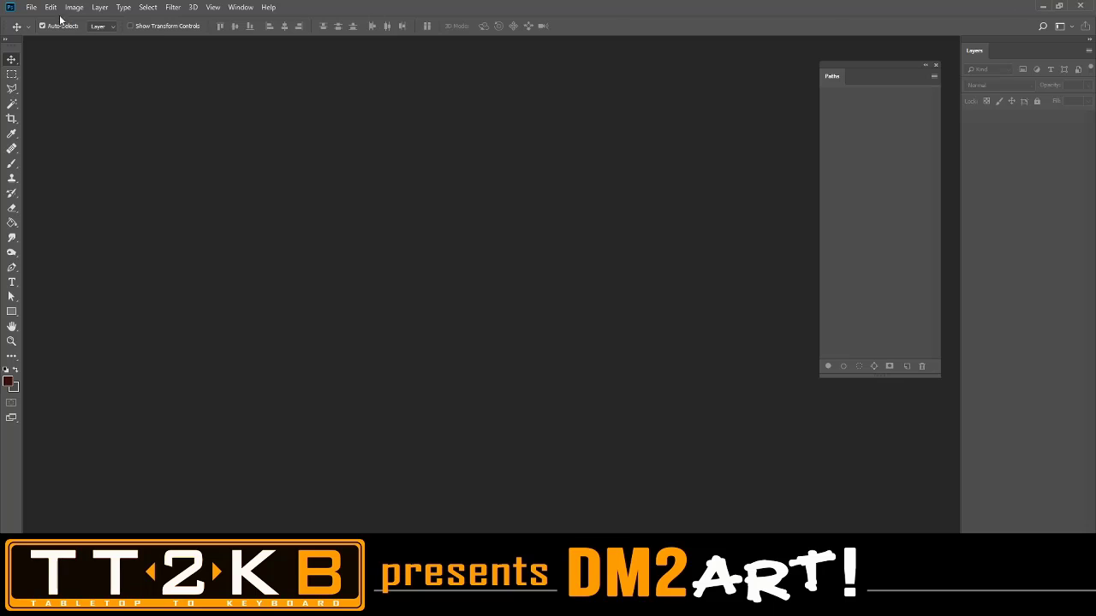
Open the Morgain PSD file from the PC Portraits folder
click(31, 7)
click(58, 32)
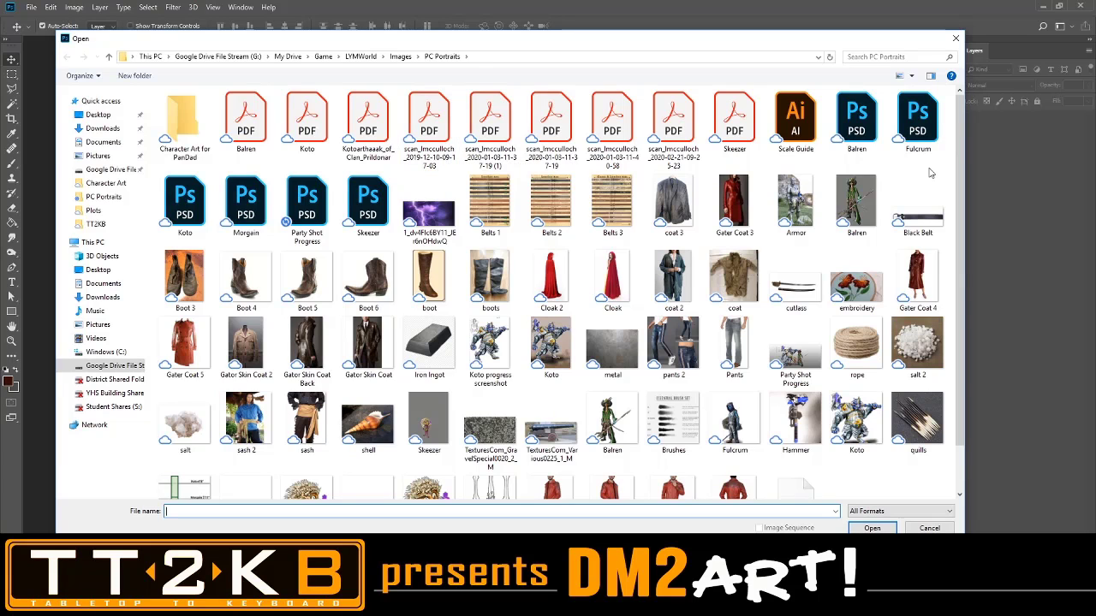
click(248, 209)
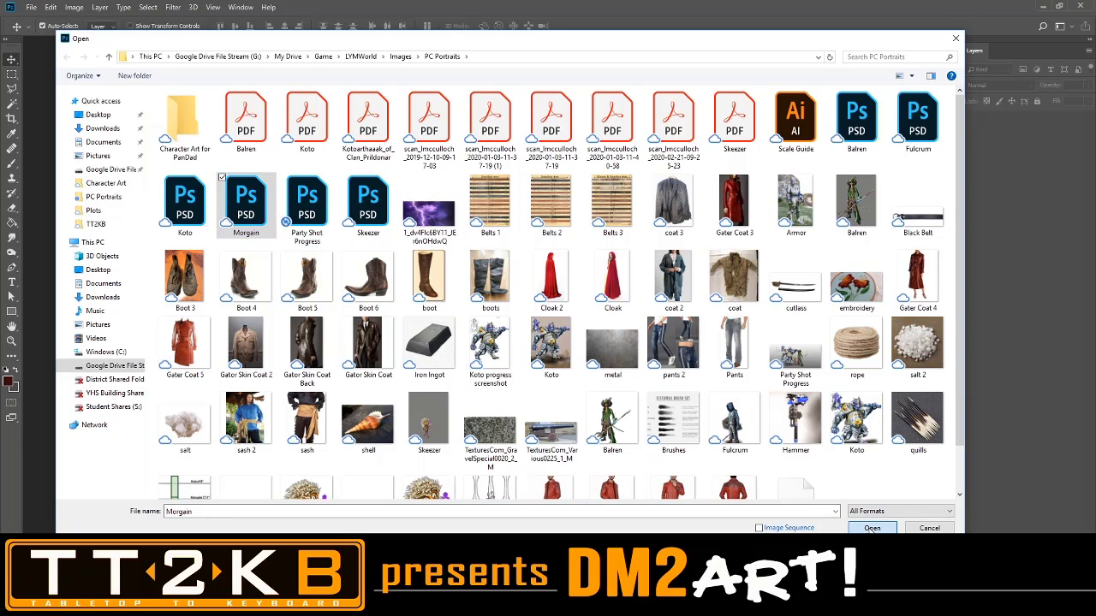
click(869, 528)
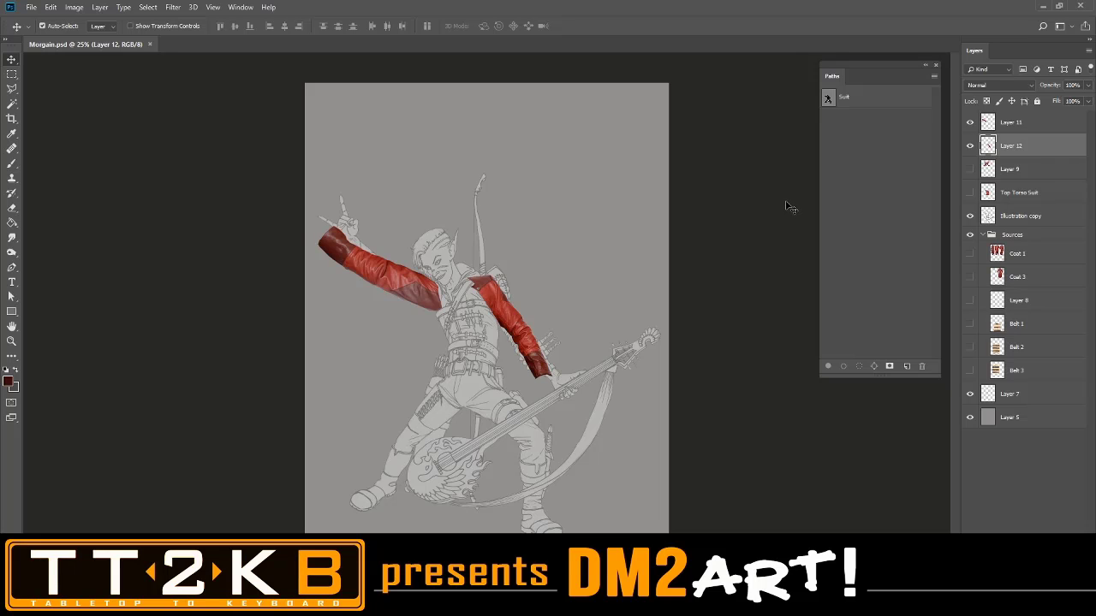
Hide Layer 12 and Layer 11 so the red sleeves no longer cover the line drawing
key(ctrl+plus)
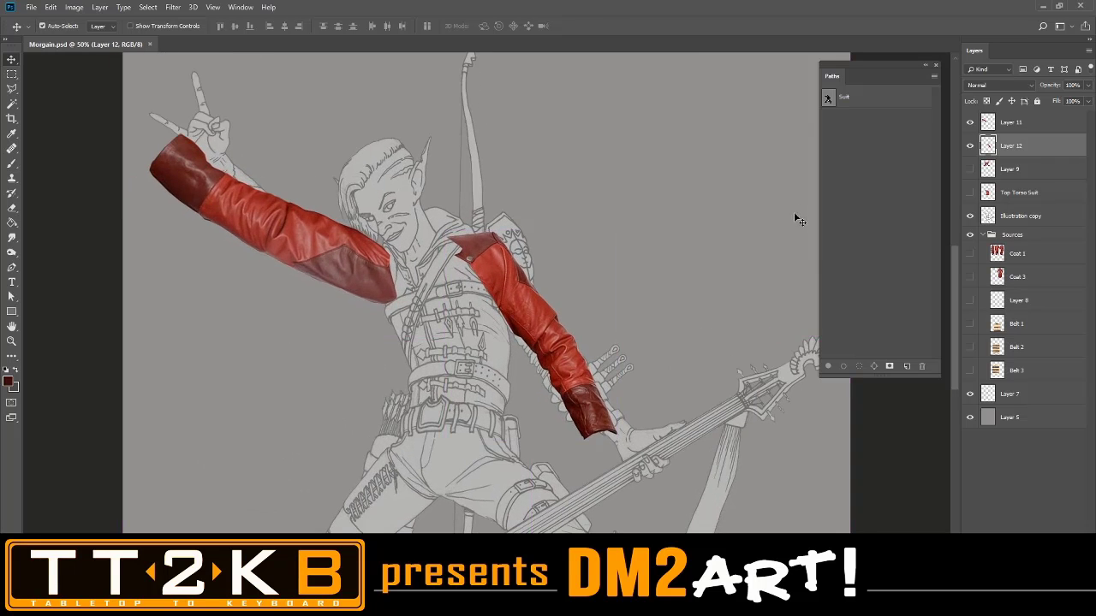
scroll(766, 248, down, 3)
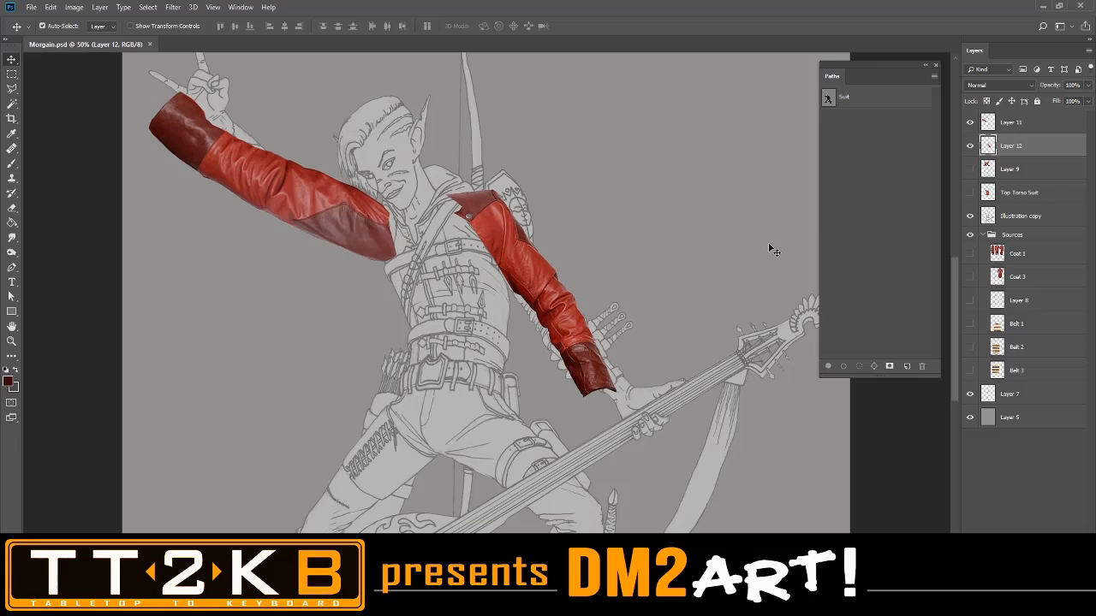
key(ctrl+minus)
scroll(768, 308, down, 3)
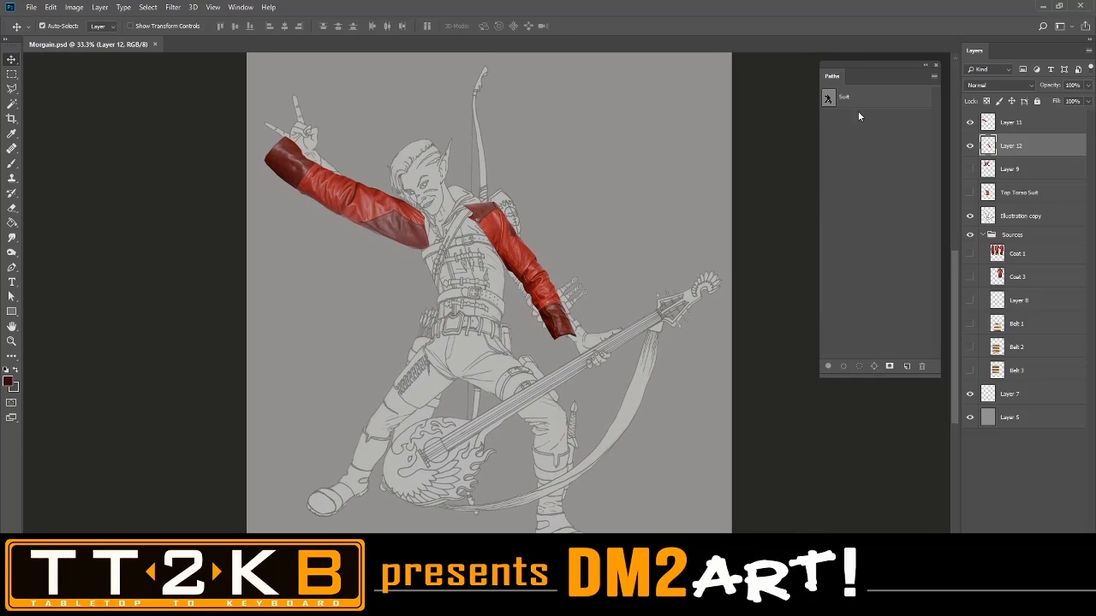
click(970, 146)
click(968, 124)
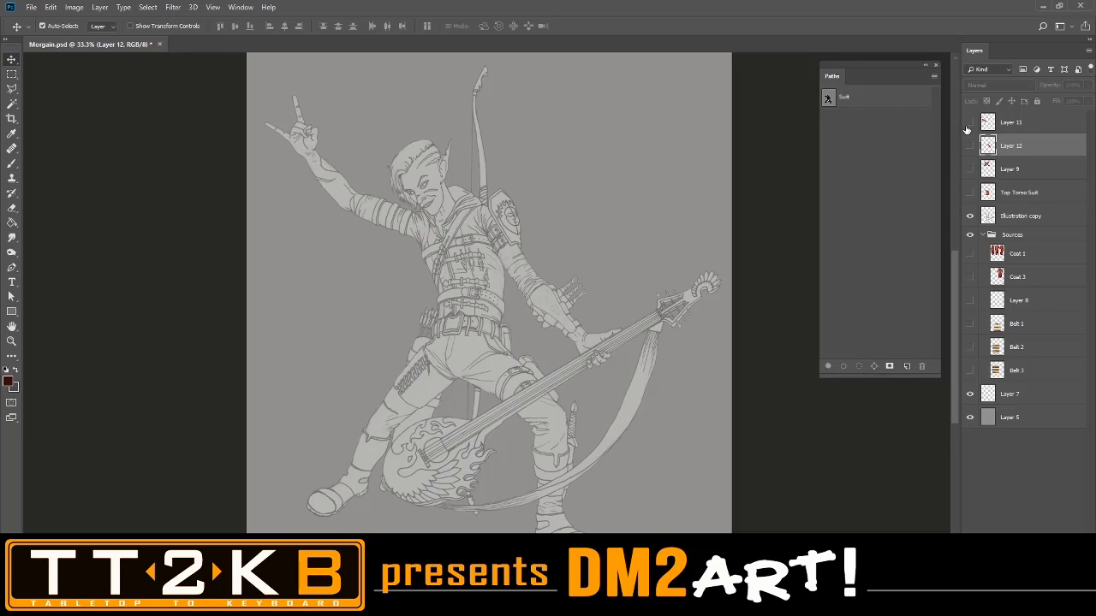
Set the opacity of the Illustration copy layer to 100%
click(1023, 217)
click(1084, 88)
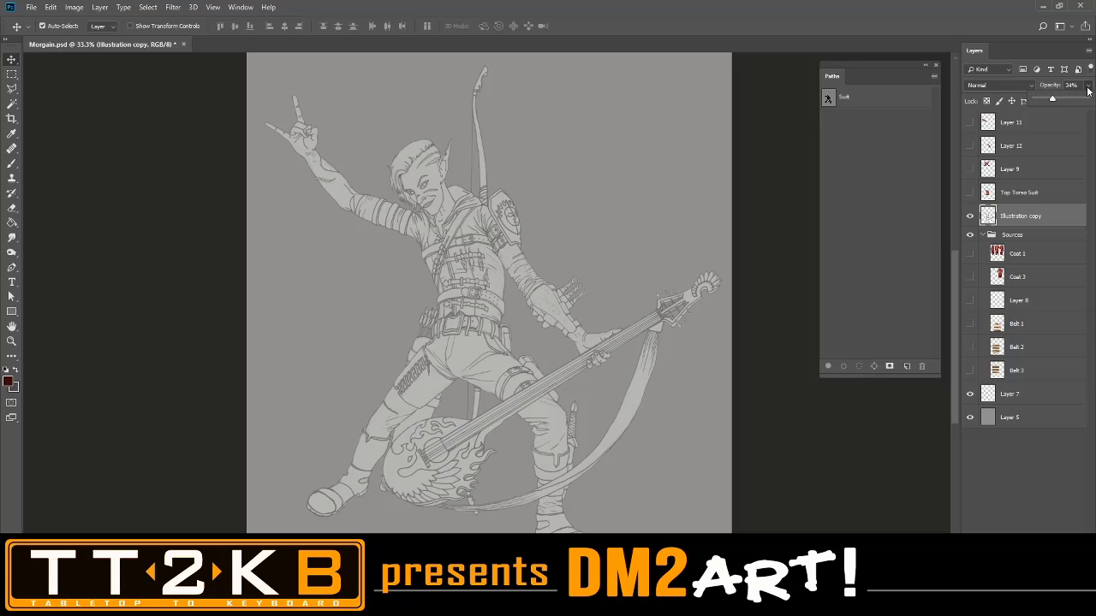
mouse_move(1075, 102)
mouse_down()
mouse_move(1057, 102)
mouse_move(1087, 102)
mouse_up()
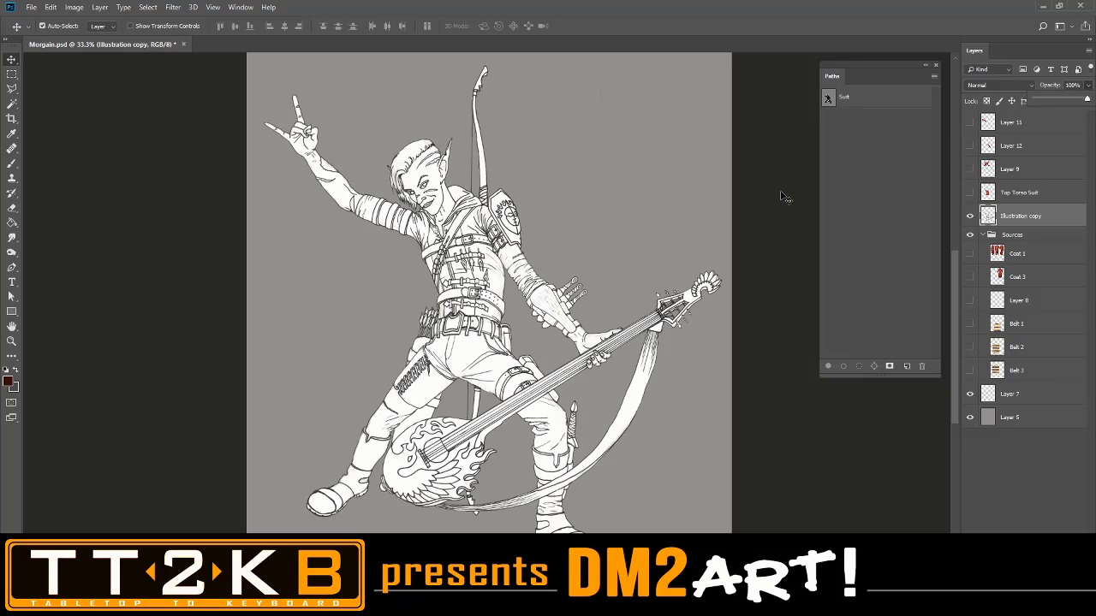
Select the top of the elf's head with the Polygonal Lasso and copy it to a new layer
key(ctrl)
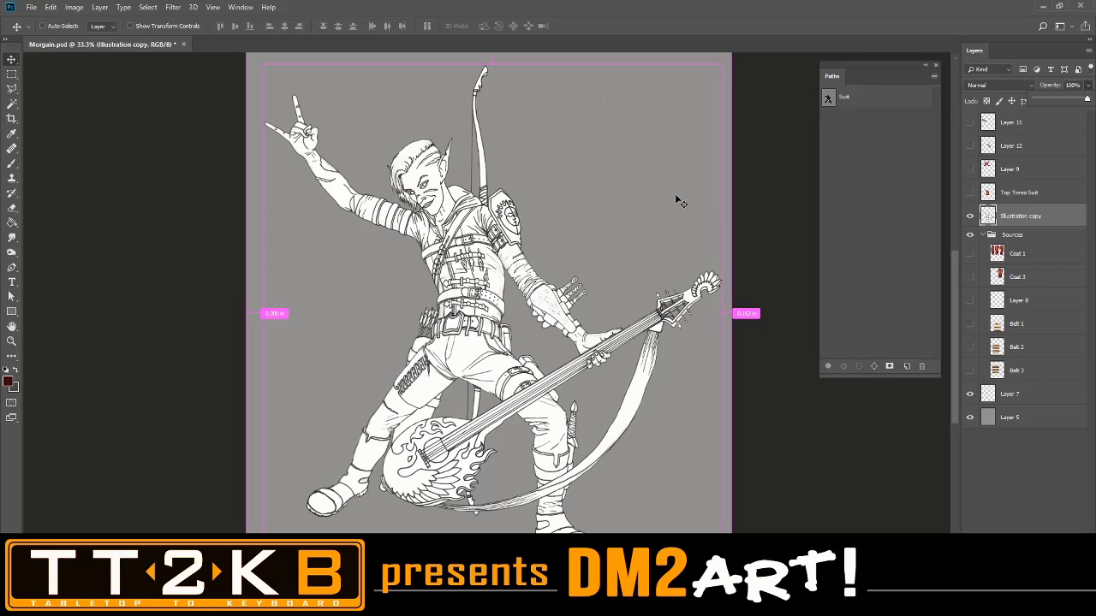
key(ctrl+plus)
key(ctrl+plus)
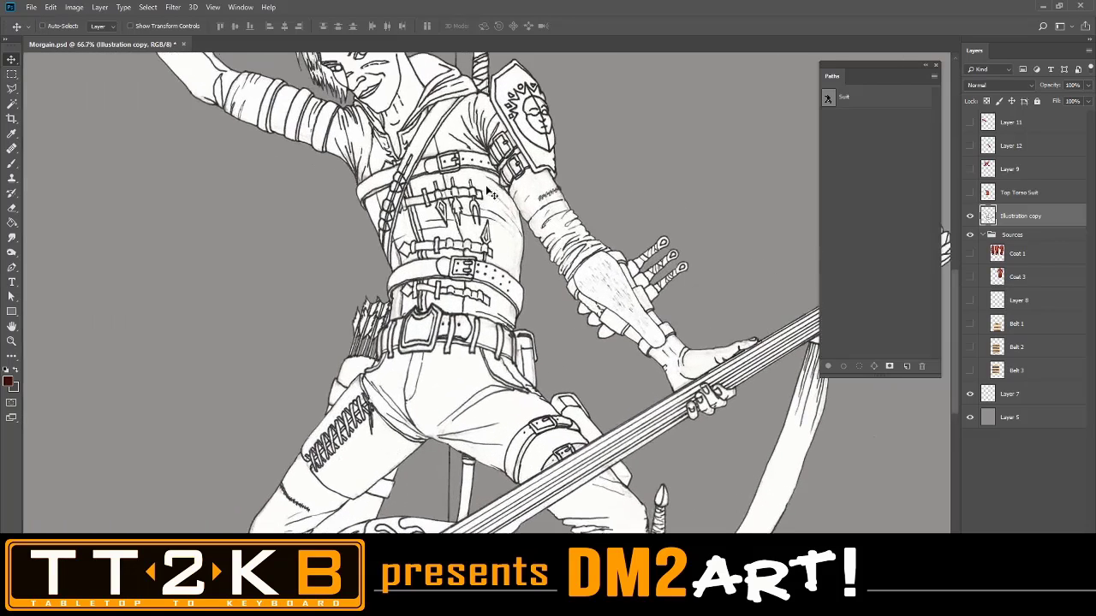
drag(496, 176, 596, 328)
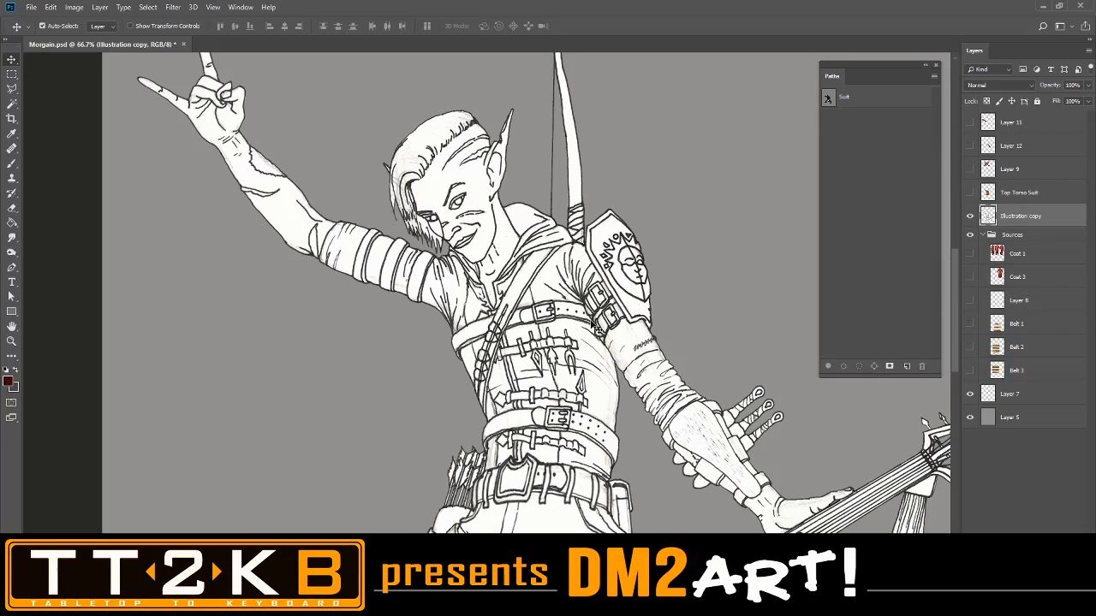
key(ctrl+plus)
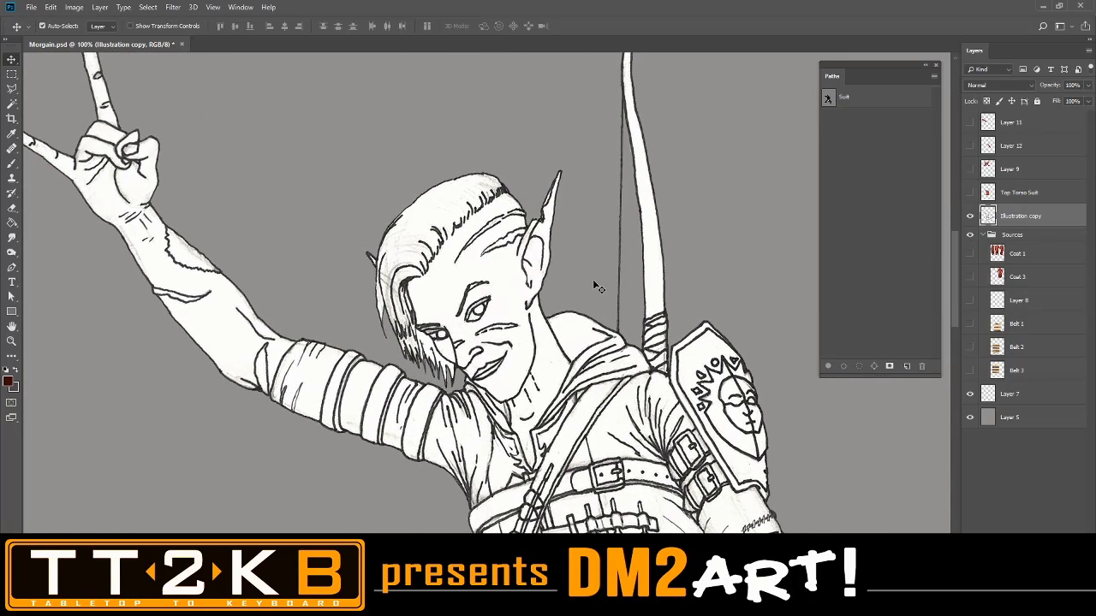
click(14, 89)
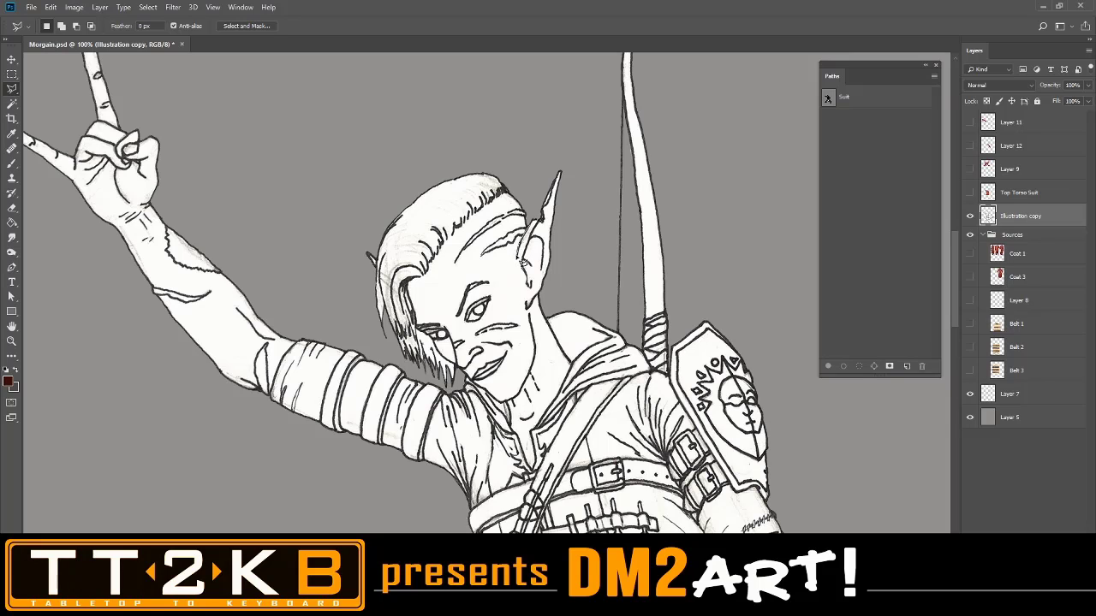
mouse_move(524, 262)
mouse_down()
mouse_move(457, 276)
mouse_move(418, 233)
mouse_move(373, 216)
mouse_move(463, 135)
mouse_move(520, 152)
mouse_move(533, 234)
mouse_up()
right_click(480, 208)
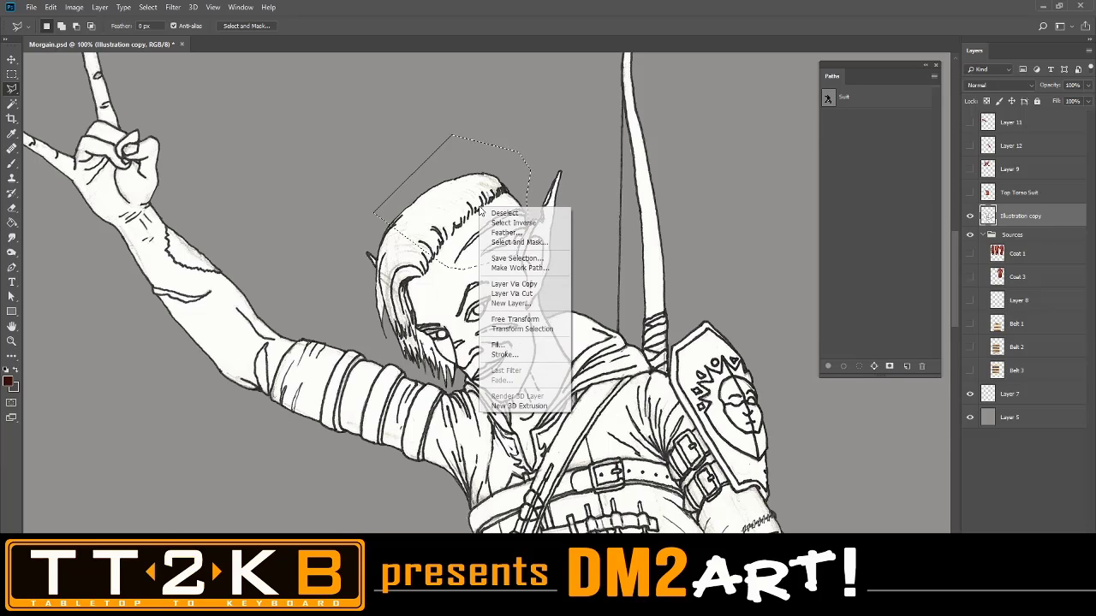
click(513, 283)
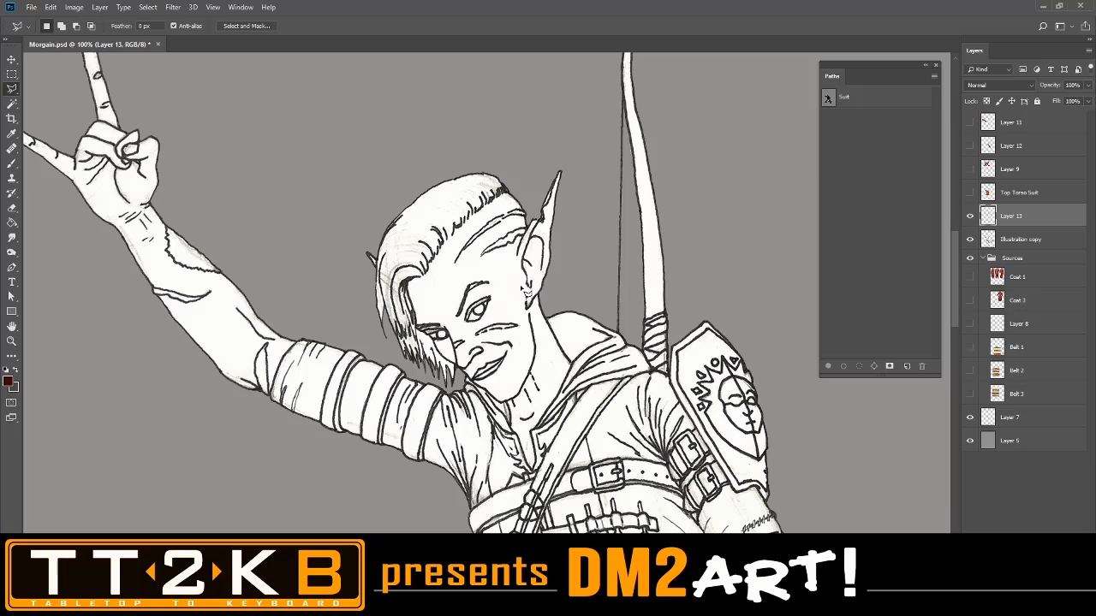
Warp the copied head section on Layer 13 to pull the crown inward and reshape the skull outline, and apply the transformation
right_click(495, 233)
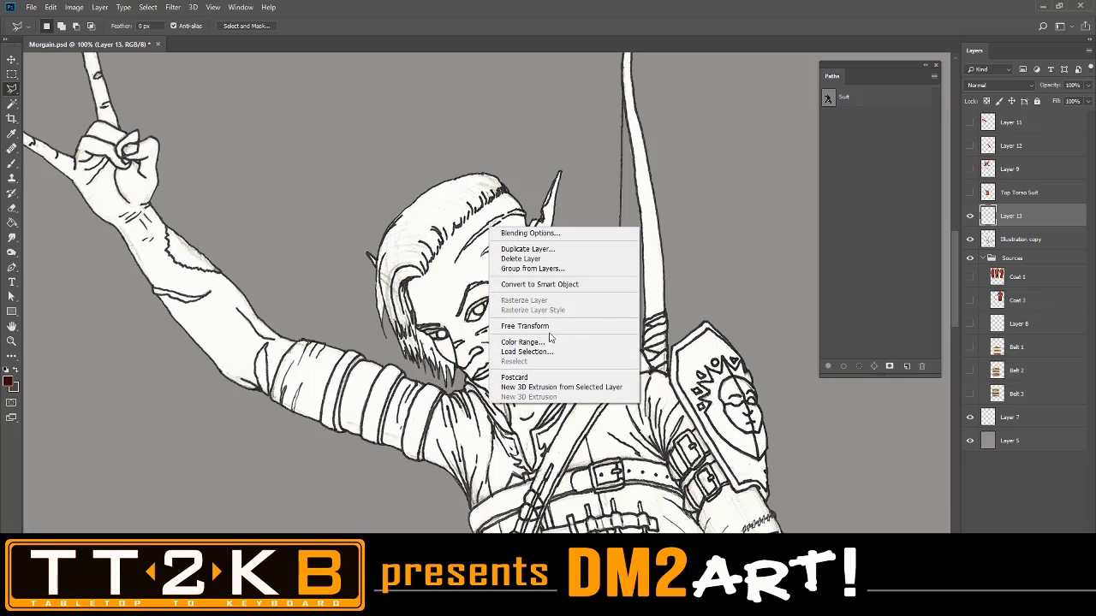
click(451, 123)
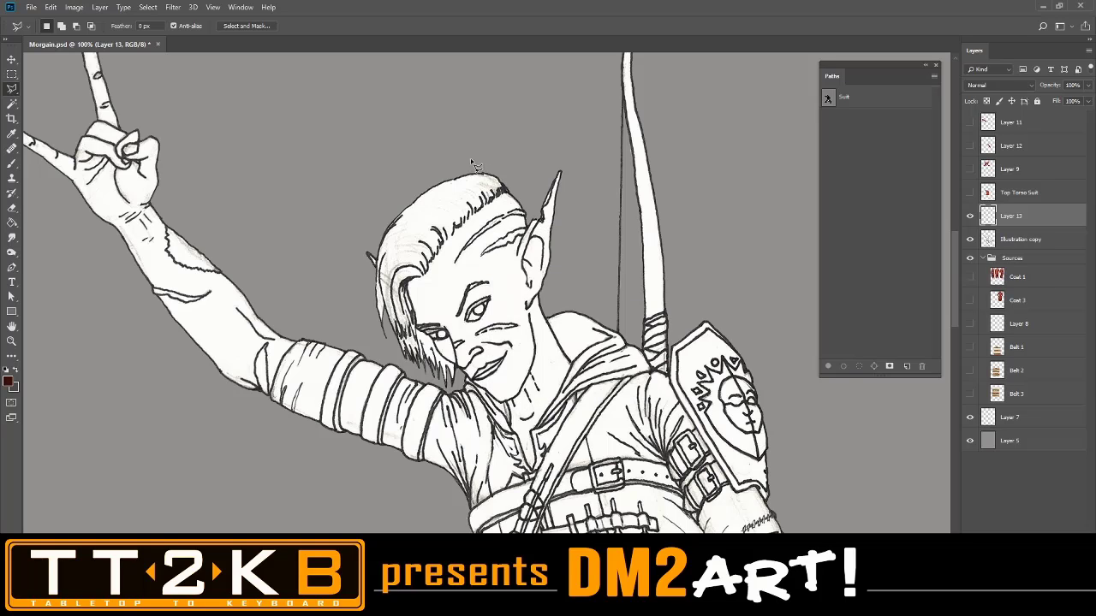
key(ctrl+t)
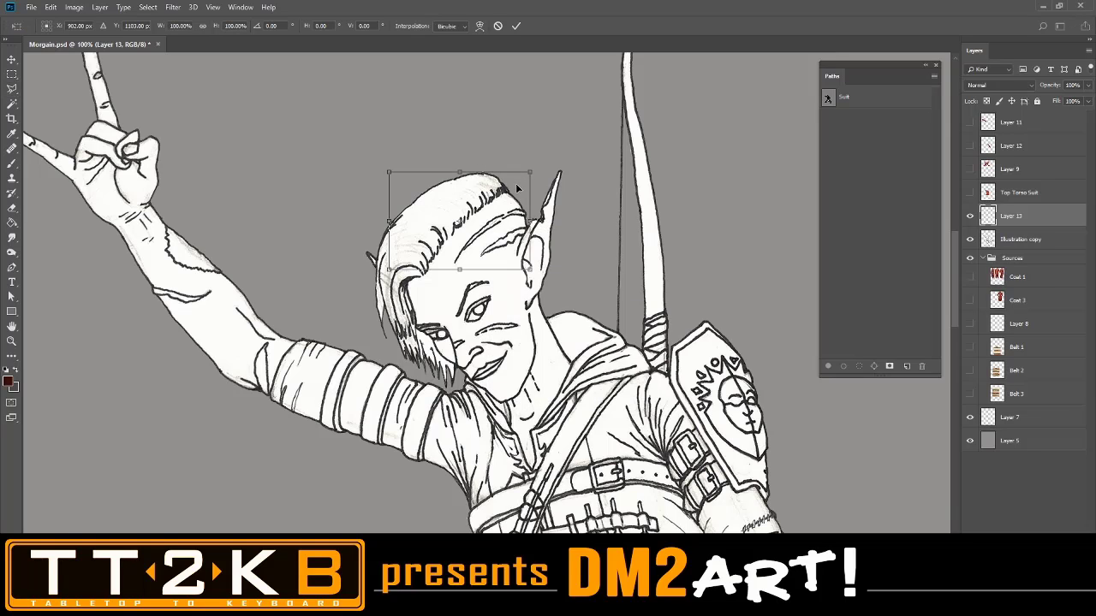
right_click(516, 187)
click(545, 255)
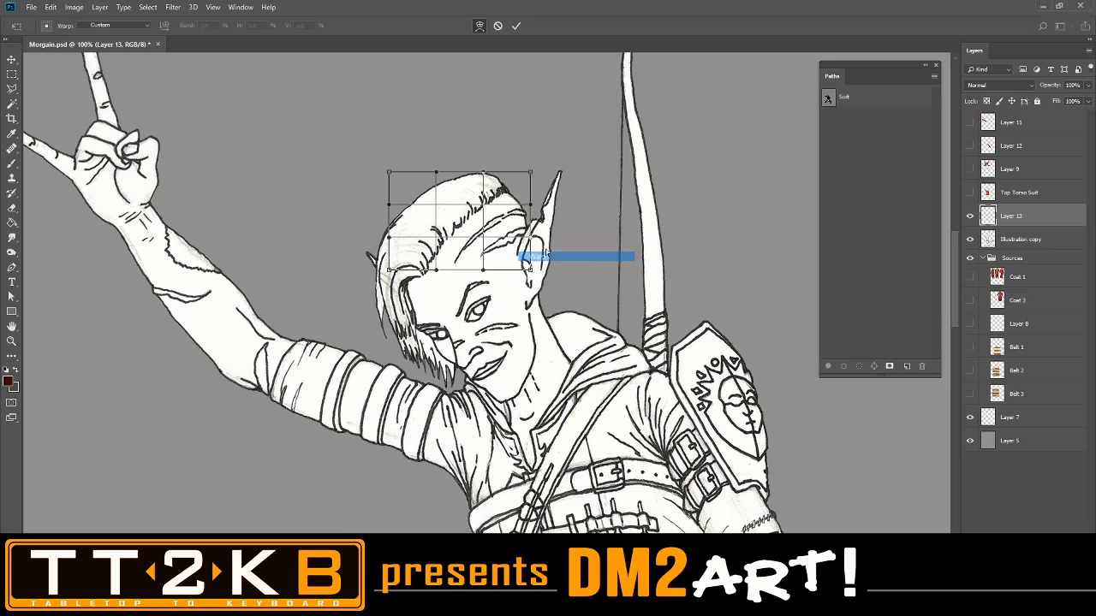
mouse_move(504, 186)
mouse_down()
mouse_move(432, 185)
mouse_move(488, 196)
mouse_up()
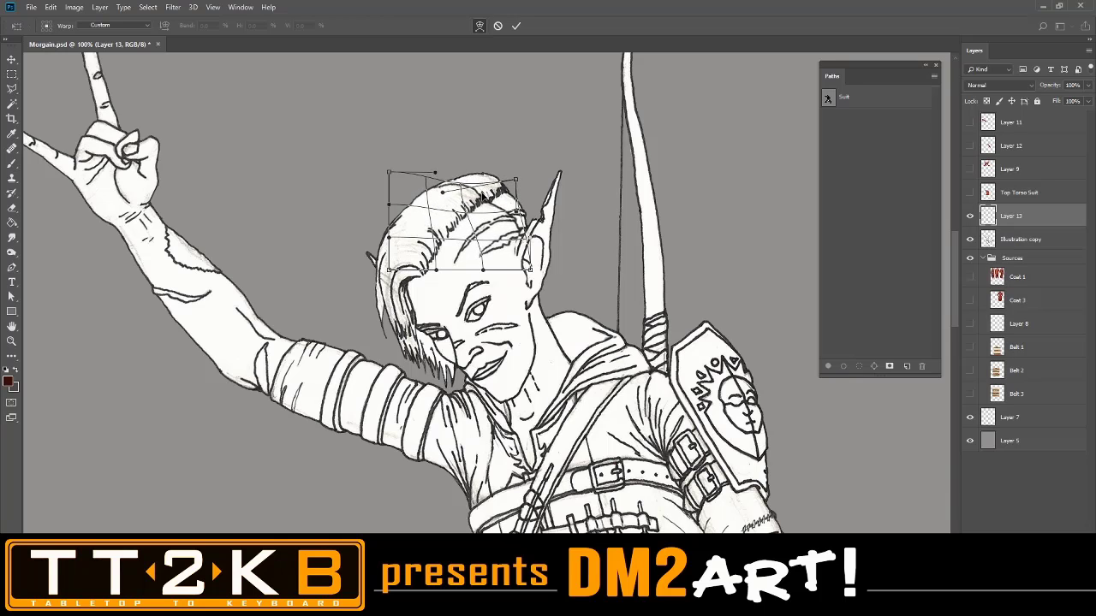
drag(520, 230, 493, 193)
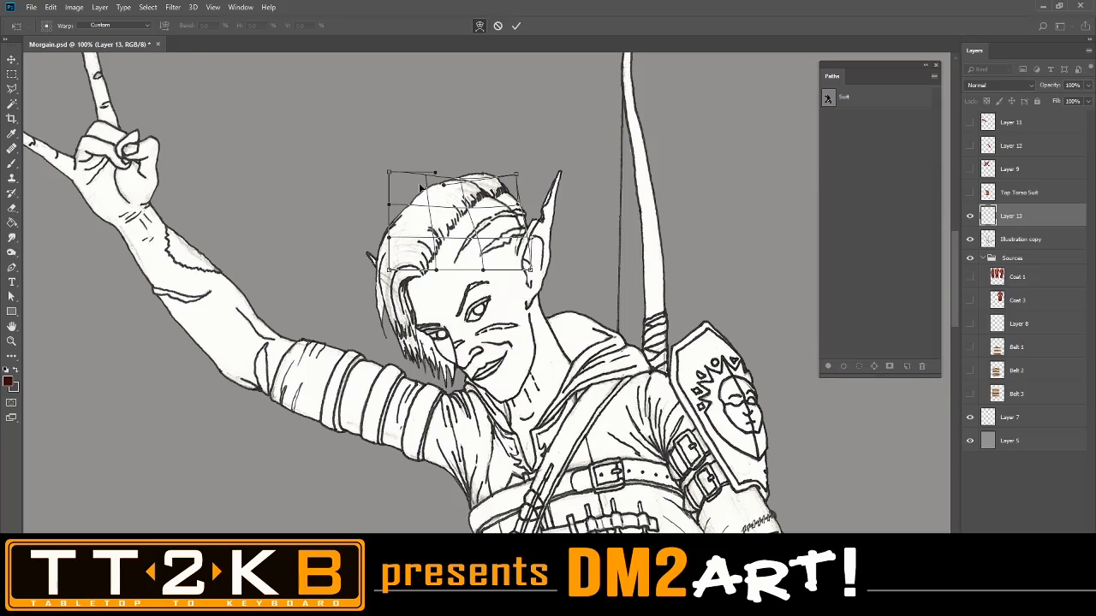
drag(420, 186, 462, 186)
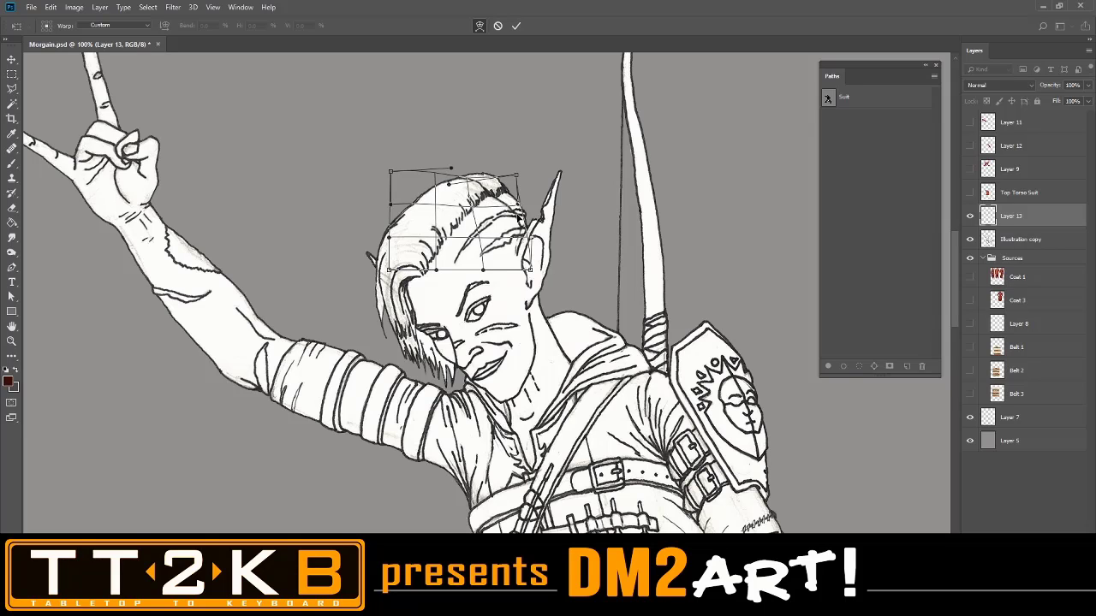
drag(517, 219, 525, 175)
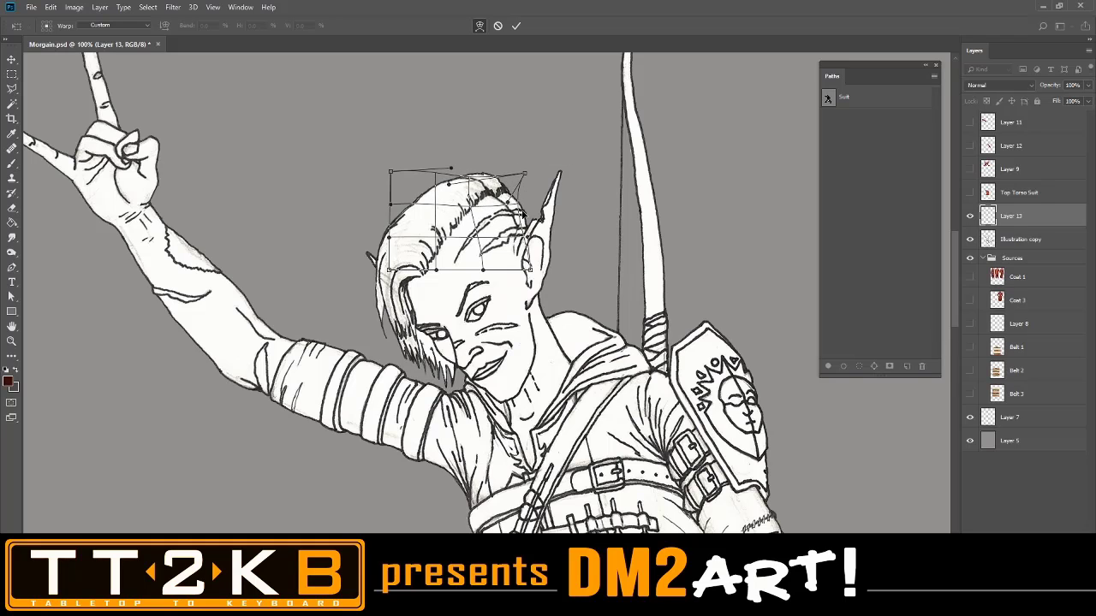
mouse_move(530, 269)
mouse_down()
mouse_move(542, 277)
mouse_move(534, 254)
mouse_up()
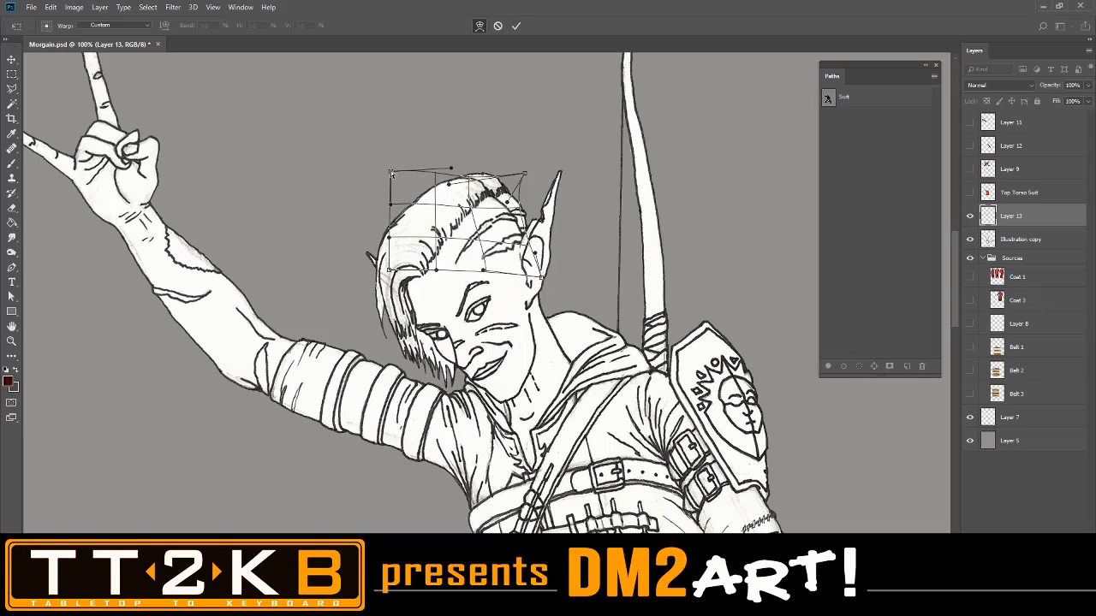
mouse_move(389, 173)
mouse_down()
mouse_move(377, 181)
mouse_move(404, 186)
mouse_up()
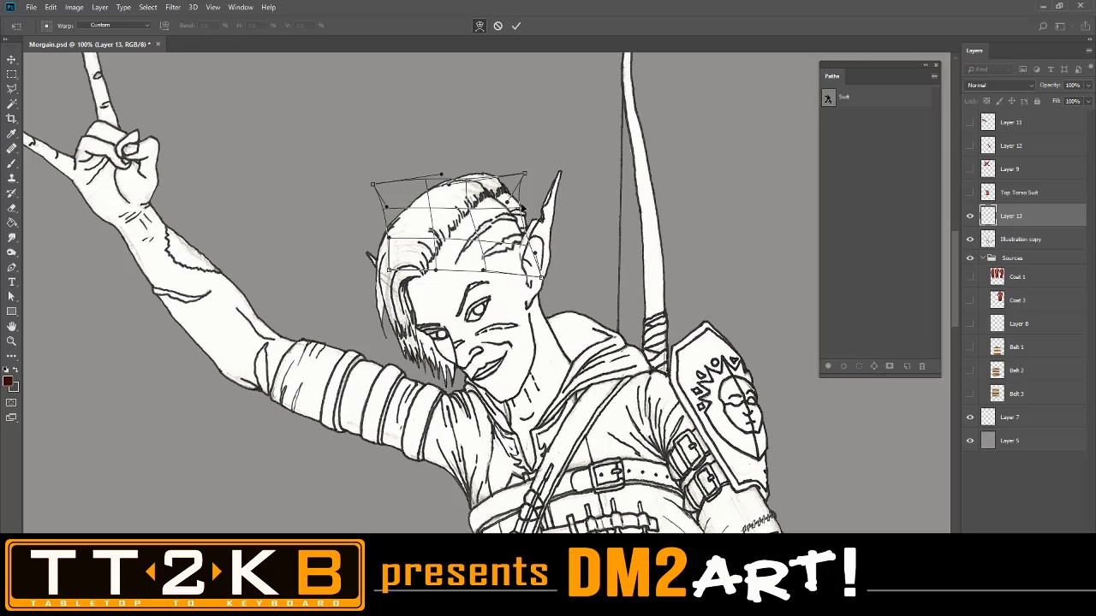
key(Return)
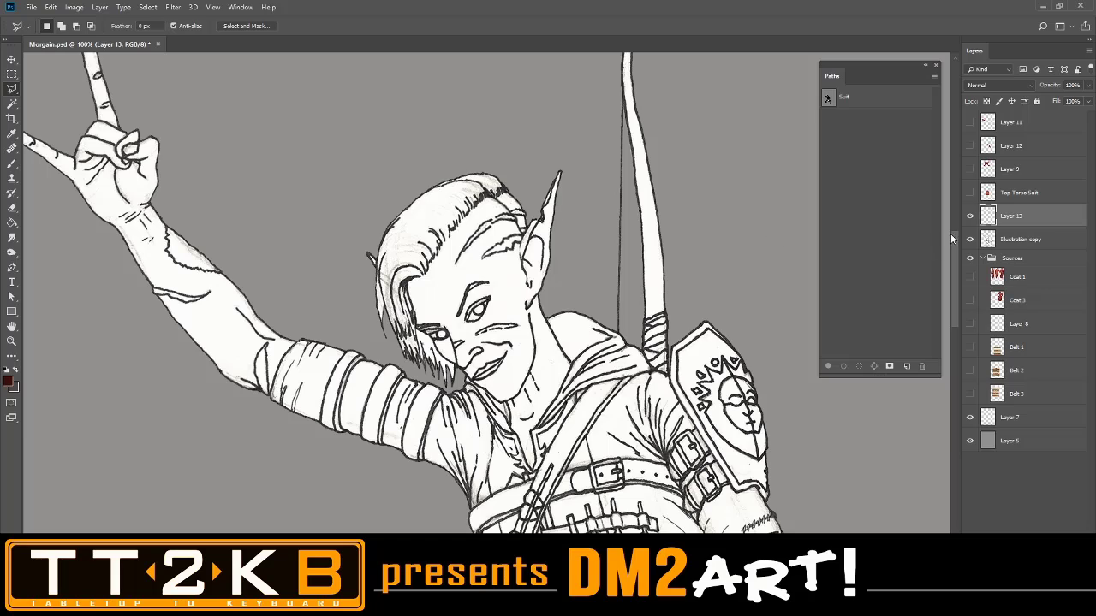
Add a layer mask to Illustration copy and paint out the original crown outline in black with a 55 px brush
click(1010, 242)
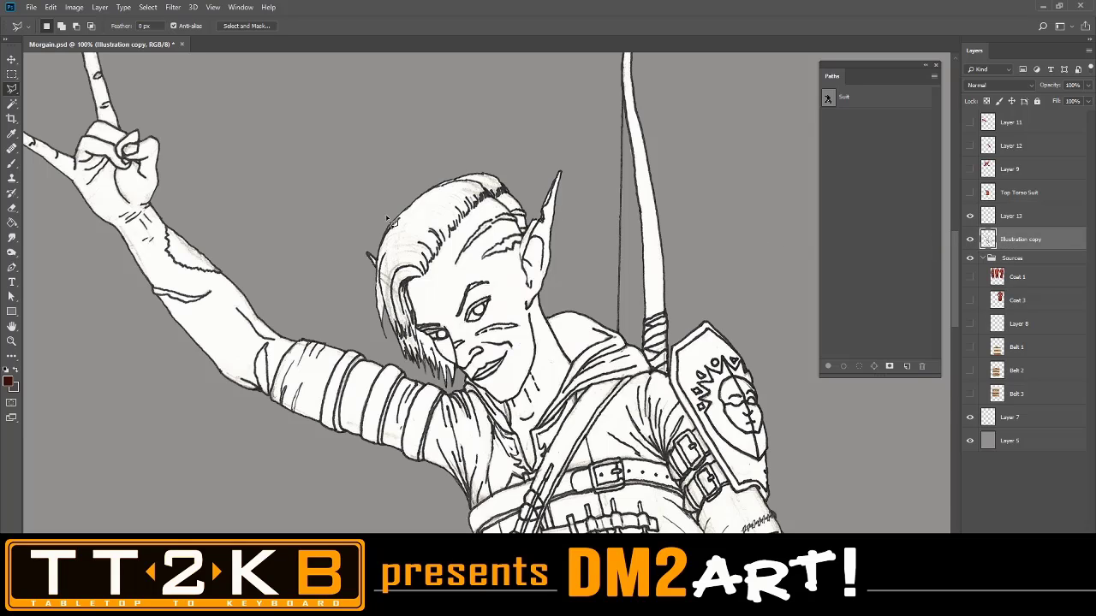
click(12, 166)
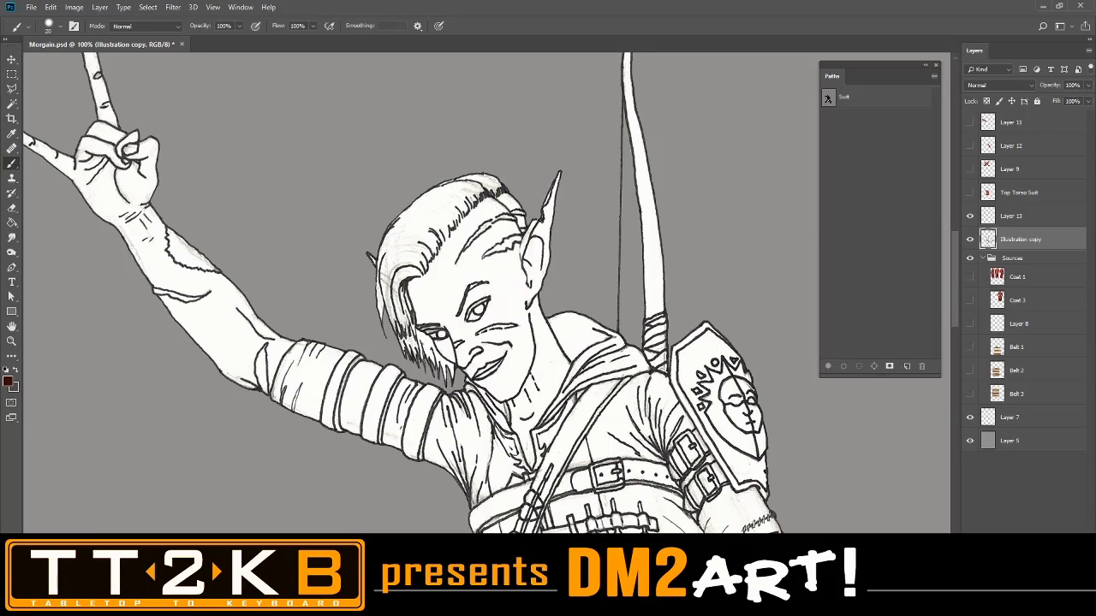
click(1024, 599)
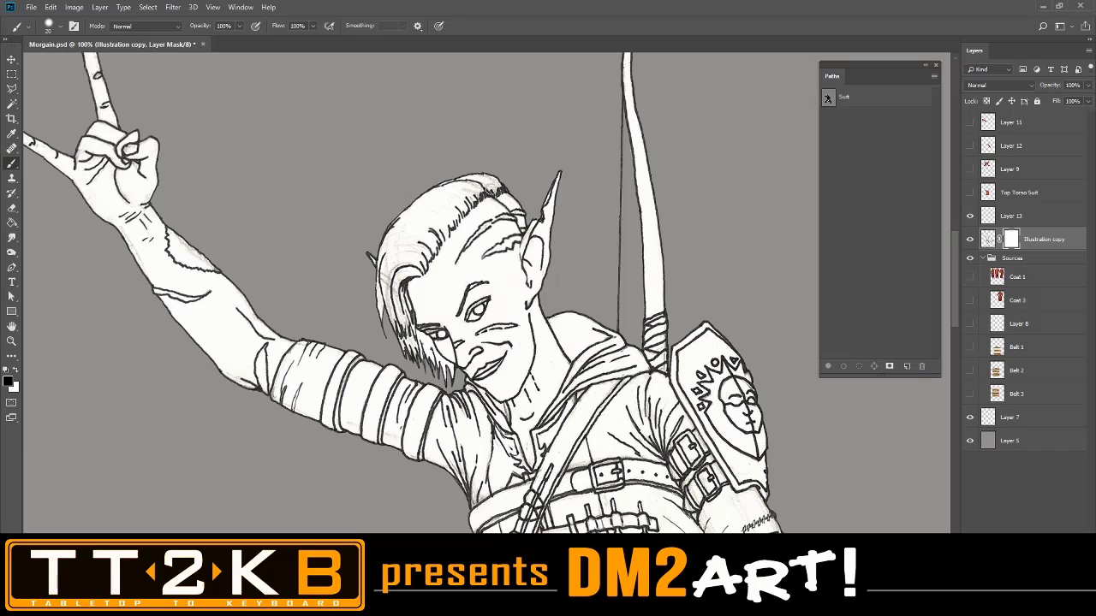
right_click(493, 190)
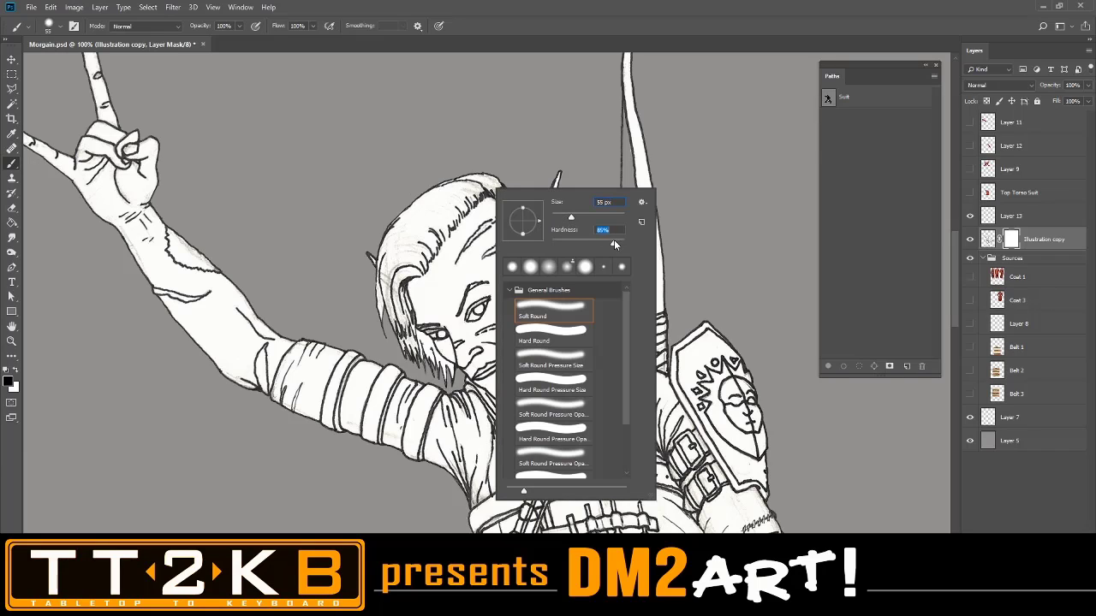
key(Tab)
key(Return)
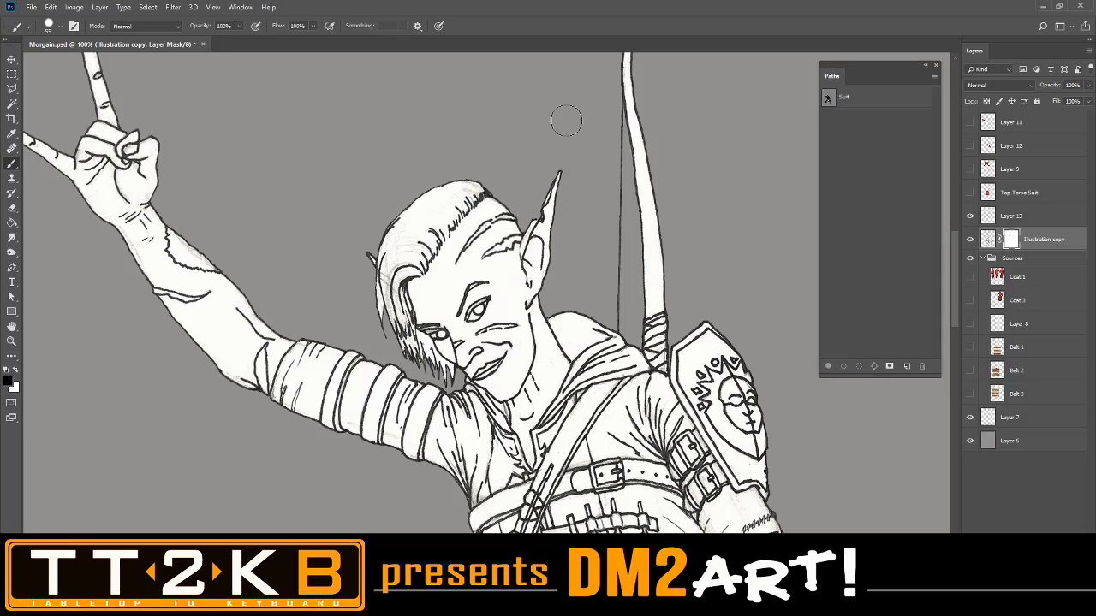
Examine the reshaped head in proportion to the whole figure
key(ctrl+minus)
key(ctrl+minus)
key(ctrl+minus)
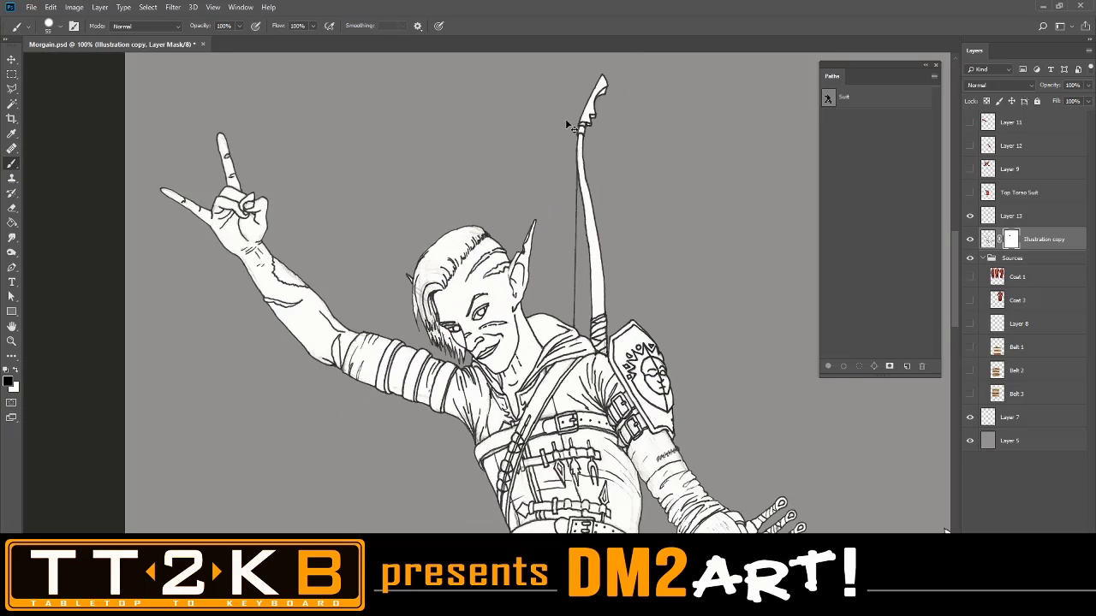
key(ctrl+minus)
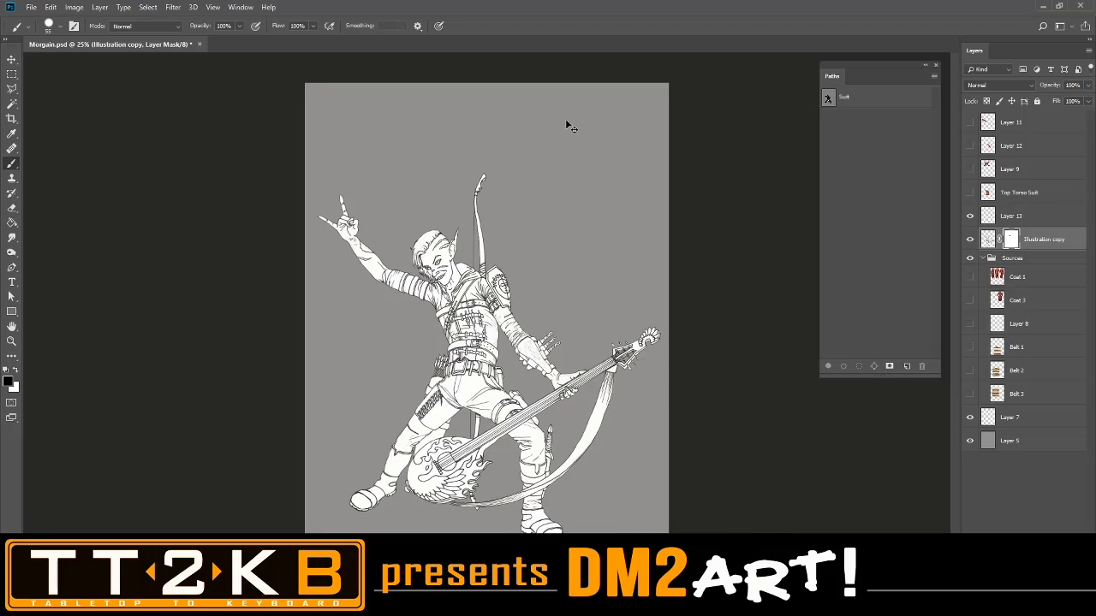
key(ctrl+plus)
key(ctrl+plus)
key(ctrl+plus)
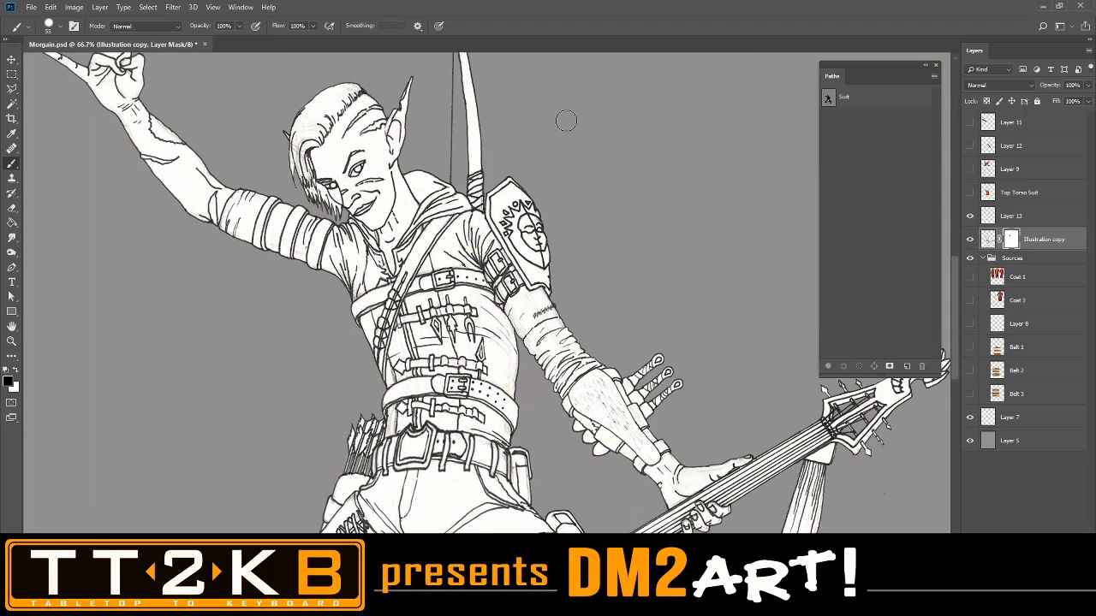
Start a warp on Layer 13's head section and pull the crown beside the ear down and inward
key(ctrl+plus)
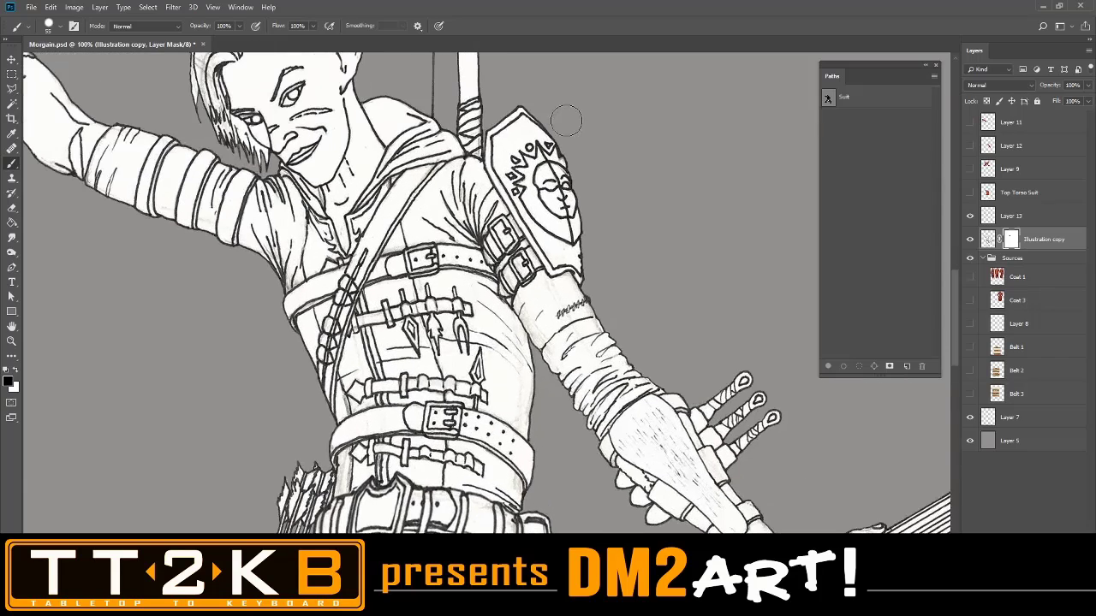
drag(411, 89, 470, 238)
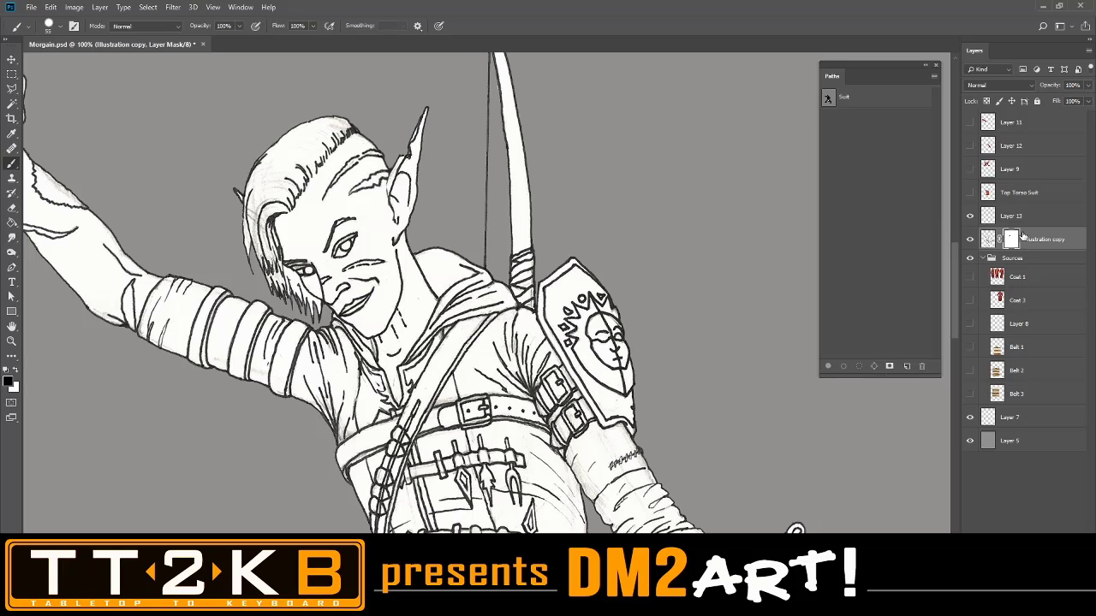
click(997, 220)
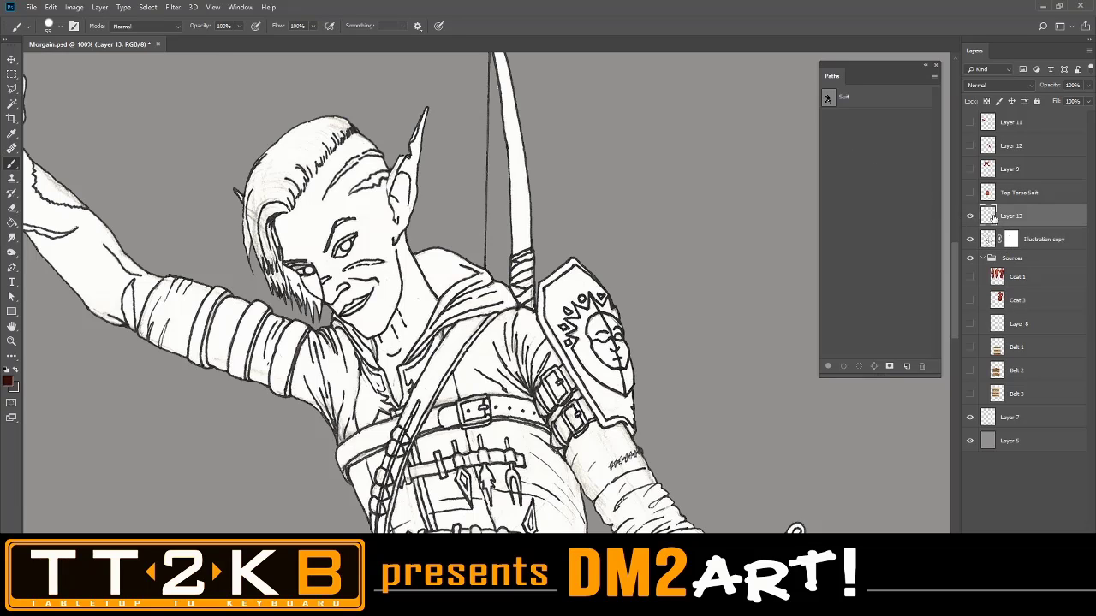
key(ctrl+t)
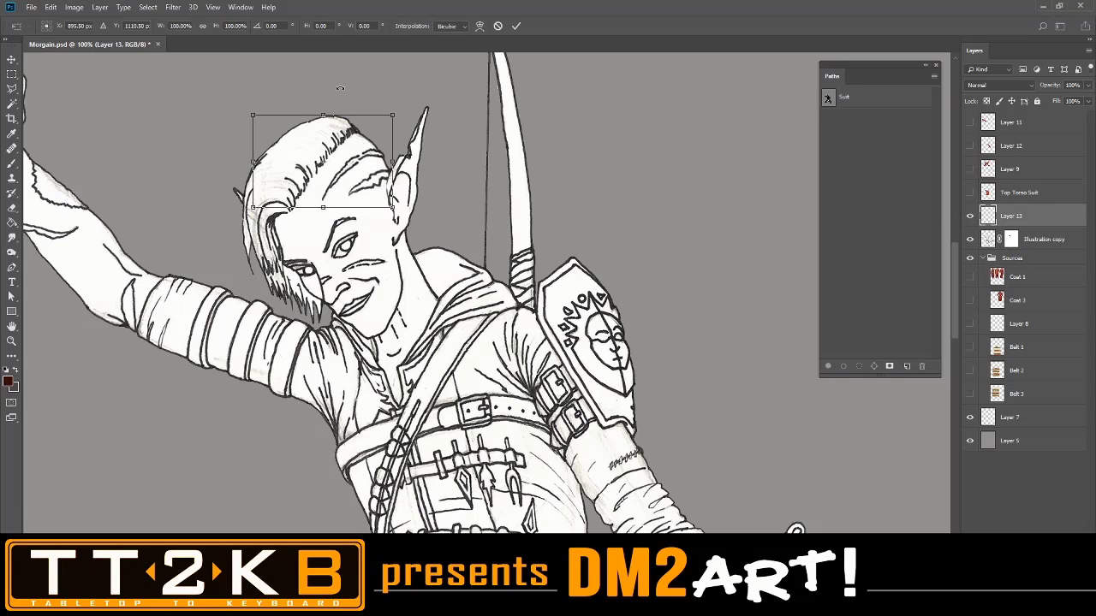
right_click(354, 130)
click(381, 204)
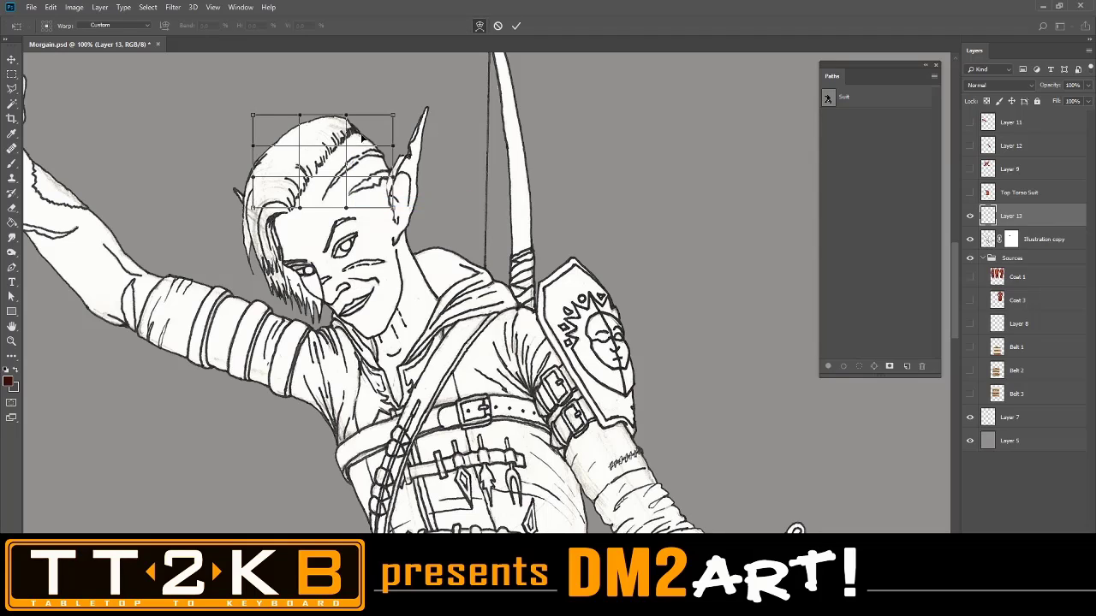
mouse_move(364, 138)
mouse_down()
mouse_move(363, 152)
mouse_move(322, 168)
mouse_move(324, 159)
mouse_move(314, 187)
mouse_up()
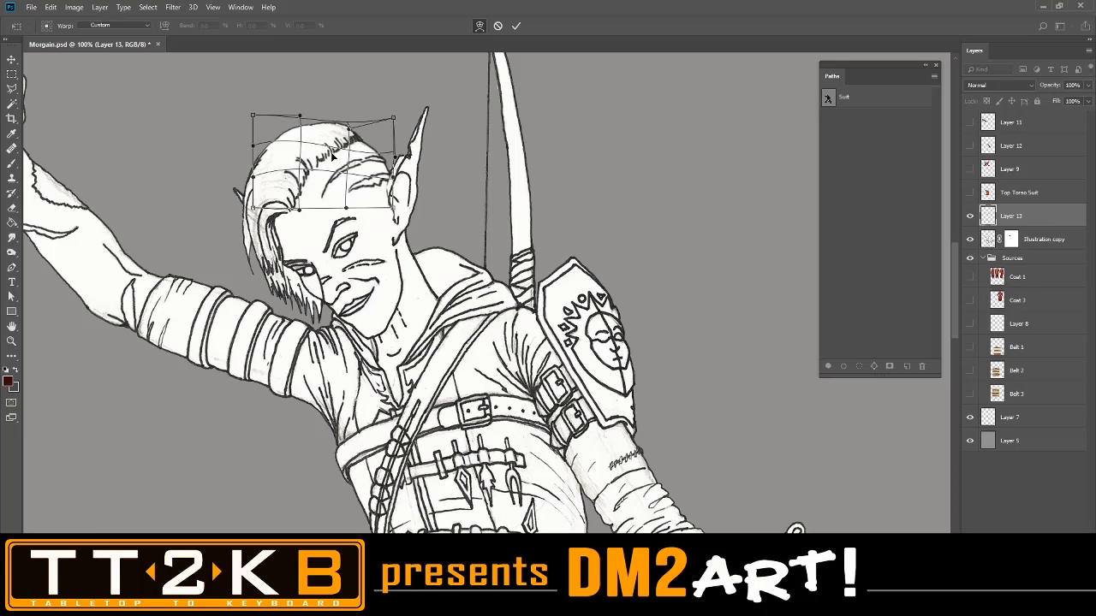
Refine the warp along the ear-side edge and upper hairline to round off the back of the skull, and apply it
drag(394, 208, 392, 221)
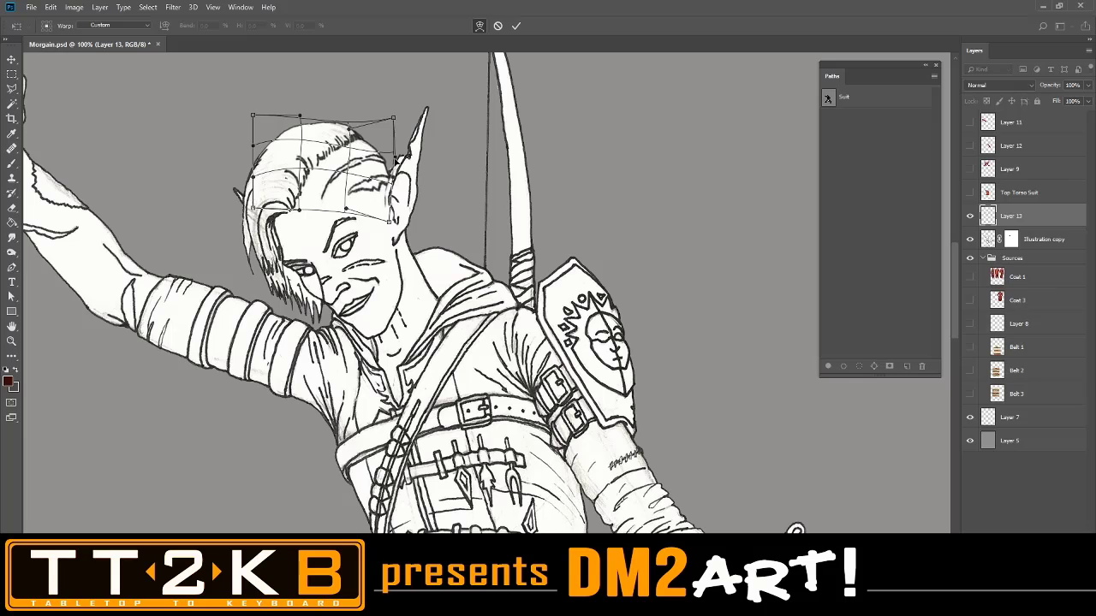
drag(399, 159, 394, 175)
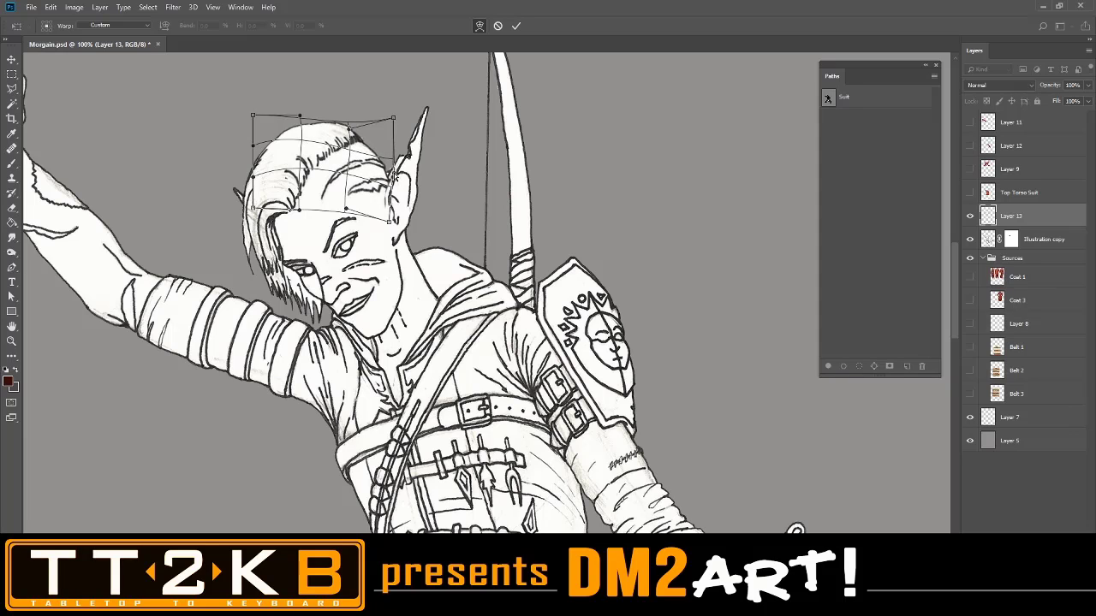
mouse_move(367, 137)
mouse_down()
mouse_move(361, 115)
mouse_move(395, 130)
mouse_move(398, 146)
mouse_move(362, 145)
mouse_up()
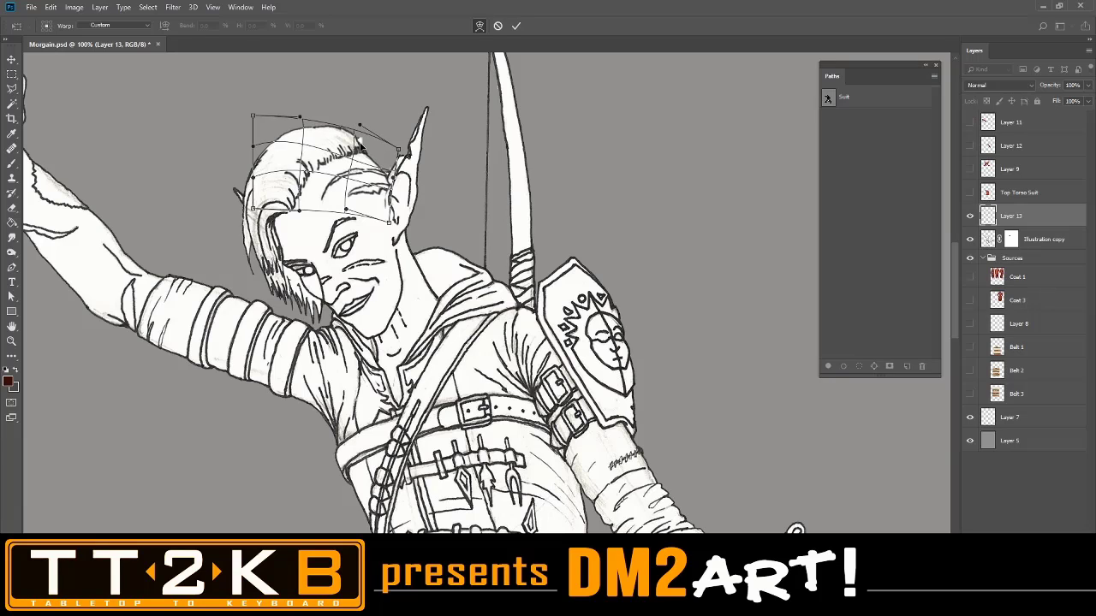
drag(360, 146, 331, 154)
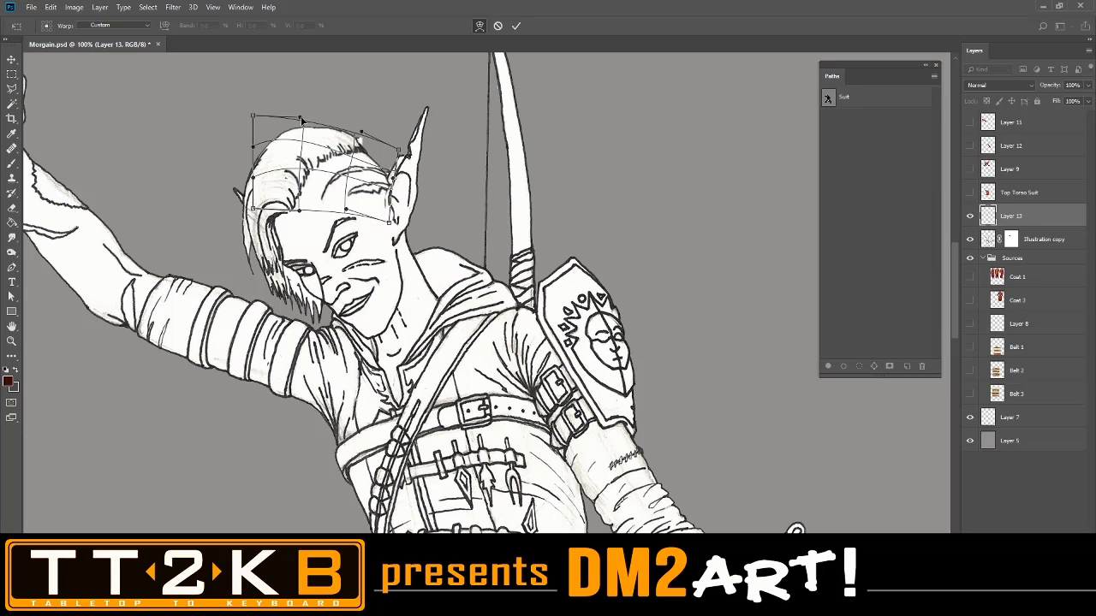
drag(302, 121, 339, 111)
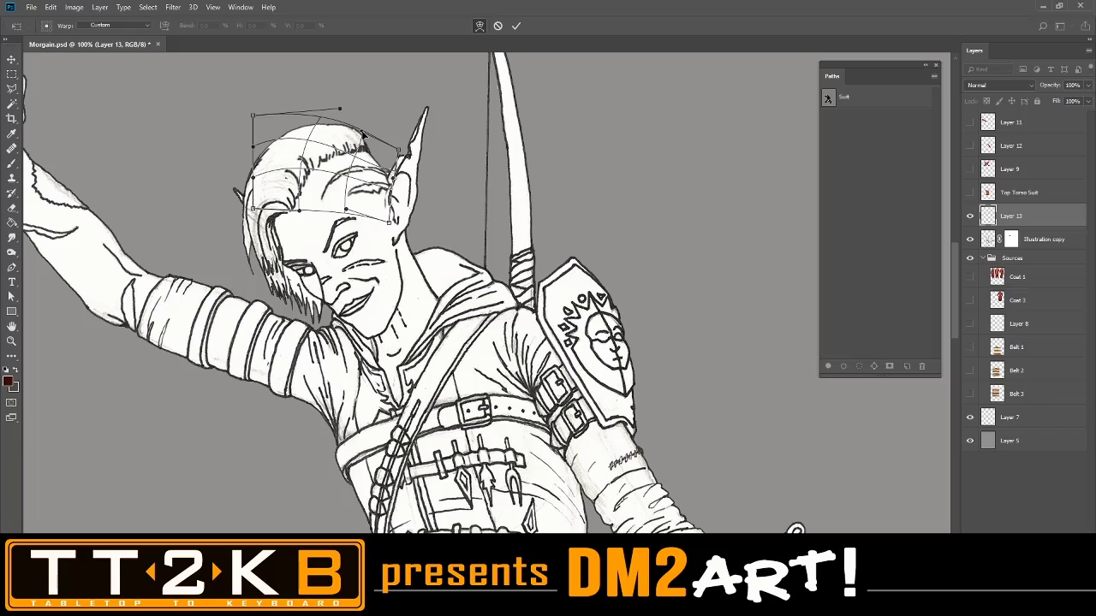
drag(364, 134, 366, 130)
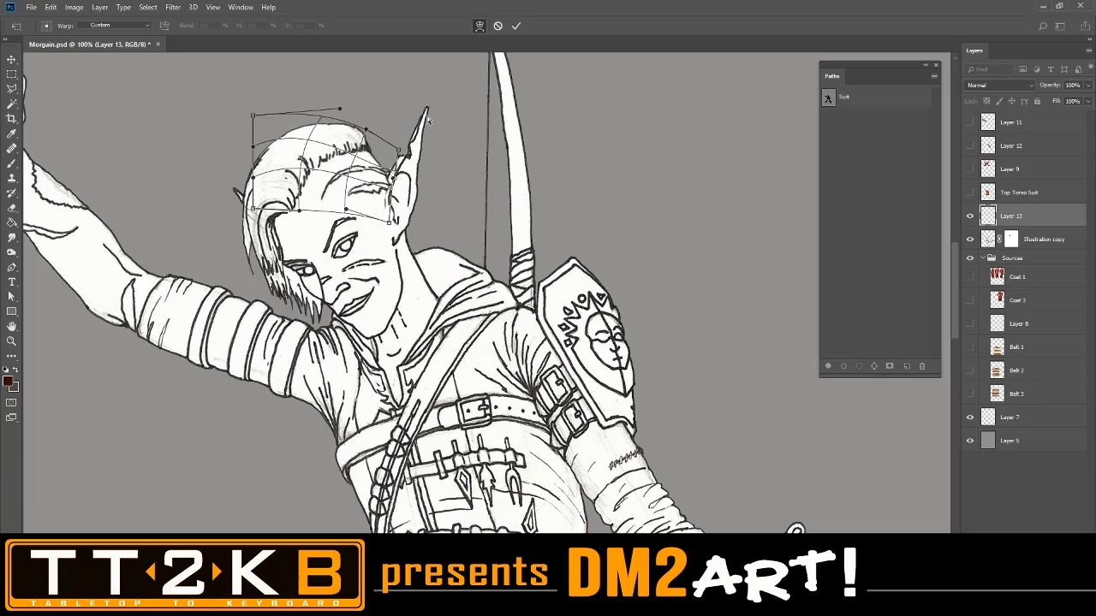
key(Return)
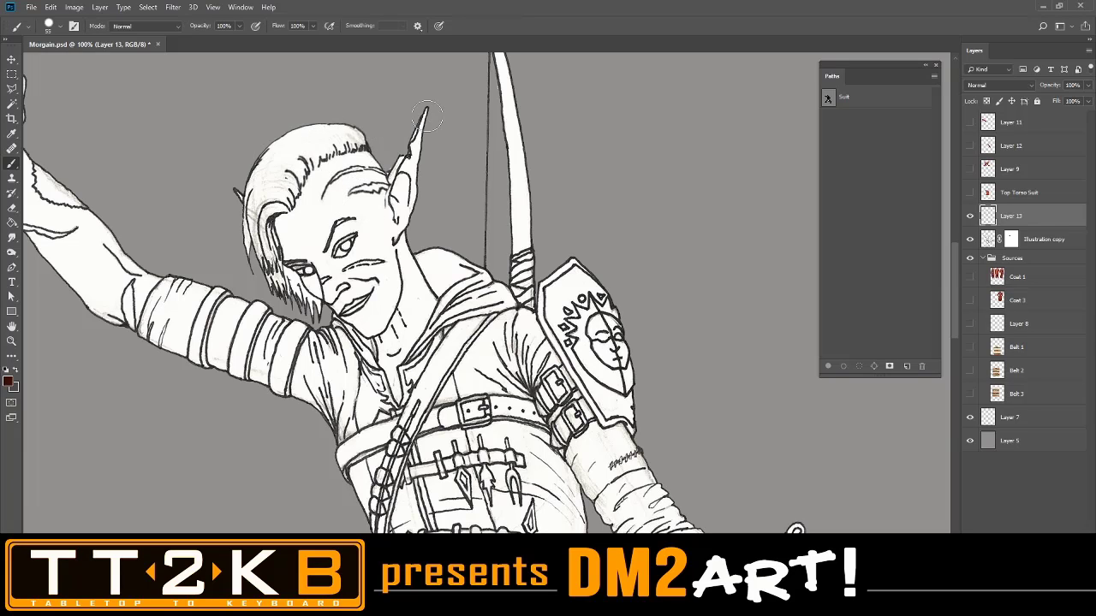
Warp Layer 13 again, pulling both upper sides of the head section inward and rounding the crown, and apply the transformation
key(ctrl+t)
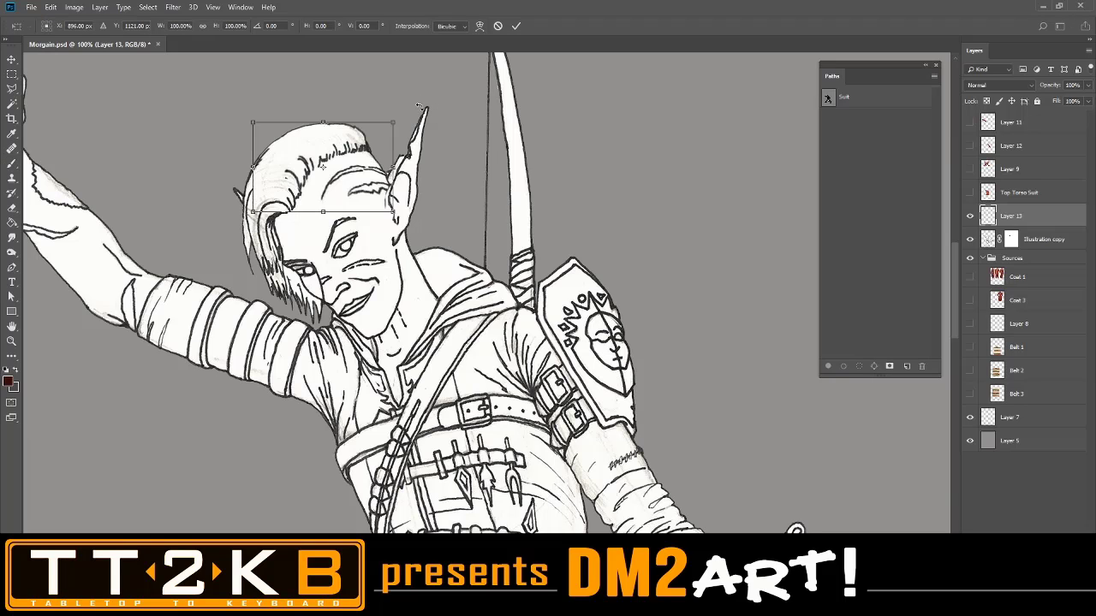
right_click(373, 141)
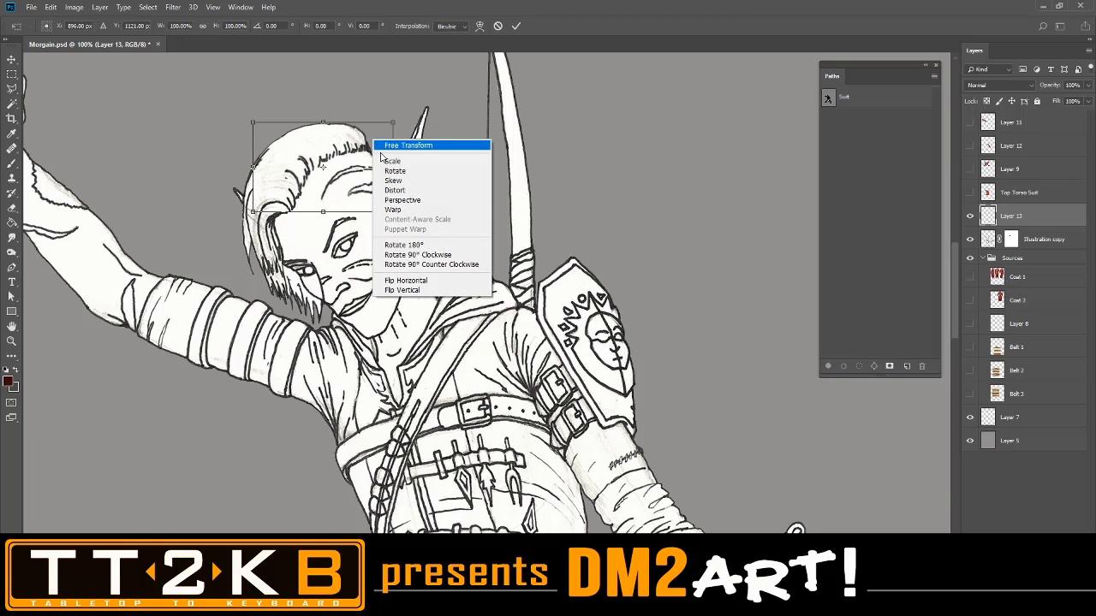
click(406, 211)
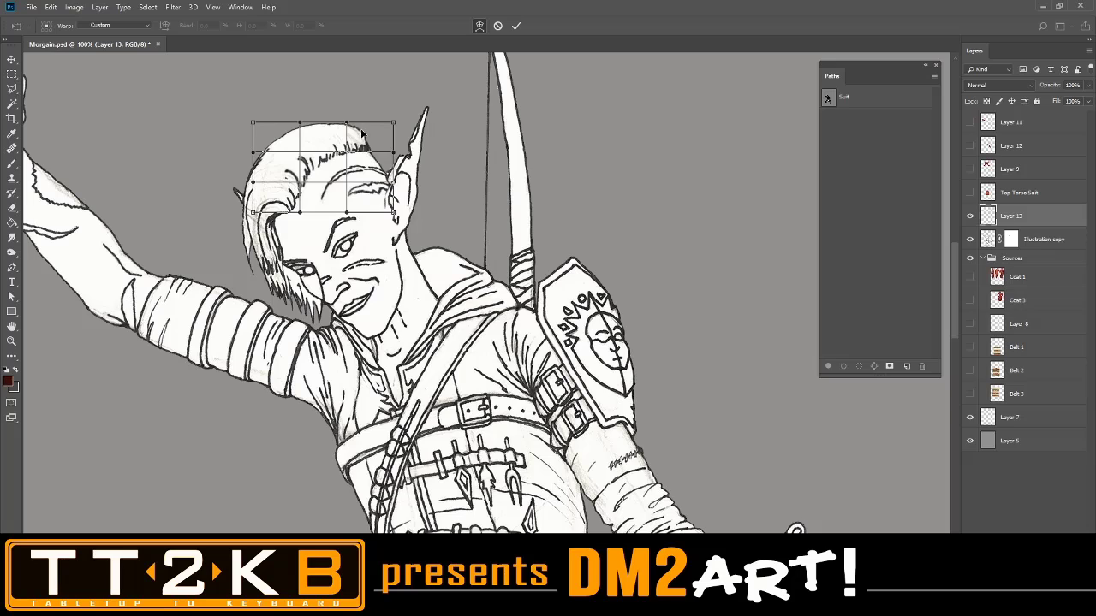
drag(361, 132, 342, 130)
drag(256, 121, 268, 163)
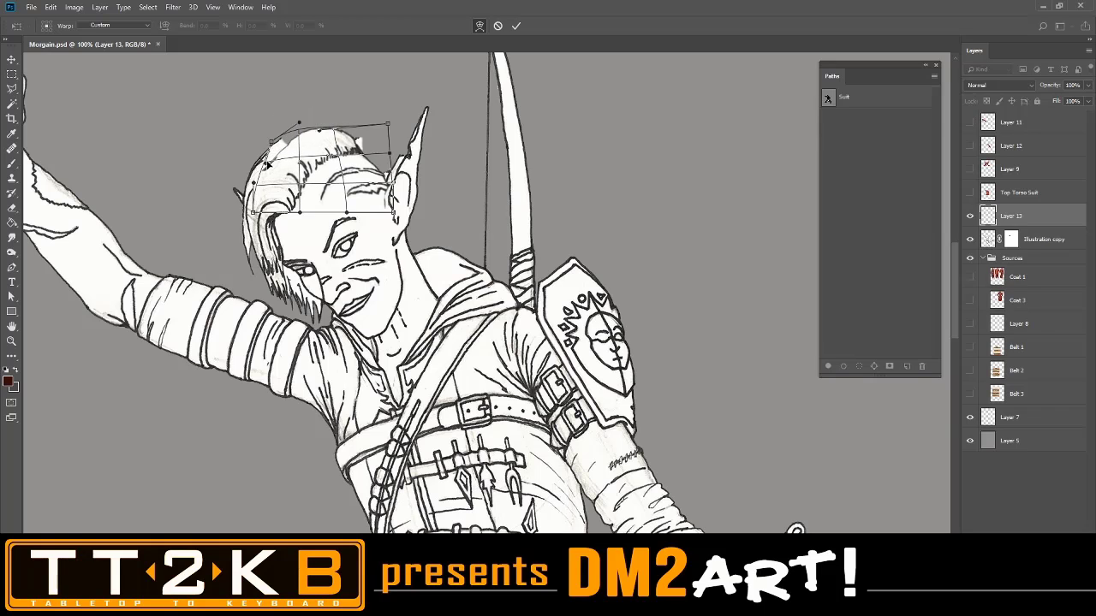
mouse_move(312, 135)
mouse_down()
mouse_move(307, 185)
mouse_move(326, 169)
mouse_move(325, 135)
mouse_move(314, 145)
mouse_up()
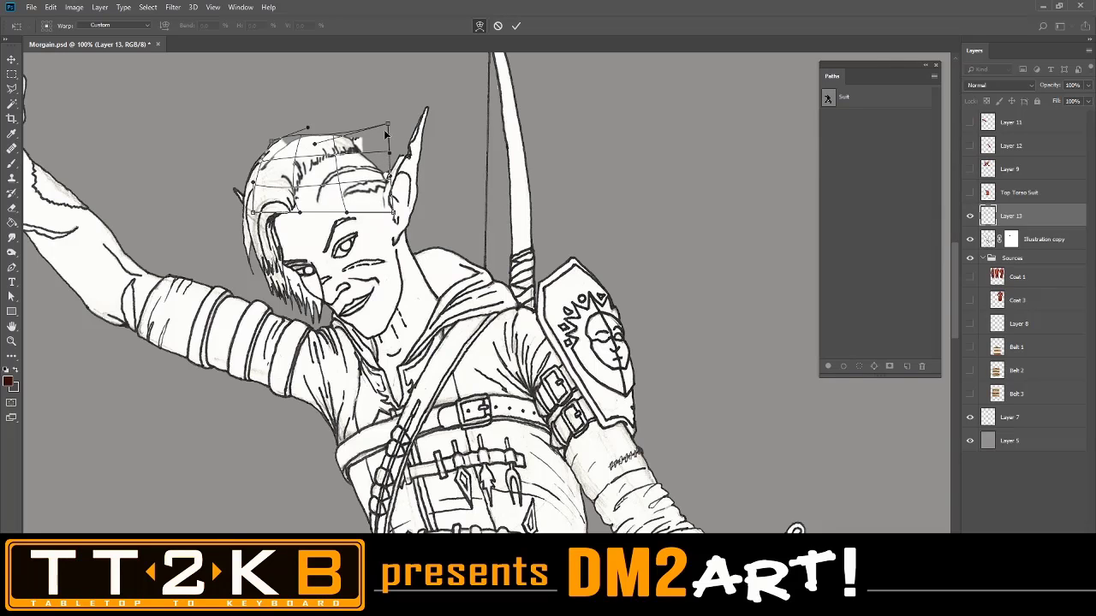
drag(388, 124, 383, 160)
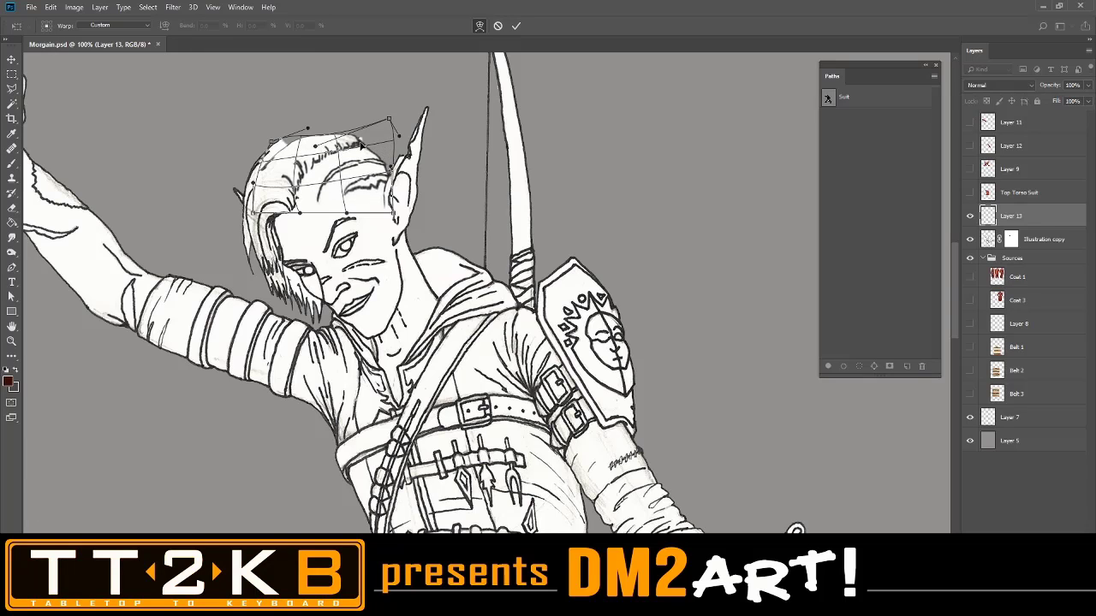
drag(362, 144, 363, 142)
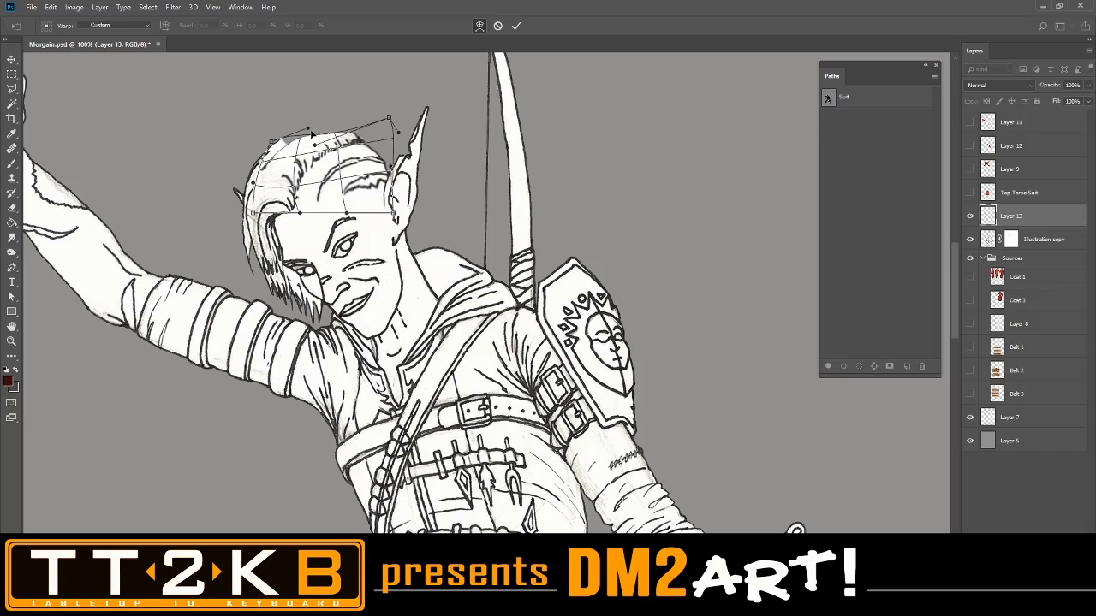
mouse_move(308, 130)
mouse_down()
mouse_move(314, 116)
mouse_move(322, 141)
mouse_move(332, 136)
mouse_up()
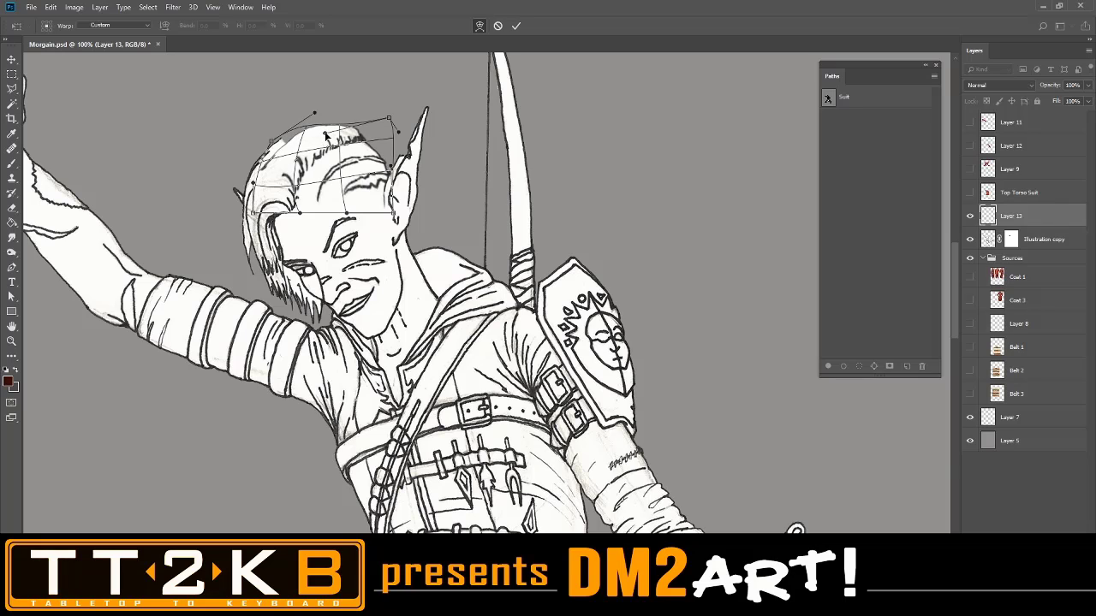
key(Return)
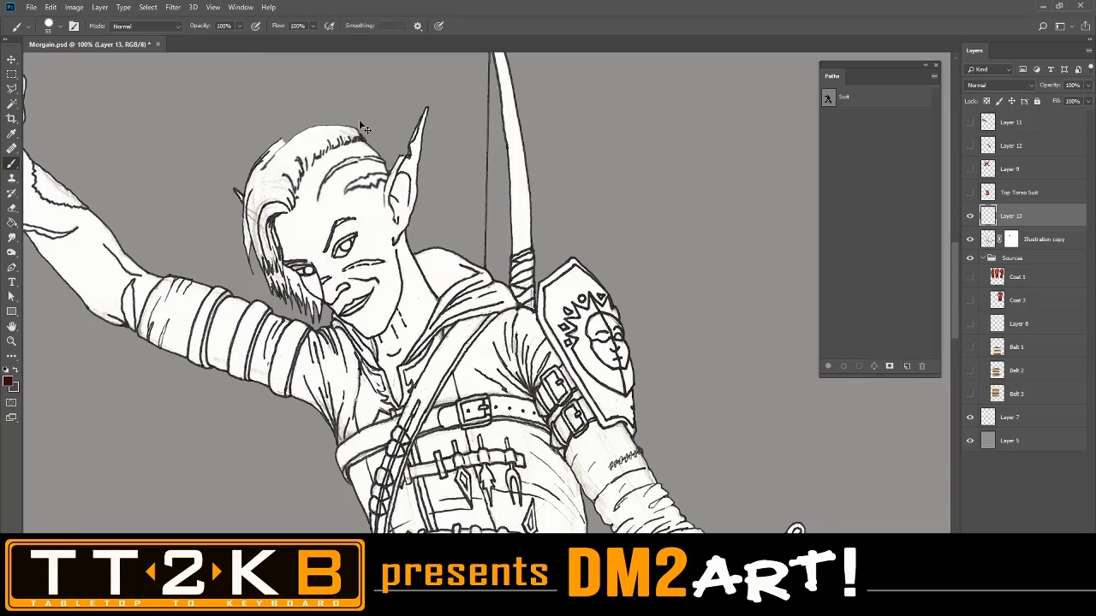
Warp Layer 13 once more to lower and flatten the top of the crown, and apply the transformation
key(ctrl+t)
right_click(355, 149)
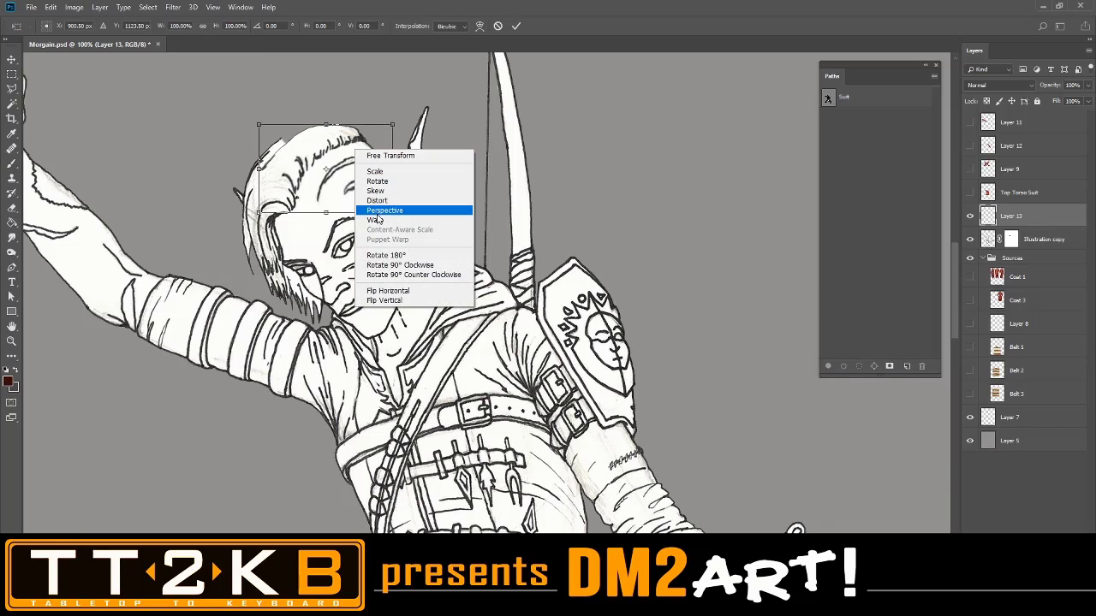
click(375, 219)
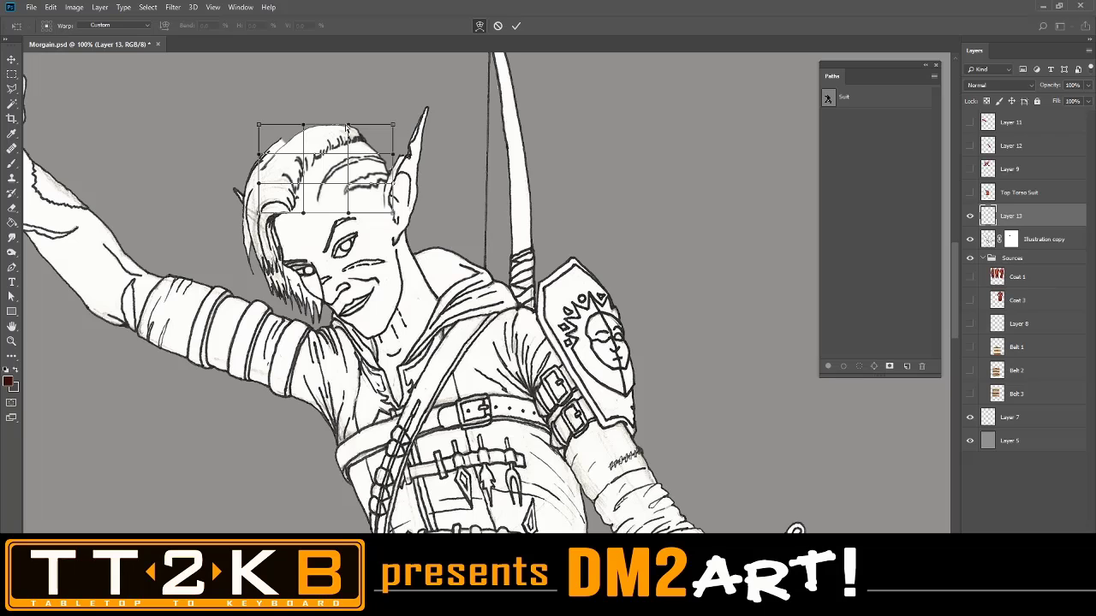
drag(348, 127, 311, 133)
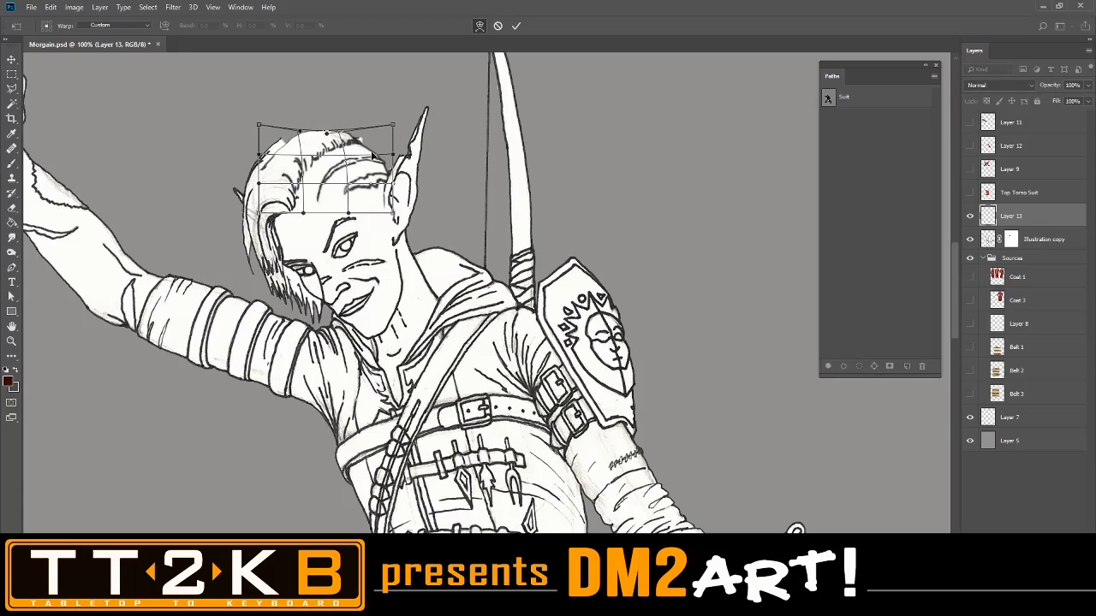
drag(375, 156, 327, 145)
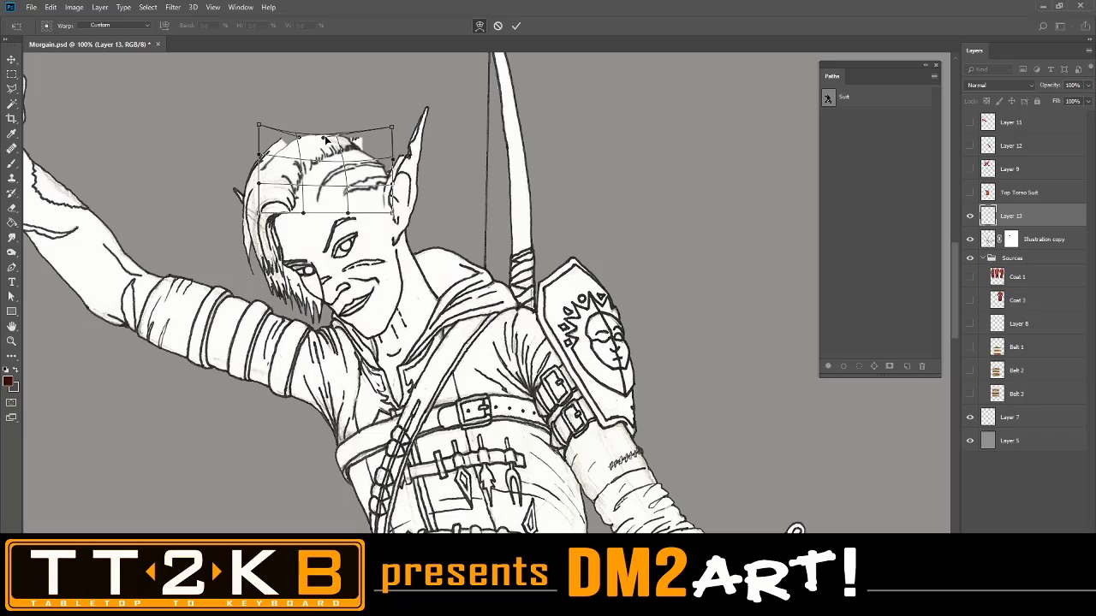
drag(326, 139, 330, 136)
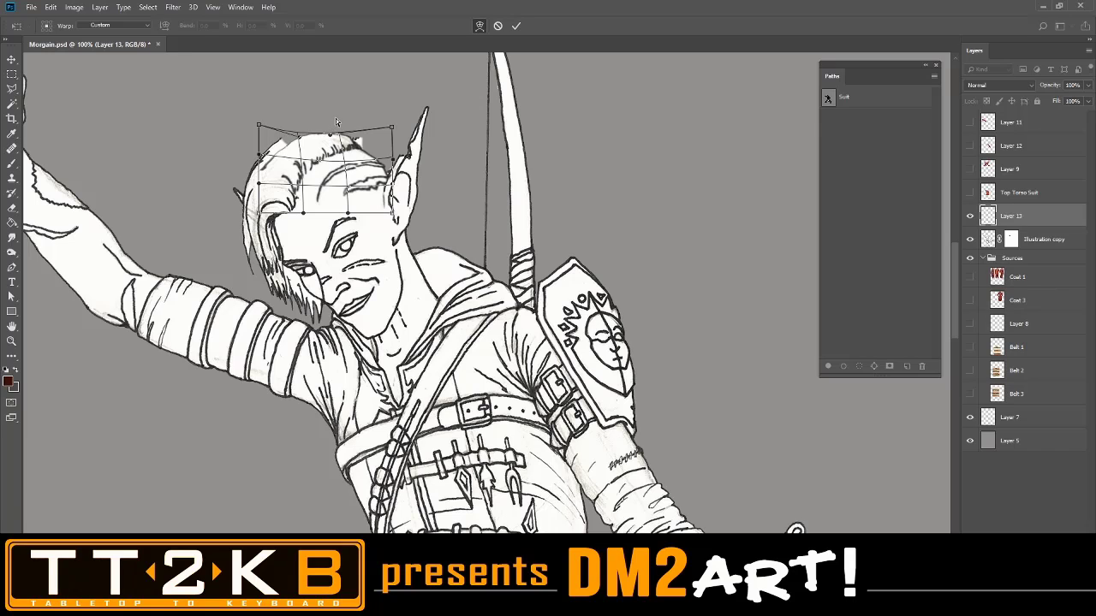
key(Return)
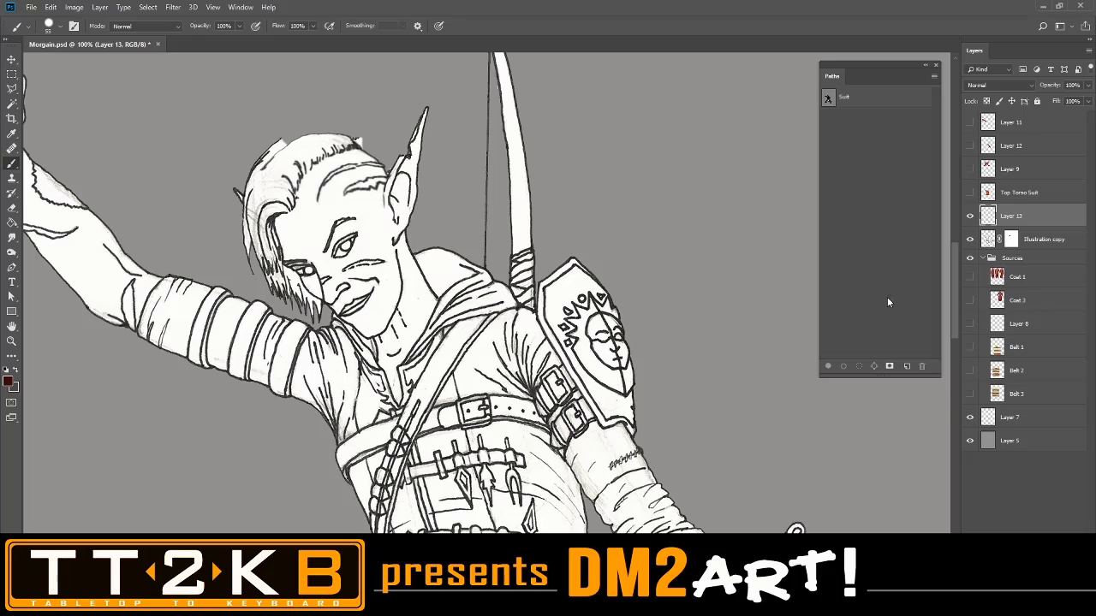
Try to paint out the leftover original head outline on the Illustration copy layer mask in black
click(1009, 243)
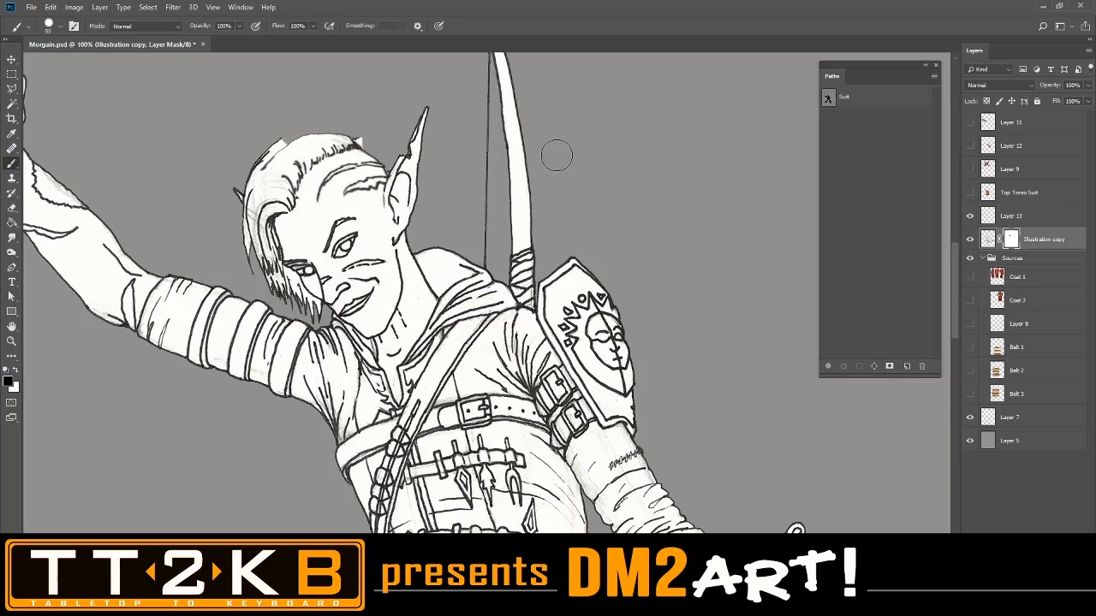
mouse_move(310, 137)
mouse_down()
mouse_move(236, 169)
mouse_move(250, 161)
mouse_move(233, 205)
mouse_up()
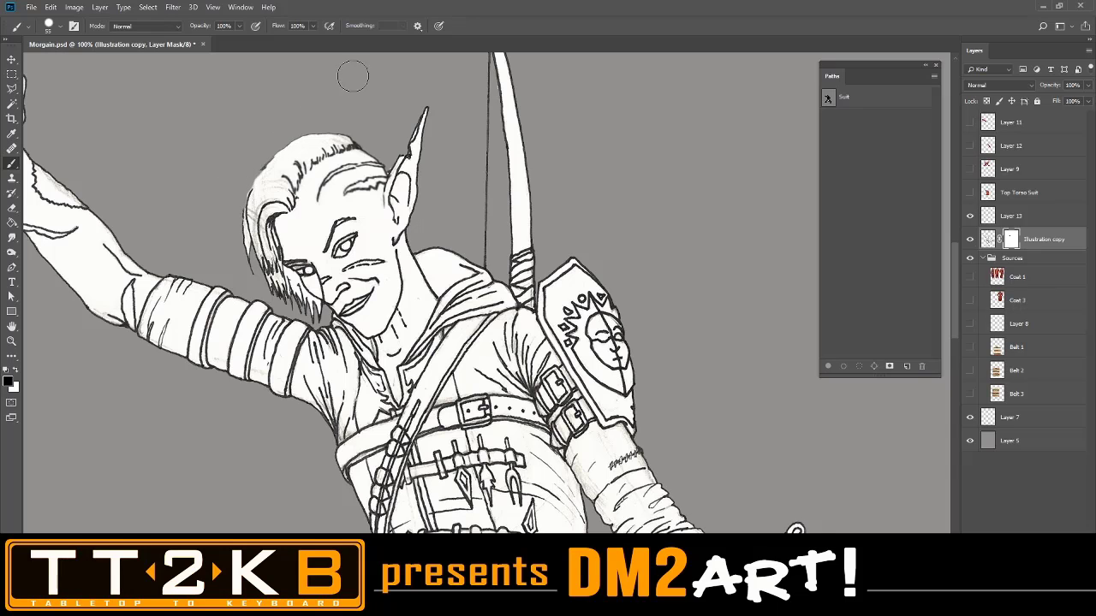
key(ctrl+z)
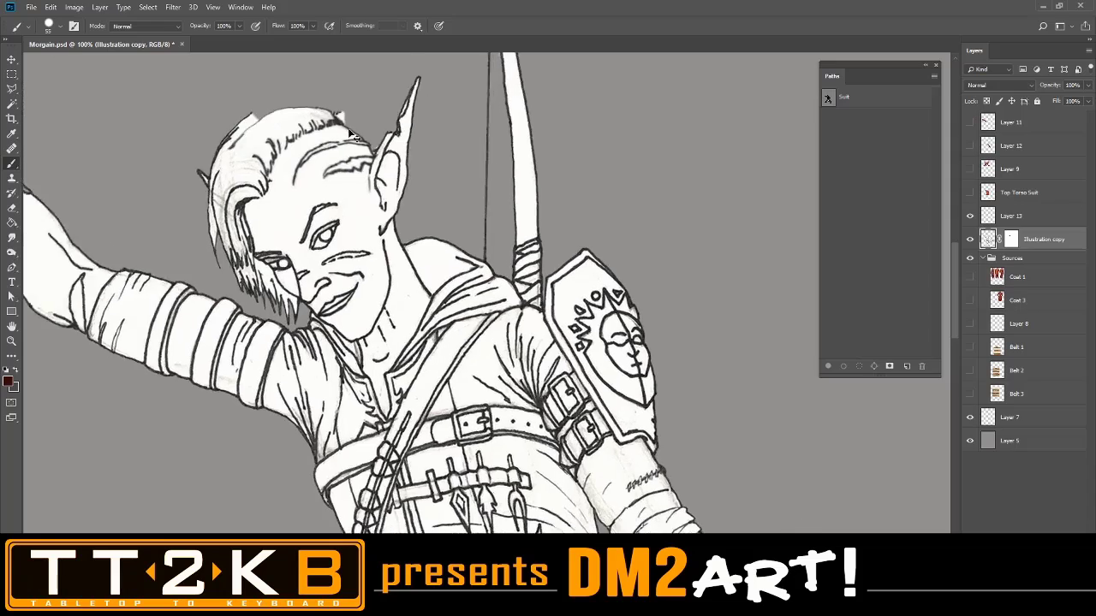
Hide Layer 13 to expose the masked head outline on the Illustration copy layer
scroll(351, 135, up, 5)
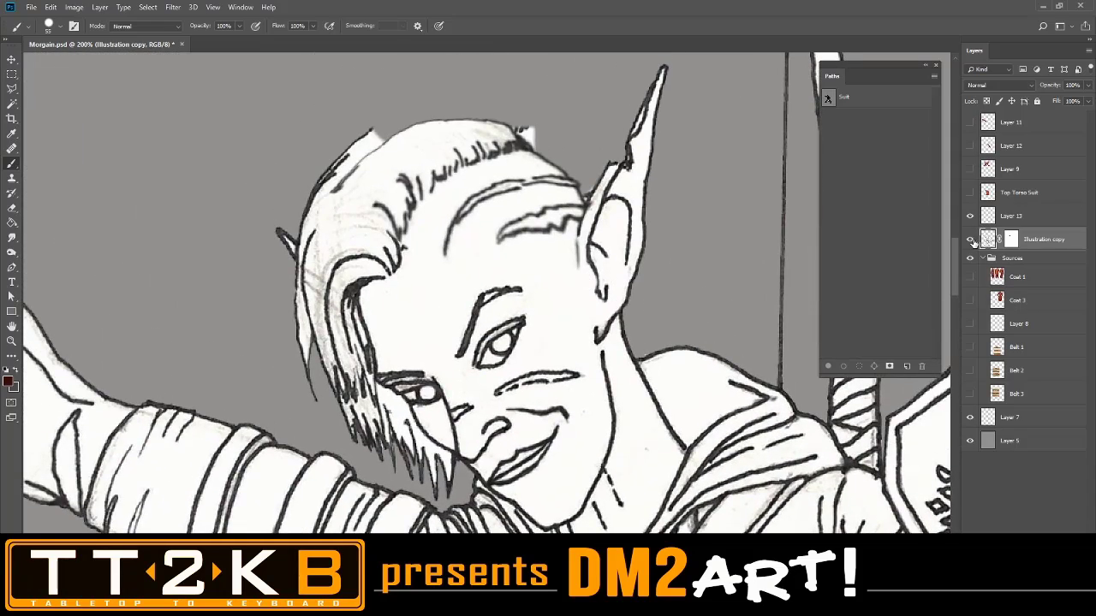
click(969, 217)
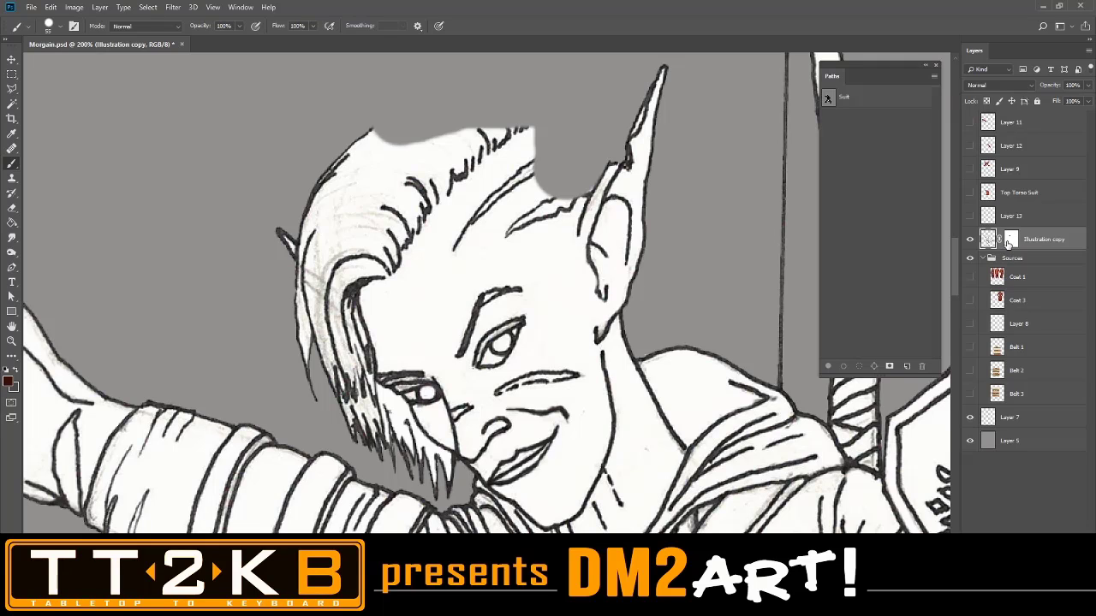
click(12, 74)
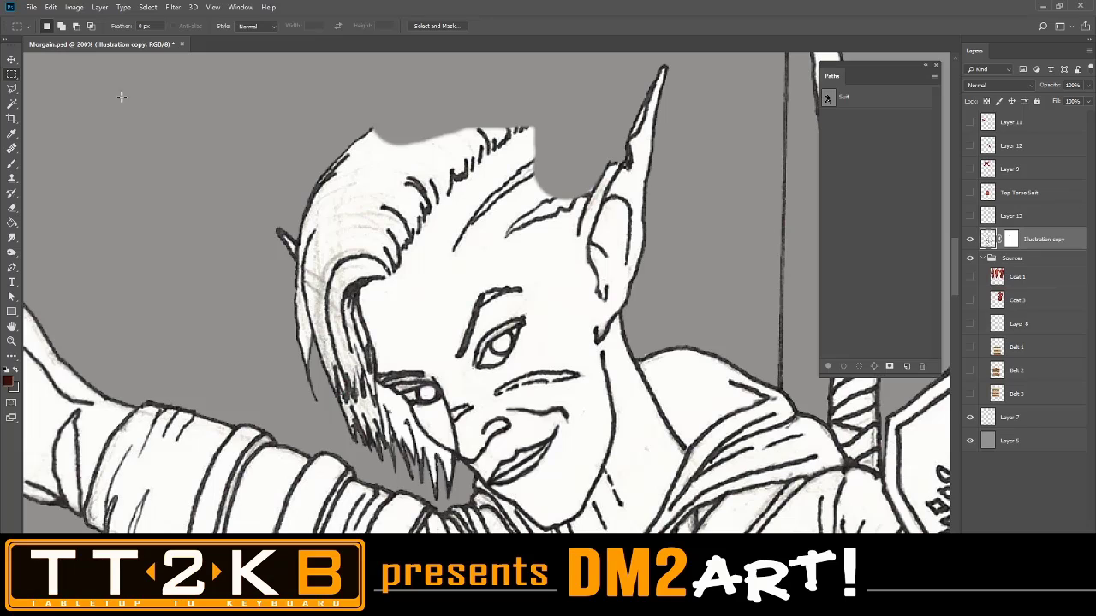
click(12, 88)
click(267, 98)
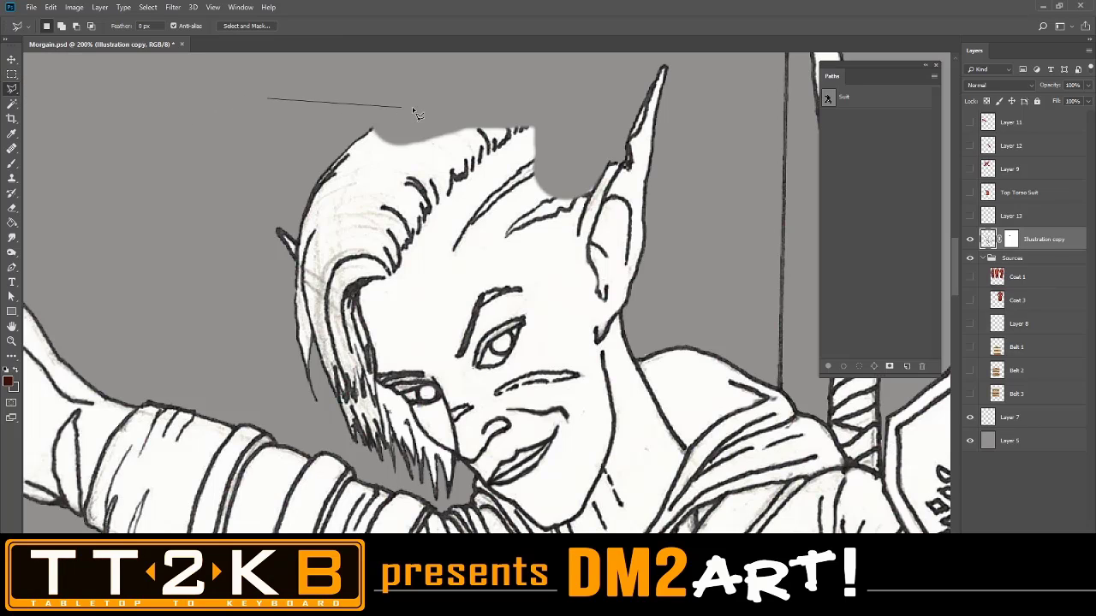
click(433, 111)
click(412, 289)
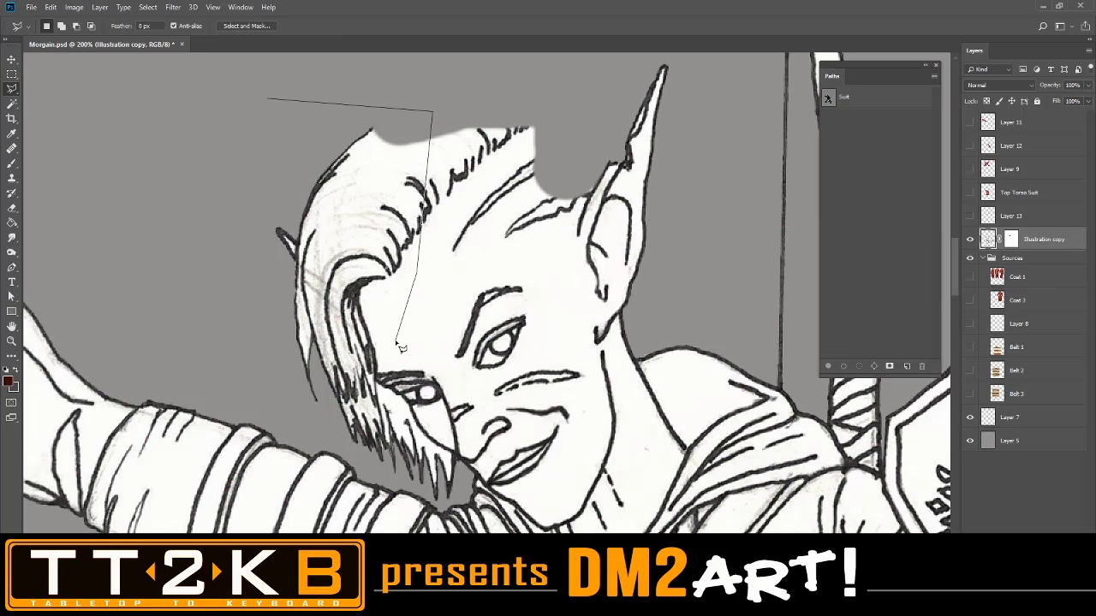
key(Escape)
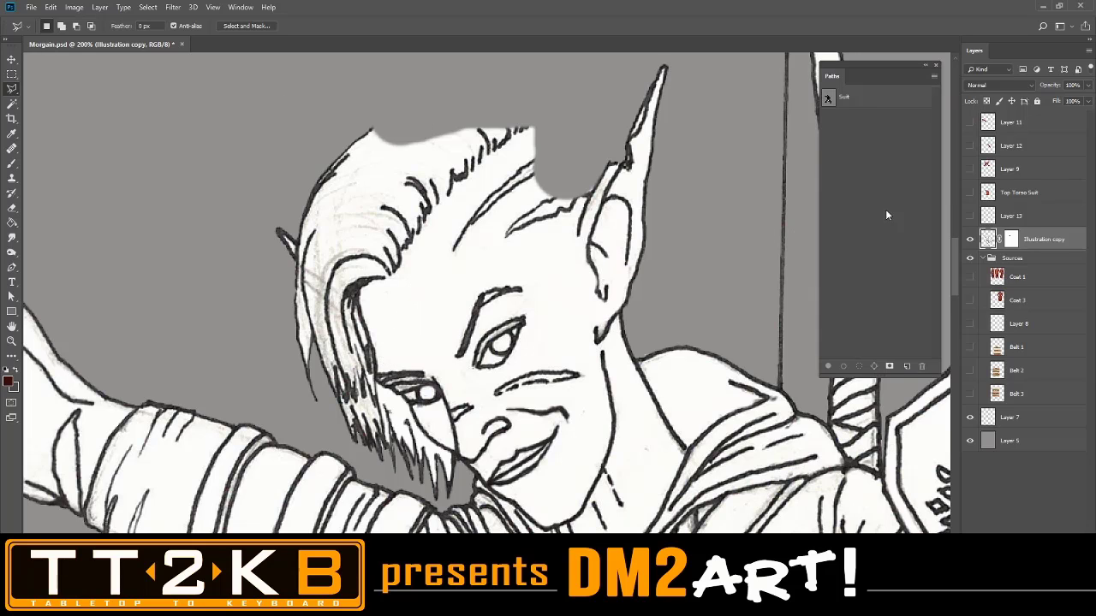
Duplicate the Illustration copy layer as Illustration copy 2 and delete the duplicate's layer mask
right_click(1051, 240)
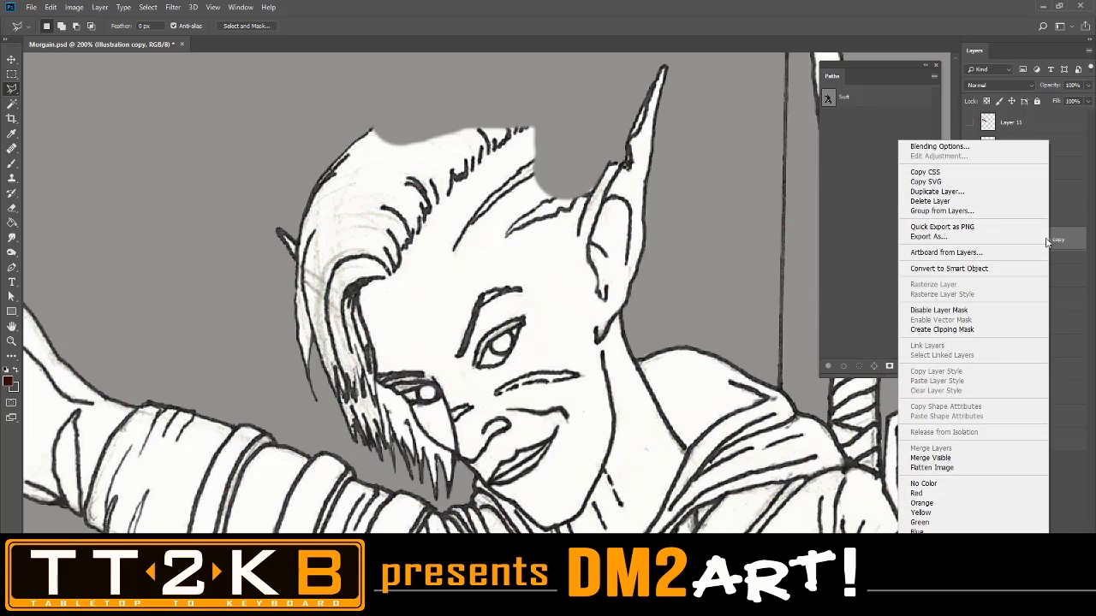
click(984, 191)
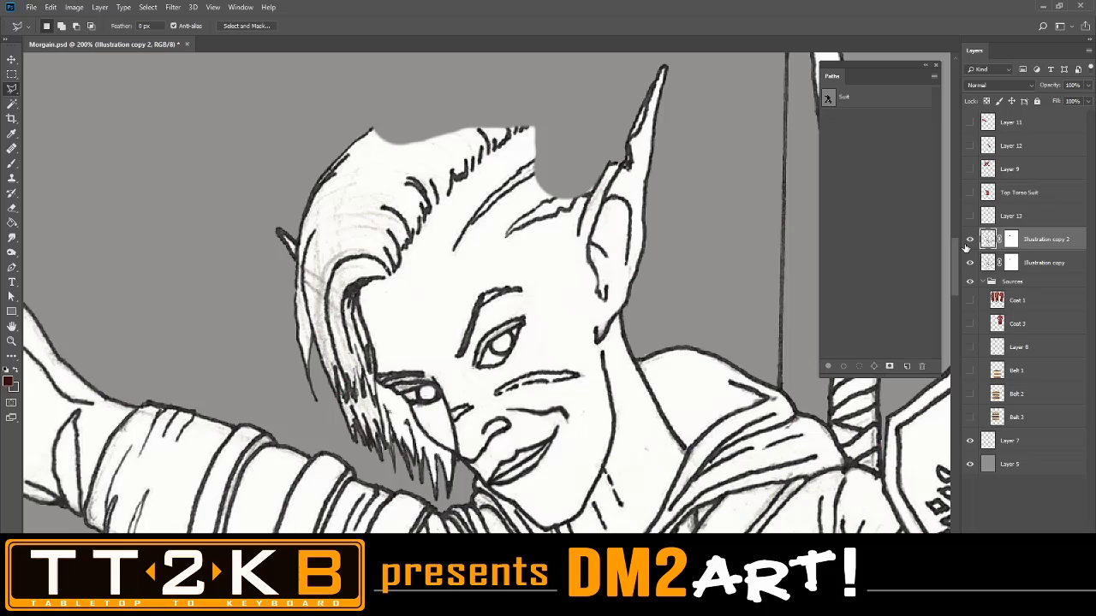
click(1011, 239)
right_click(1013, 243)
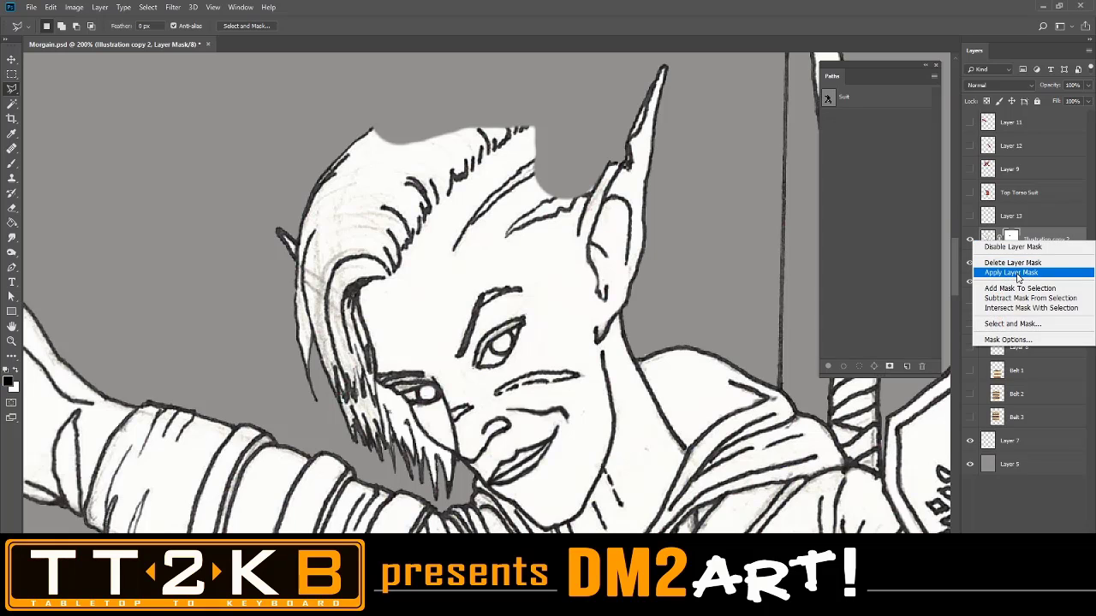
click(1015, 264)
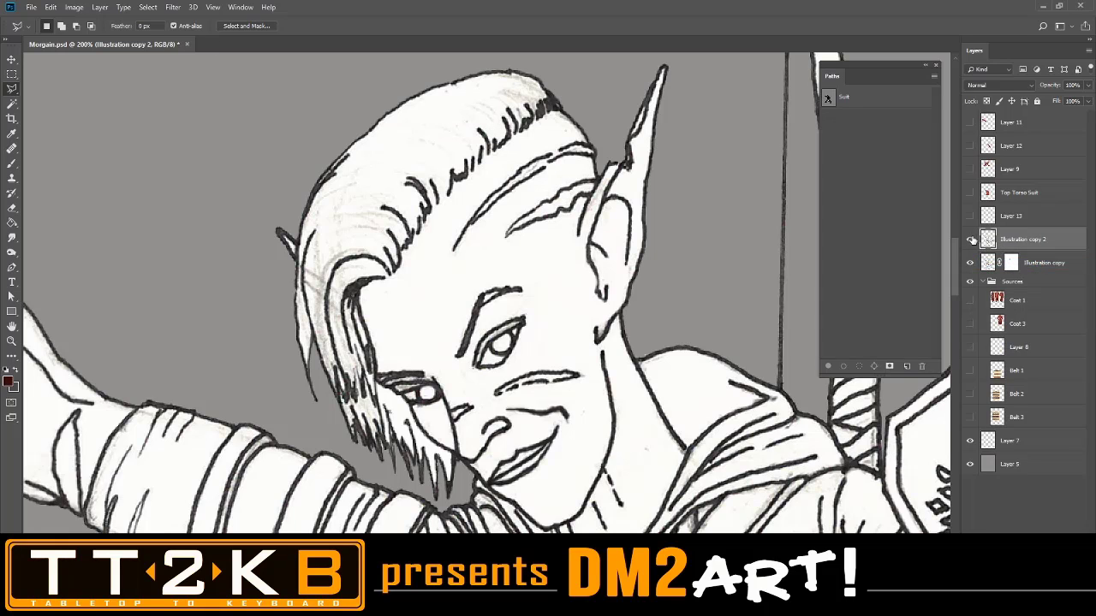
Hide Illustration copy 2 and apply the layer mask of the Illustration copy layer permanently
click(970, 242)
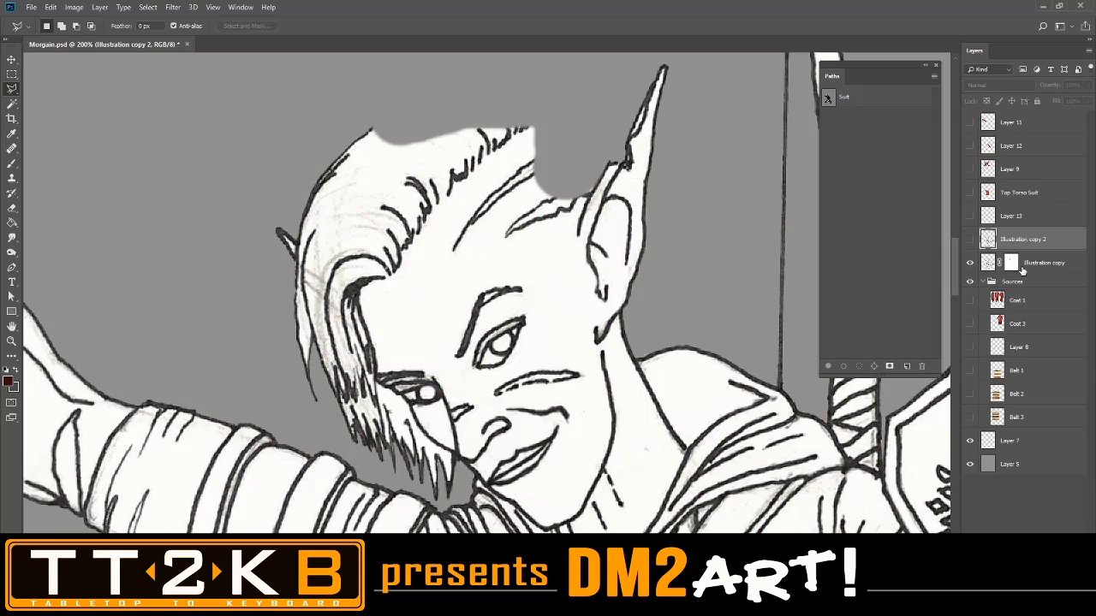
right_click(1012, 264)
click(1011, 296)
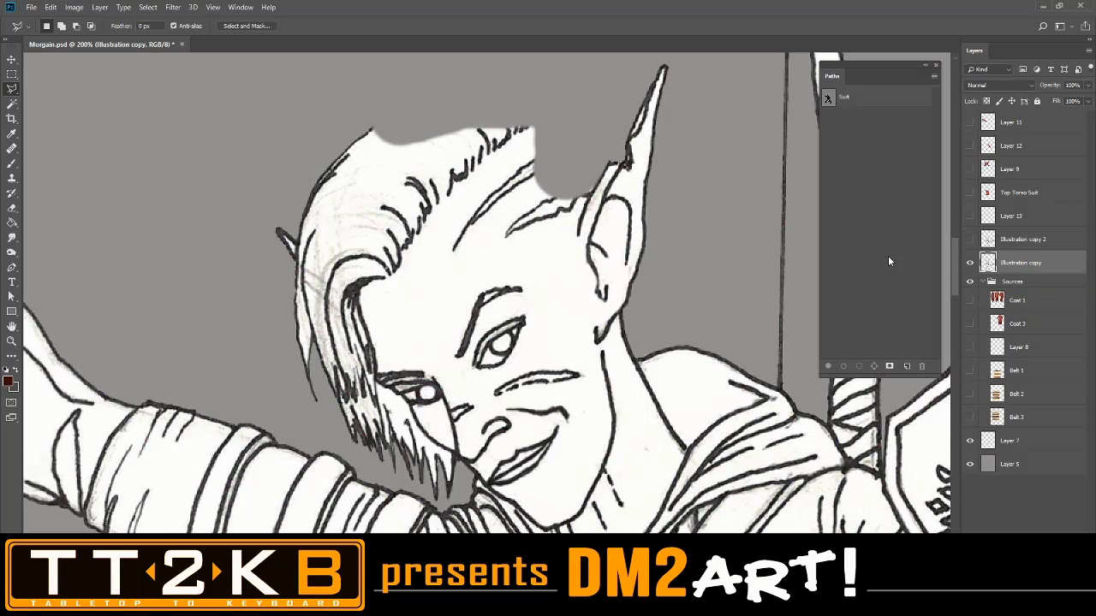
Outline the swept hair opposite the long ear with the Polygonal Lasso, cut it to a new layer, and check the piece in isolation
click(271, 129)
click(430, 121)
click(435, 238)
click(378, 328)
click(388, 452)
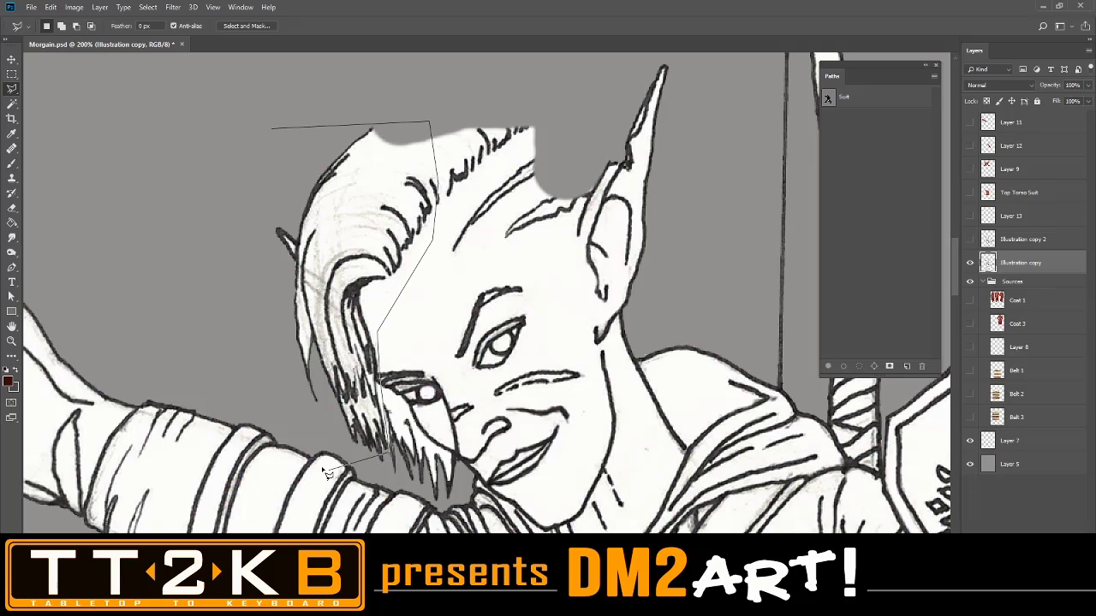
click(293, 414)
click(241, 291)
click(238, 180)
click(275, 130)
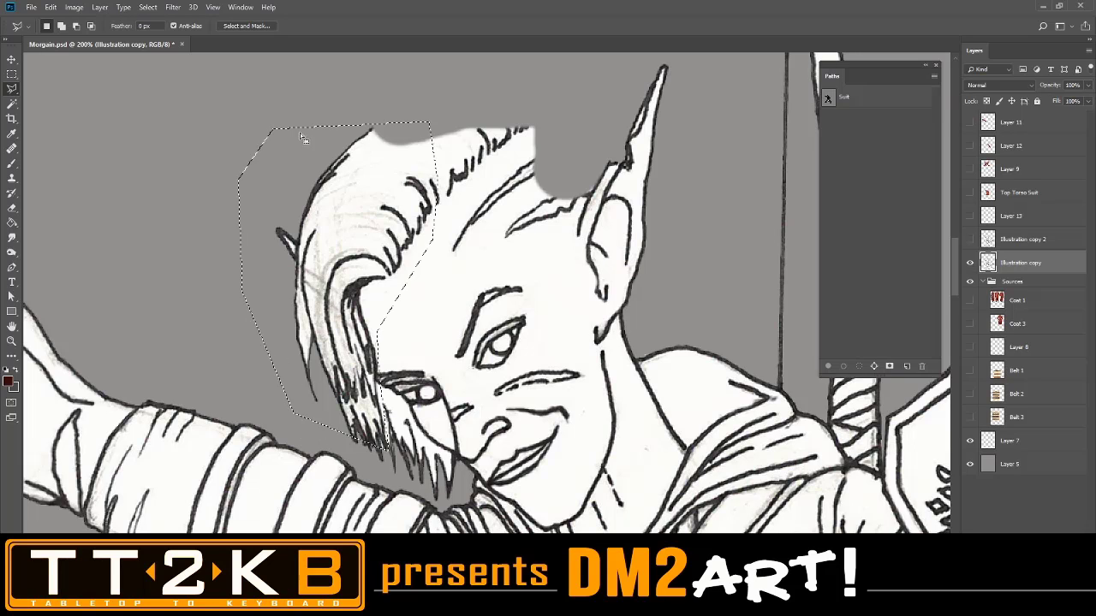
right_click(420, 212)
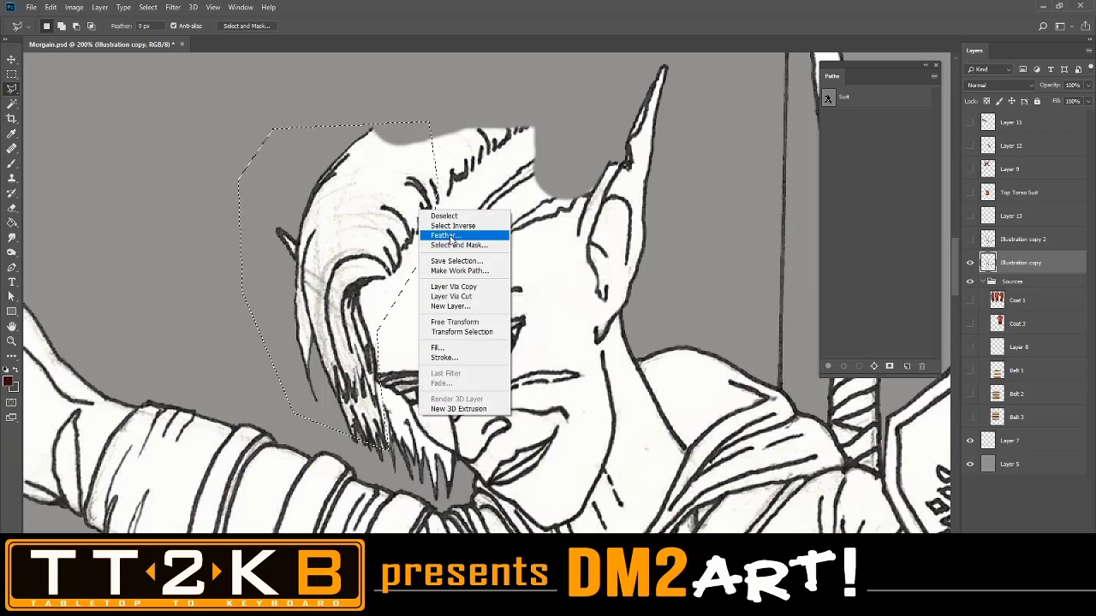
click(479, 297)
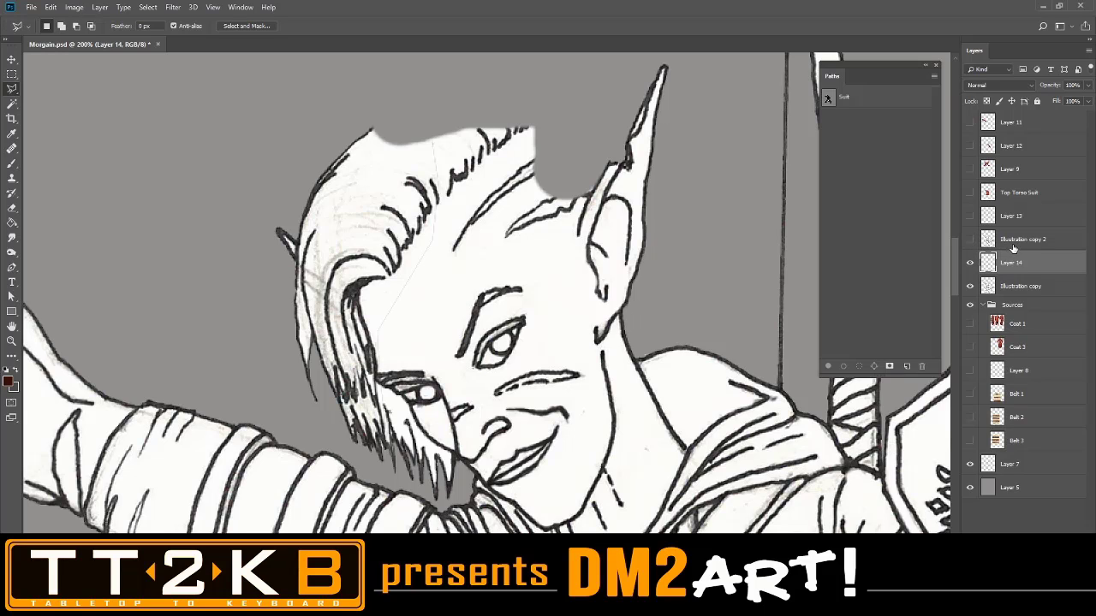
click(971, 287)
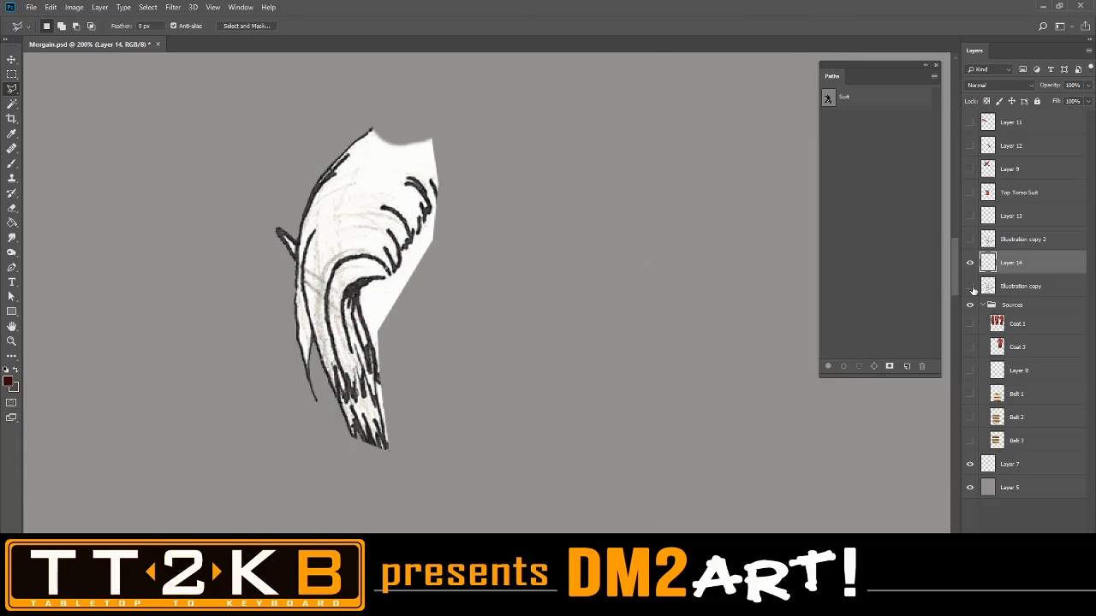
click(972, 288)
Move Illustration copy 2 below the collapsed Sources group and show Layer 13 again
drag(1016, 241, 989, 297)
click(983, 306)
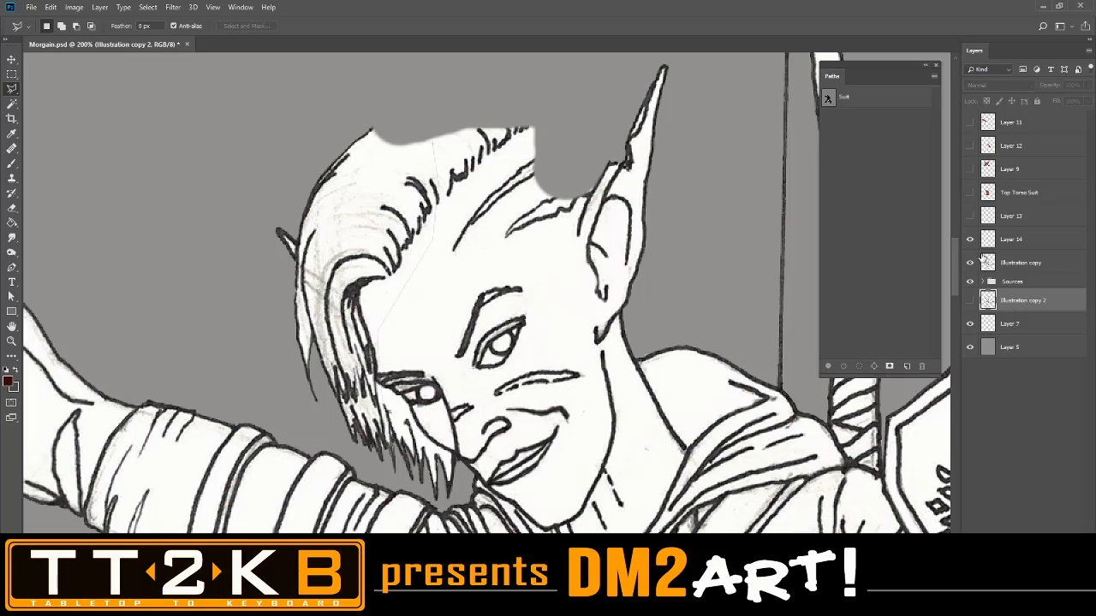
click(968, 216)
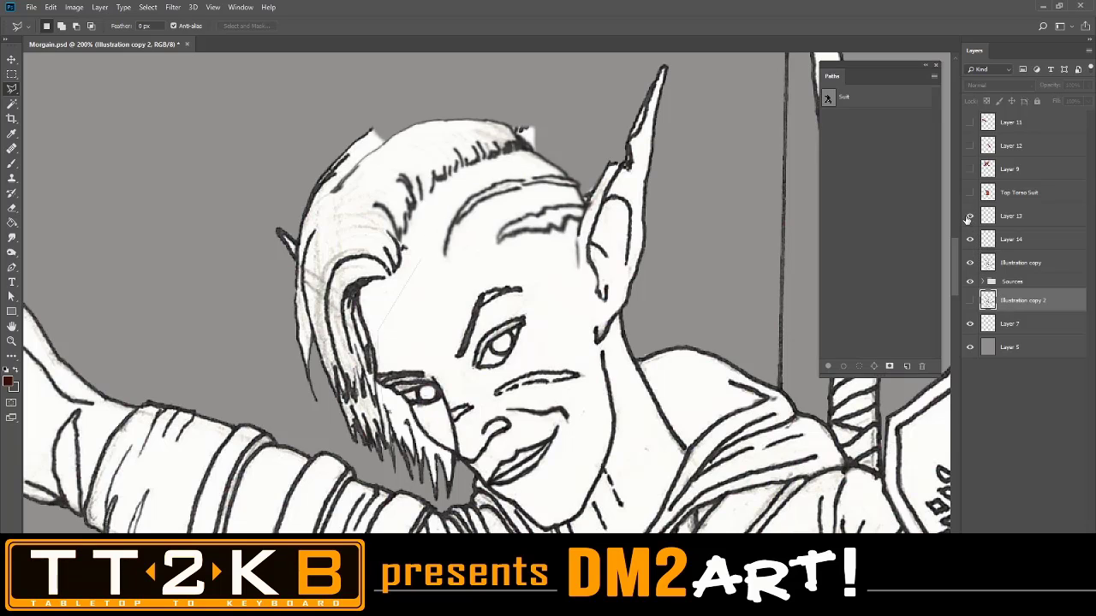
Warp Layer 14, pulling the upper edge of the hair section inward to meet the reshaped crown on Layer 13
click(1007, 246)
click(969, 241)
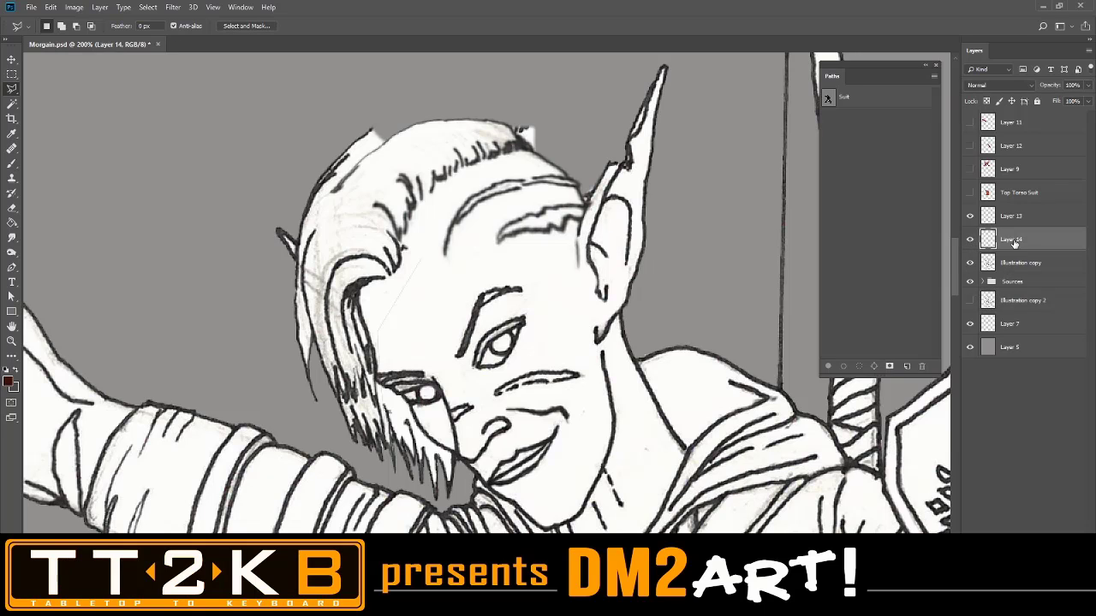
key(ctrl+t)
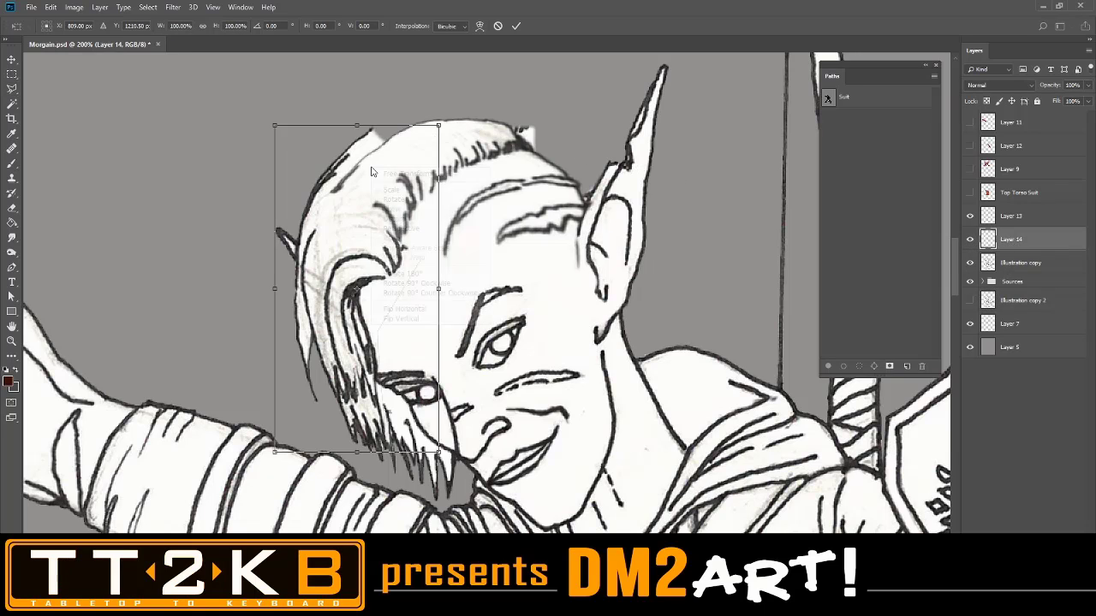
right_click(371, 170)
click(398, 238)
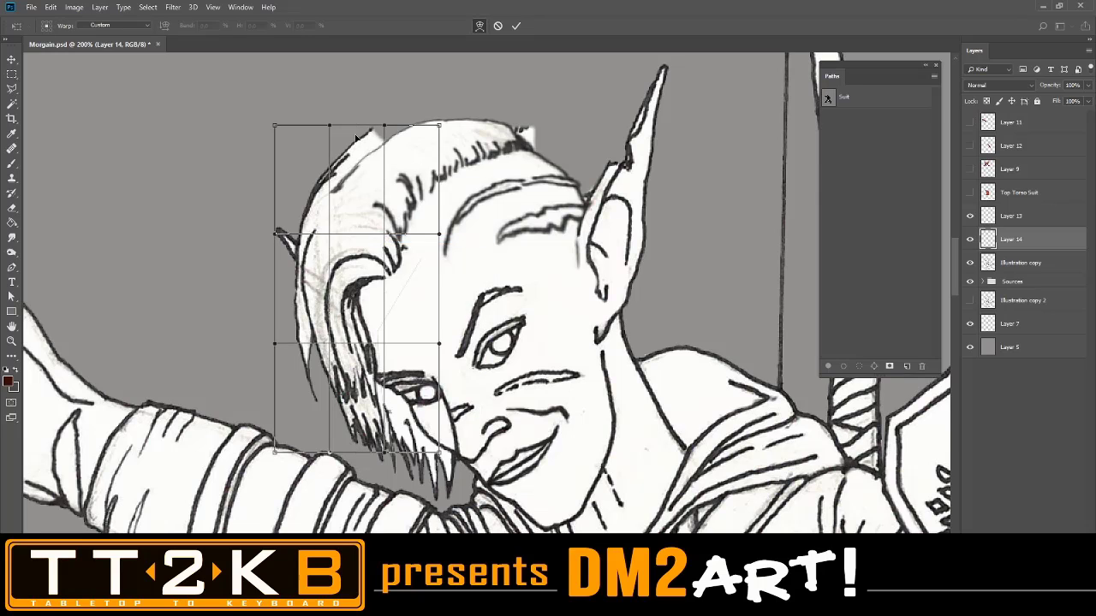
drag(349, 128, 361, 148)
drag(322, 203, 321, 172)
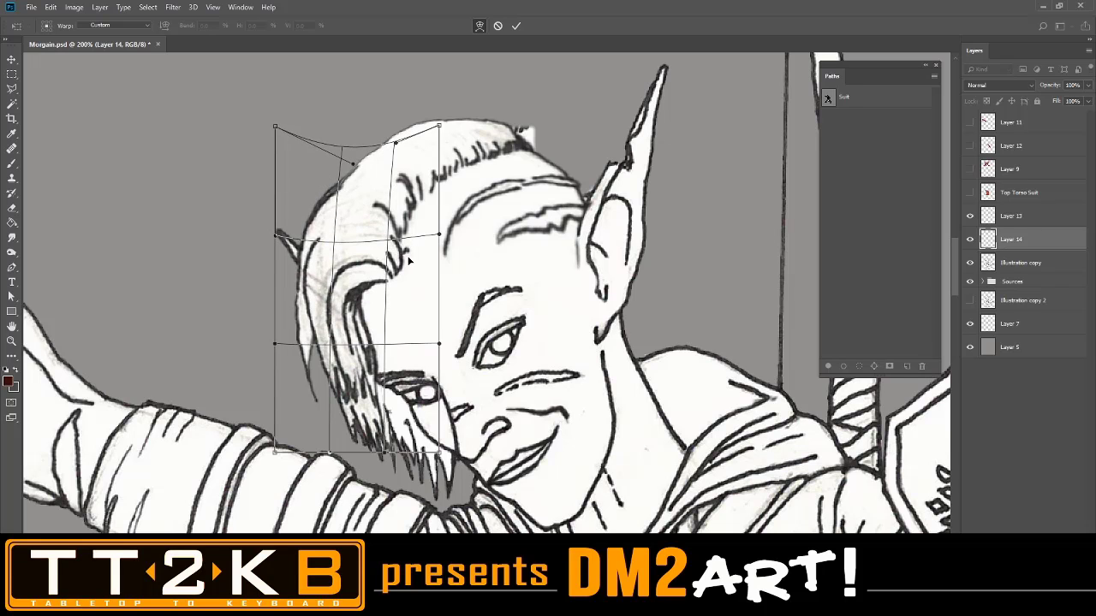
Adjust the Layer 14 warp along the inner hair edge and lower corner, apply it, and merge the layer down into Illustration copy
mouse_move(411, 262)
mouse_down()
mouse_move(401, 255)
mouse_move(391, 274)
mouse_move(394, 265)
mouse_up()
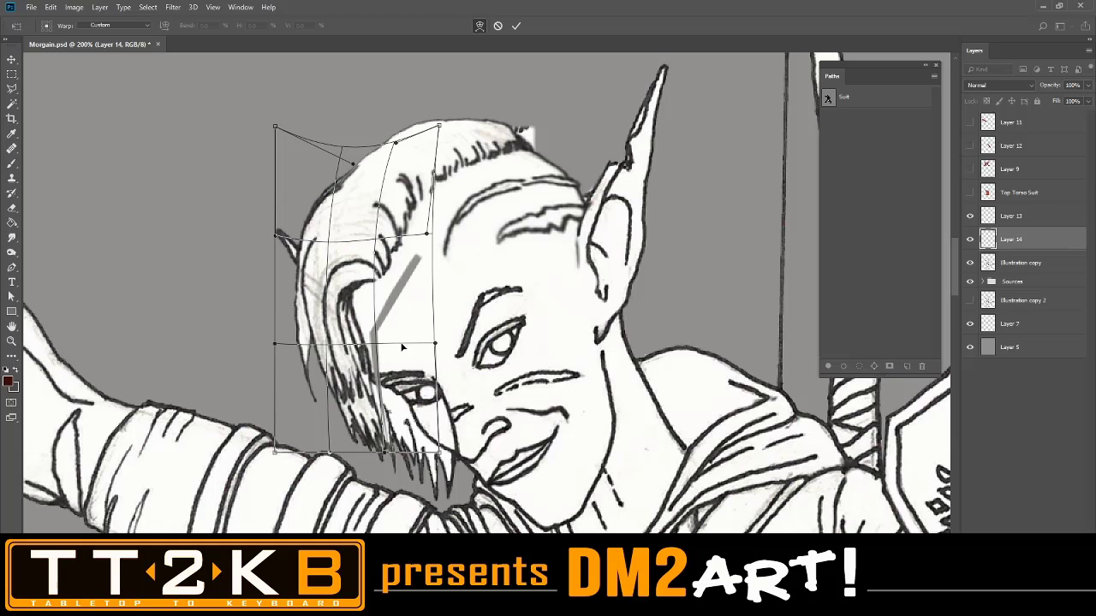
drag(435, 359, 454, 361)
drag(442, 453, 440, 505)
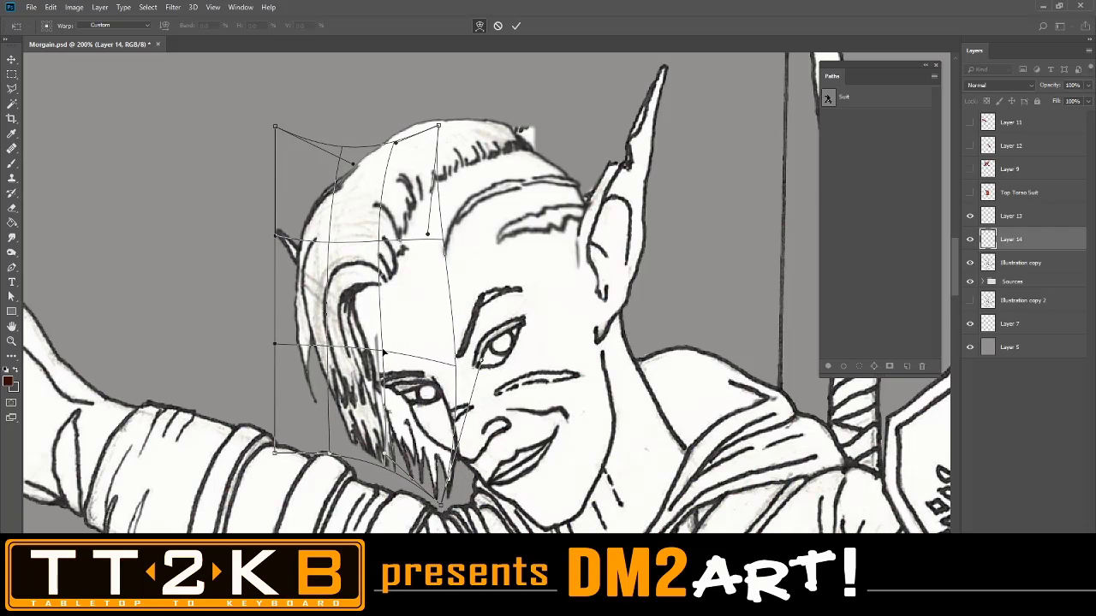
drag(386, 351, 386, 342)
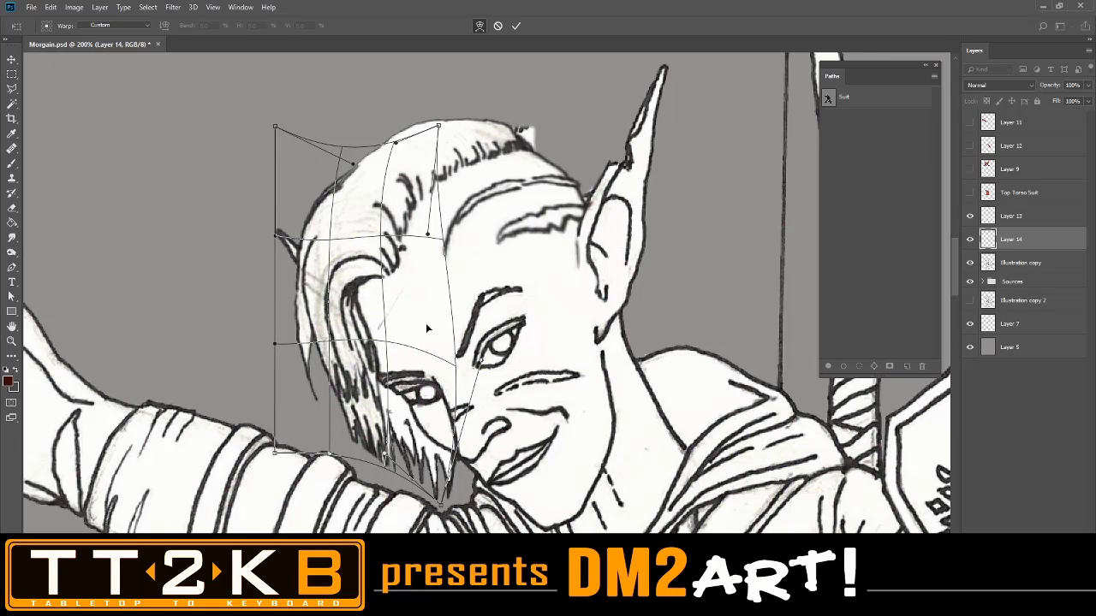
key(Return)
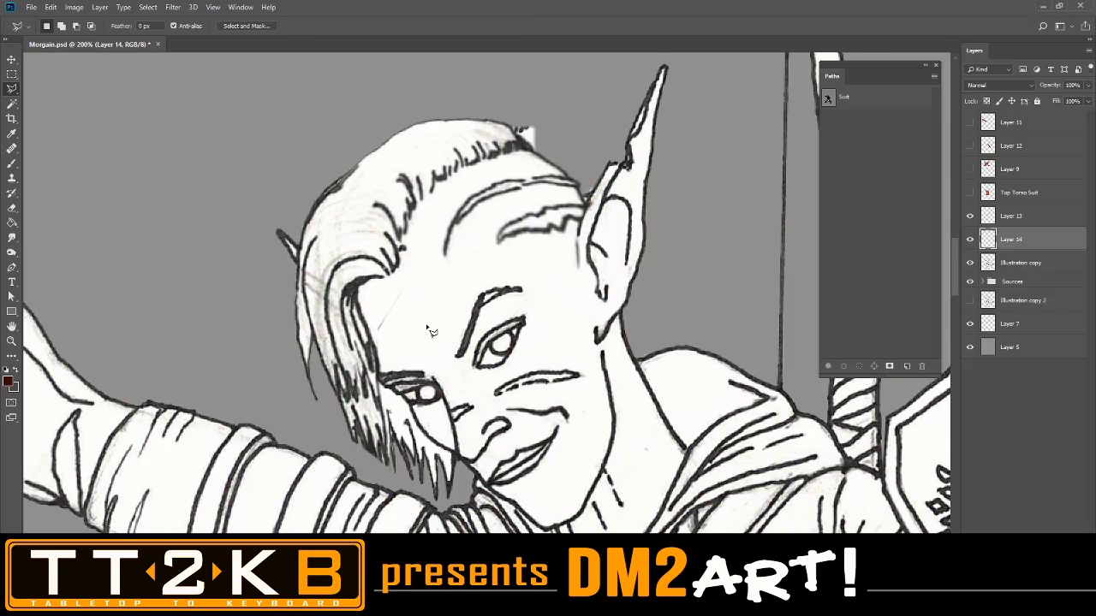
right_click(1025, 246)
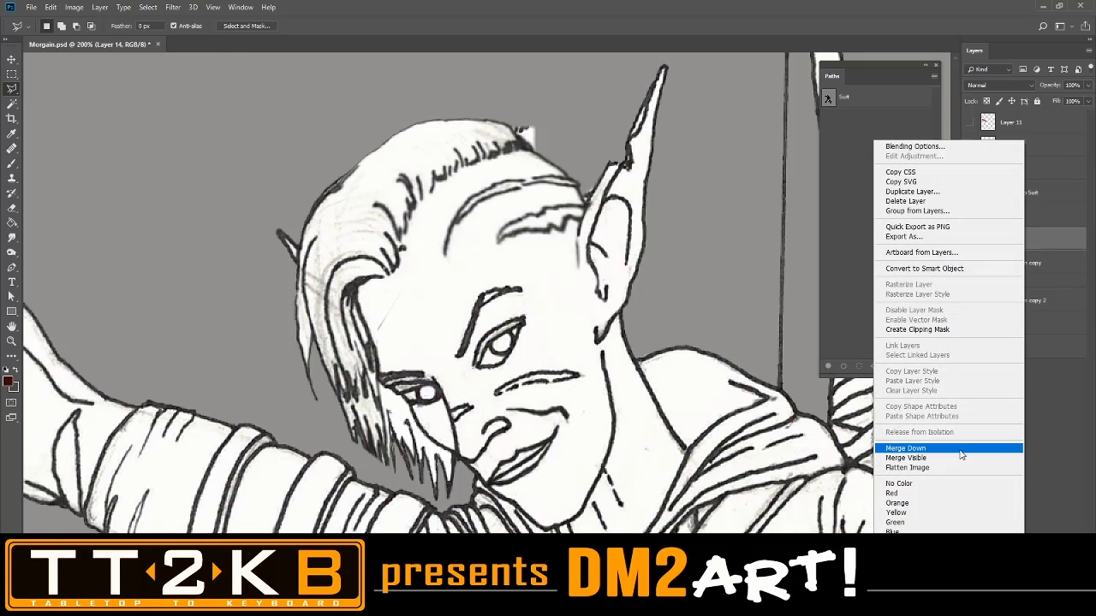
click(967, 452)
Try merging Layer 13 down into Illustration copy, compare with visibility off and on, and undo the merge
right_click(1002, 217)
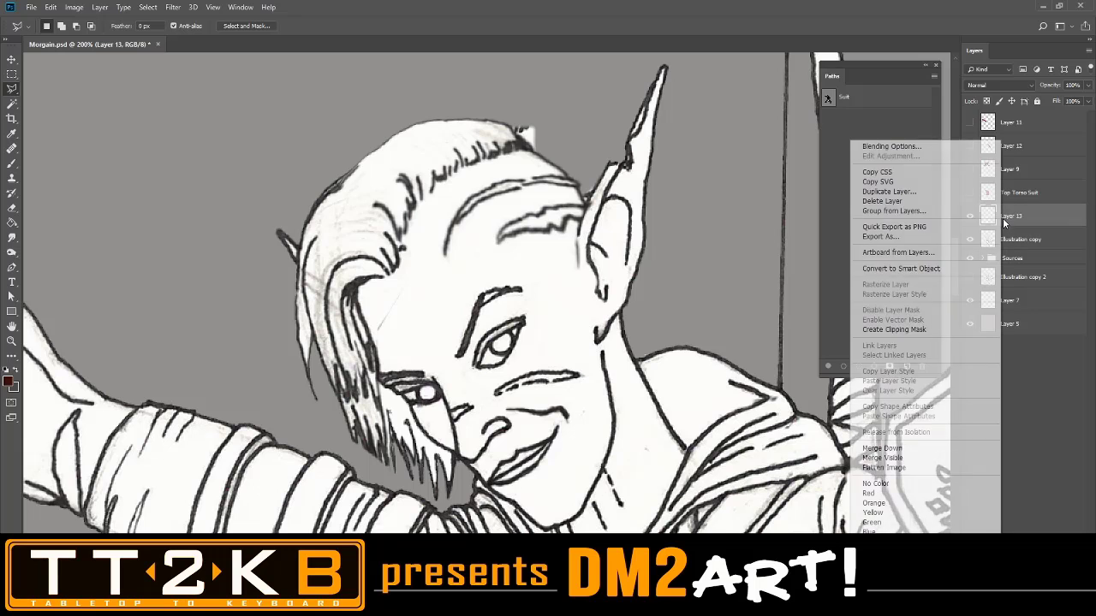
click(923, 452)
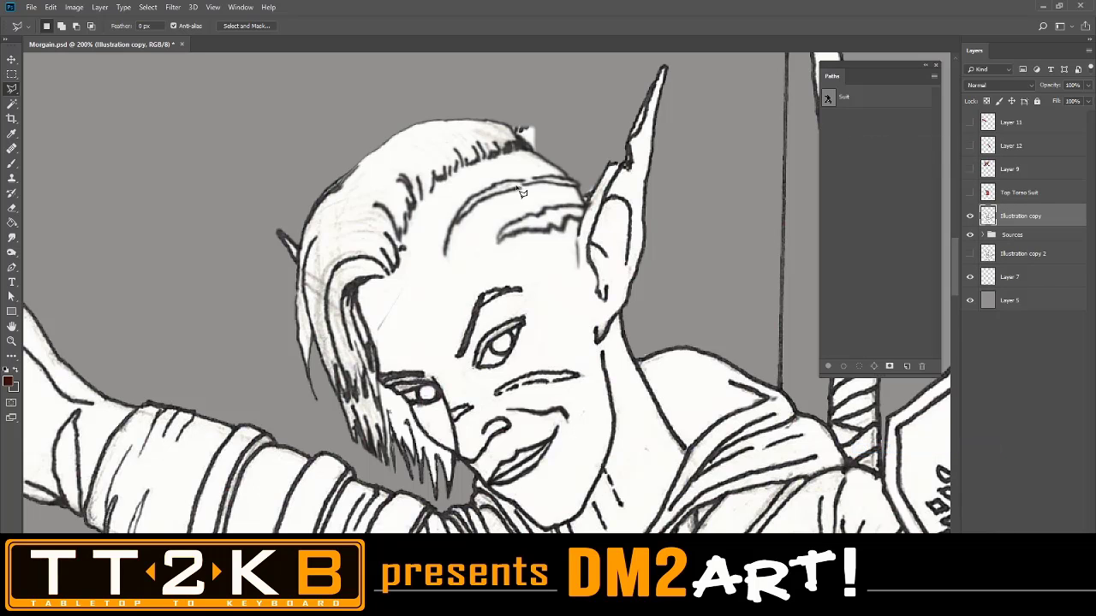
click(970, 219)
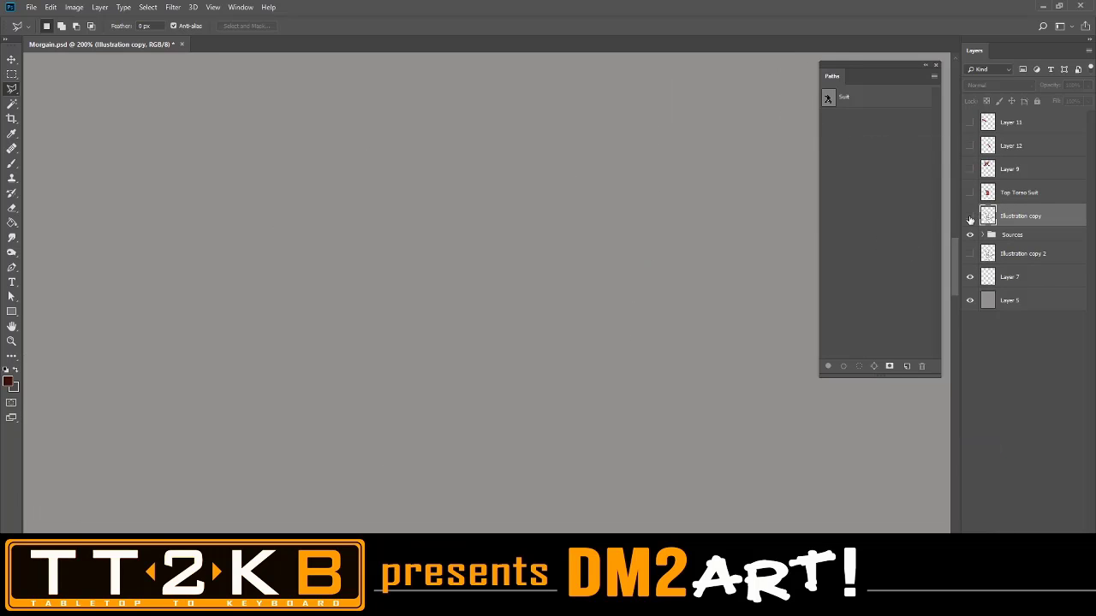
click(970, 218)
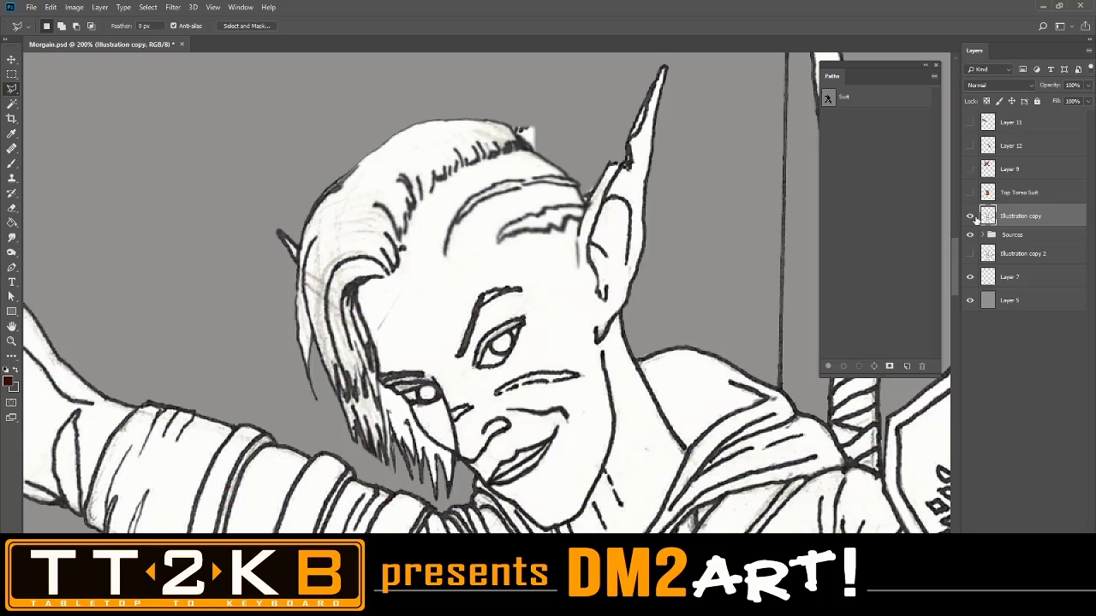
key(ctrl+z)
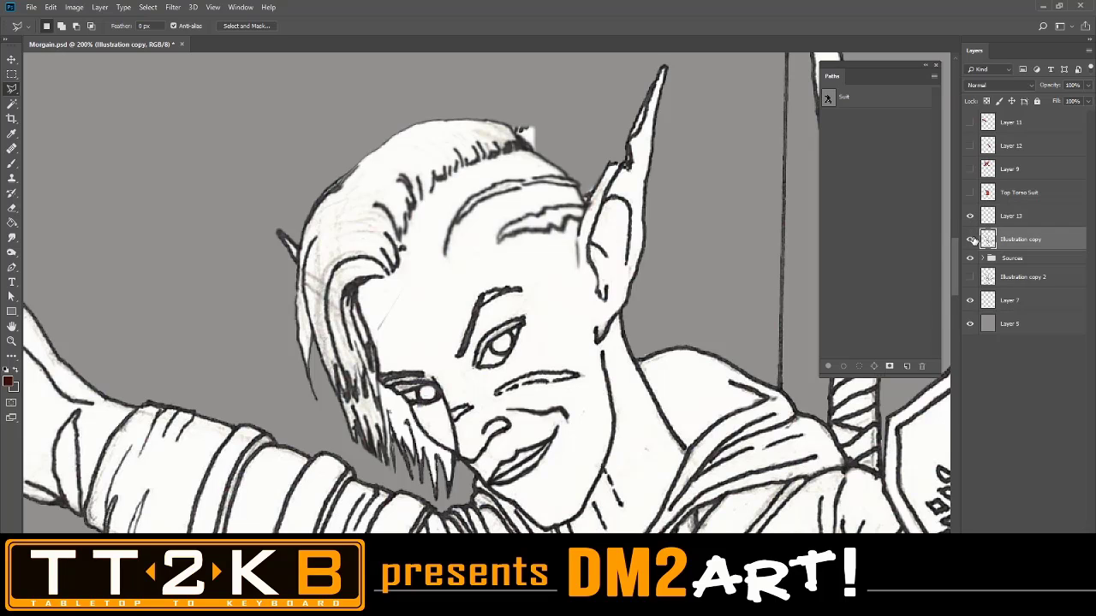
Check Illustration copy's visibility, add a layer mask to it, and brush out the stray white patch beside the crown
click(970, 239)
click(970, 240)
key(ctrl+shift+m)
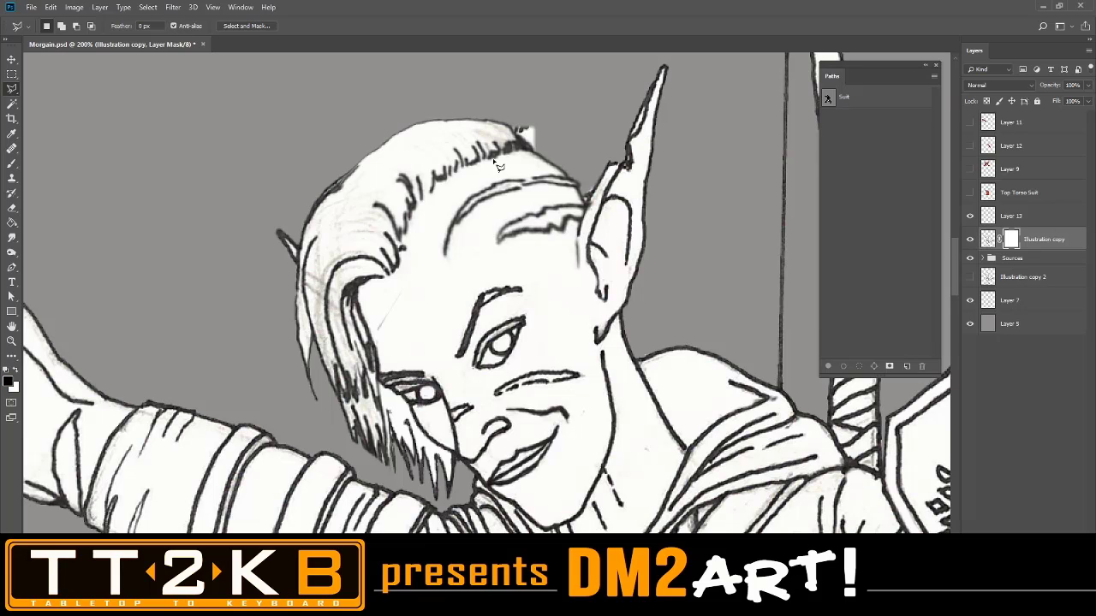
click(11, 163)
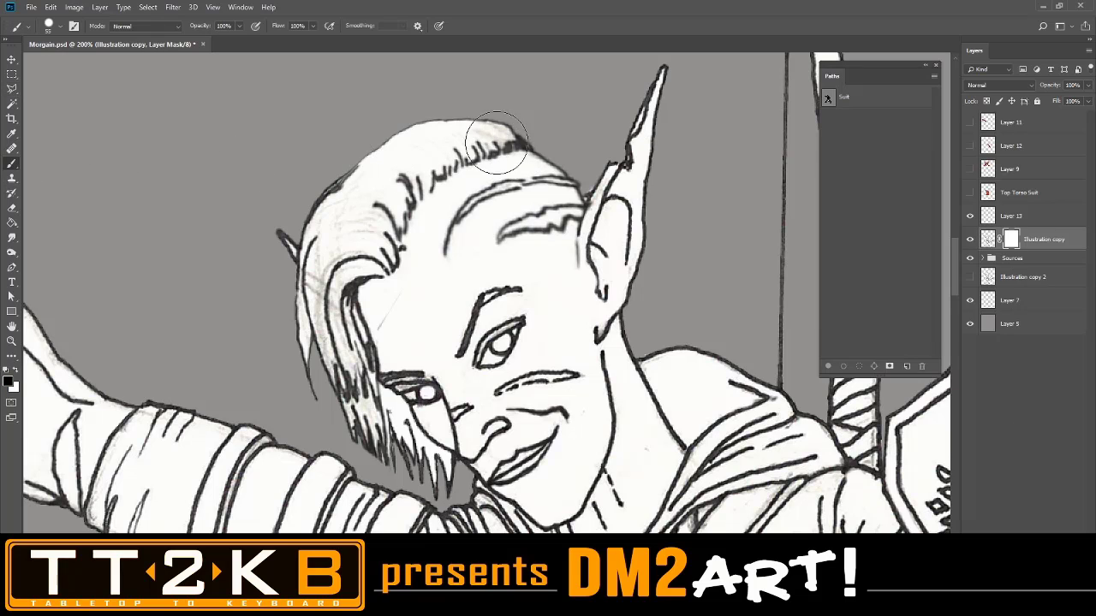
Reduce the brush to 4 px and mask out the leftover outline on Illustration copy where the head meets the ear
right_click(557, 144)
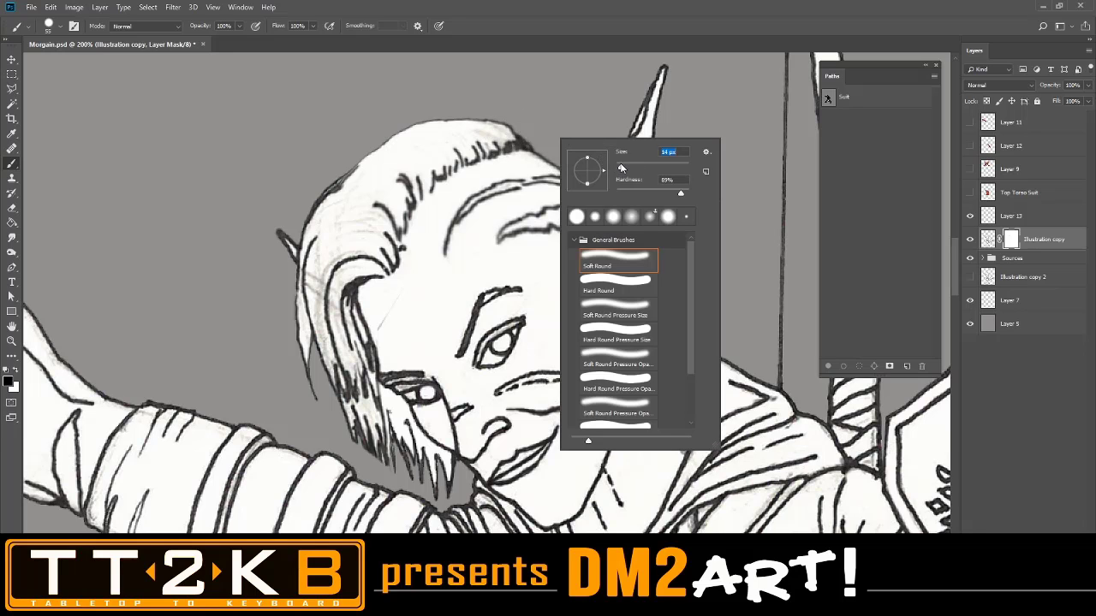
key(Return)
key(ctrl+plus)
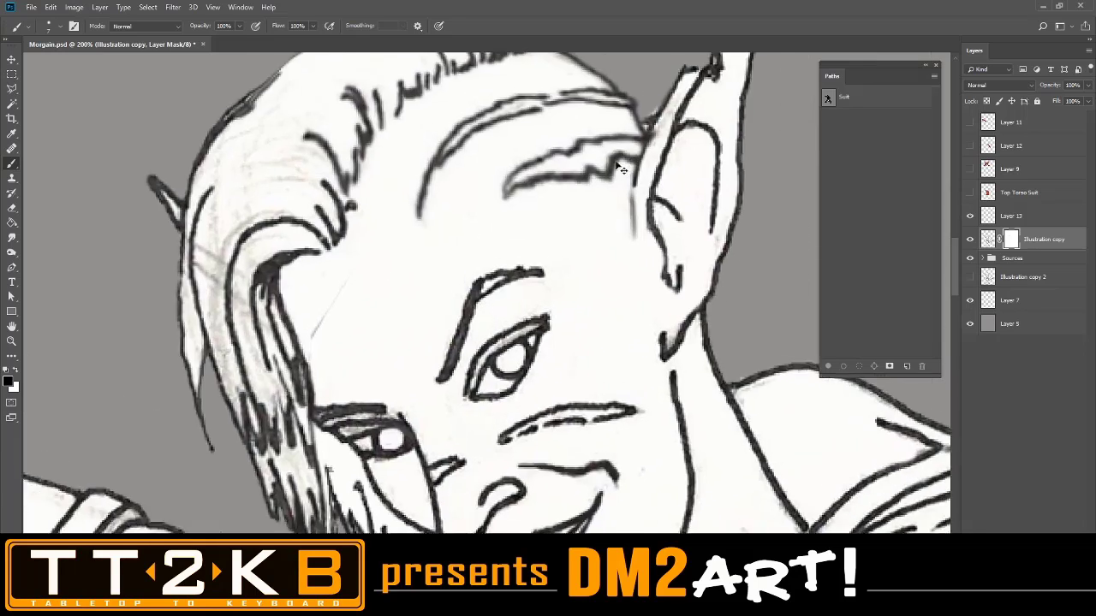
scroll(690, 108, up, 3)
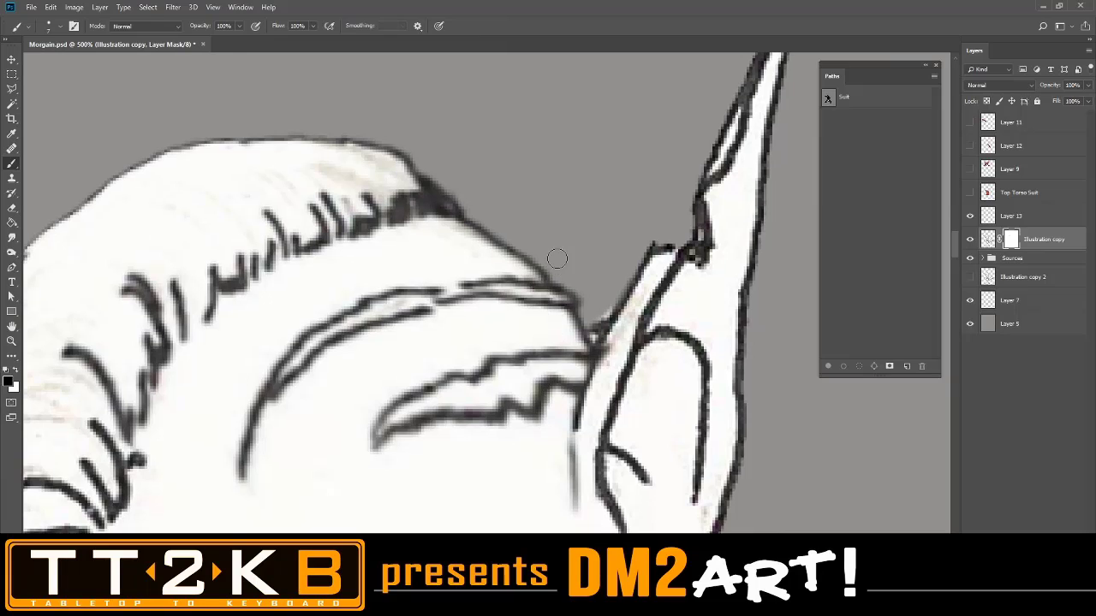
right_click(593, 277)
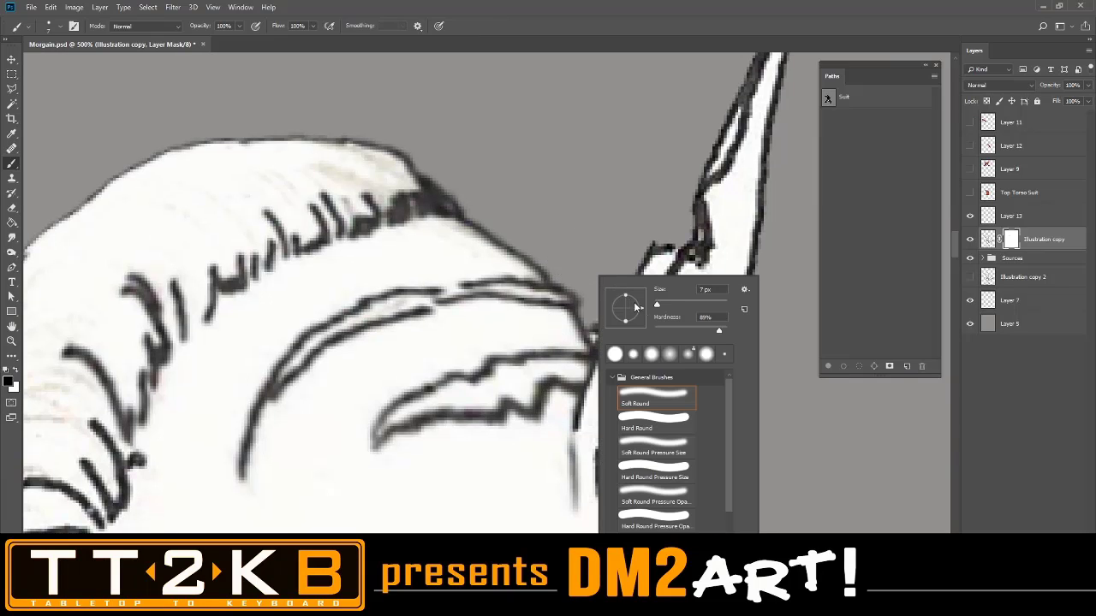
key(Return)
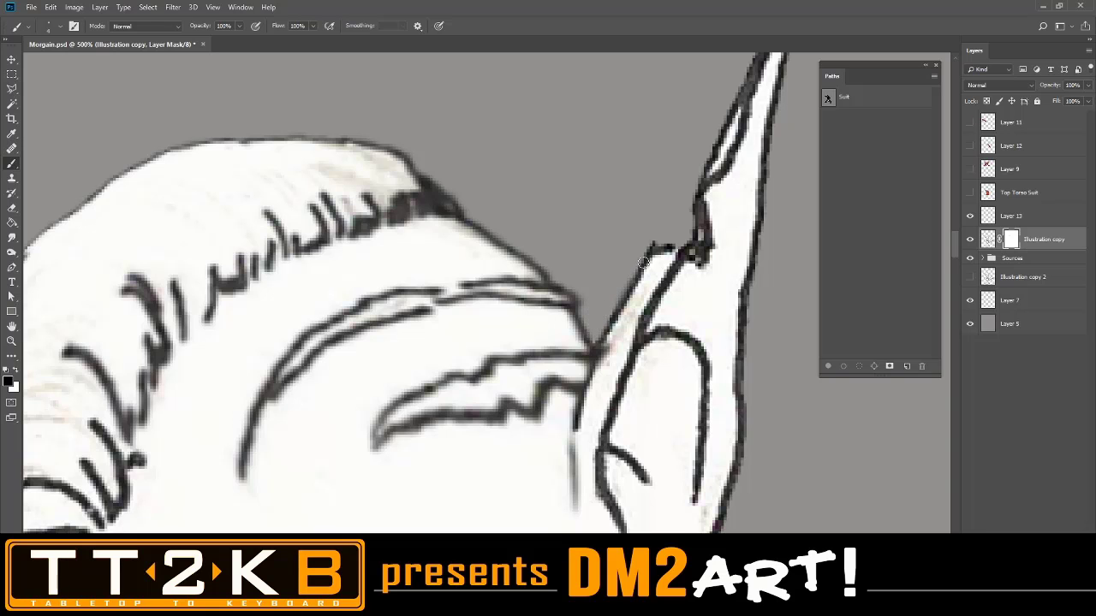
scroll(589, 317, down, 3)
scroll(589, 317, down, 2)
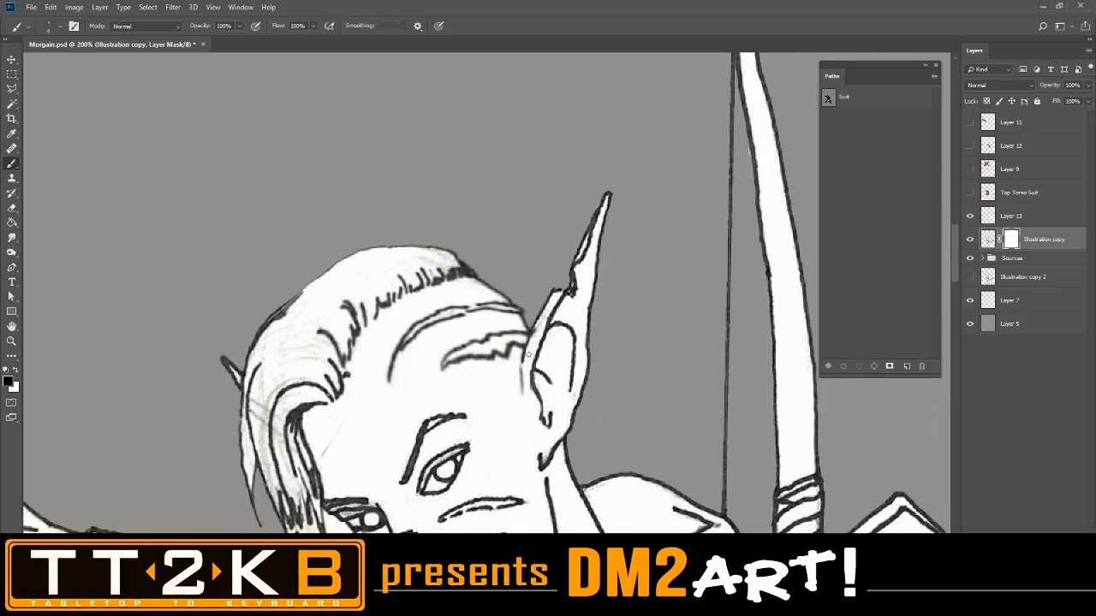
Set a white 25 px brush and switch from the mask to the artwork of Illustration copy near the forehead
drag(480, 373, 590, 266)
scroll(588, 272, up, 2)
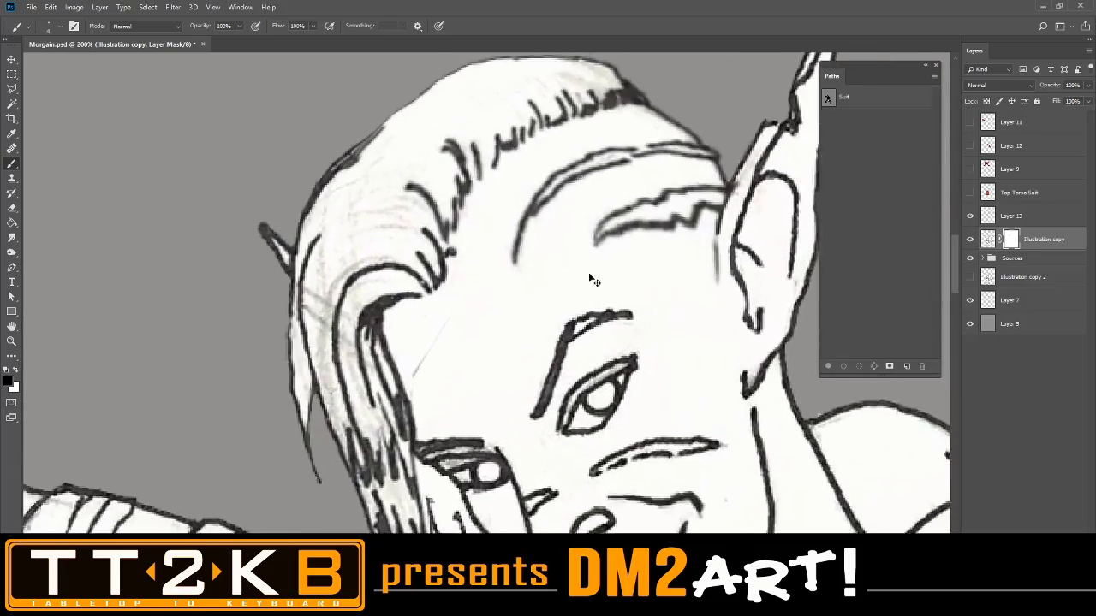
drag(486, 373, 556, 279)
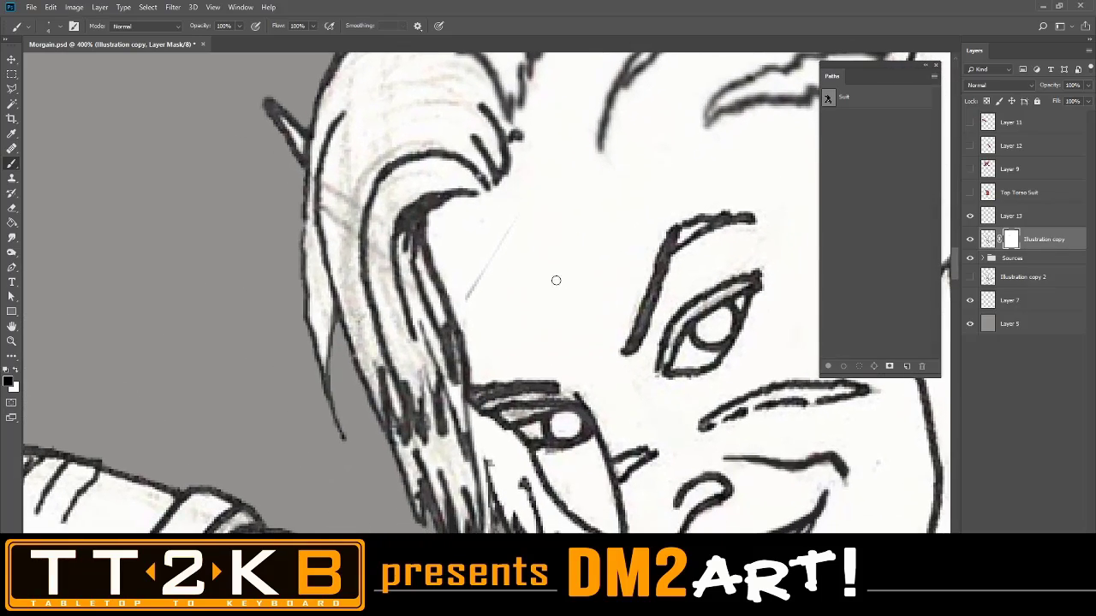
key(x)
right_click(540, 283)
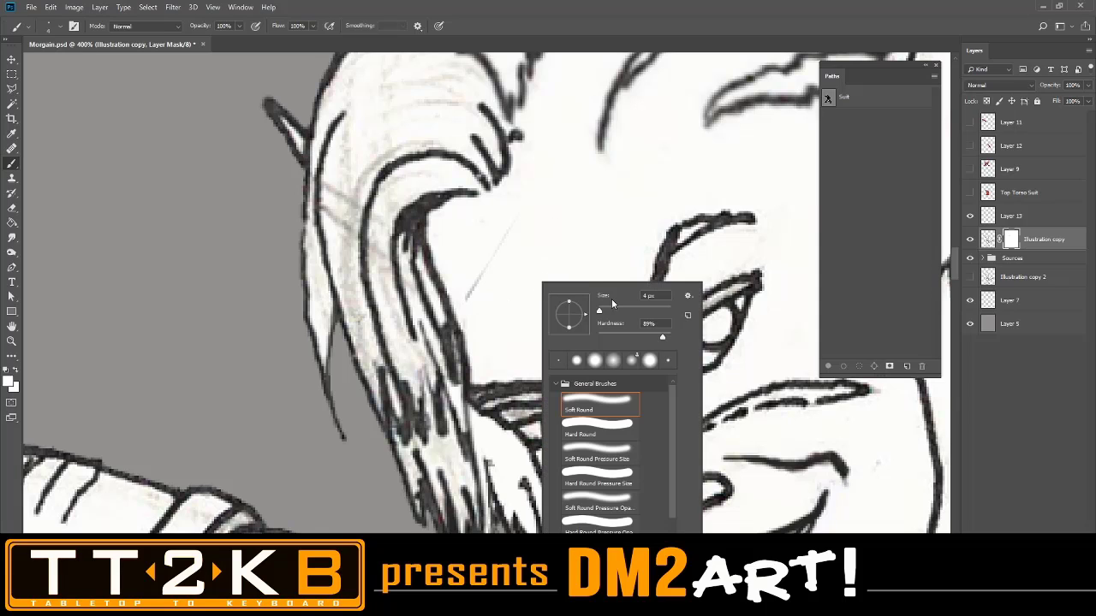
key(bracketleft)
key(bracketleft)
key(bracketleft)
key(Return)
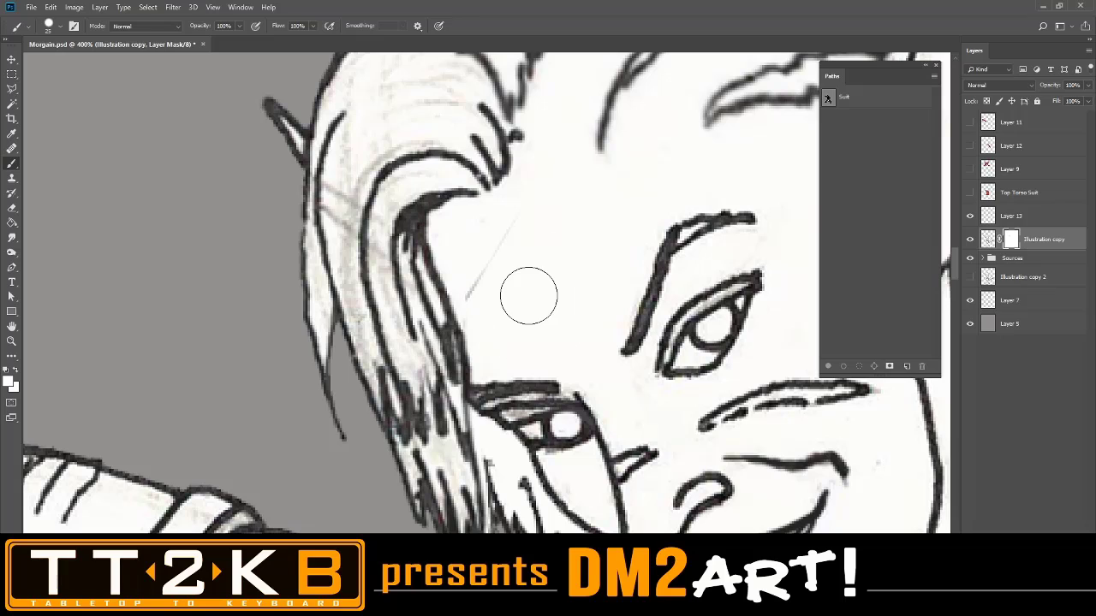
click(988, 241)
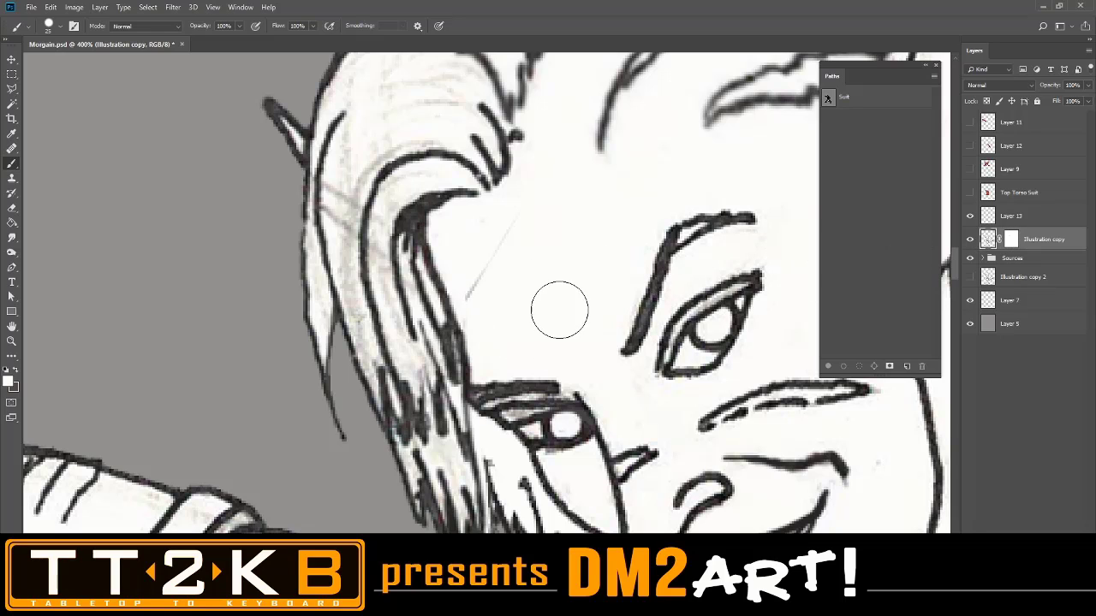
Reduce the brush to 6 px and paint white over the stray forehead line and the hair edge beside the covered eye
right_click(559, 310)
drag(629, 312, 623, 313)
key(Return)
drag(579, 379, 545, 231)
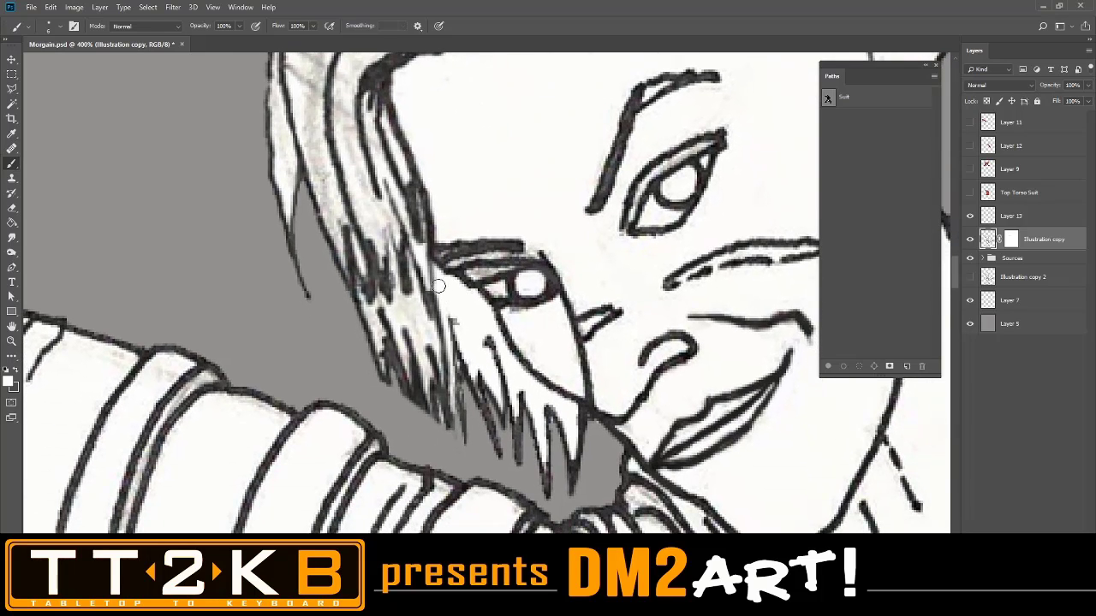
drag(425, 258, 445, 316)
Apply the layer mask on Illustration copy permanently
right_click(1027, 247)
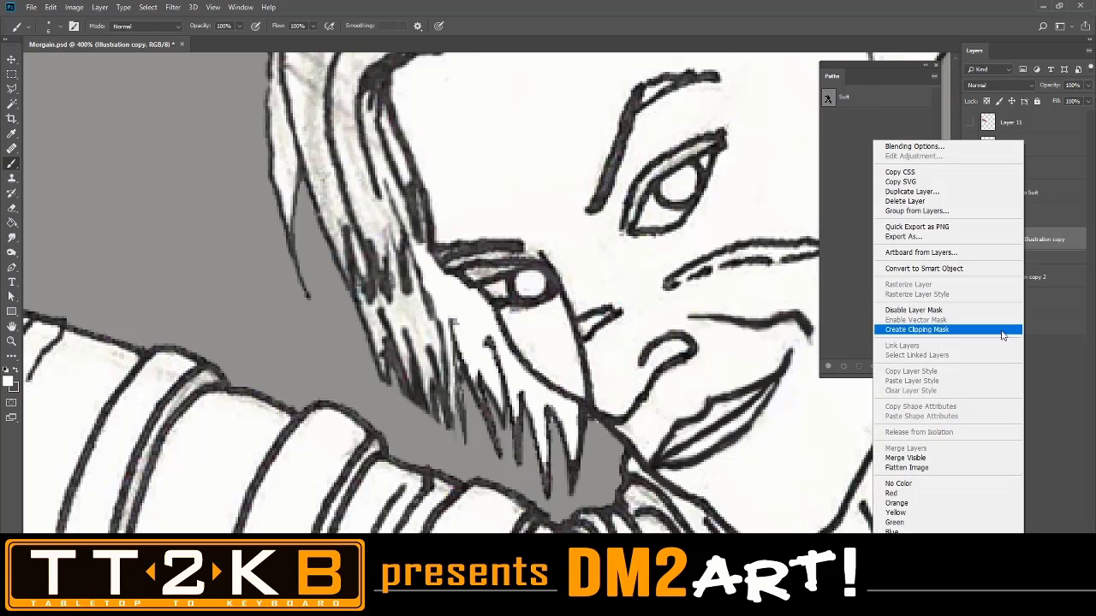
click(1060, 244)
right_click(1018, 247)
click(1008, 267)
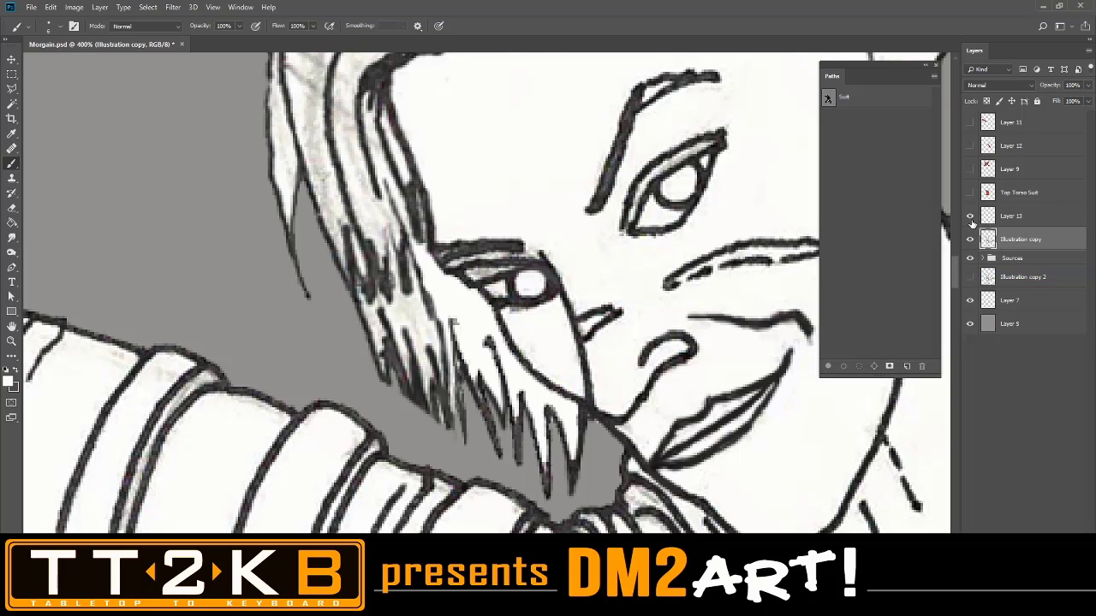
Compare the drawing with Layer 13 hidden and shown, and merge Layer 13 down into Illustration copy
key(ctrl+1)
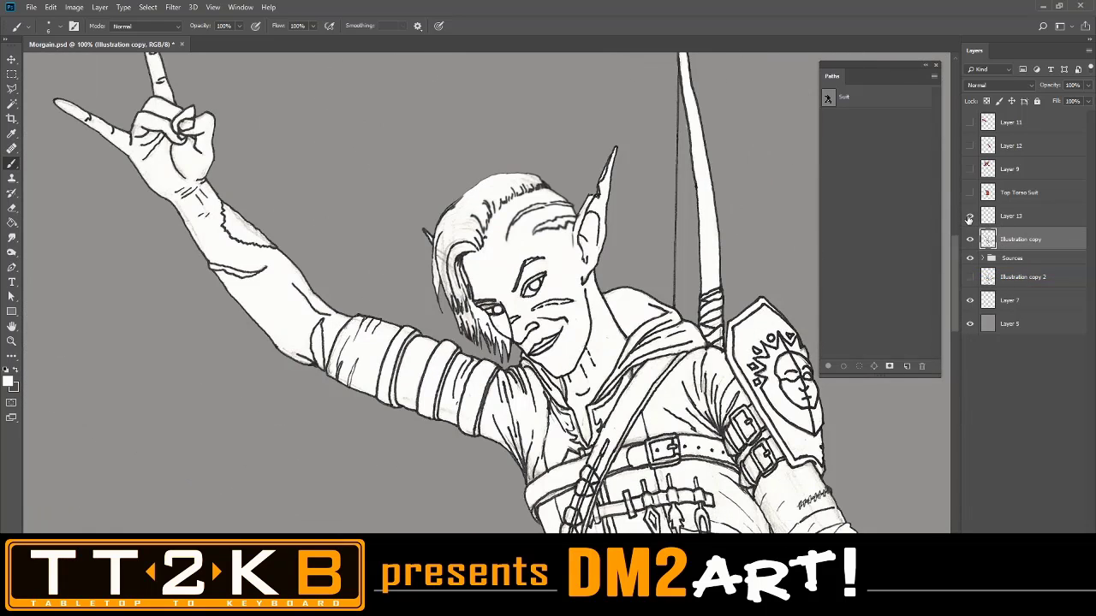
click(1006, 223)
right_click(1006, 224)
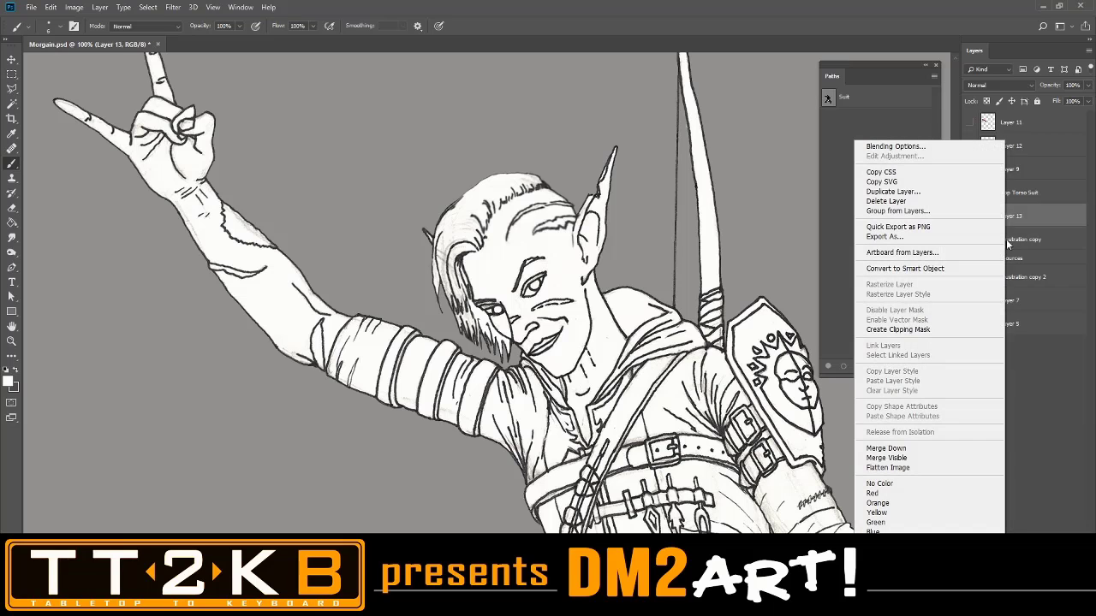
click(944, 449)
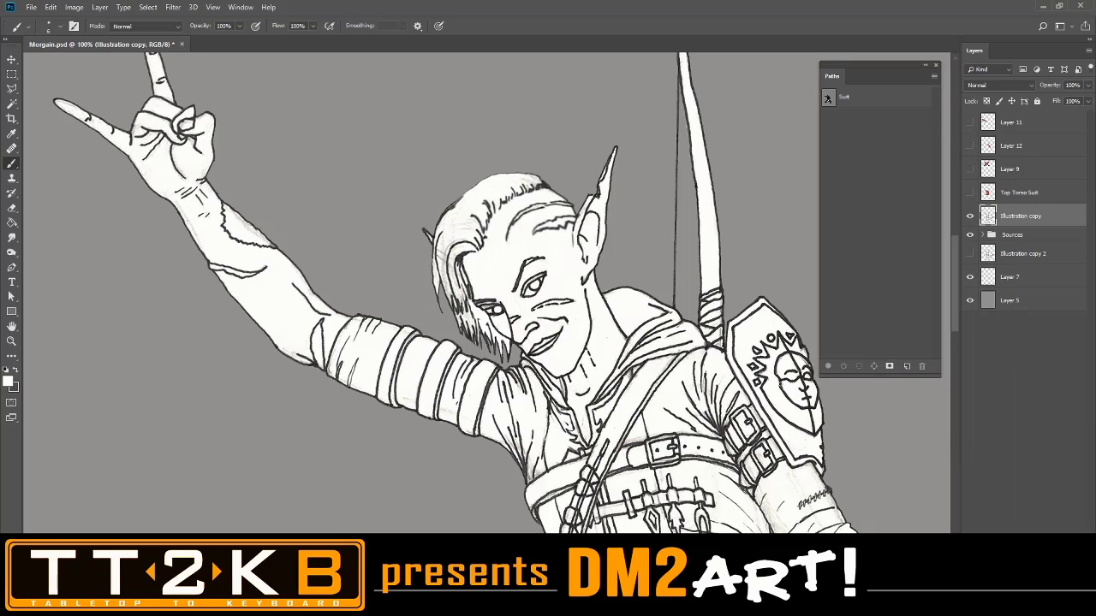
On a new layer above Illustration copy, draw dark pointed hair tips along the cut lower hair edge with a 2 px brush
key(ctrl+plus)
key(ctrl+plus)
key(ctrl+plus)
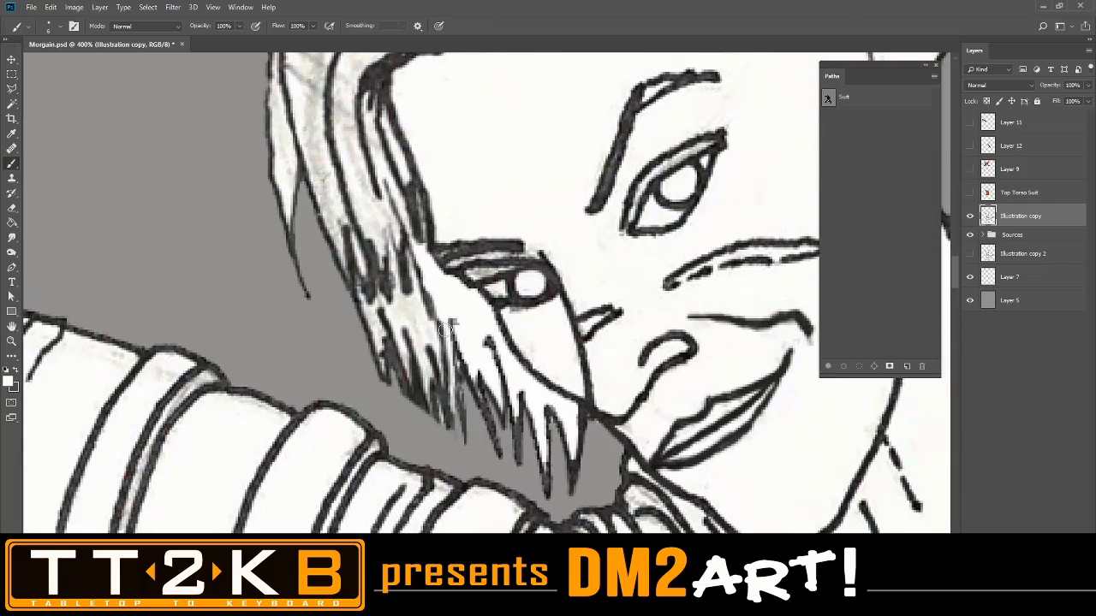
right_click(423, 365)
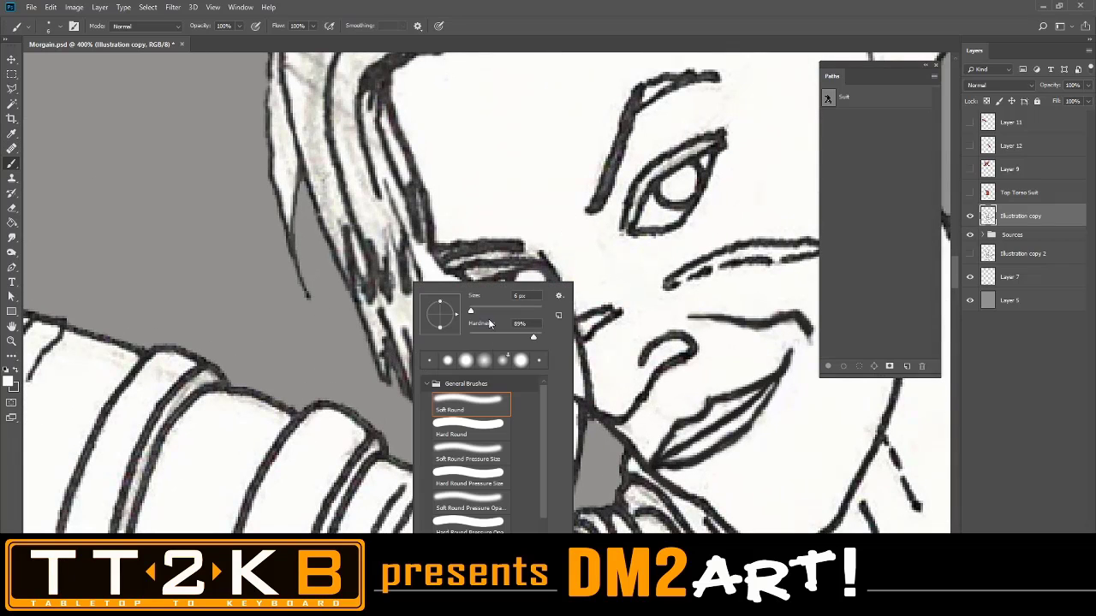
click(499, 334)
click(472, 313)
drag(473, 313, 468, 317)
click(390, 336)
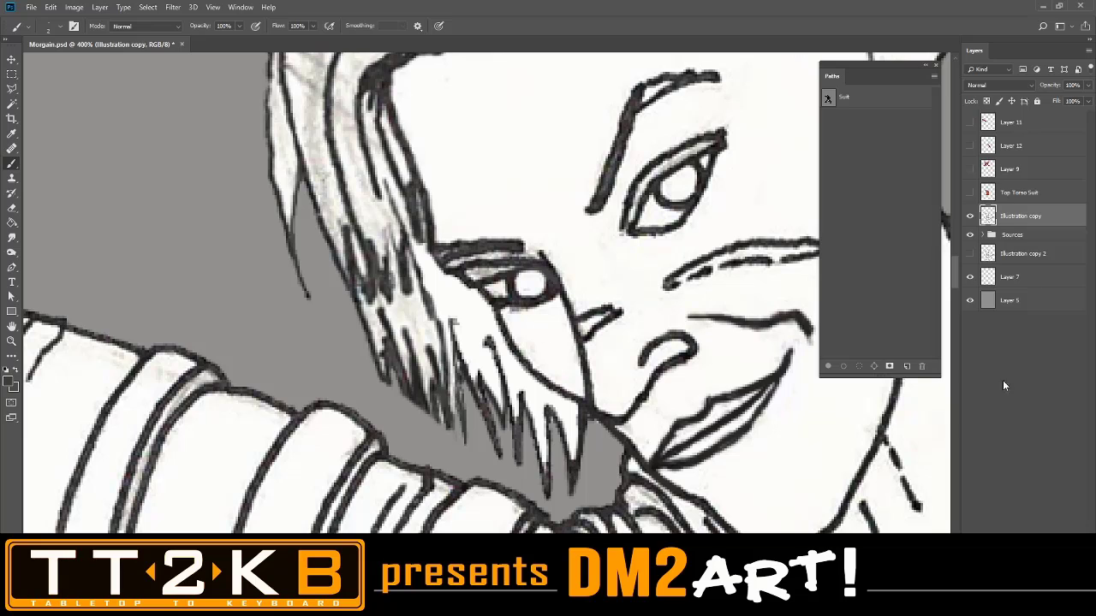
key(ctrl+shift+alt+n)
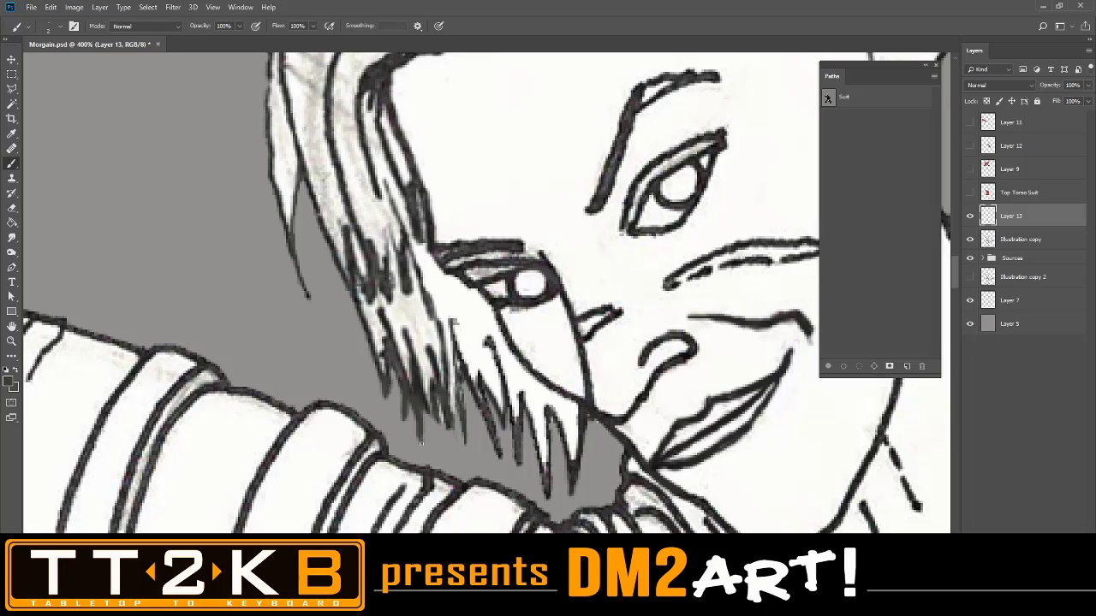
mouse_move(427, 407)
mouse_down()
mouse_move(437, 449)
mouse_move(438, 438)
mouse_up()
drag(449, 452, 451, 426)
Paint the light hair colour between the new dark tips on Layer 13, checking the last stroke with undo
key(x)
drag(426, 380, 431, 409)
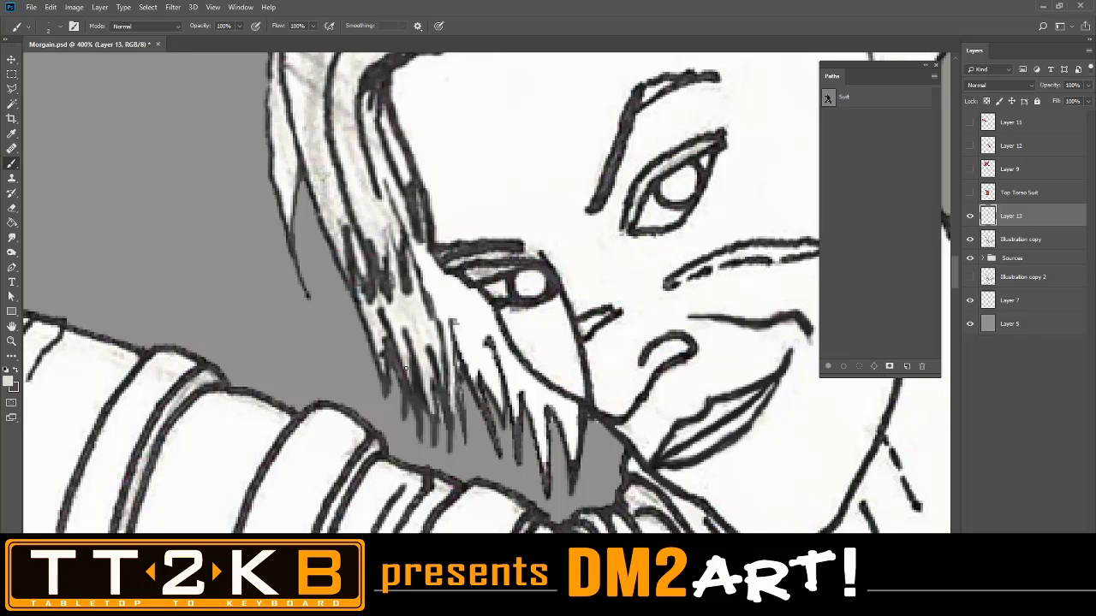
drag(406, 368, 418, 403)
drag(408, 364, 417, 392)
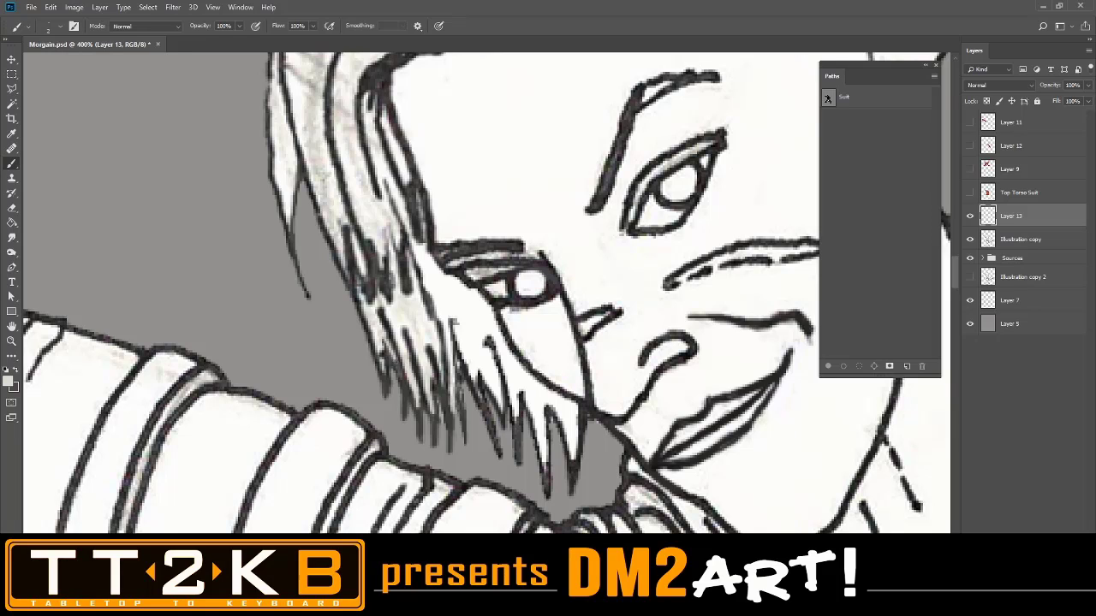
drag(406, 392, 393, 352)
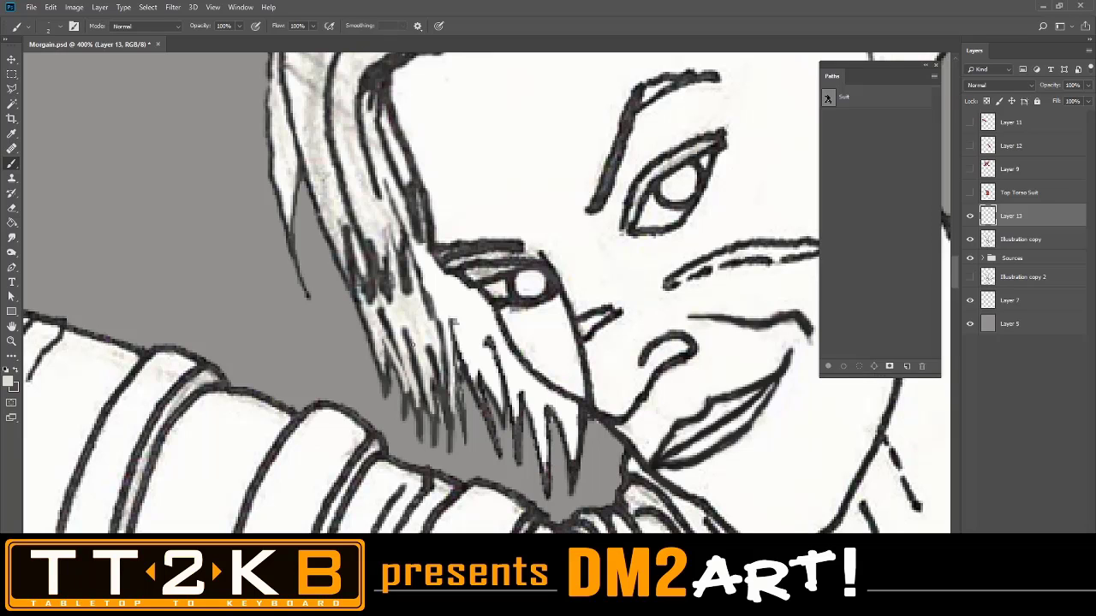
key(ctrl+z)
key(ctrl+z)
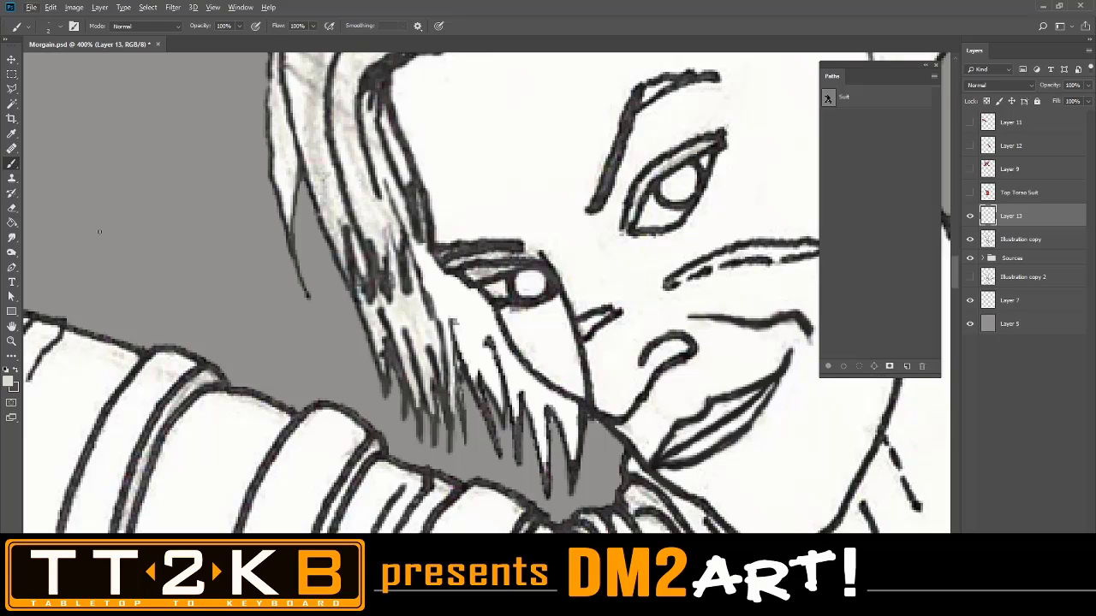
Shrink the Eraser and clean up the new strokes around the hair tips on Layer 13
key(e)
right_click(562, 314)
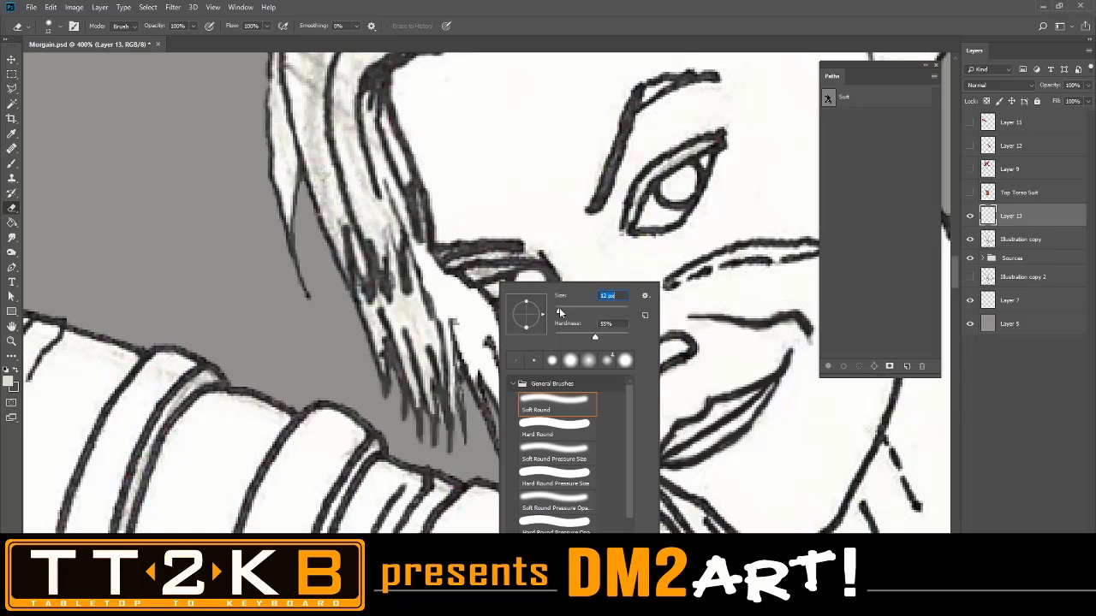
drag(558, 313, 559, 313)
click(444, 419)
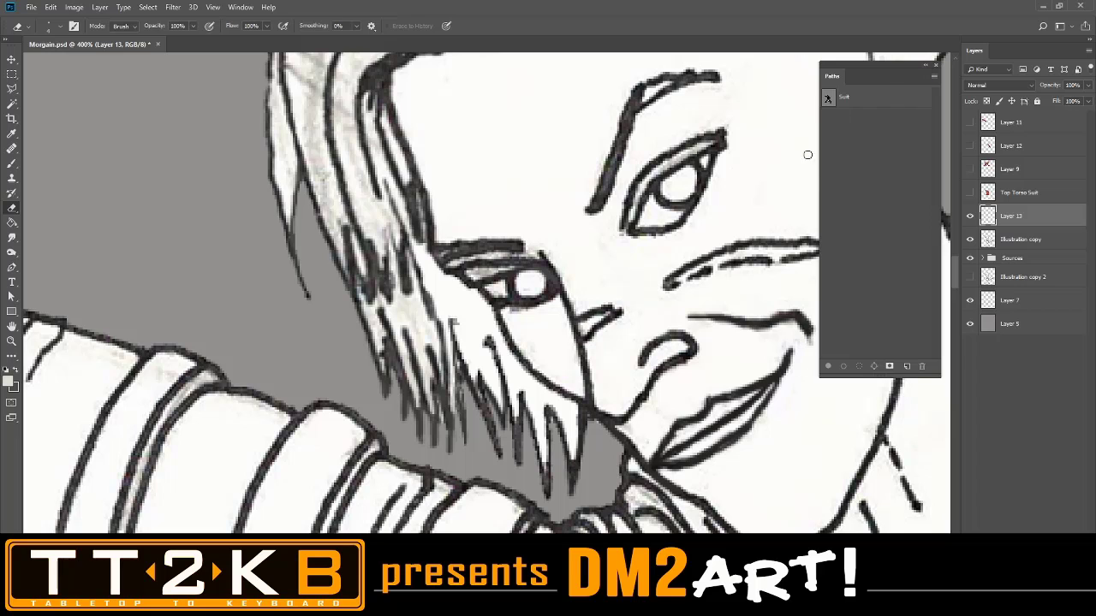
Try to isolate the narrow gaps between the lower hair tips with Polygonal Lasso selections, switching between Illustration copy and Layer 13, and deselect
key(ctrl+plus)
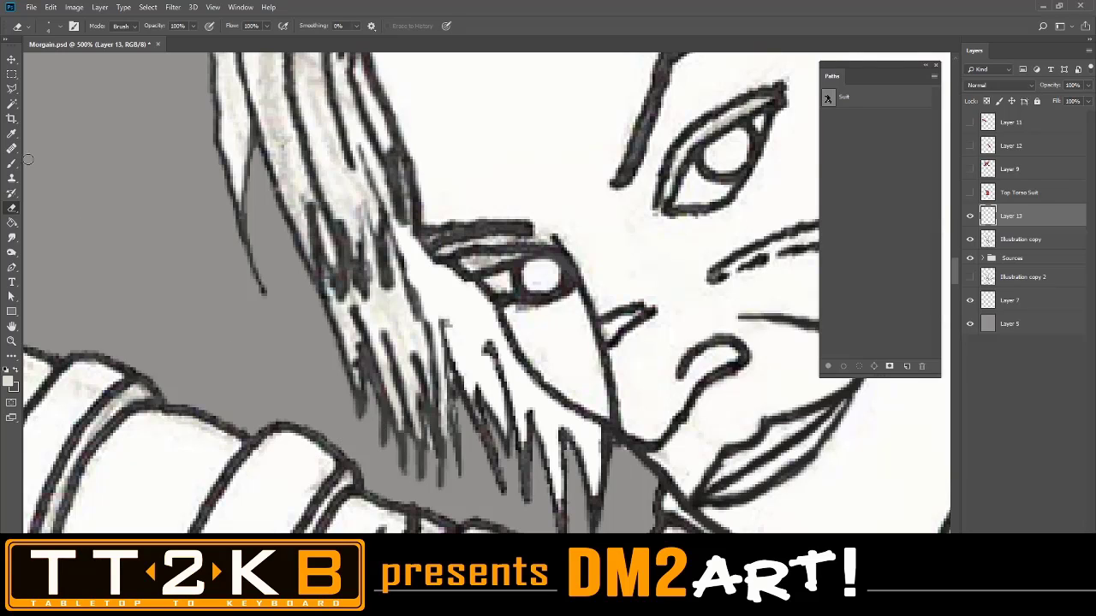
click(12, 89)
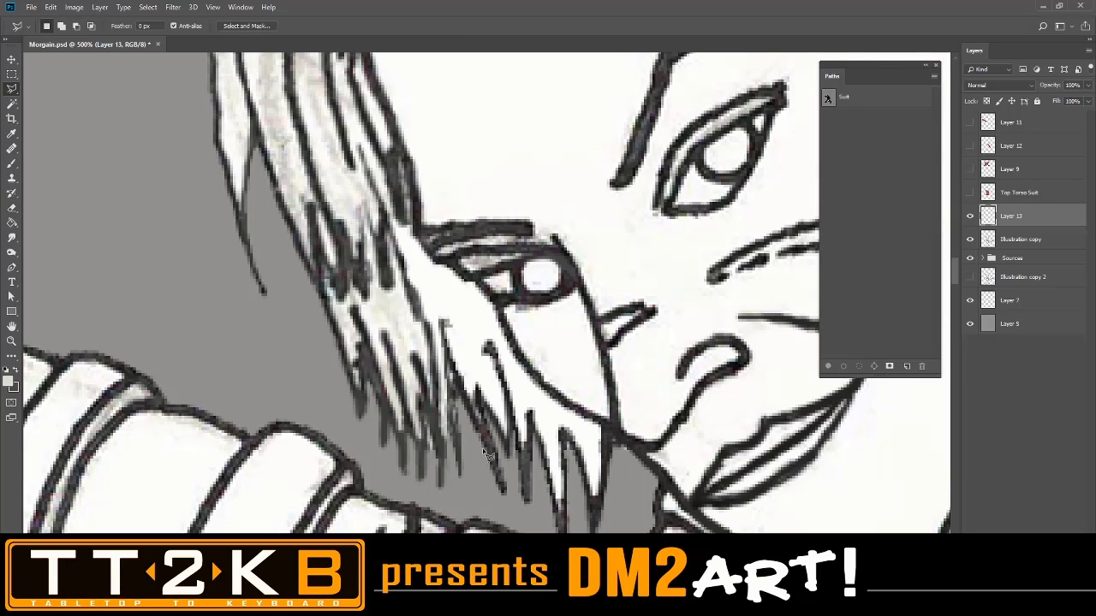
click(483, 448)
click(451, 366)
double_click(482, 448)
key(shift)
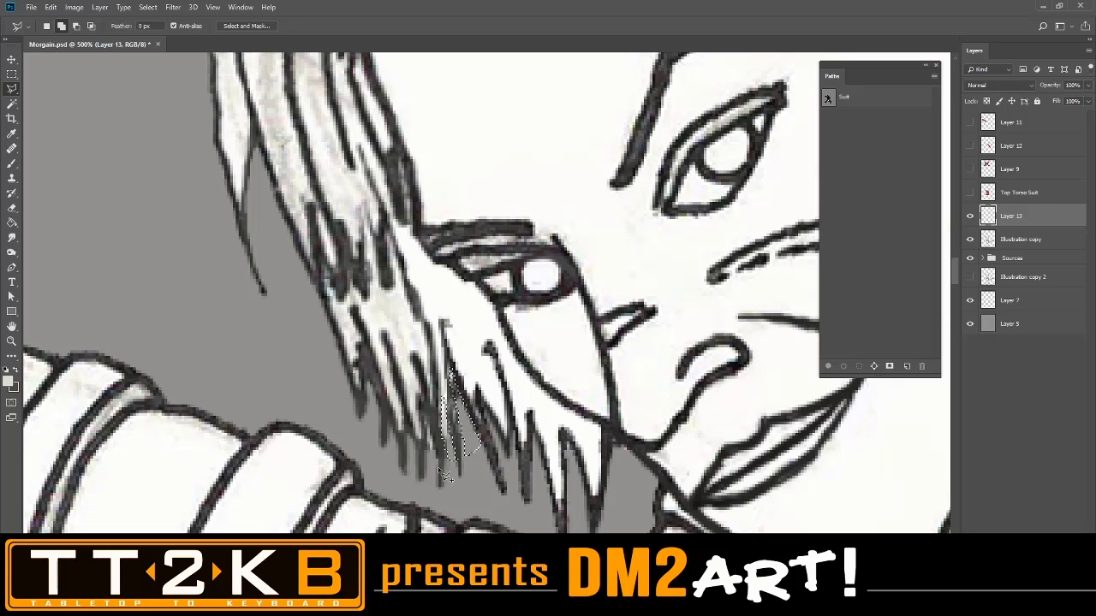
click(436, 446)
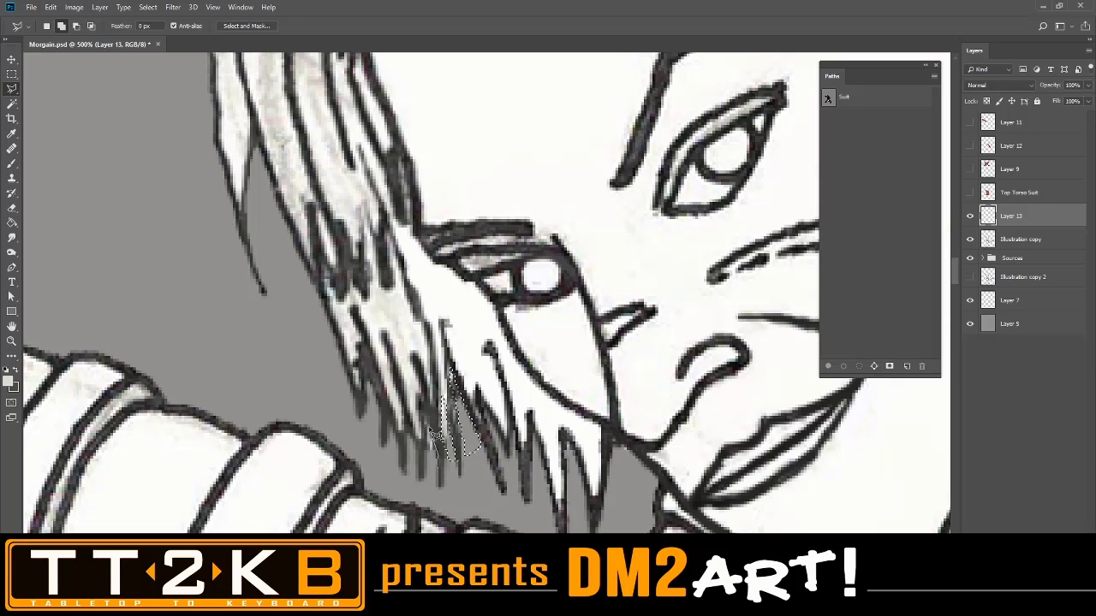
click(426, 407)
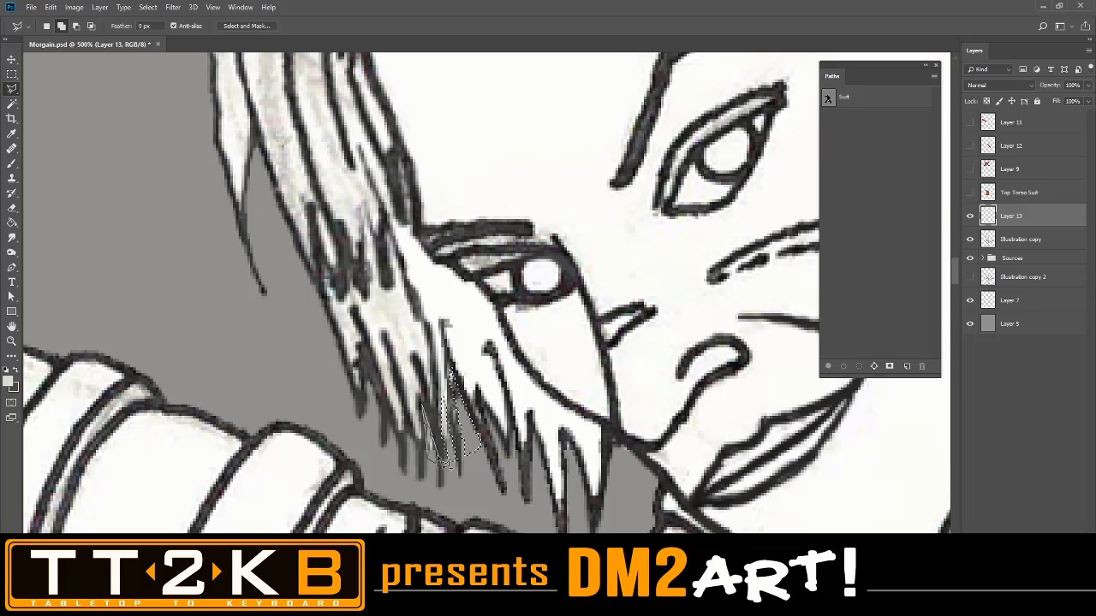
double_click(440, 462)
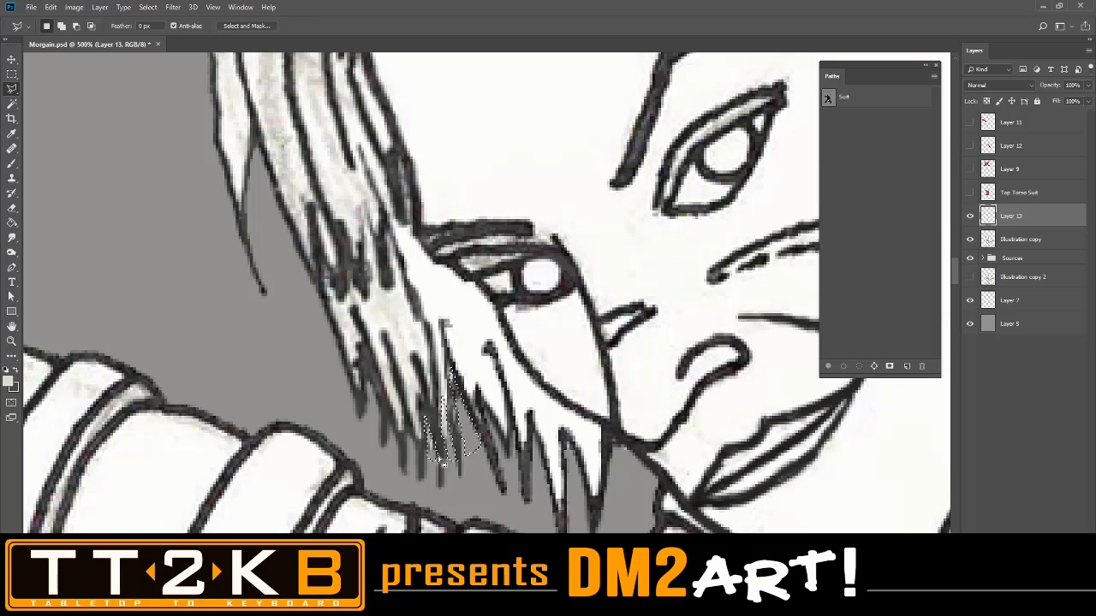
click(1035, 246)
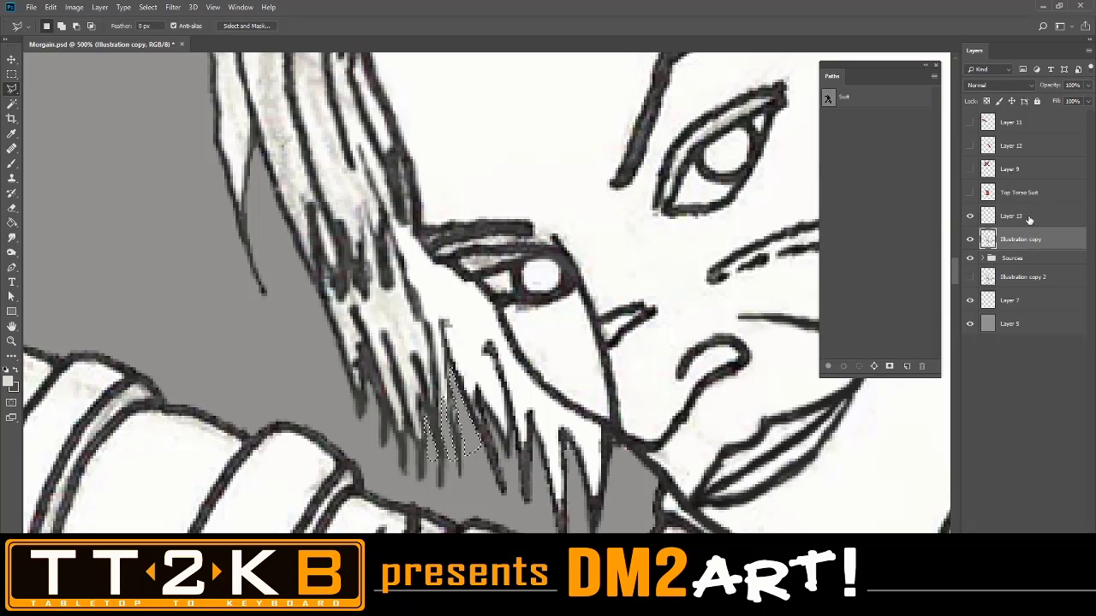
click(1024, 219)
key(ctrl+d)
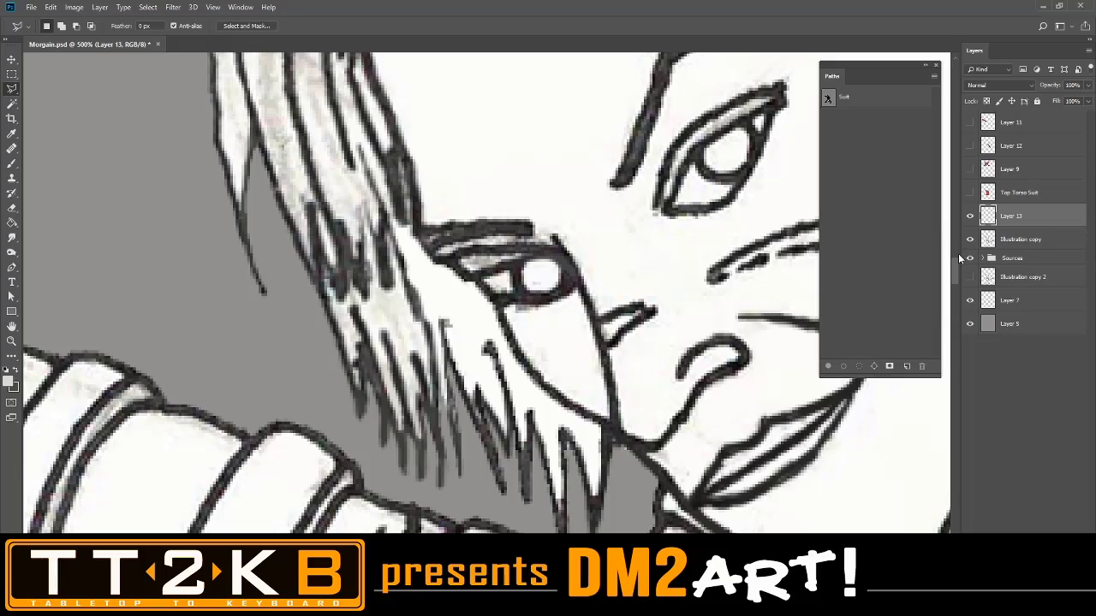
Brush a thicker dark outline along the upper edge of the hair on Layer 13, using the existing line colour
key(ctrl+1)
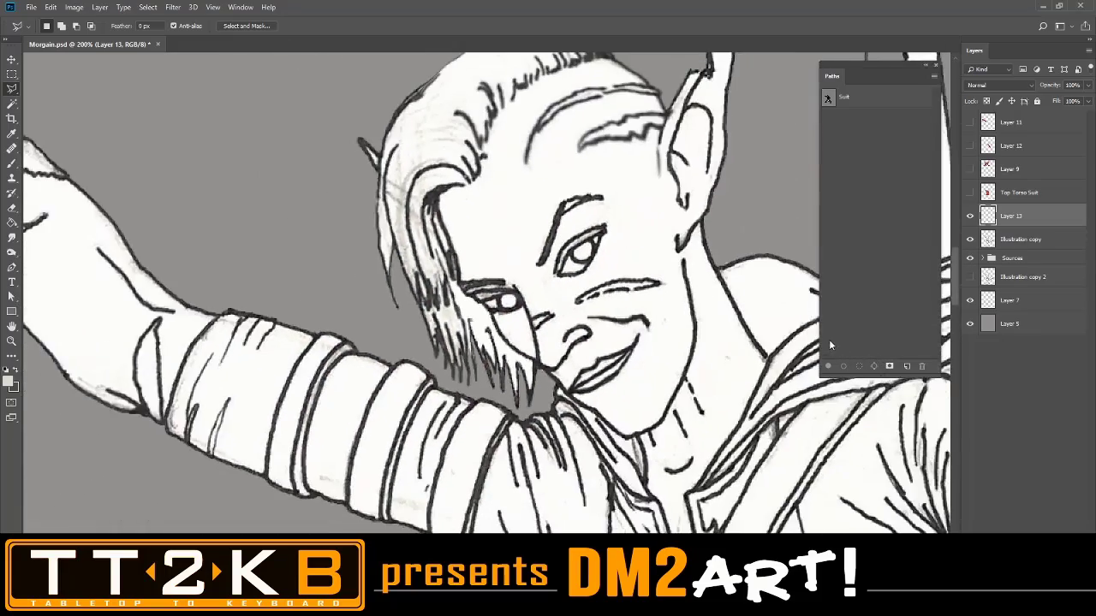
key(ctrl+plus)
key(ctrl+plus)
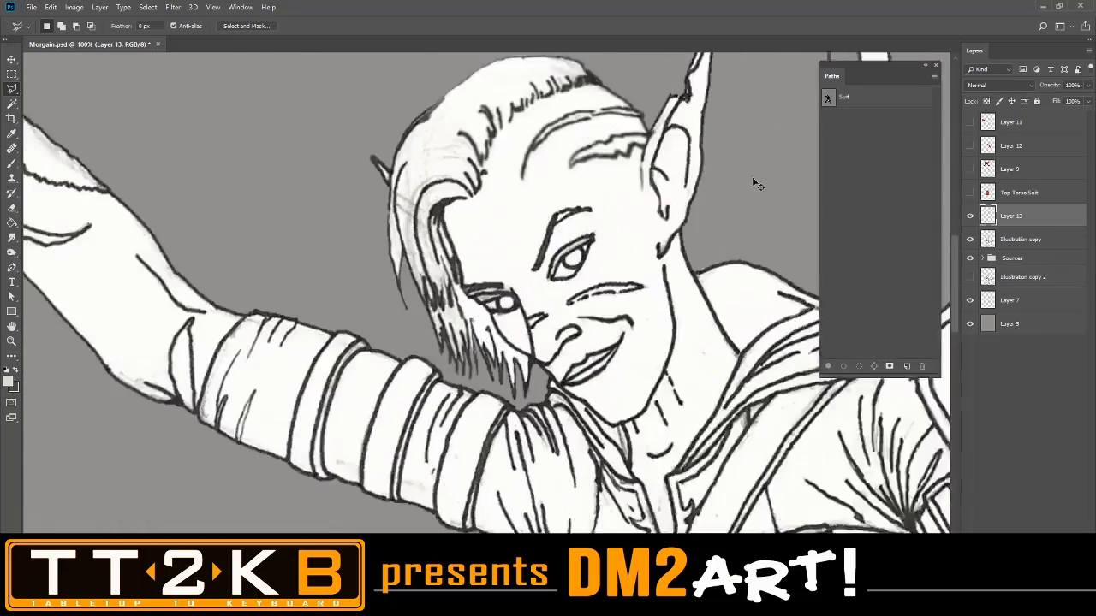
scroll(631, 349, up, 3)
key(ctrl+plus)
key(ctrl+plus)
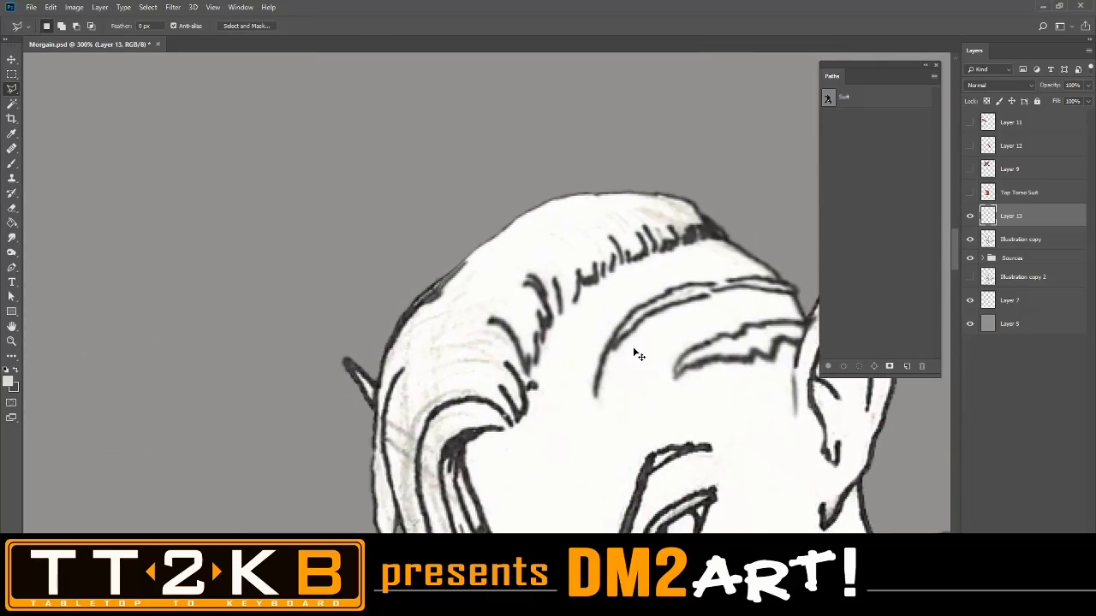
key(ctrl+plus)
scroll(655, 245, up, 1)
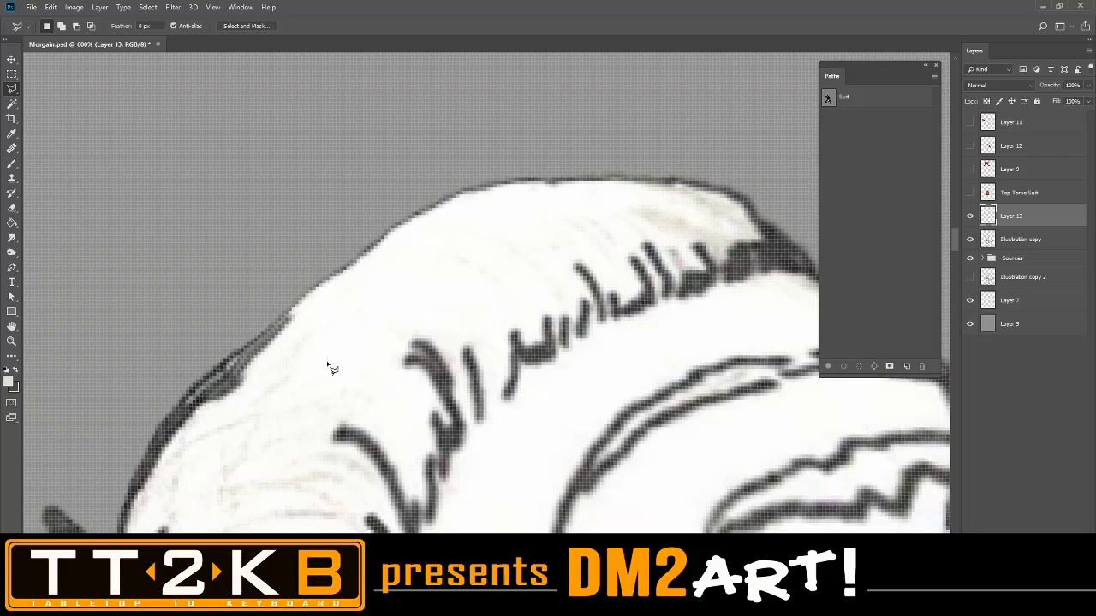
click(12, 166)
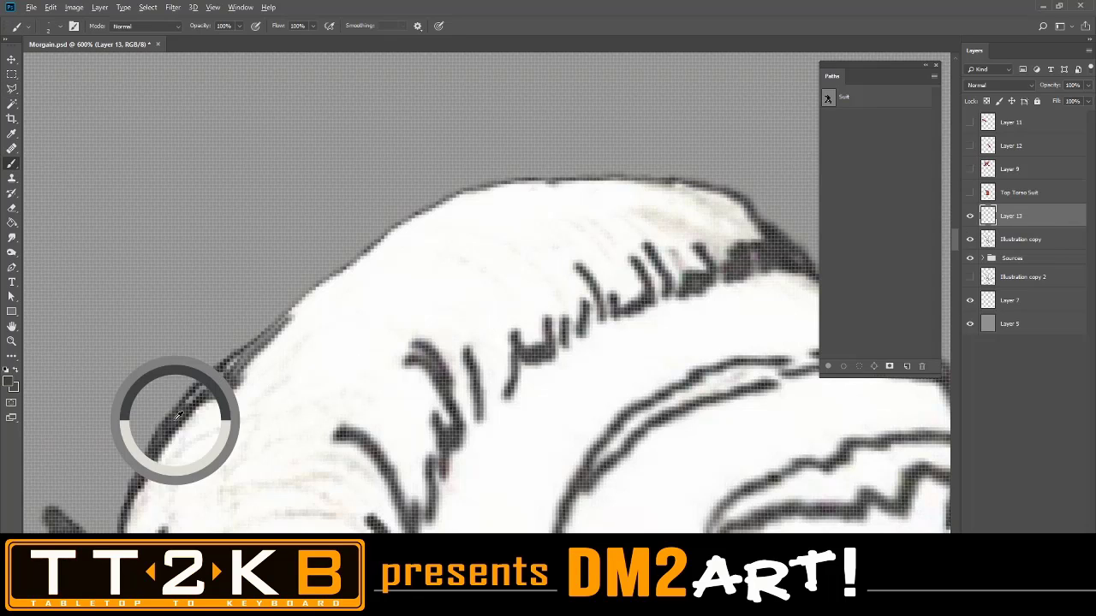
mouse_move(231, 360)
mouse_down()
mouse_move(309, 290)
mouse_move(243, 353)
mouse_up()
mouse_move(313, 290)
mouse_down()
mouse_move(404, 219)
mouse_move(485, 186)
mouse_move(640, 178)
mouse_move(723, 193)
mouse_move(752, 211)
mouse_up()
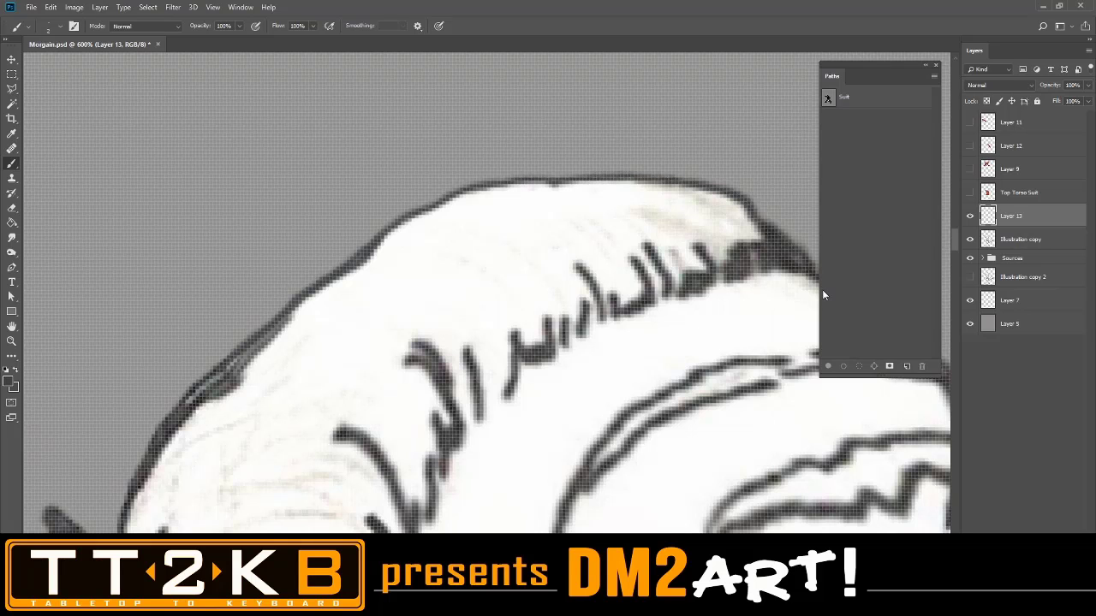
Switch to the Eraser near the ear and set its size to 10 px
scroll(744, 392, down, 6)
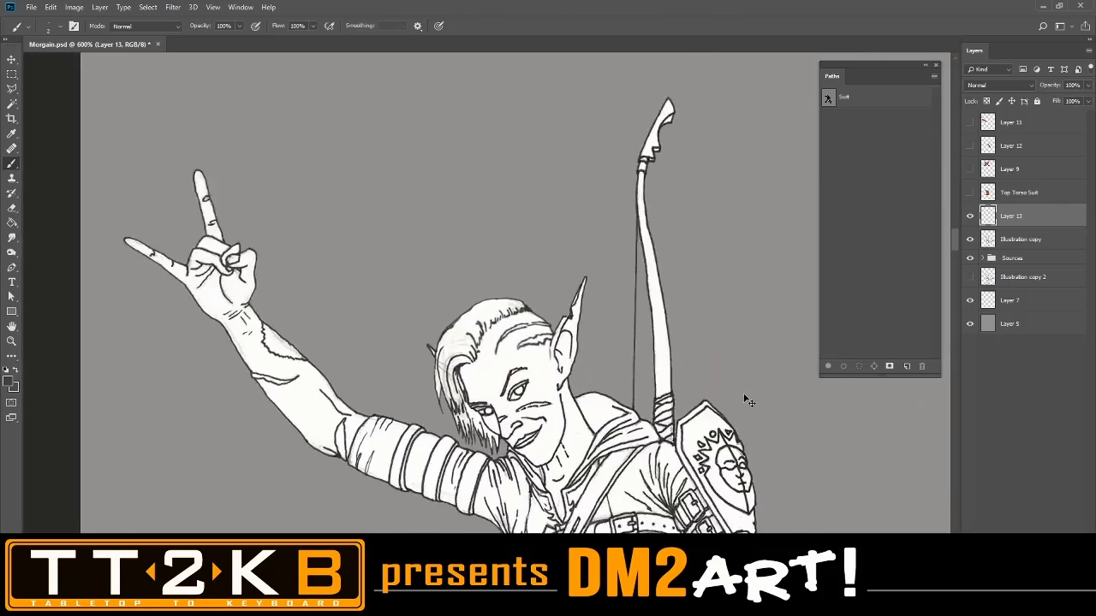
scroll(745, 399, up, 3)
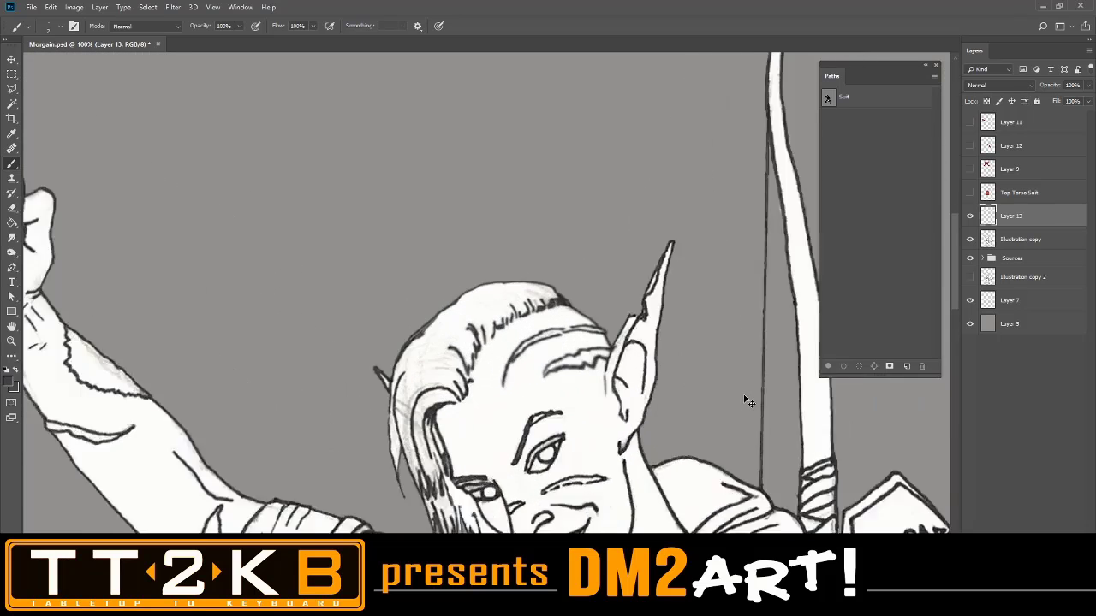
scroll(745, 399, up, 1)
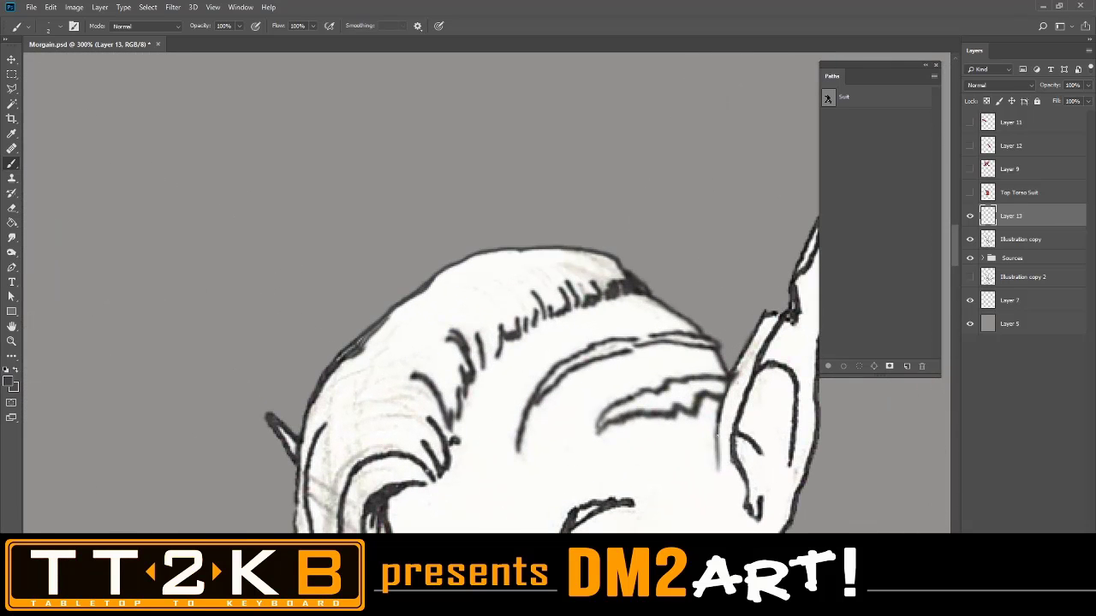
click(12, 208)
right_click(711, 468)
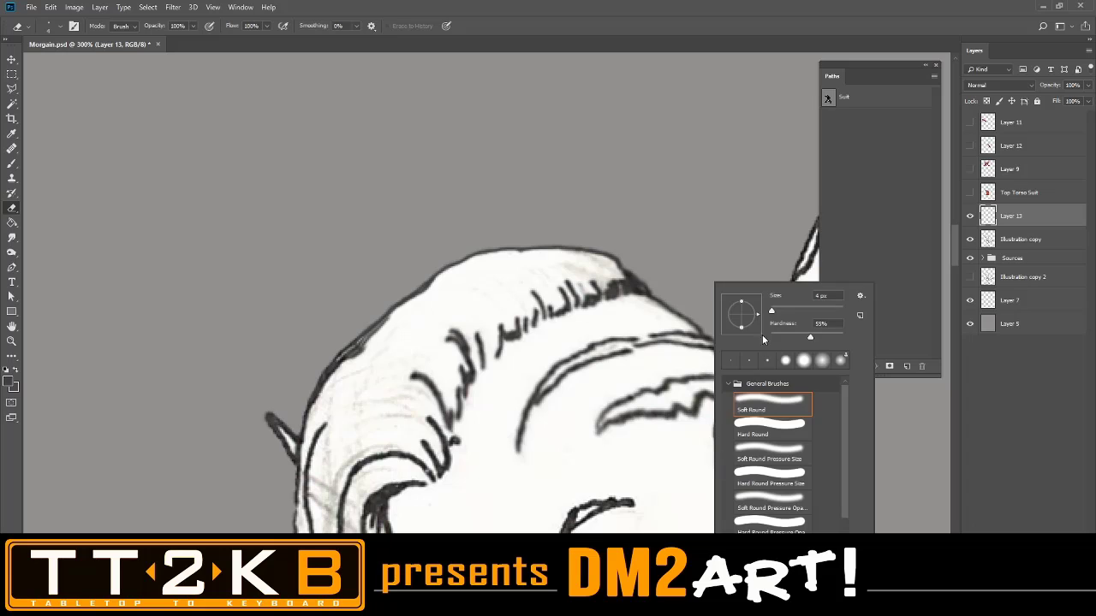
key(Tab)
key(Return)
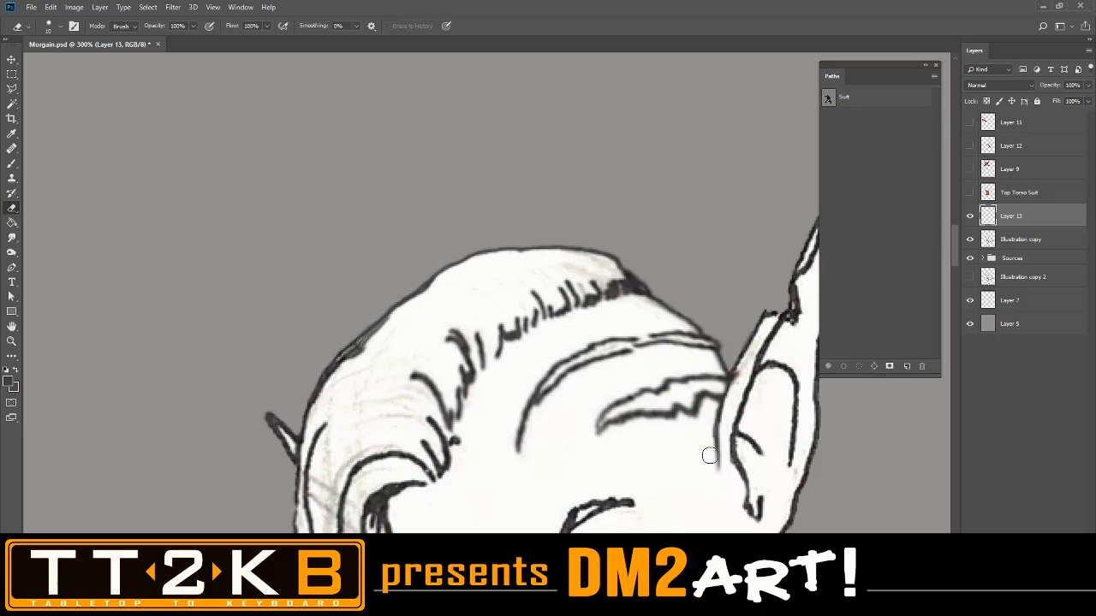
Check the redrawn head against the rest of the figure and merge Layer 13 down into Illustration copy
key(ctrl+1)
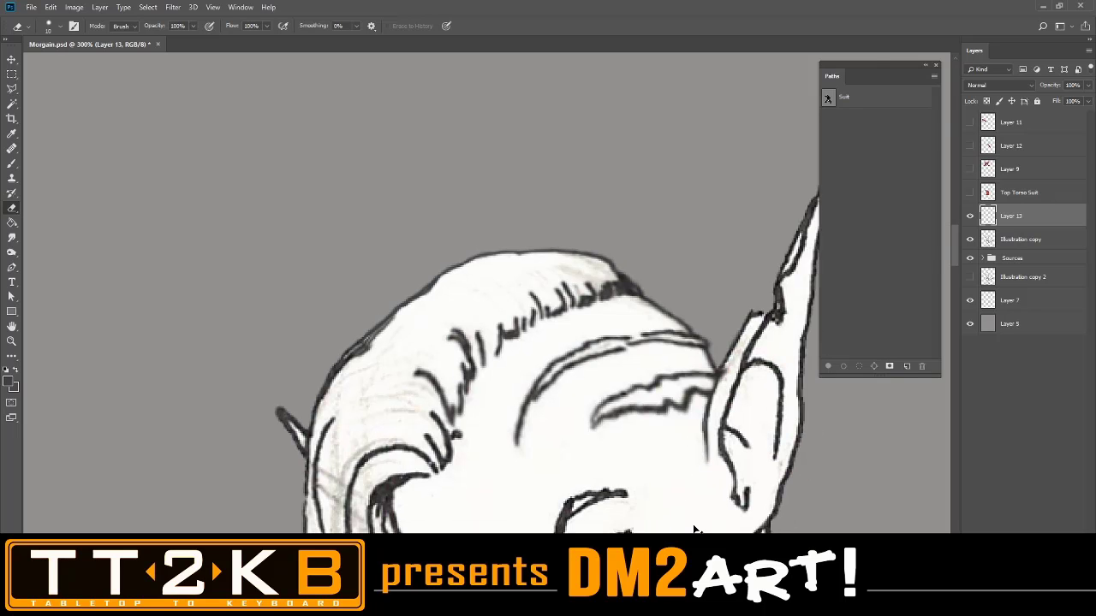
key(ctrl+minus)
key(ctrl+minus)
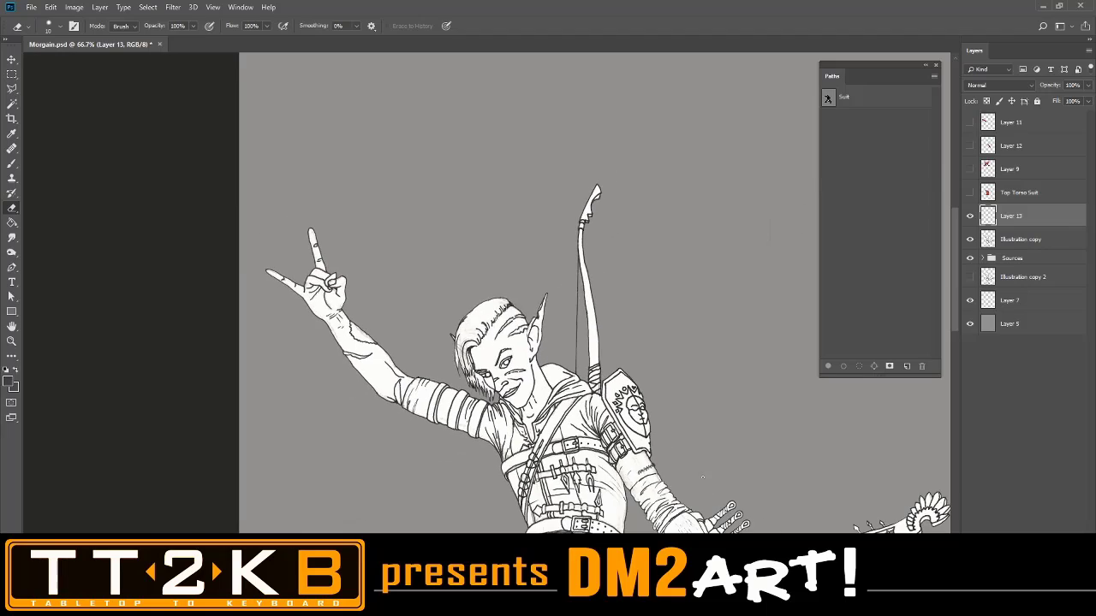
drag(711, 411, 711, 266)
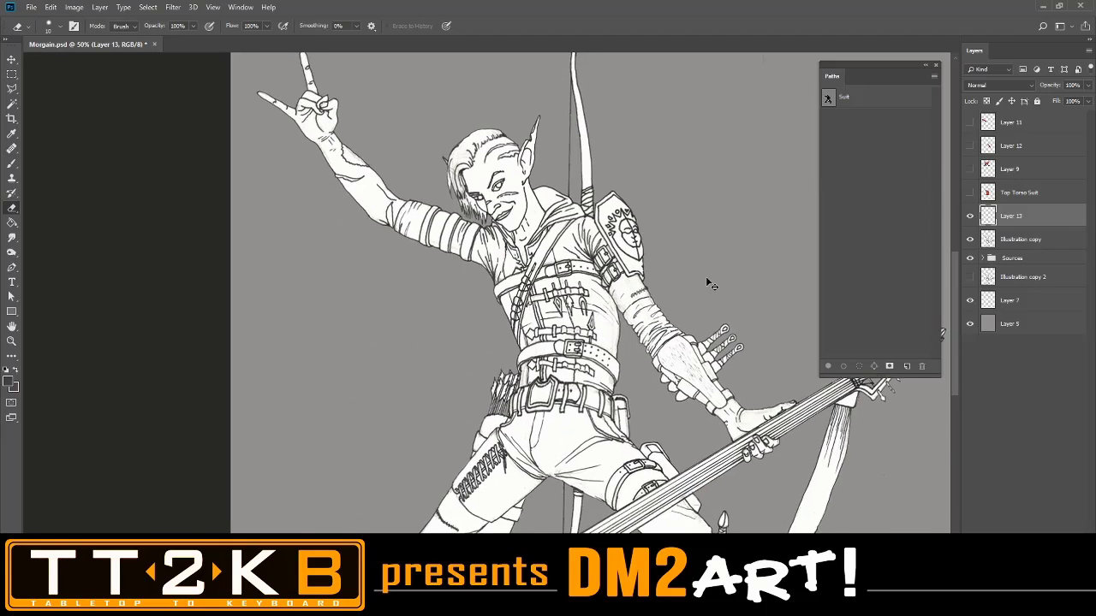
key(ctrl+plus)
drag(688, 154, 692, 288)
key(ctrl+plus)
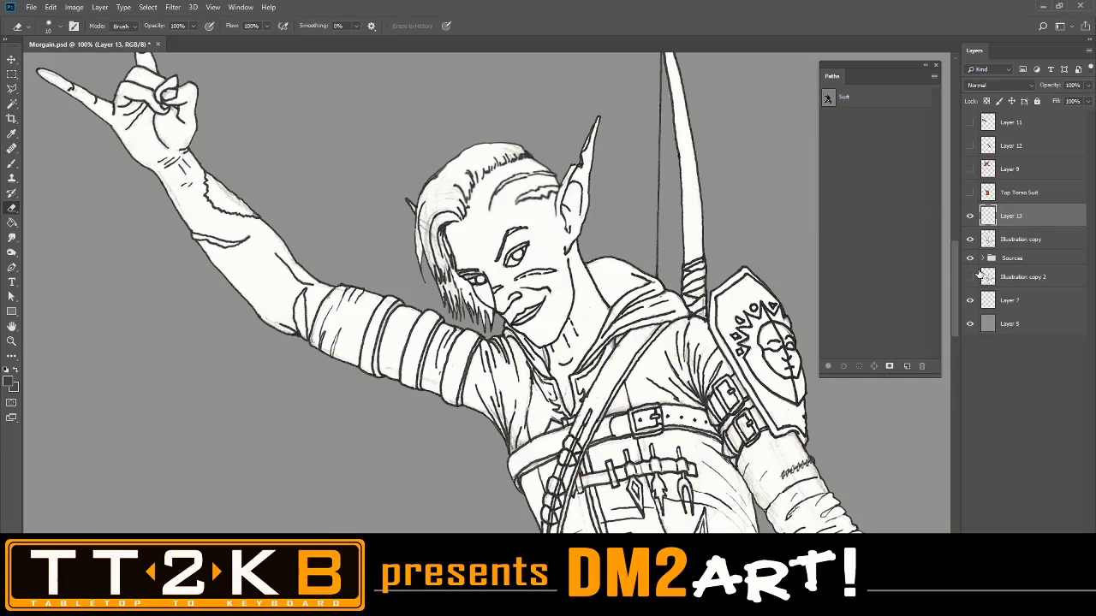
right_click(1010, 233)
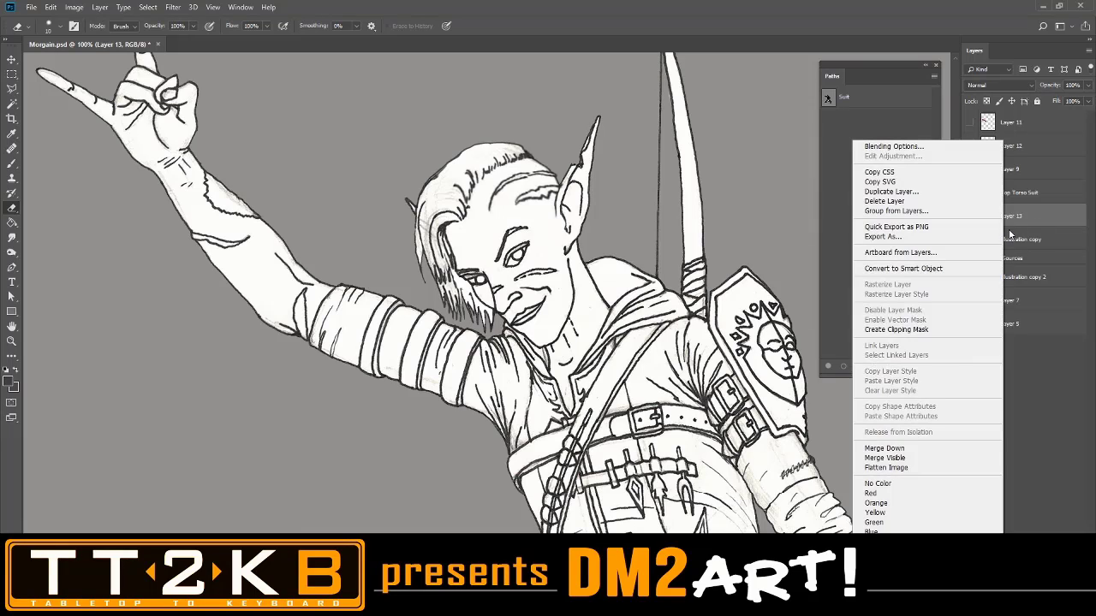
click(928, 448)
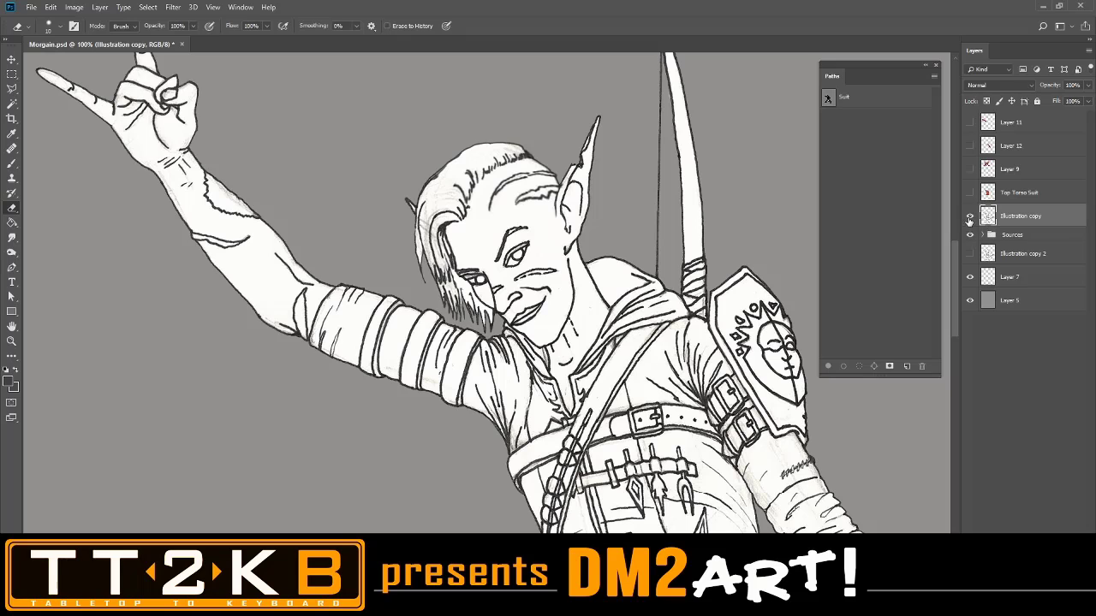
Compare the reworked head on Illustration copy with Illustration copy 2 by toggling their visibility, and review the whole figure's proportions
click(970, 255)
click(970, 217)
click(970, 254)
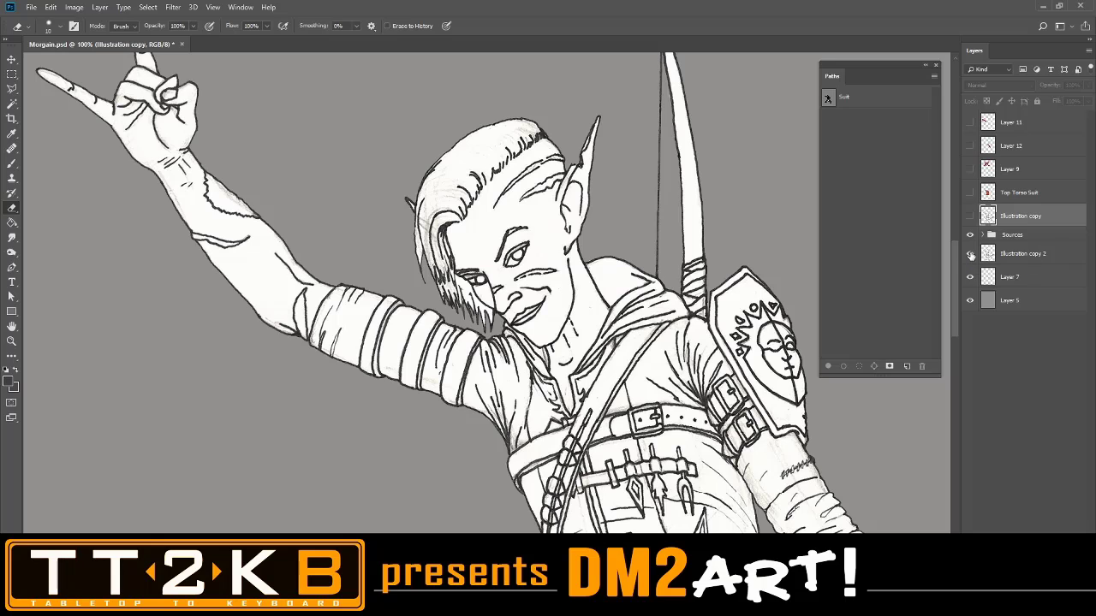
click(969, 218)
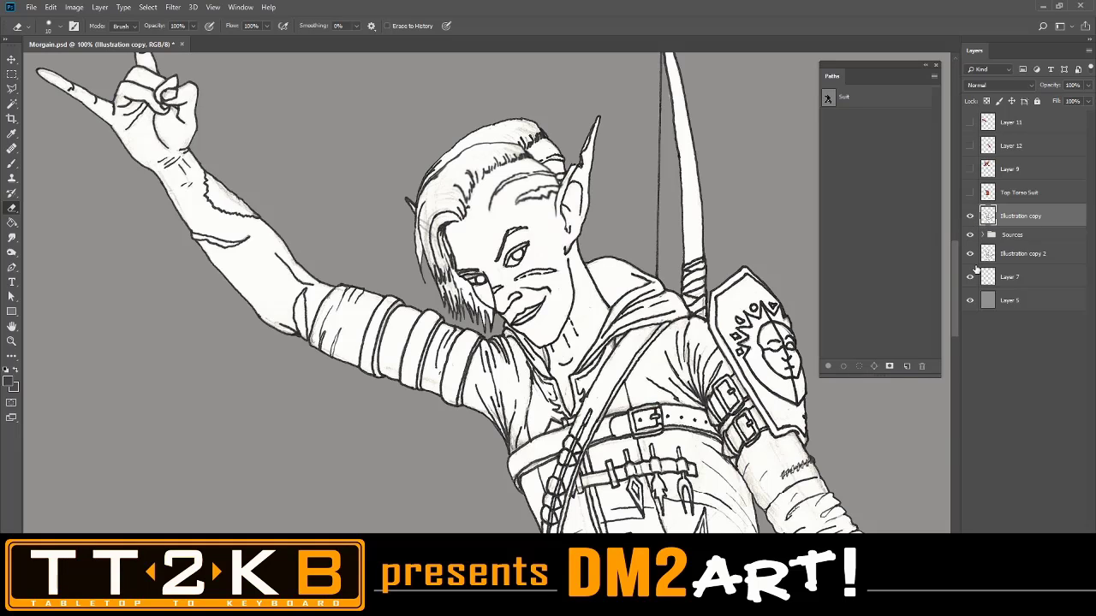
click(969, 256)
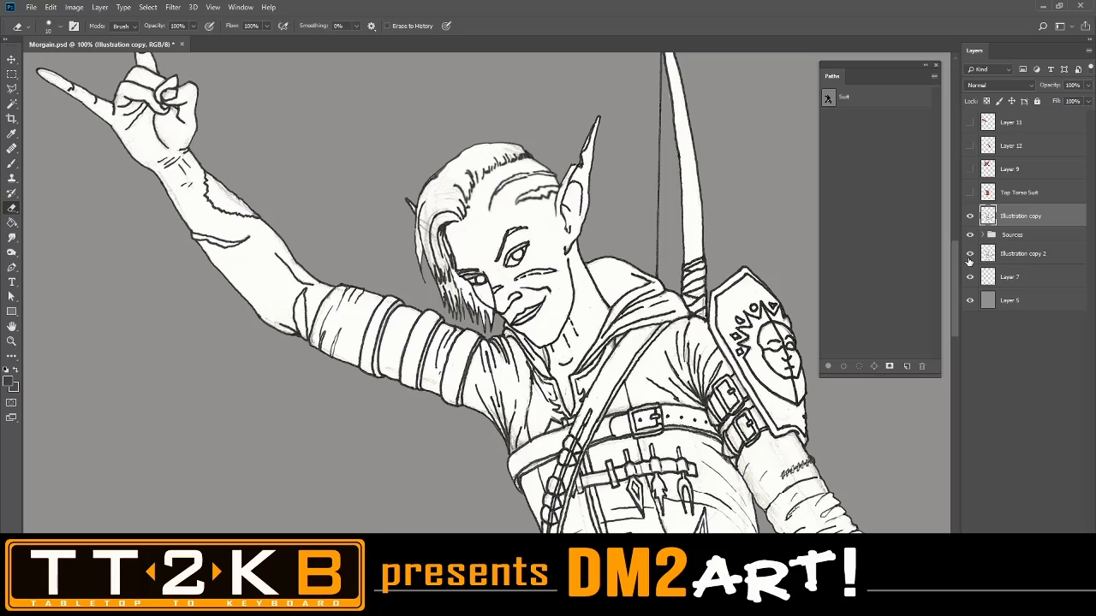
click(969, 256)
click(969, 256)
click(969, 257)
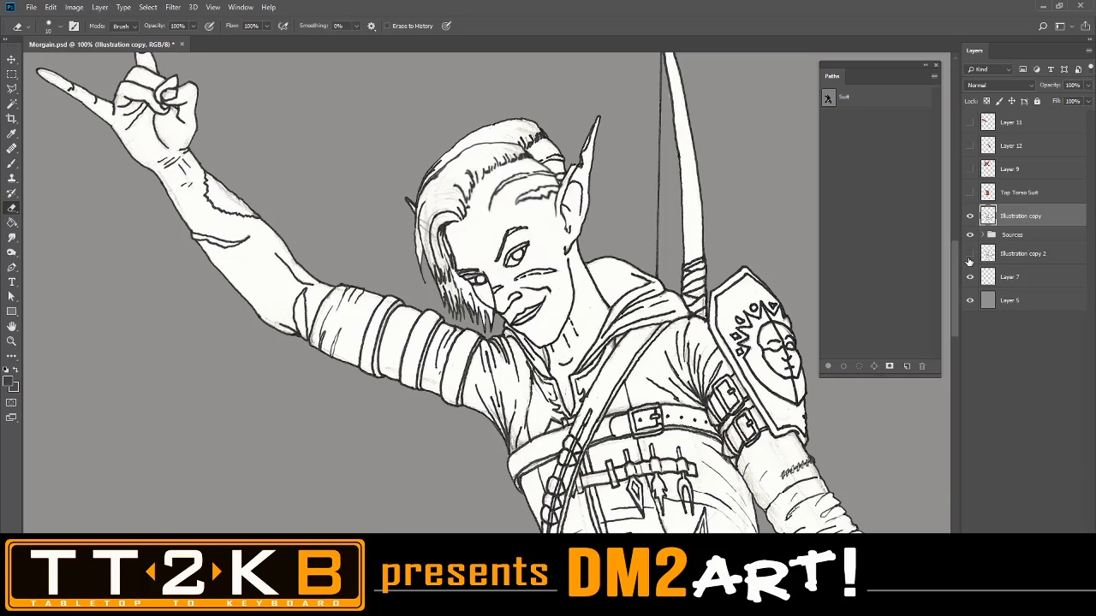
click(969, 257)
click(969, 257)
click(969, 256)
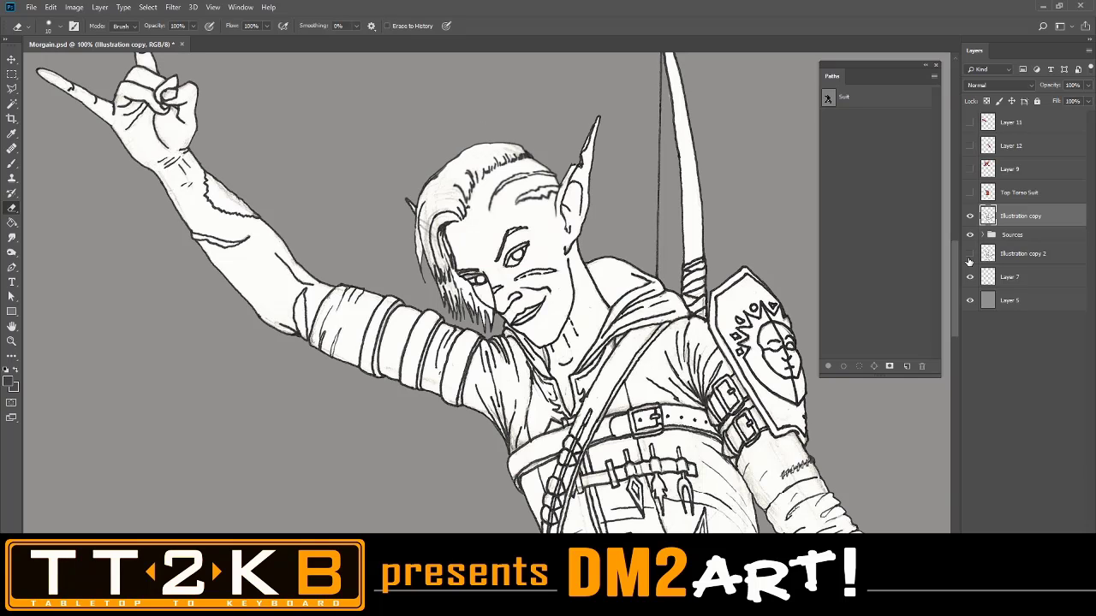
click(969, 256)
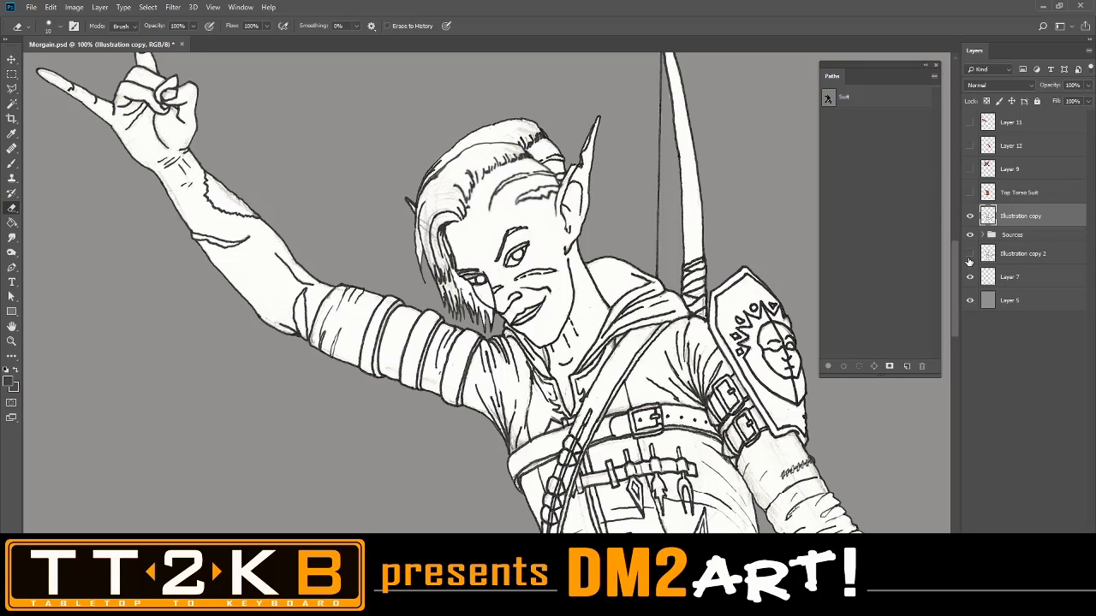
click(969, 257)
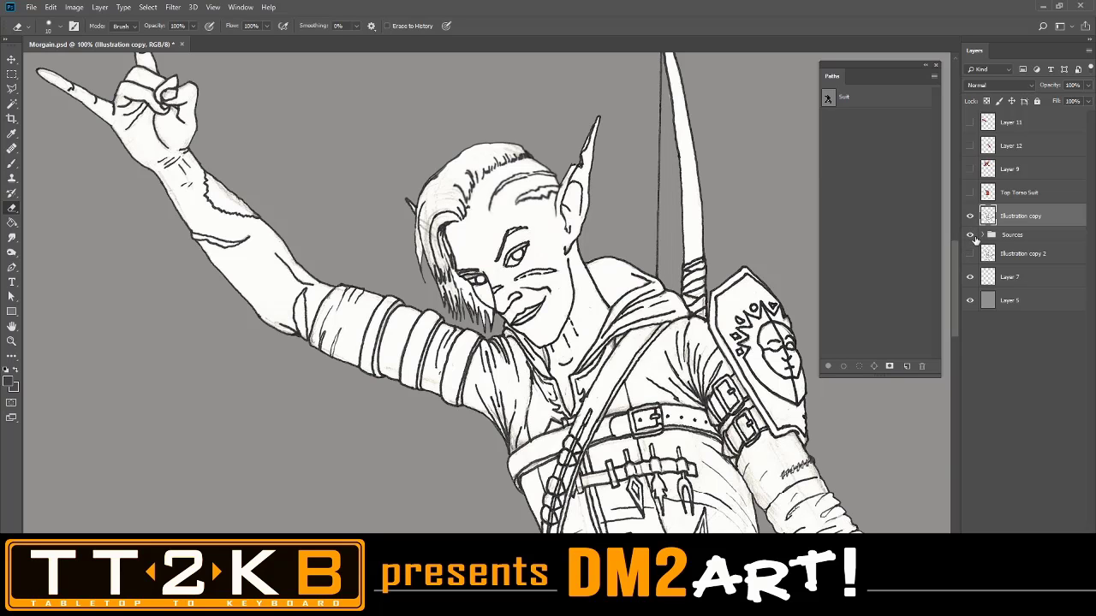
key(ctrl+minus)
key(ctrl+minus)
drag(787, 395, 700, 240)
key(ctrl+minus)
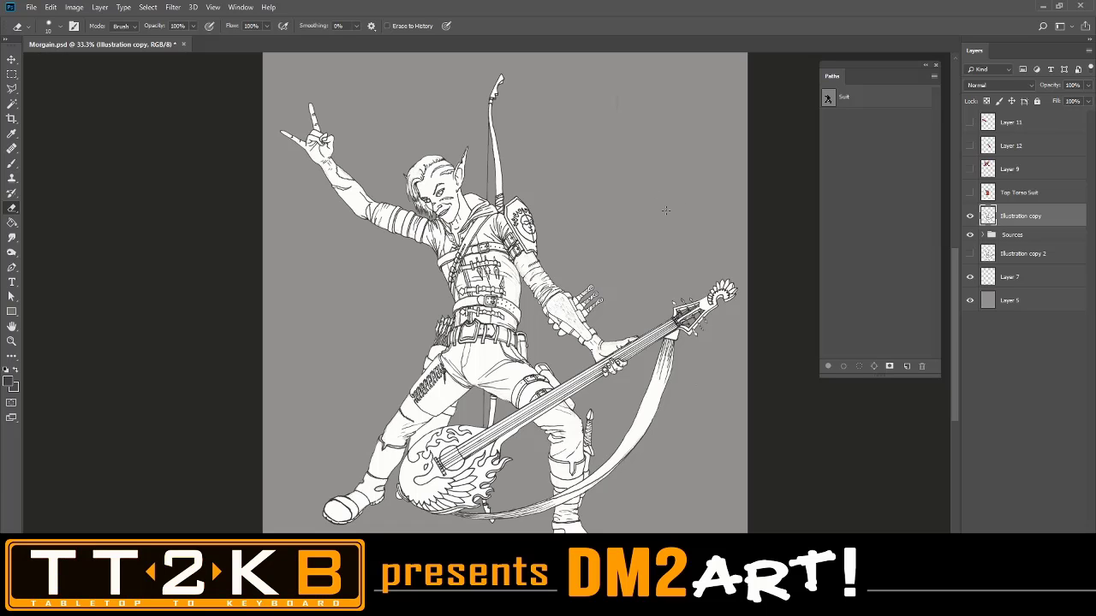
key(ctrl+plus)
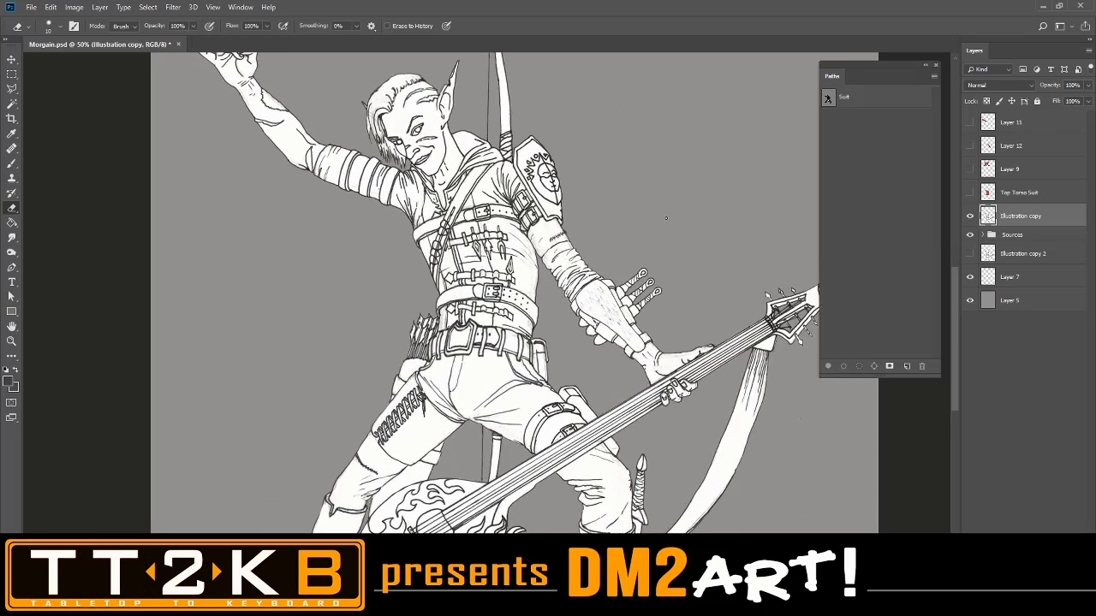
drag(621, 177, 621, 263)
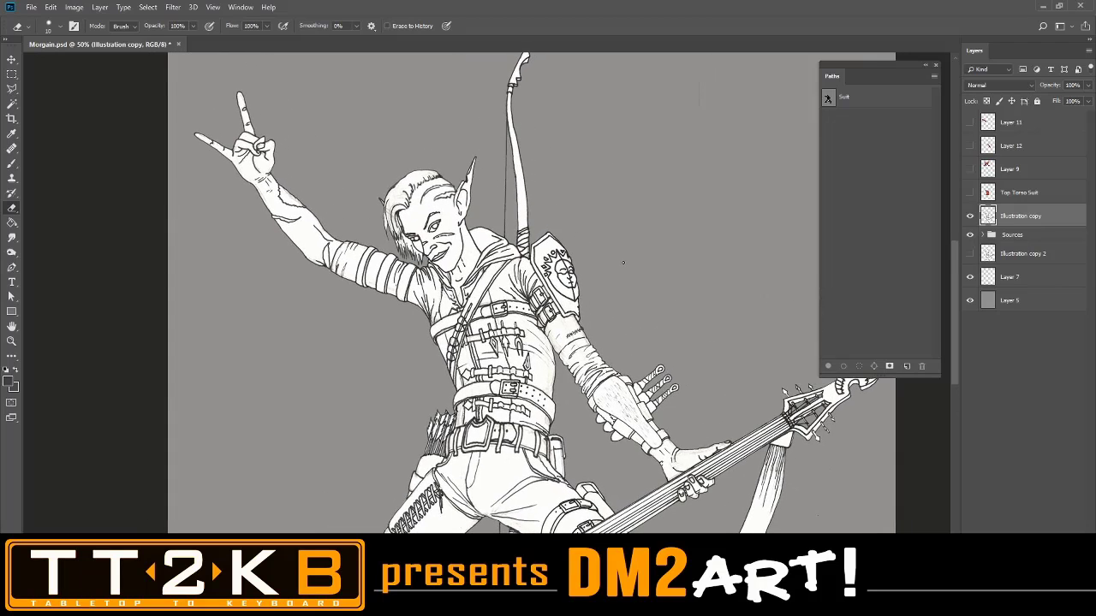
Shorten the floating Paths panel and shift it slightly, keeping the Suit path visible in it
key(ctrl+plus)
drag(673, 183, 711, 252)
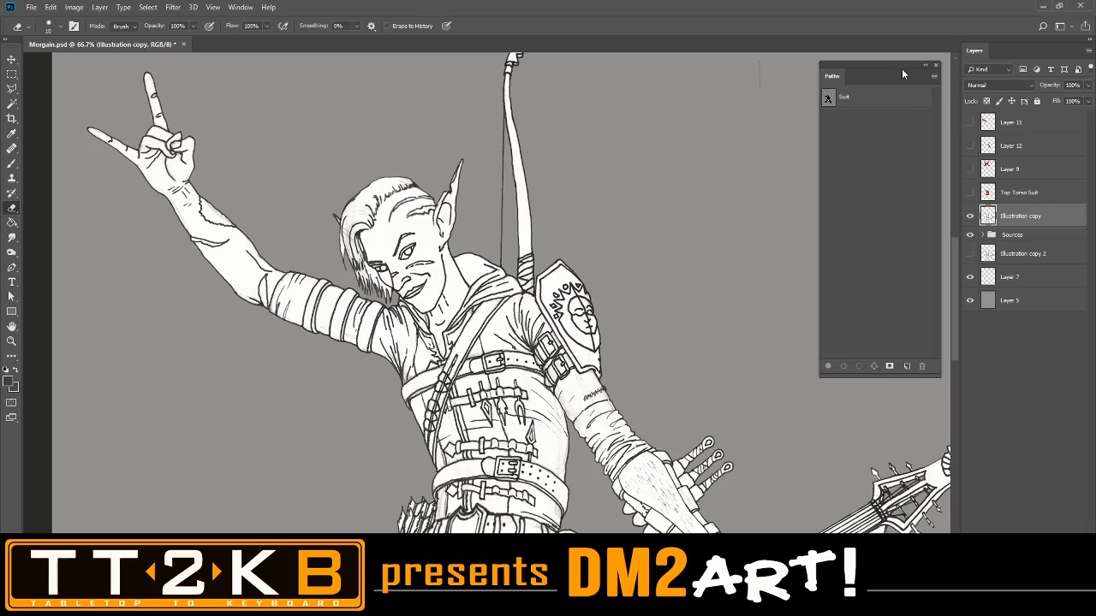
drag(929, 377, 924, 251)
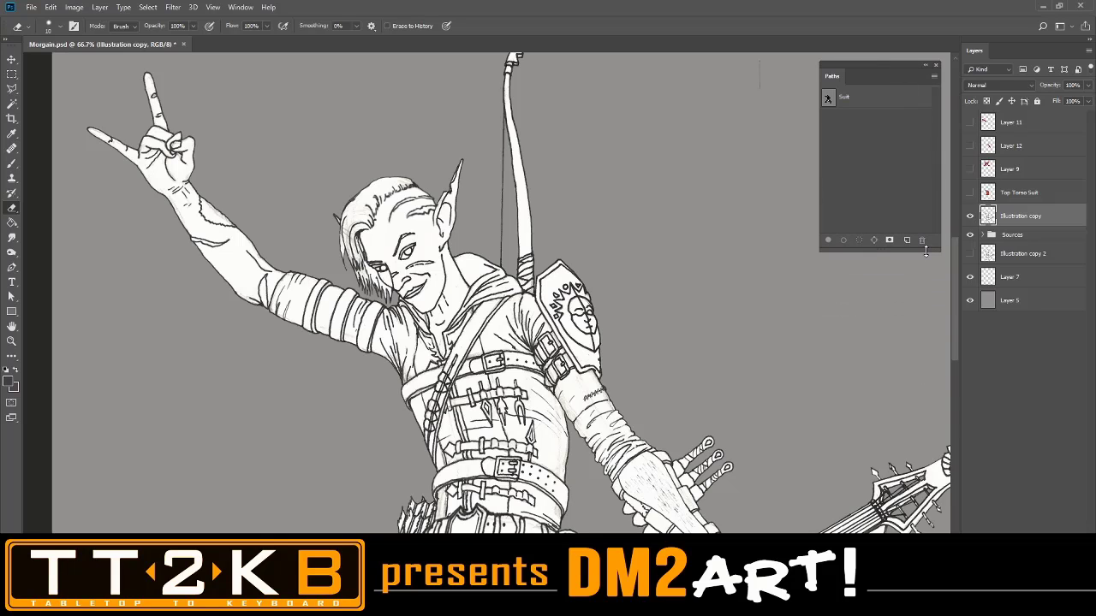
drag(892, 73, 897, 69)
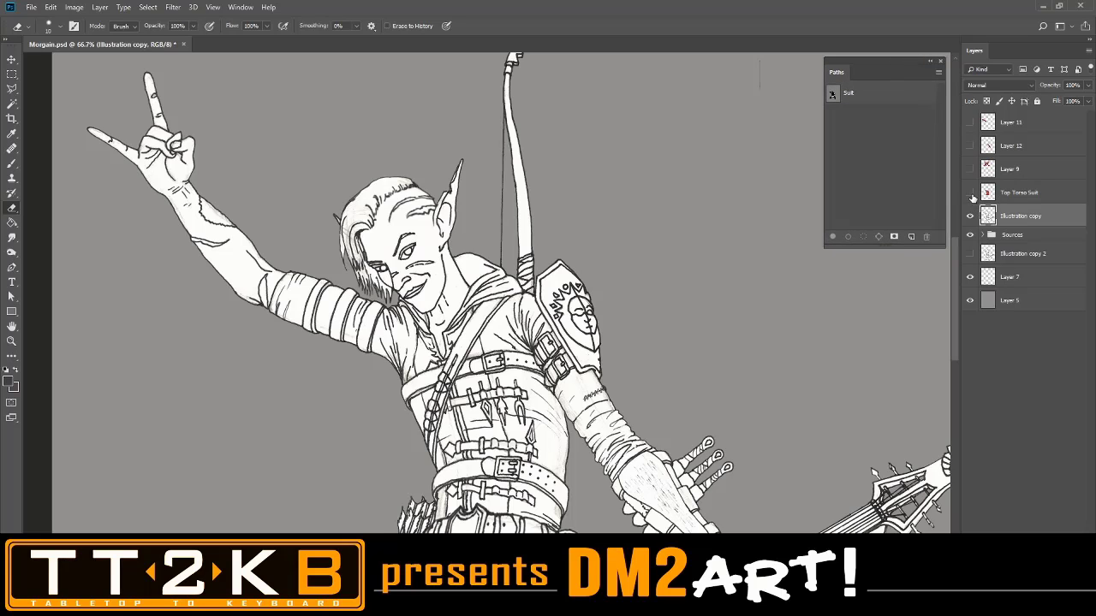
Display the Suit path over the figure and select its torso and lower sleeve outlines
scroll(797, 307, down, 3)
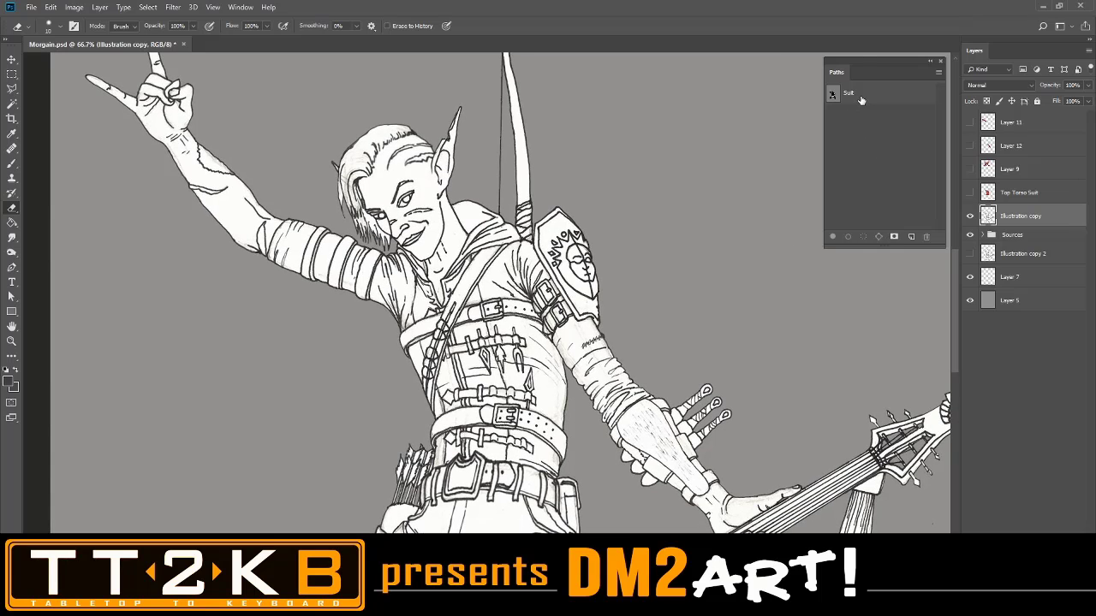
key(ctrl+minus)
key(ctrl+minus)
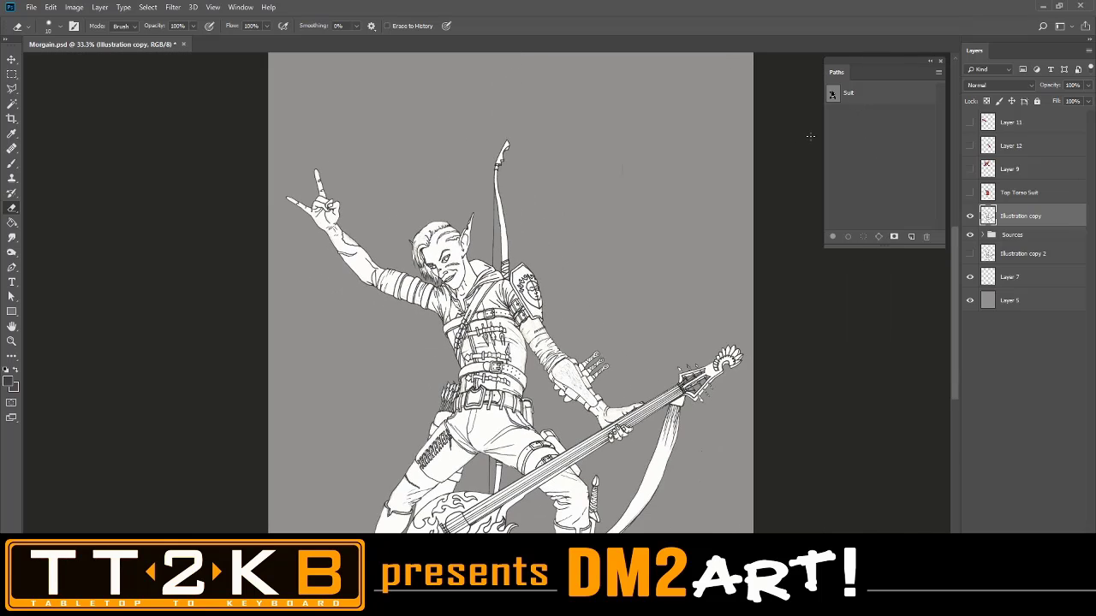
click(857, 100)
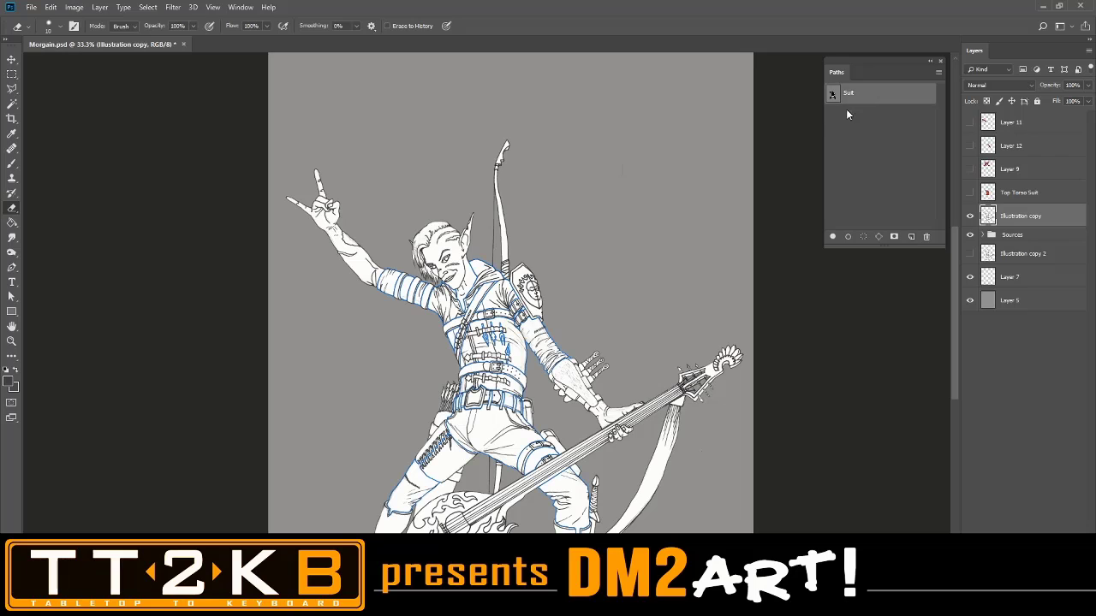
click(11, 296)
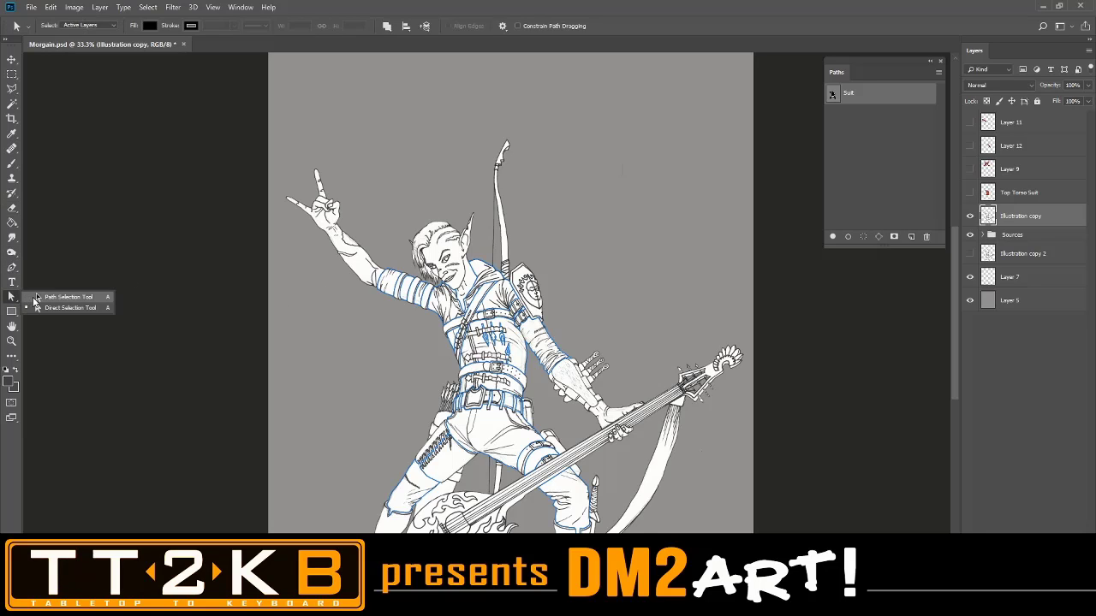
right_click(19, 300)
click(41, 308)
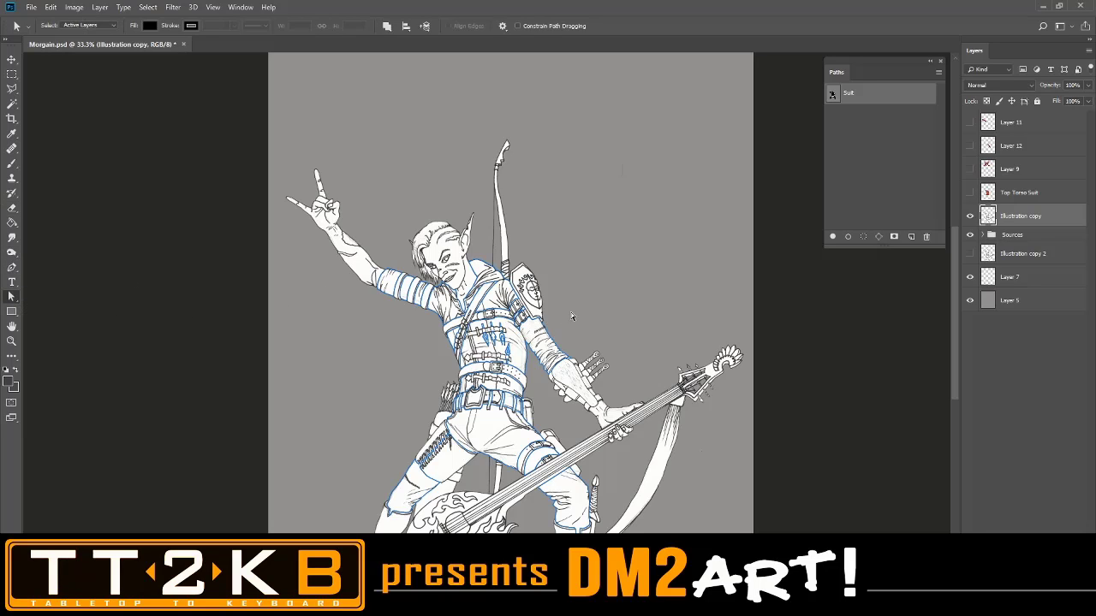
key(ctrl+plus)
key(ctrl+plus)
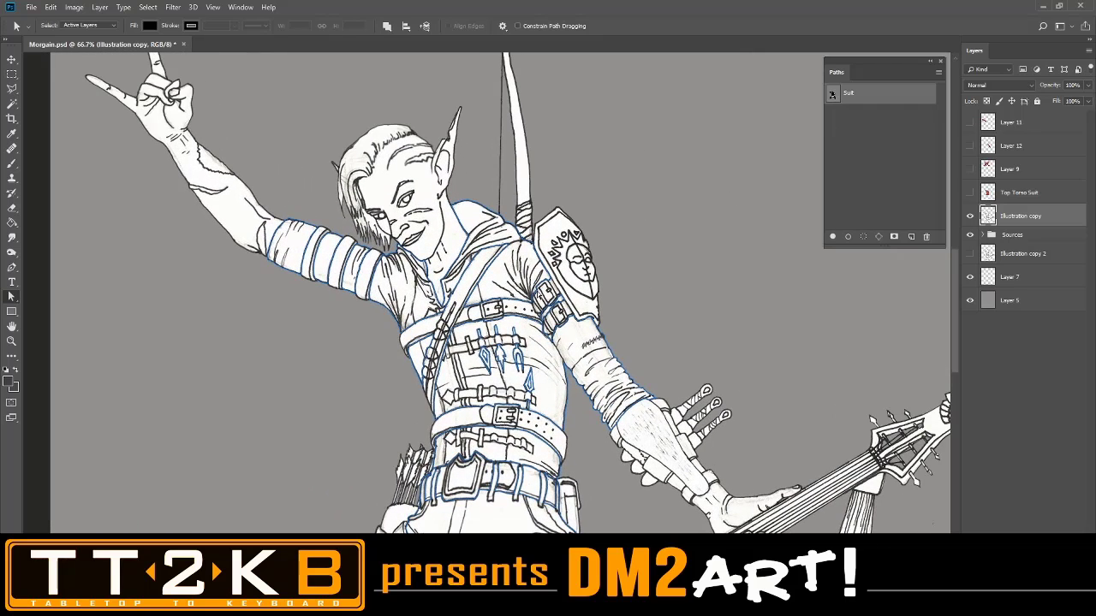
right_click(11, 296)
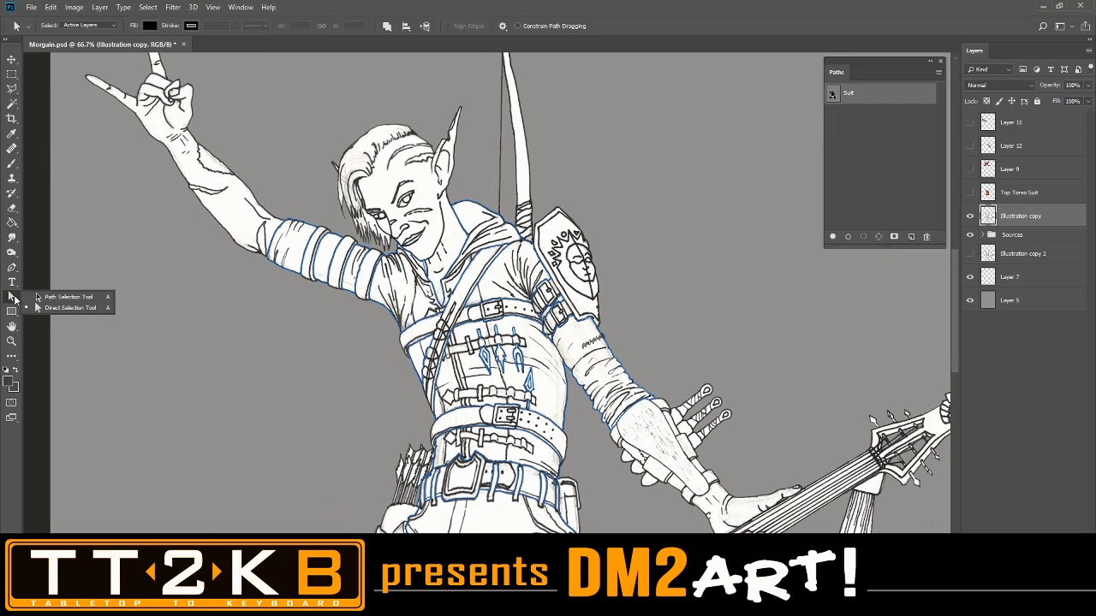
click(52, 306)
click(599, 353)
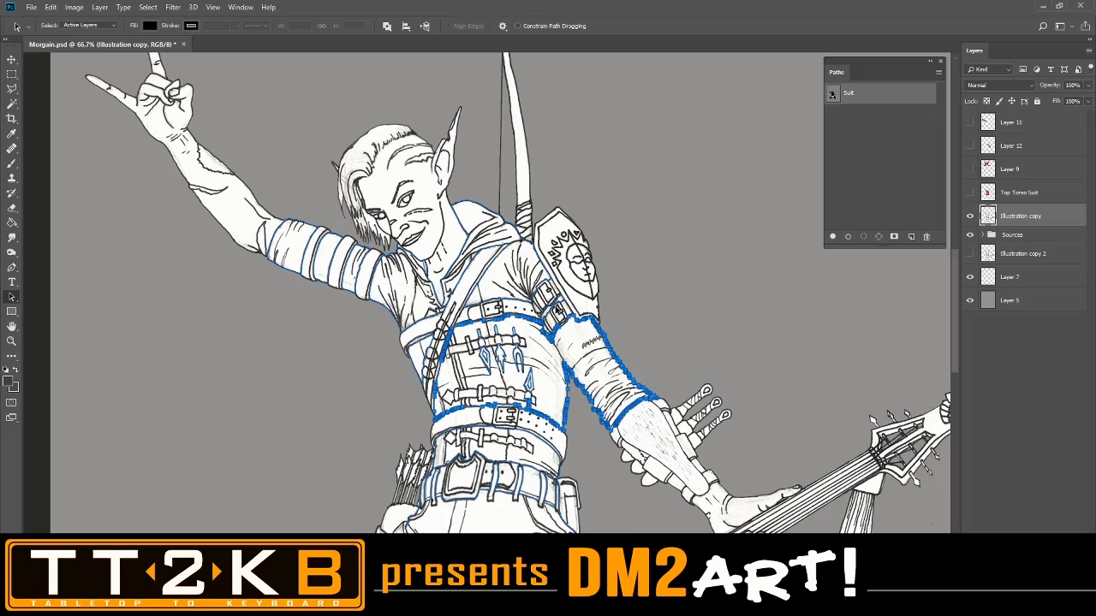
Select all the outlines of the Suit path across the whole figure, from the sleeves to the legs
key(ctrl+minus)
key(ctrl+minus)
key(ctrl+minus)
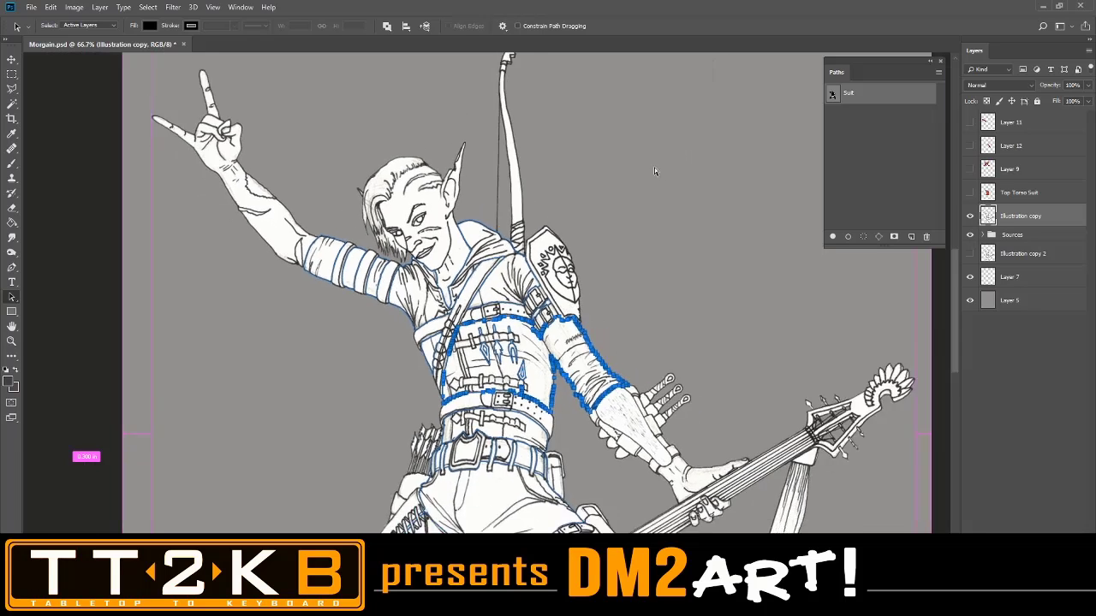
drag(550, 401, 637, 530)
key(ctrl+plus)
key(ctrl+plus)
key(ctrl+plus)
key(ctrl+plus)
key(ctrl+plus)
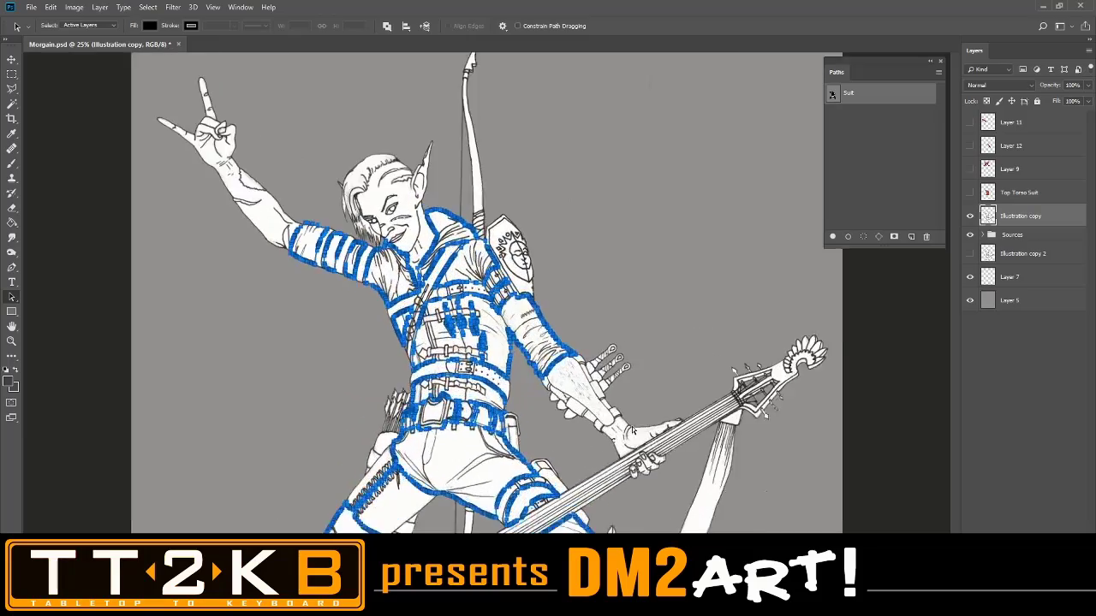
key(ctrl+minus)
key(ctrl+minus)
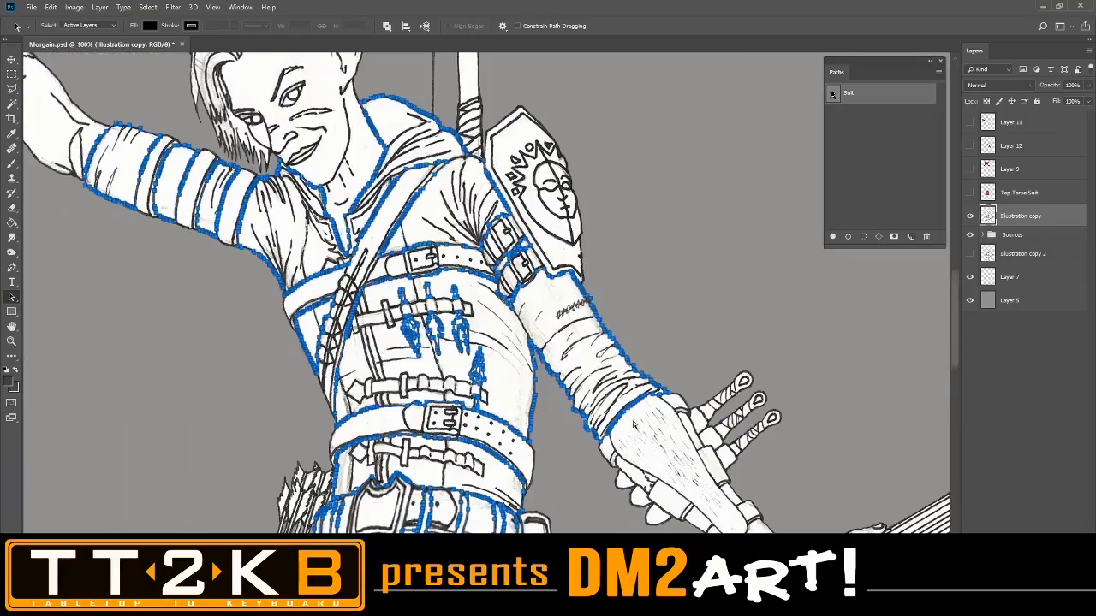
key(ctrl+minus)
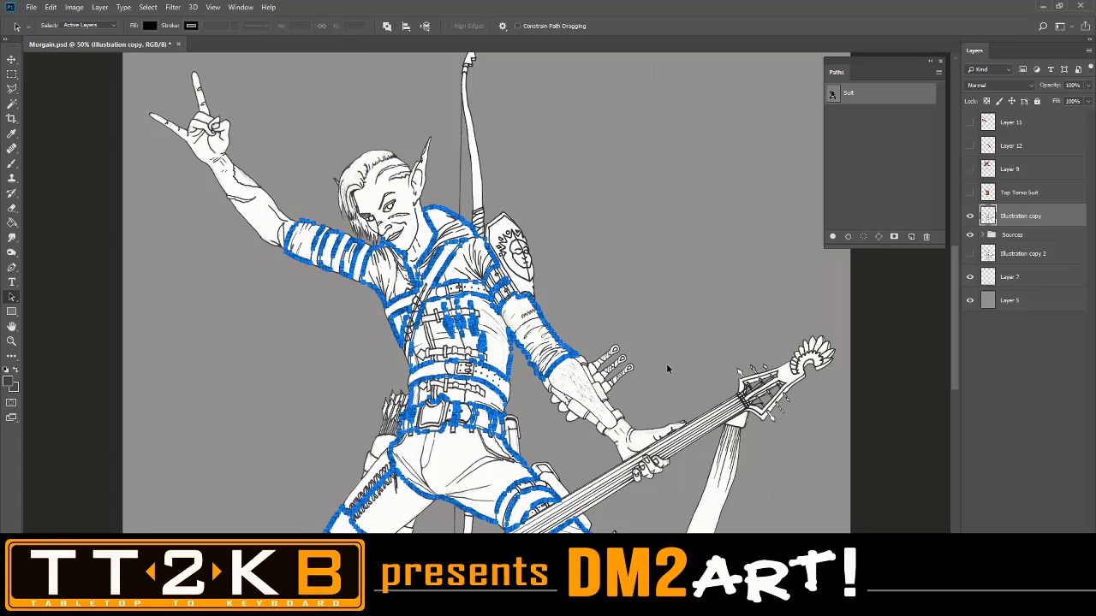
drag(666, 363, 662, 282)
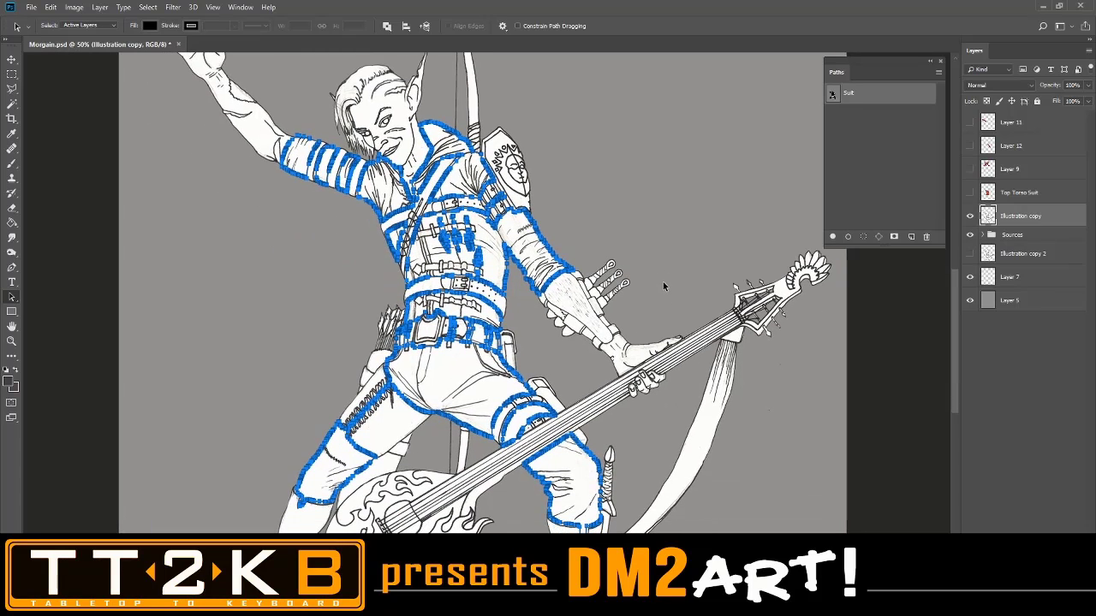
Make a new anti-aliased selection from the Suit path with a 0-pixel feather radius and check its edges around the laced thigh
right_click(849, 97)
click(869, 132)
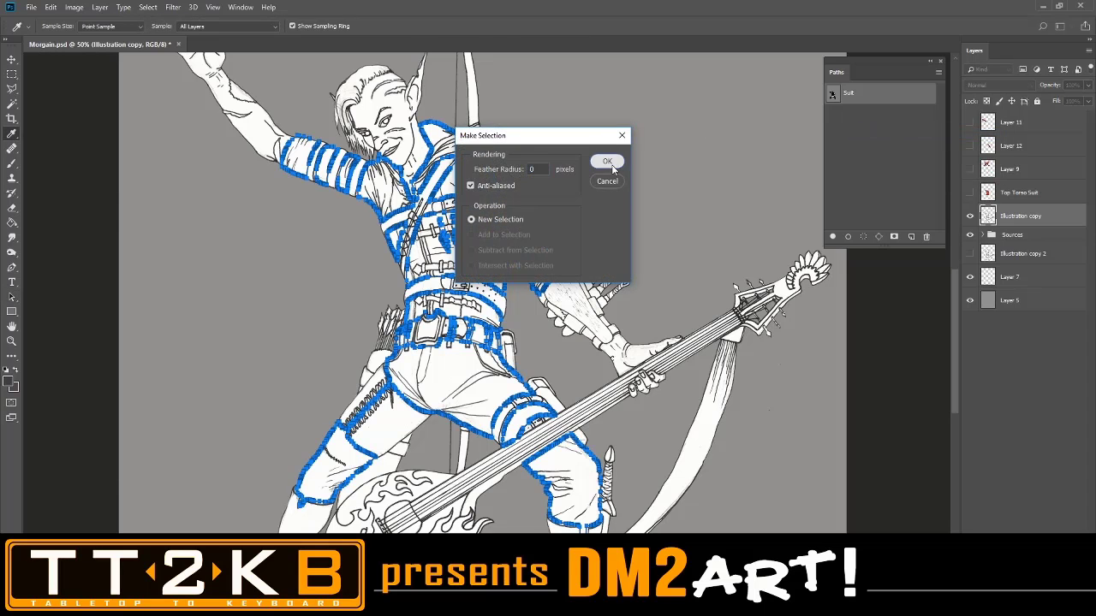
click(606, 163)
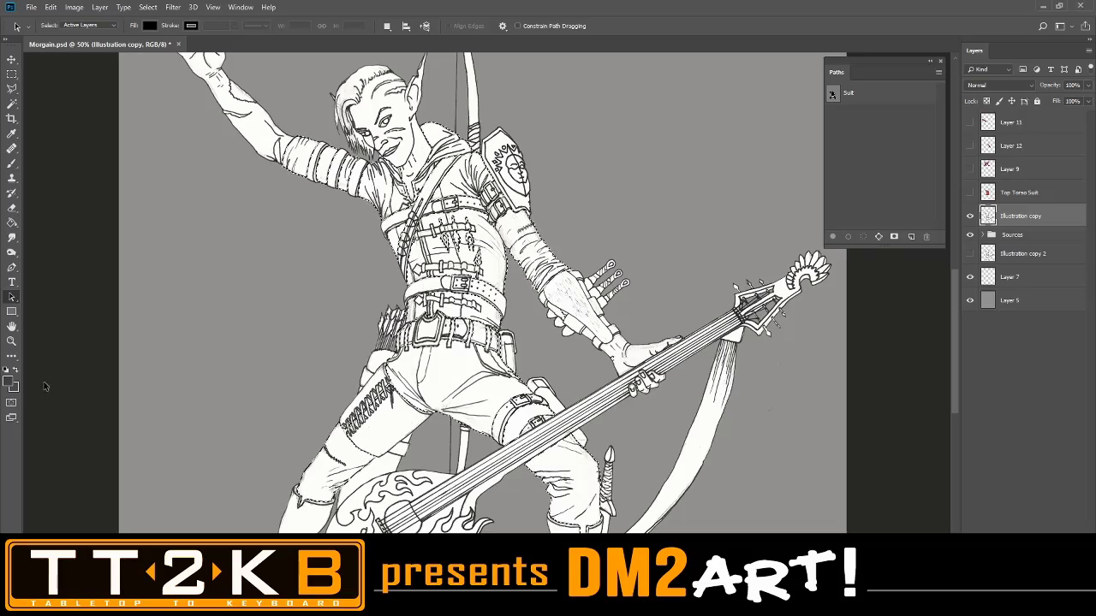
key(z)
drag(372, 425, 363, 411)
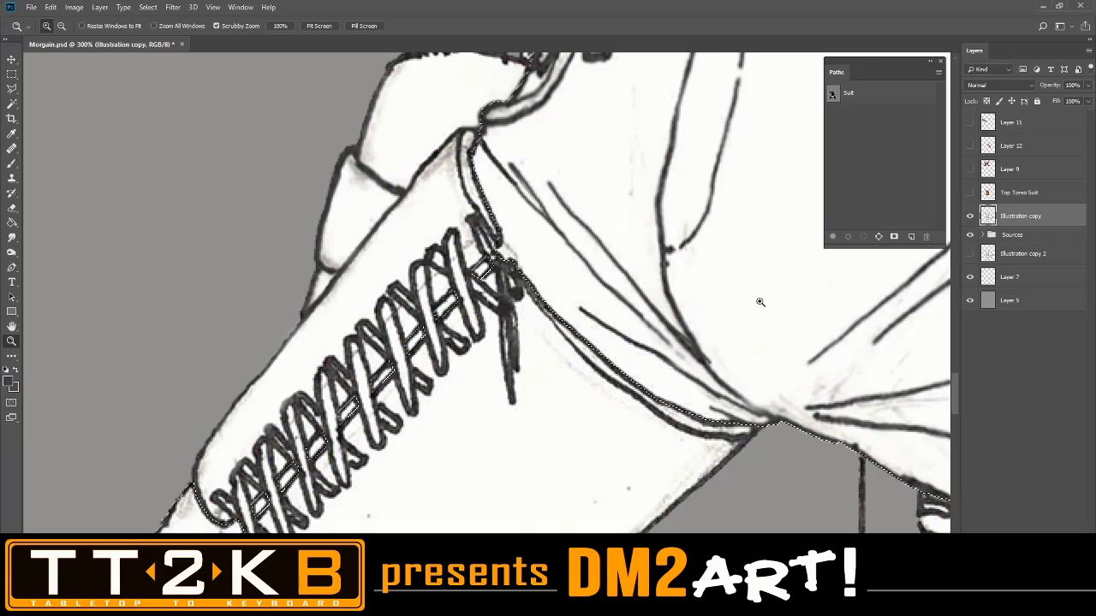
key(ctrl+minus)
key(ctrl+minus)
key(ctrl+minus)
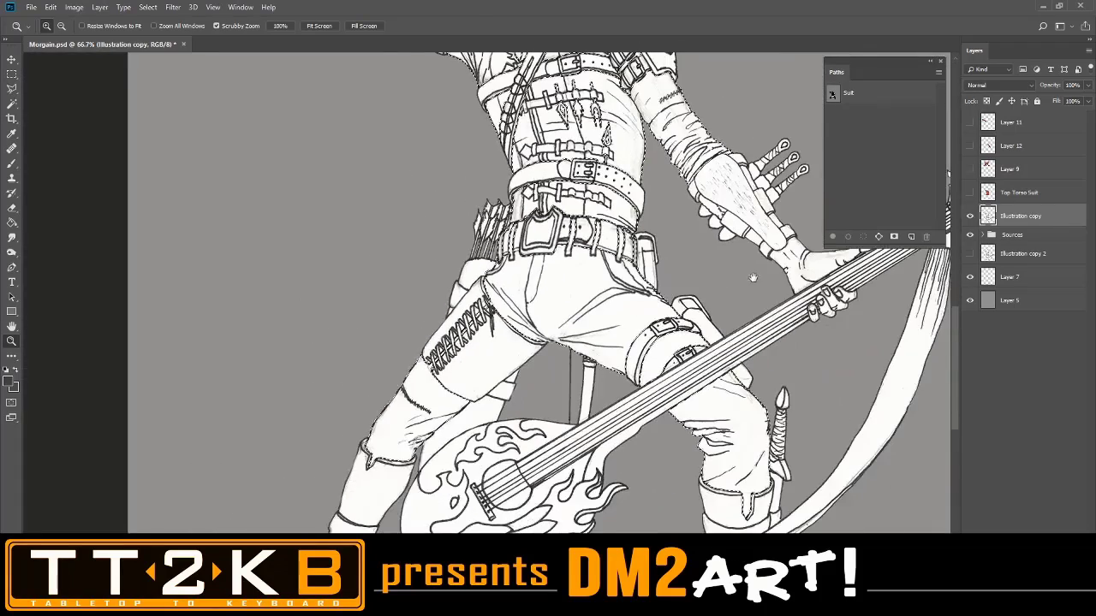
drag(752, 277, 737, 412)
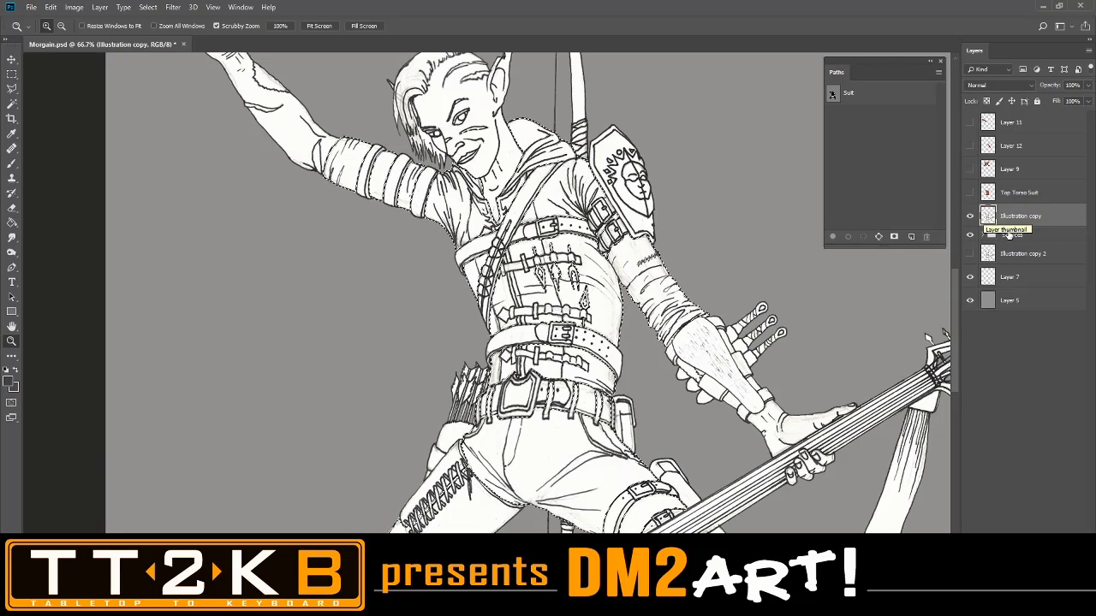
Move the hidden Illustration copy 2 layer below Layer 5, to the bottom of the layer stack
click(1019, 255)
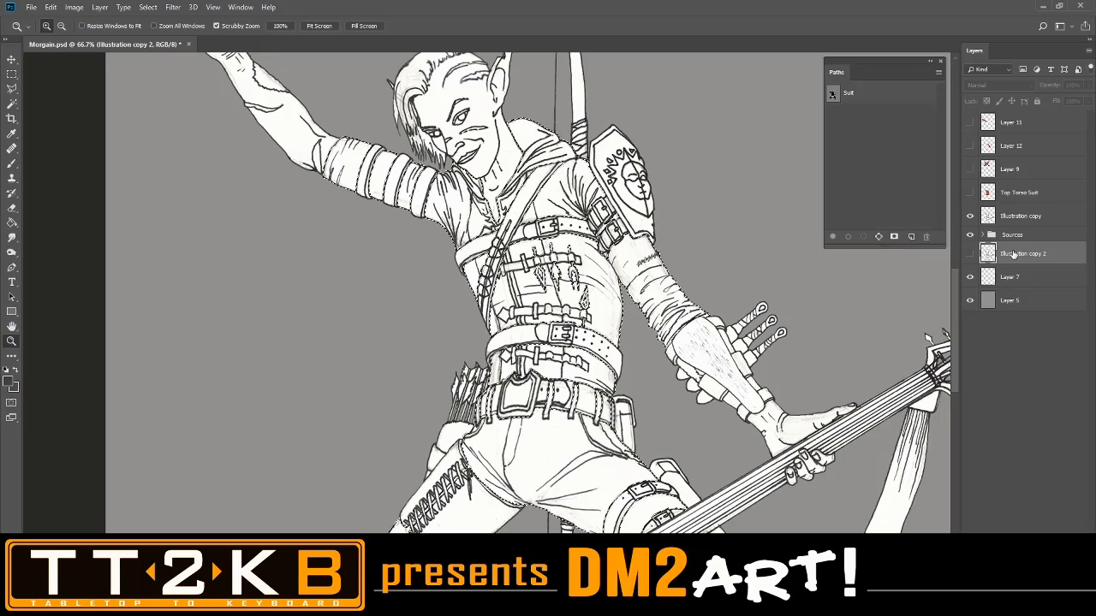
click(970, 253)
click(970, 254)
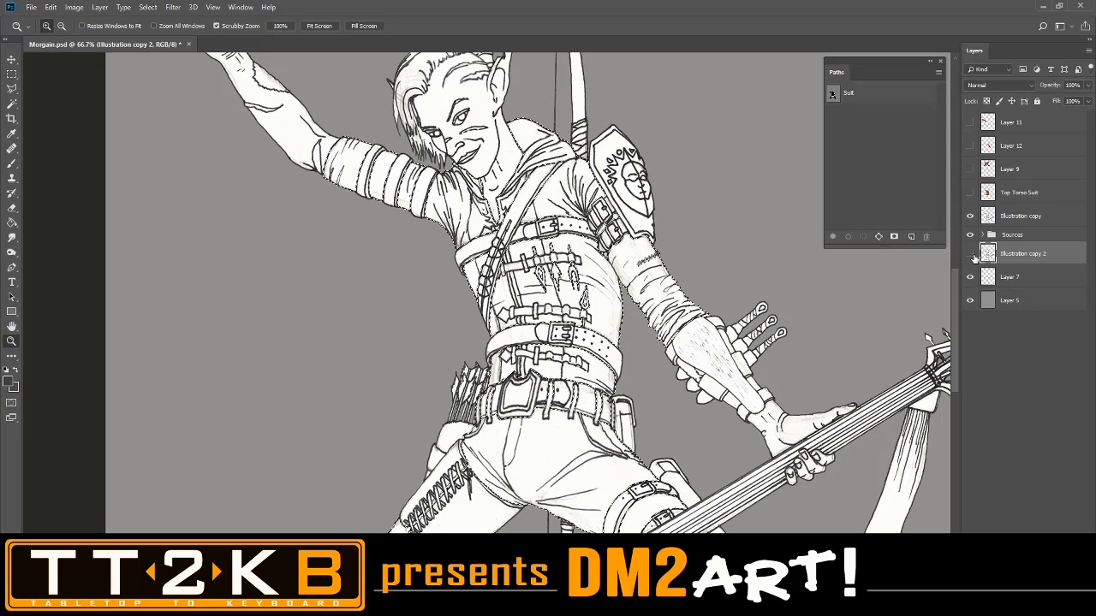
drag(1016, 260, 1017, 306)
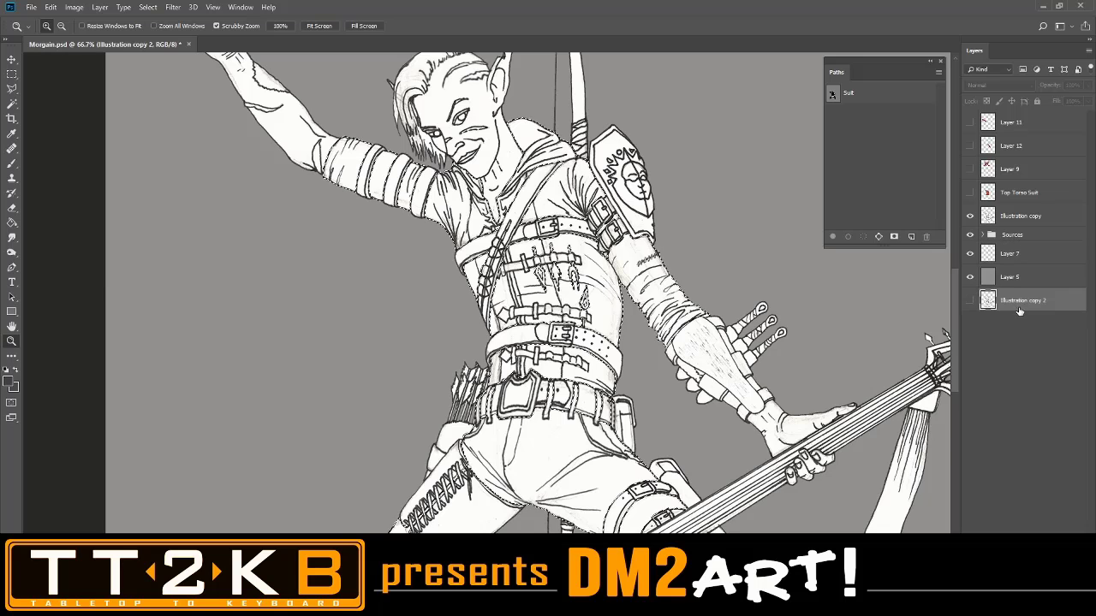
Rename the Illustration copy 2 layer as Original Artwork
double_click(1022, 301)
text(Original)
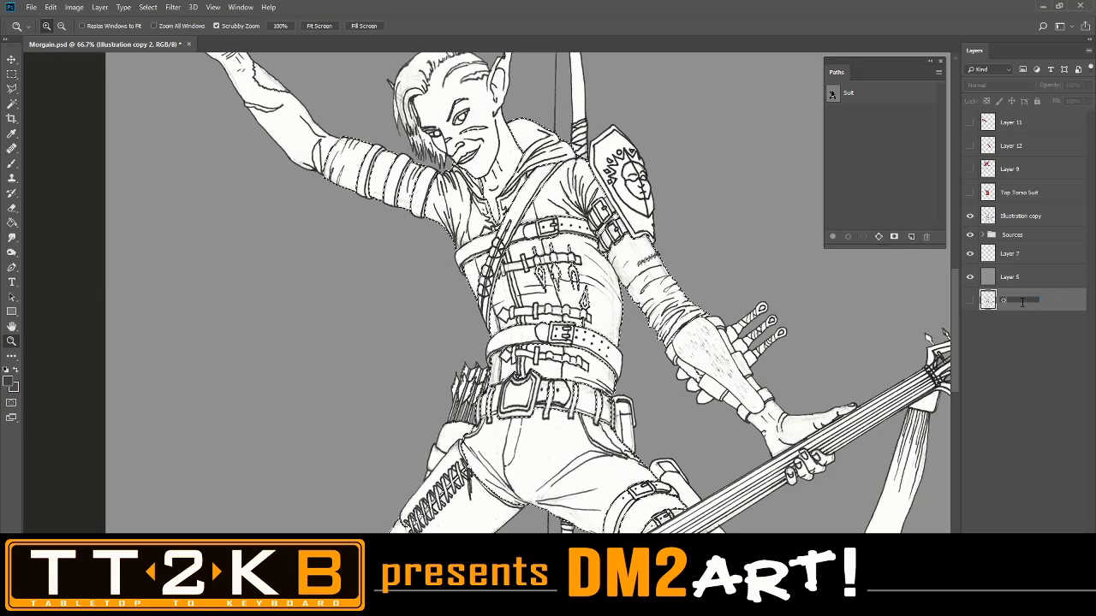
key(BackSpace)
key(BackSpace)
text(ginal Artwork)
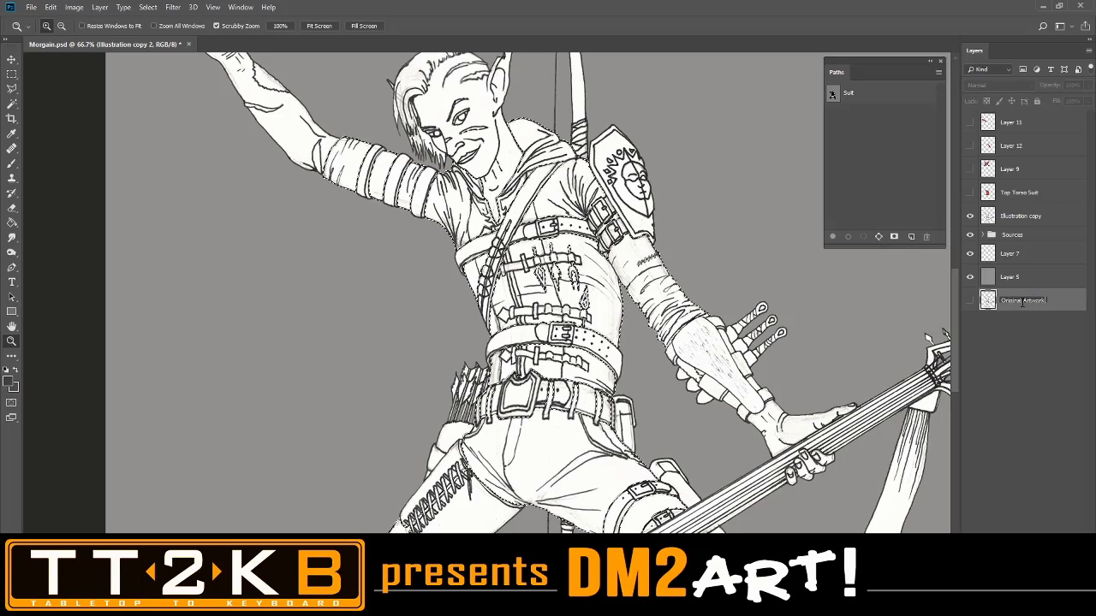
key(Return)
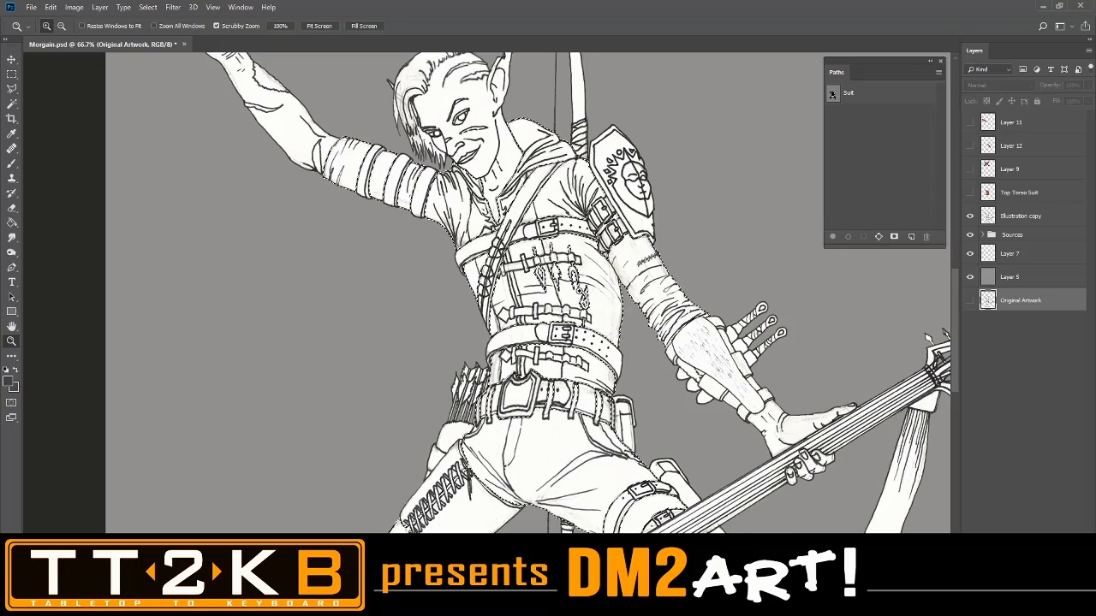
Compare the Top Torso Suit jacket with the torso line art by toggling the layer's visibility
key(ctrl+plus)
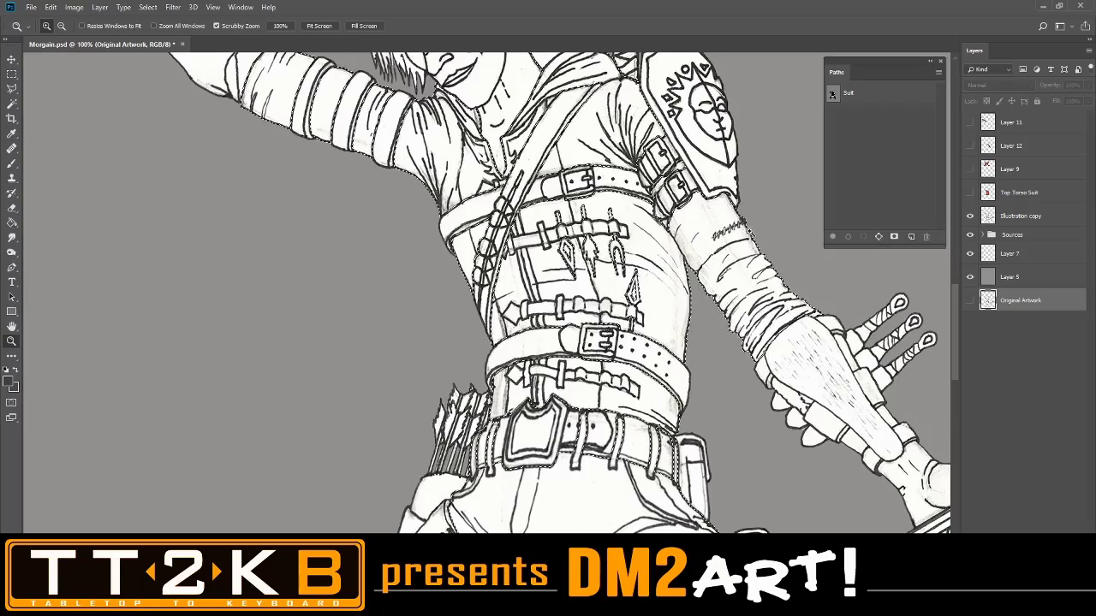
drag(746, 236, 697, 358)
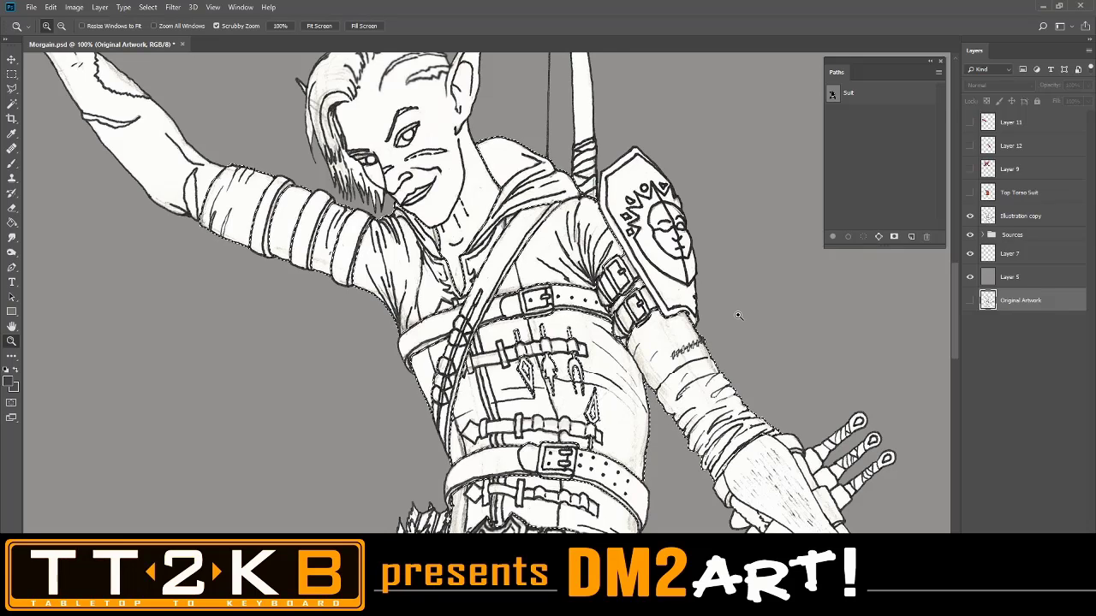
drag(748, 269, 747, 293)
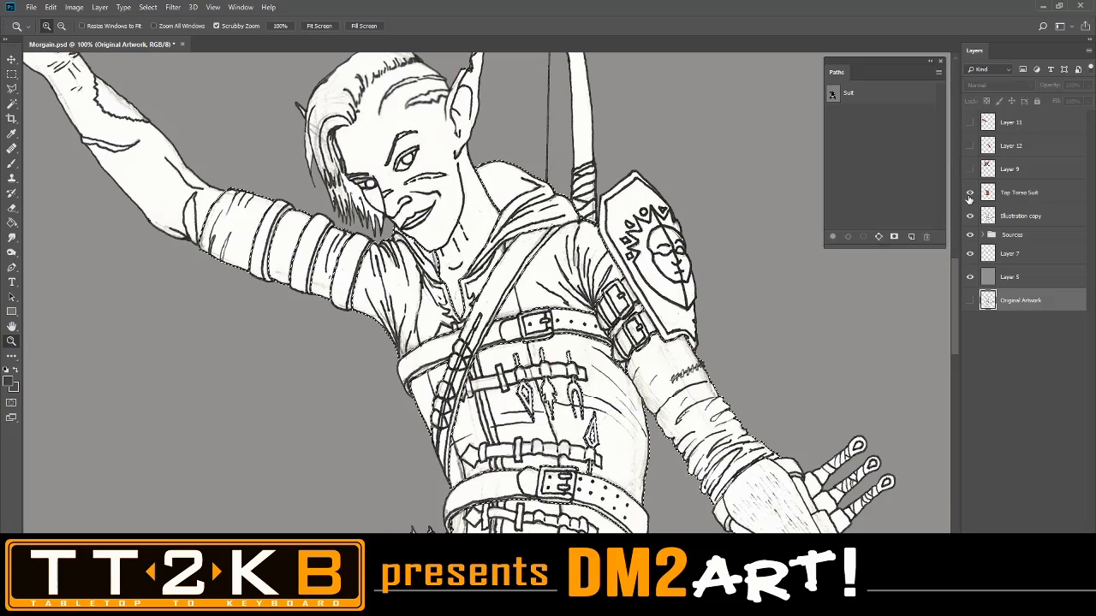
click(970, 193)
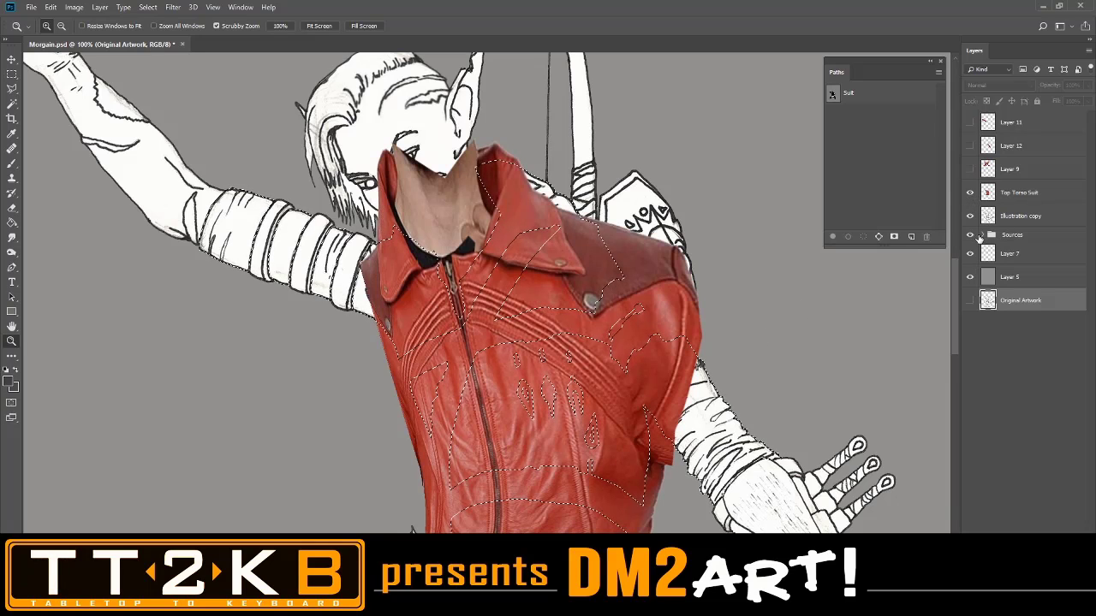
click(970, 193)
click(970, 195)
click(969, 194)
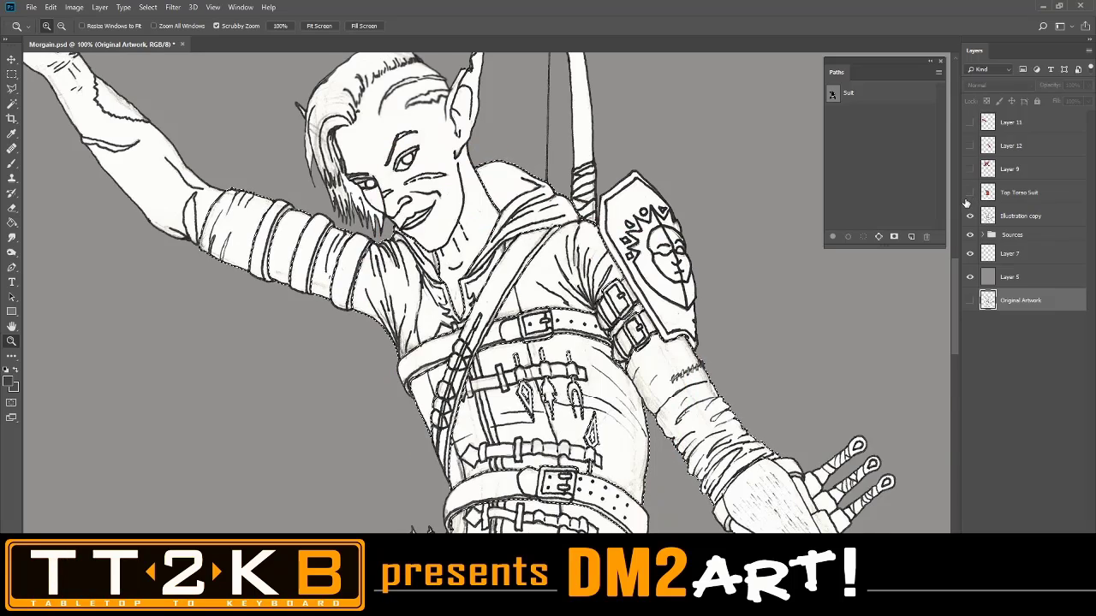
View the whole figure and expand the Sources group to show its coat and belt layers
scroll(817, 318, down, 3)
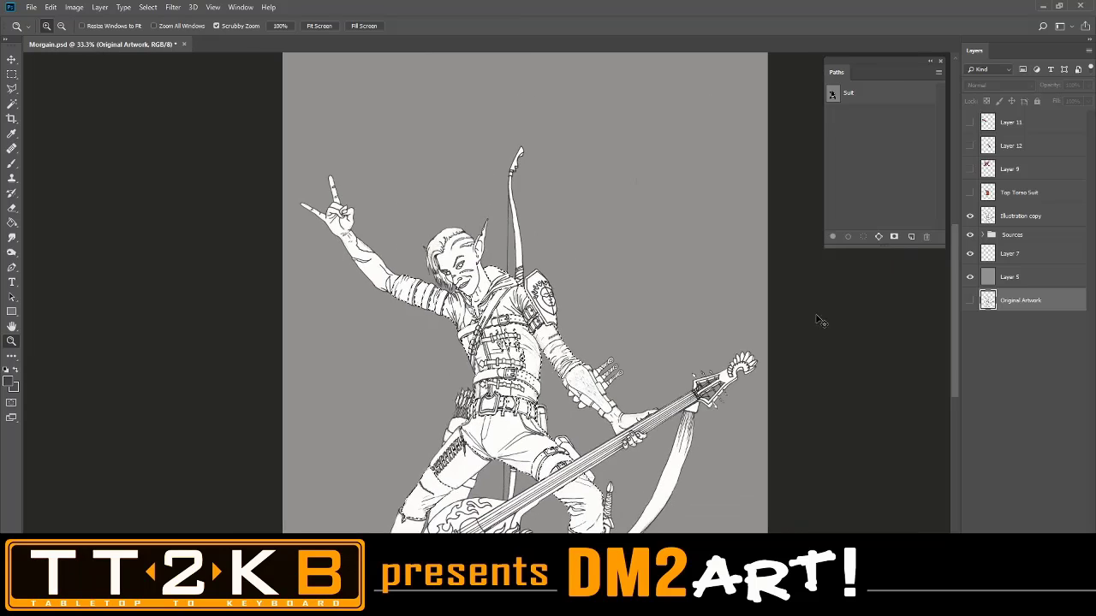
drag(802, 336, 807, 305)
scroll(802, 305, down, 1)
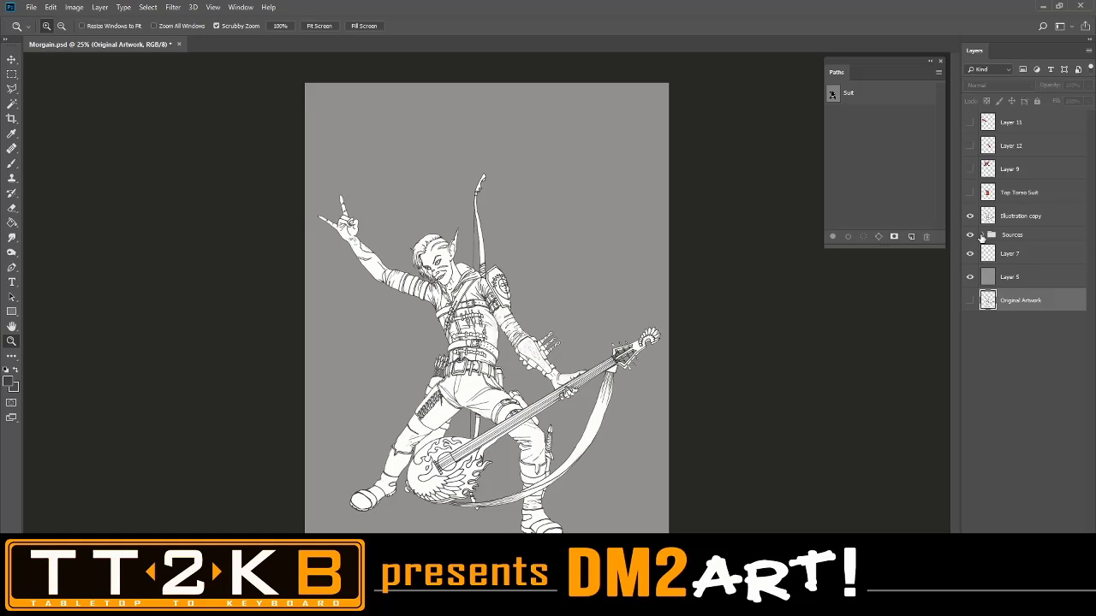
click(983, 236)
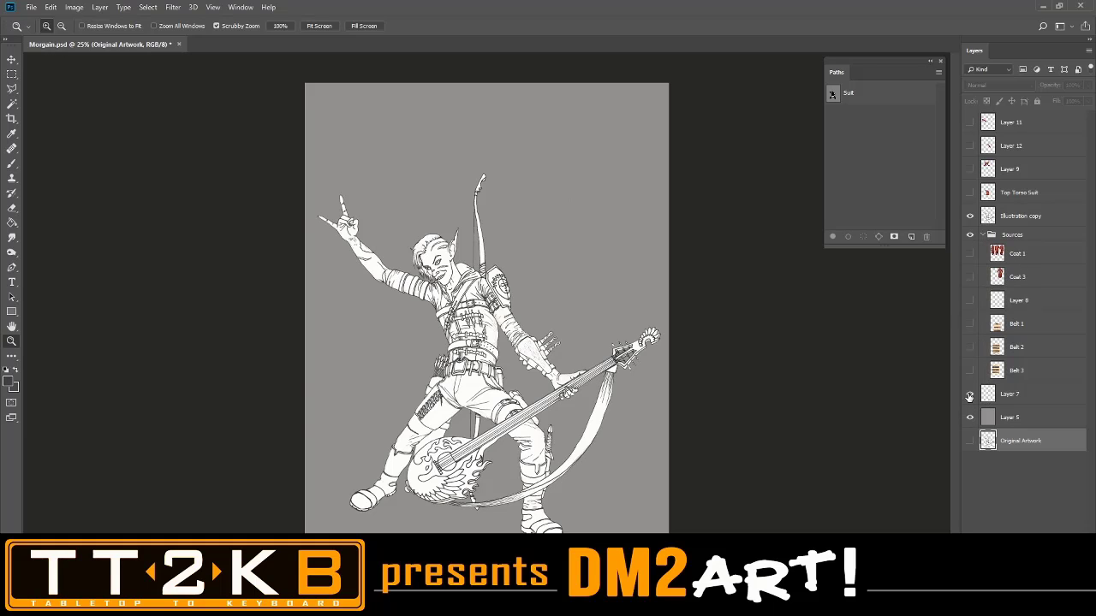
Hide the Illustration copy line art and show the Coat 1 and Coat 3 layers in the Sources group
click(969, 395)
click(970, 220)
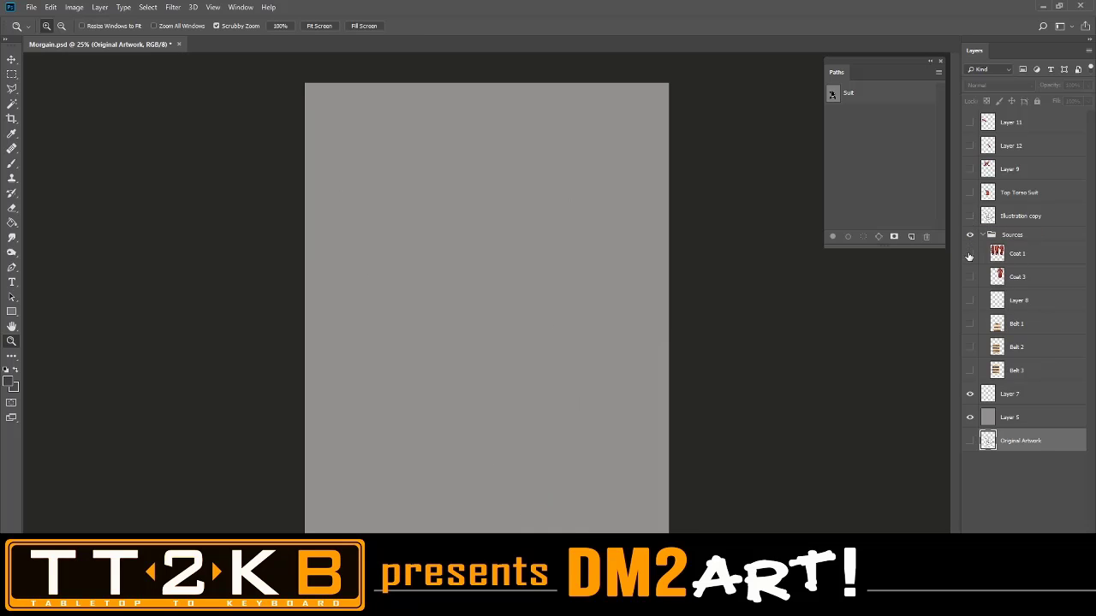
click(969, 254)
click(969, 276)
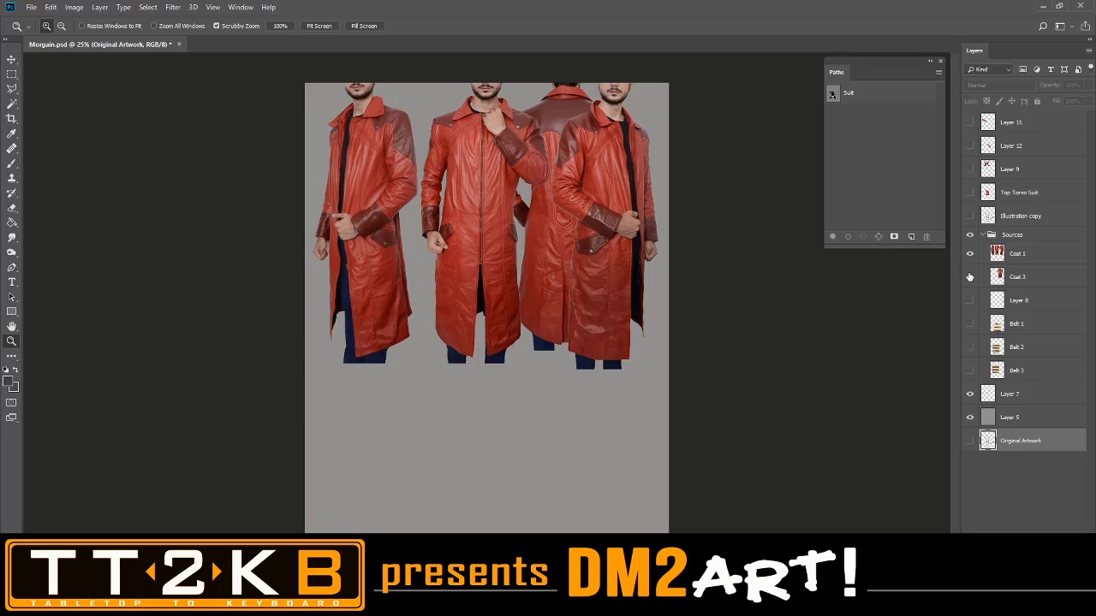
click(970, 276)
Examine the leather grain and seams on the lower part of the red coats up close
drag(714, 244, 703, 237)
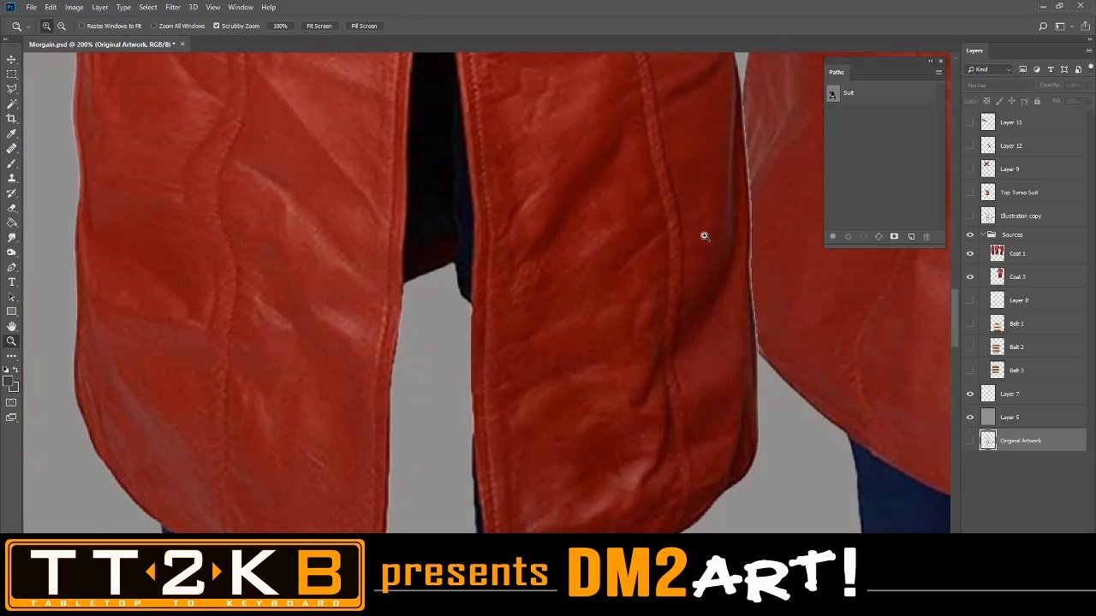
click(647, 214)
drag(646, 214, 640, 243)
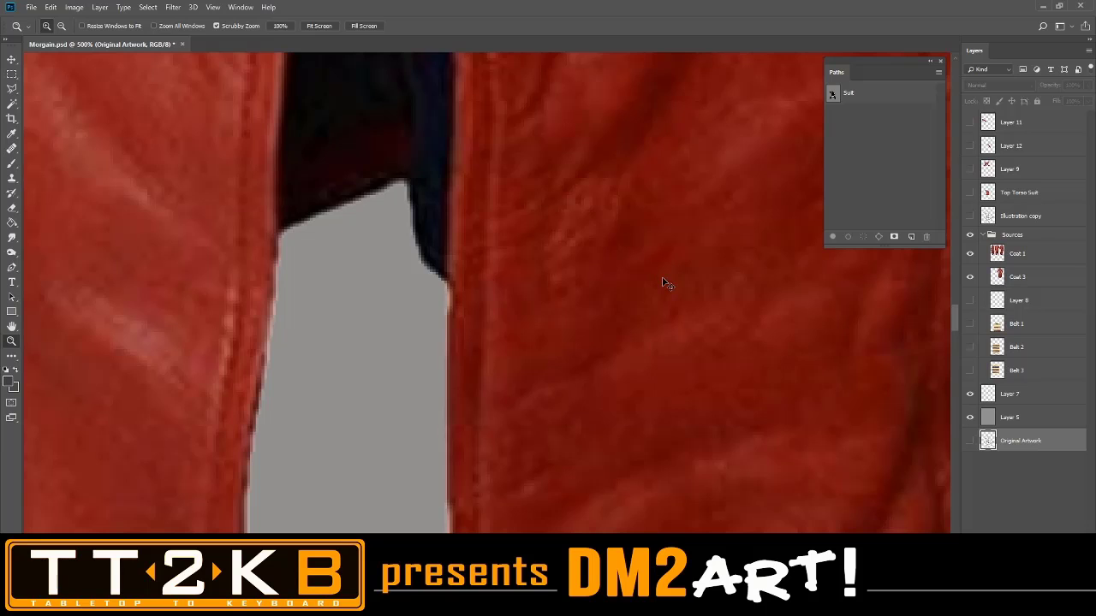
key(ctrl+minus)
key(ctrl+minus)
key(ctrl+minus)
key(ctrl+minus)
key(ctrl+minus)
key(ctrl+minus)
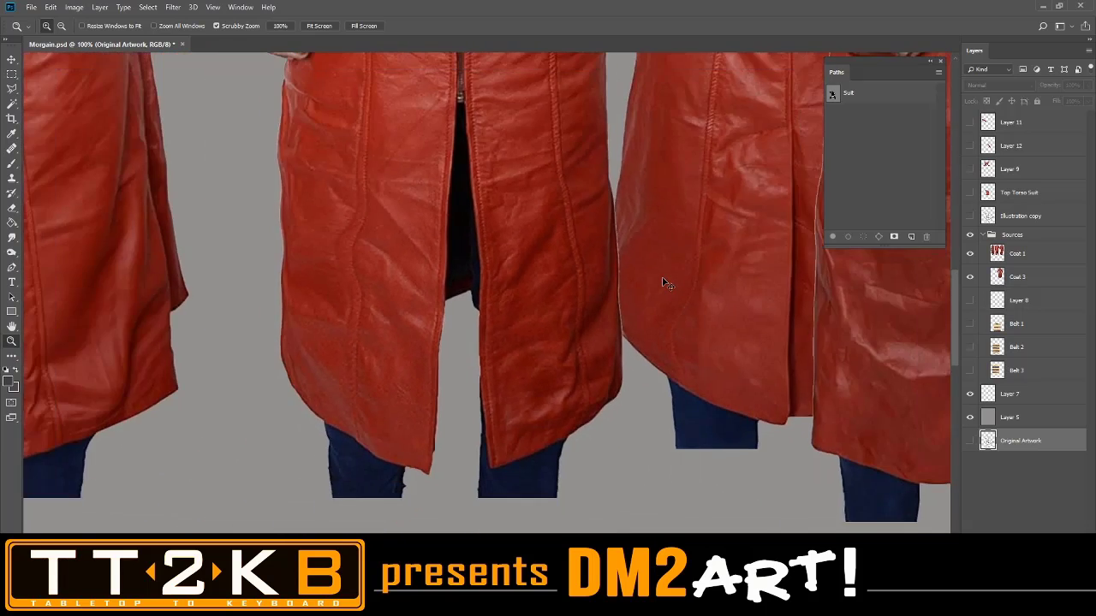
key(ctrl+minus)
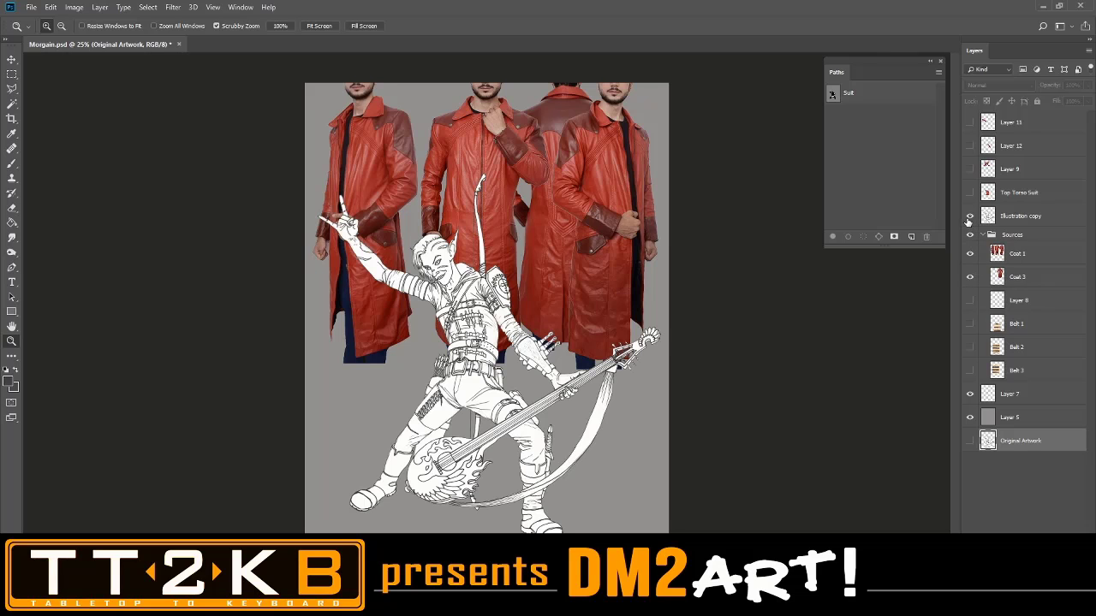
Show the Top Torso Suit jacket over the Illustration copy line art and hide the Coat 1 and Coat 3 source layers
click(970, 216)
click(969, 192)
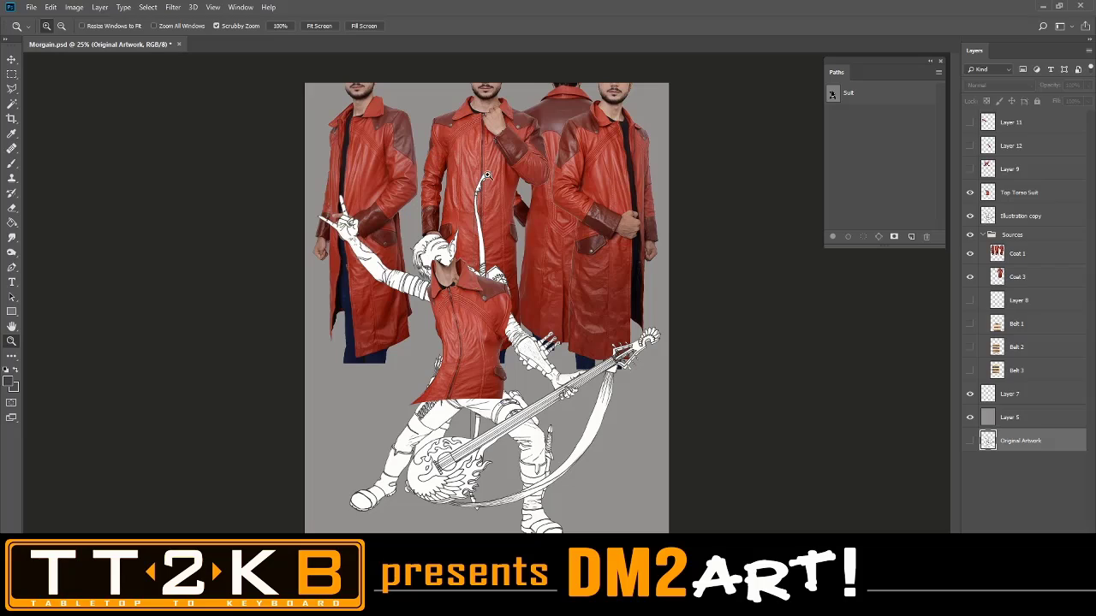
drag(477, 352, 446, 335)
click(446, 336)
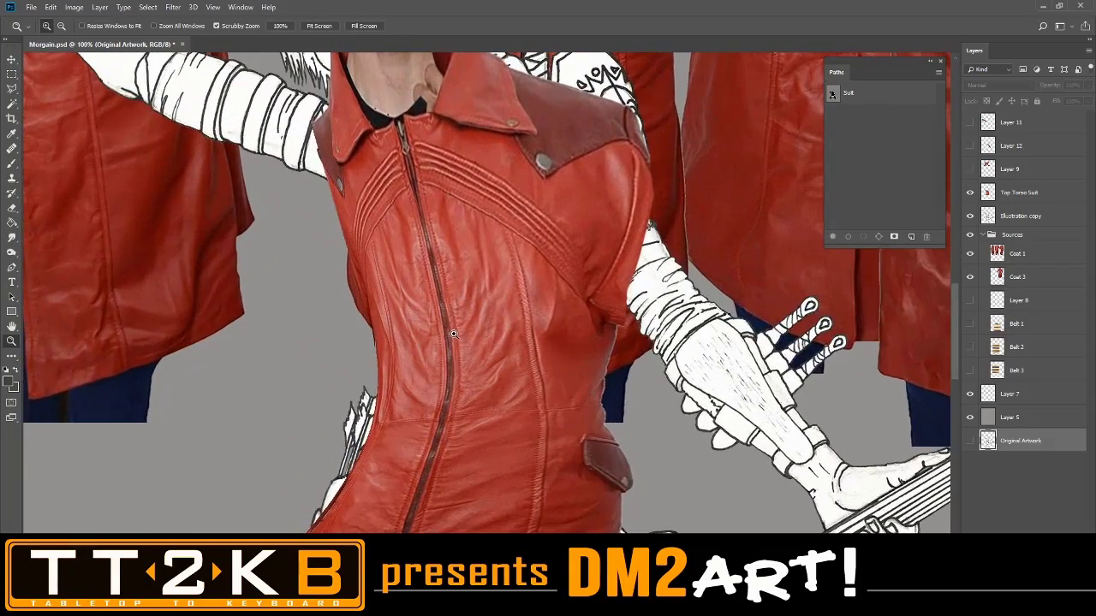
key(ctrl+minus)
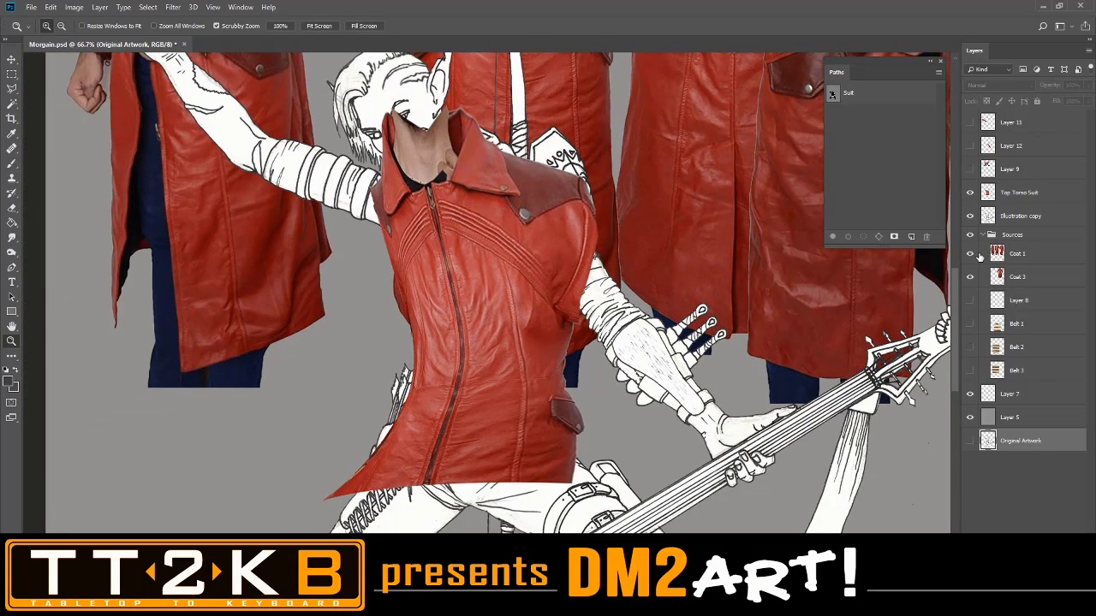
drag(970, 253, 981, 274)
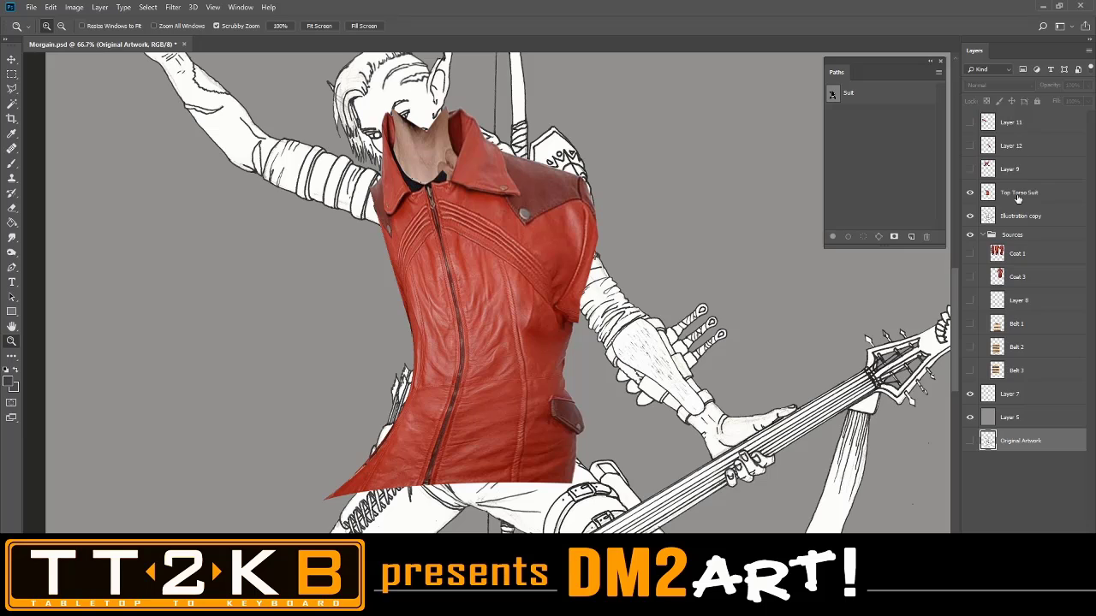
Lower the Top Torso Suit layer's opacity to 85% and toggle its visibility to compare the jacket with the torso line art
click(1018, 197)
mouse_move(1091, 89)
mouse_down()
mouse_move(1059, 101)
mouse_move(1078, 101)
mouse_up()
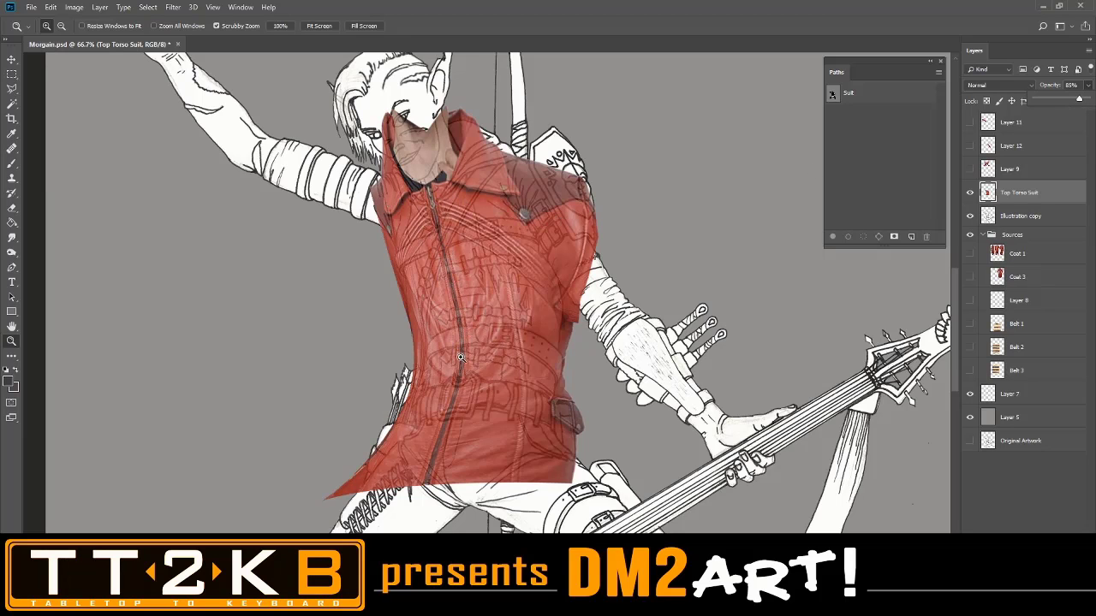
click(970, 194)
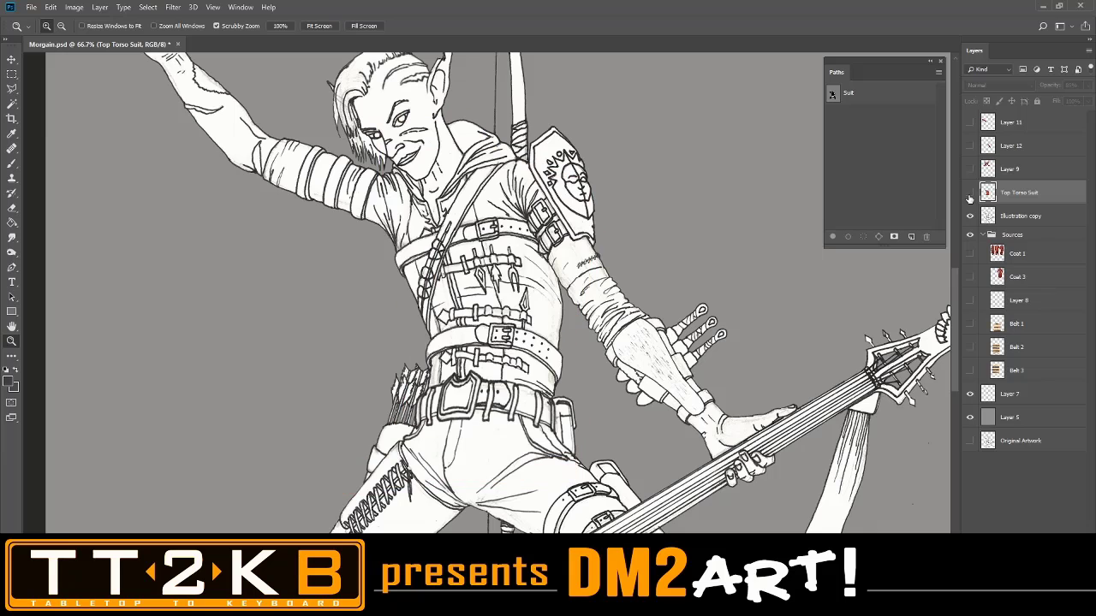
click(970, 193)
click(970, 193)
click(969, 194)
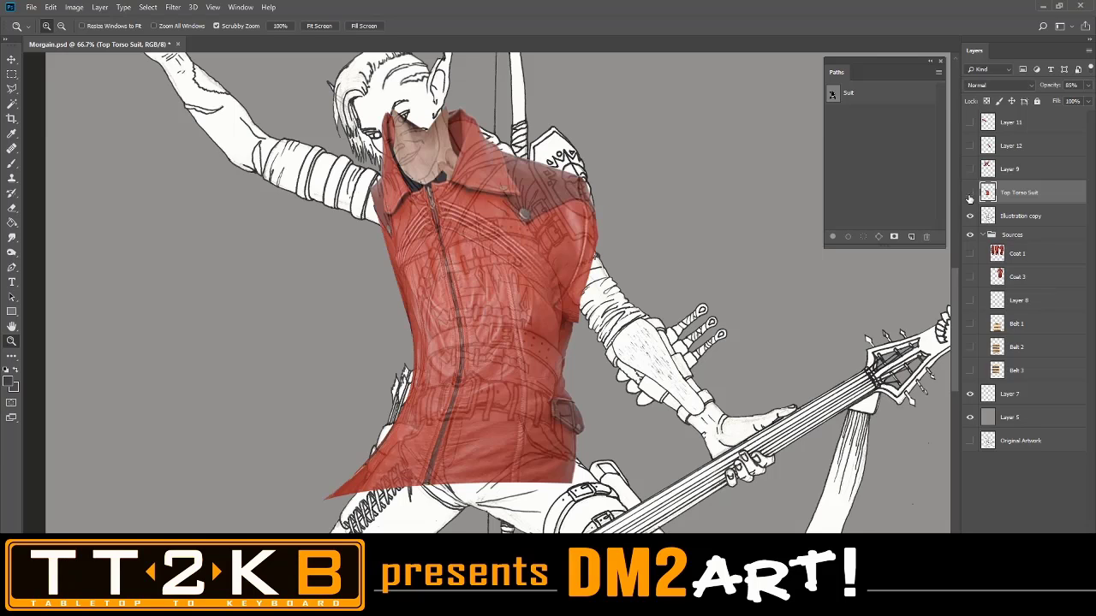
click(970, 193)
click(970, 193)
click(969, 193)
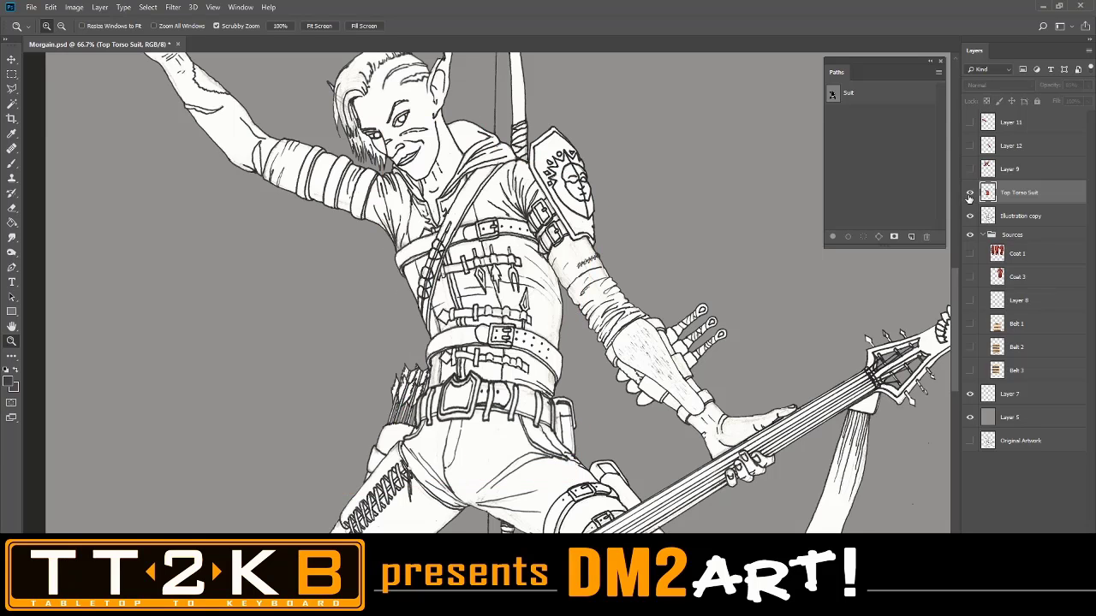
click(970, 193)
click(970, 193)
click(969, 193)
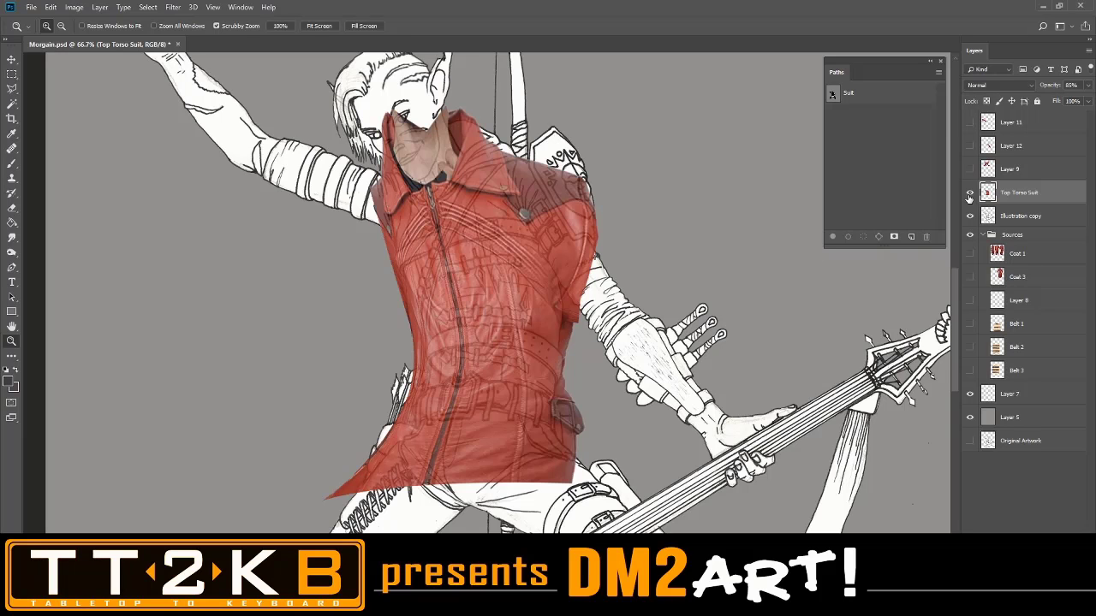
click(970, 193)
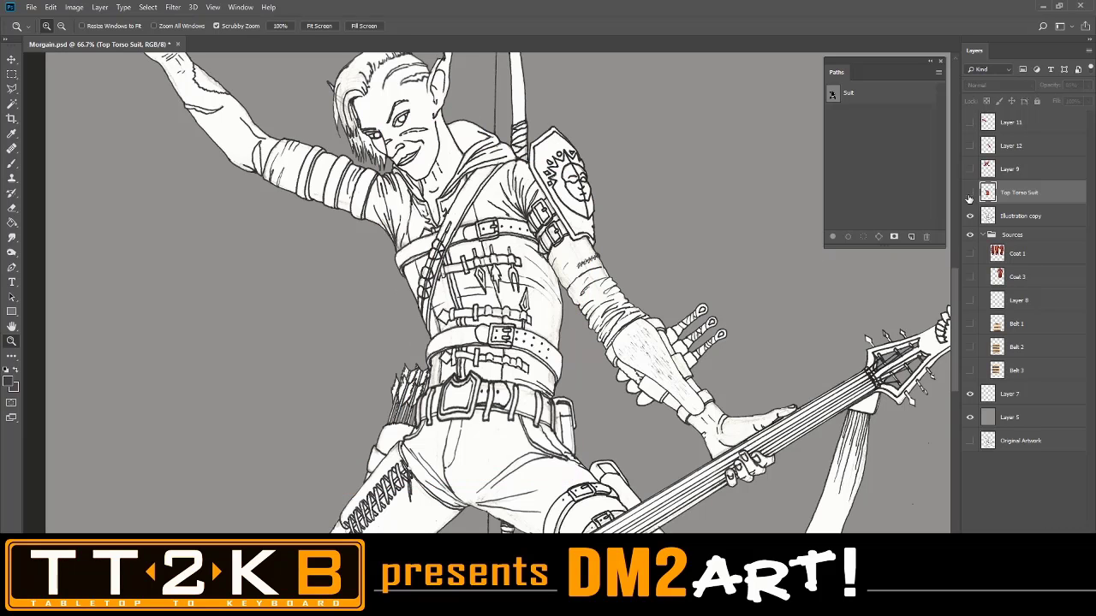
click(970, 194)
click(970, 193)
click(969, 198)
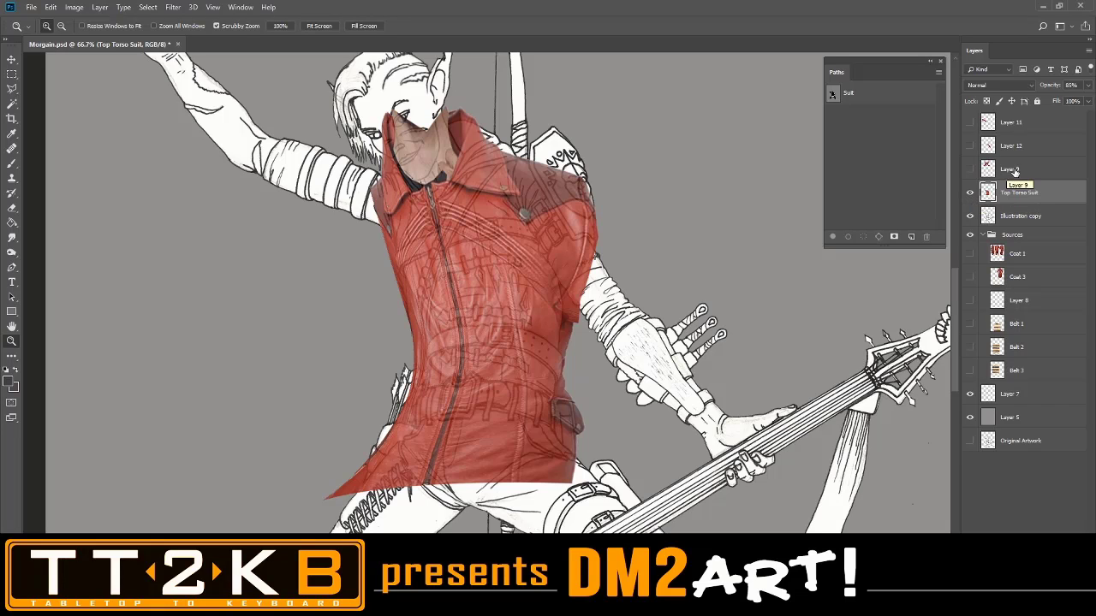
Set the Top Torso Suit layer's opacity to 100% and load the Suit path as a new selection with 0 feather
click(1087, 85)
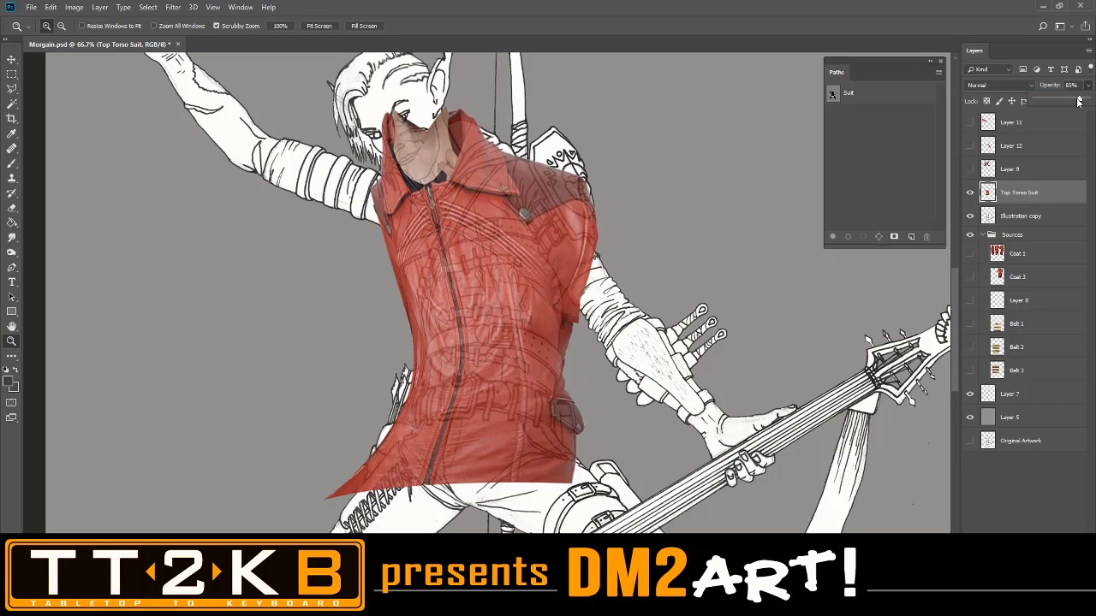
drag(1078, 101, 1087, 100)
click(861, 96)
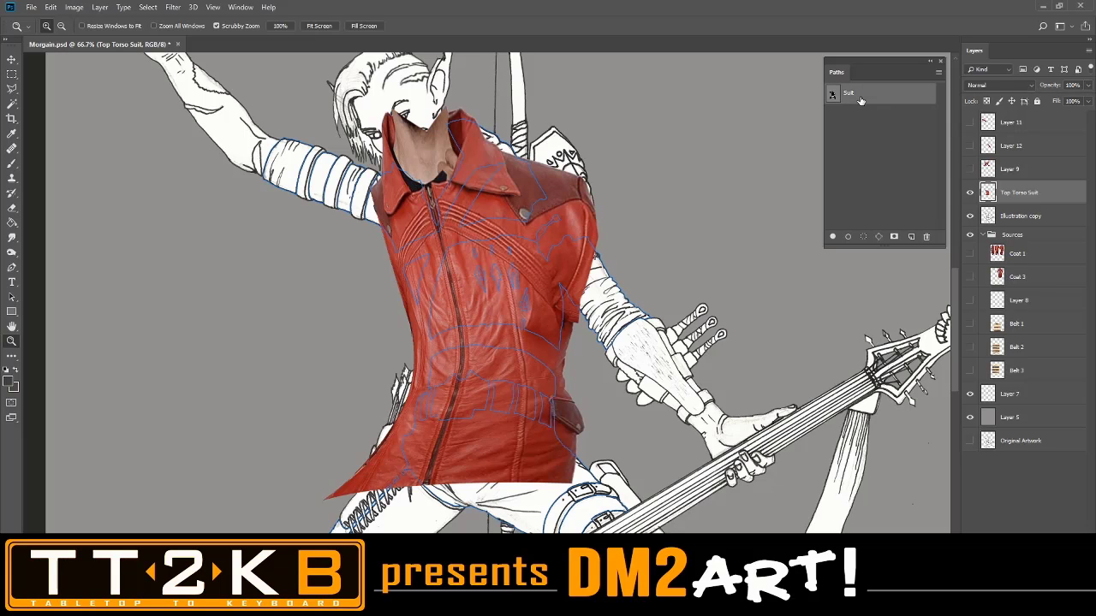
right_click(860, 96)
click(880, 130)
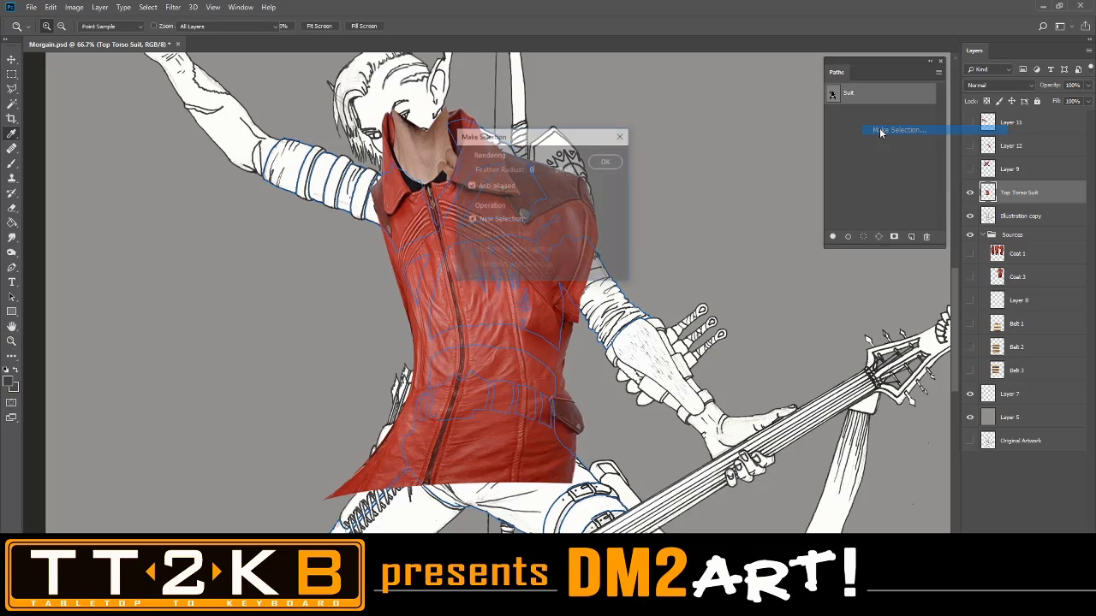
click(606, 162)
key(z)
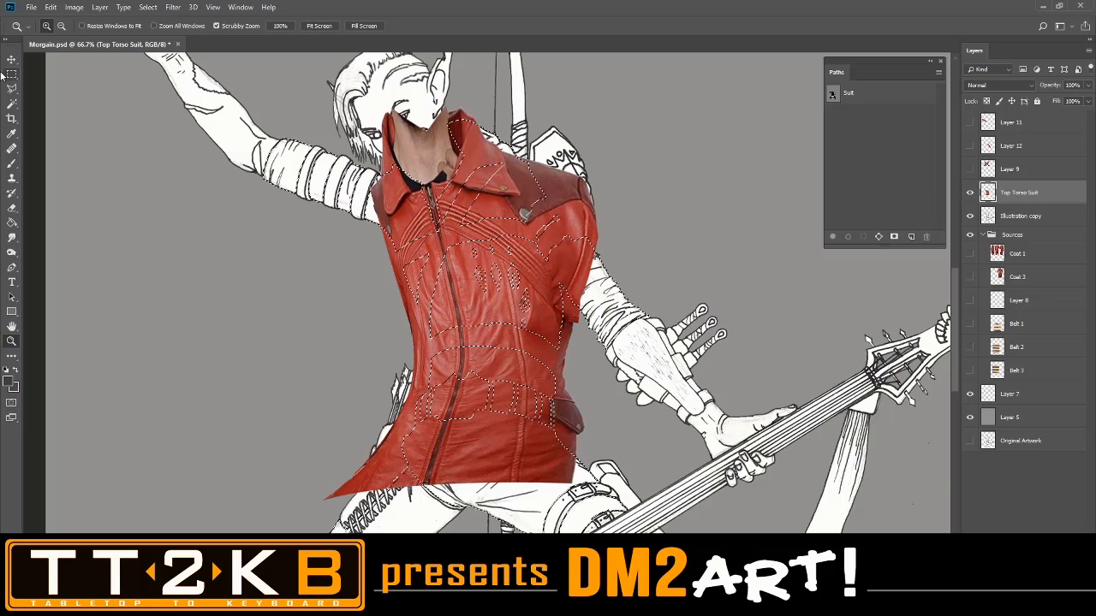
Copy the jacket area inside the suit selection to a new layer with Layer Via Copy
key(v)
right_click(445, 266)
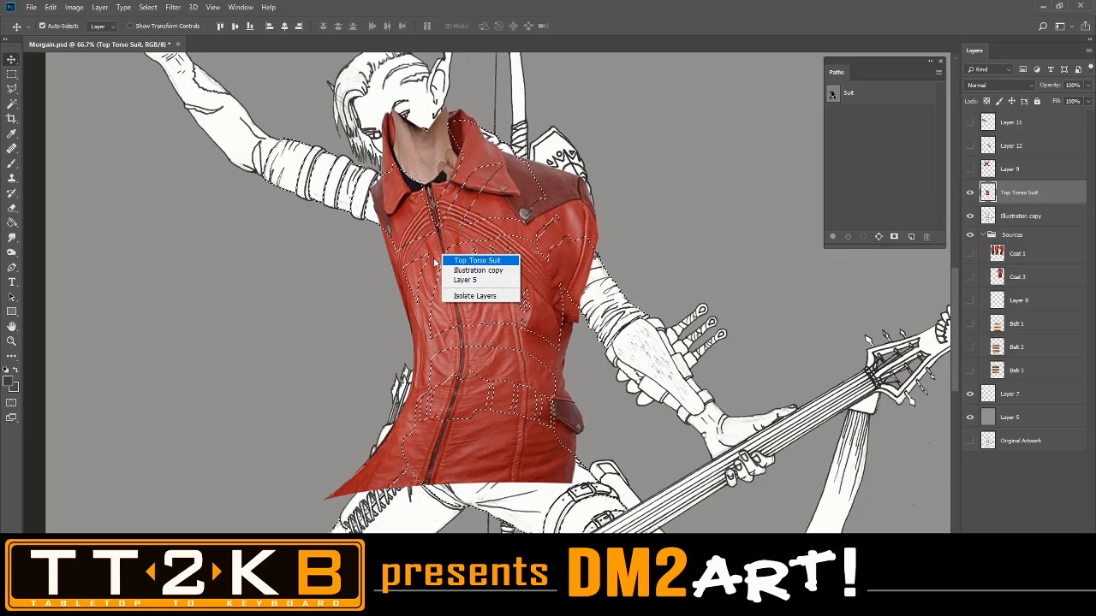
click(12, 102)
click(12, 89)
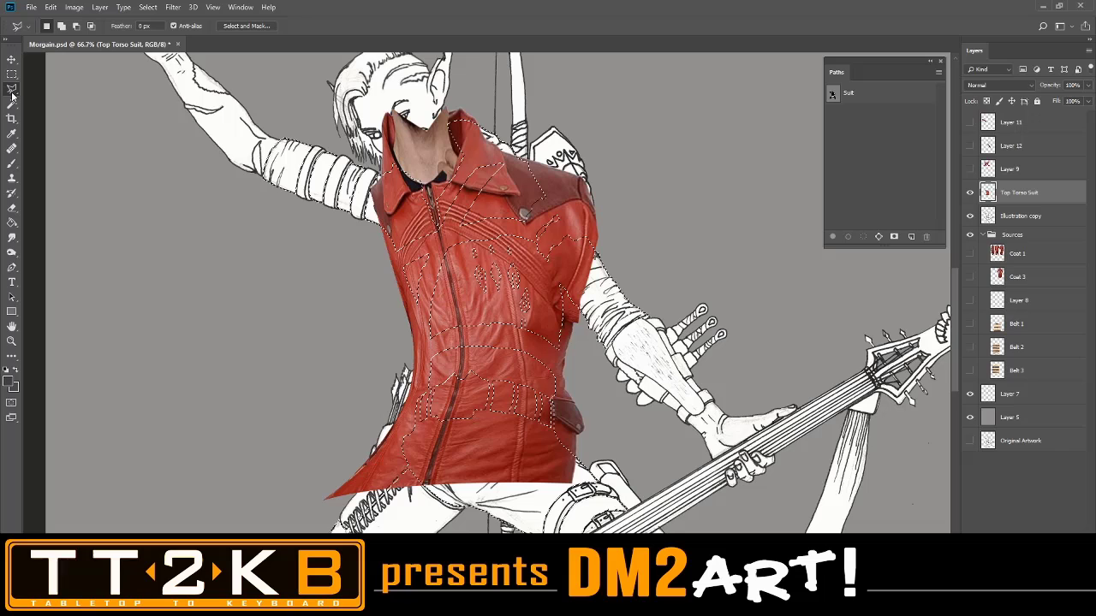
right_click(497, 296)
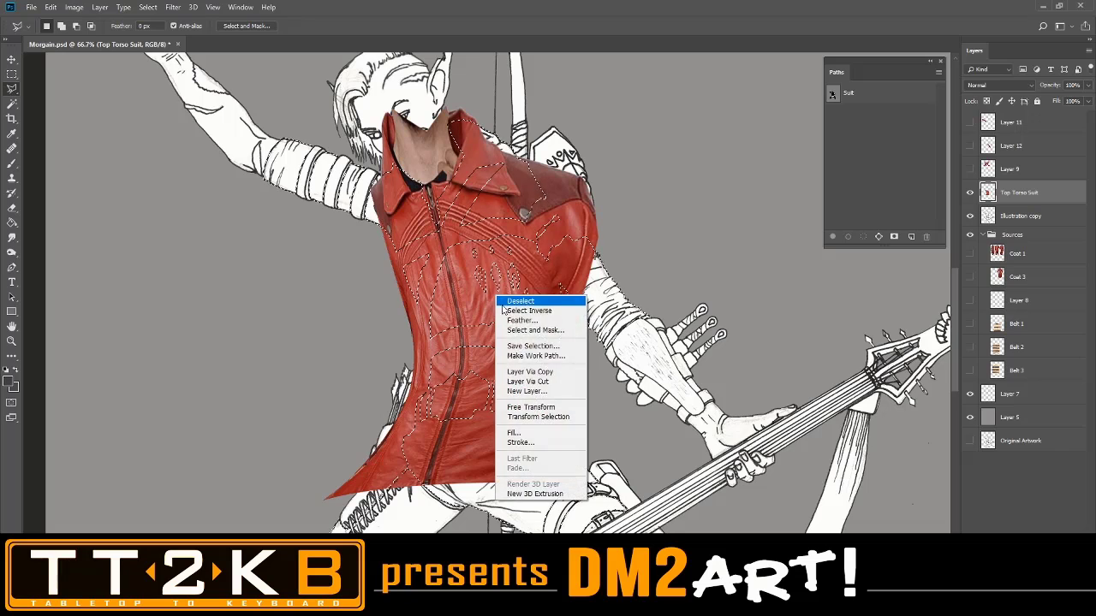
click(538, 373)
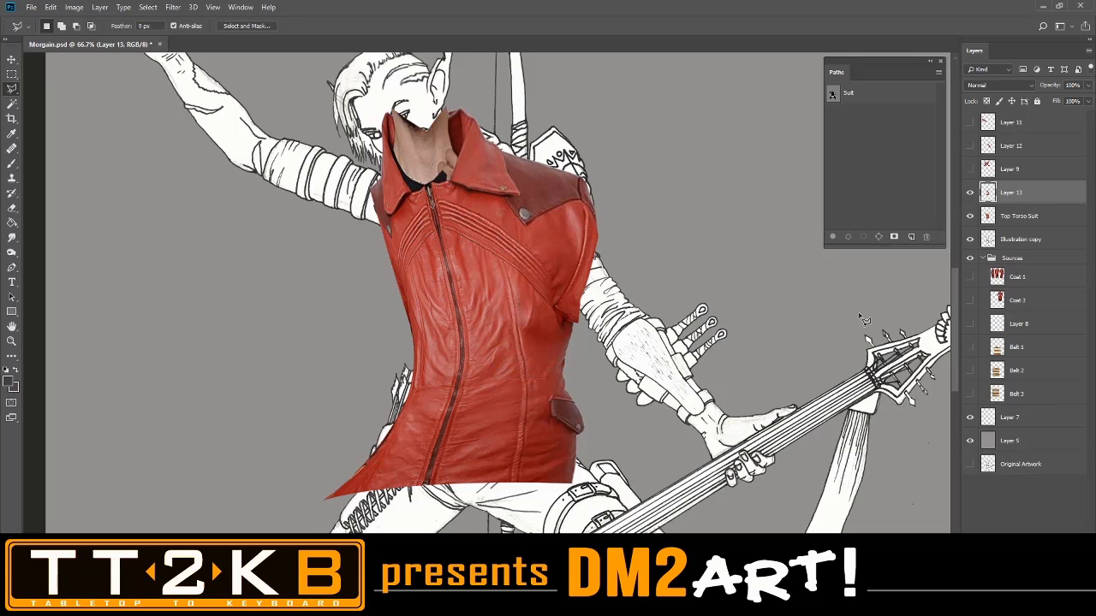
Hide the Top Torso Suit layer and set the copied jacket layer's blend mode to Multiply
click(968, 222)
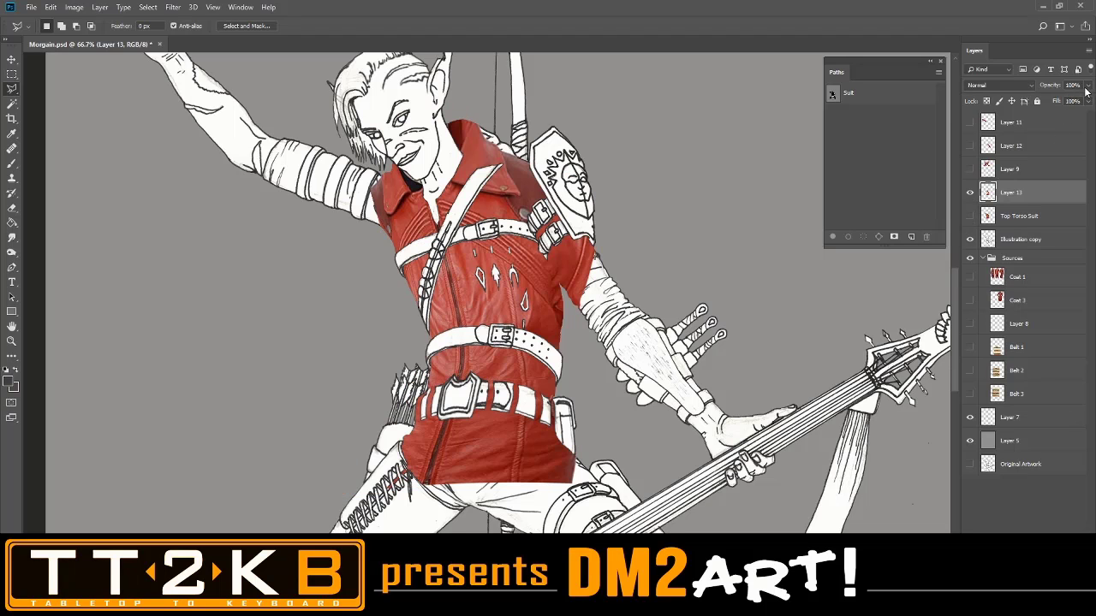
click(1015, 85)
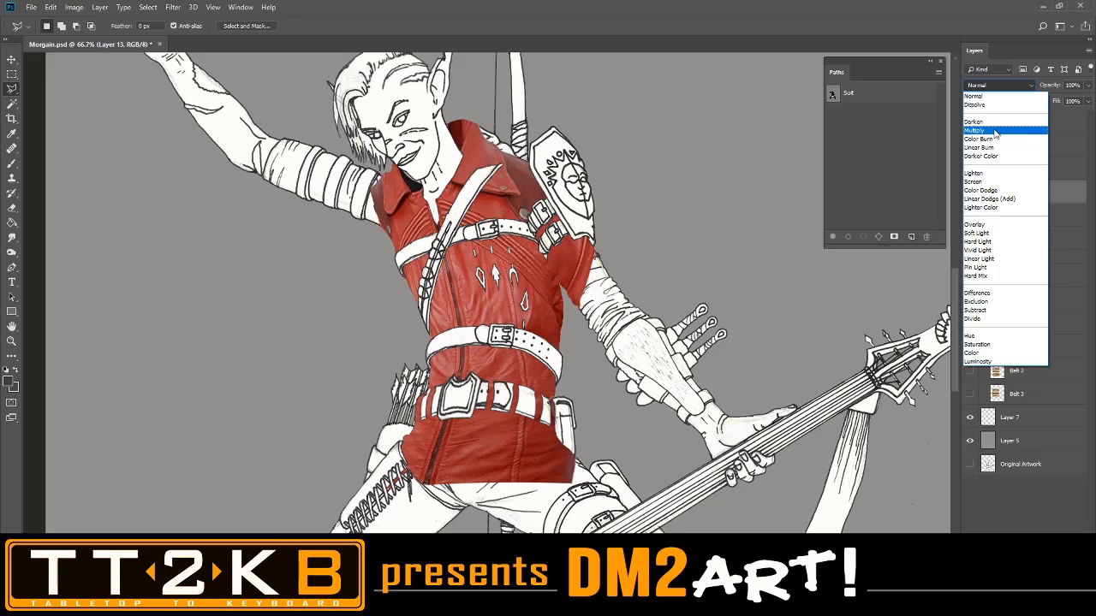
click(993, 129)
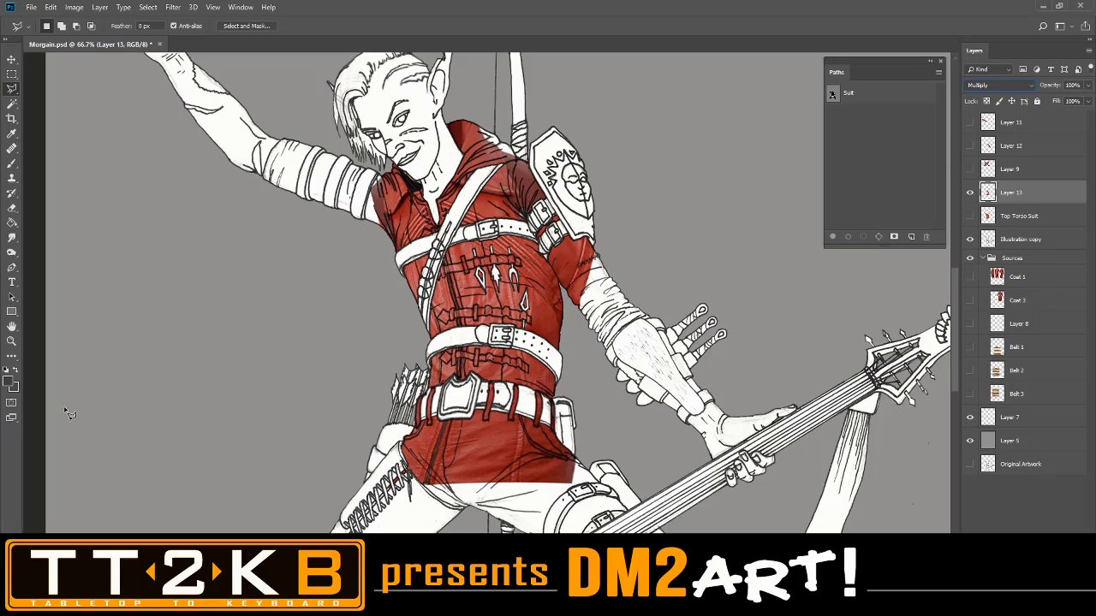
Outline the red leather below the waist belt with the Polygonal Lasso, following the belt loops, then delete it and deselect
click(12, 343)
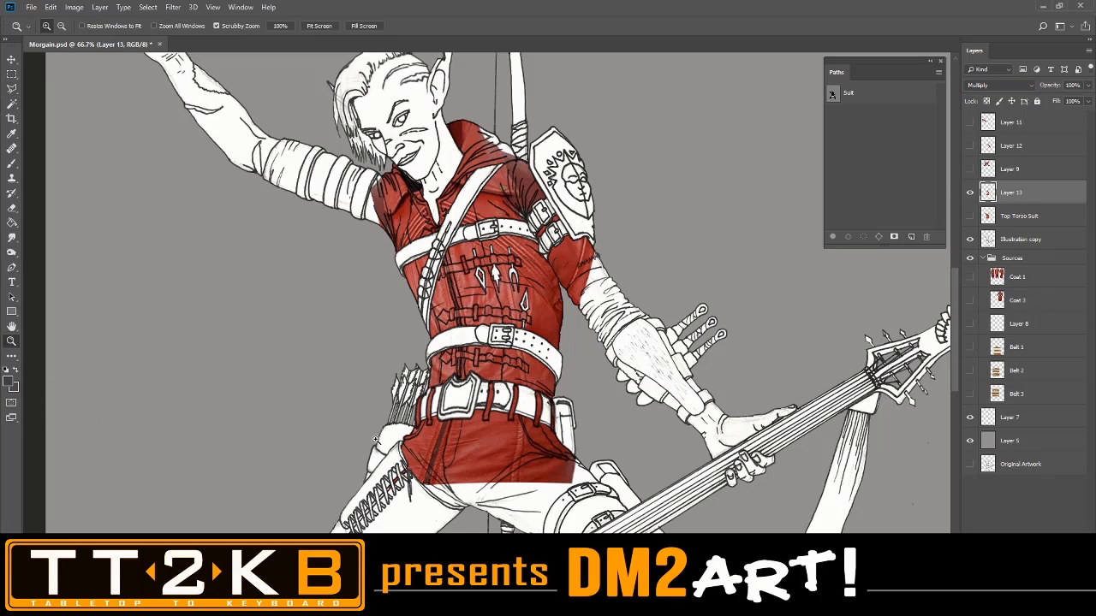
click(465, 414)
click(467, 411)
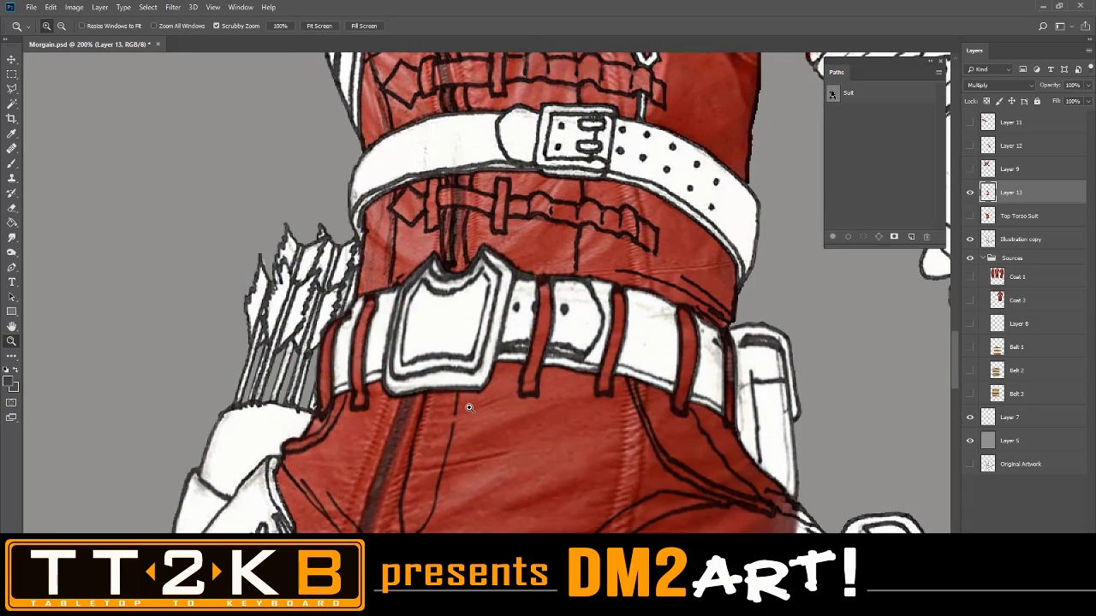
alt+click(541, 370)
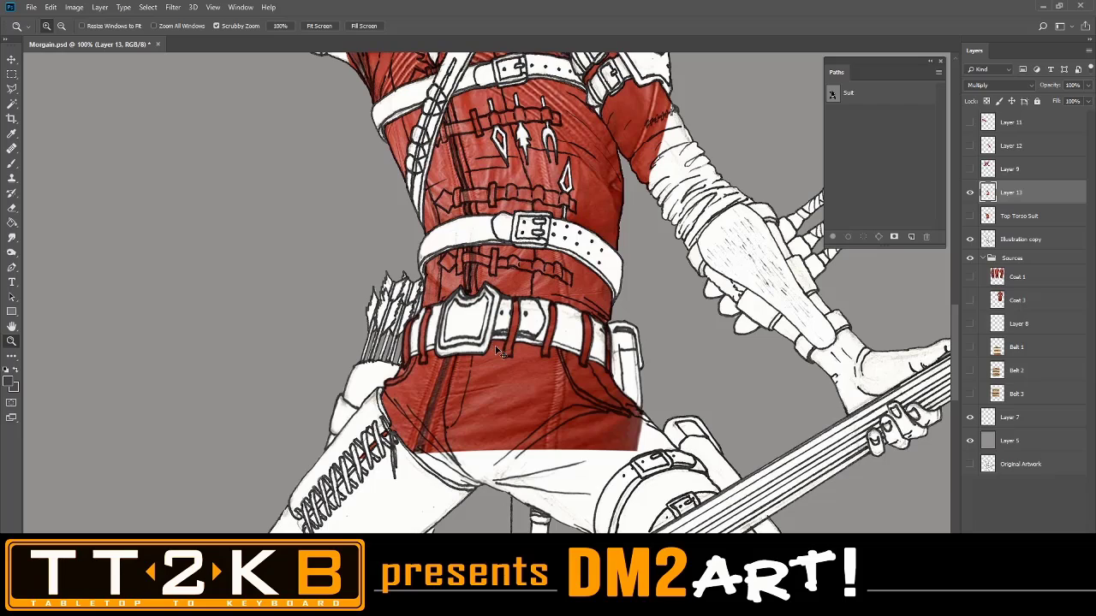
click(496, 351)
drag(578, 384, 570, 302)
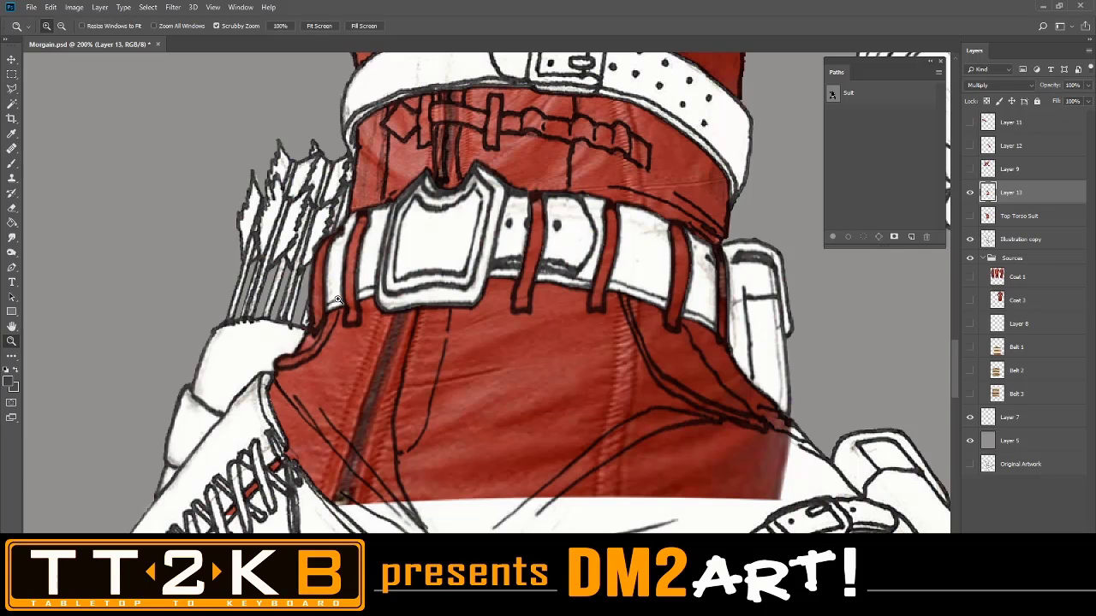
click(11, 88)
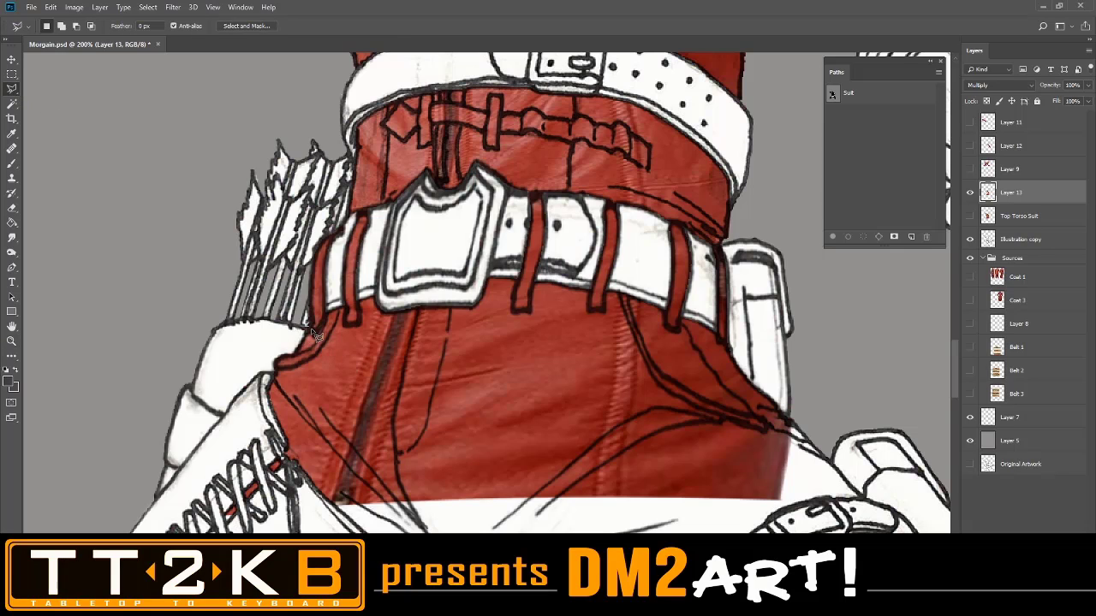
click(310, 324)
click(316, 333)
click(329, 301)
click(357, 323)
click(357, 299)
click(532, 275)
click(590, 285)
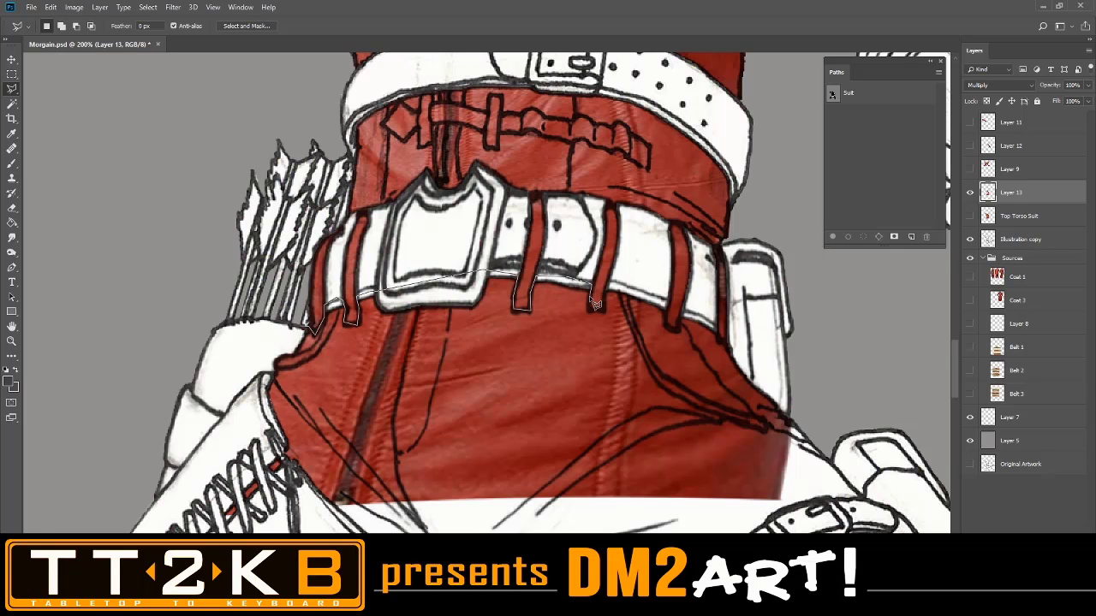
click(589, 310)
click(612, 290)
click(666, 307)
click(668, 327)
click(682, 323)
click(724, 344)
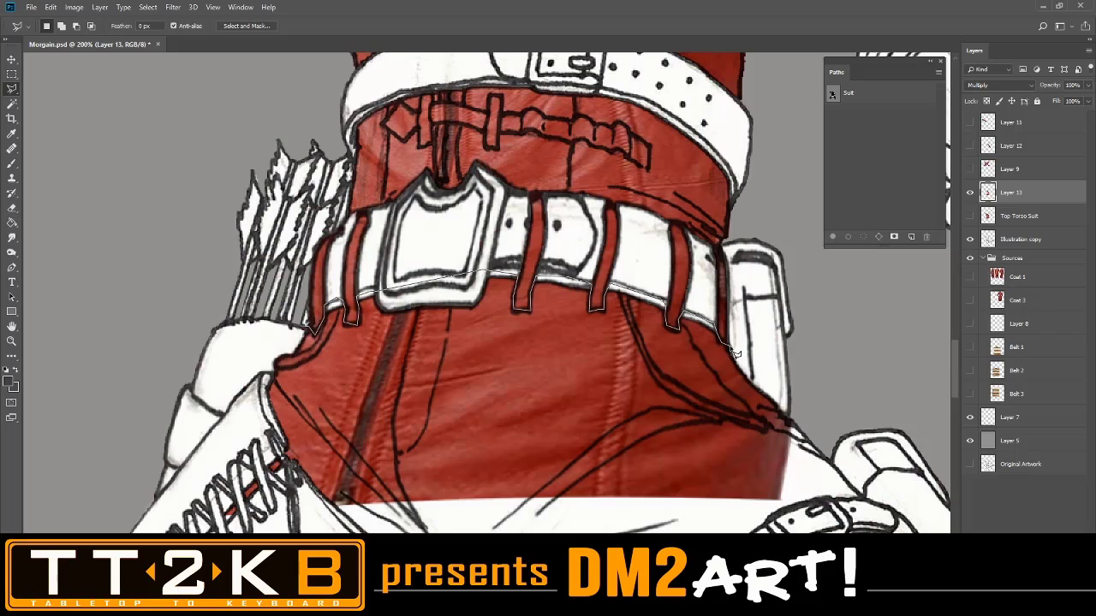
click(829, 425)
click(120, 453)
click(235, 333)
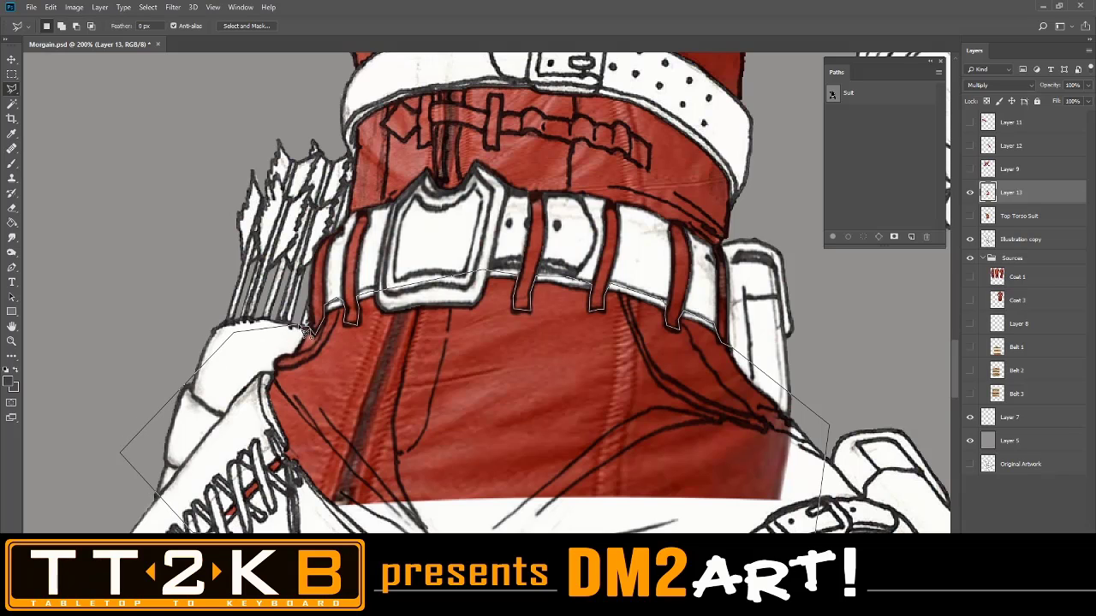
click(306, 332)
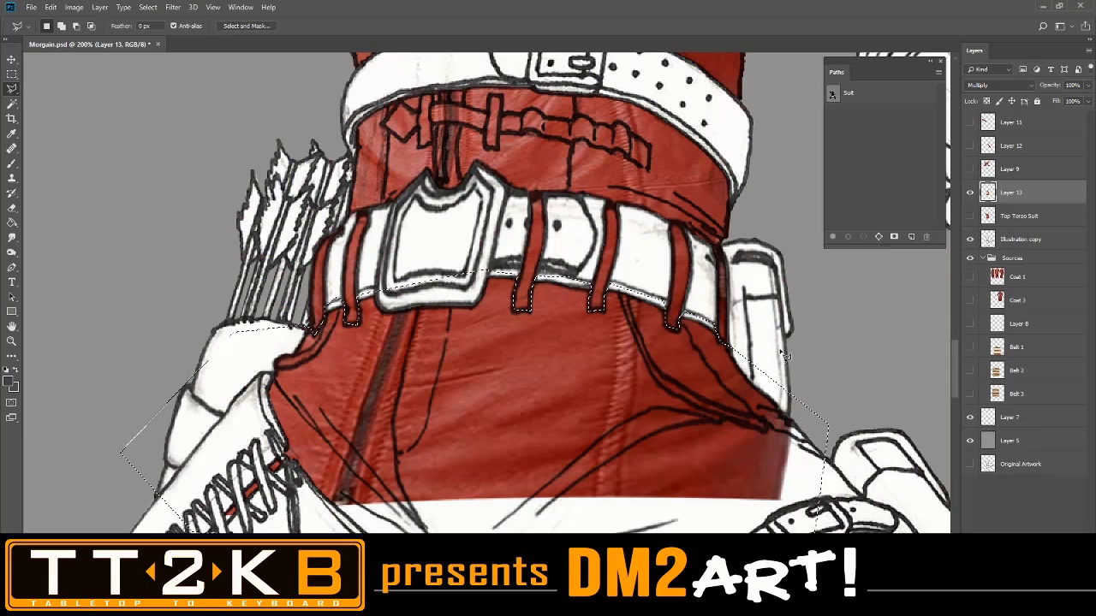
key(Delete)
key(ctrl+d)
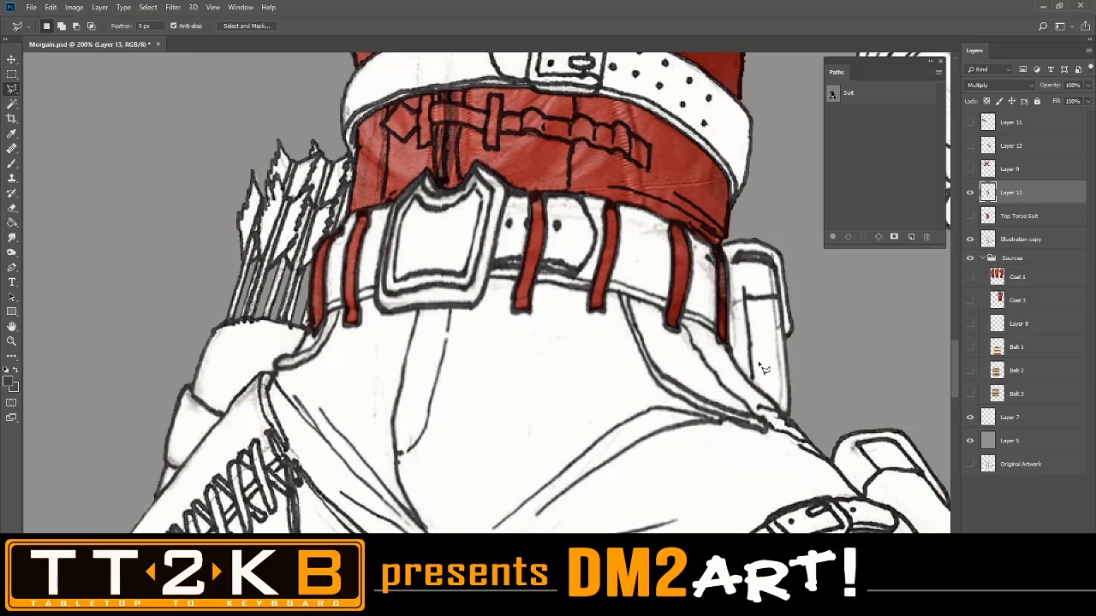
Examine how the jacket texture fits the line art from the waist belts up to the collar and shoulders
scroll(672, 265, up, 5)
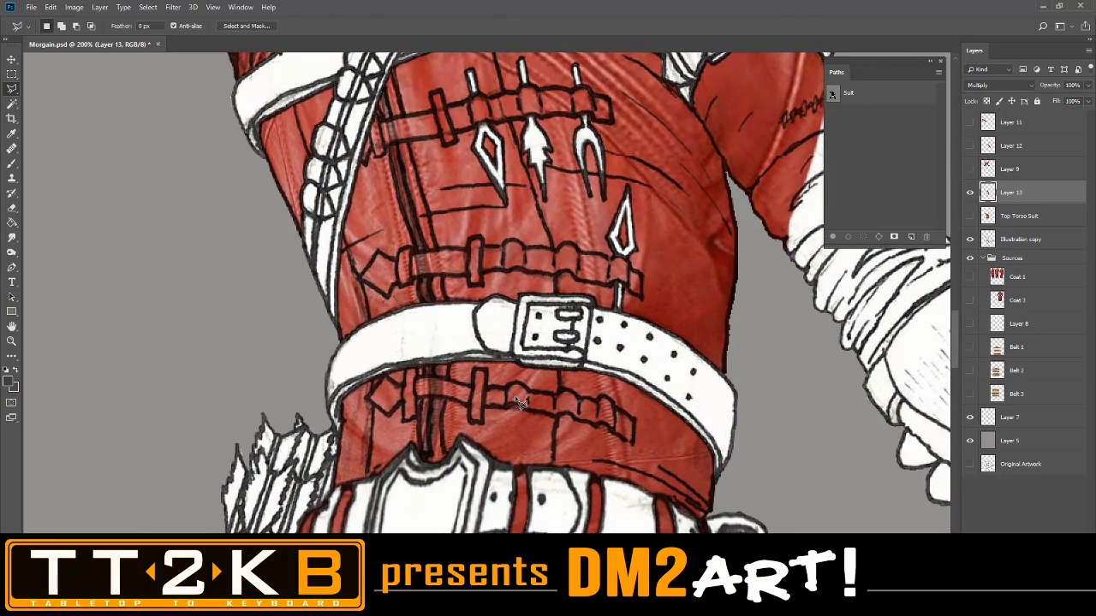
scroll(521, 402, up, 1)
drag(521, 402, 572, 328)
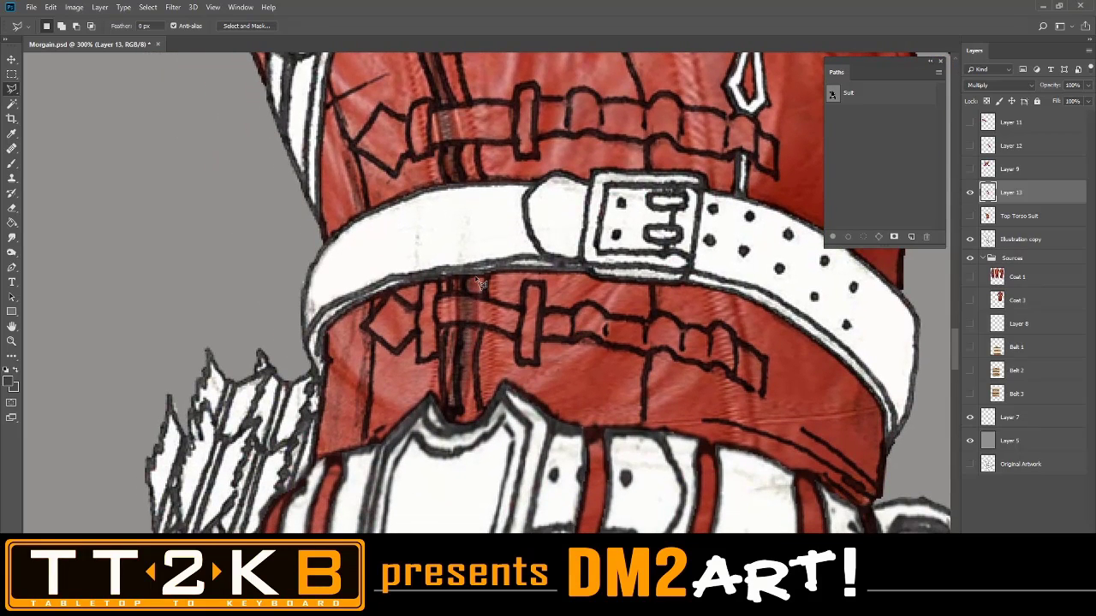
drag(524, 157, 541, 279)
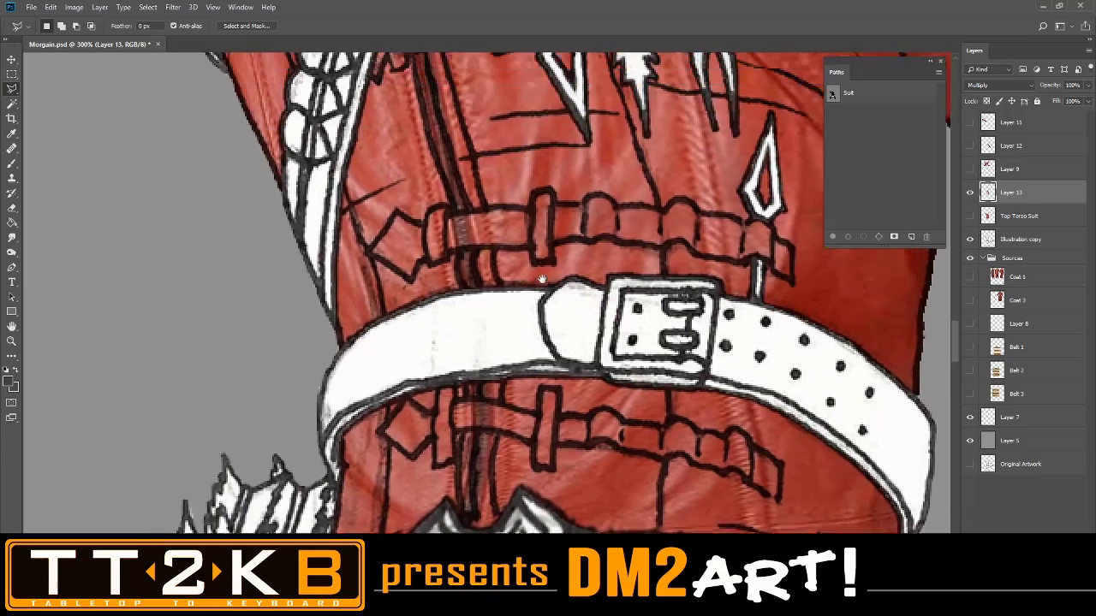
drag(468, 198, 506, 274)
mouse_move(470, 163)
mouse_down()
mouse_move(495, 214)
mouse_move(489, 229)
mouse_move(479, 156)
mouse_move(520, 395)
mouse_move(554, 415)
mouse_move(615, 529)
mouse_up()
mouse_move(480, 333)
mouse_down()
mouse_move(497, 443)
mouse_move(493, 435)
mouse_up()
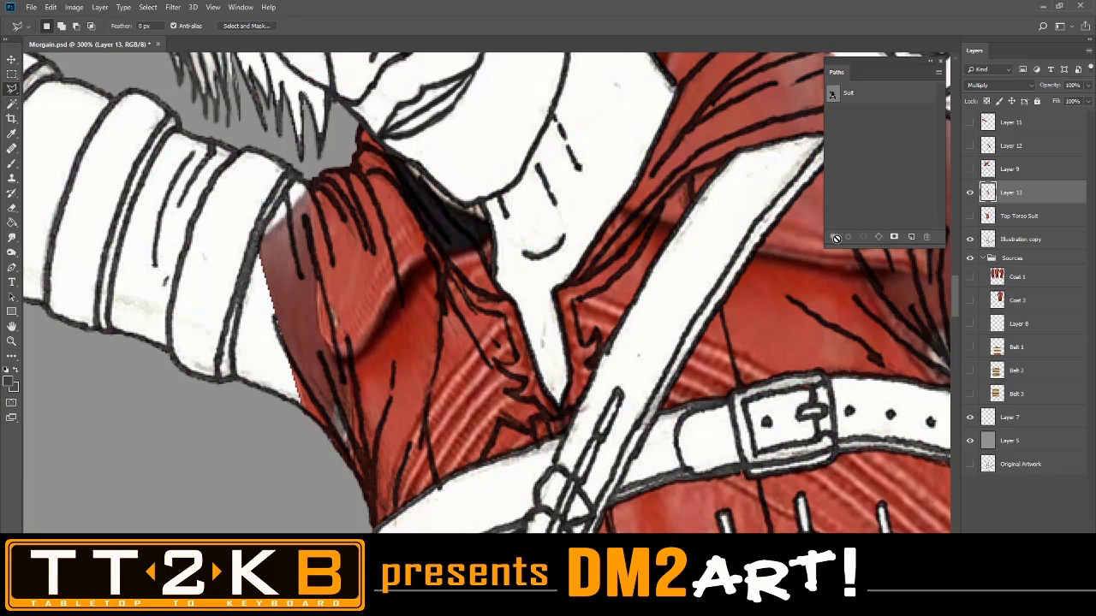
drag(804, 272, 528, 360)
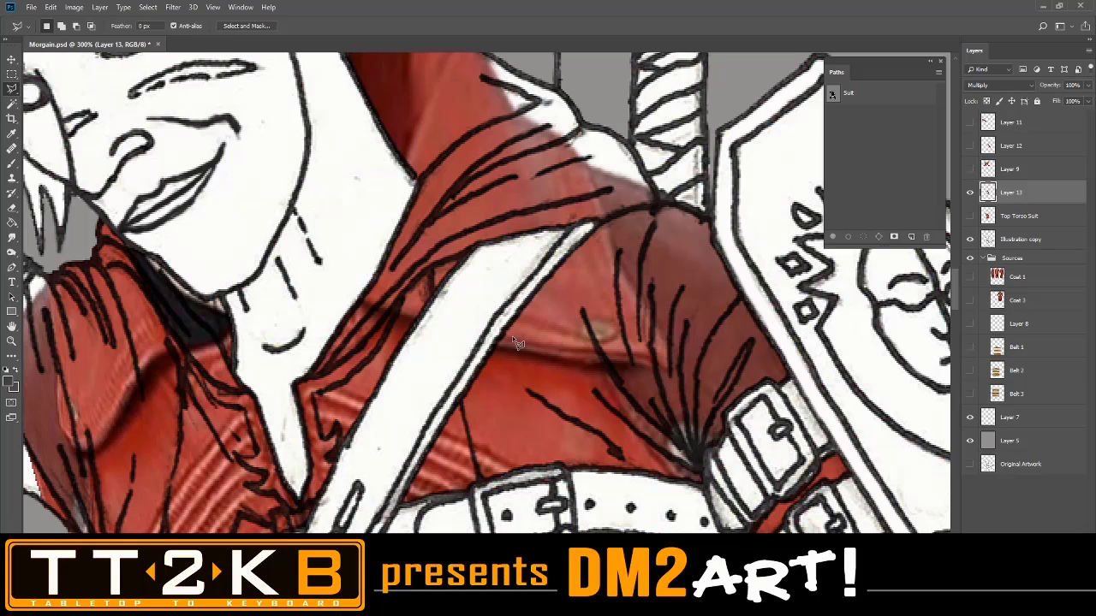
drag(462, 239, 588, 375)
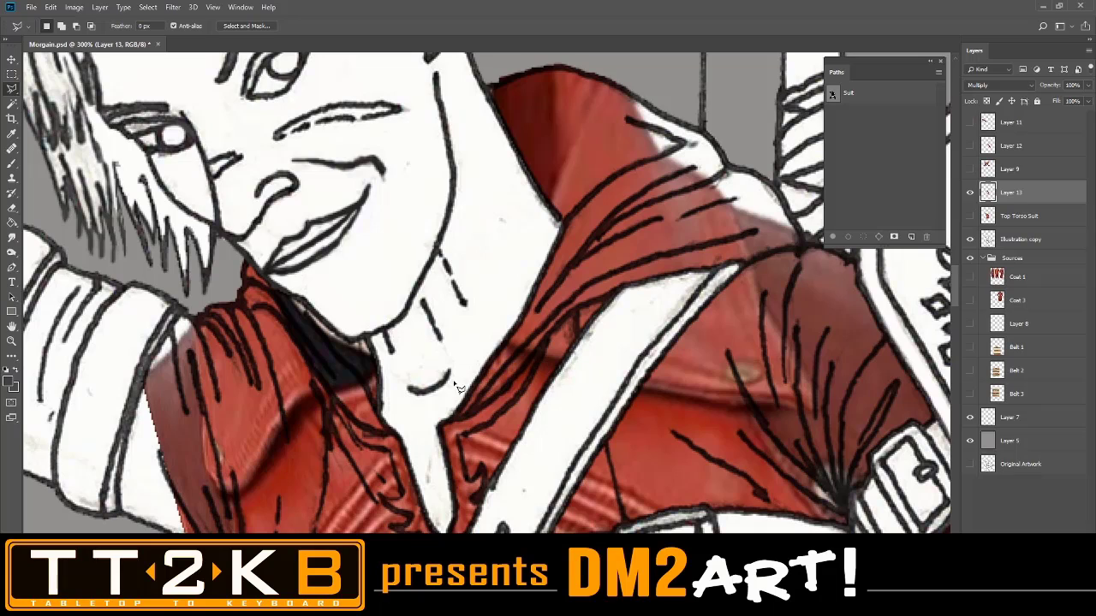
drag(433, 428, 478, 245)
drag(562, 421, 579, 262)
drag(591, 411, 600, 269)
drag(597, 384, 604, 404)
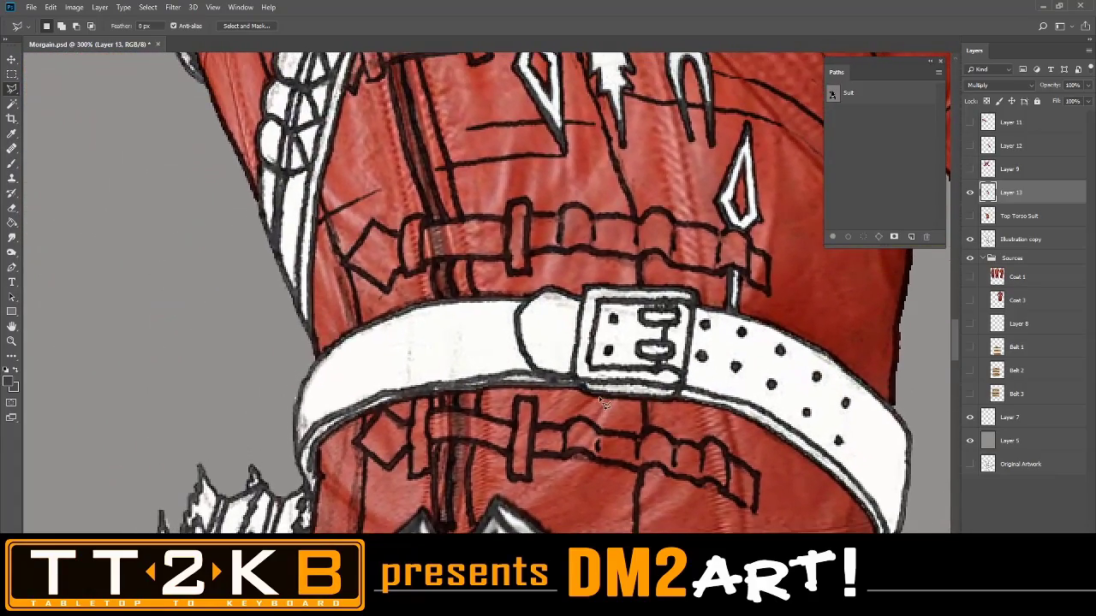
key(ctrl+minus)
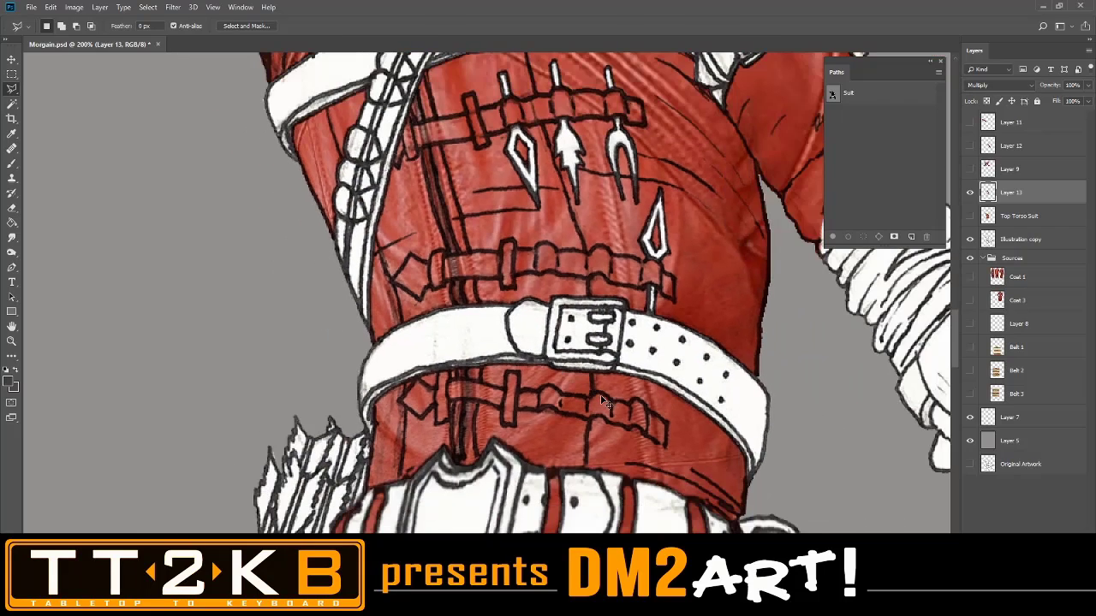
drag(557, 316, 600, 462)
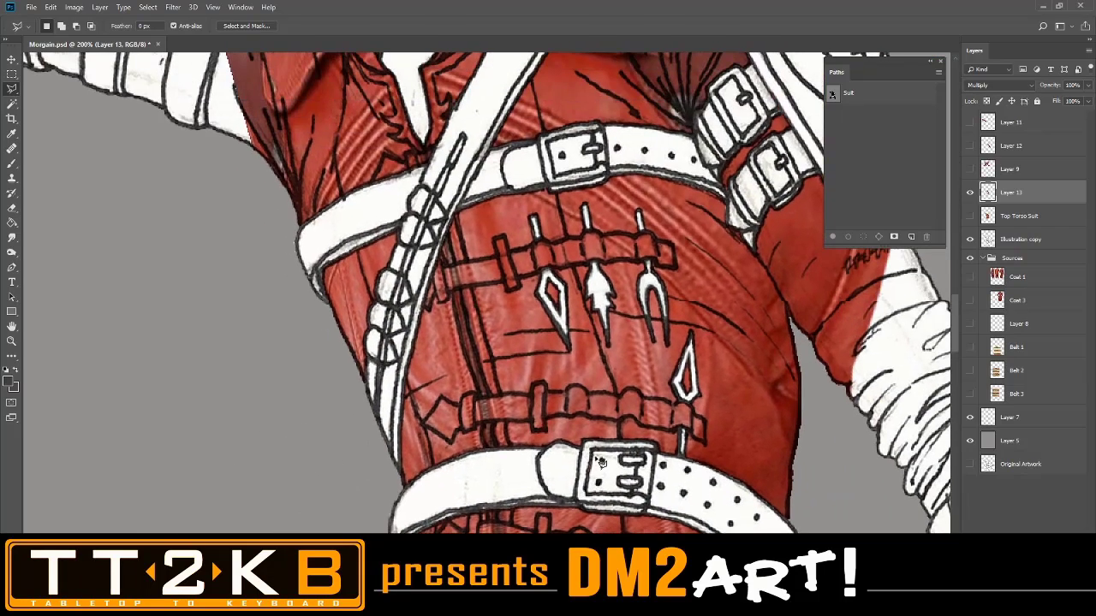
key(ctrl+minus)
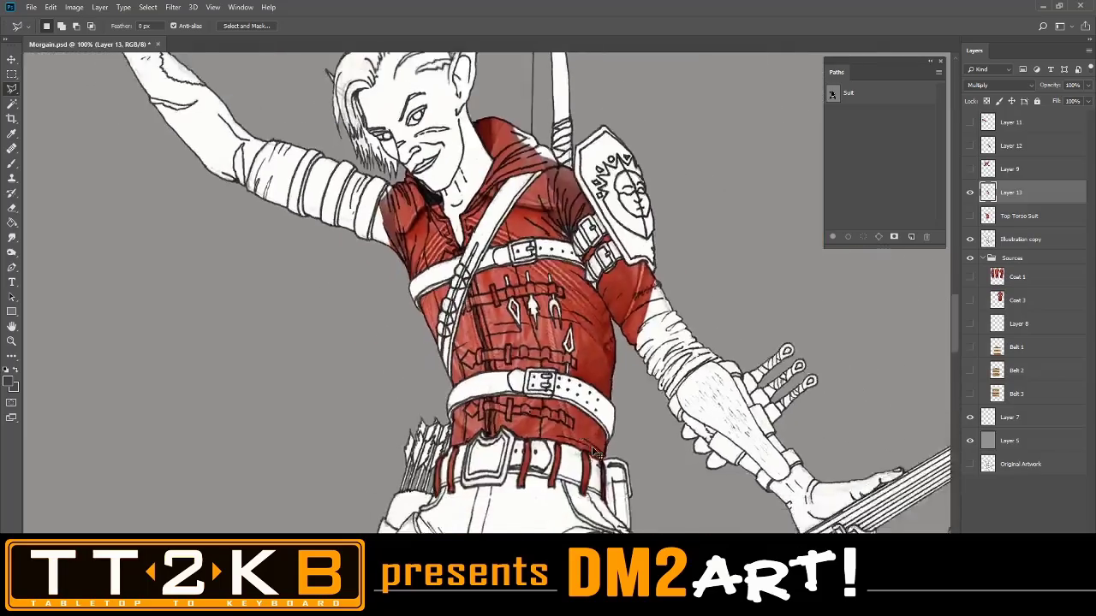
key(ctrl+minus)
key(ctrl+plus)
key(ctrl+plus)
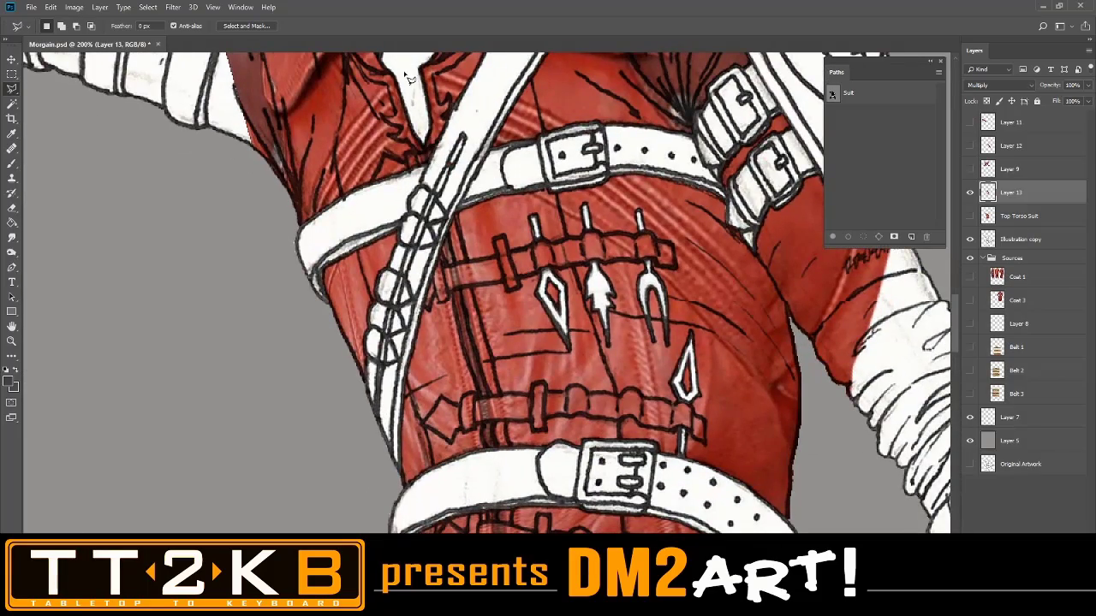
Open the Liquify filter on the jacket layer and use the Illustration copy layer as its backdrop
click(175, 7)
click(197, 98)
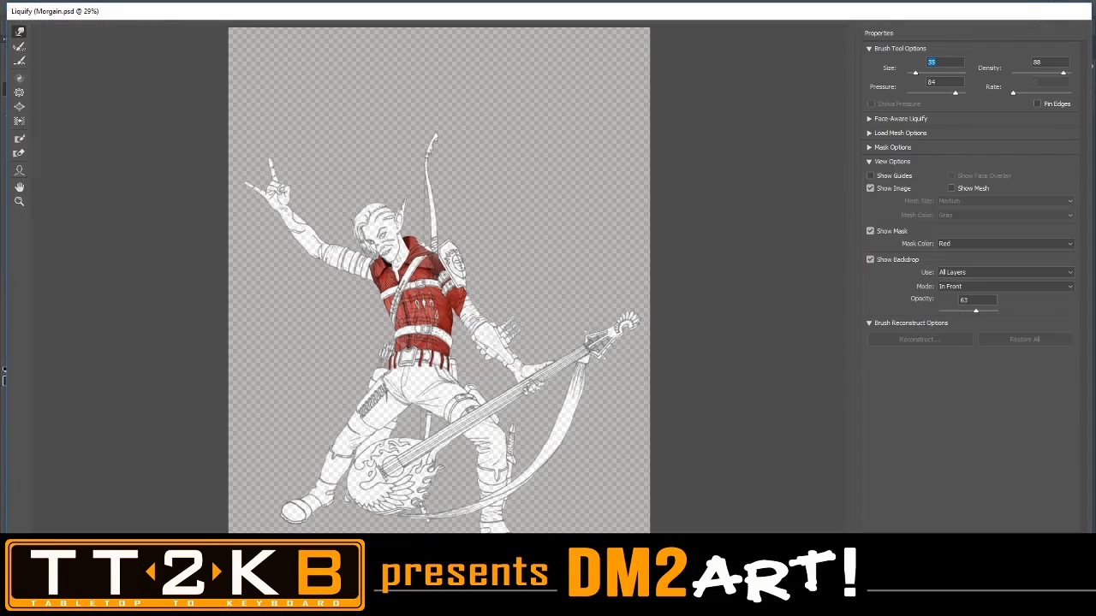
click(19, 201)
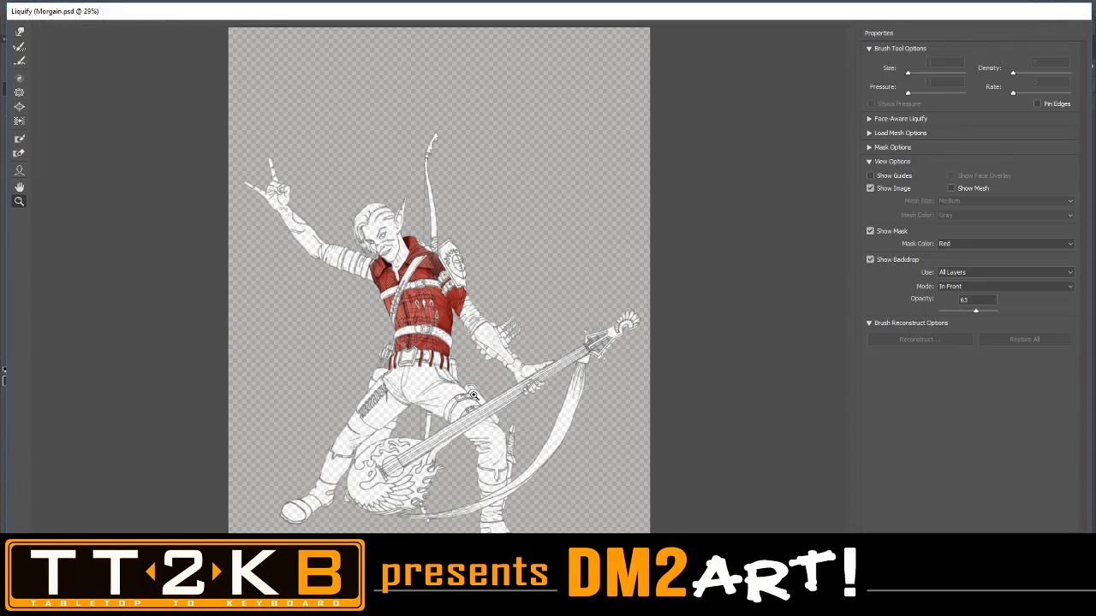
click(419, 343)
click(406, 315)
click(401, 299)
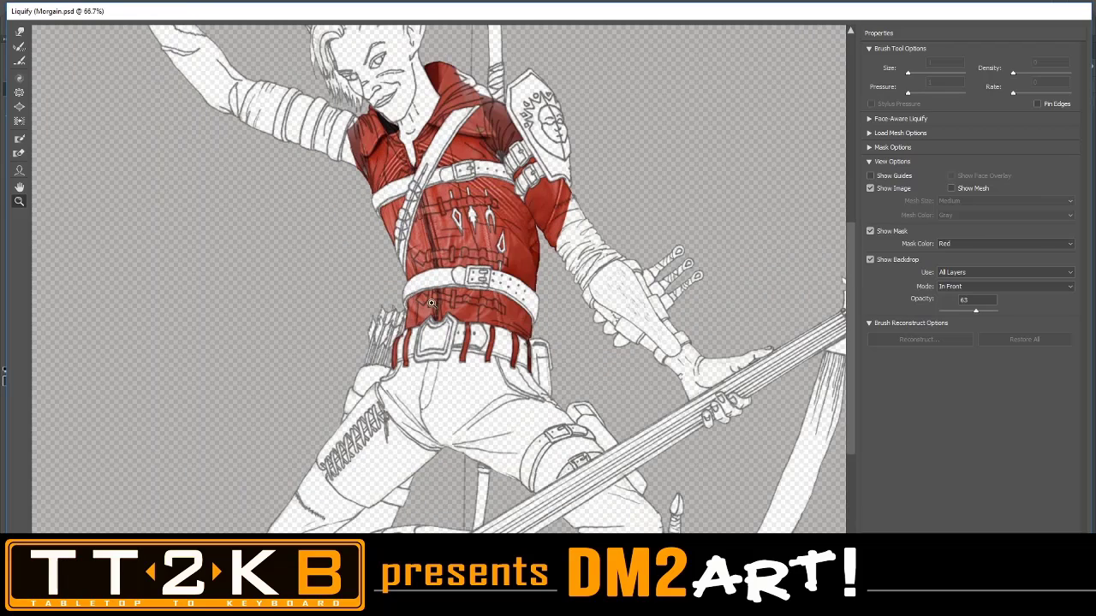
click(444, 315)
click(432, 308)
click(450, 285)
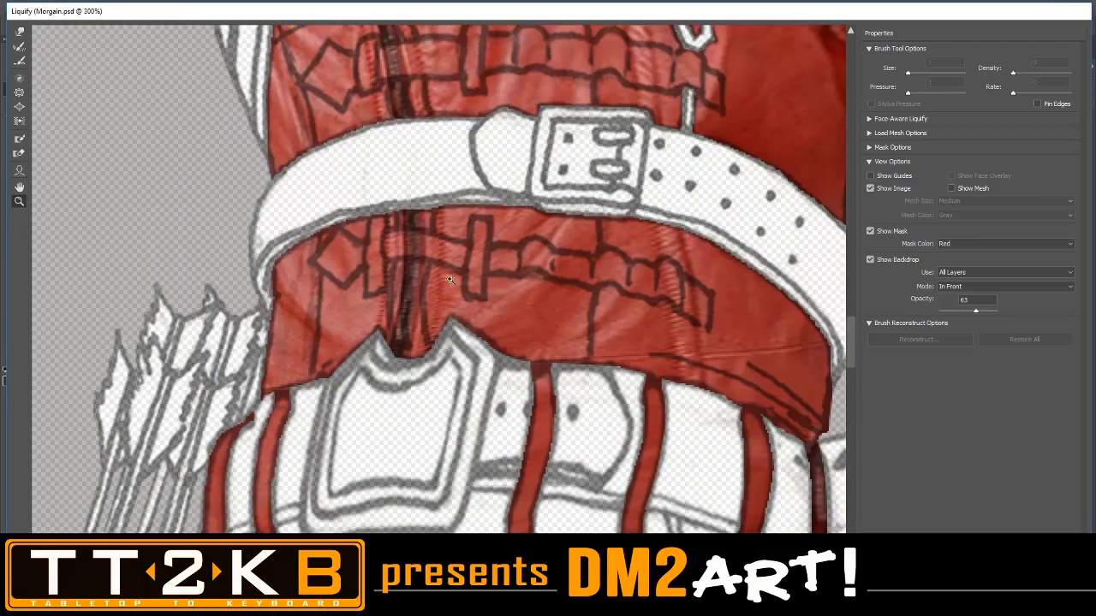
click(431, 286)
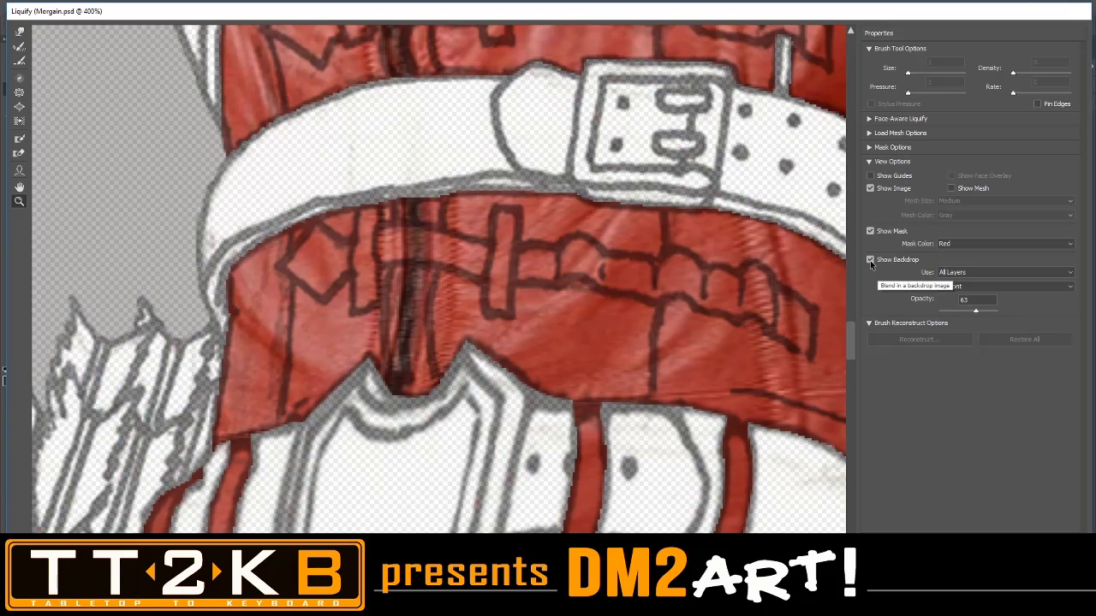
click(970, 272)
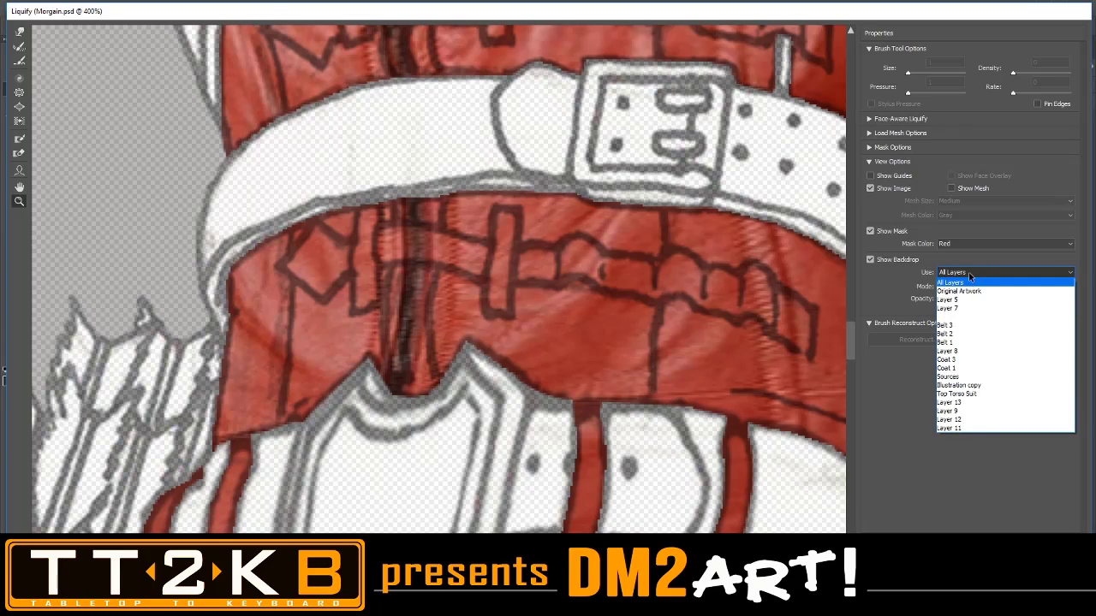
click(966, 385)
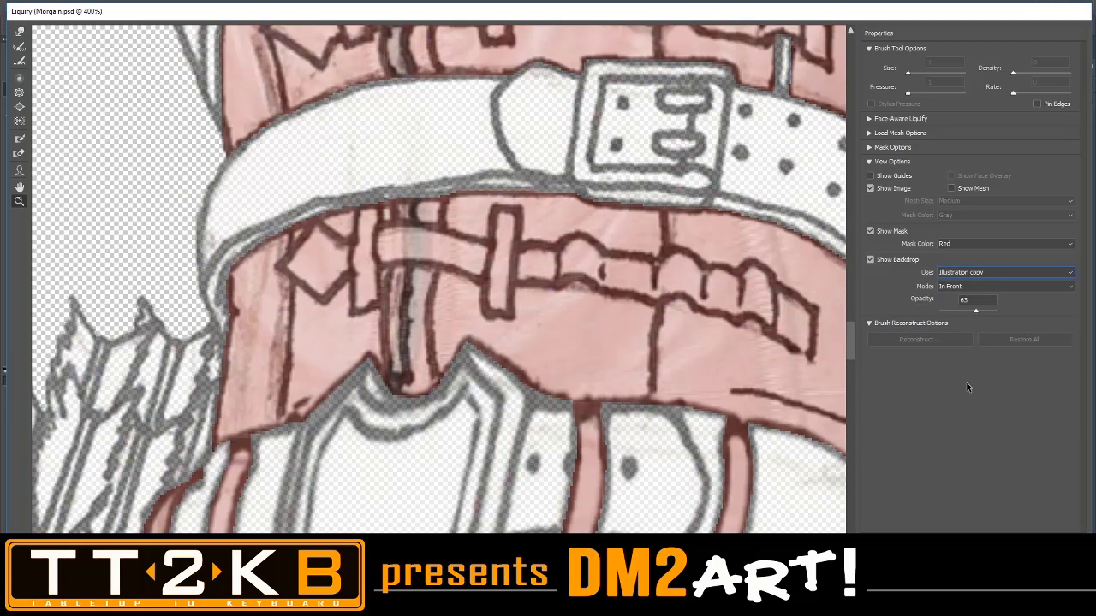
Set the Liquify backdrop's mode to Behind and its opacity to 67
click(973, 285)
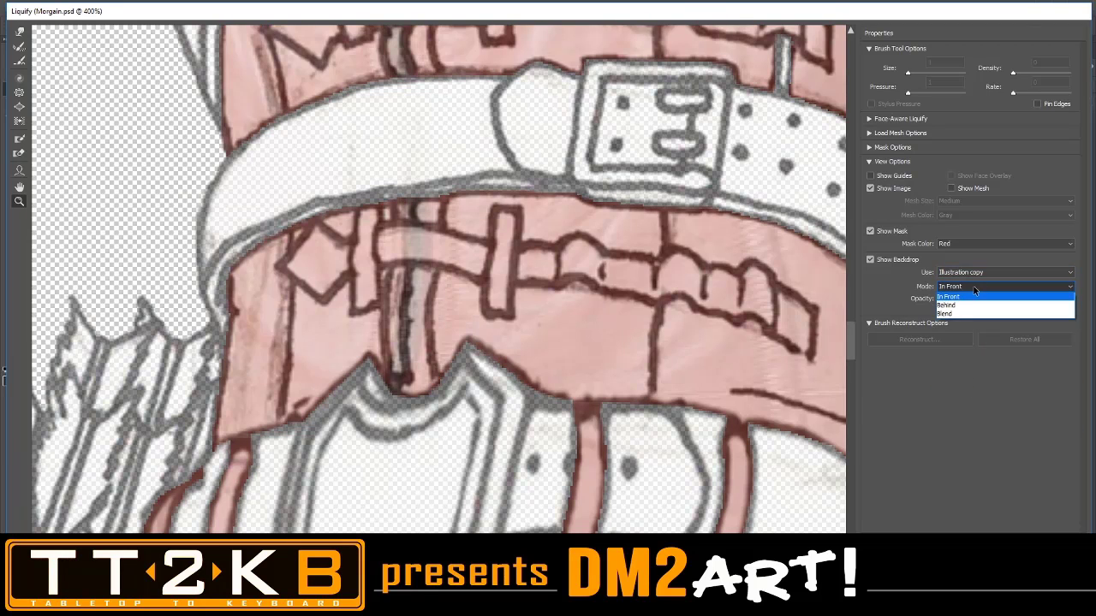
click(968, 306)
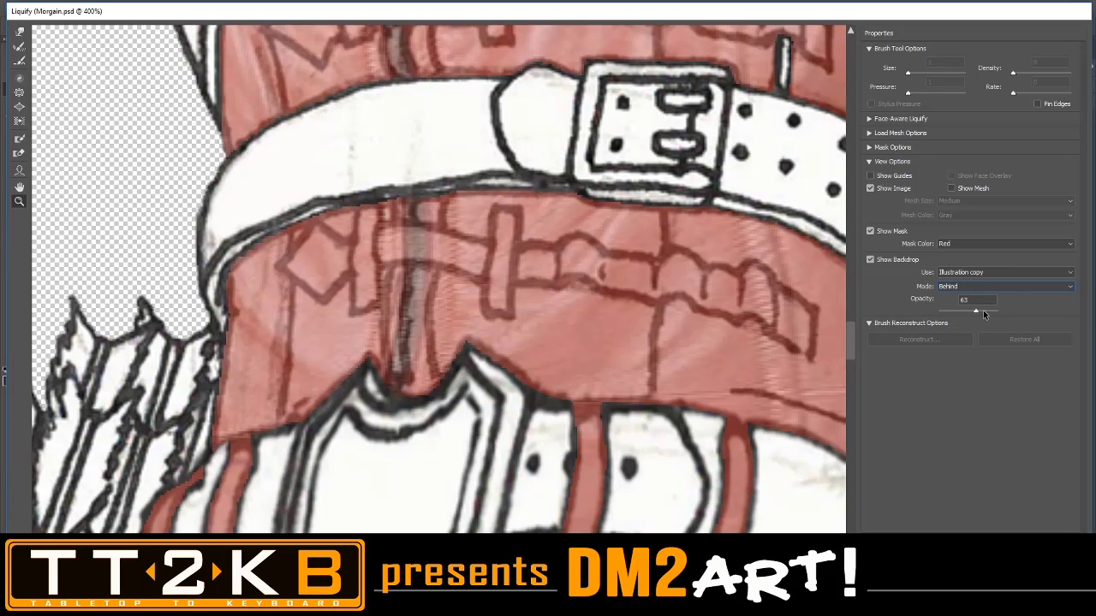
click(983, 310)
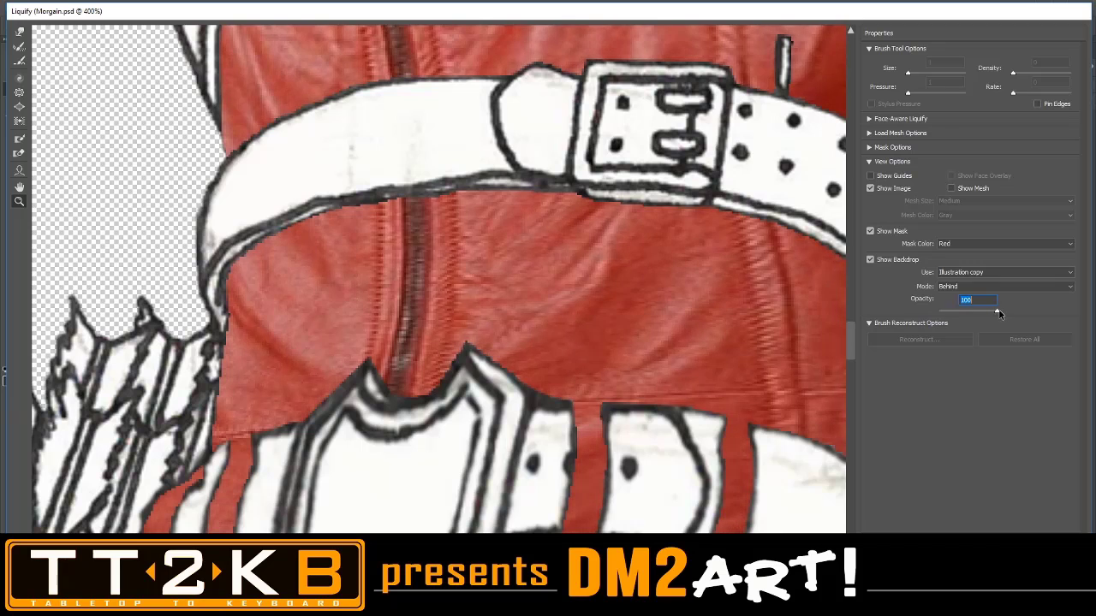
drag(987, 313, 981, 315)
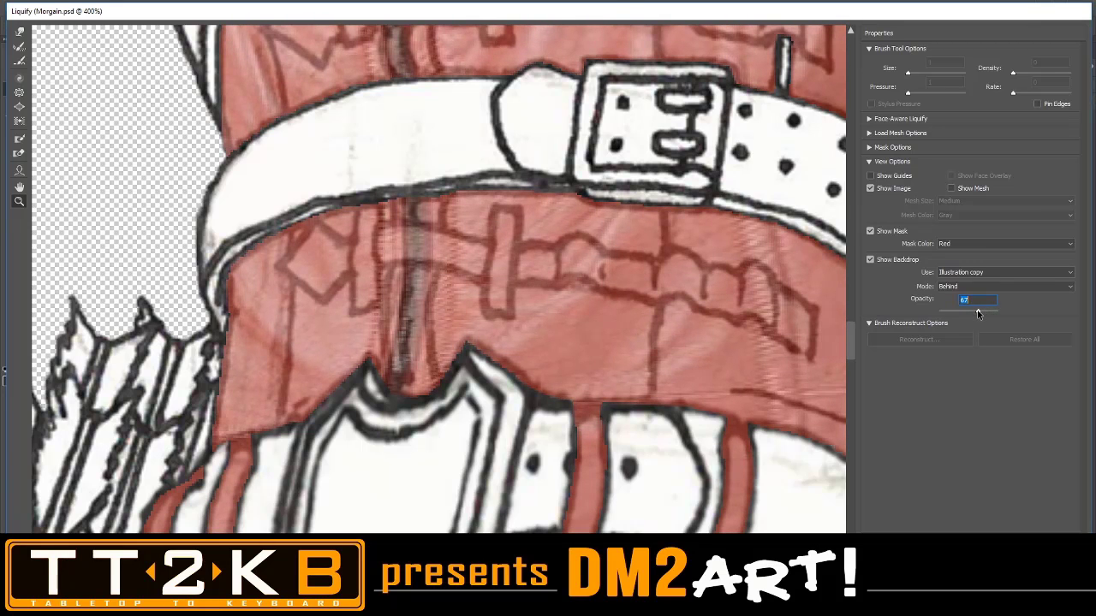
Push the jacket's dark zipper with the Forward Warp tool to follow the line-art opening from below the waist belt up to the chest strap
click(19, 32)
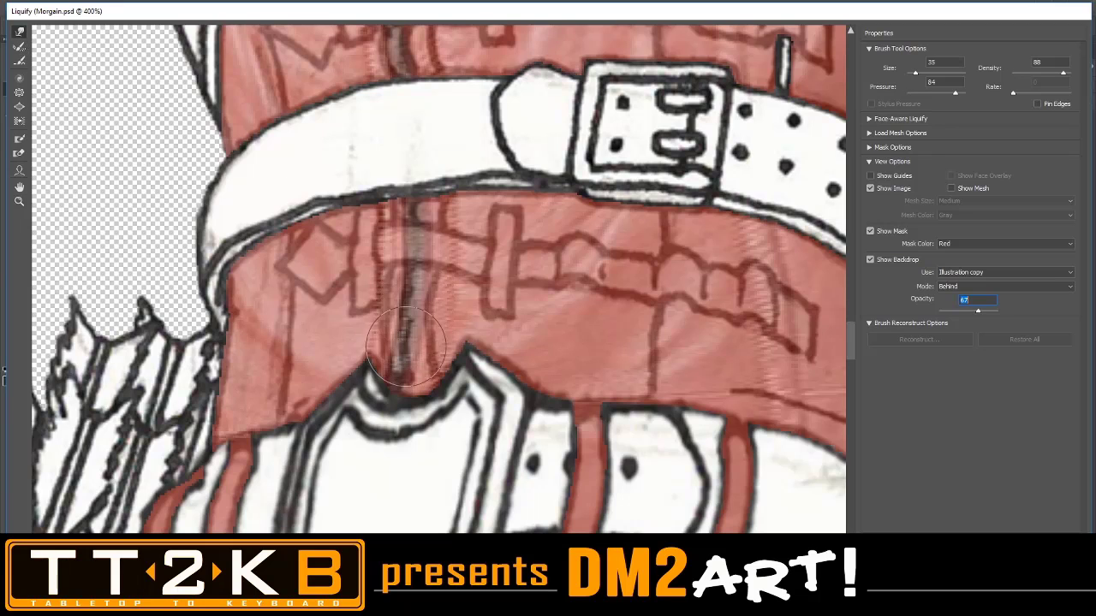
mouse_move(396, 366)
mouse_down()
mouse_move(398, 376)
mouse_move(419, 314)
mouse_move(427, 319)
mouse_move(409, 258)
mouse_move(409, 269)
mouse_move(413, 239)
mouse_up()
scroll(432, 257, up, 5)
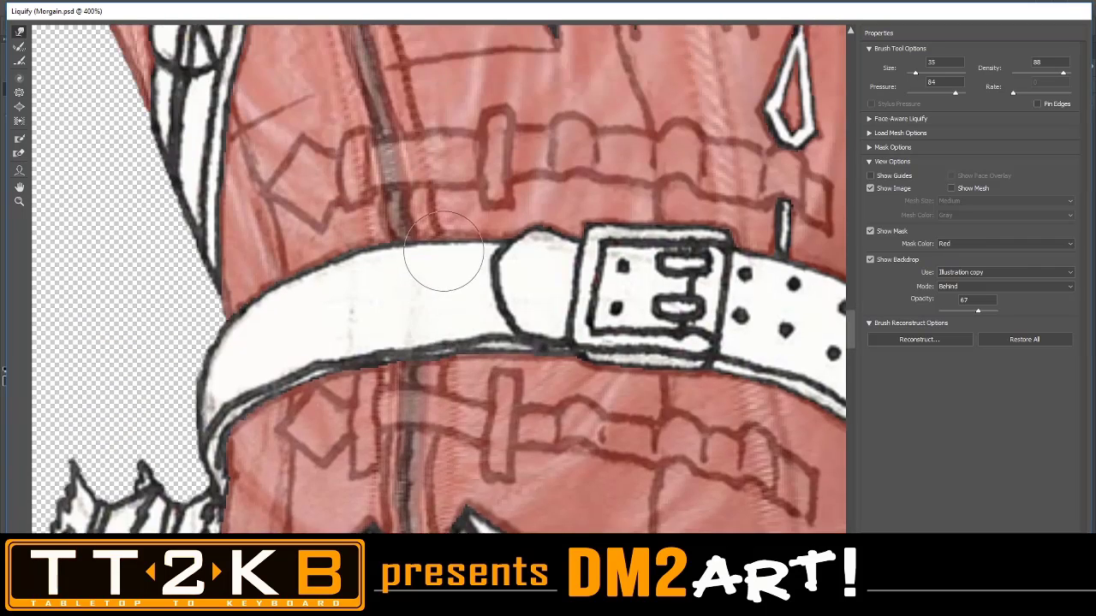
mouse_move(418, 294)
mouse_down()
mouse_move(393, 341)
mouse_move(400, 365)
mouse_move(399, 315)
mouse_move(375, 277)
mouse_move(387, 240)
mouse_move(366, 199)
mouse_move(379, 199)
mouse_move(396, 295)
mouse_move(409, 298)
mouse_move(404, 395)
mouse_up()
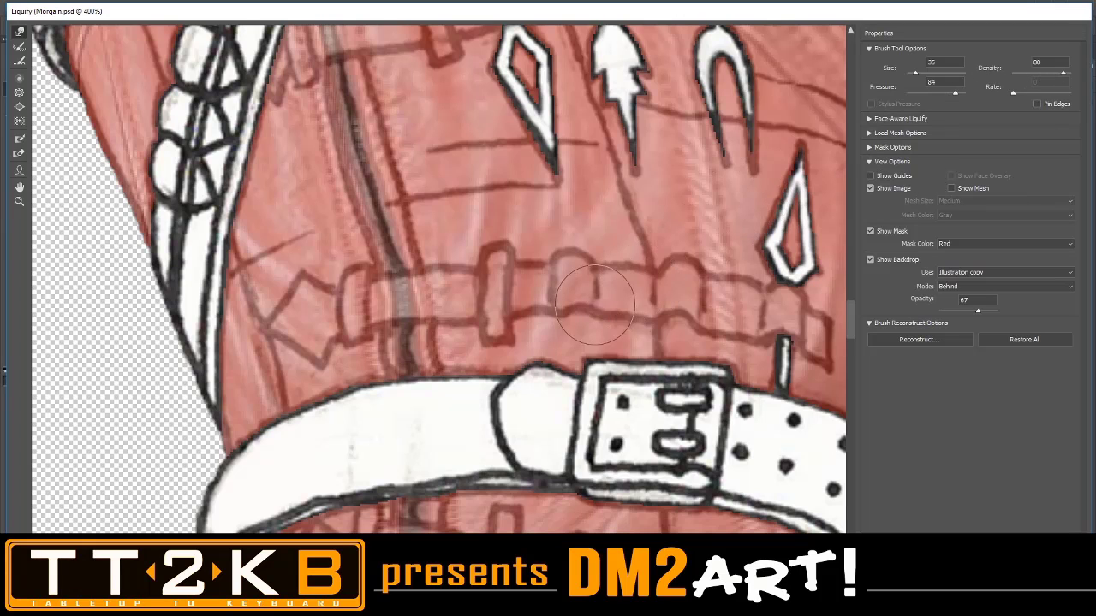
scroll(595, 312, down, 3)
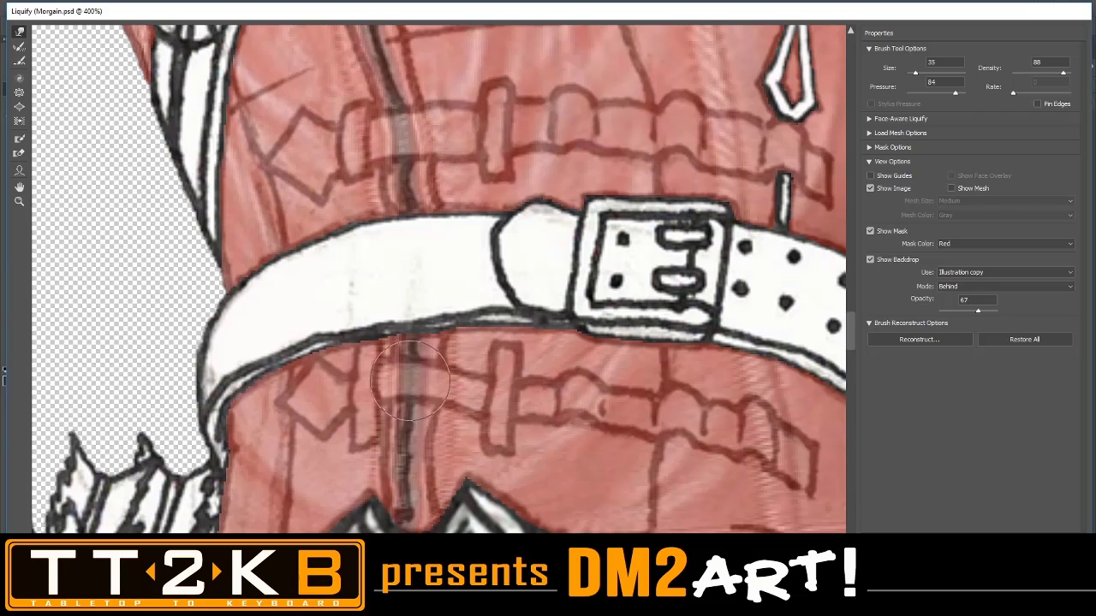
scroll(454, 250, up, 3)
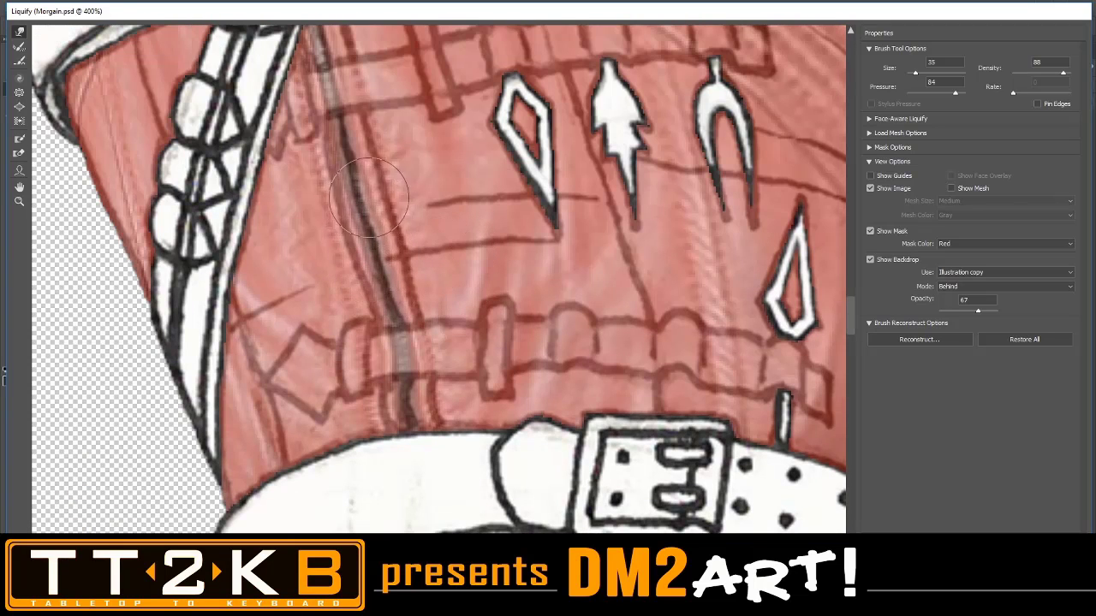
scroll(351, 248, up, 2)
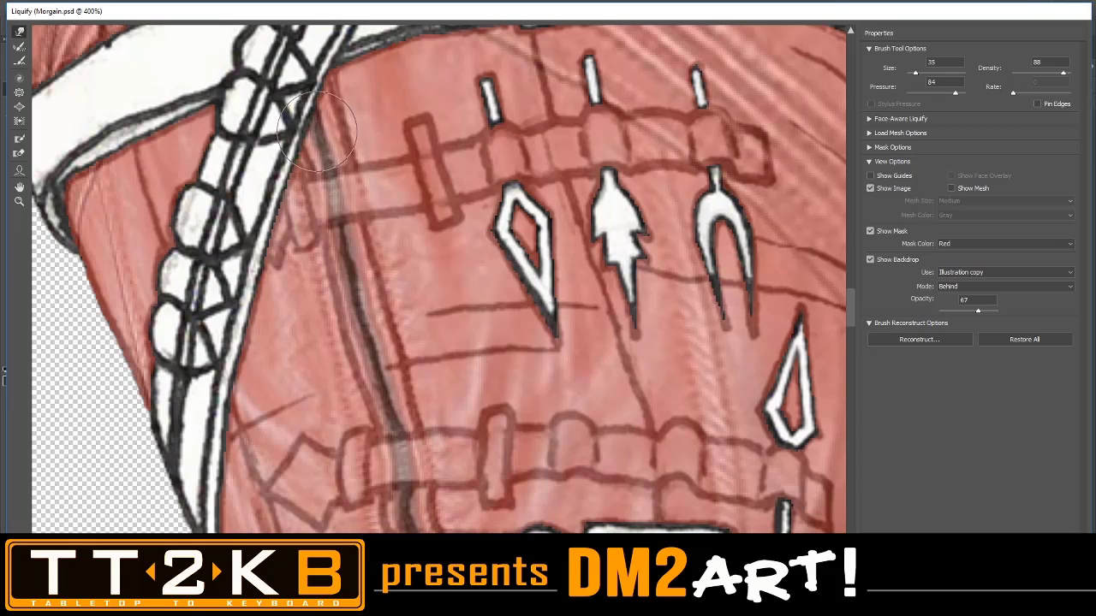
scroll(321, 146, up, 3)
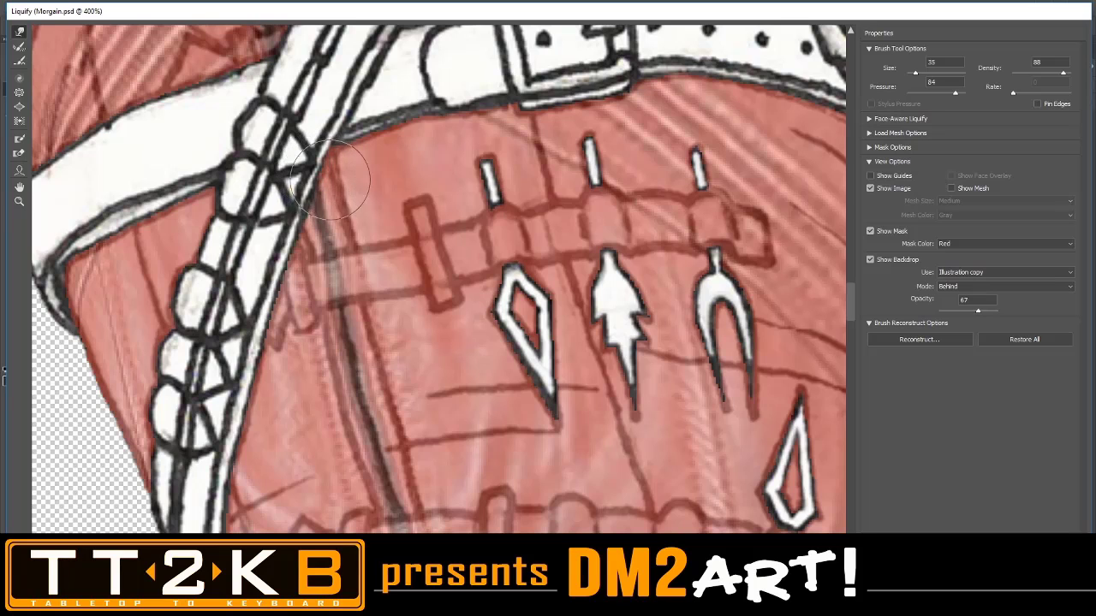
Examine how the warped jacket fits the line art at the chest strap, collar and shoulders and across the whole figure
scroll(318, 176, up, 6)
scroll(282, 206, up, 5)
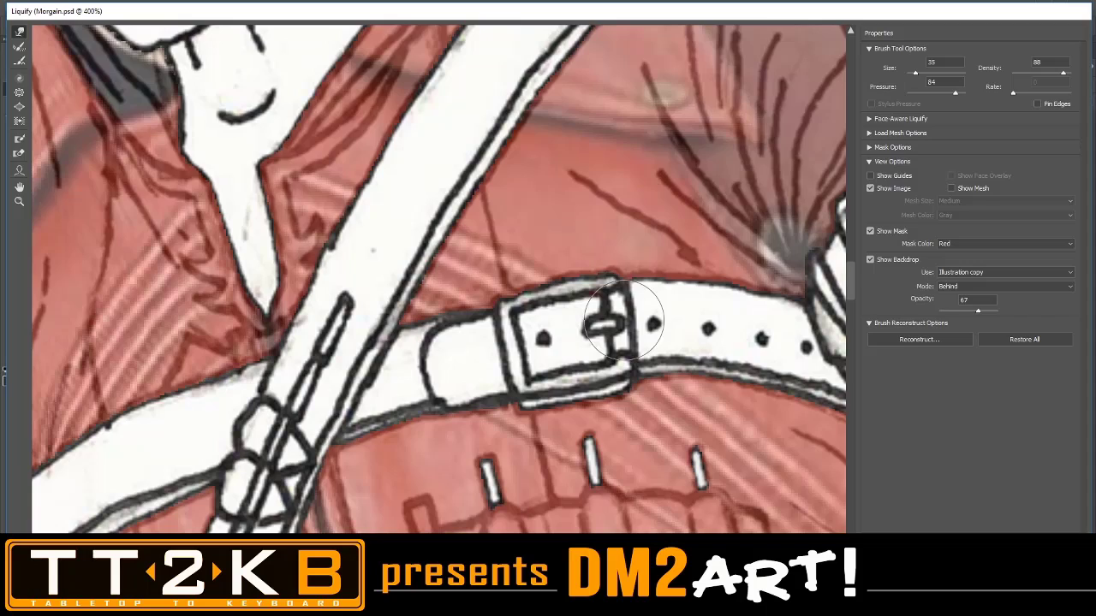
key(ctrl+minus)
key(ctrl+minus)
key(ctrl+minus)
key(ctrl+minus)
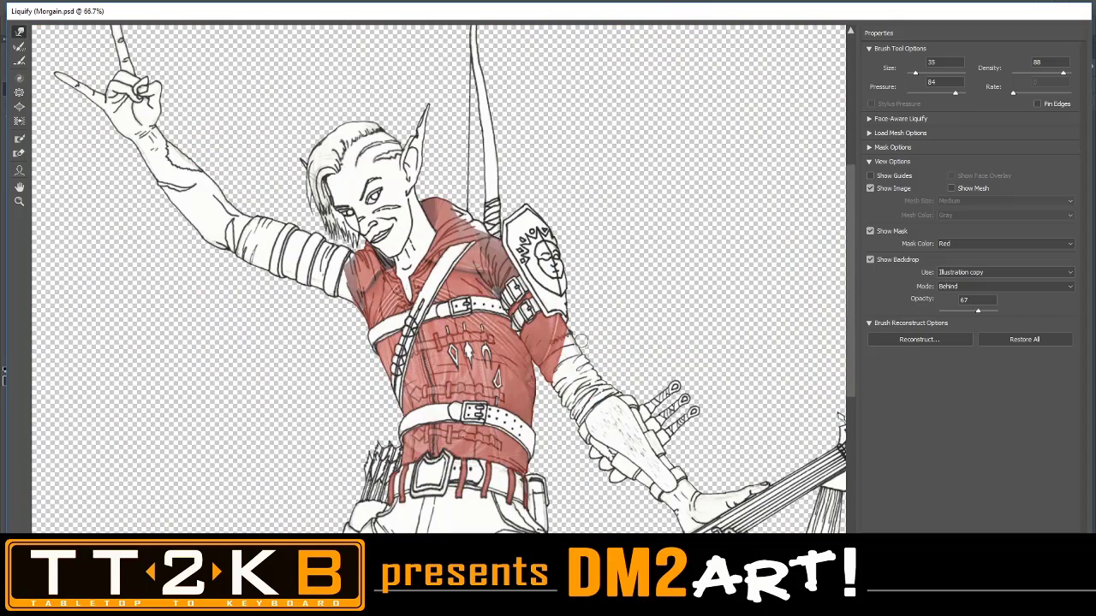
key(ctrl+plus)
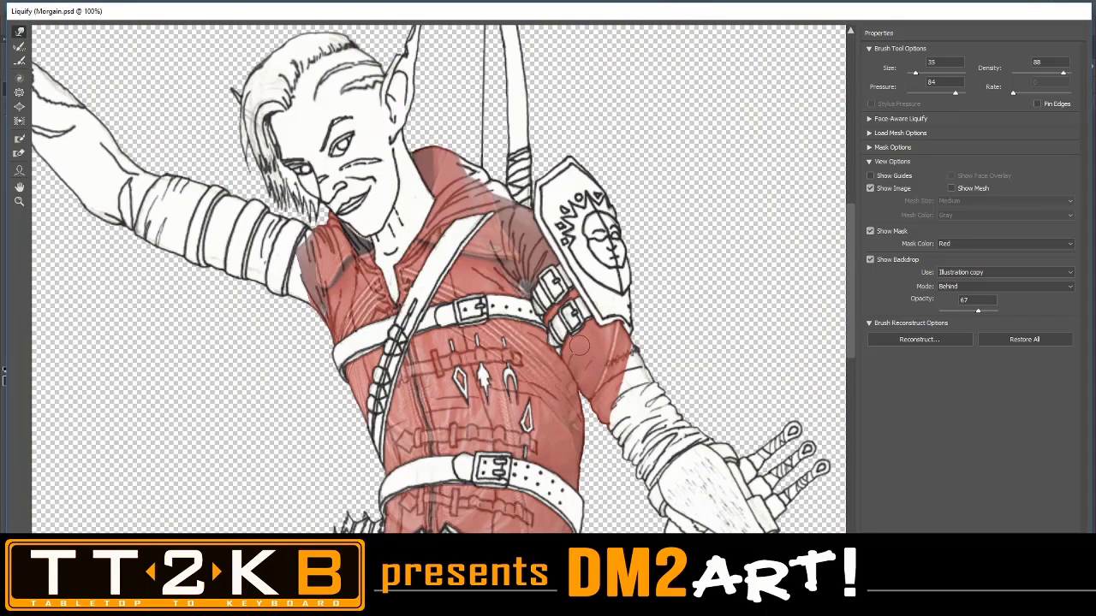
key(ctrl+plus)
key(ctrl+minus)
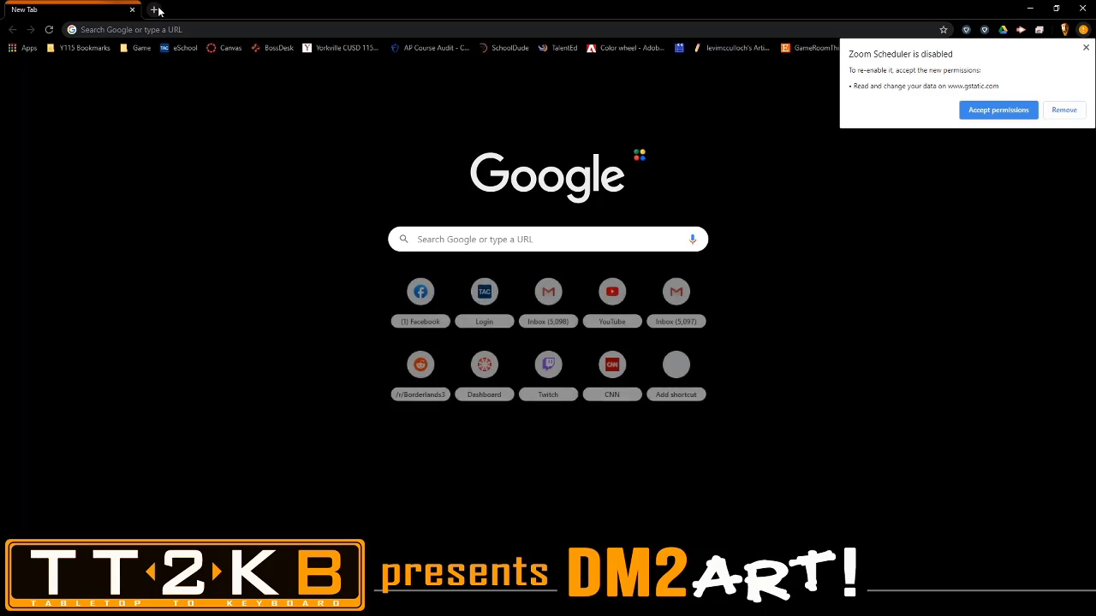
Switch to Chrome and search the web for "green arrow longbow hunters" in a new tab
click(156, 10)
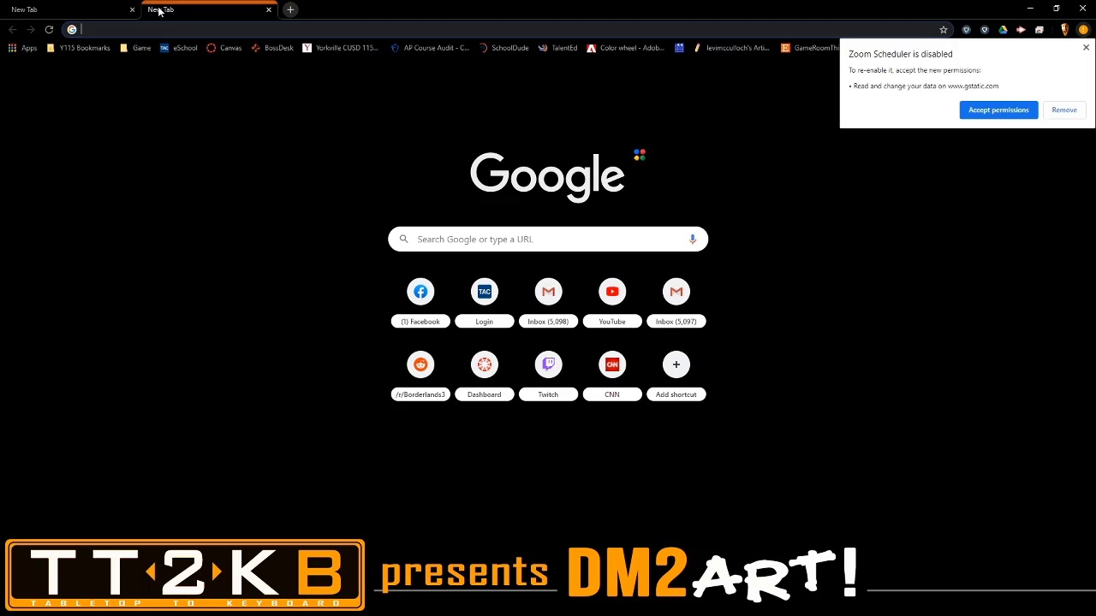
text(green )
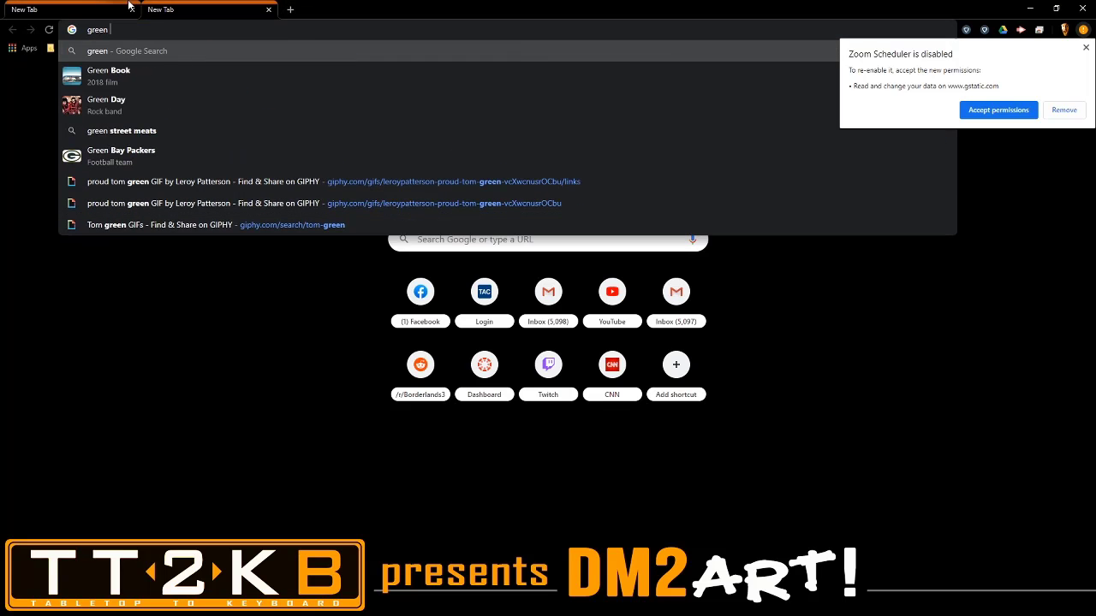
text(arrow)
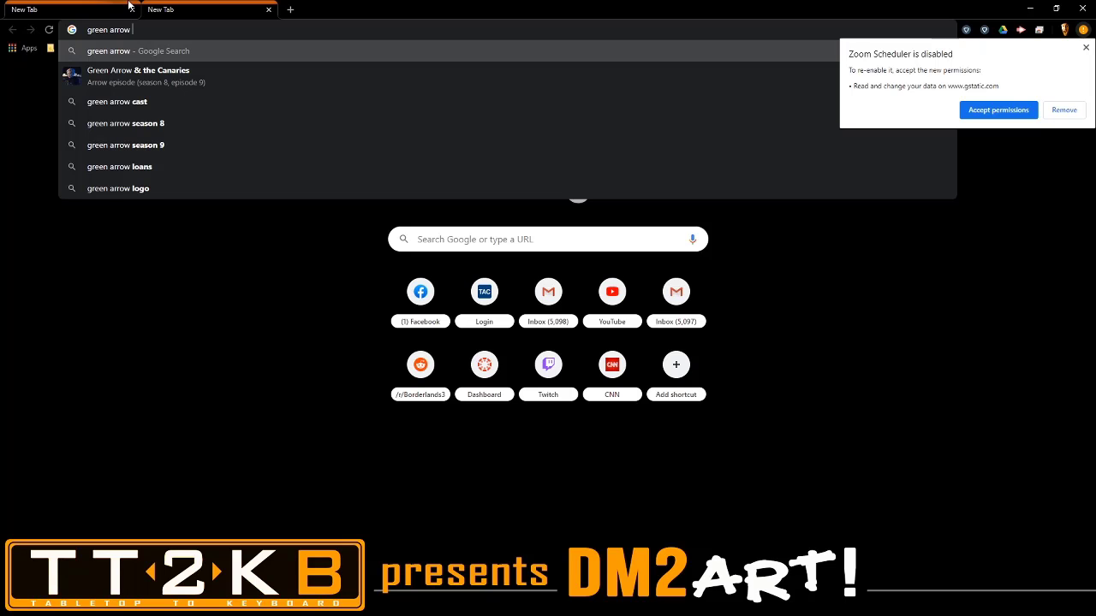
text(longbo)
key(Return)
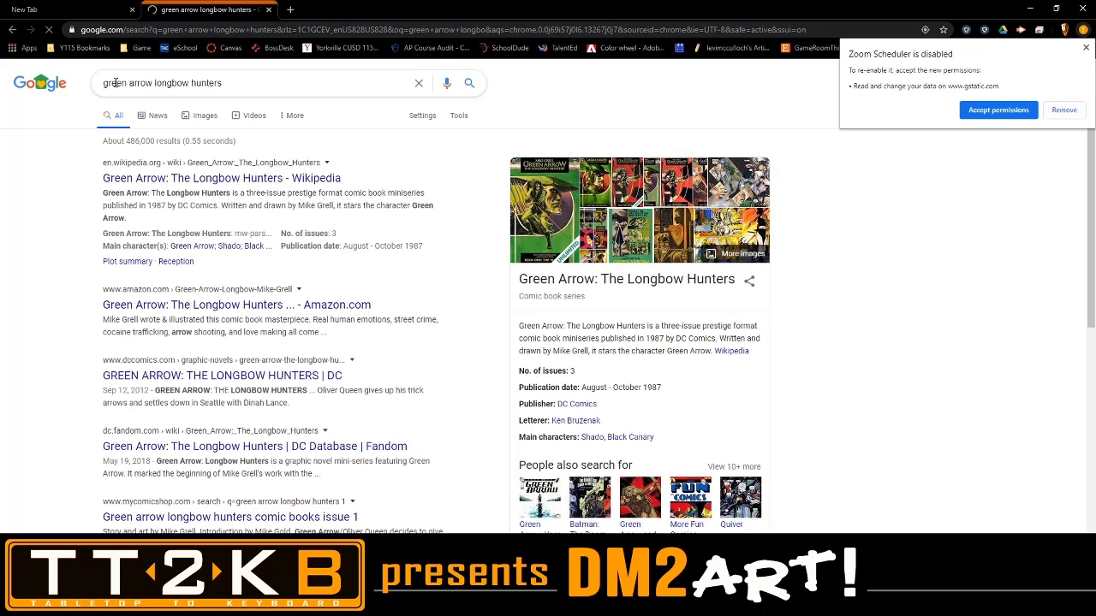
Show the image results, preview the Longbow Hunters Digital Comics cover, and limit the results to large images
click(194, 119)
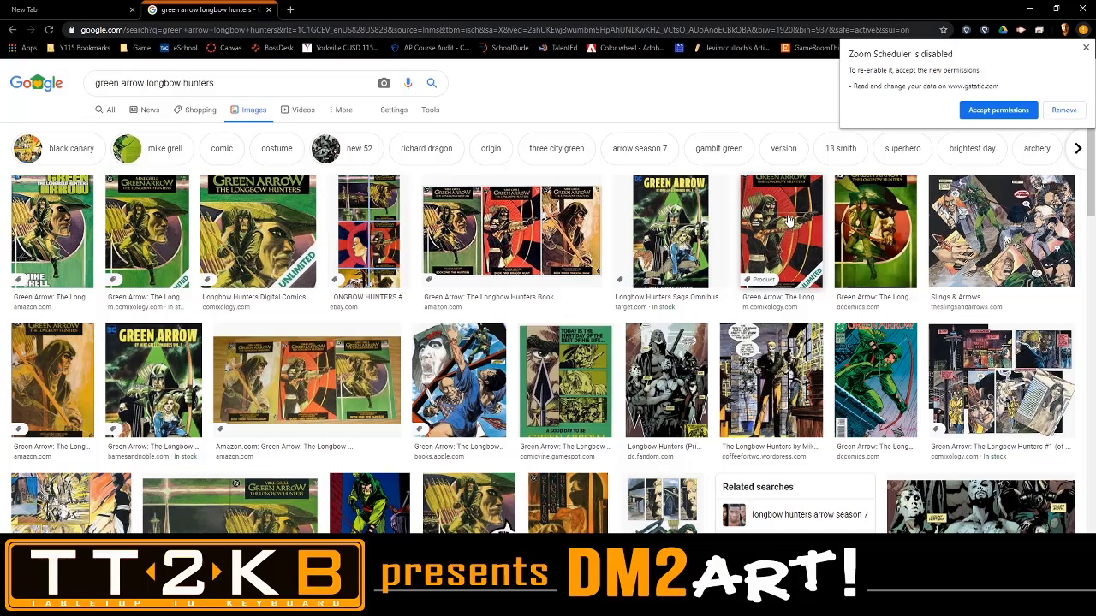
click(244, 234)
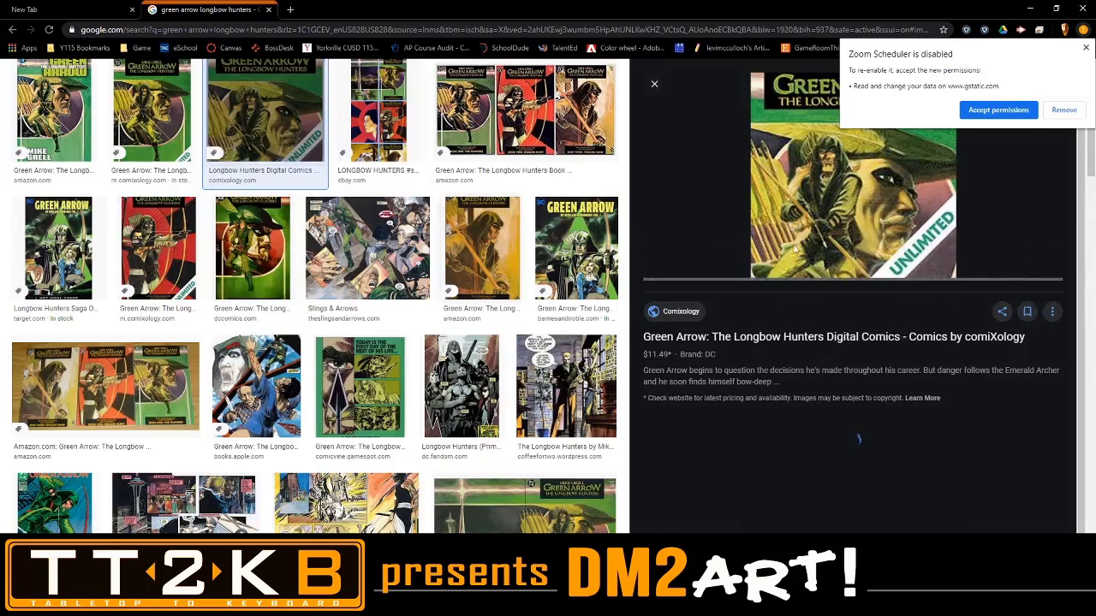
scroll(381, 166, up, 2)
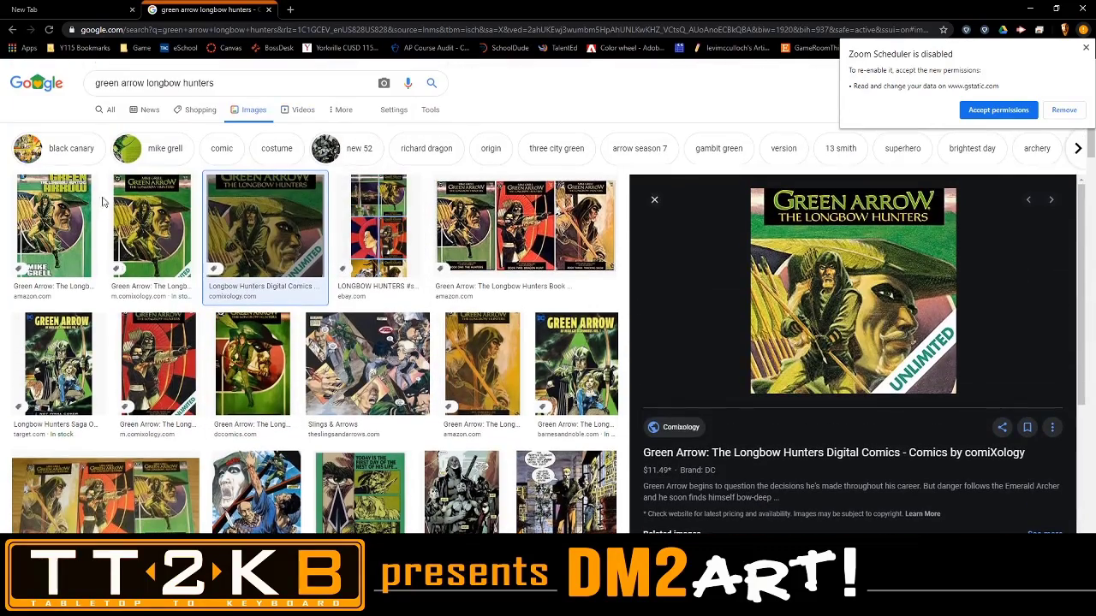
click(430, 110)
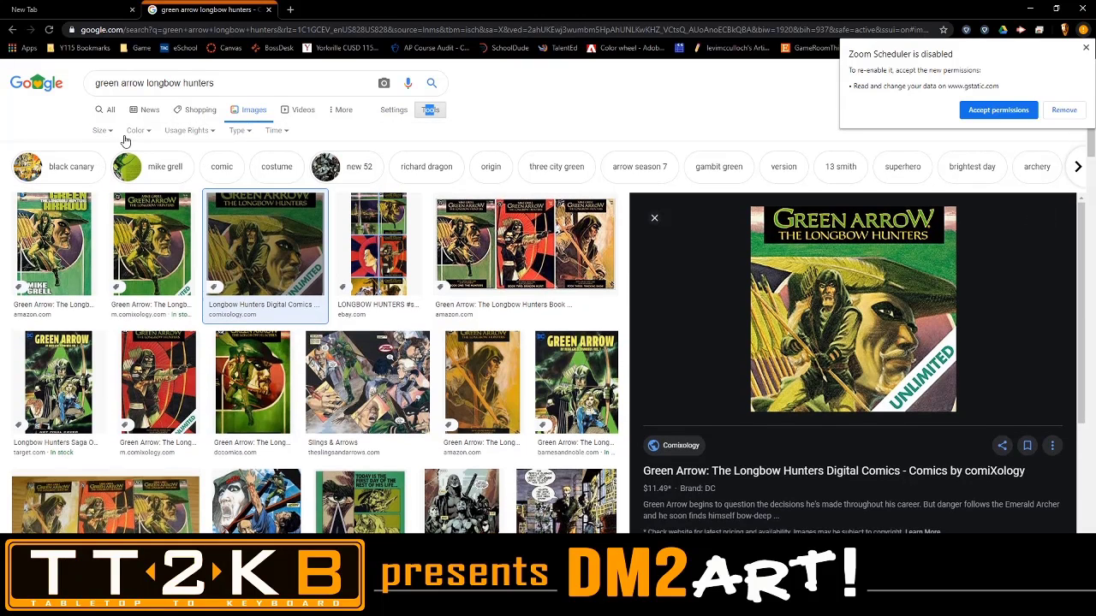
click(101, 130)
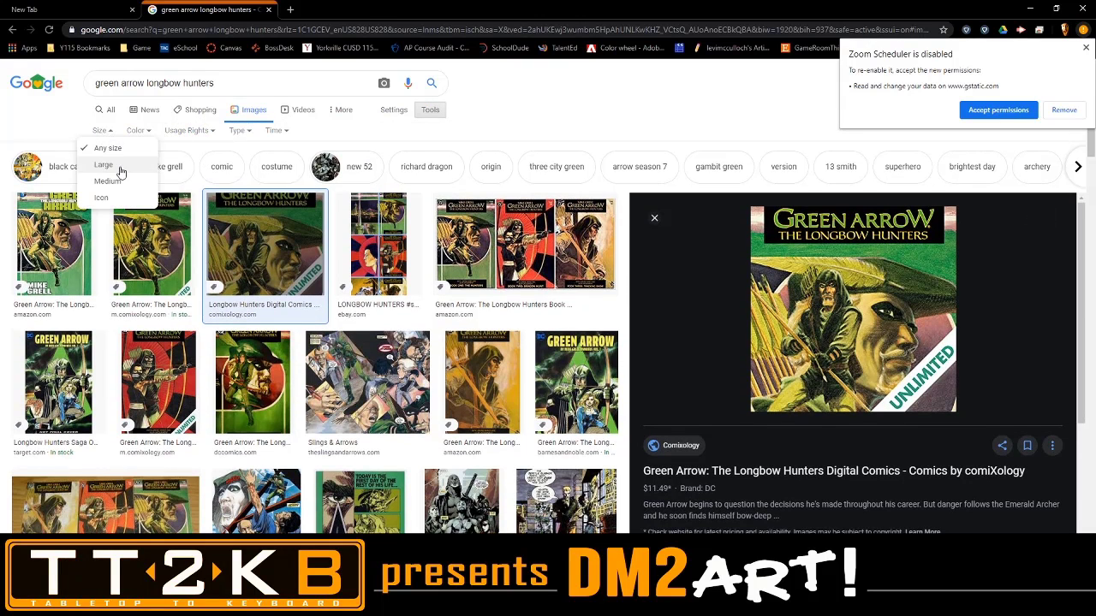
click(113, 164)
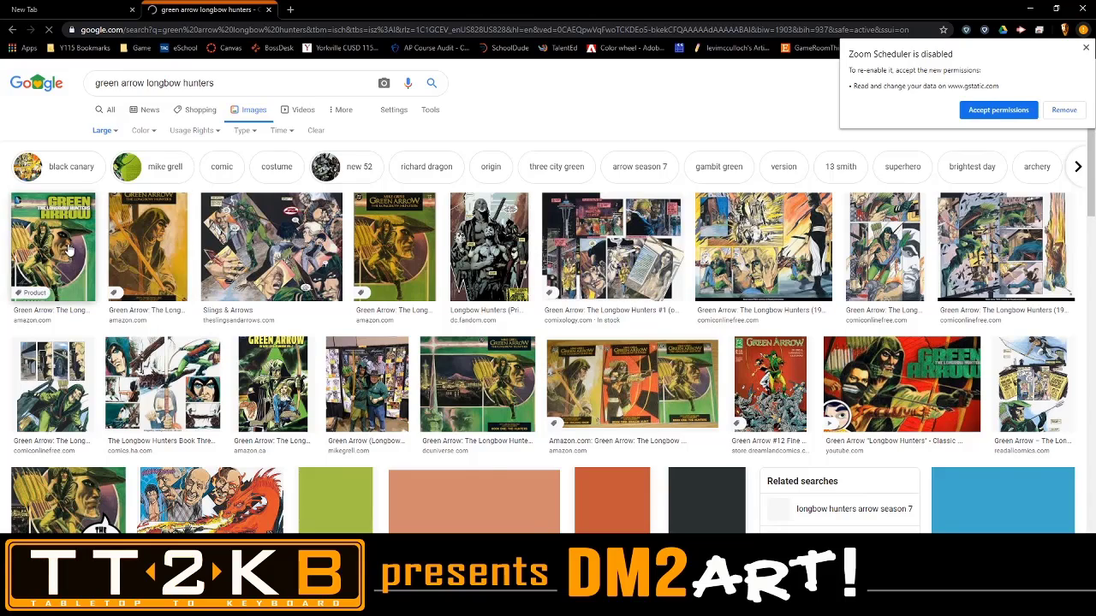
Preview the "Book Three: Tracking Snow" cover without the extension notice, then close the search tab and return to Photoshop
click(154, 255)
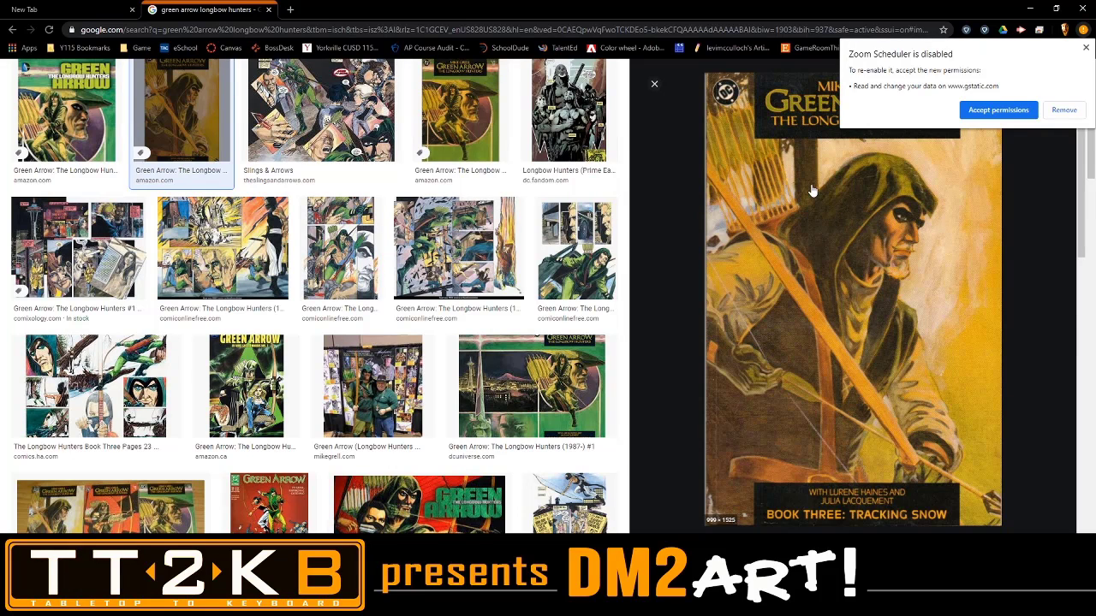
click(1085, 49)
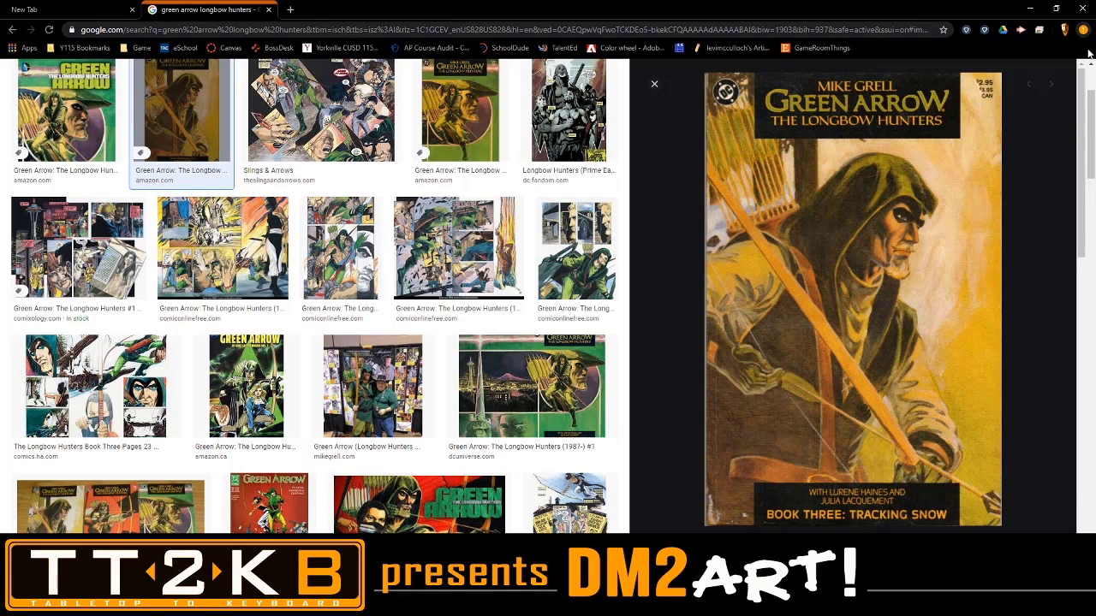
click(654, 87)
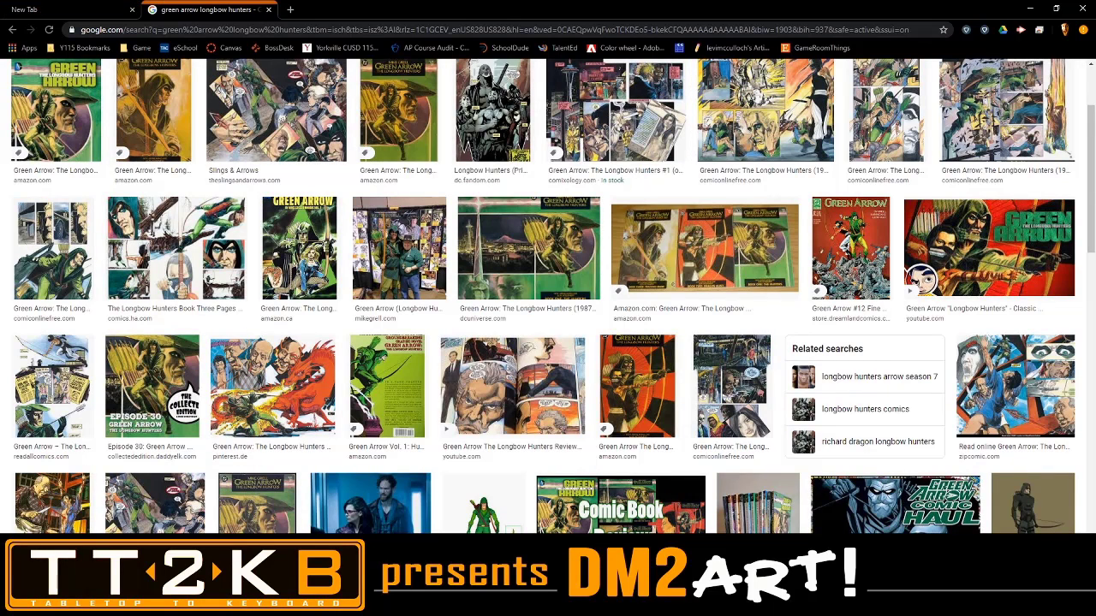
click(268, 10)
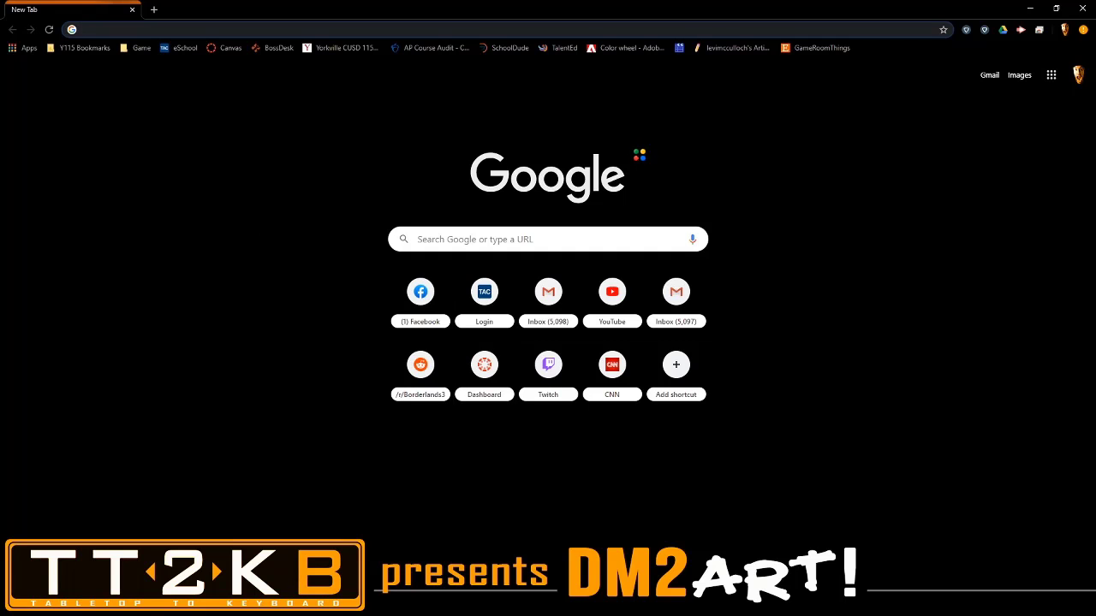
click(263, 604)
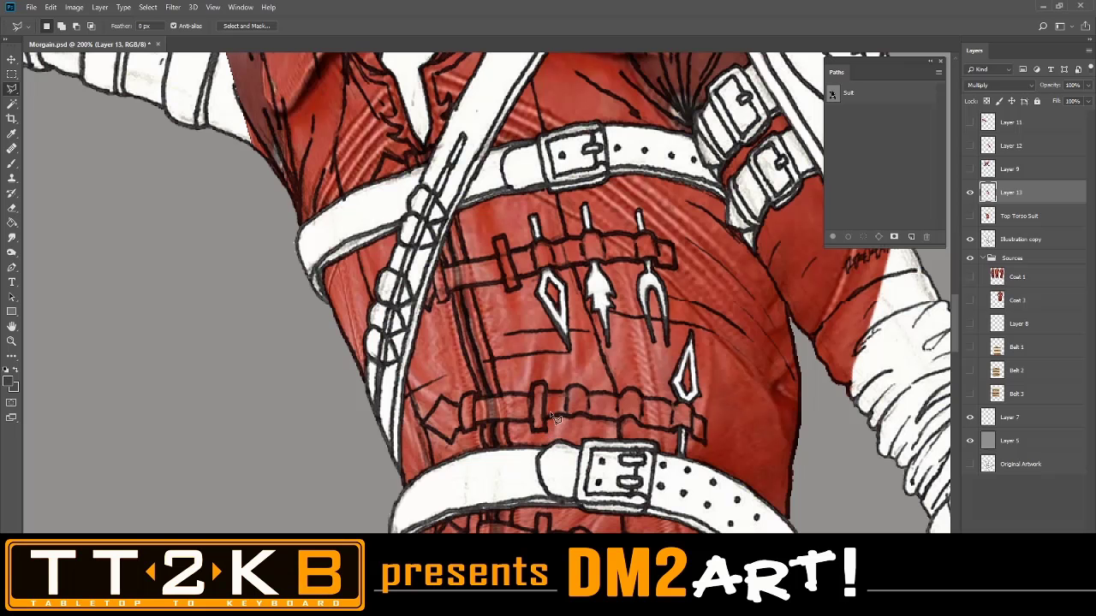
Compare the collar and shoulders of Layer 13 in Normal blending mode against the line art, ending on Multiply
scroll(586, 163, up, 5)
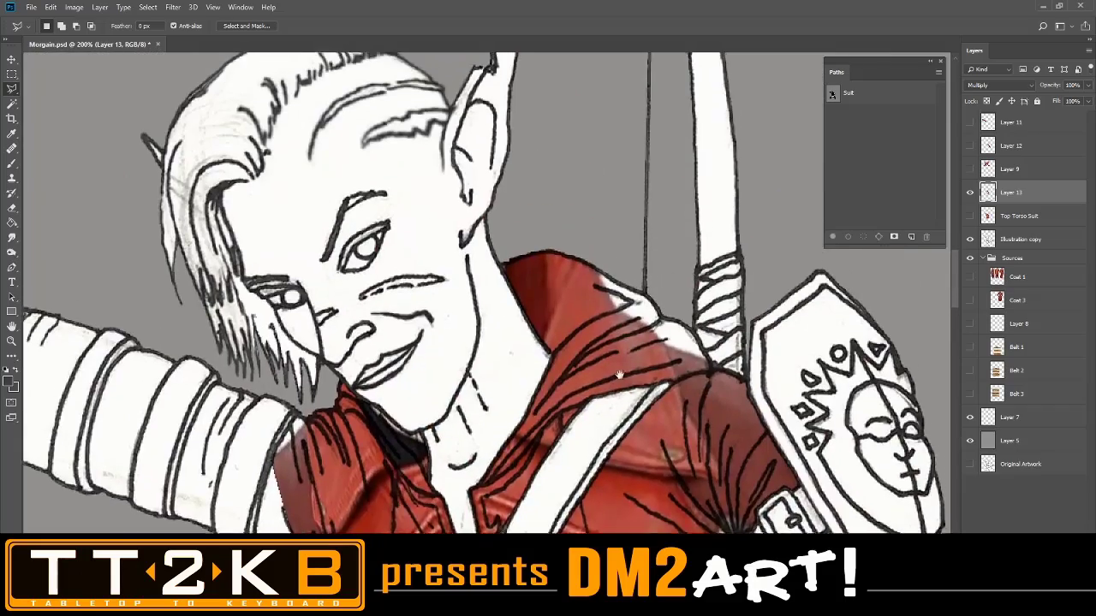
scroll(643, 313, down, 2)
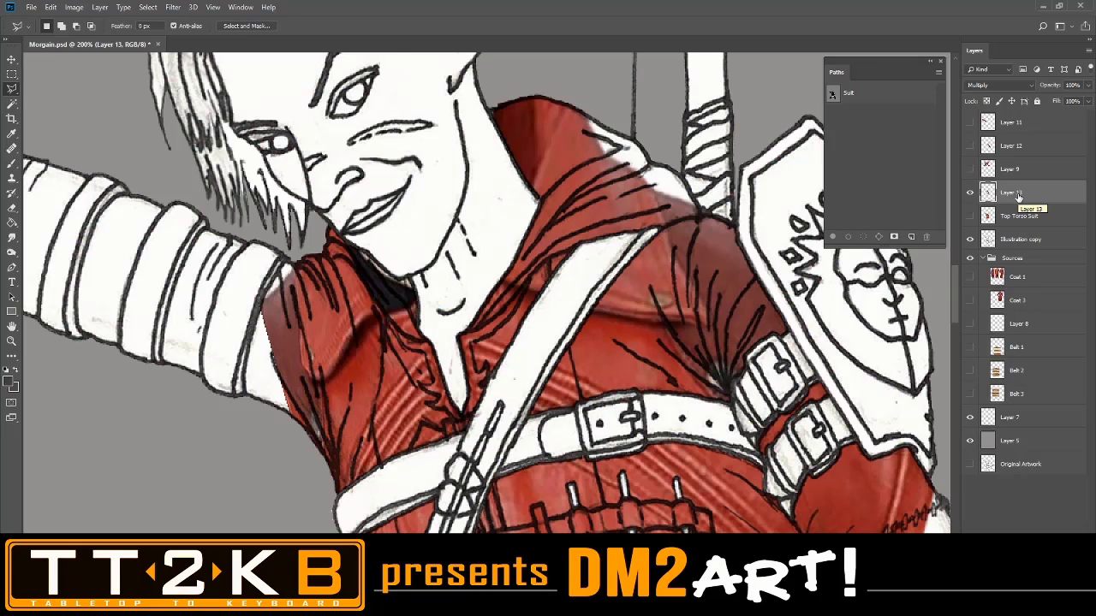
click(998, 85)
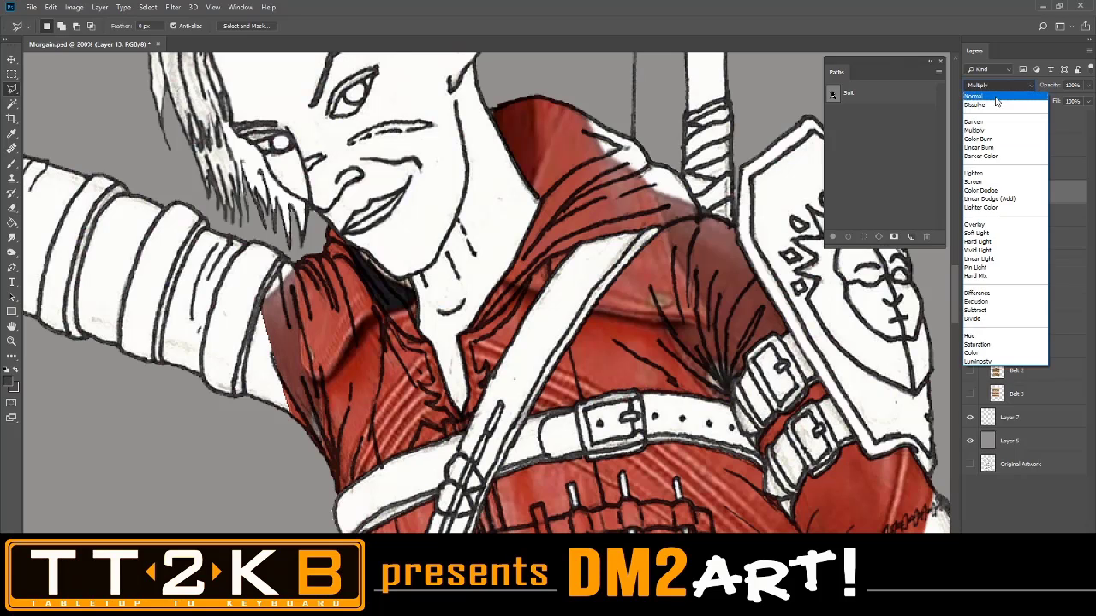
click(996, 98)
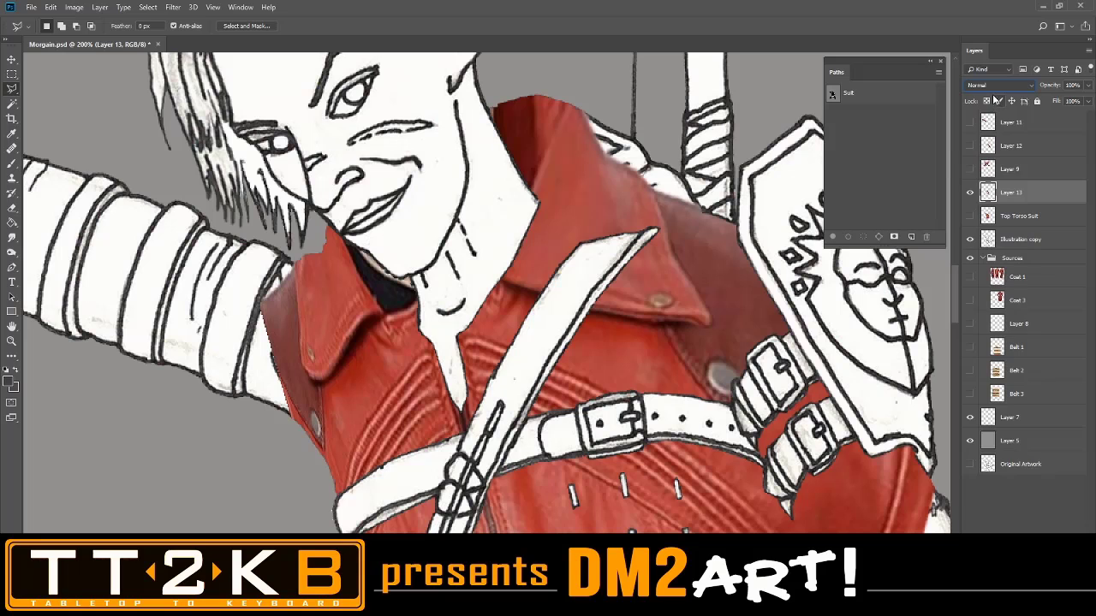
click(997, 85)
click(997, 134)
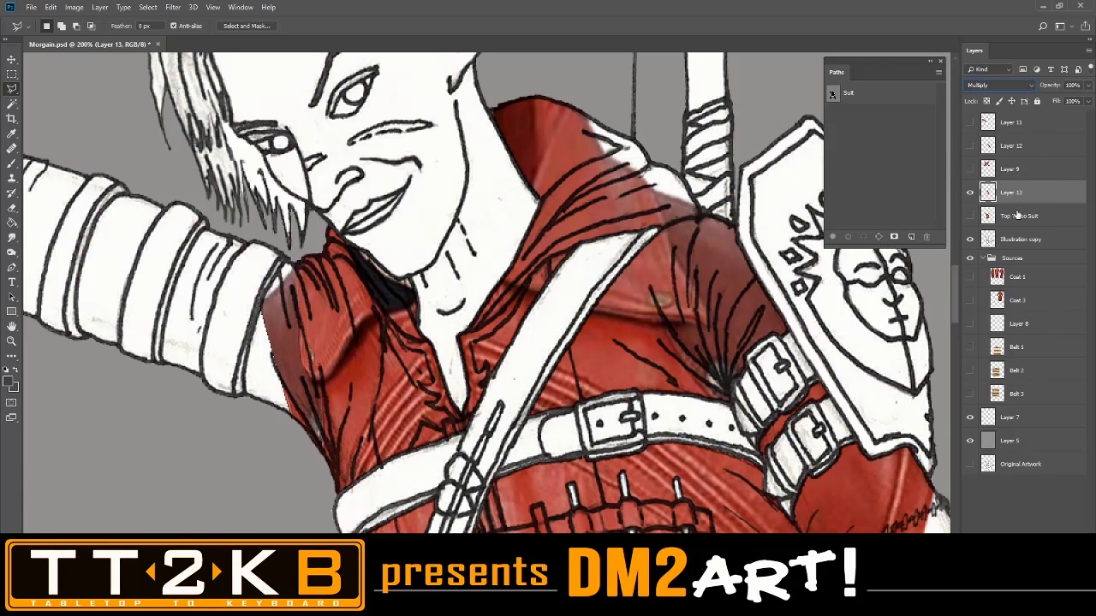
key(ctrl+minus)
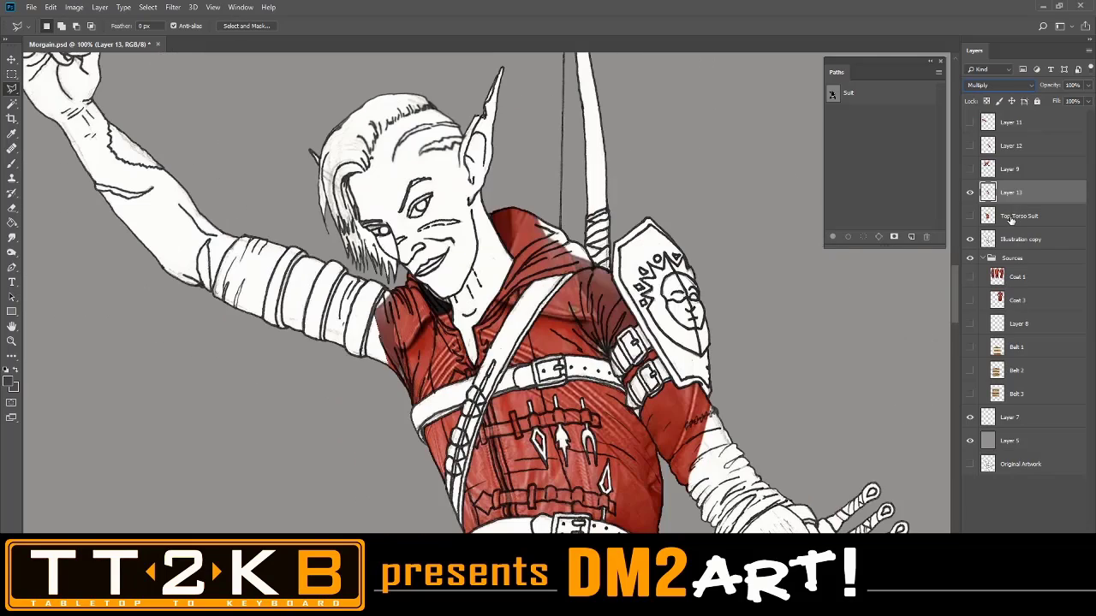
drag(820, 375, 827, 345)
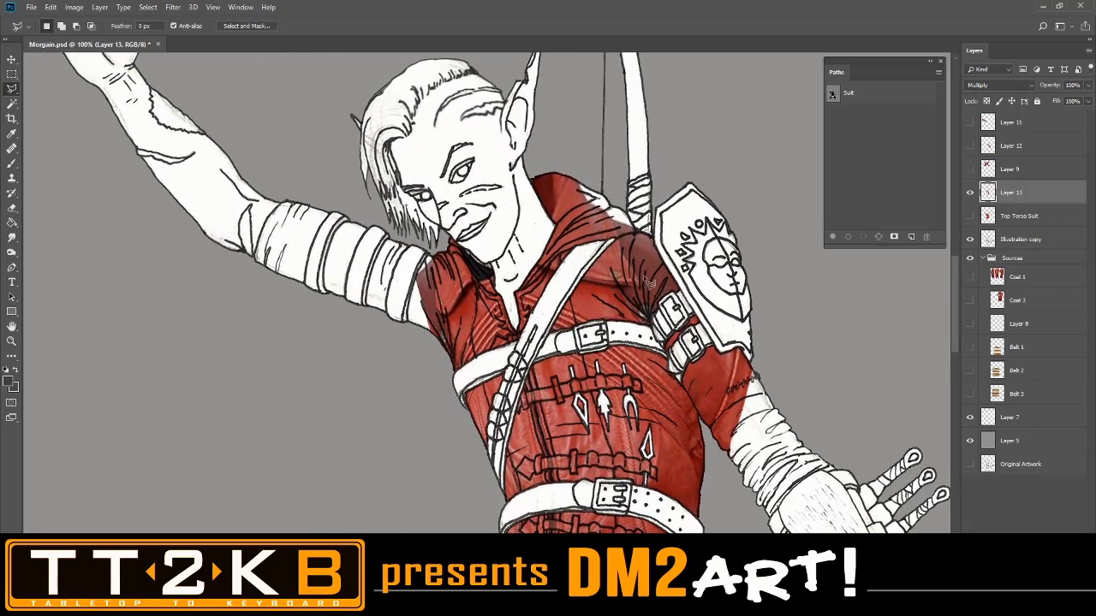
key(ctrl+plus)
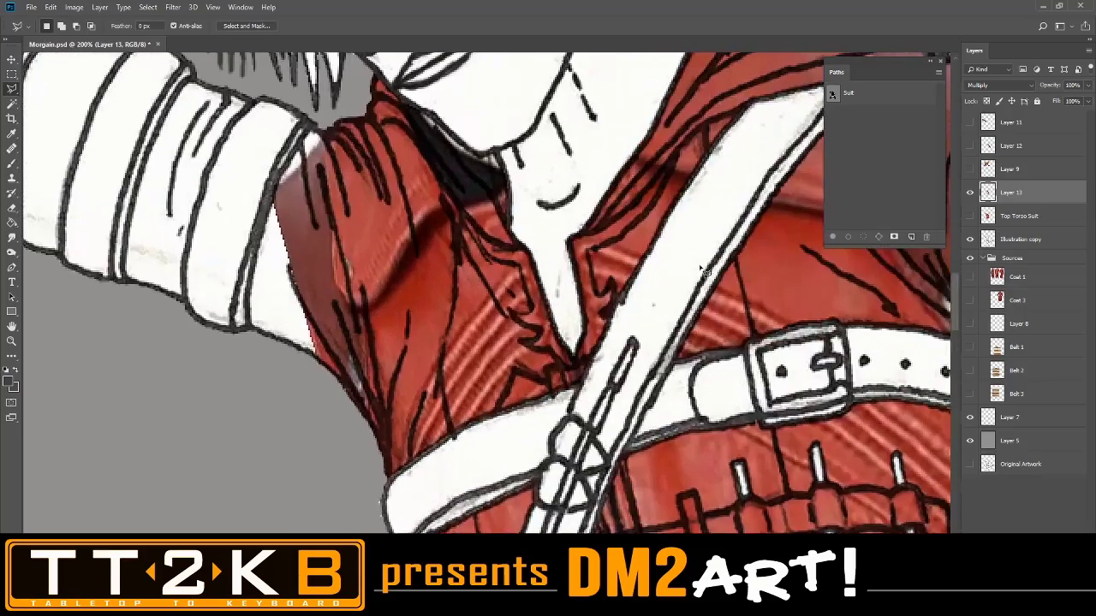
key(ctrl+plus)
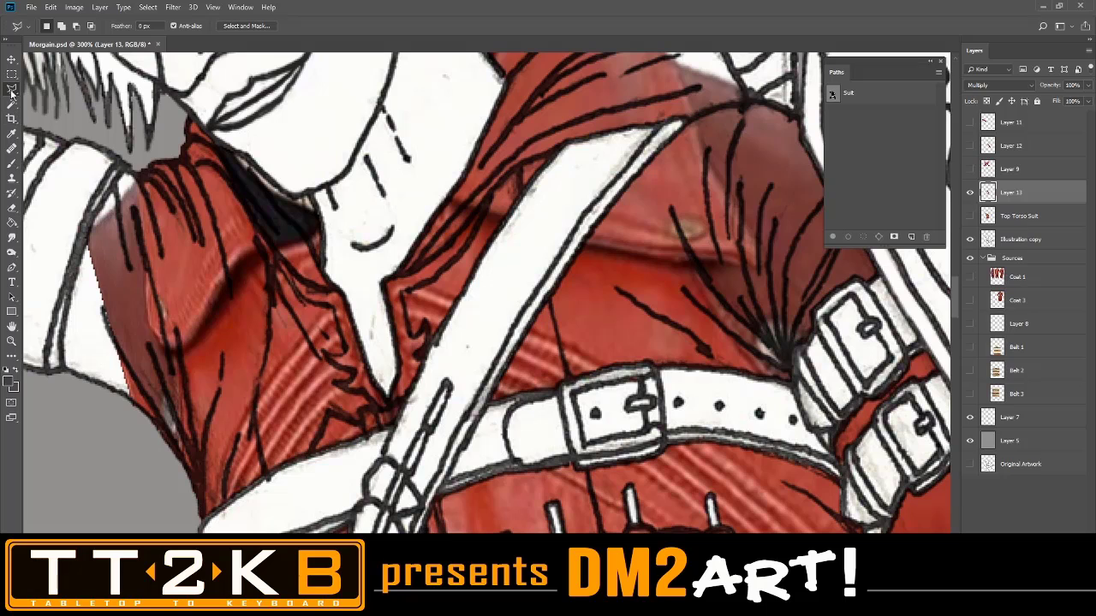
Rename Layer 13 as "Suit Torso" and delete the hidden Top Torso Suit layer
click(196, 500)
key(Escape)
key(ctrl+minus)
key(ctrl+minus)
key(ctrl+plus)
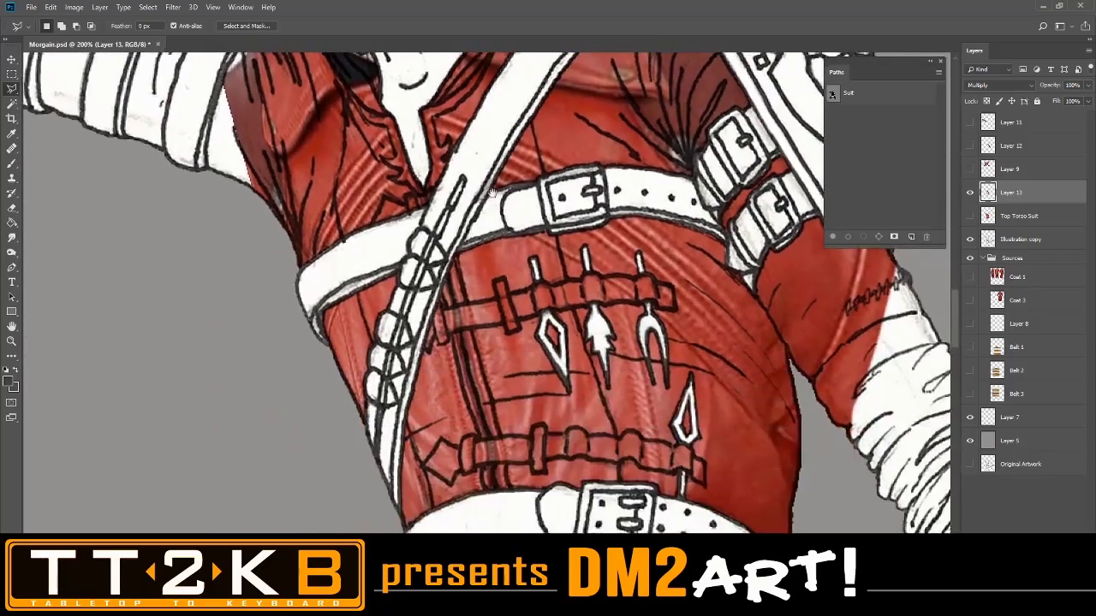
key(ctrl+minus)
key(ctrl+minus)
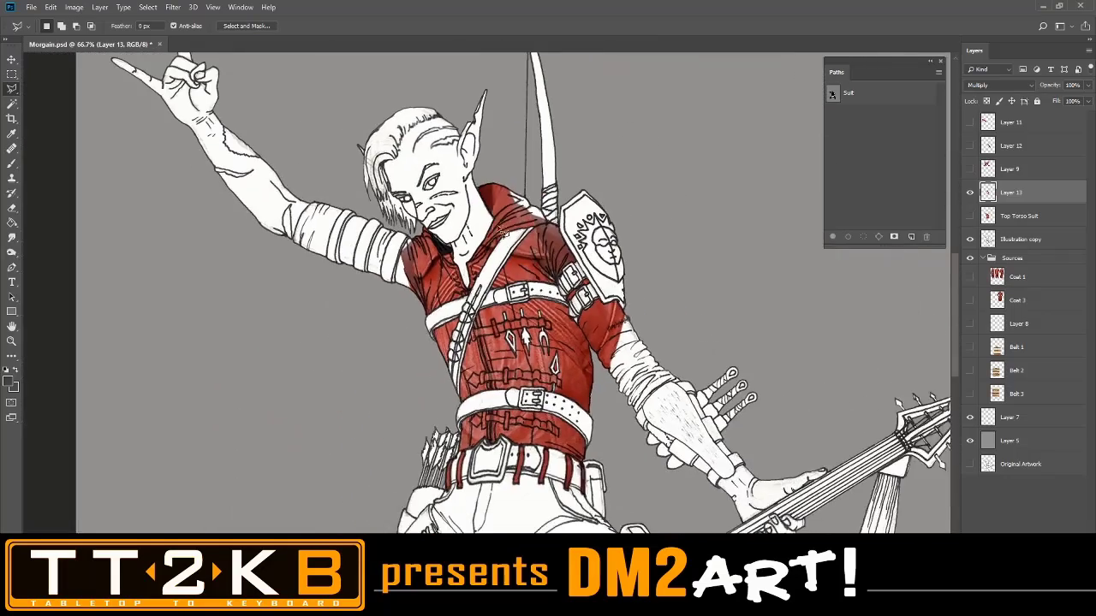
double_click(1011, 194)
text(Suit Torso)
key(Return)
click(1021, 219)
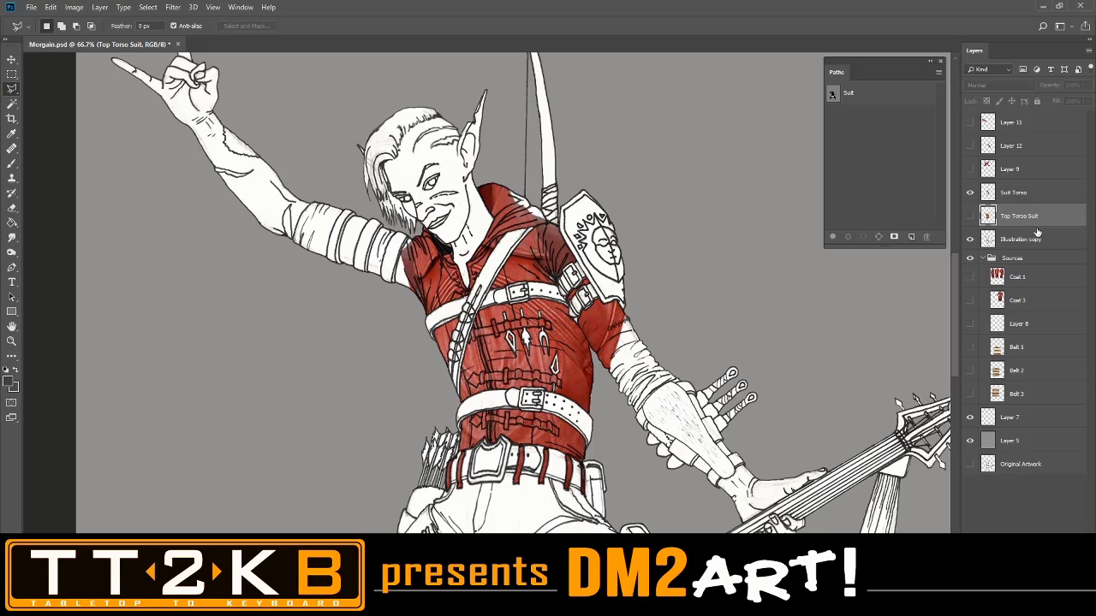
key(Delete)
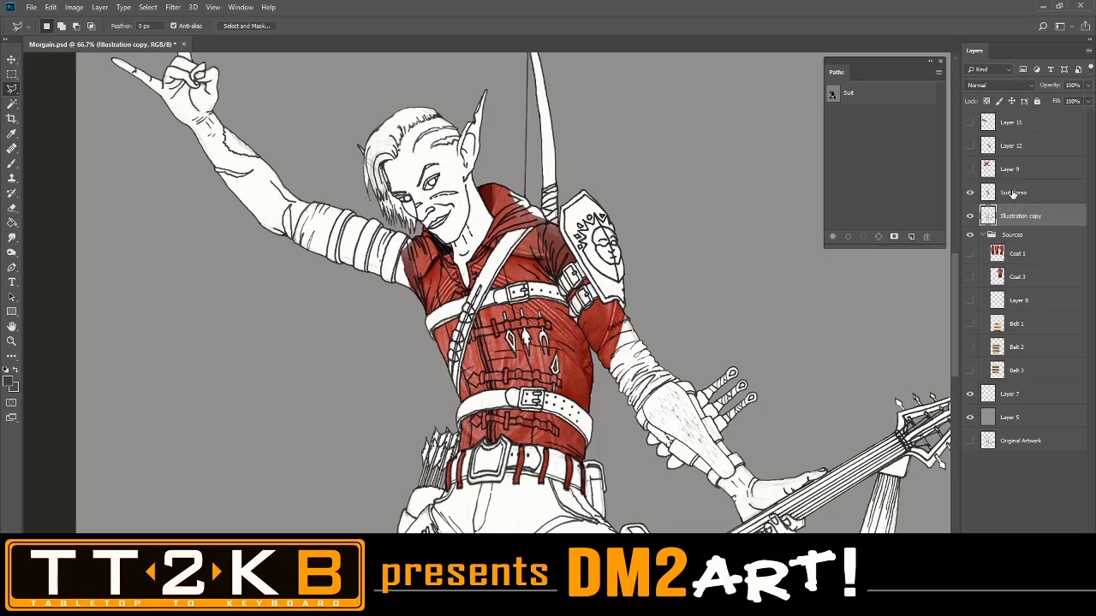
Place the Suit Torso layer inside a new group named "Clothes" and collapse the Sources group
click(1014, 197)
key(ctrl+g)
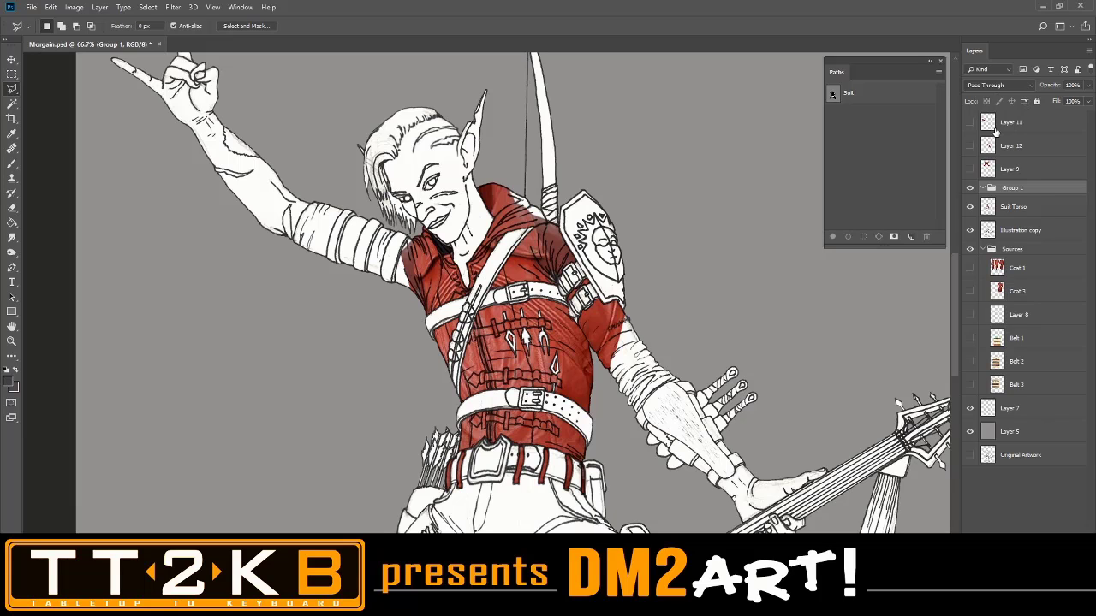
double_click(1024, 189)
text(Clothes)
key(Return)
drag(1027, 210, 1028, 189)
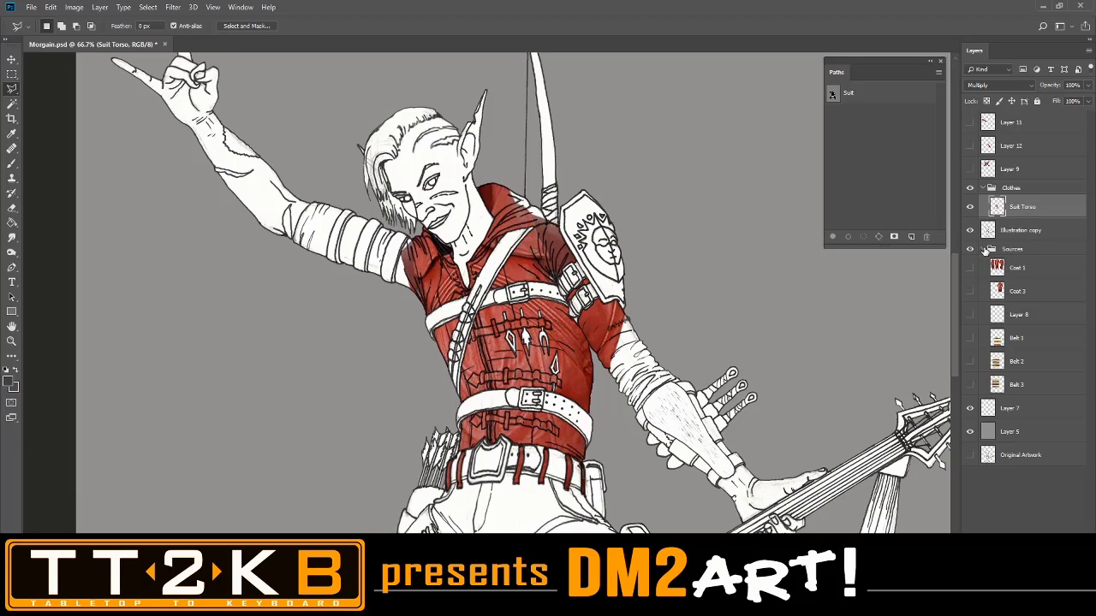
click(984, 249)
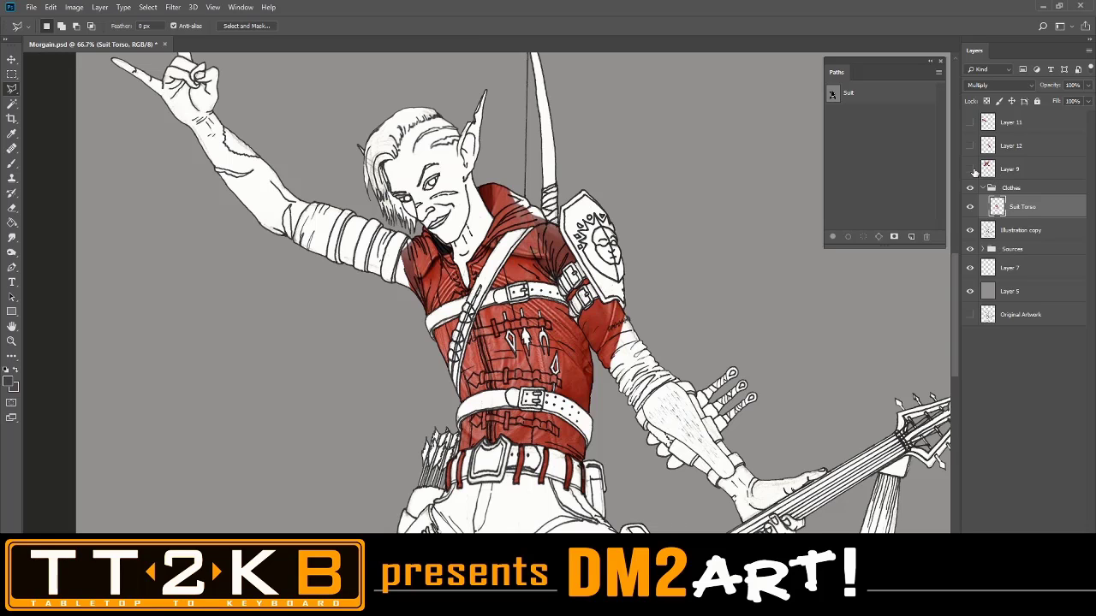
Show Layer 9 and move its three red sleeve pieces right and slightly up, clear of the figure's head
key(ctrl+minus)
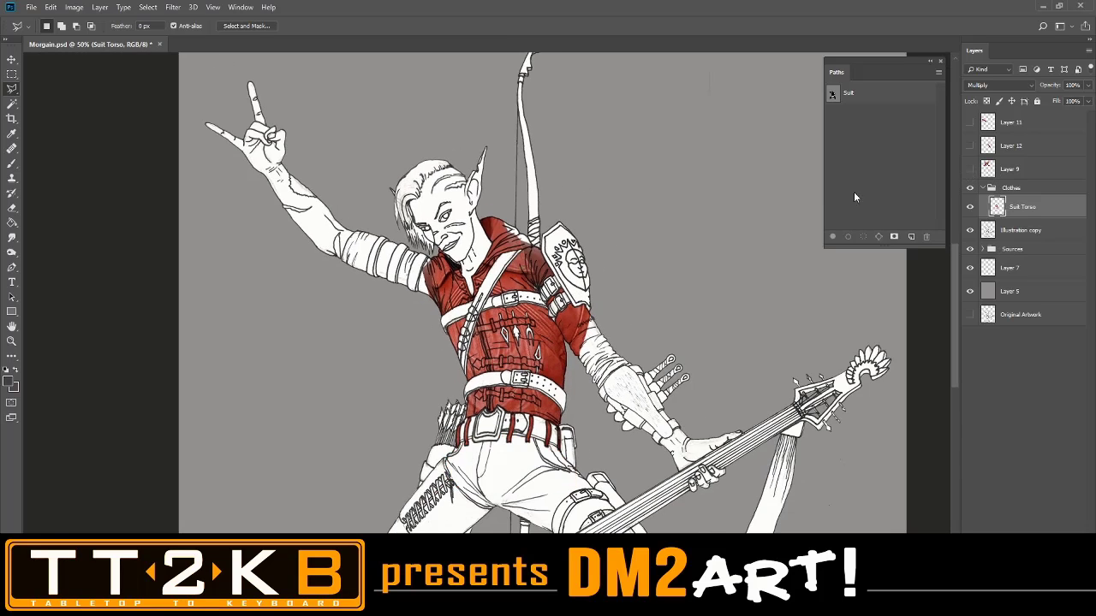
drag(729, 234, 729, 315)
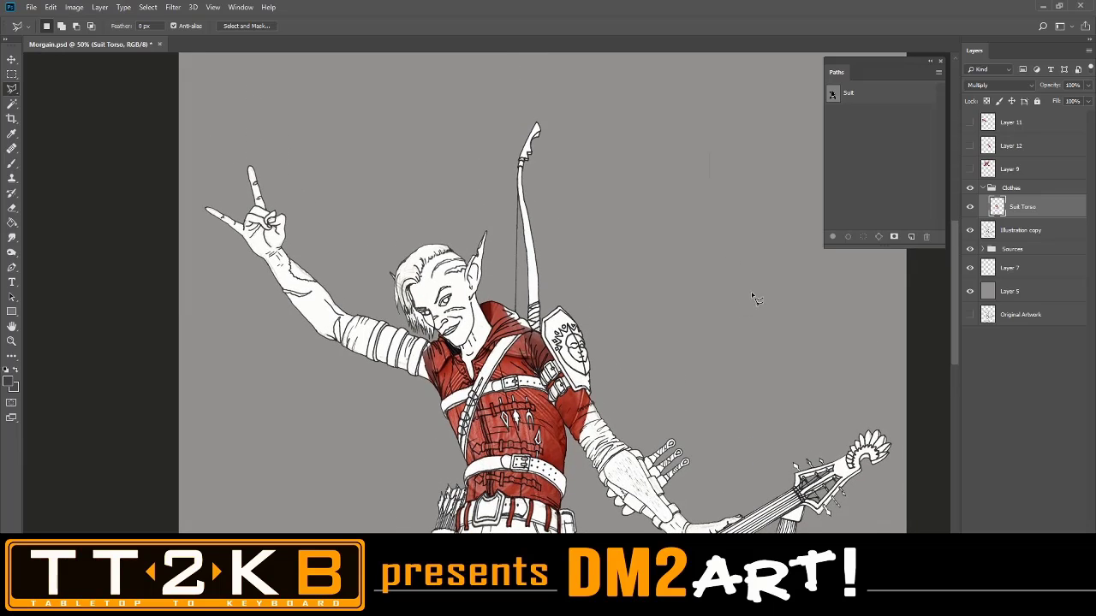
click(970, 170)
drag(739, 177, 743, 261)
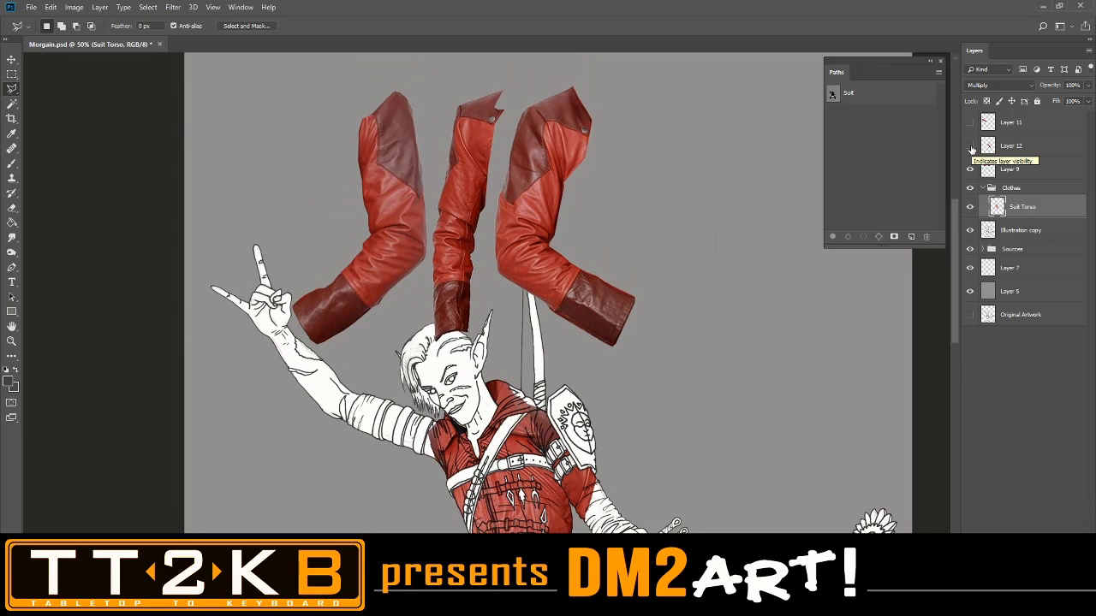
click(12, 59)
drag(540, 211, 644, 185)
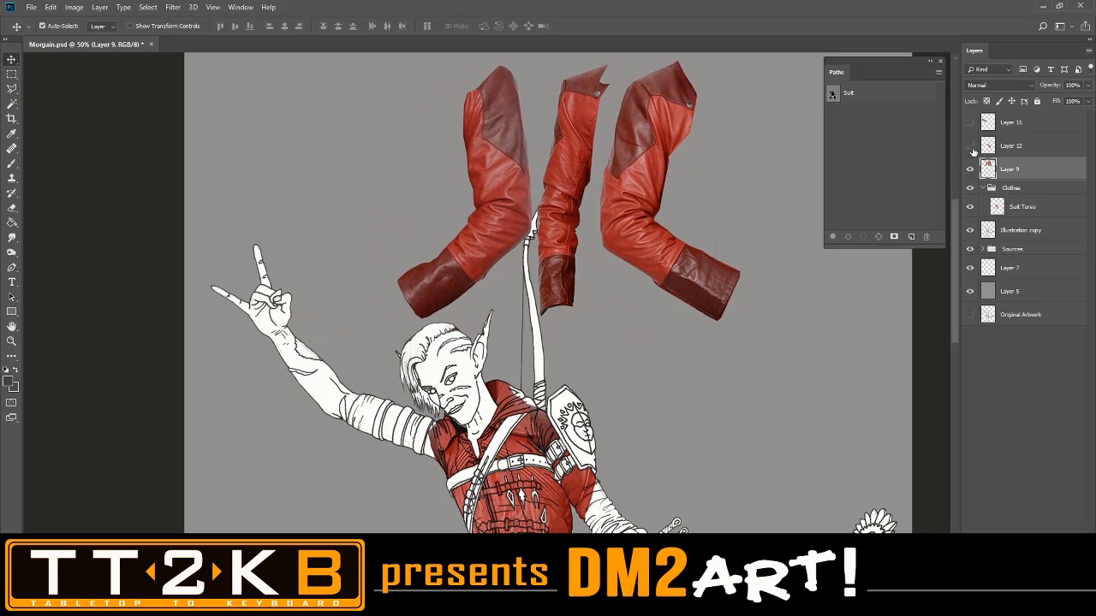
Show Layer 12 and Layer 11 so the red leather sleeves cover both of the figure's arms
click(970, 147)
scroll(818, 367, down, 3)
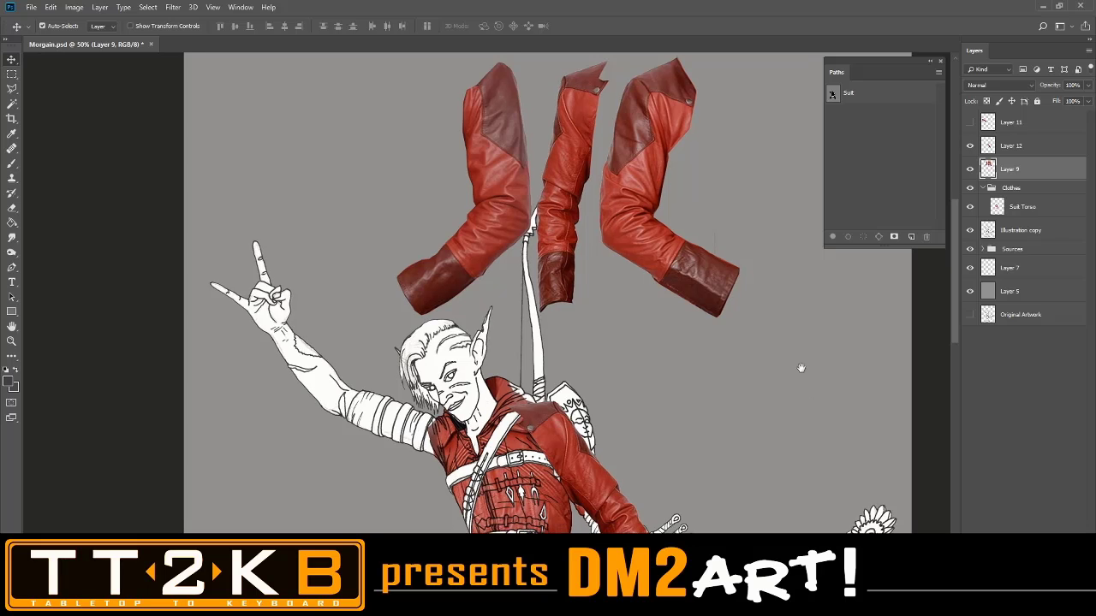
scroll(510, 177, down, 1)
scroll(568, 196, up, 2)
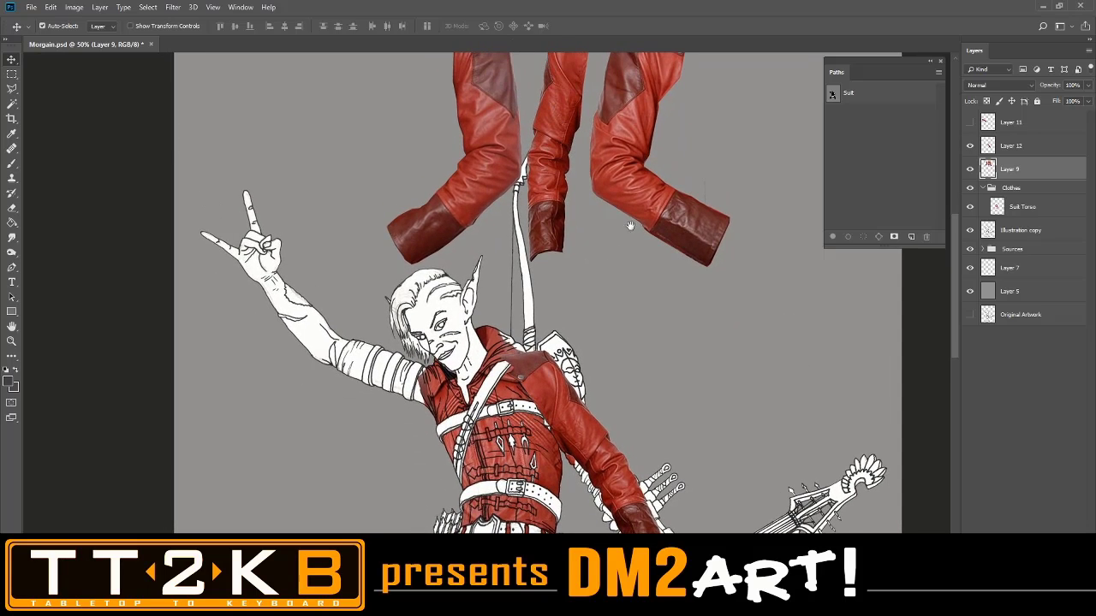
scroll(629, 225, up, 1)
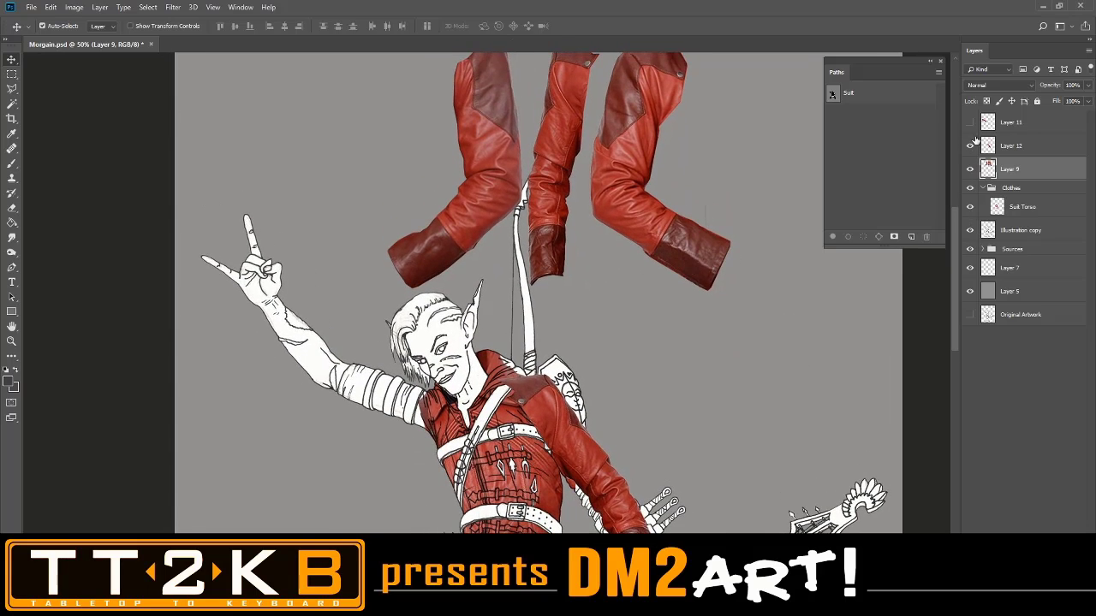
click(969, 123)
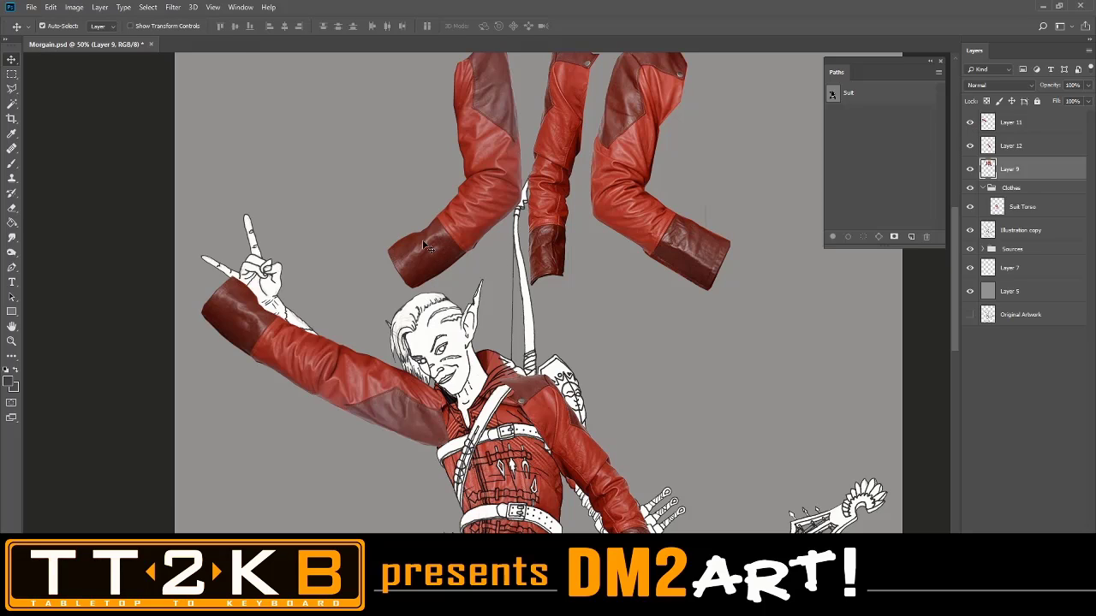
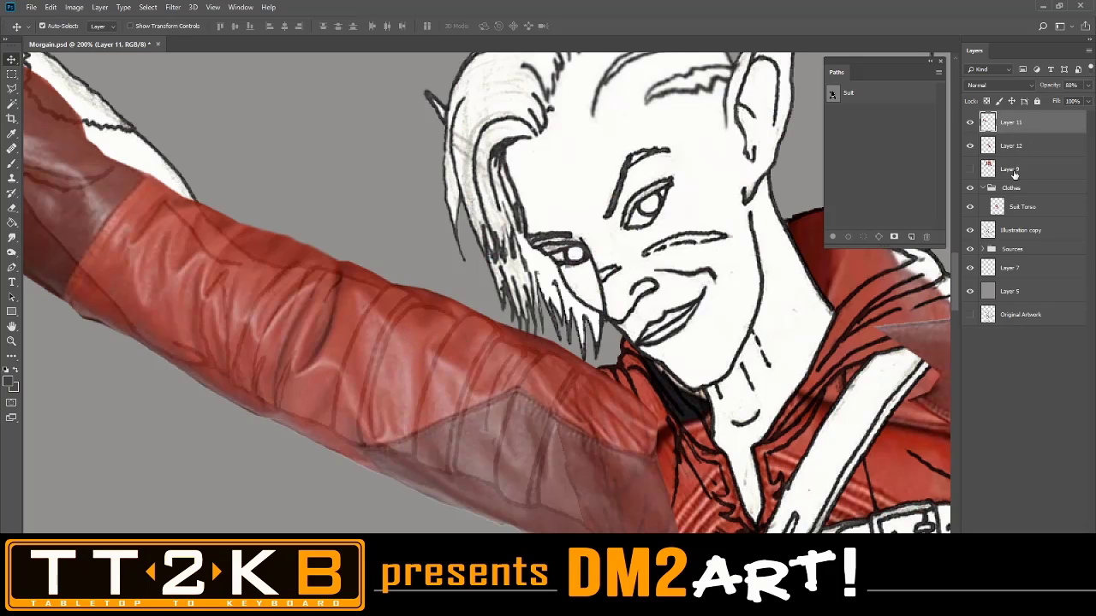
Warp the Layer 11 sleeve over the raised arm, pulling the cuff seam toward the elbow and the top edge onto the line art
key(ctrl+minus)
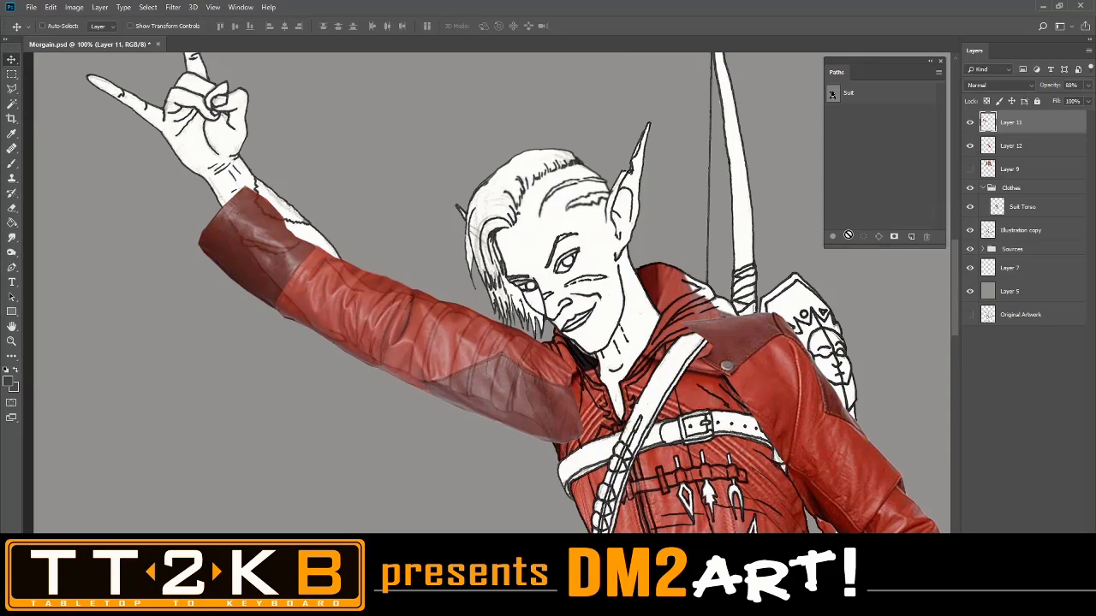
key(ctrl+plus)
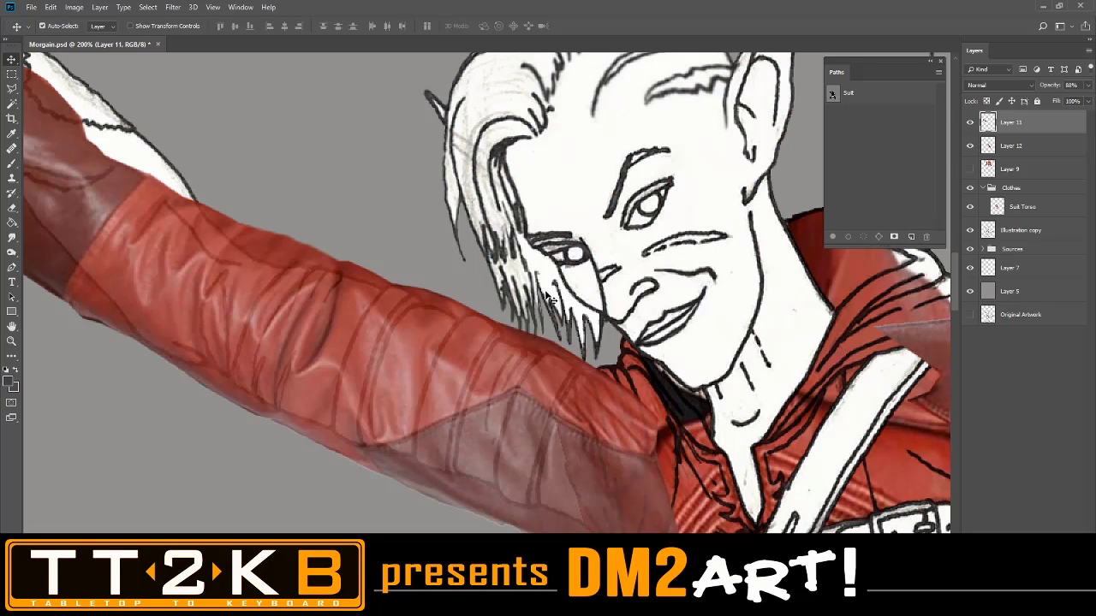
right_click(244, 288)
click(202, 267)
key(ctrl+t)
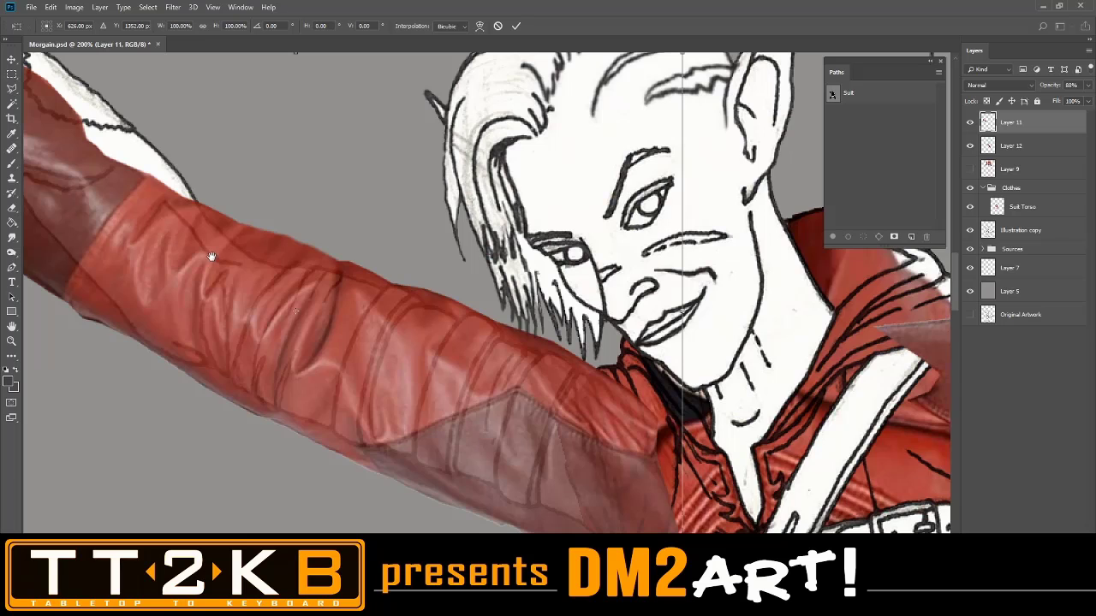
drag(211, 256, 331, 249)
right_click(334, 250)
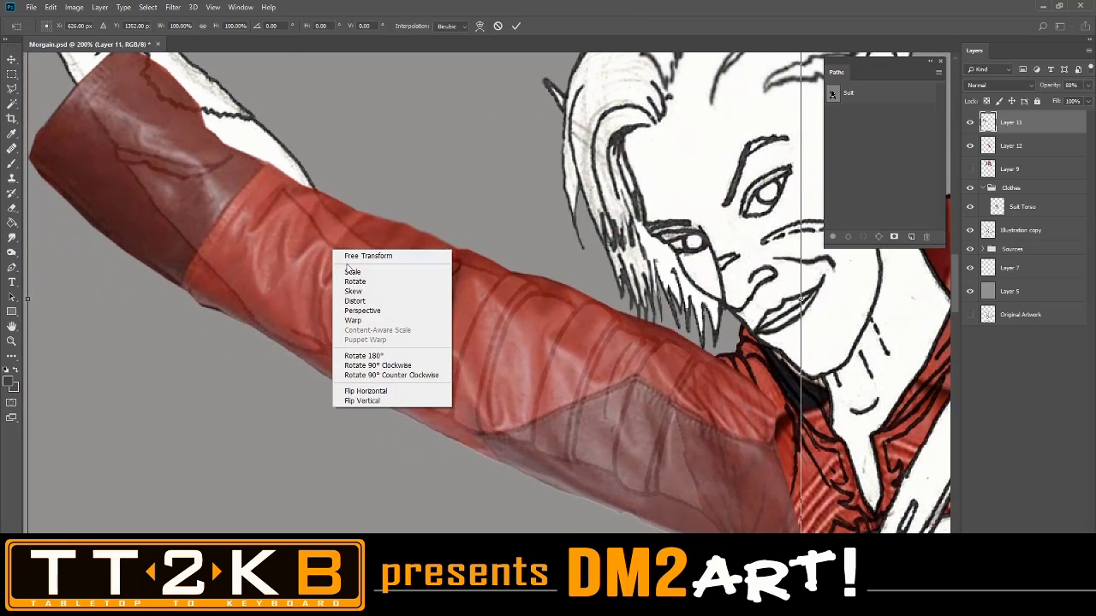
click(388, 320)
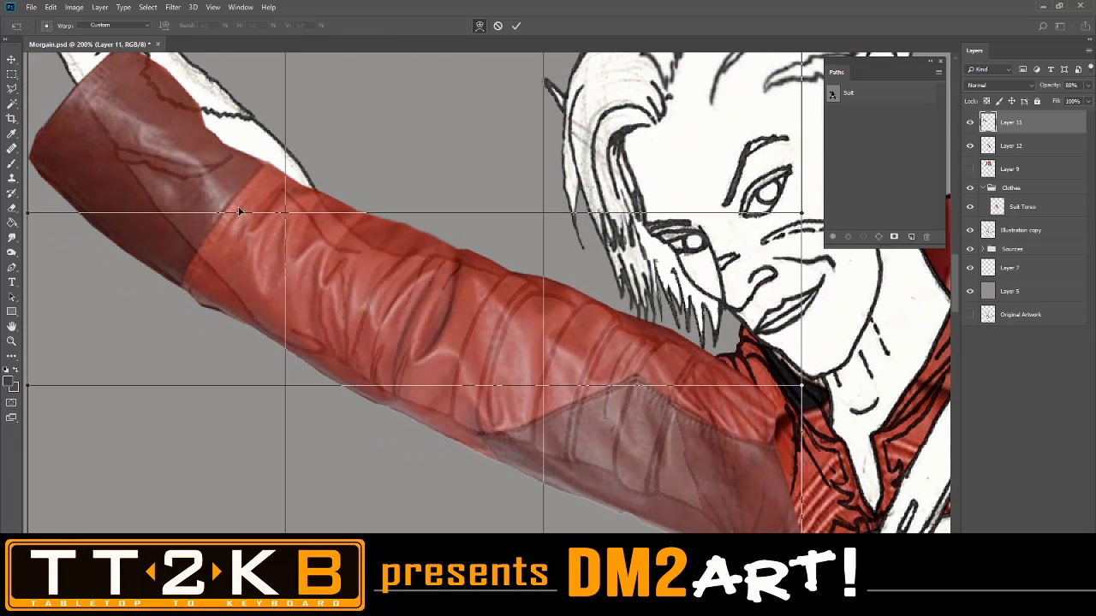
drag(239, 237, 310, 276)
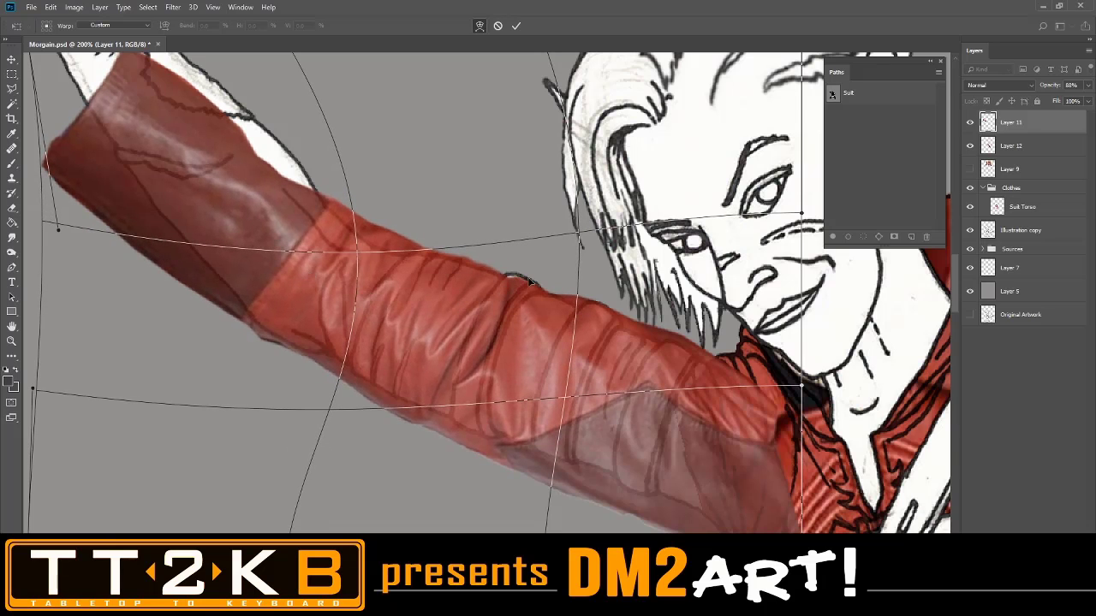
drag(529, 282, 548, 262)
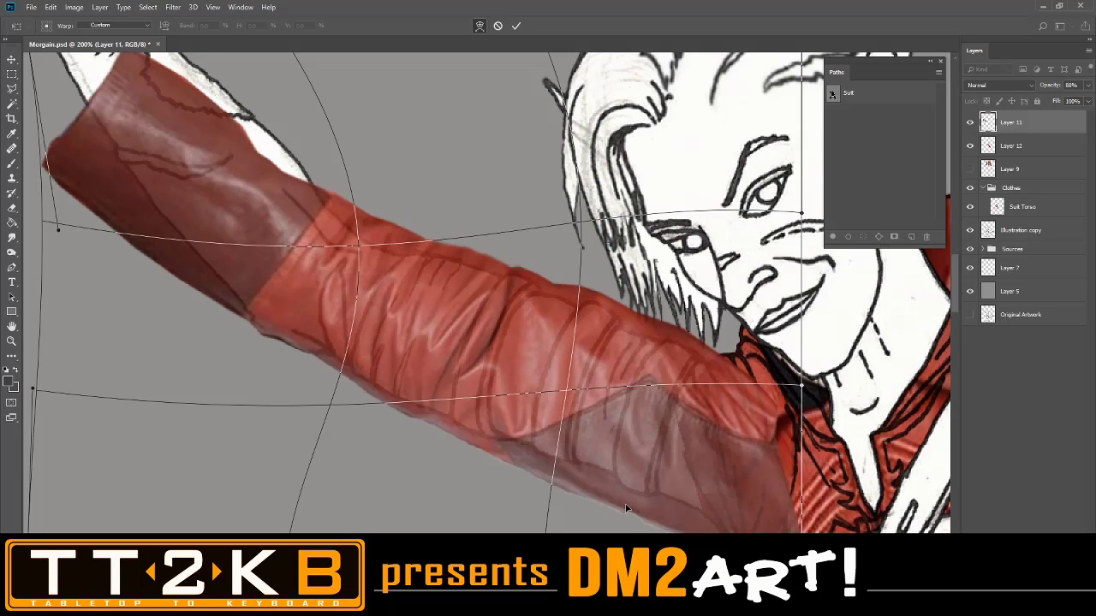
Warp the sleeve's underside and shoulder end outward to cover the upper arm, and apply the transformation
drag(626, 508, 634, 514)
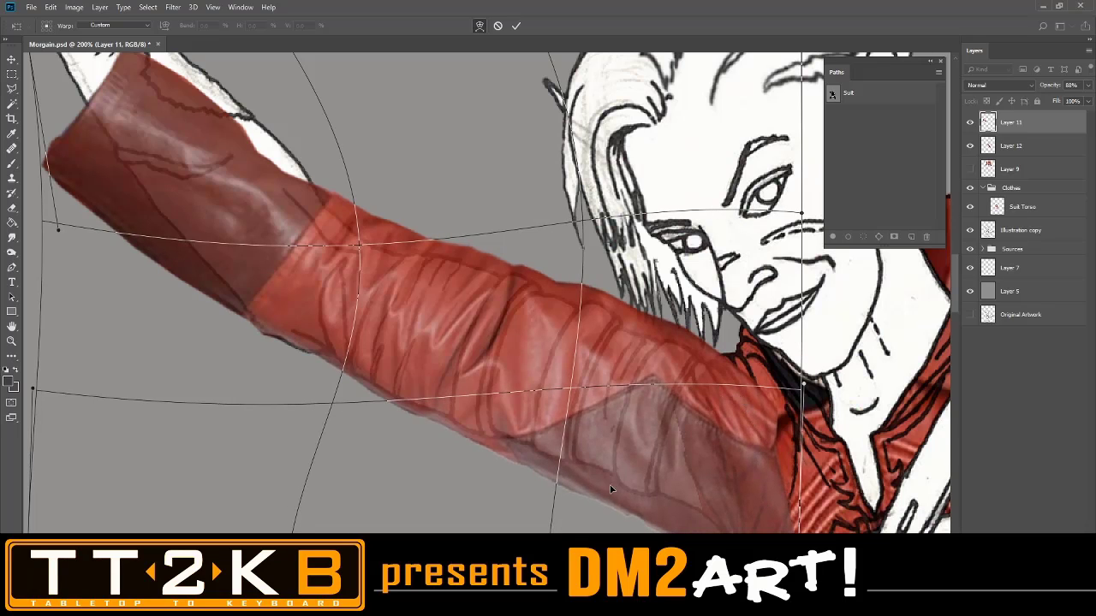
drag(614, 493, 630, 498)
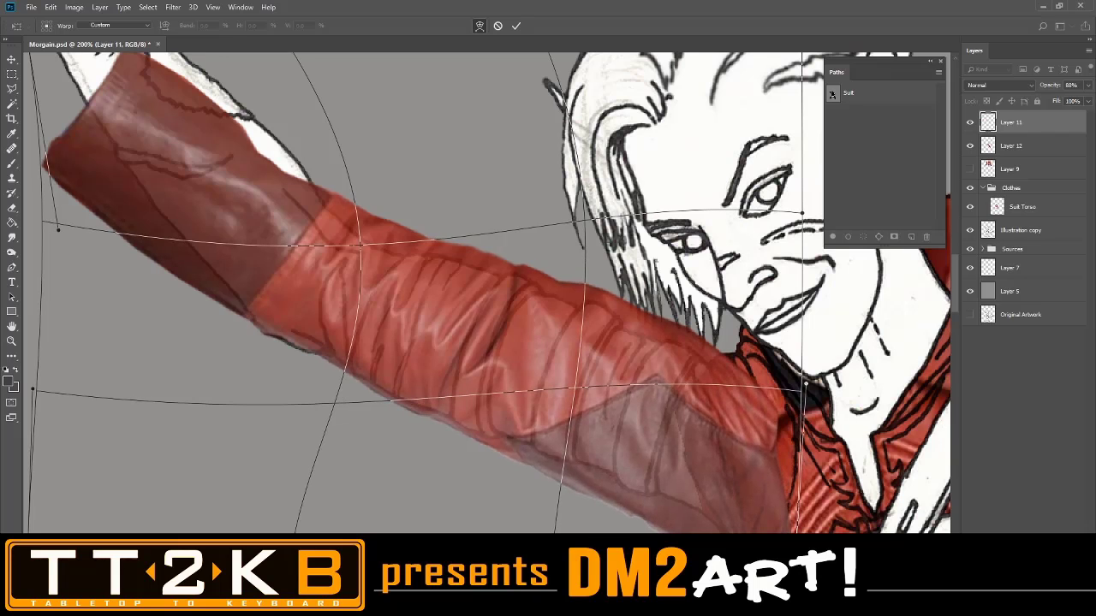
drag(730, 312, 744, 314)
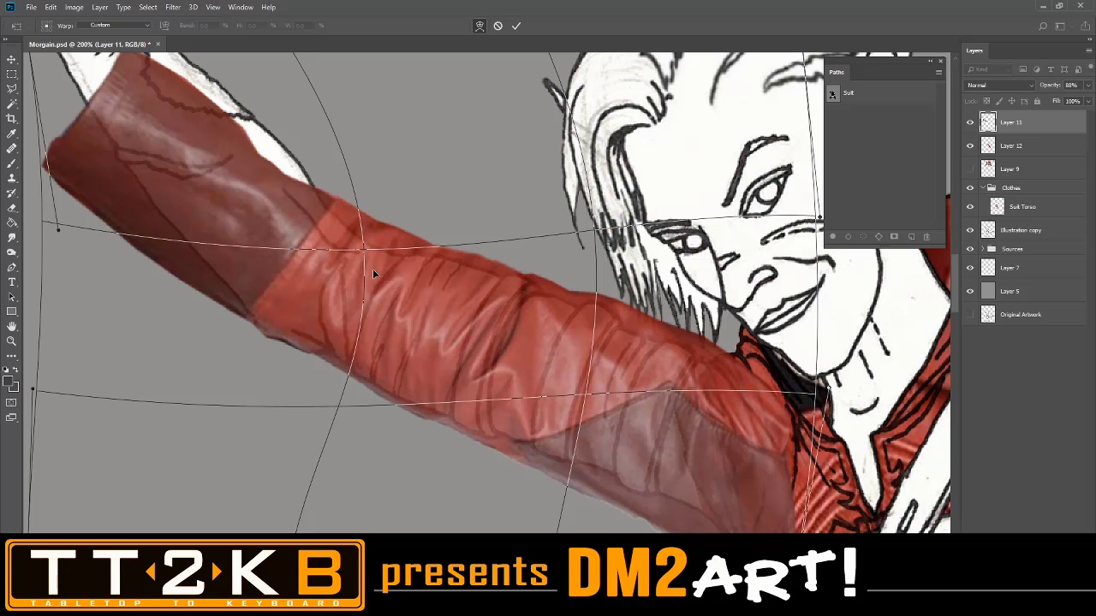
drag(372, 269, 367, 270)
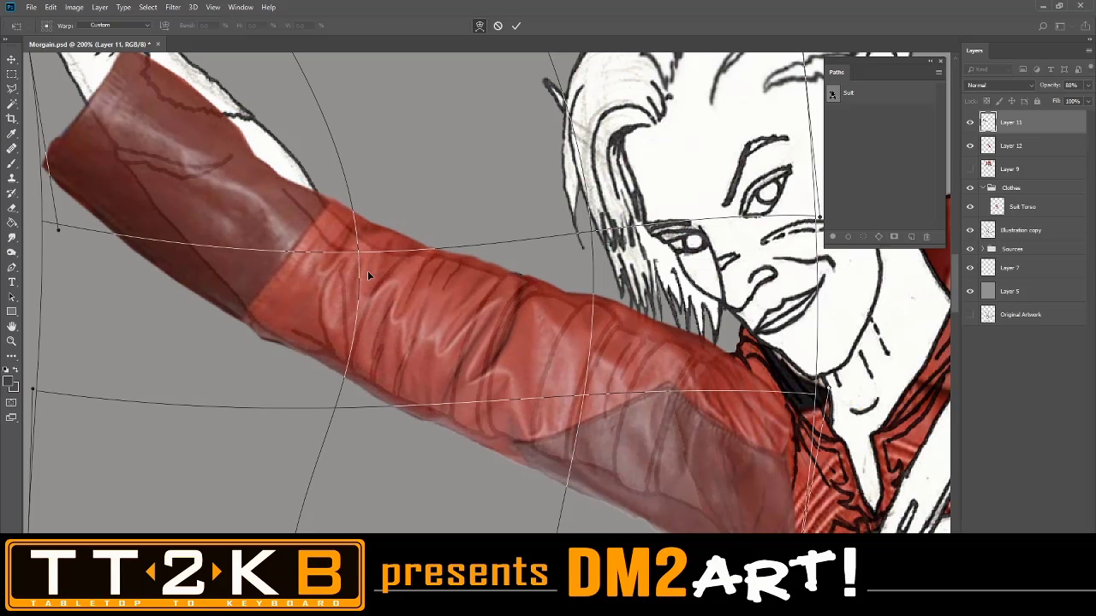
key(Return)
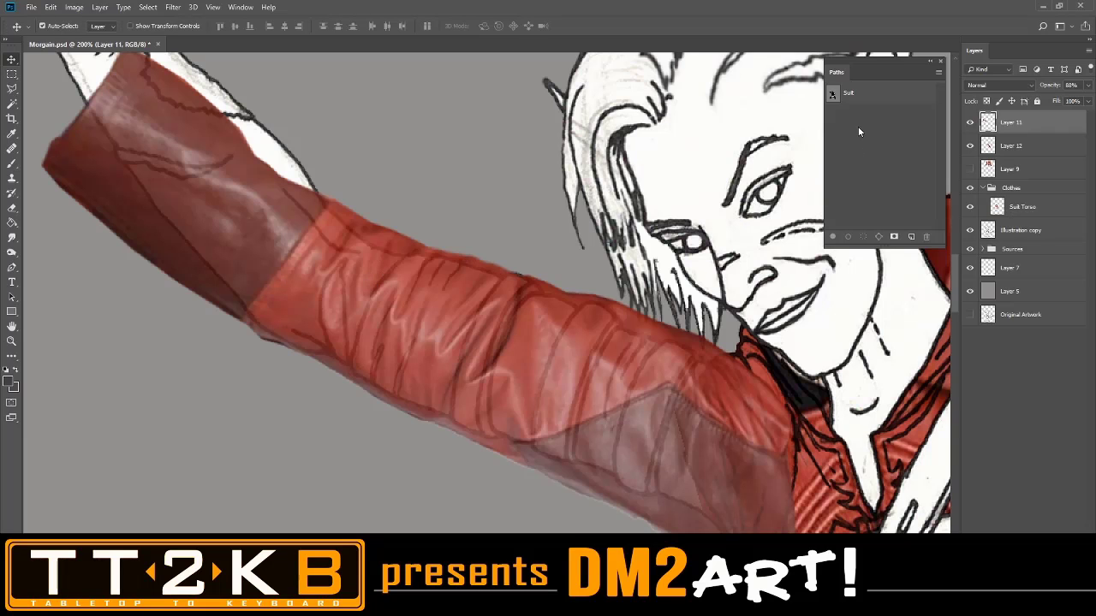
Load the Suit path as a selection and compare it with the raised arm's line art with Layer 11 hidden and shown
click(887, 92)
right_click(887, 92)
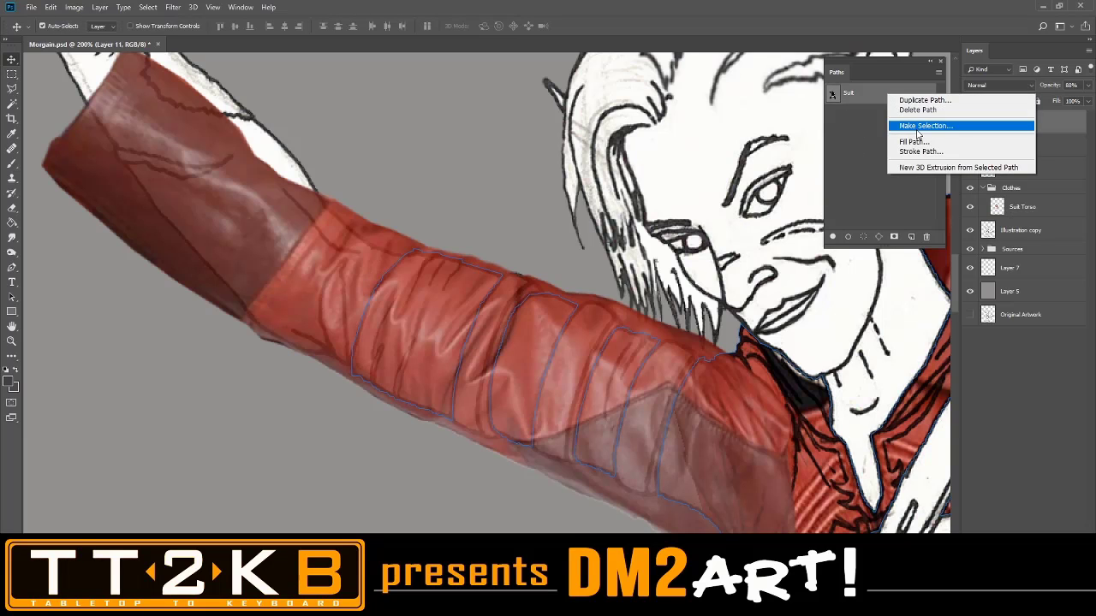
click(915, 128)
click(616, 164)
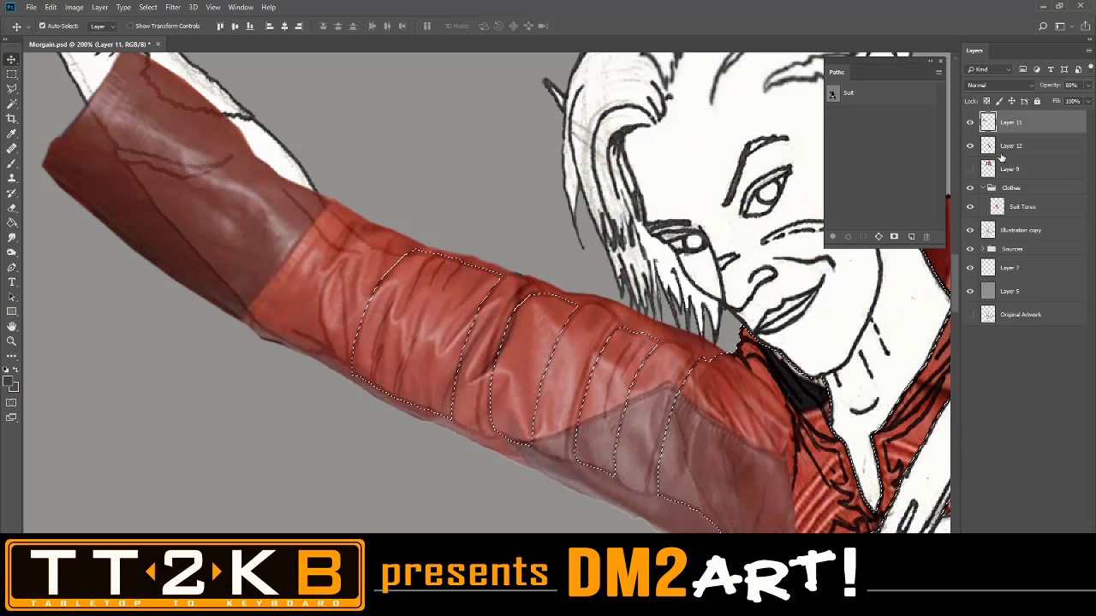
click(970, 122)
click(969, 122)
click(970, 123)
click(970, 122)
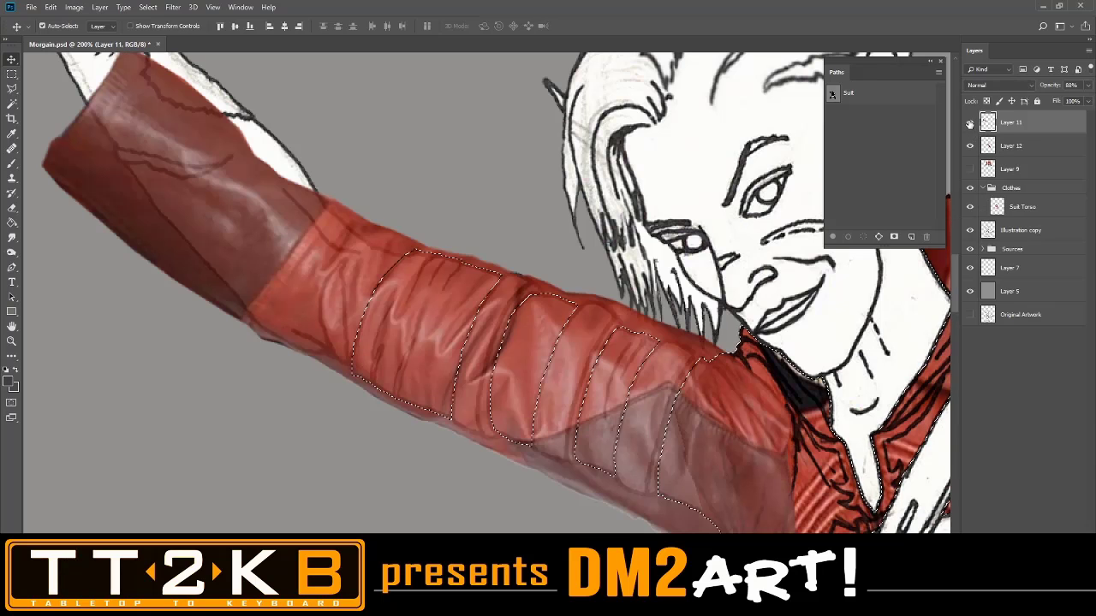
Copy the selected sleeve areas of Layer 11 to a new layer and hide Layer 11
right_click(510, 366)
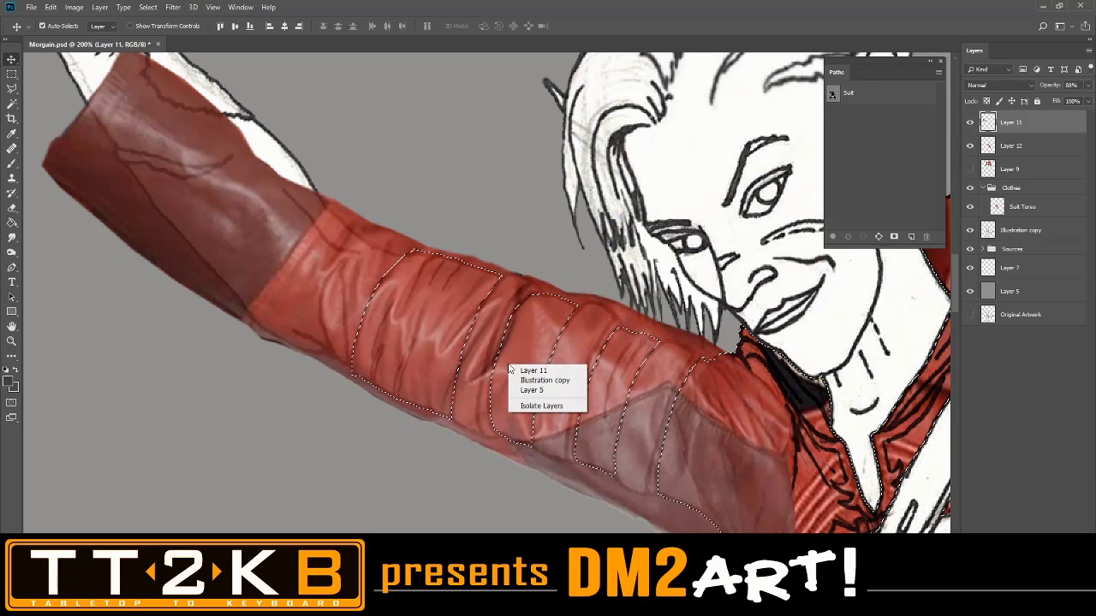
click(15, 89)
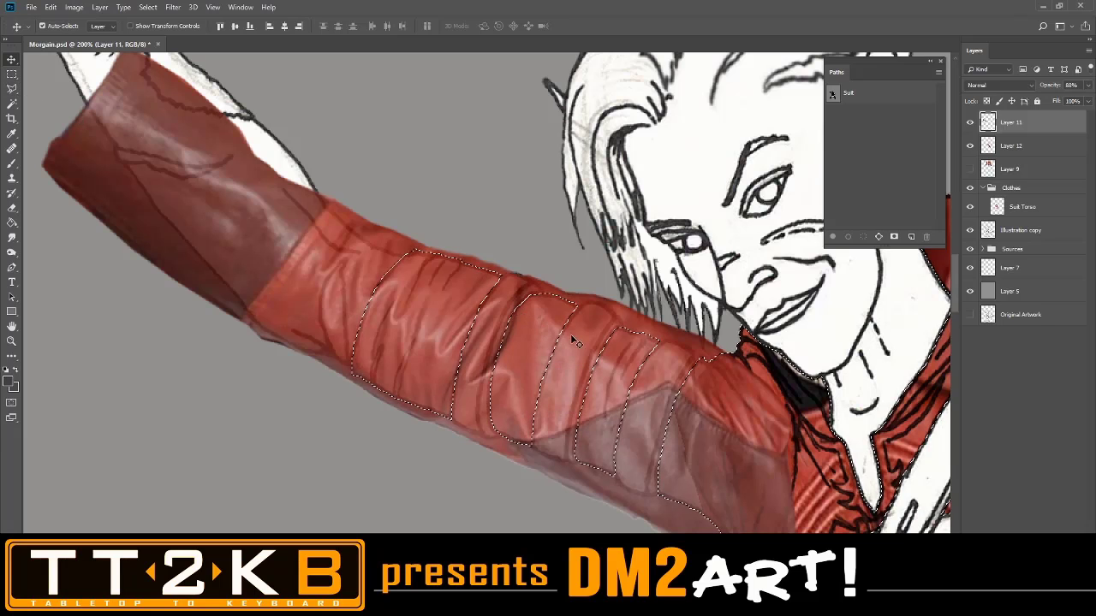
right_click(517, 348)
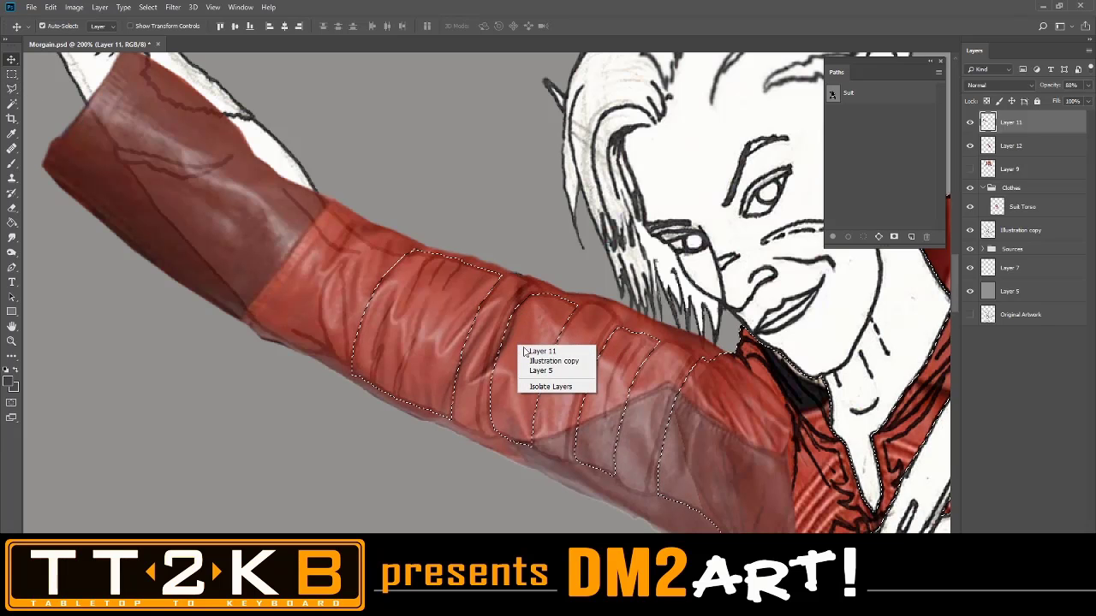
click(12, 89)
right_click(444, 308)
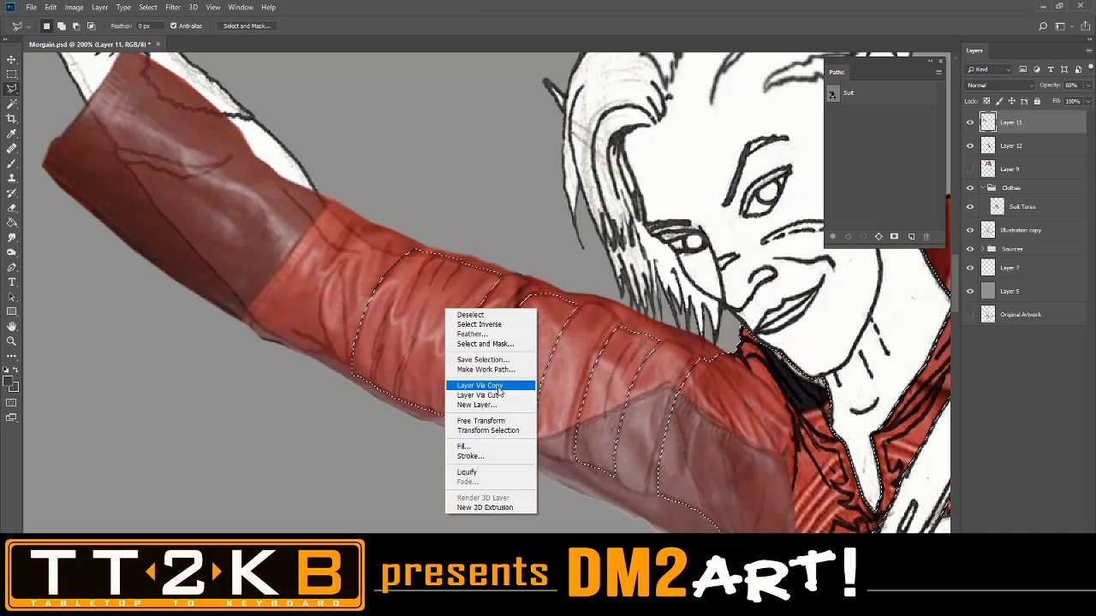
click(498, 386)
click(995, 149)
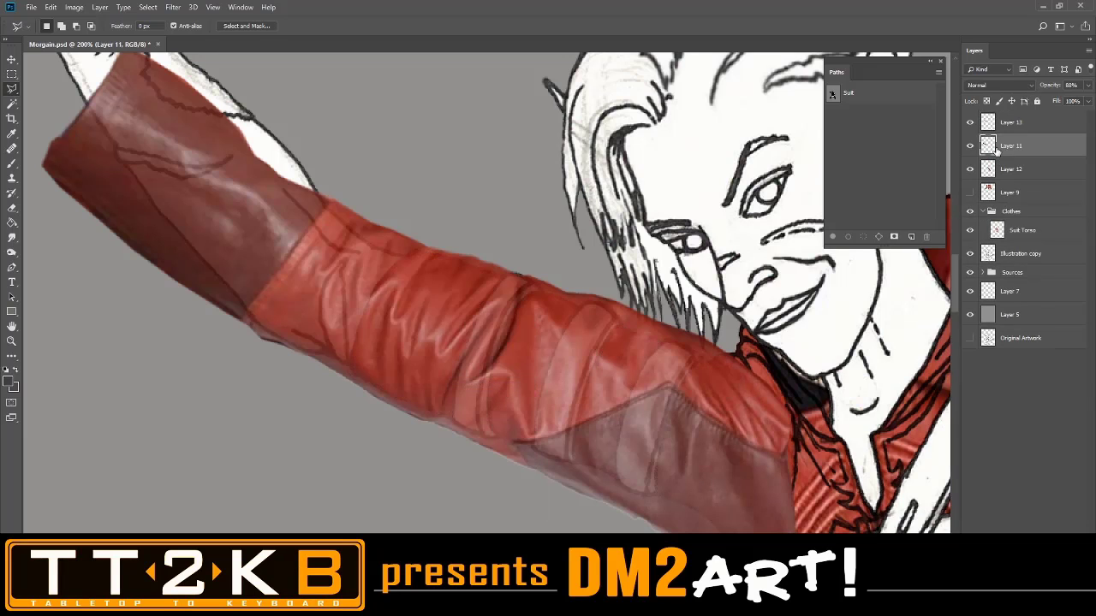
click(971, 149)
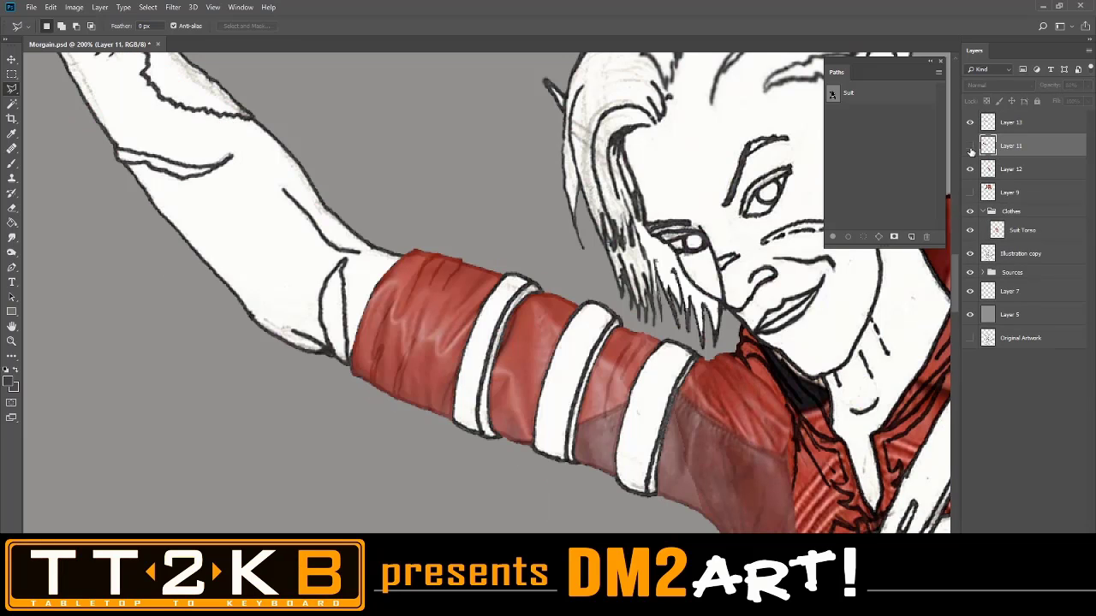
Set the copied sleeve layer's blending mode to Multiply and inspect where it overlaps the torso at the shoulder
click(1014, 126)
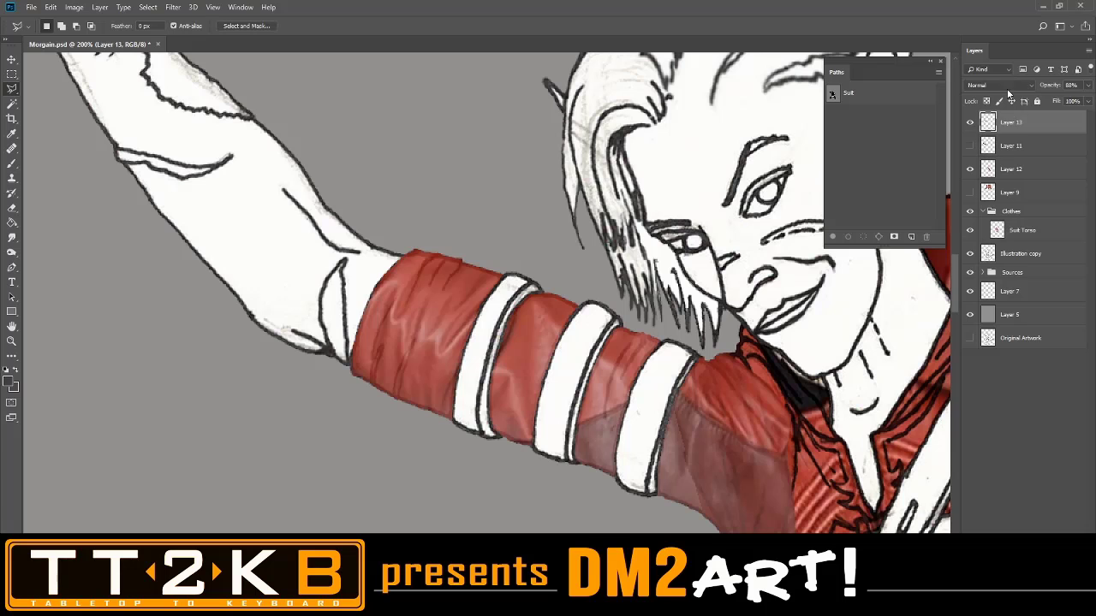
click(1005, 86)
click(1012, 129)
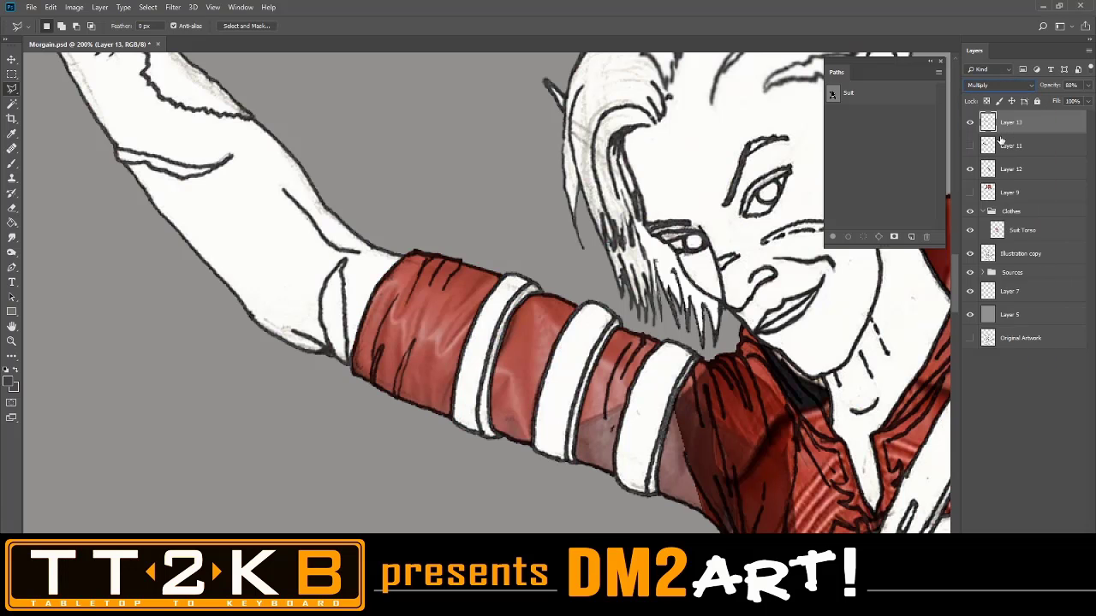
drag(876, 374, 580, 210)
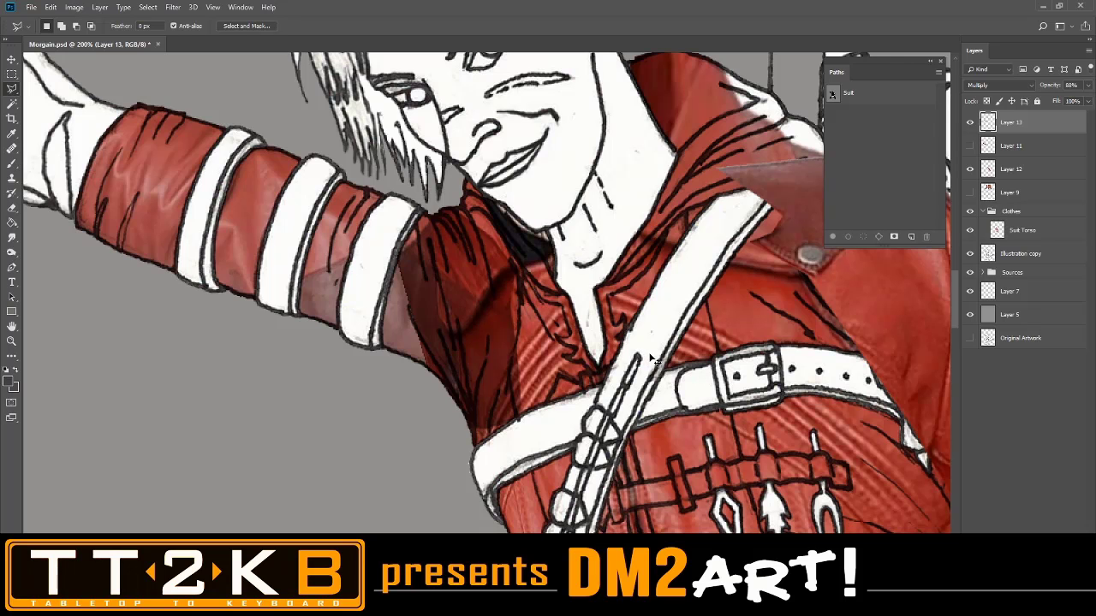
Hide Layer 12 and raise the opacity of Layer 13 to 100%
key(ctrl+plus)
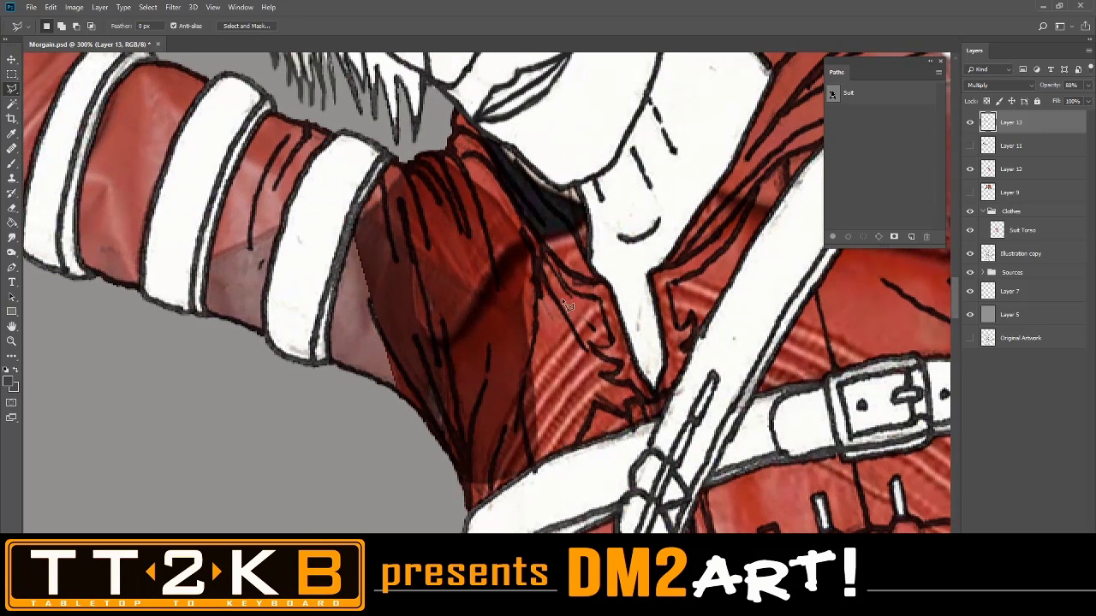
drag(541, 326, 629, 383)
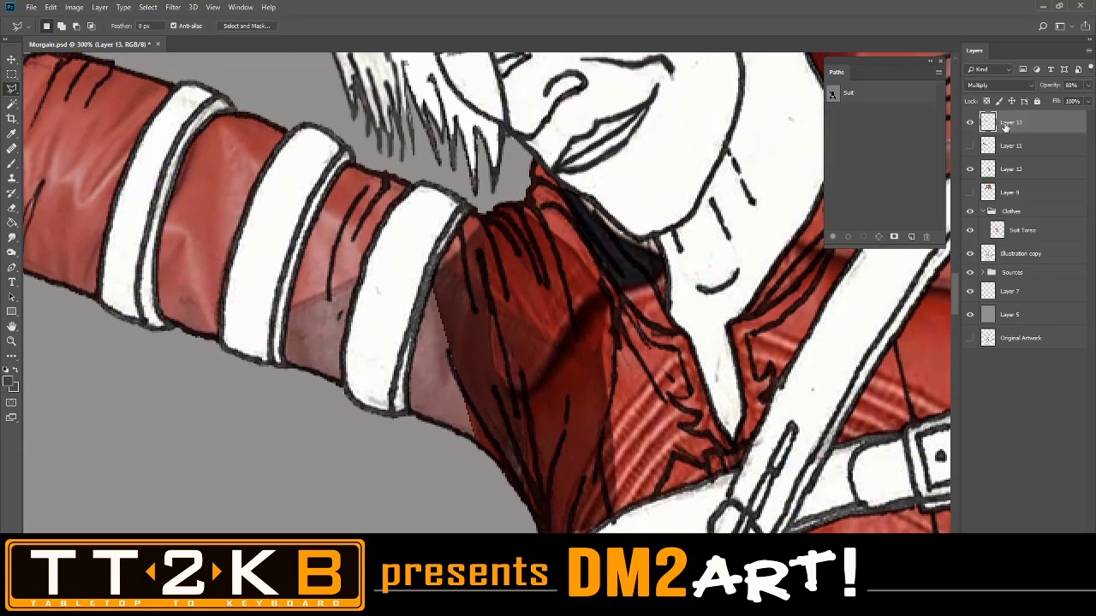
click(970, 125)
click(970, 125)
click(969, 125)
click(970, 168)
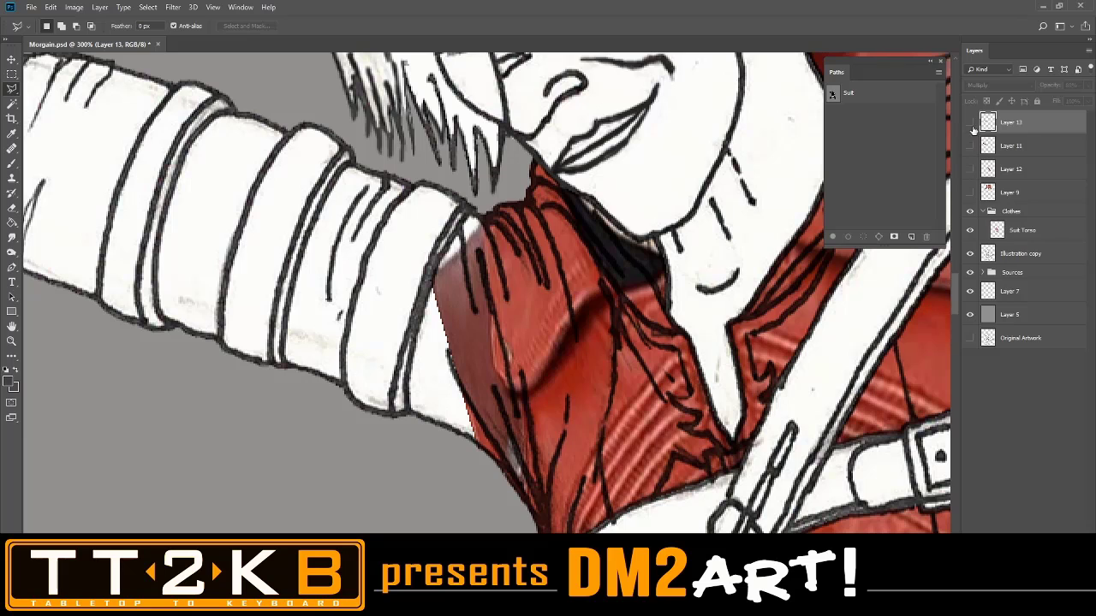
click(970, 125)
click(1089, 86)
drag(1080, 99, 1087, 99)
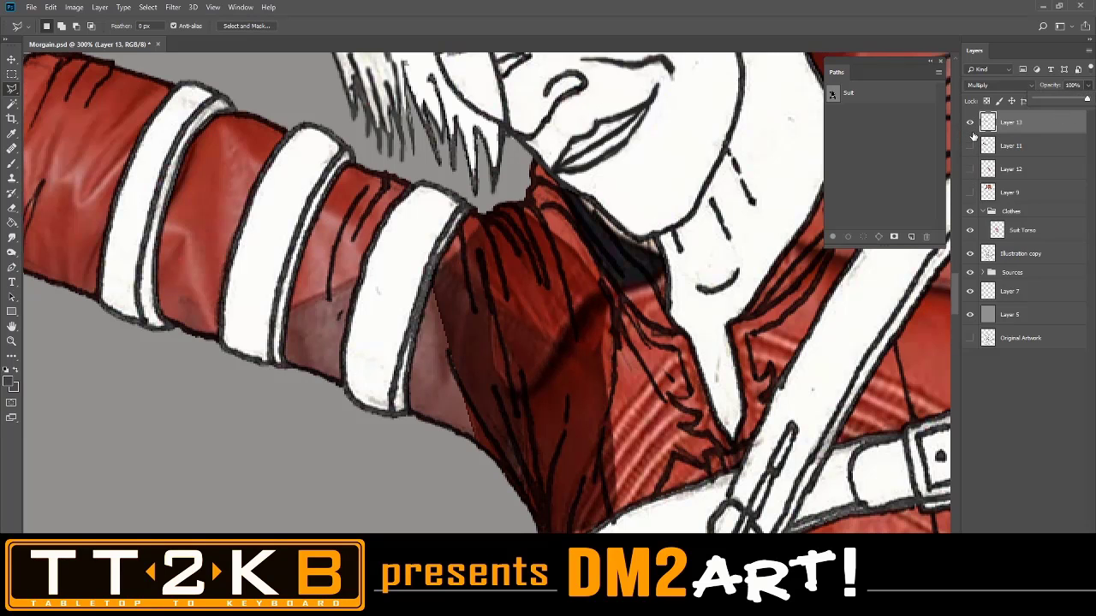
Hide the Suit Torso layer and add a layer mask to Layer 13
click(970, 231)
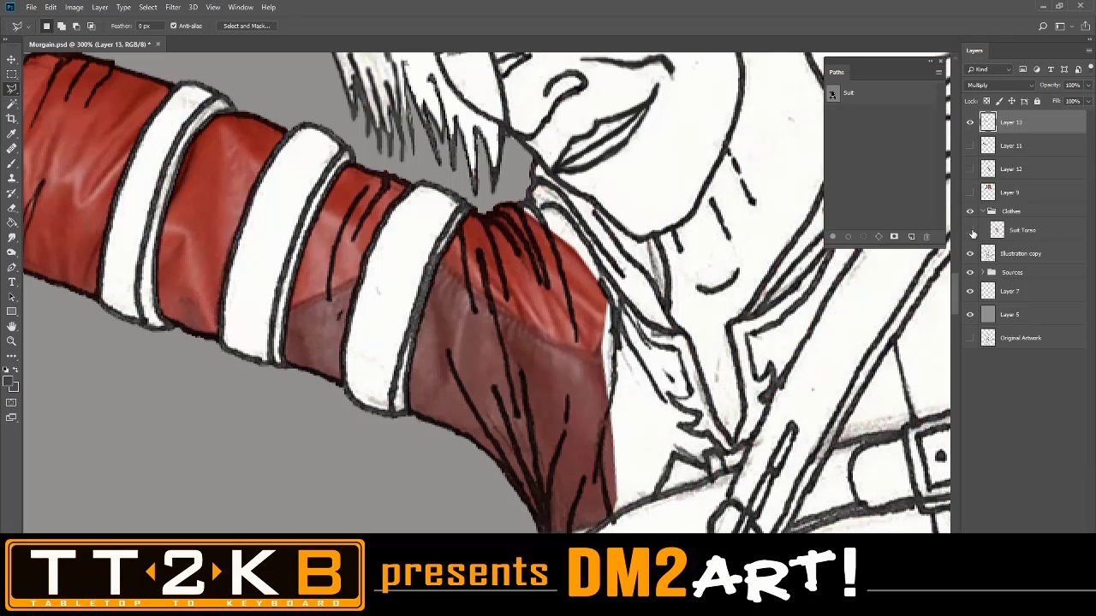
click(972, 231)
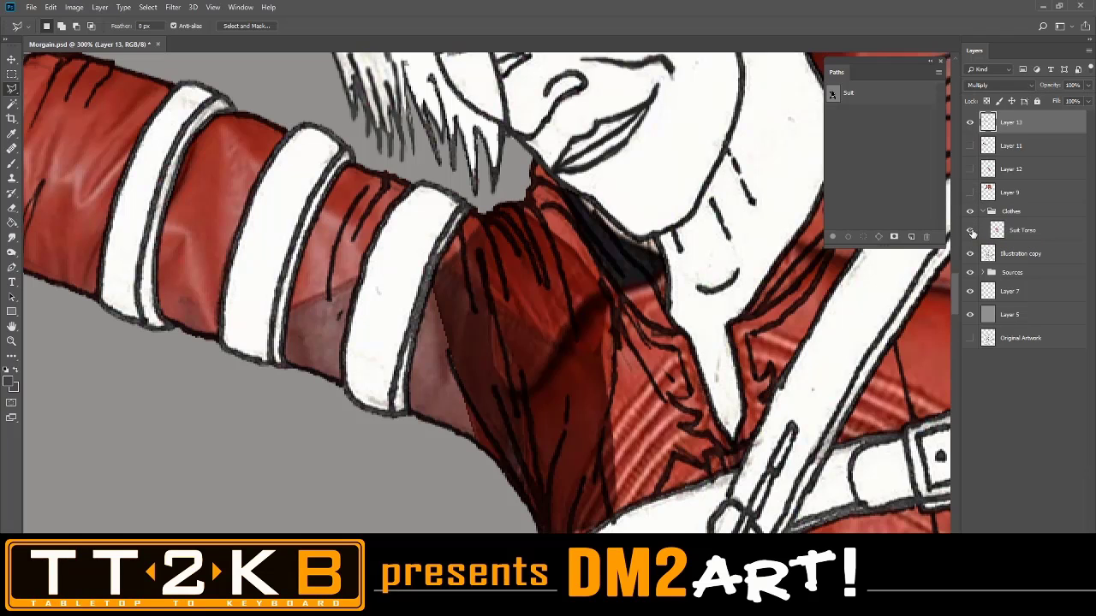
click(972, 231)
click(972, 232)
click(971, 231)
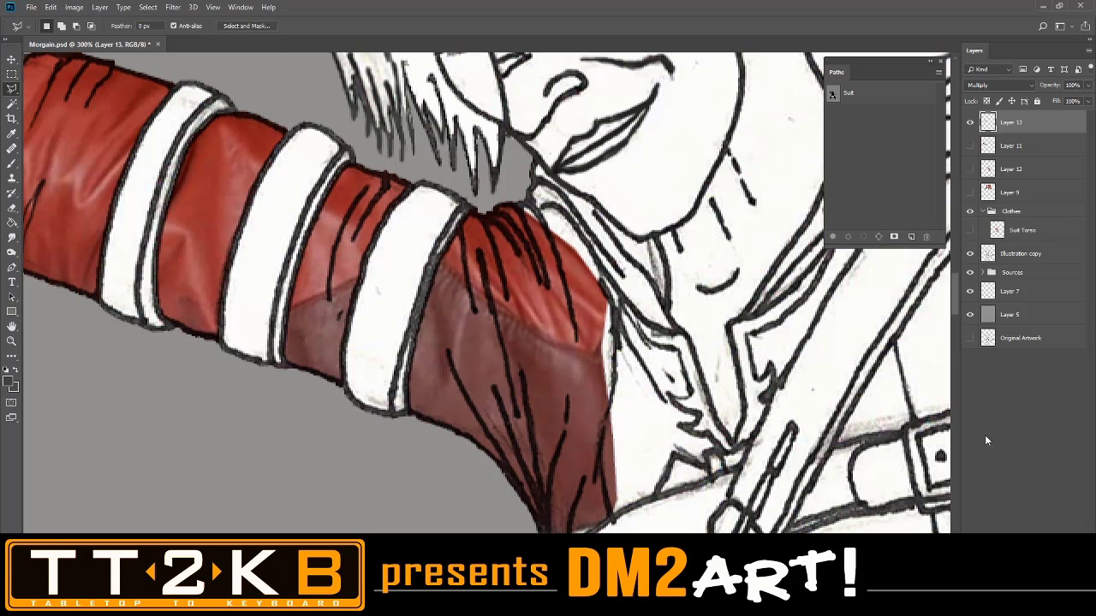
click(1018, 606)
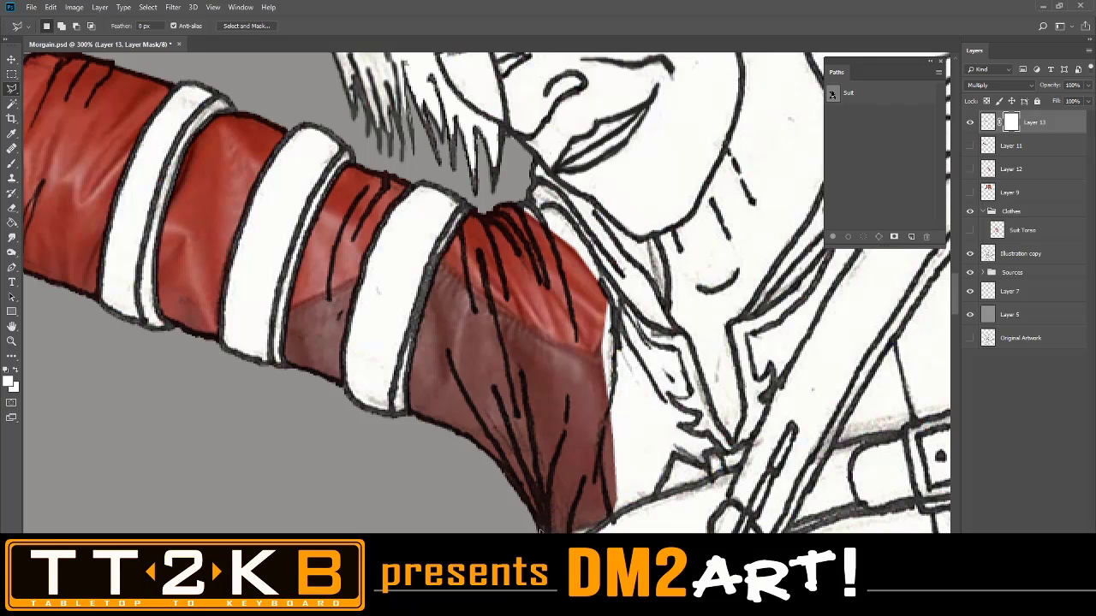
Lasso the Layer 13 area on the torso side of the raised arm's shoulder seam, following the inked line
drag(539, 530, 562, 445)
drag(575, 358, 575, 330)
drag(571, 286, 567, 282)
mouse_move(558, 246)
mouse_down()
mouse_move(517, 193)
mouse_move(526, 132)
mouse_move(791, 200)
mouse_move(764, 557)
mouse_up()
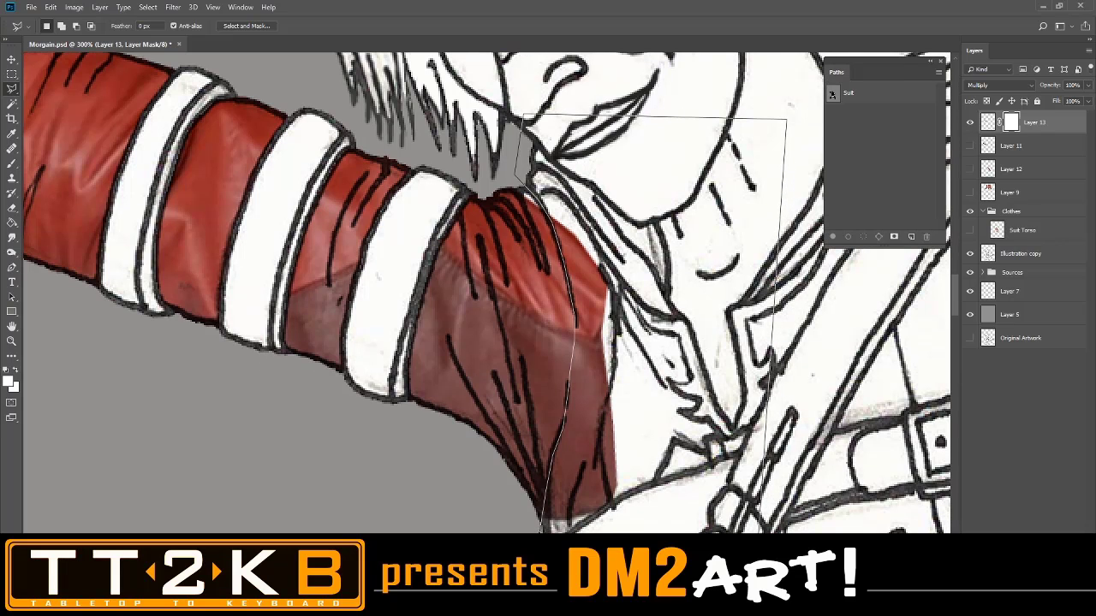
drag(547, 552, 541, 548)
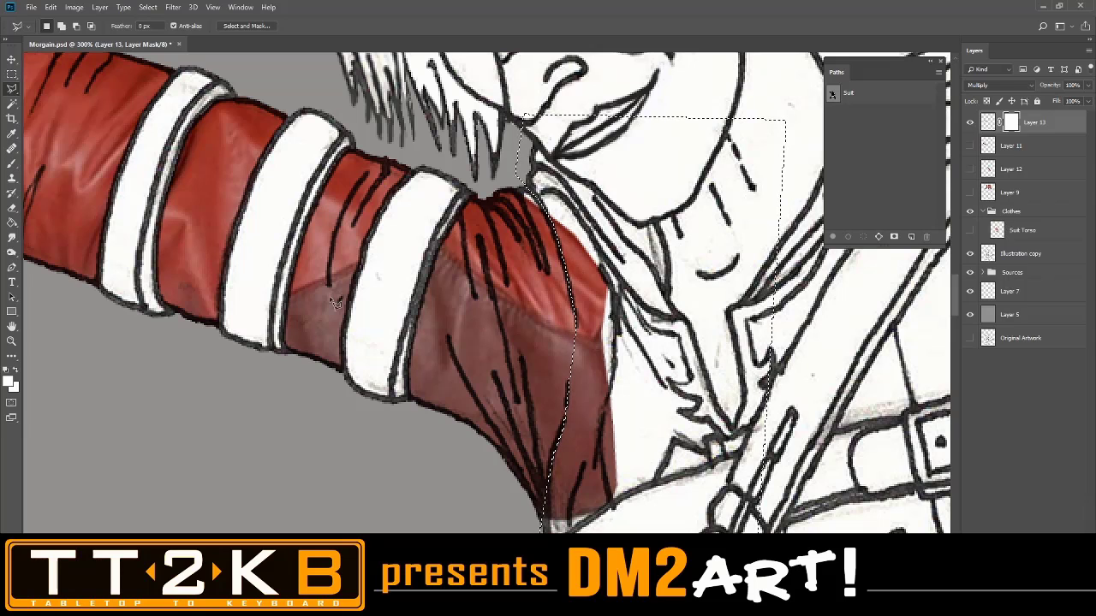
Fill the selected area of Layer 13's mask with black to hide the sleeve overlap, and clear the selection
click(11, 166)
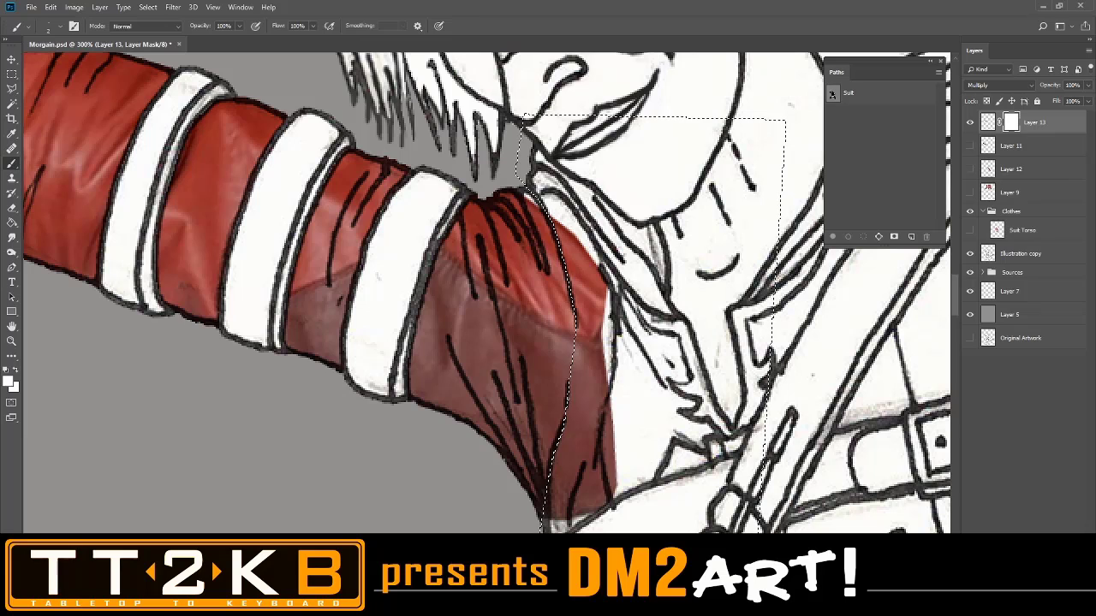
click(12, 224)
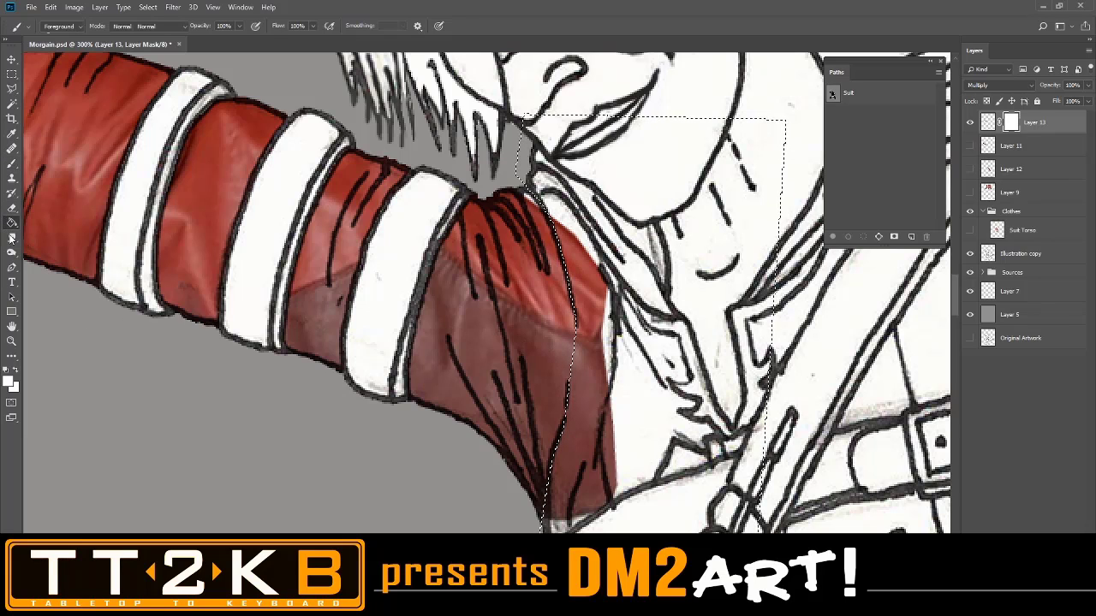
click(16, 372)
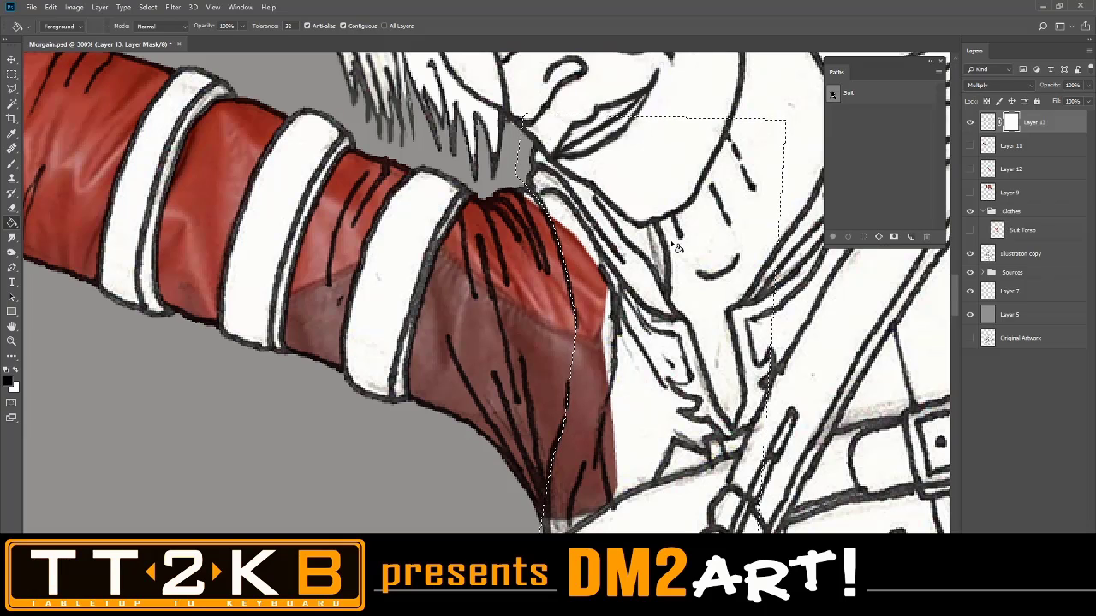
click(671, 248)
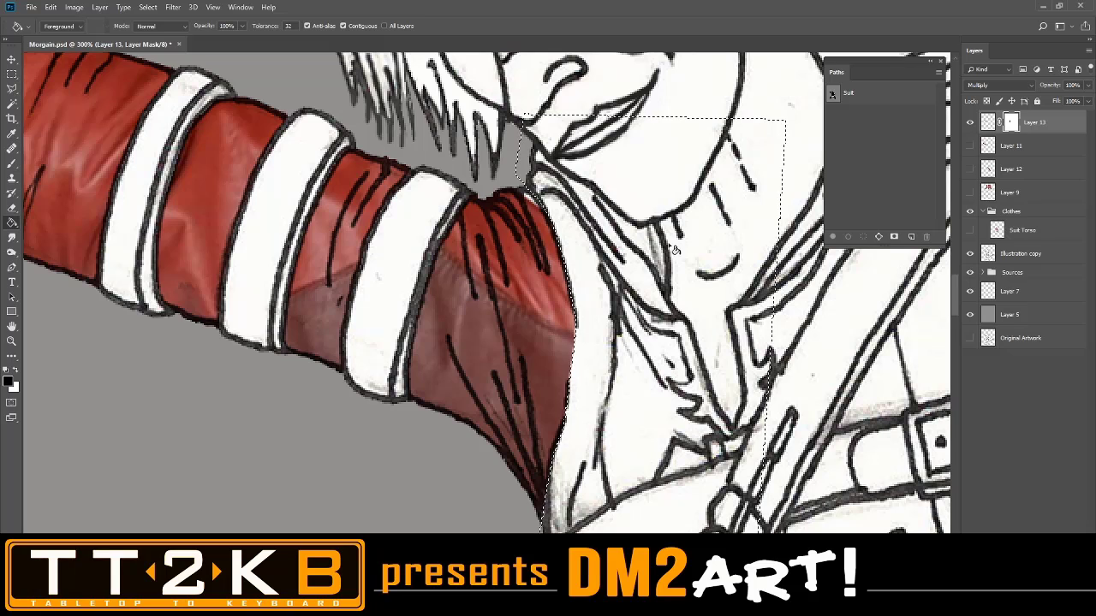
key(ctrl+d)
Try to select the empty area around the sleeve artwork on Layer 13 with the Magic Wand
click(12, 103)
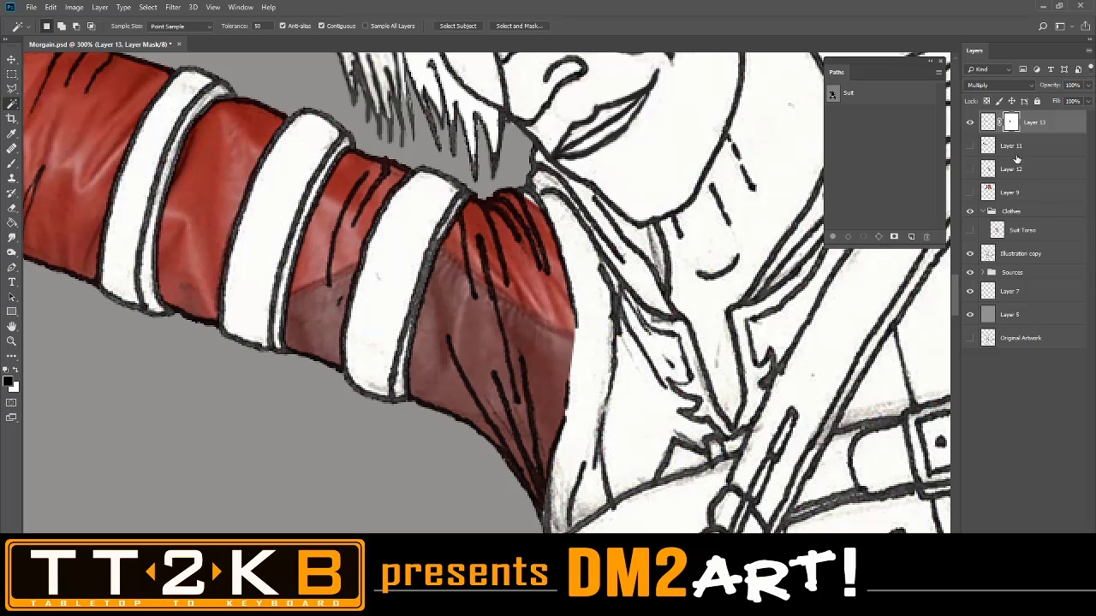
click(991, 124)
click(380, 442)
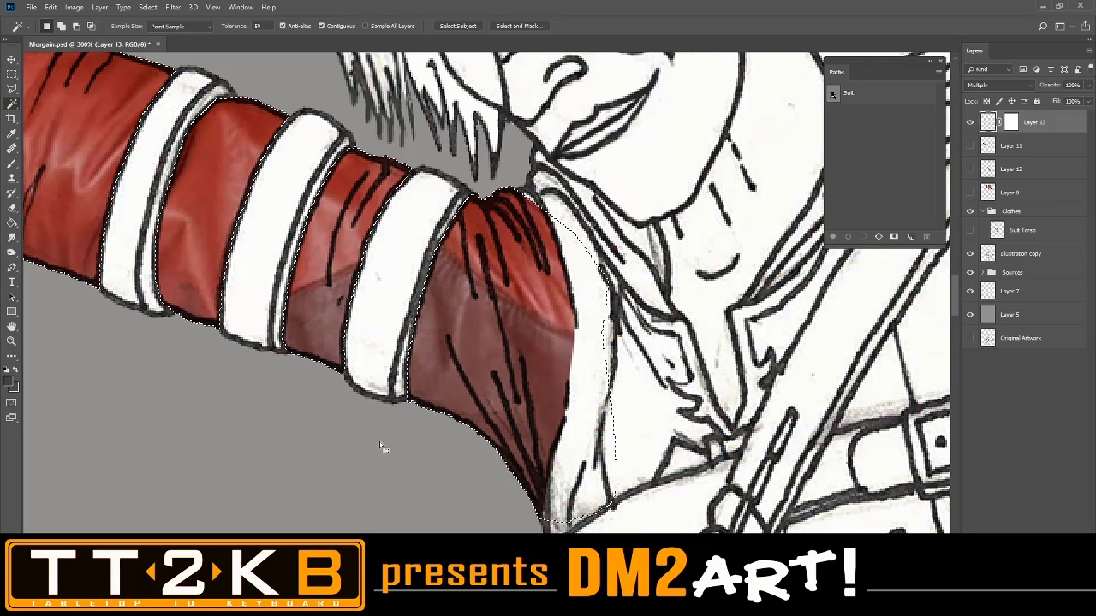
click(553, 418)
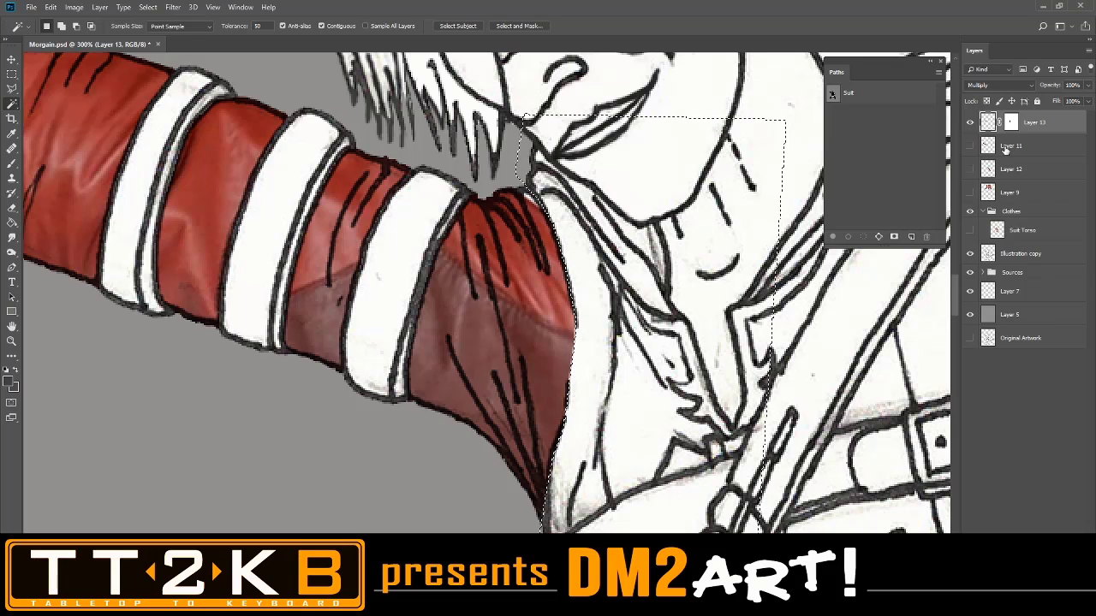
Show the Suit Torso layer and check the masked sleeve against the whole figure
click(970, 230)
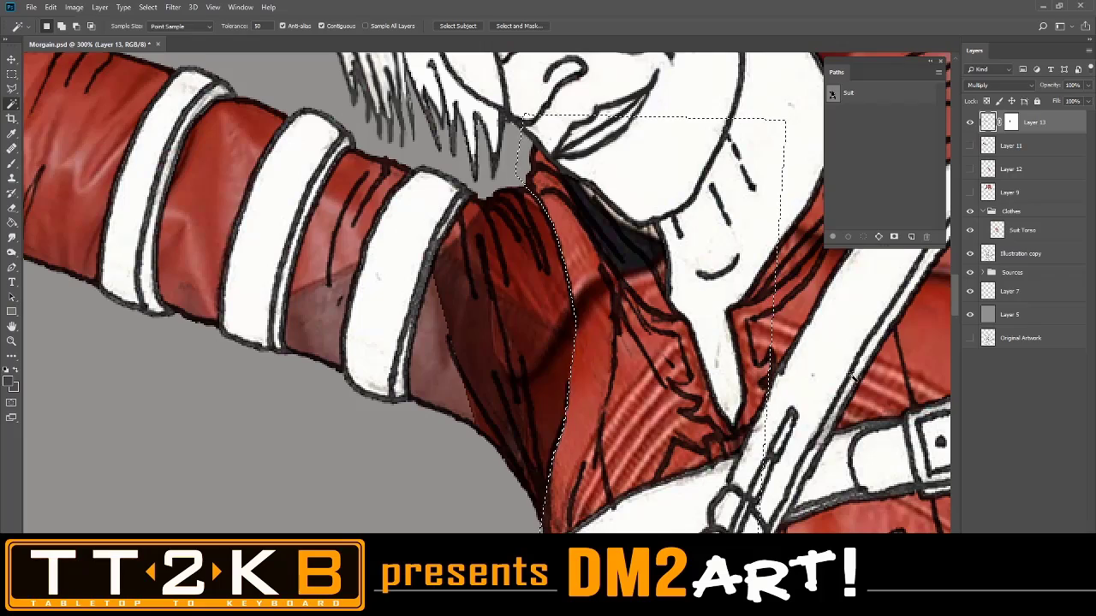
key(ctrl+minus)
key(ctrl+minus)
scroll(816, 389, down, 3)
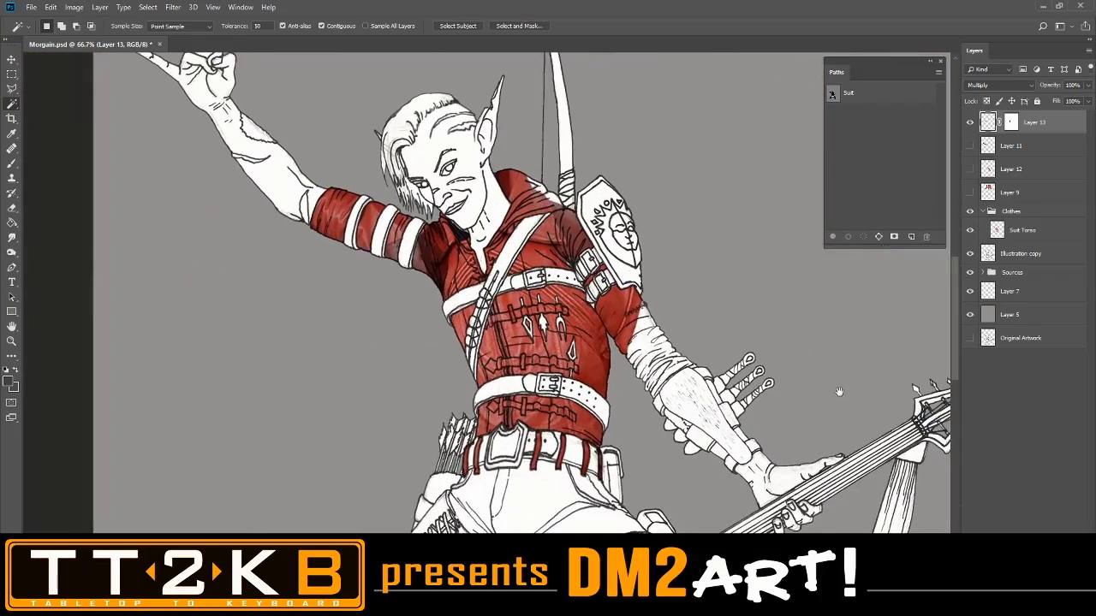
drag(816, 391, 885, 466)
key(ctrl+plus)
key(ctrl+plus)
key(ctrl+plus)
key(ctrl+plus)
key(ctrl+plus)
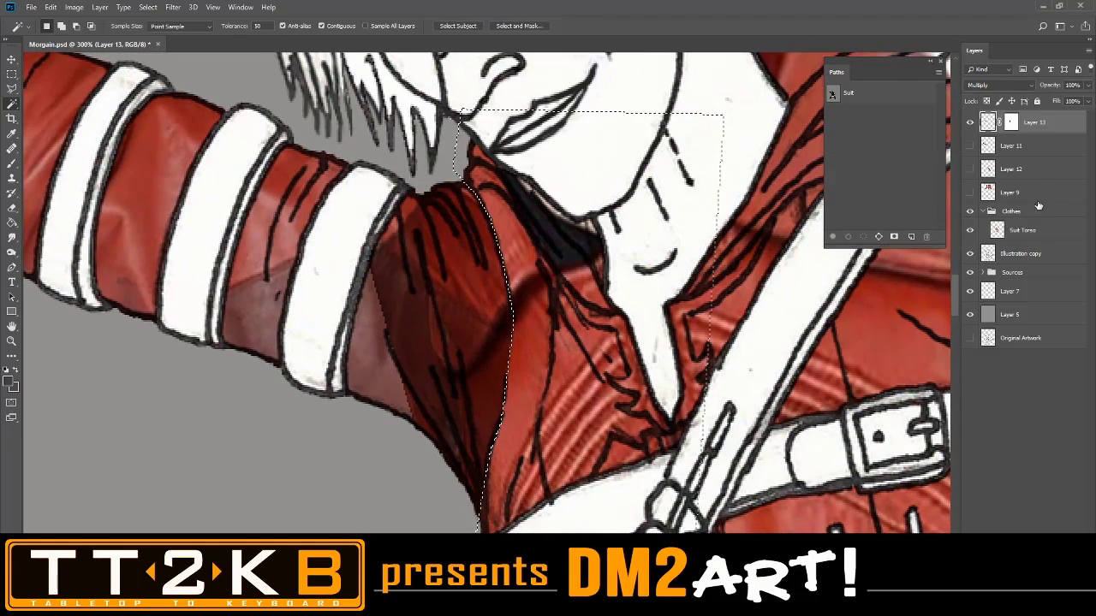
Clear the selection, hide Layer 13, and set the Suit Torso layer's blend mode to Normal
click(1021, 234)
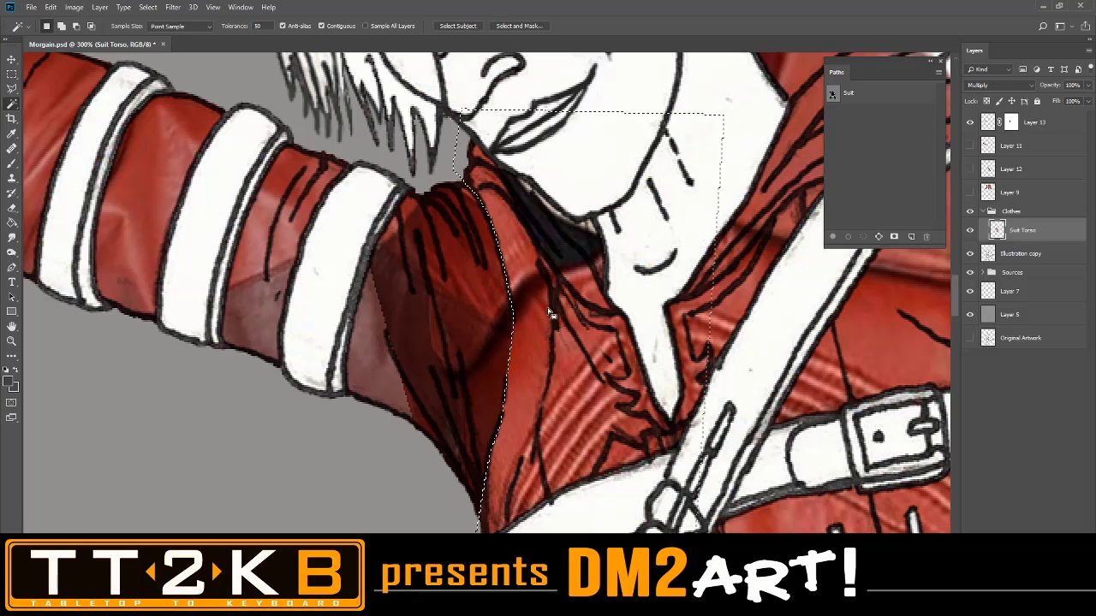
key(ctrl+d)
click(970, 129)
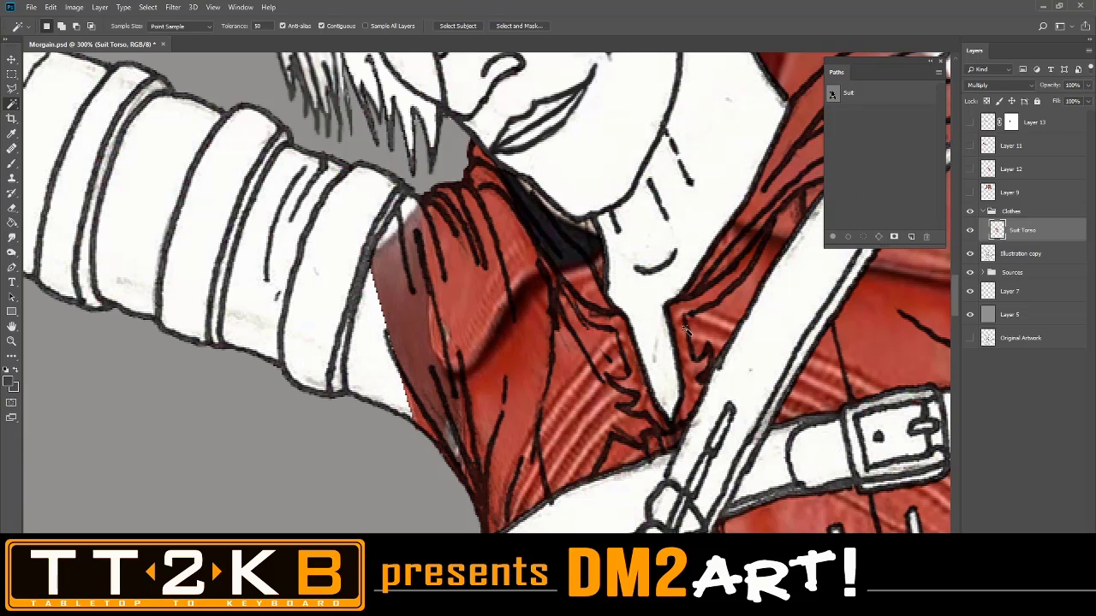
scroll(685, 327, right, 5)
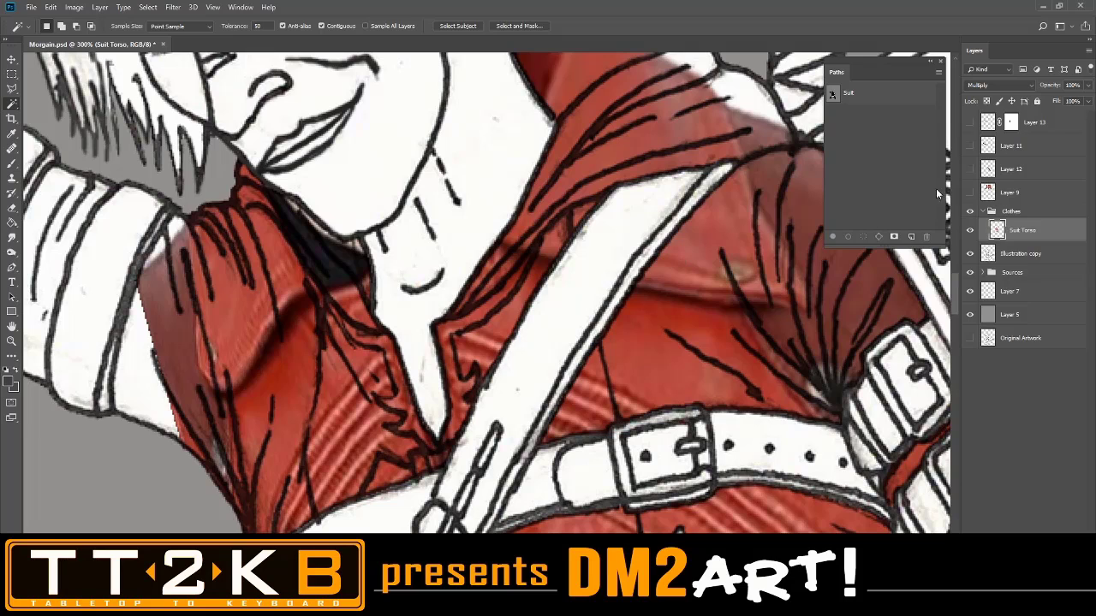
click(1013, 84)
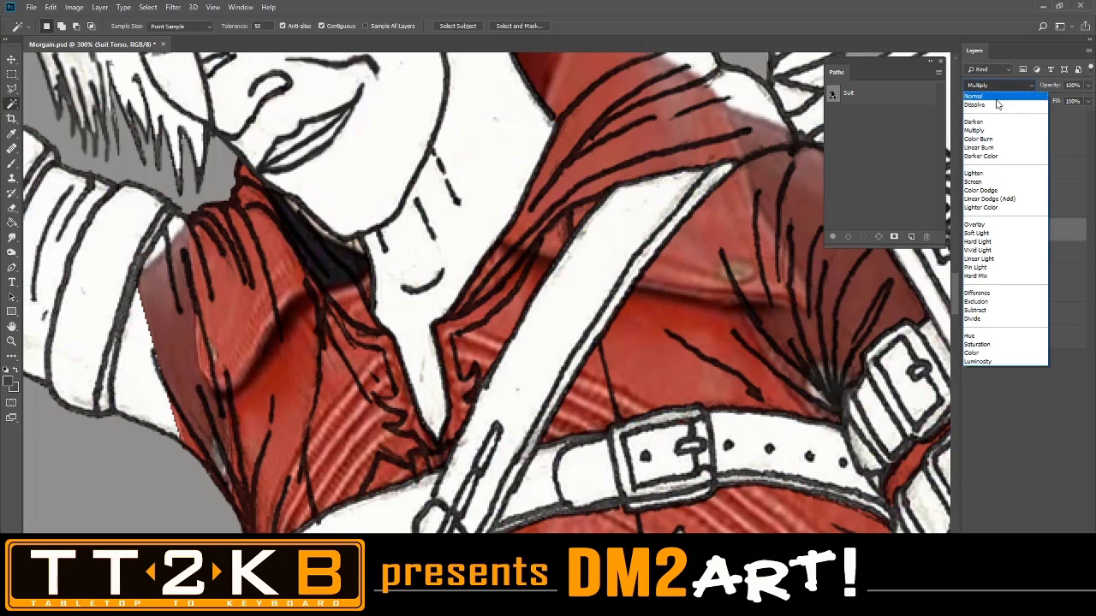
click(995, 98)
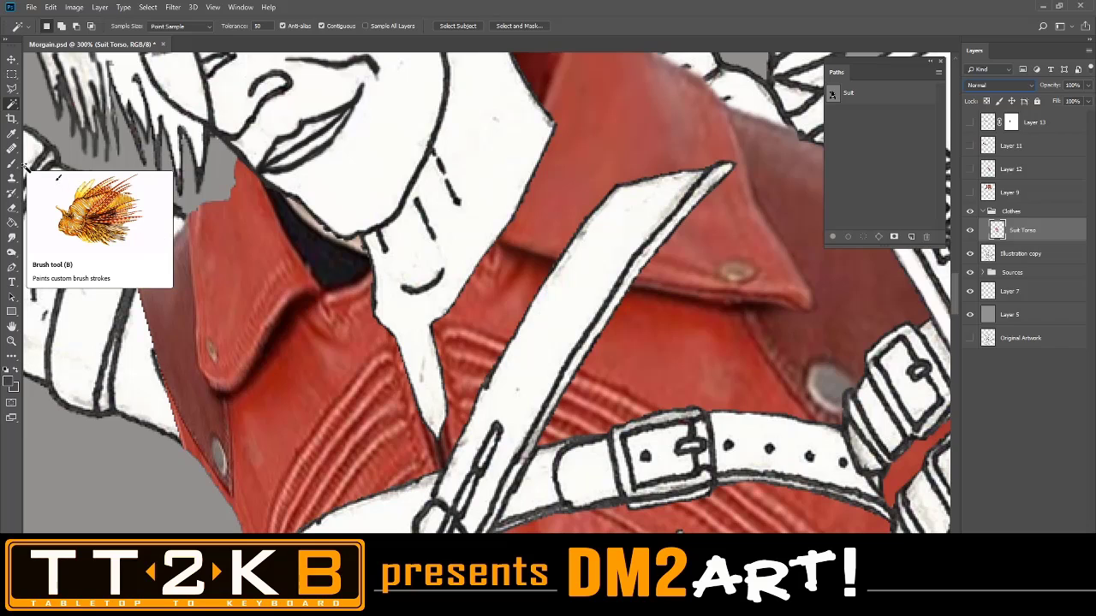
Set up the Clone Stamp with a soft 15 px brush at 0% hardness, sampling red leather beside the stitched chest panel
click(12, 178)
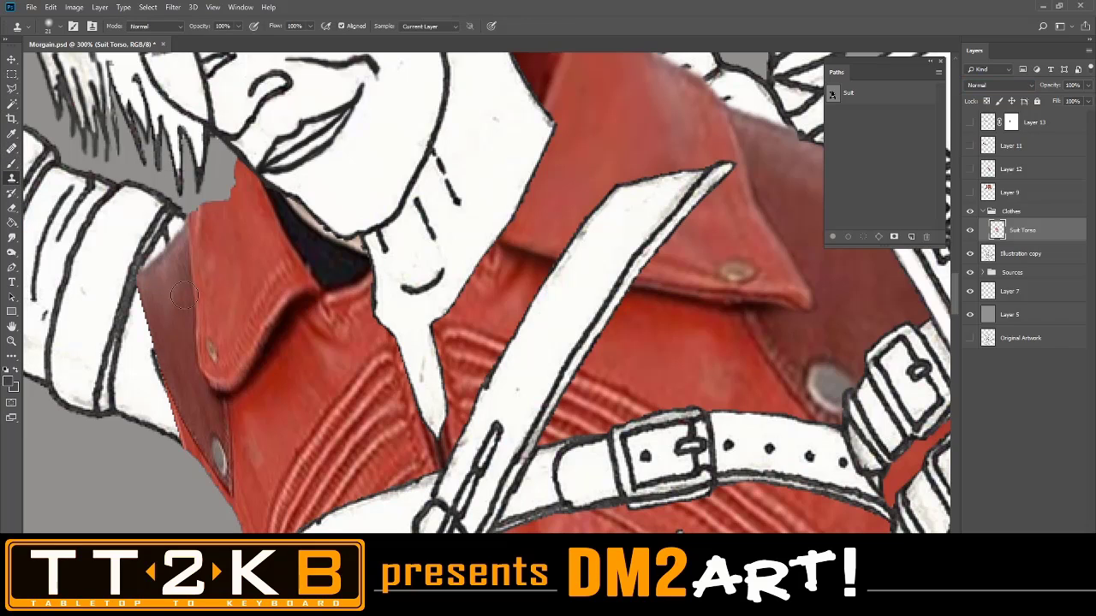
alt+click(269, 441)
right_click(248, 418)
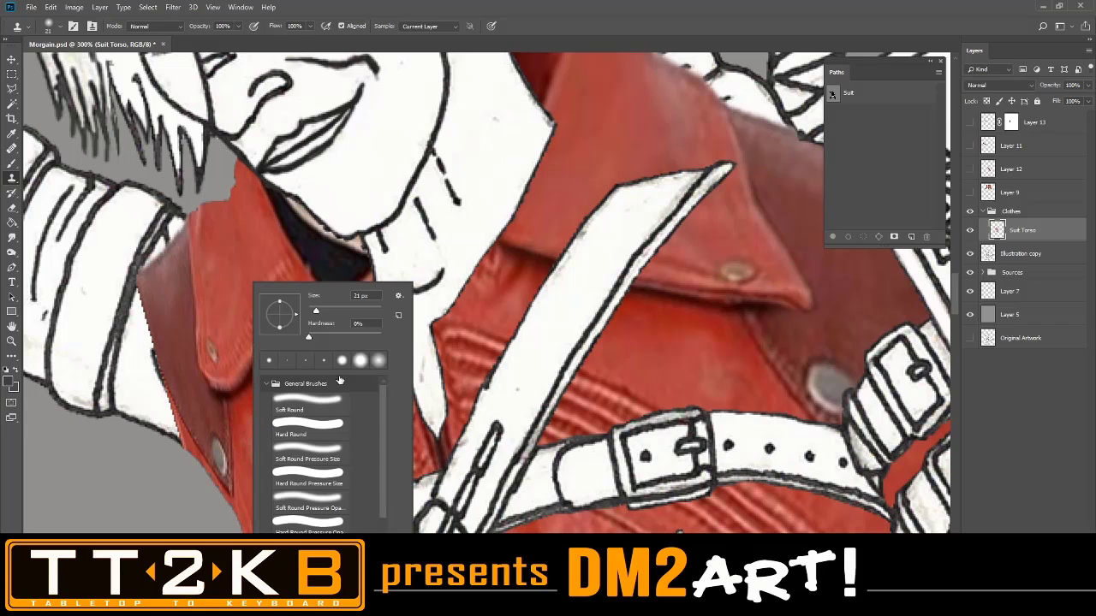
click(344, 336)
drag(340, 337, 309, 335)
click(247, 438)
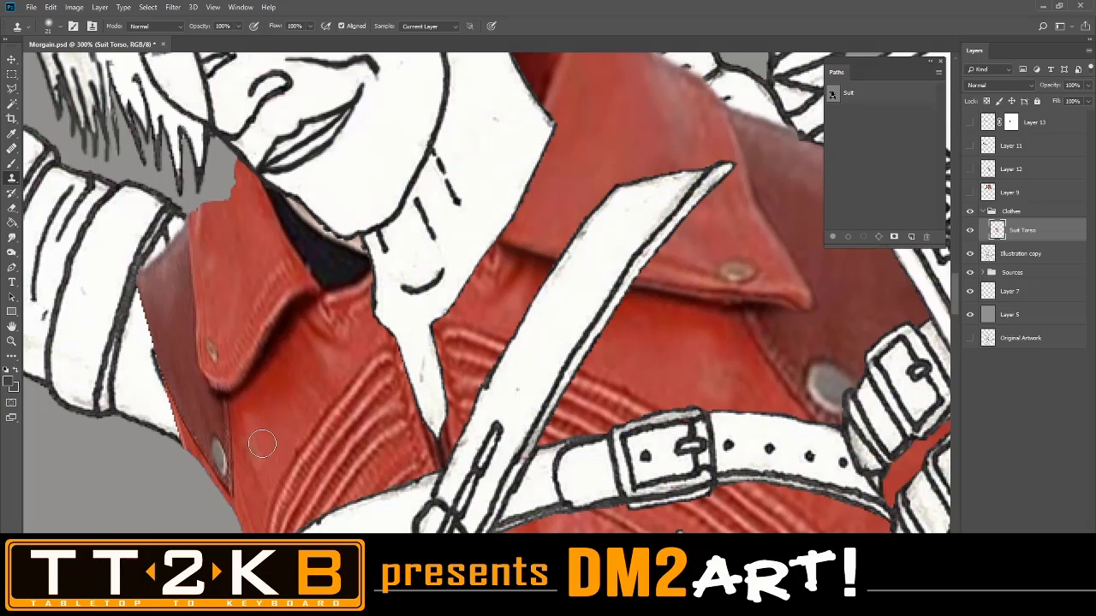
right_click(261, 441)
drag(330, 312, 328, 310)
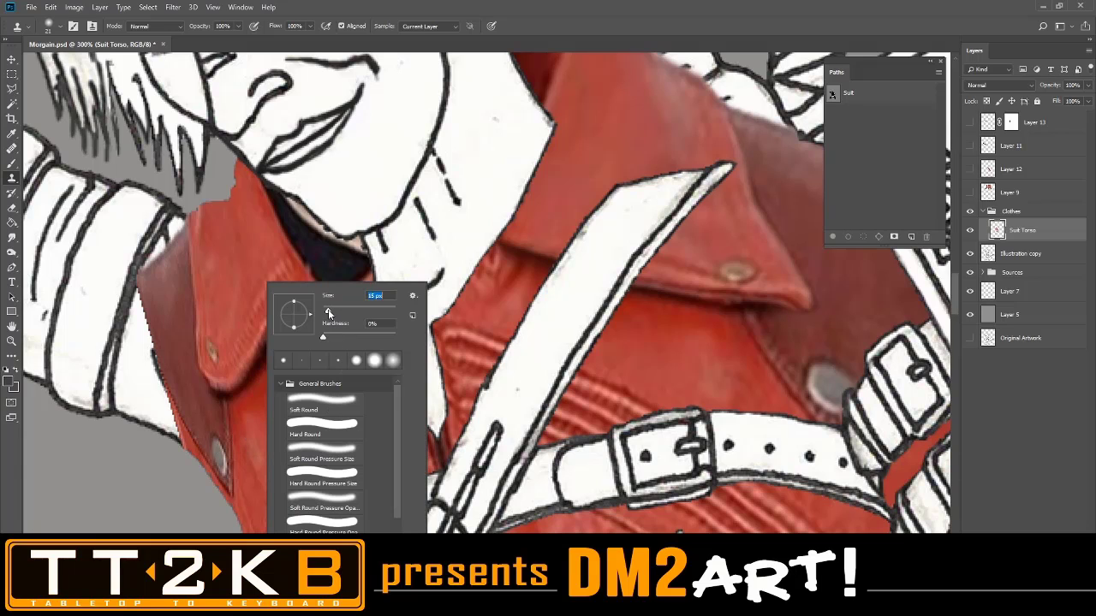
click(255, 439)
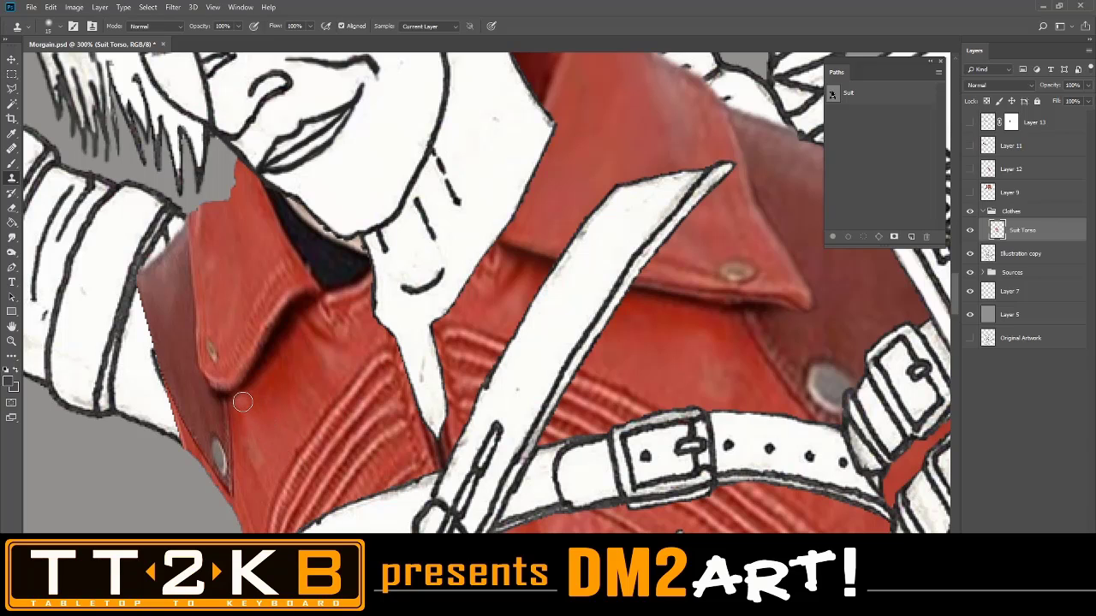
Set the Clone Stamp flow to 52% and clone red leather over the shadowed lower edge of the collar near the raised arm
drag(239, 389, 256, 371)
key(ctrl+z)
click(311, 26)
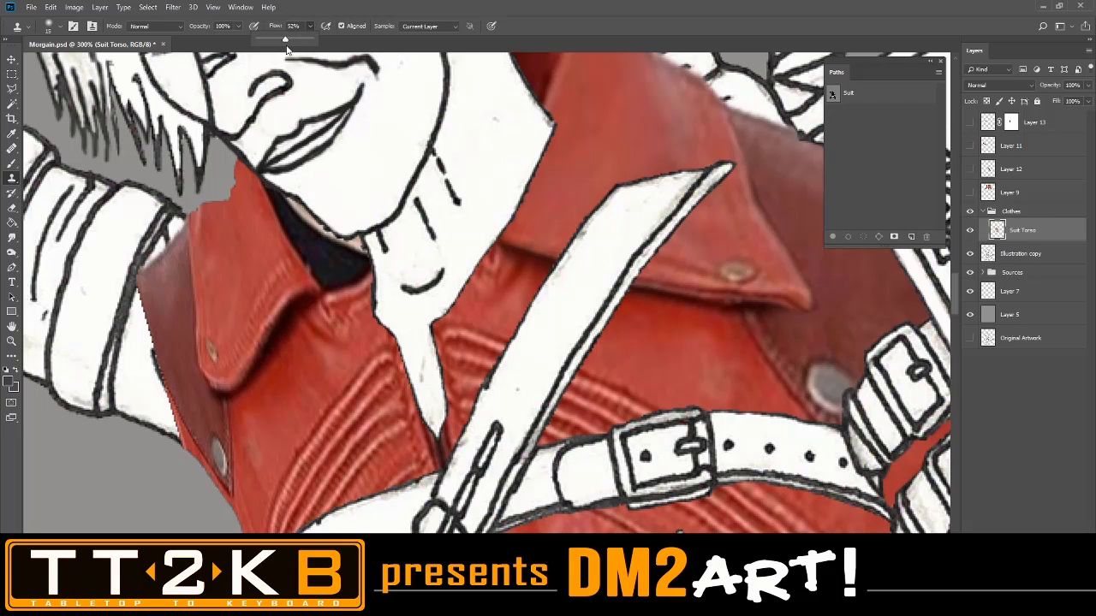
click(264, 467)
alt+click(267, 470)
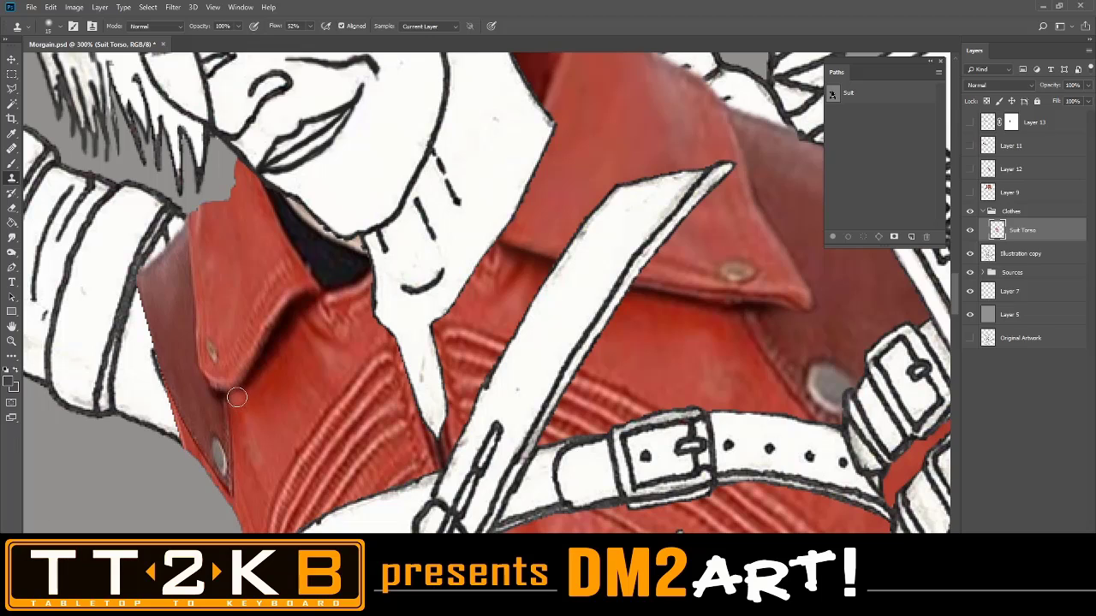
mouse_move(238, 396)
mouse_down()
mouse_move(286, 327)
mouse_move(283, 337)
mouse_move(269, 328)
mouse_move(244, 361)
mouse_move(296, 313)
mouse_move(294, 299)
mouse_move(319, 301)
mouse_move(313, 313)
mouse_up()
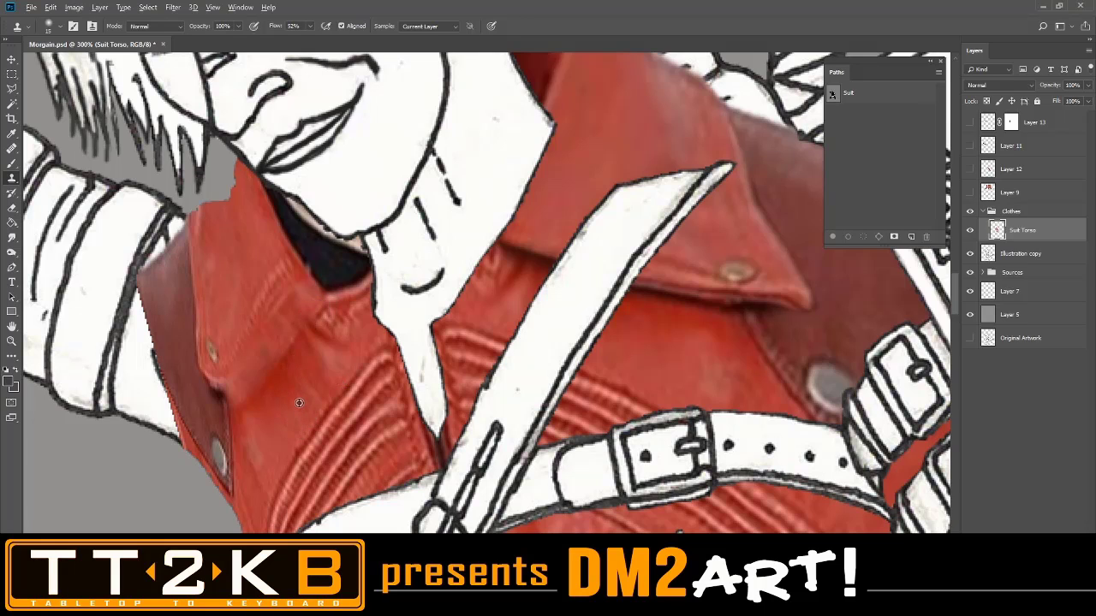
Clone clean red leather over the remaining collar shadow and the creases below the black inner neckline
alt+click(287, 412)
mouse_move(261, 417)
mouse_down()
mouse_move(257, 399)
mouse_move(247, 404)
mouse_move(240, 436)
mouse_move(239, 408)
mouse_up()
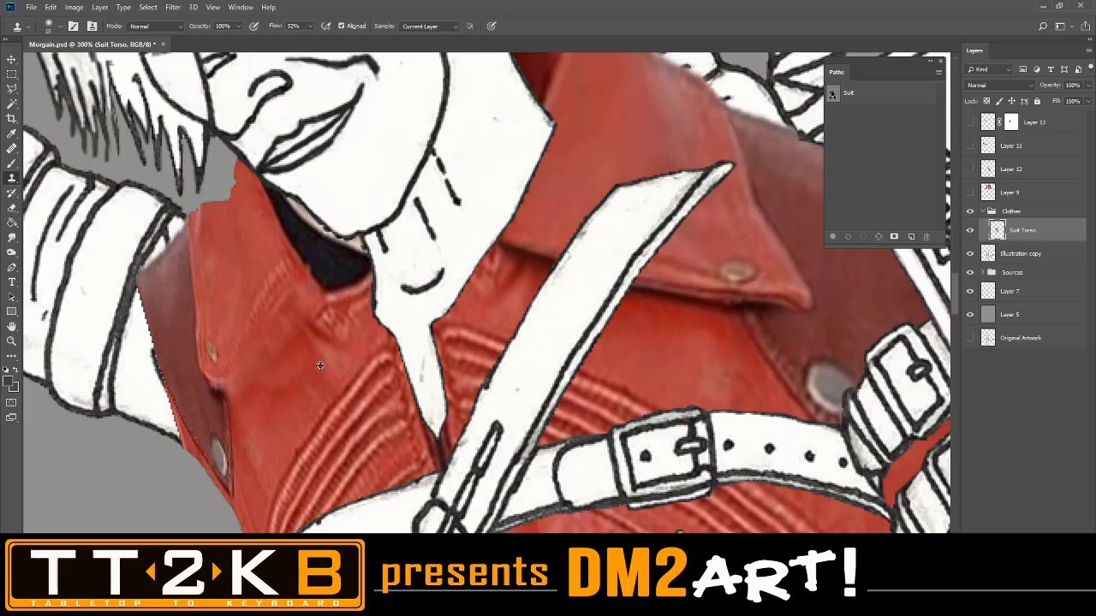
alt+click(284, 405)
mouse_move(316, 337)
mouse_down()
mouse_move(312, 320)
mouse_move(342, 339)
mouse_move(324, 306)
mouse_move(347, 301)
mouse_move(308, 285)
mouse_move(350, 286)
mouse_move(353, 311)
mouse_move(338, 327)
mouse_move(358, 343)
mouse_up()
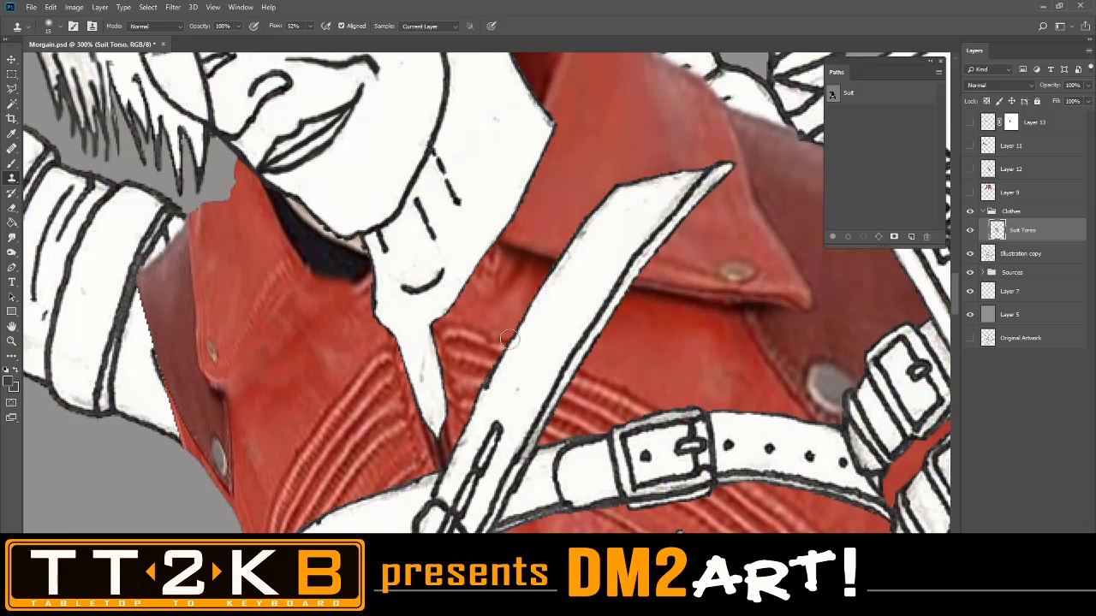
Clone clean red leather over the blotches on the chest near the raised arm and the shadow beneath the opposite collar flap
drag(638, 341, 473, 328)
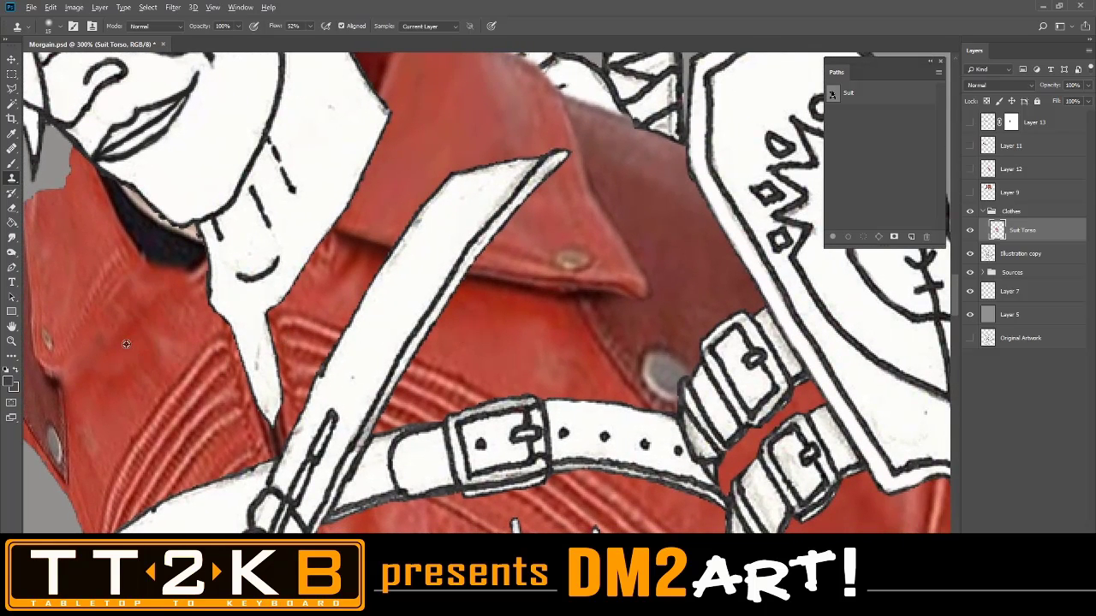
mouse_move(118, 285)
mouse_down()
mouse_move(101, 310)
mouse_move(131, 274)
mouse_move(146, 346)
mouse_move(184, 381)
mouse_move(192, 351)
mouse_move(210, 343)
mouse_up()
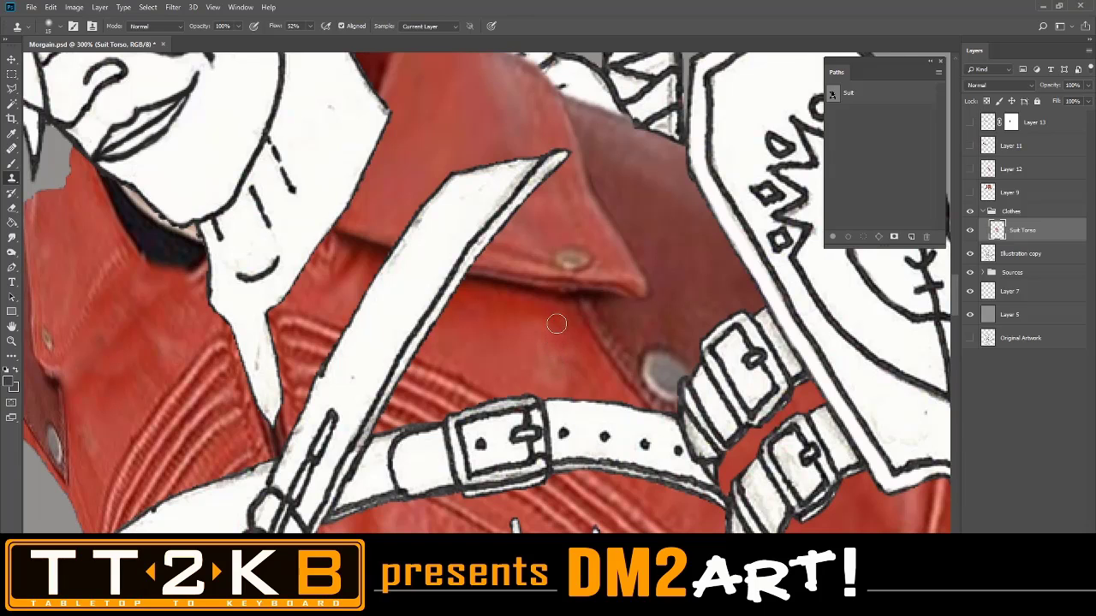
mouse_move(556, 323)
mouse_down()
mouse_move(476, 311)
mouse_move(462, 299)
mouse_move(553, 318)
mouse_move(560, 306)
mouse_move(474, 283)
mouse_up()
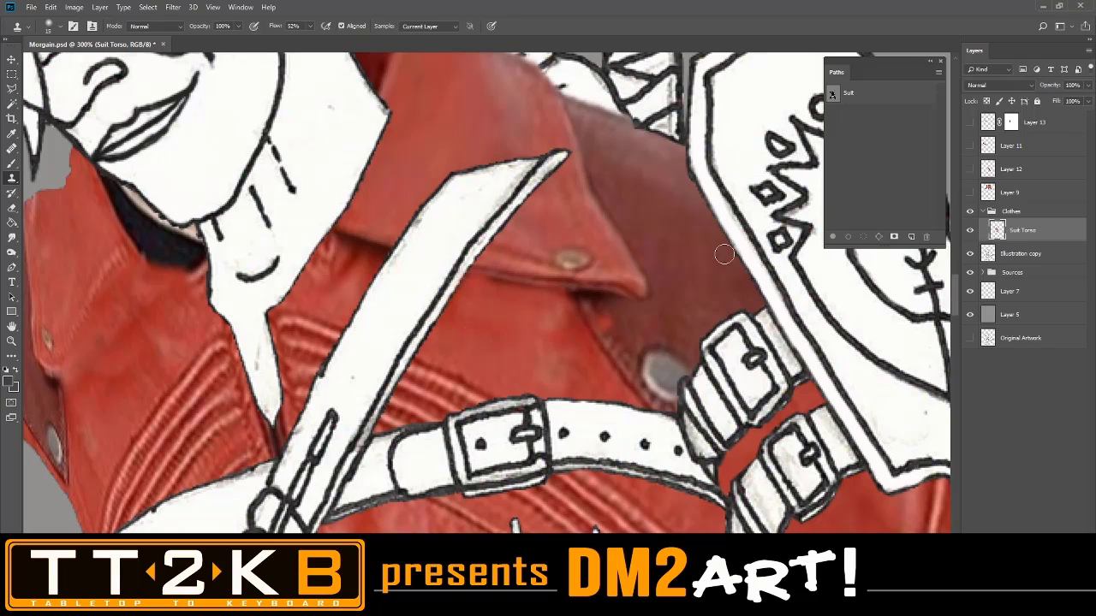
Load the Suit path as a selection and clone sampled red leather over the remaining shadow beneath the collar flap beside the strap
click(864, 97)
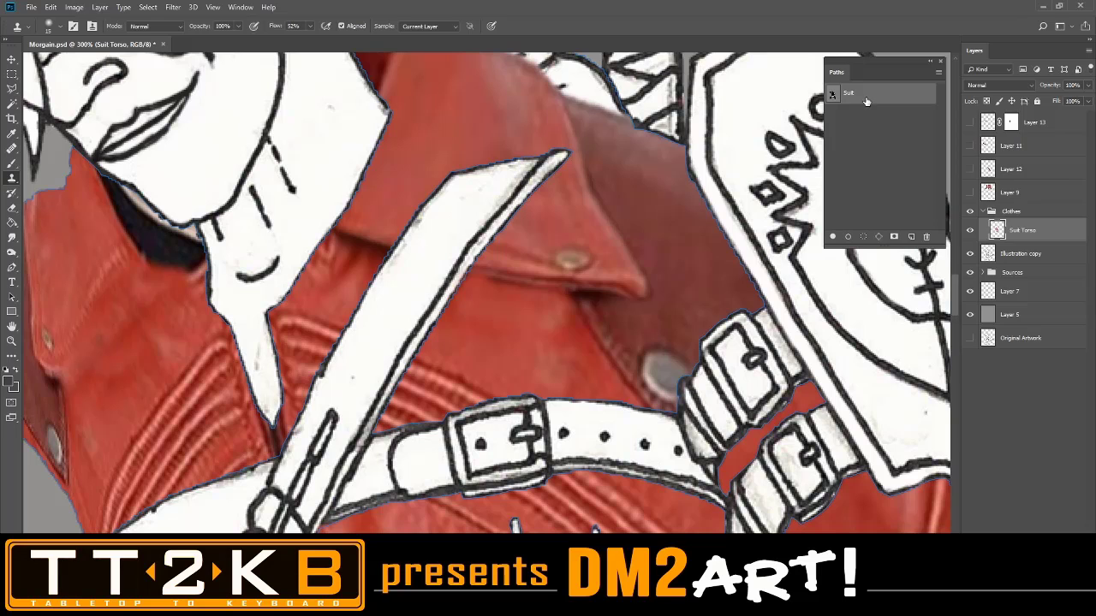
right_click(866, 101)
click(887, 131)
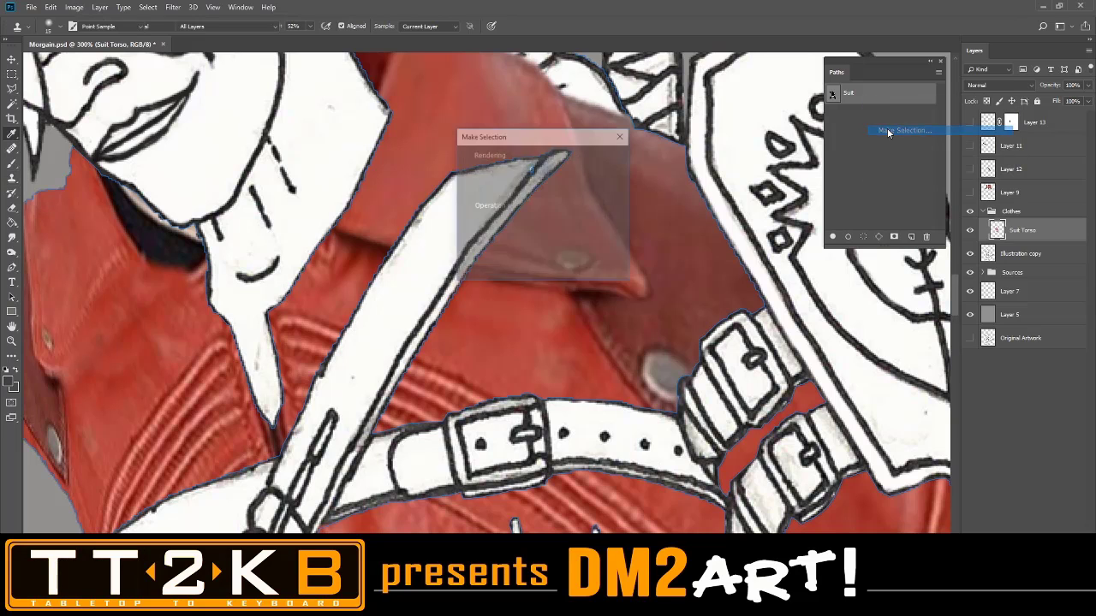
click(612, 163)
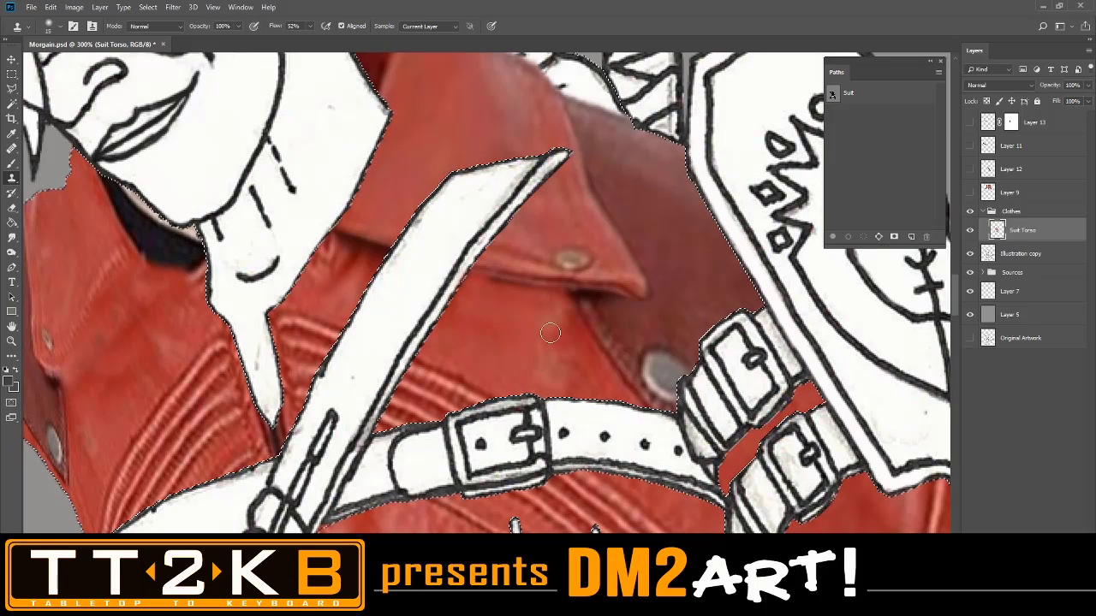
alt+click(540, 368)
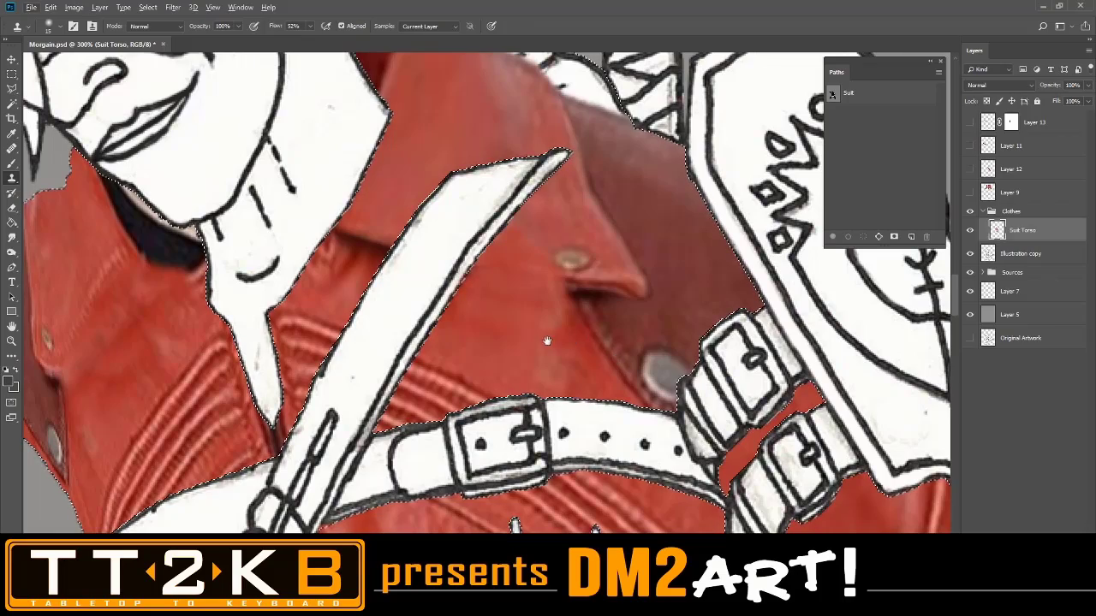
drag(547, 340, 633, 366)
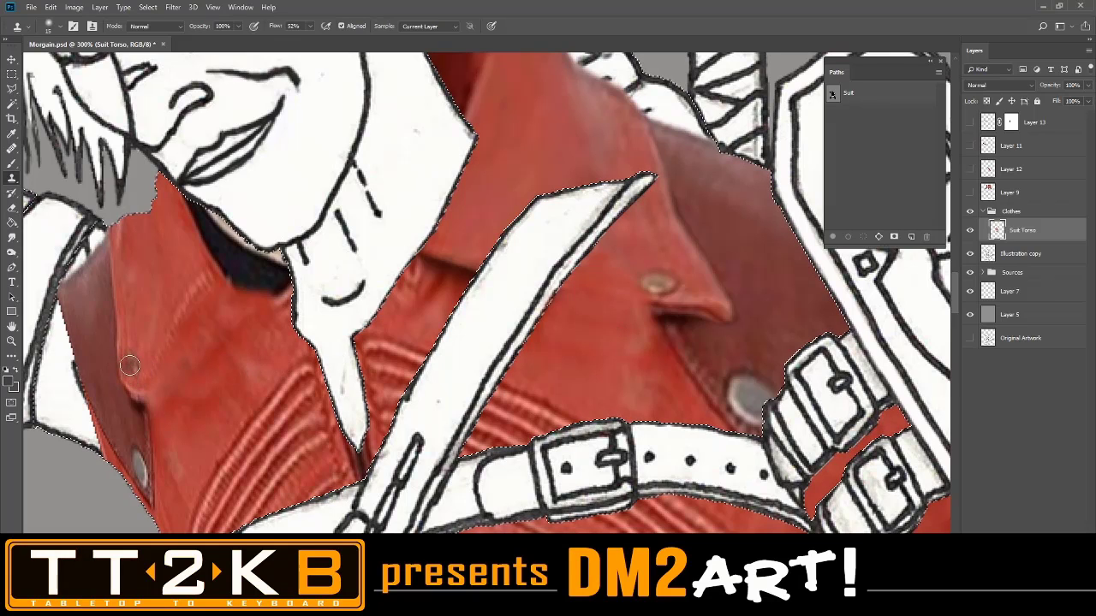
Compare the shoulder and chest with and without Layer 13's dark sleeve overlay, leaving that layer hidden
click(969, 122)
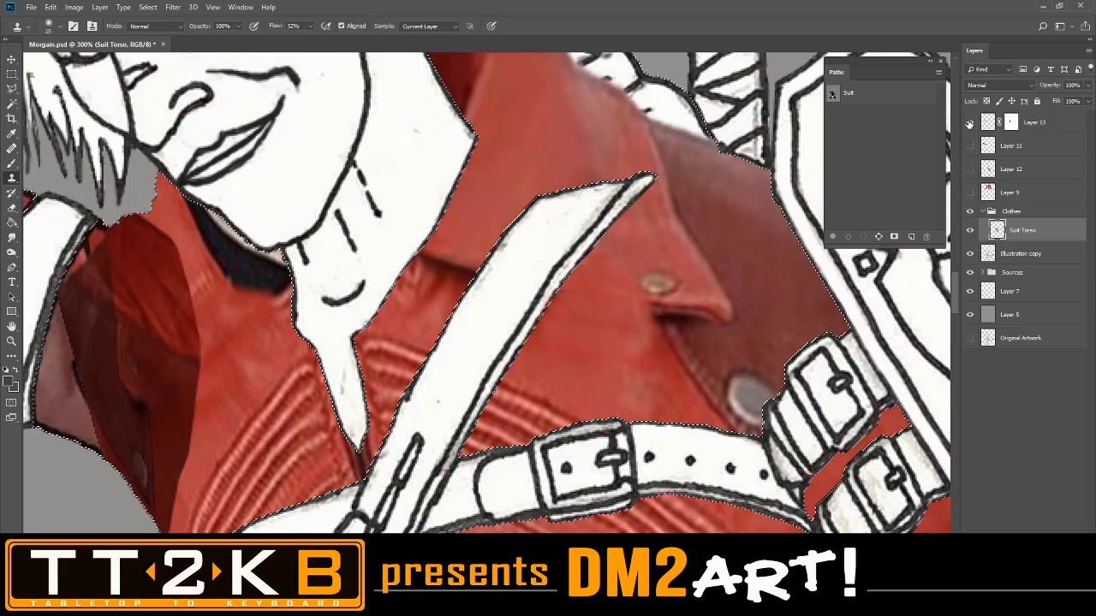
click(969, 122)
click(968, 123)
click(969, 122)
click(969, 123)
click(969, 123)
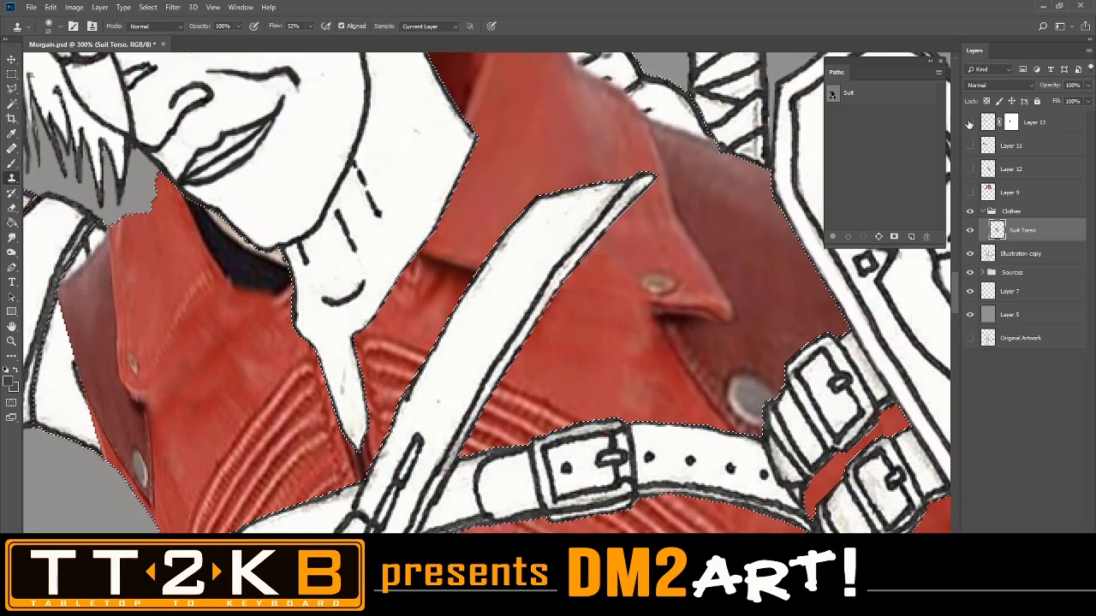
click(969, 122)
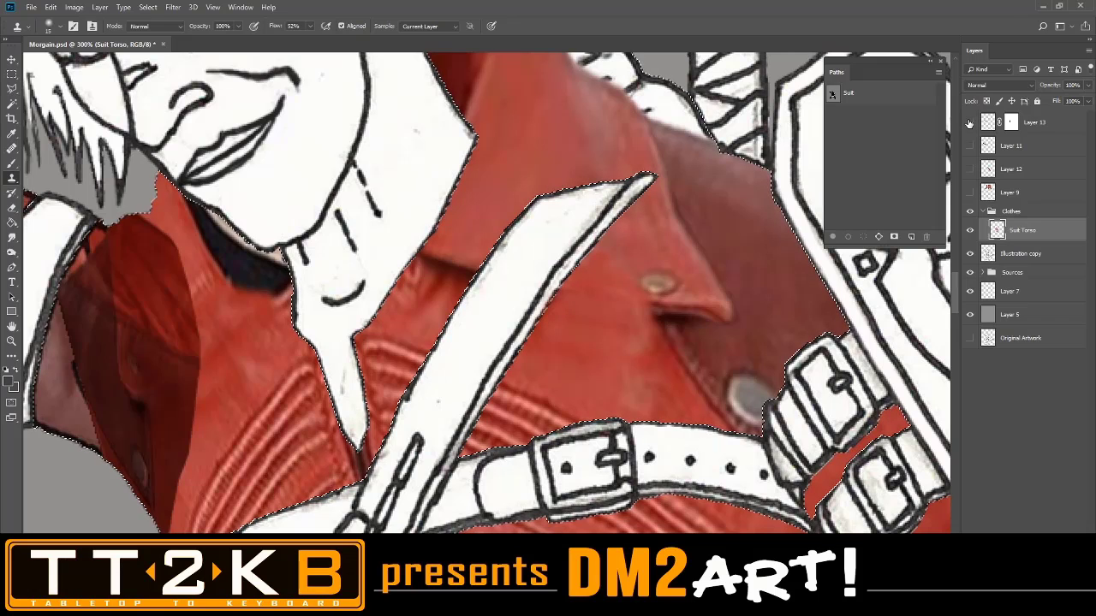
click(969, 122)
click(969, 122)
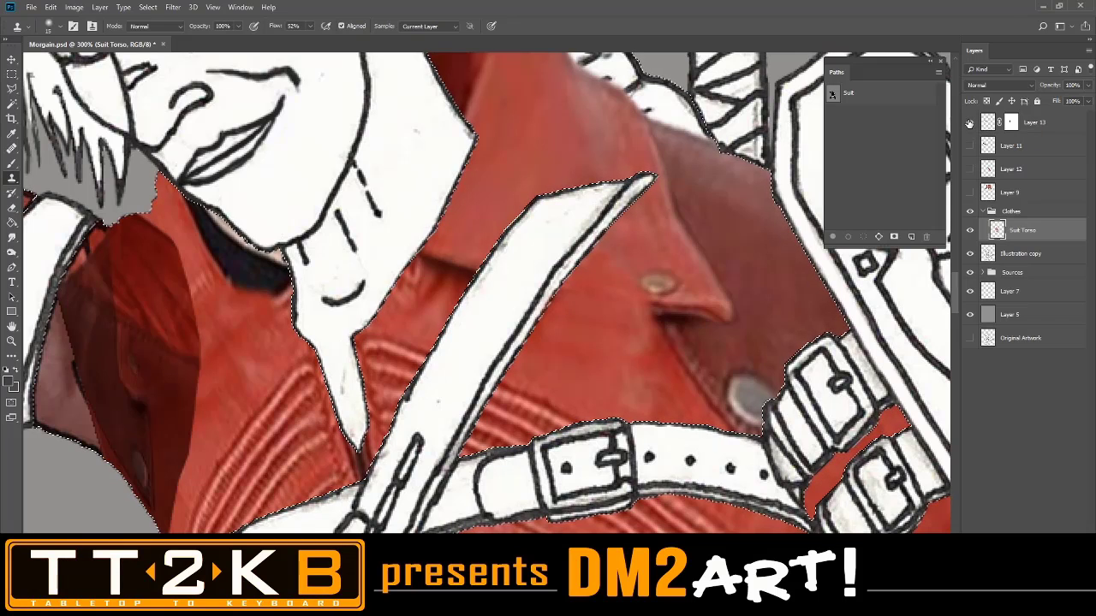
click(969, 122)
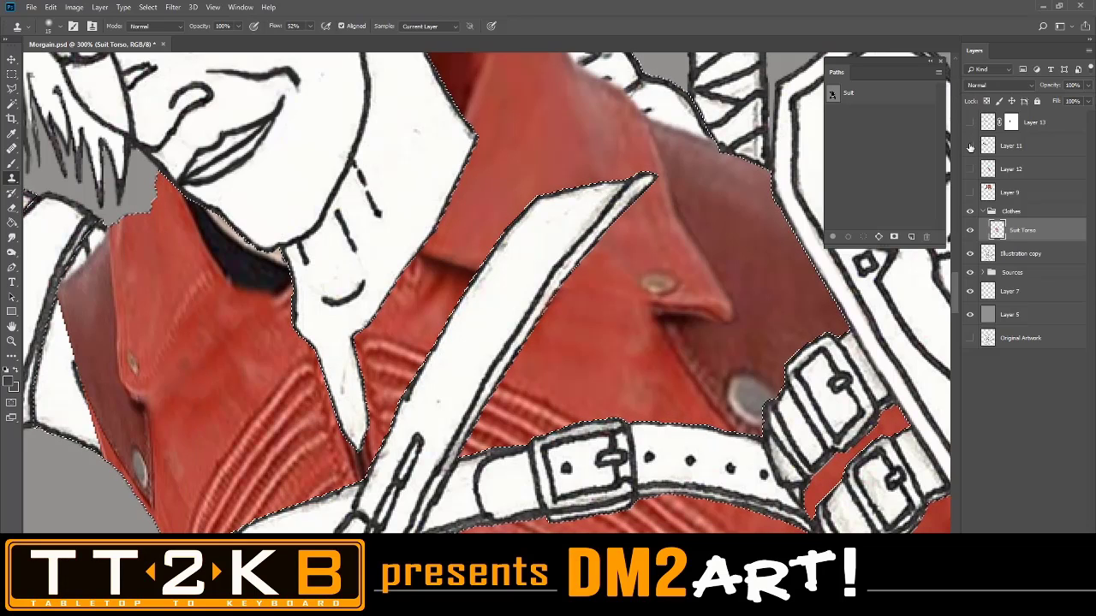
Check Layer 11 and Layer 12 against the torso by showing and hiding each, leaving both hidden
click(970, 146)
click(970, 146)
click(968, 169)
click(968, 168)
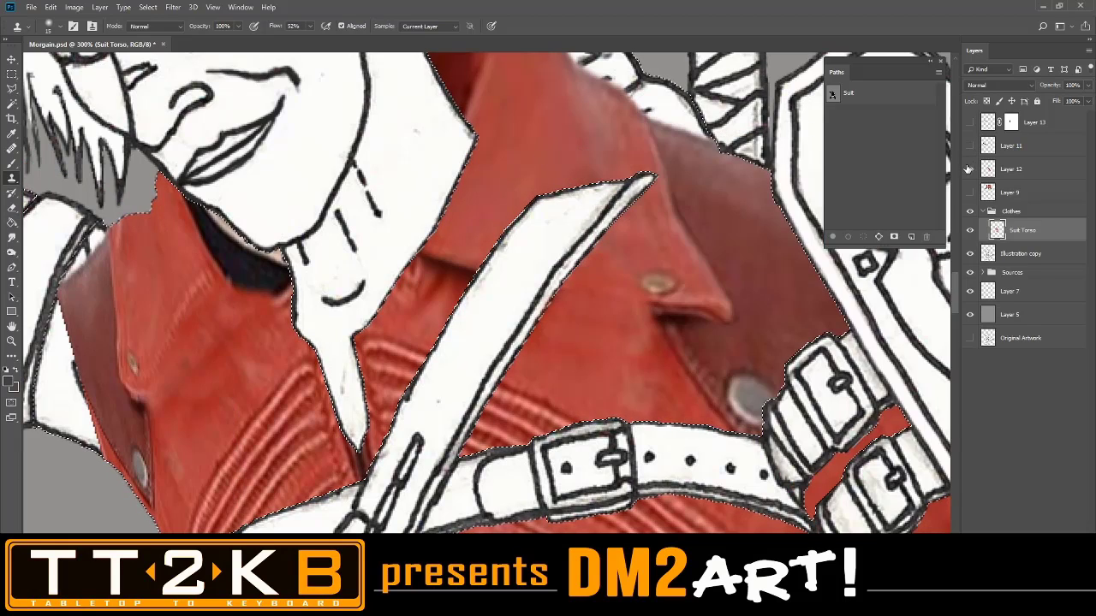
click(968, 169)
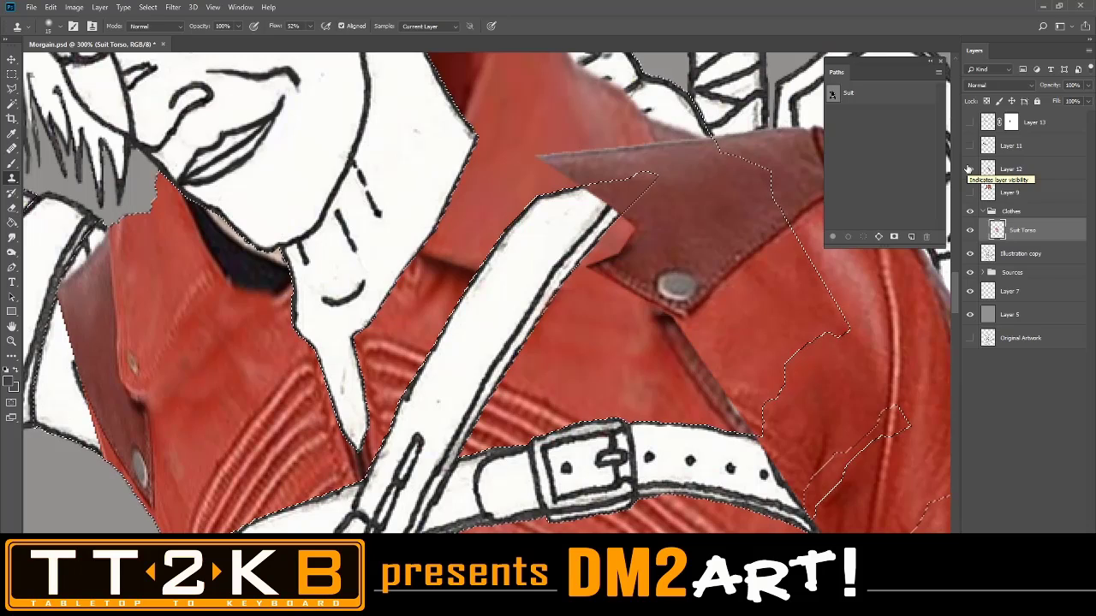
click(968, 169)
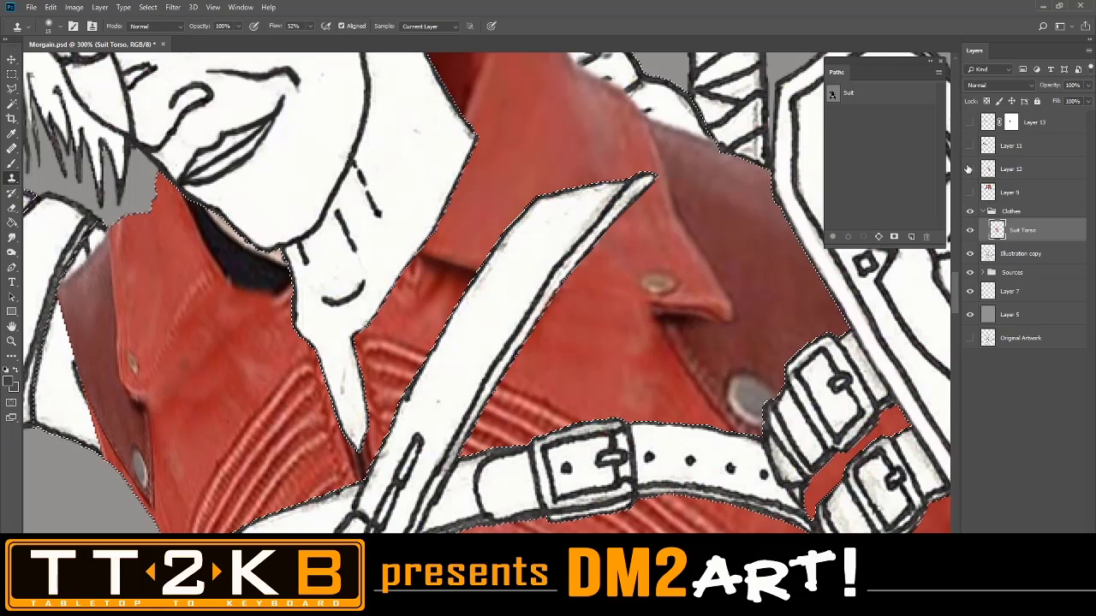
click(968, 169)
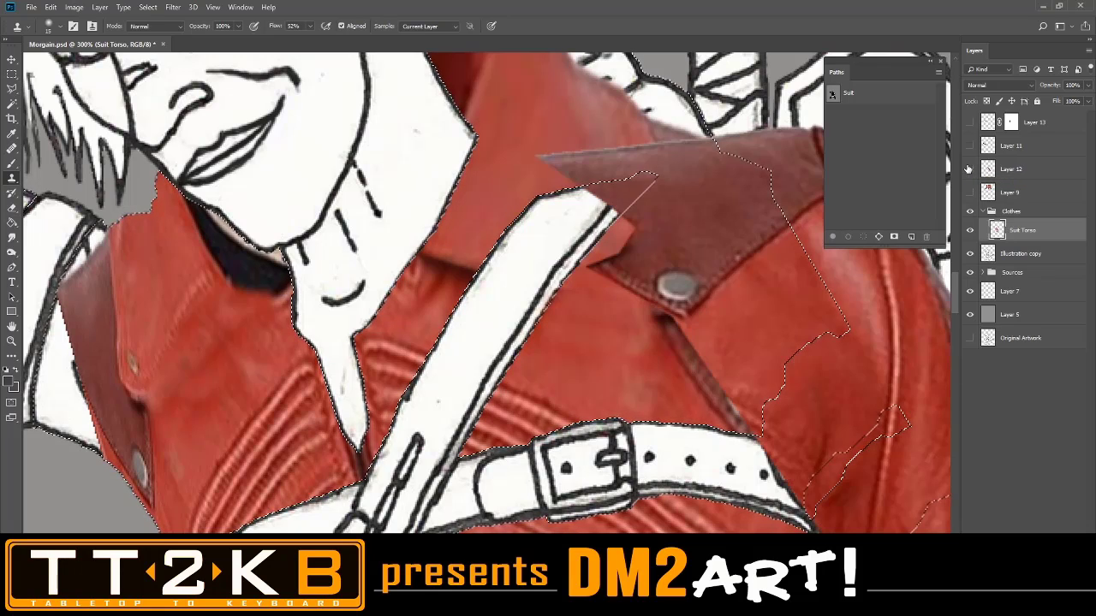
click(968, 169)
click(968, 168)
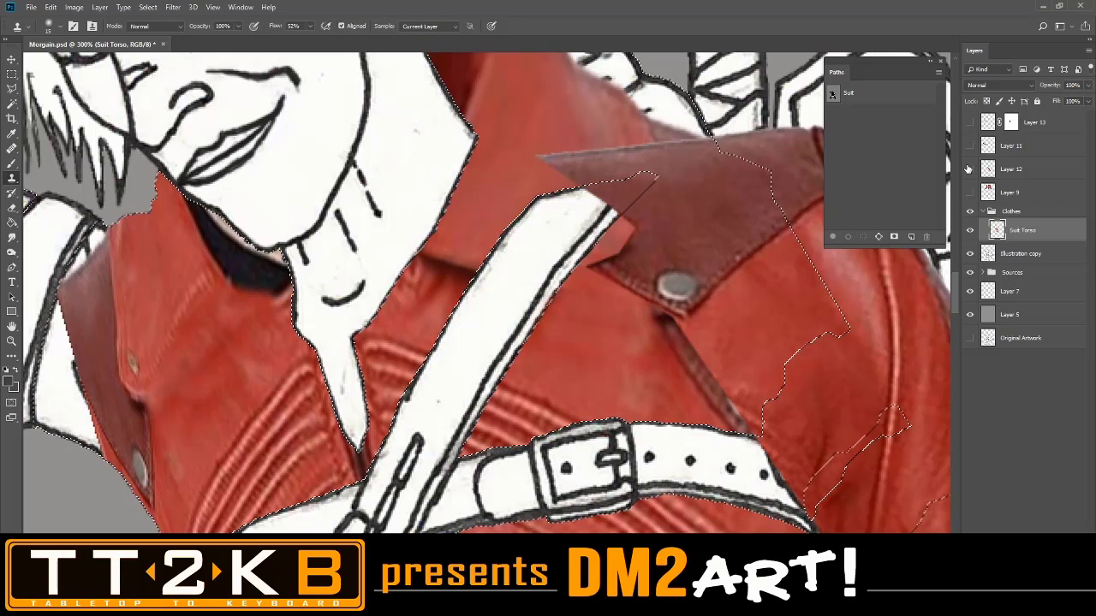
click(968, 169)
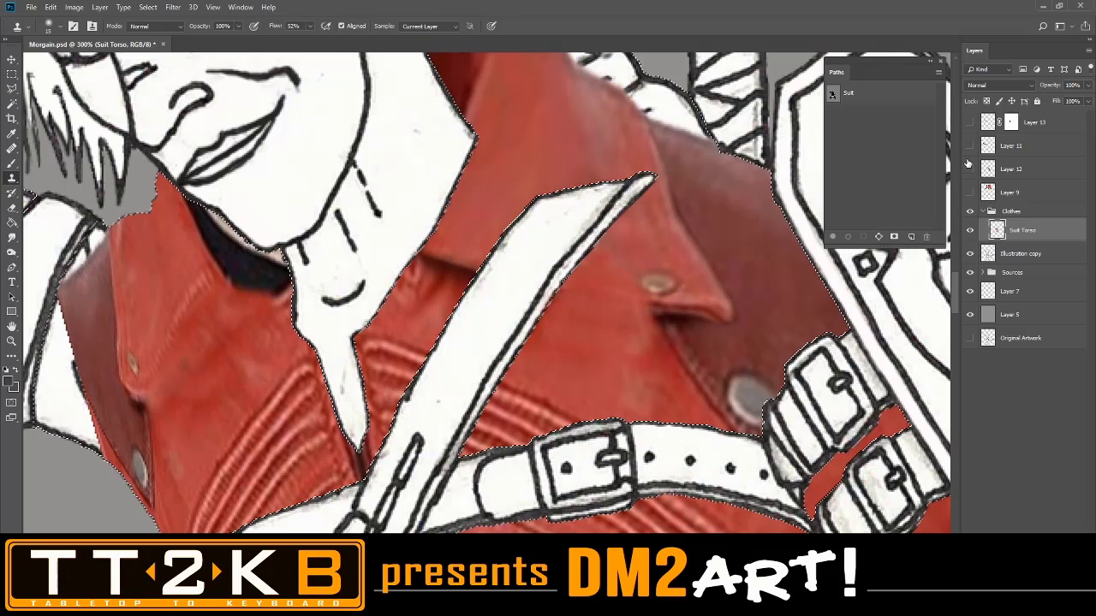
Recheck Layer 13's sleeve shading over the cleaned Suit Torso leather and hide the layer again
click(969, 123)
click(969, 124)
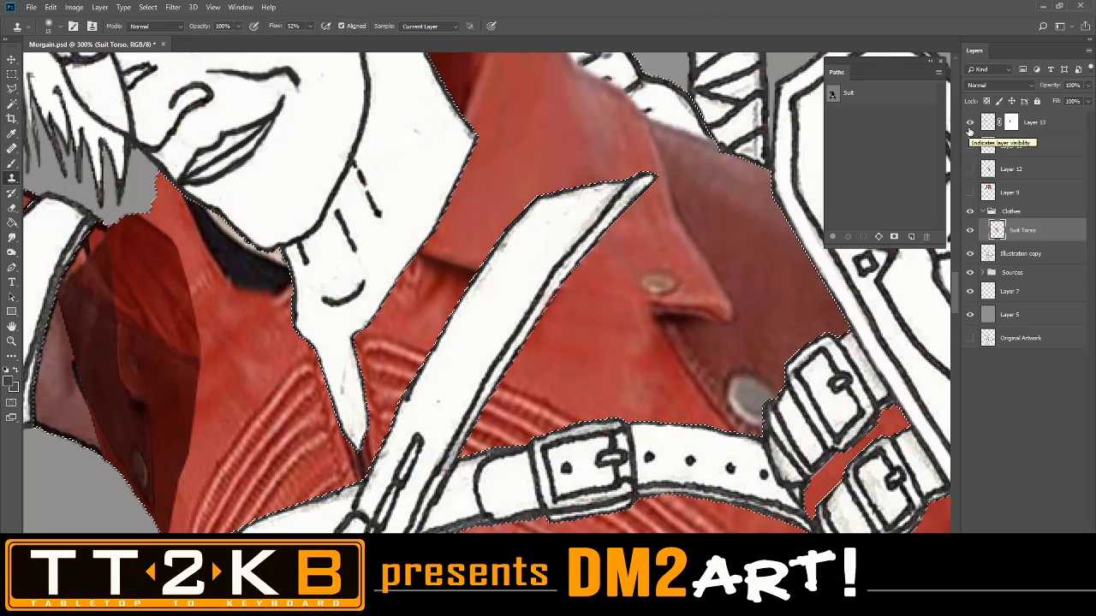
click(970, 129)
click(970, 128)
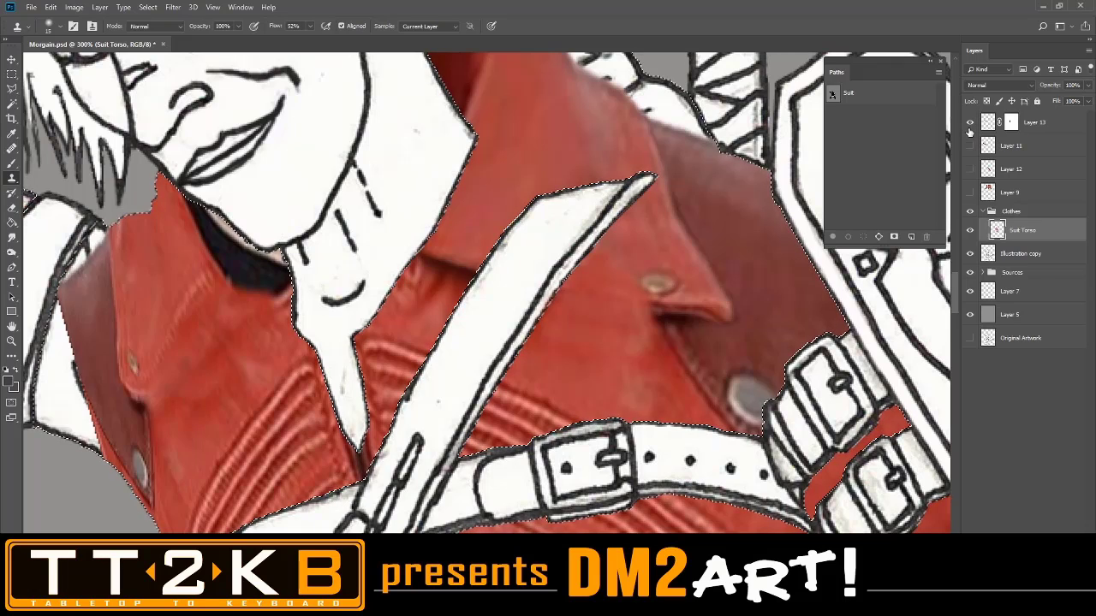
click(970, 129)
click(970, 129)
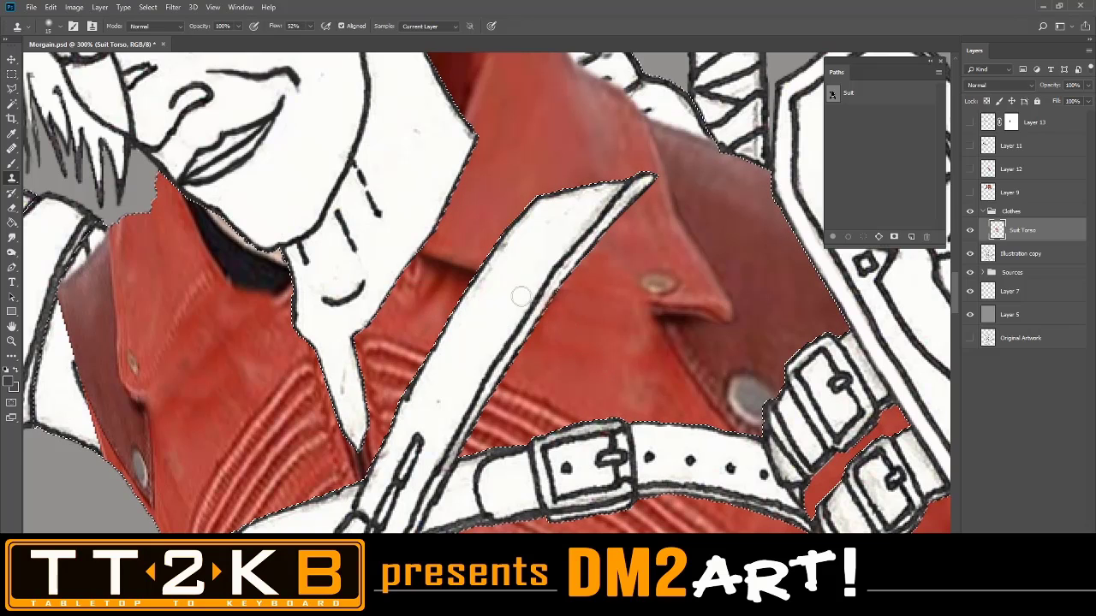
Lower the Clone Stamp flow to 29% and clone red leather over the collar shadow between the neck opening and the diagonal strap
click(310, 26)
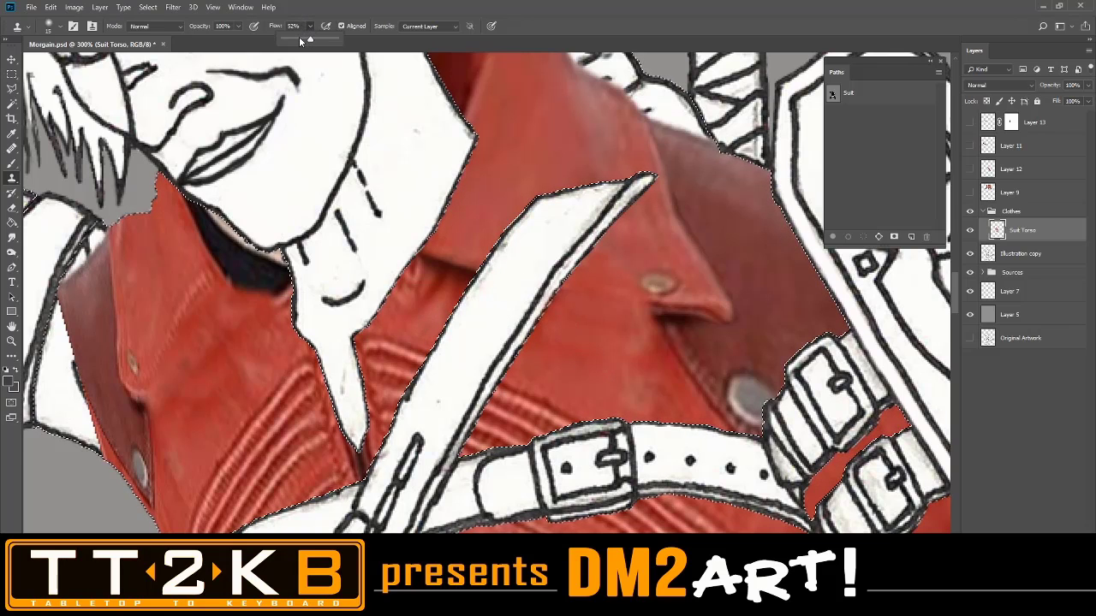
click(298, 40)
click(529, 280)
click(483, 271)
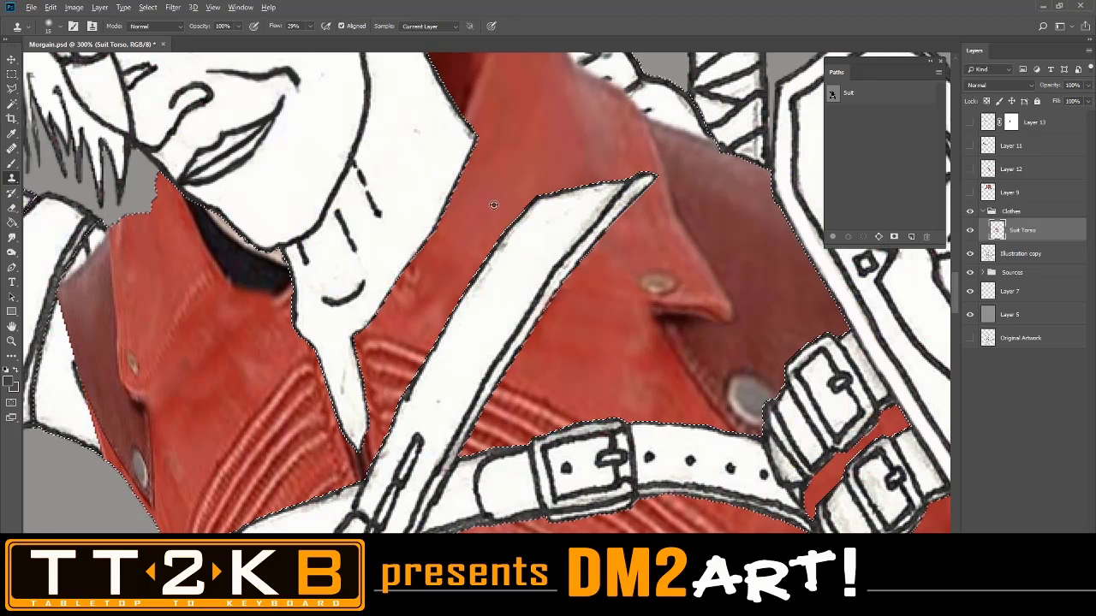
drag(416, 272, 400, 287)
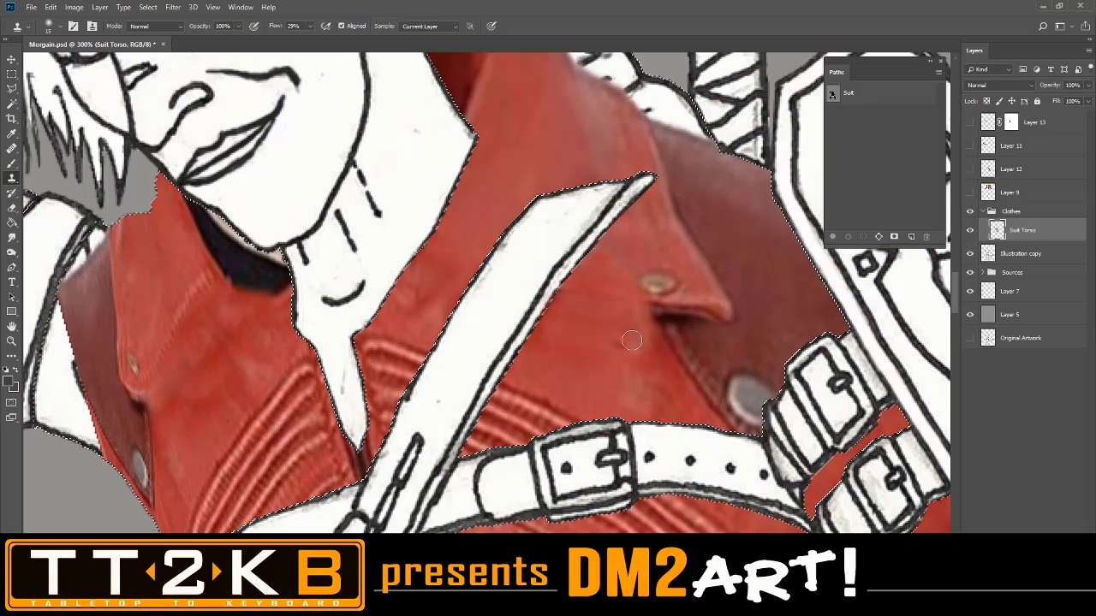
drag(711, 345, 701, 311)
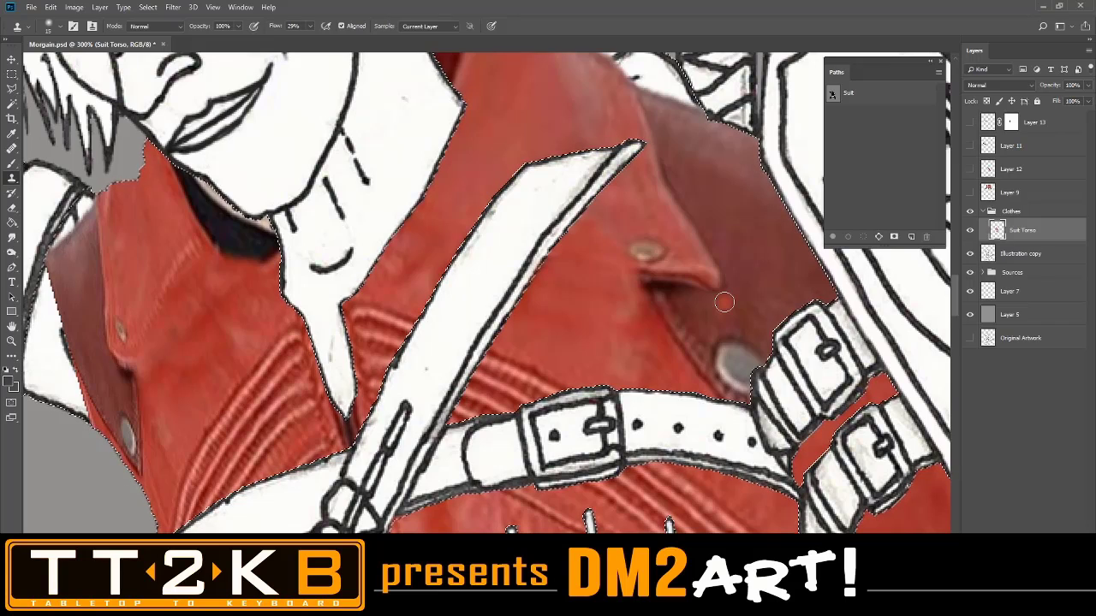
drag(724, 301, 709, 297)
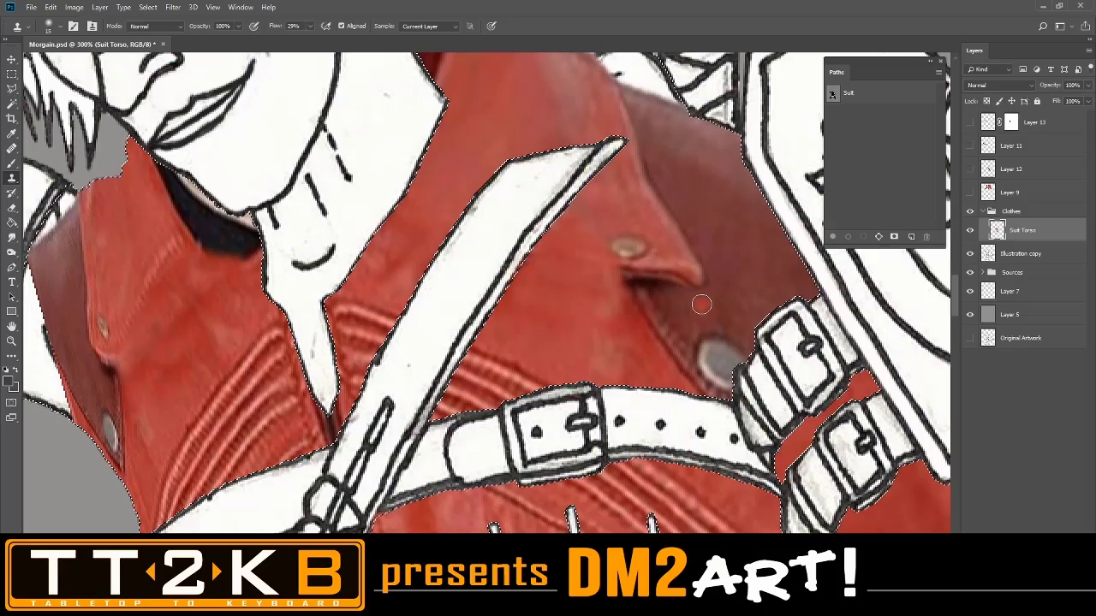
key(ctrl+plus)
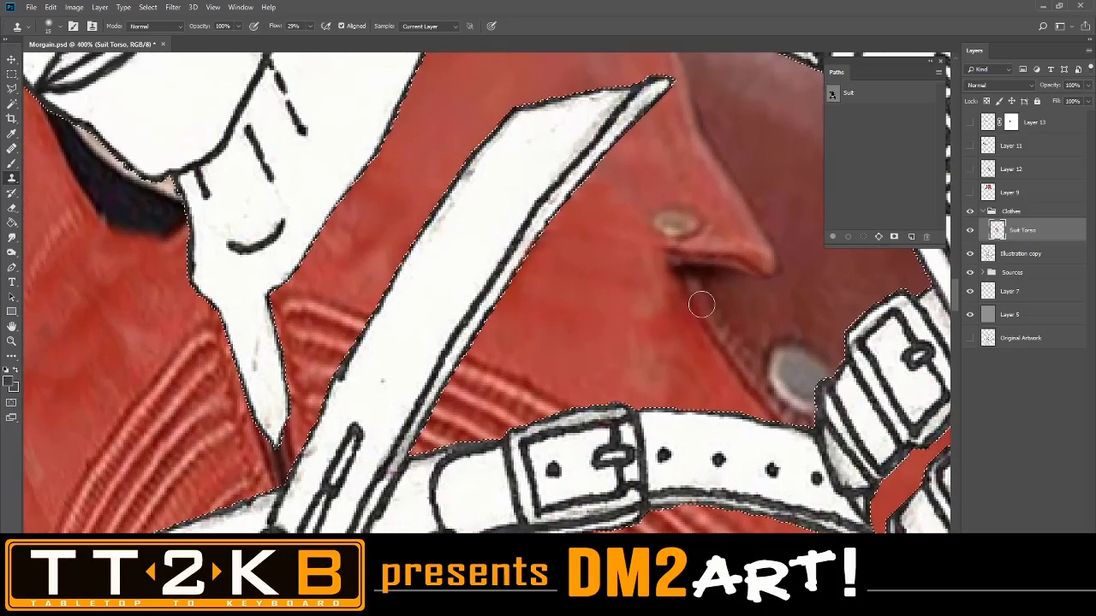
mouse_move(766, 300)
mouse_down()
mouse_move(719, 320)
mouse_move(707, 360)
mouse_up()
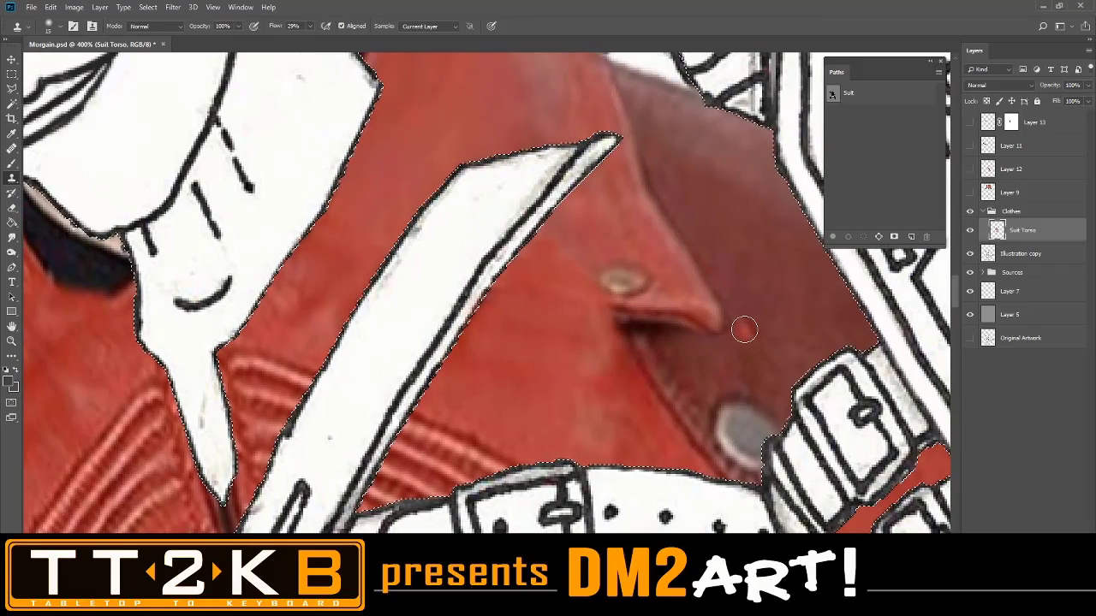
key(ctrl+minus)
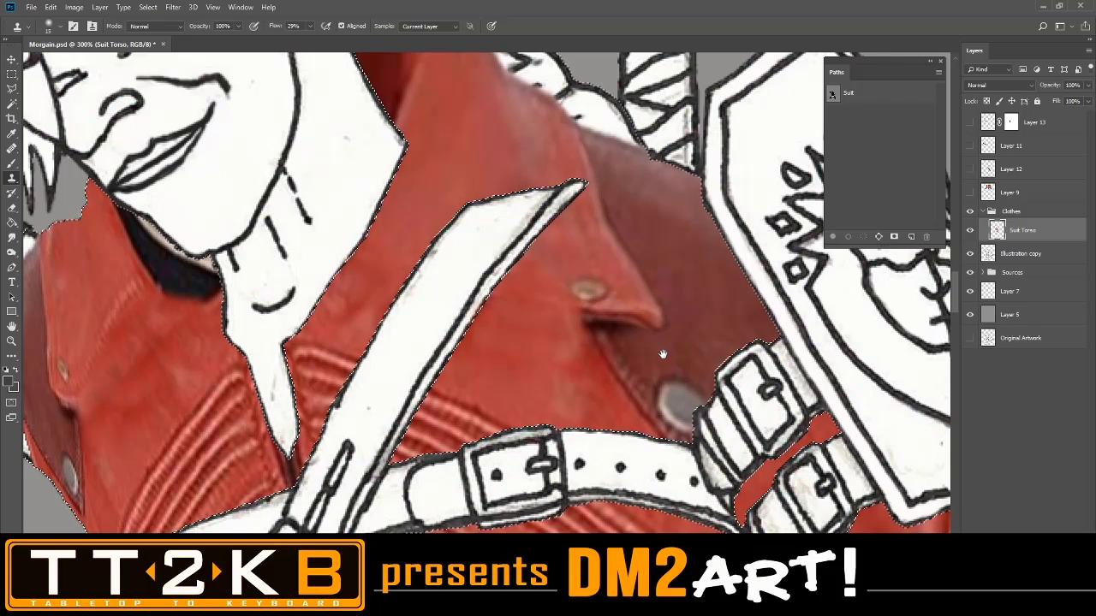
scroll(662, 353, up, 1)
scroll(668, 342, up, 1)
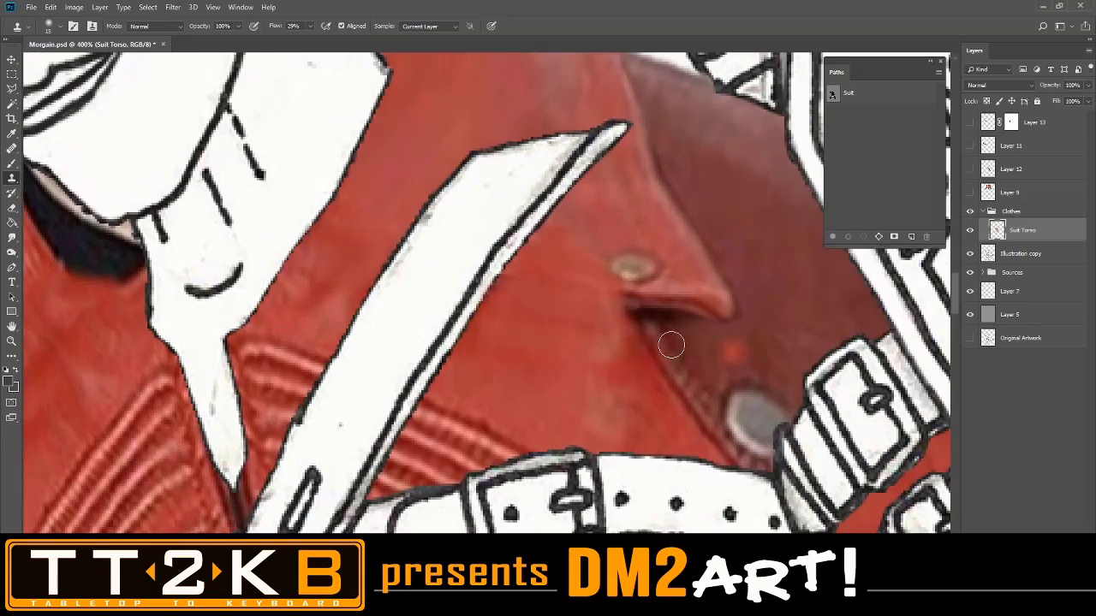
key(ctrl+Return)
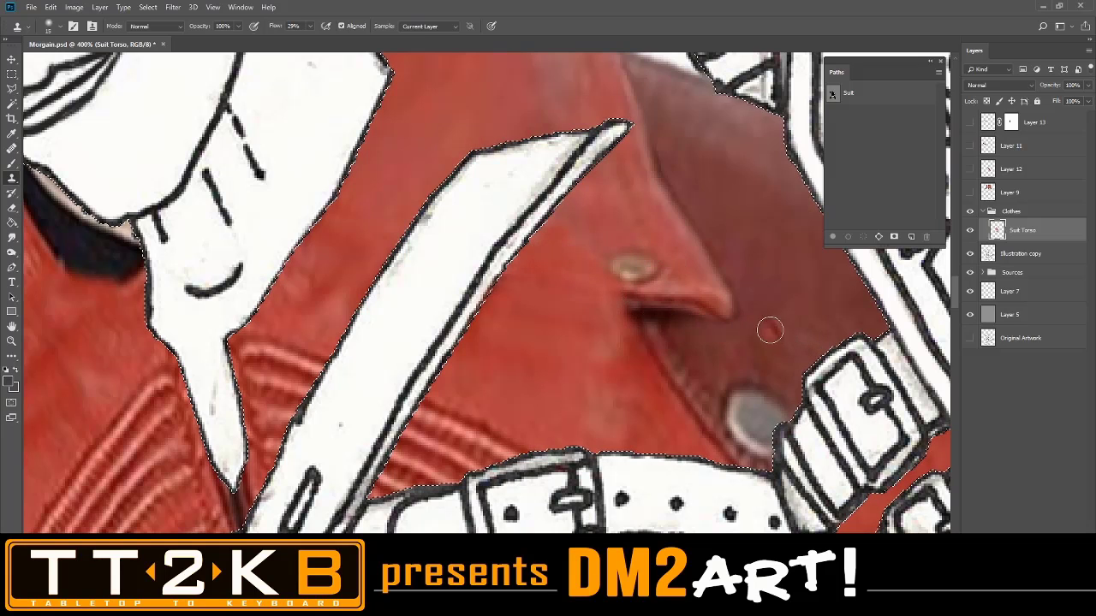
Add a new layer above Suit Torso and sample the dark red of the collar flap's lower edge as the Brush color
click(11, 163)
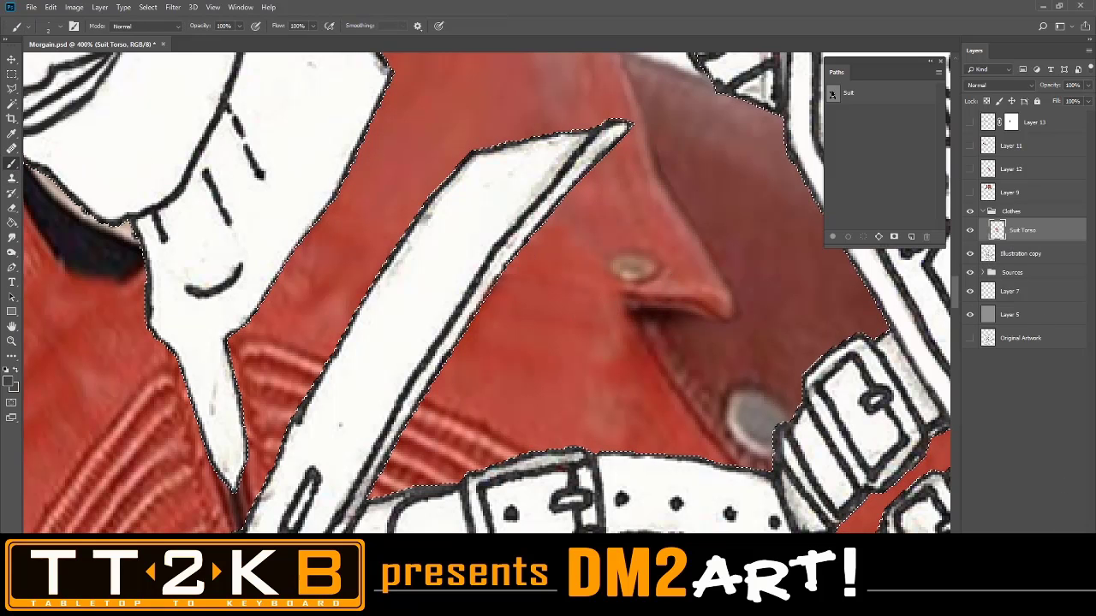
key(ctrl+shift+alt+n)
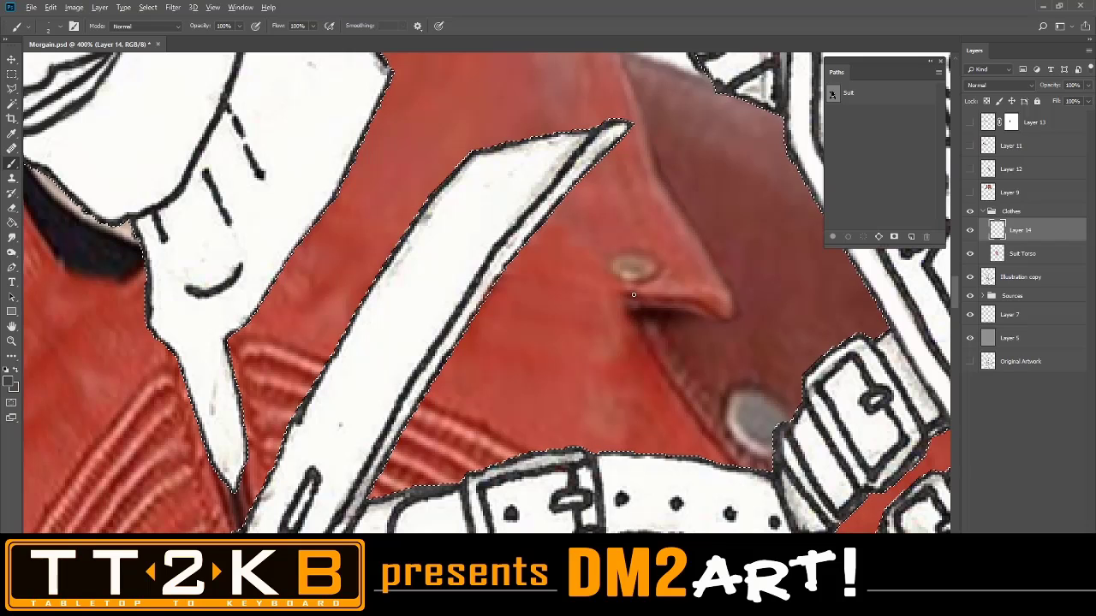
alt+click(631, 292)
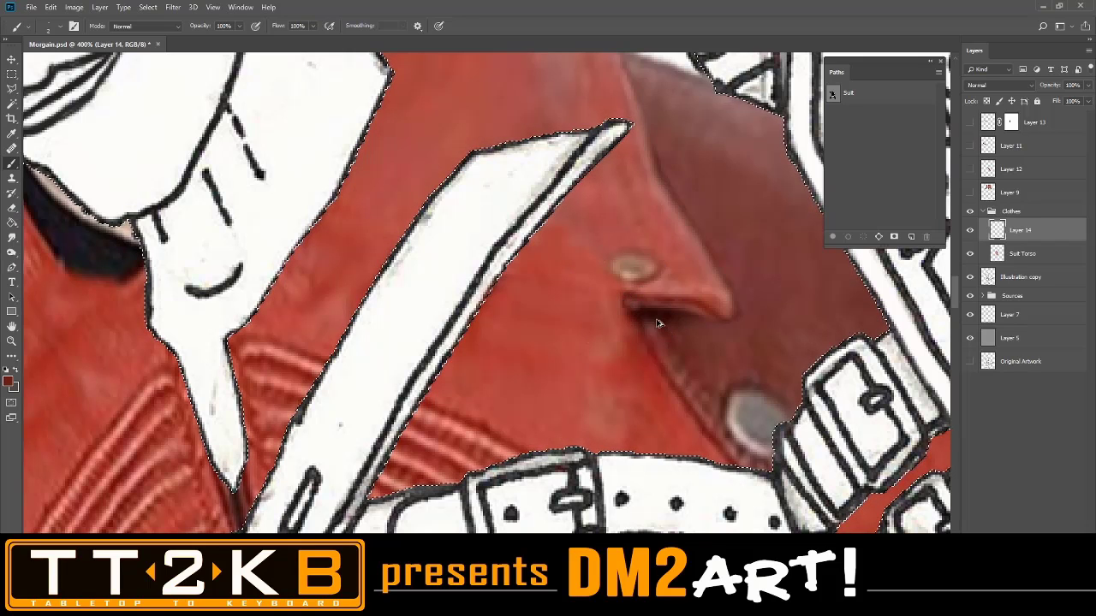
Set the Soft Round brush to 4 px size and 8% hardness
right_click(655, 322)
click(704, 336)
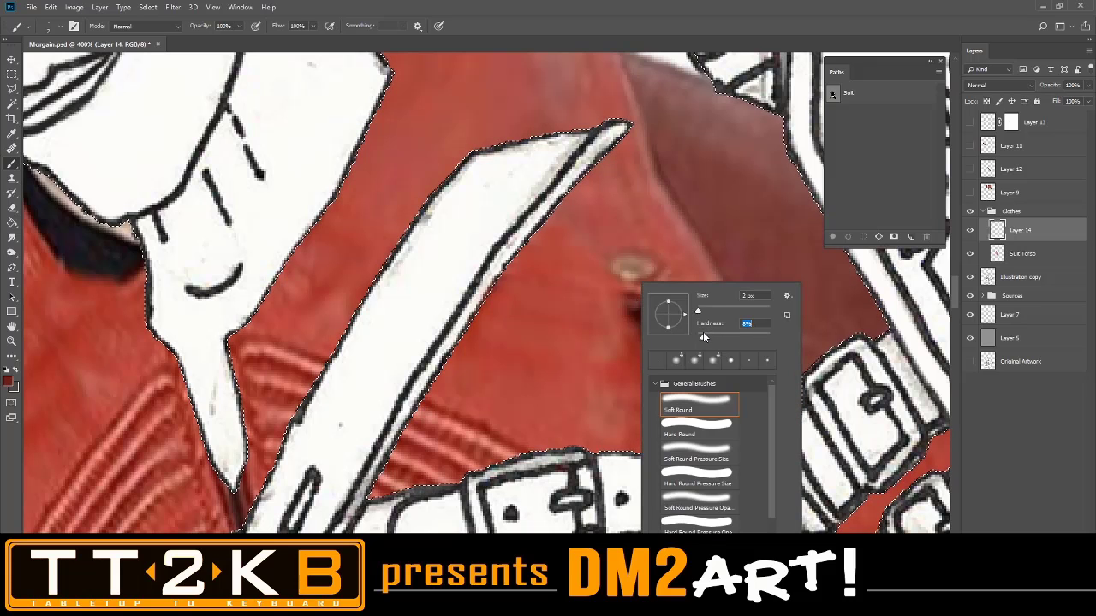
drag(700, 313, 700, 311)
key(Down)
key(Down)
key(Down)
key(Down)
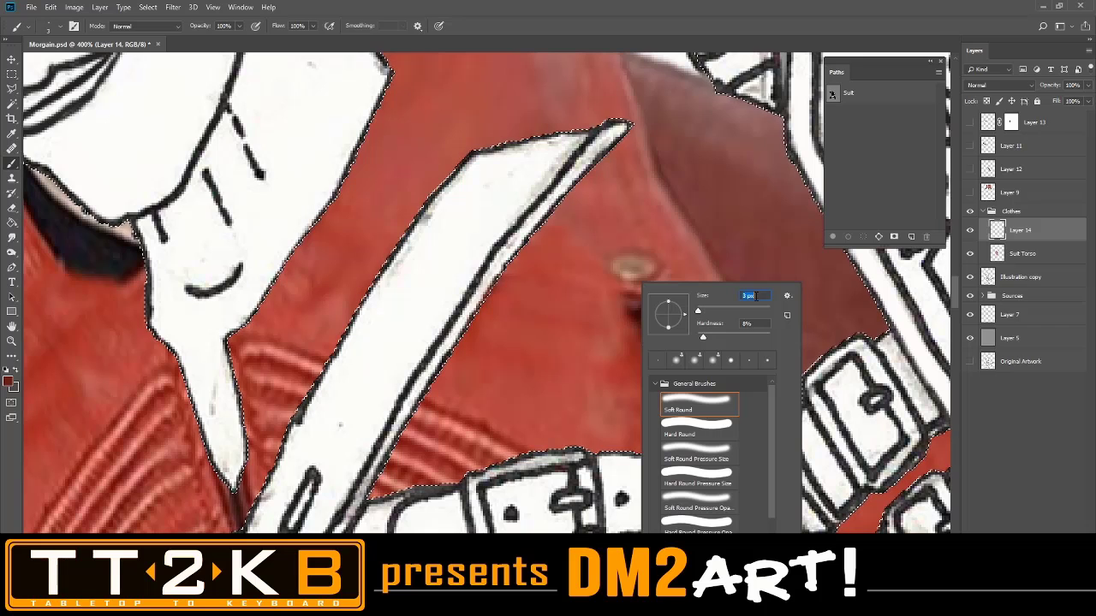
key(Up)
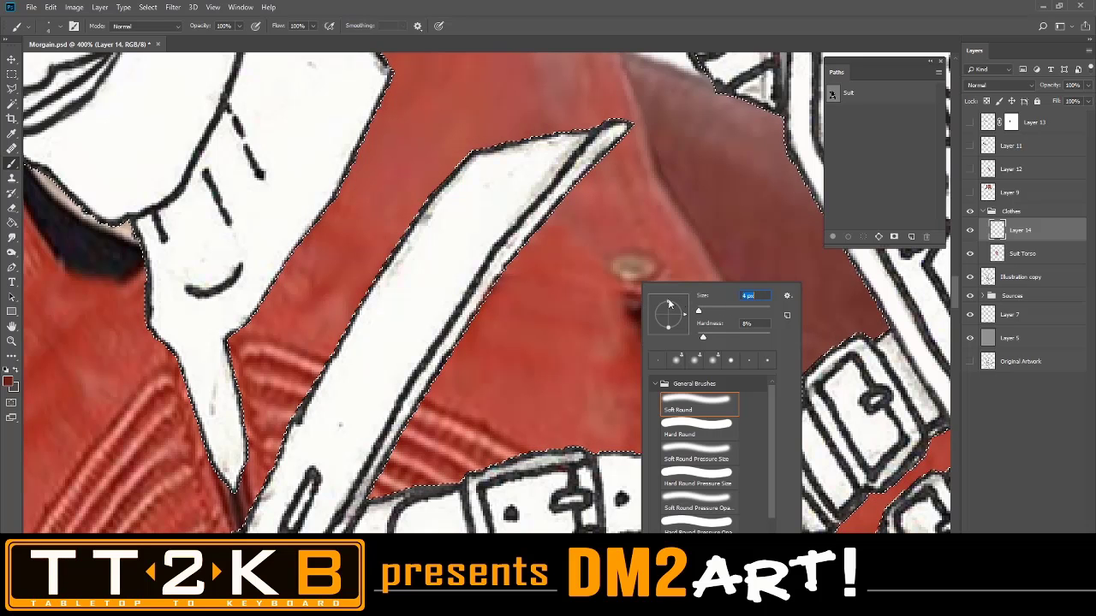
key(Return)
Set the Brush flow to 29% and dab dark red at the collar flap's inner corner below the small button
click(313, 26)
click(275, 39)
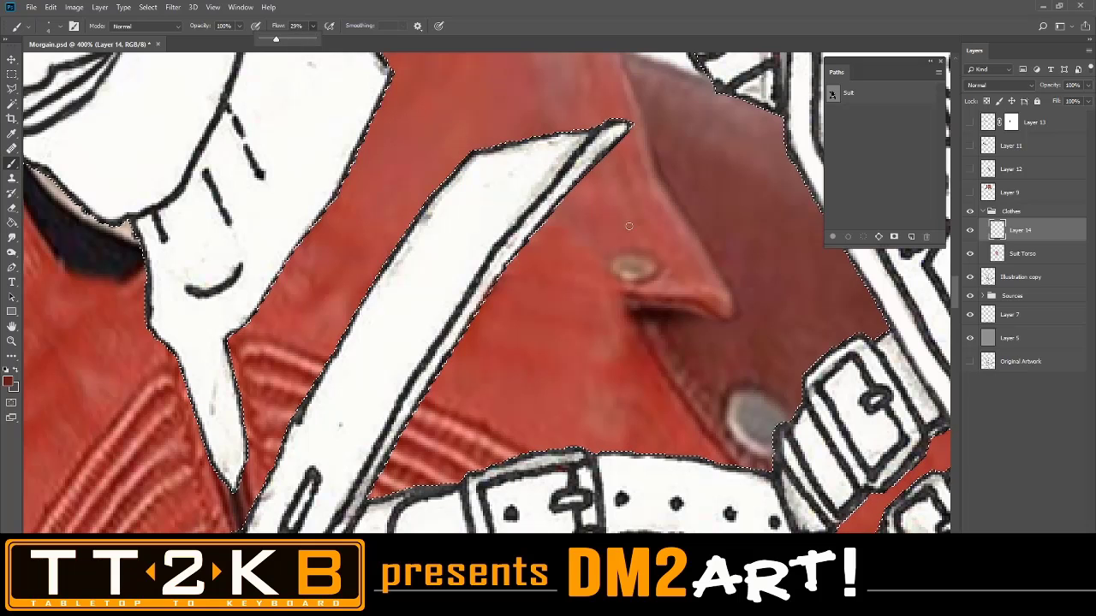
click(633, 295)
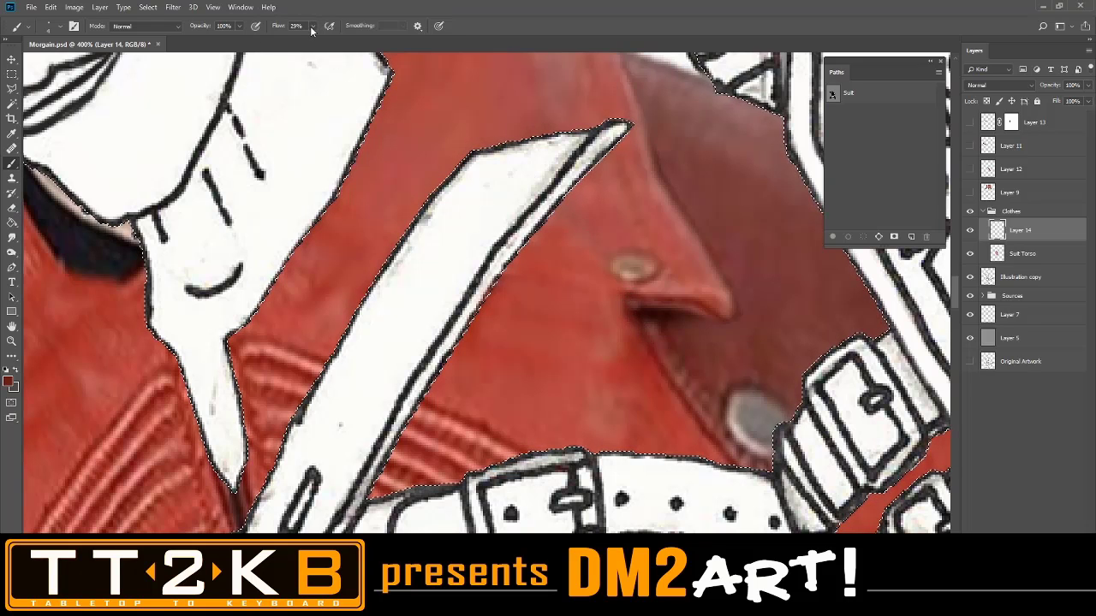
Lower the Brush flow to 4% and sample the near-black shadow beneath the collar flap as the paint color
drag(311, 29, 299, 41)
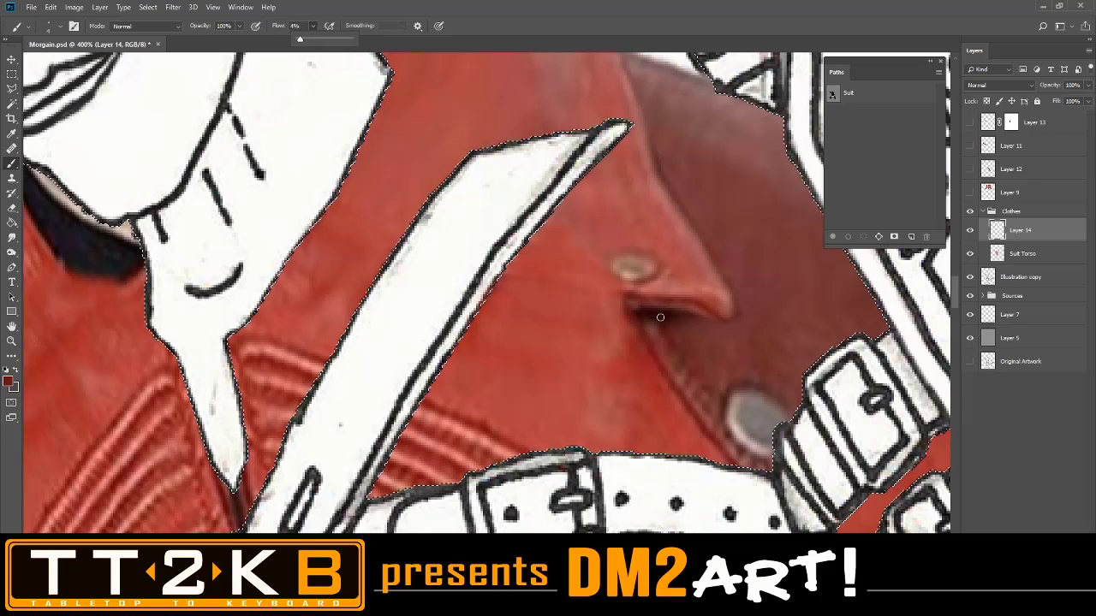
key(super)
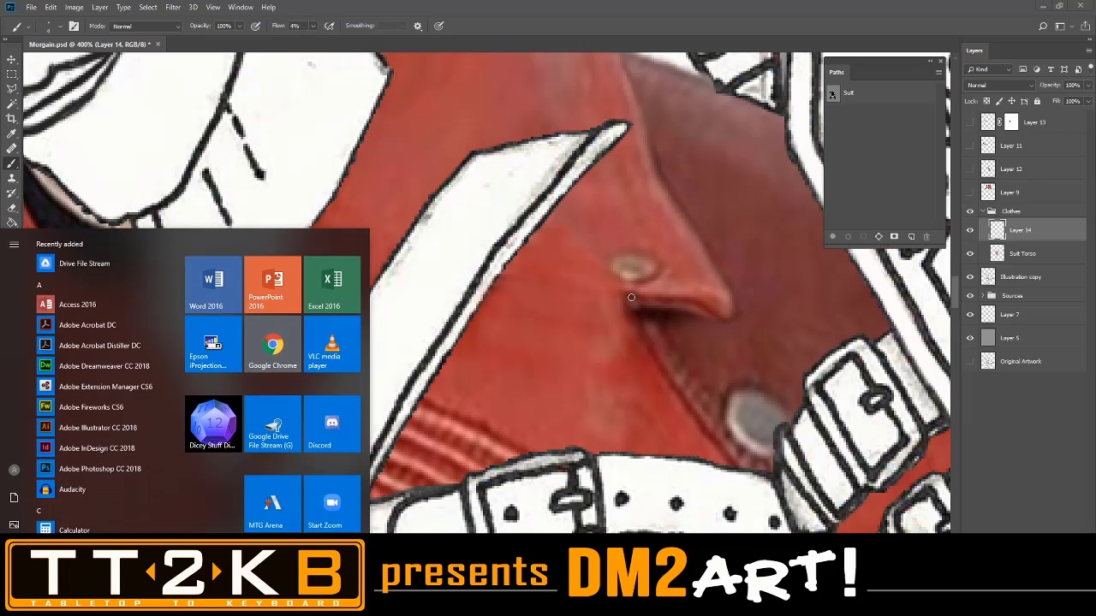
key(super)
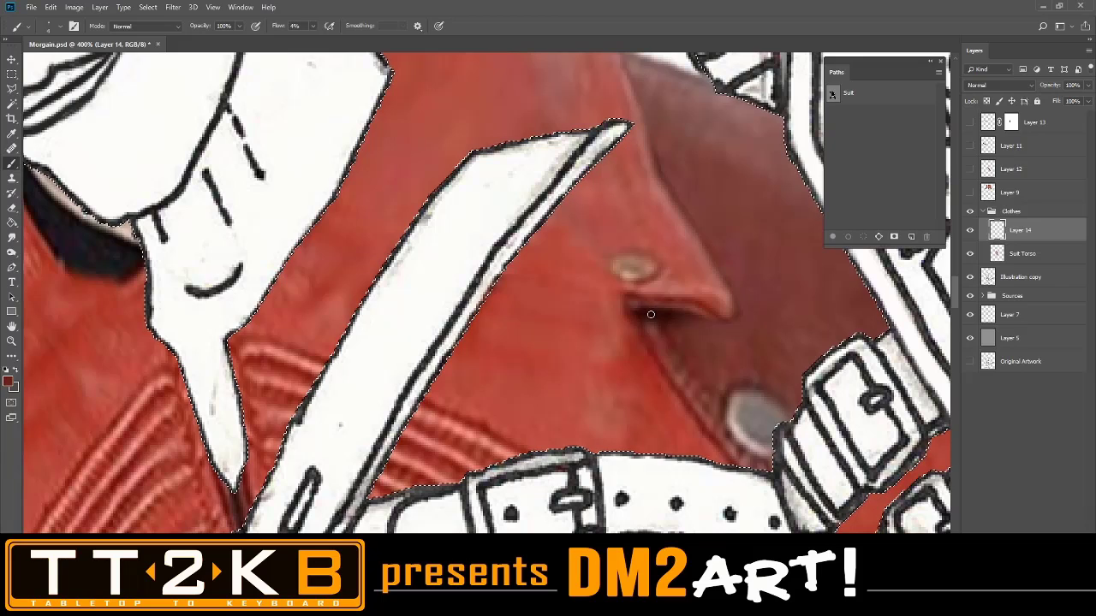
key(super)
key(super)
alt+click(652, 310)
Merge Layer 14 down into the Suit Torso layer and clear the selection
key(ctrl+minus)
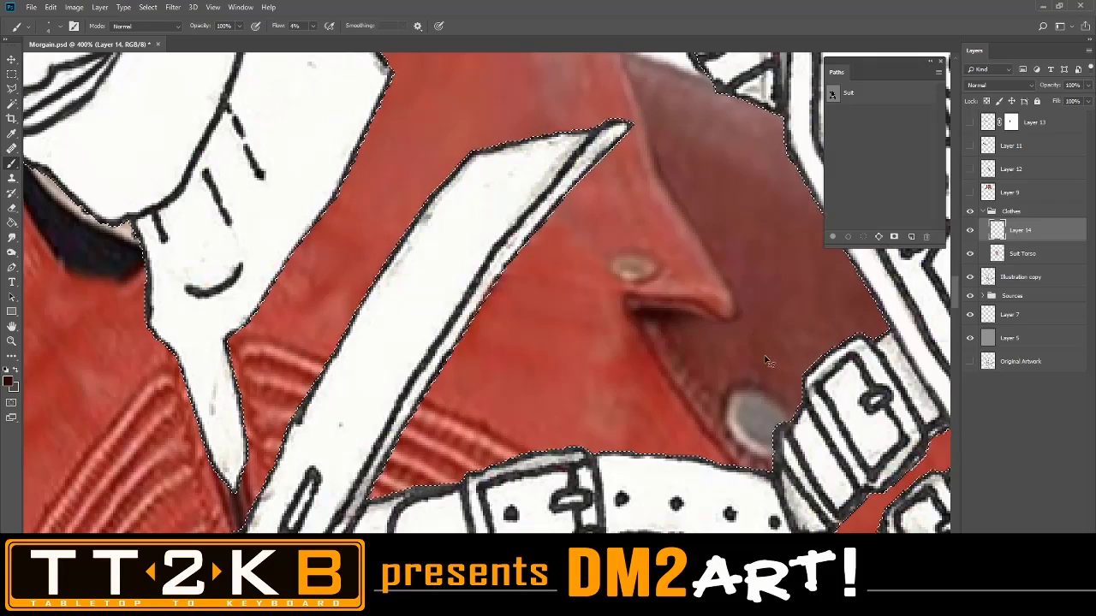
key(ctrl+minus)
key(ctrl+Return)
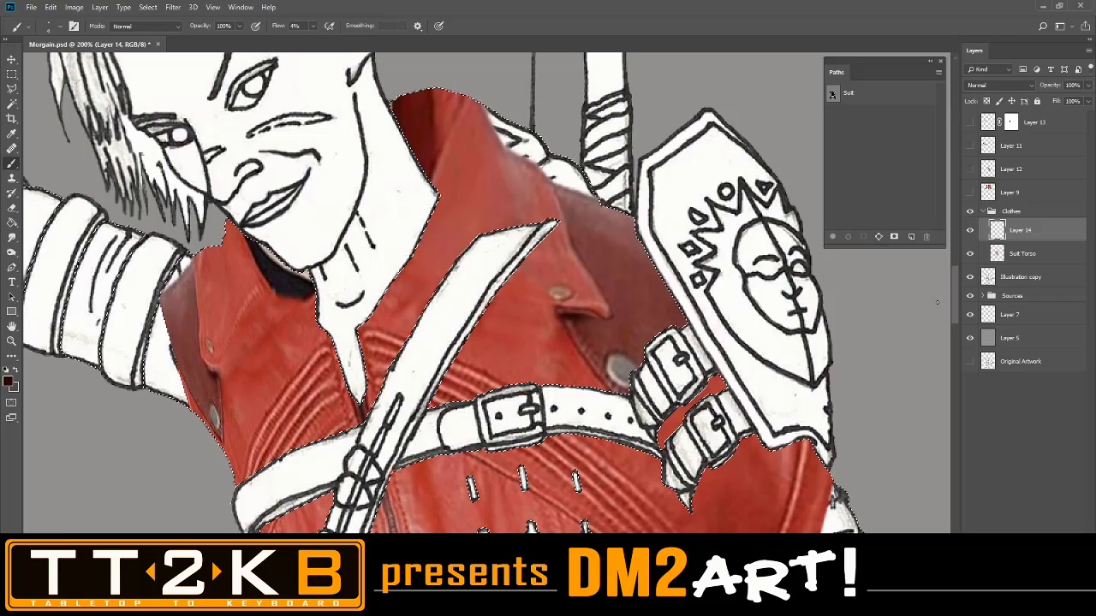
right_click(1019, 230)
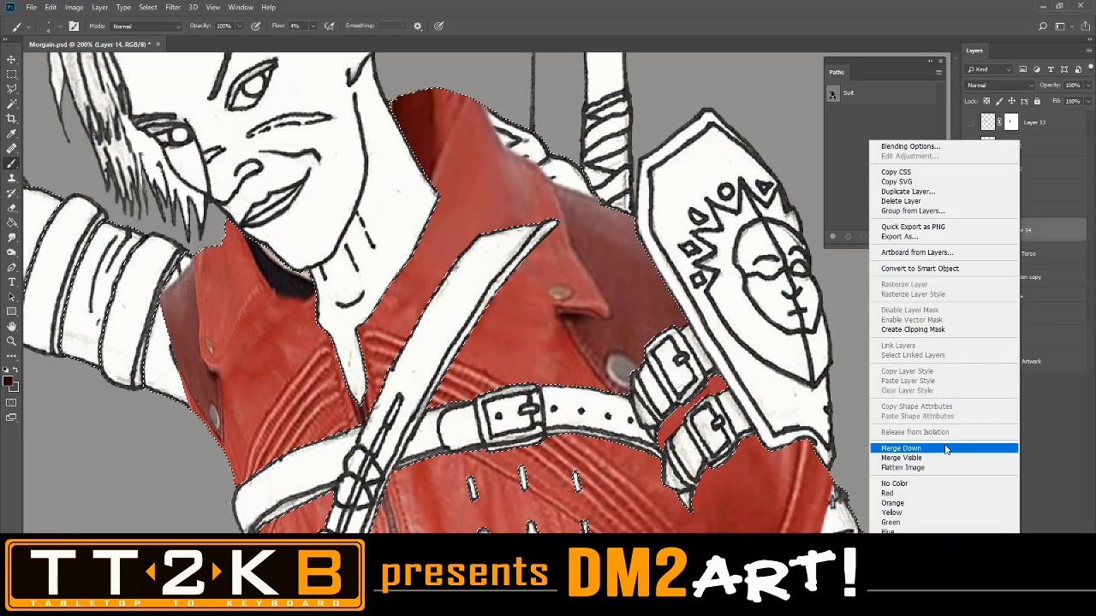
click(946, 449)
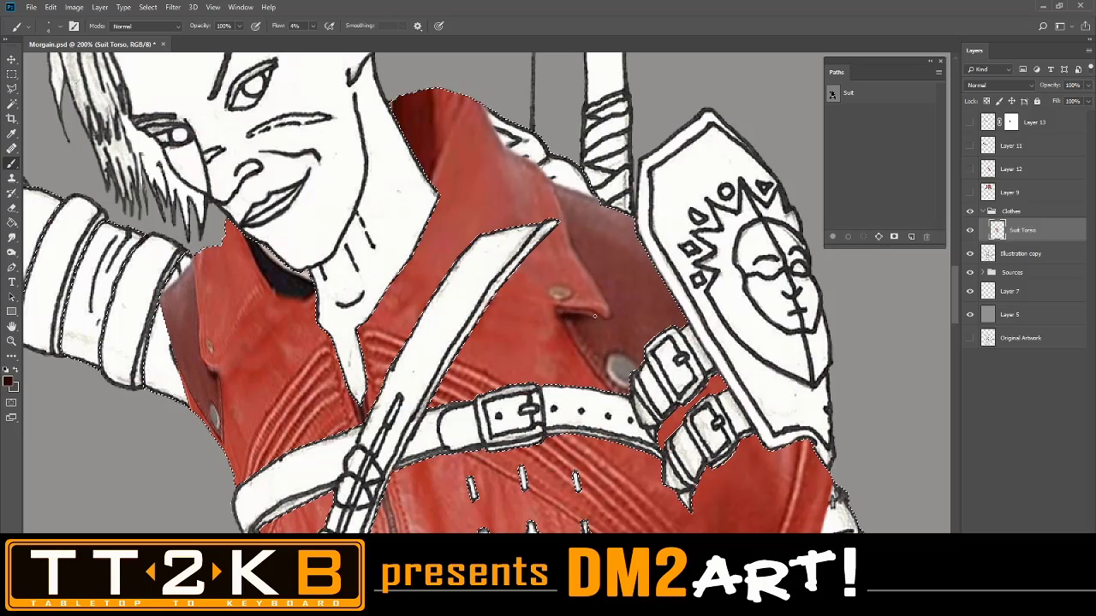
key(ctrl+d)
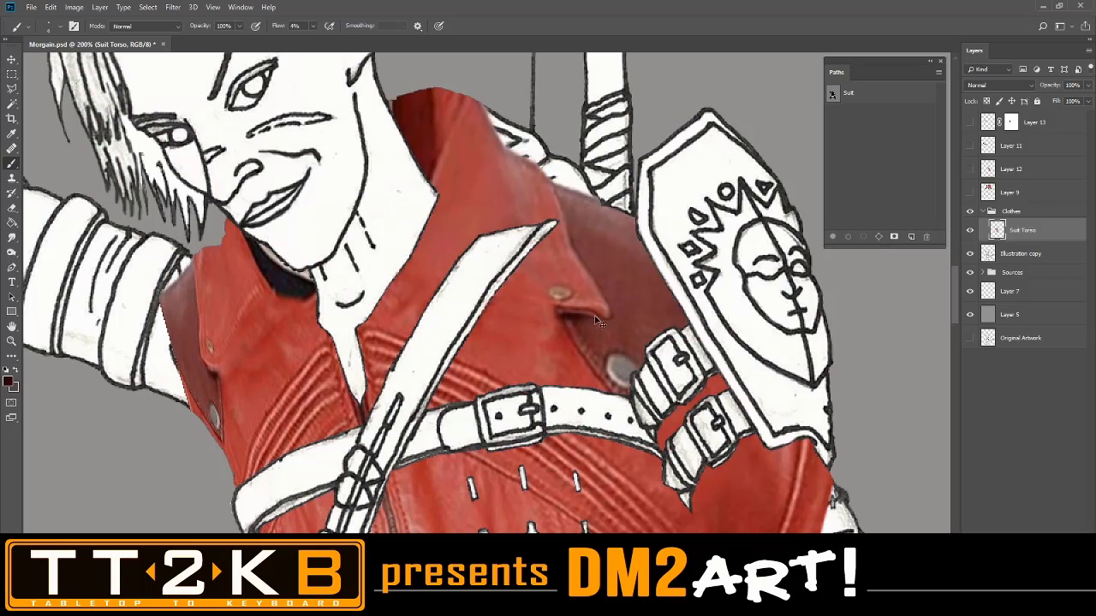
Convert the Suit Torso layer to a Smart Object
click(75, 8)
mouse_move(148, 8)
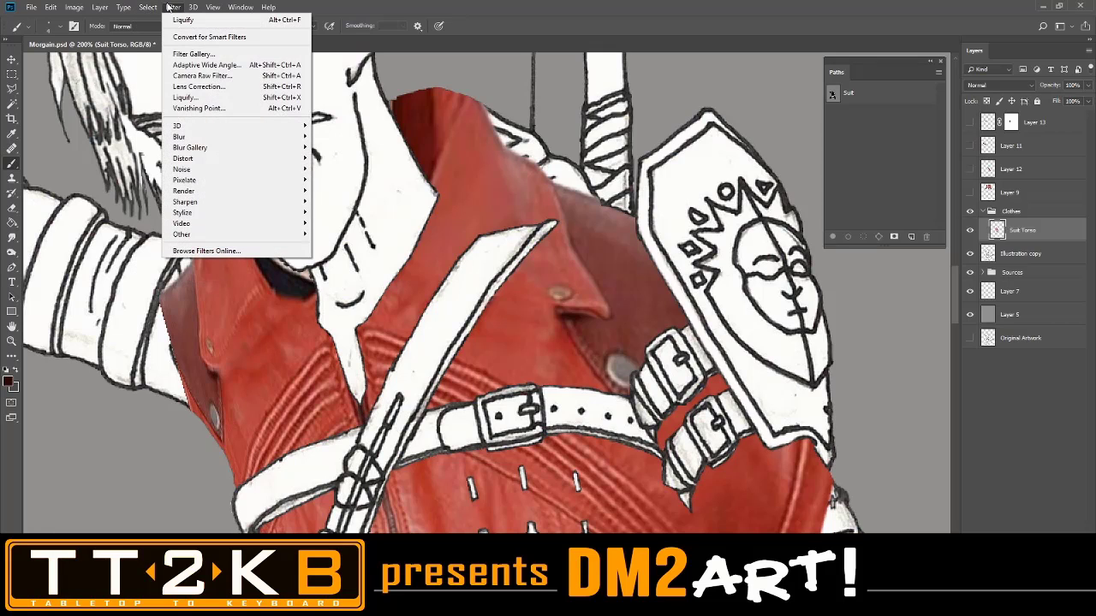
key(Escape)
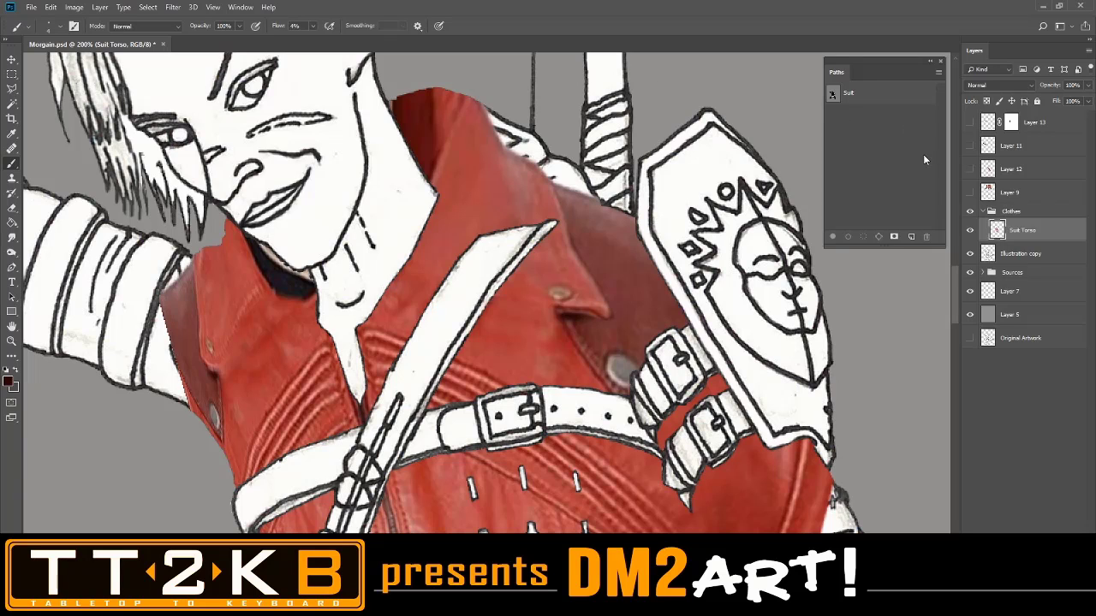
key(ctrl+minus)
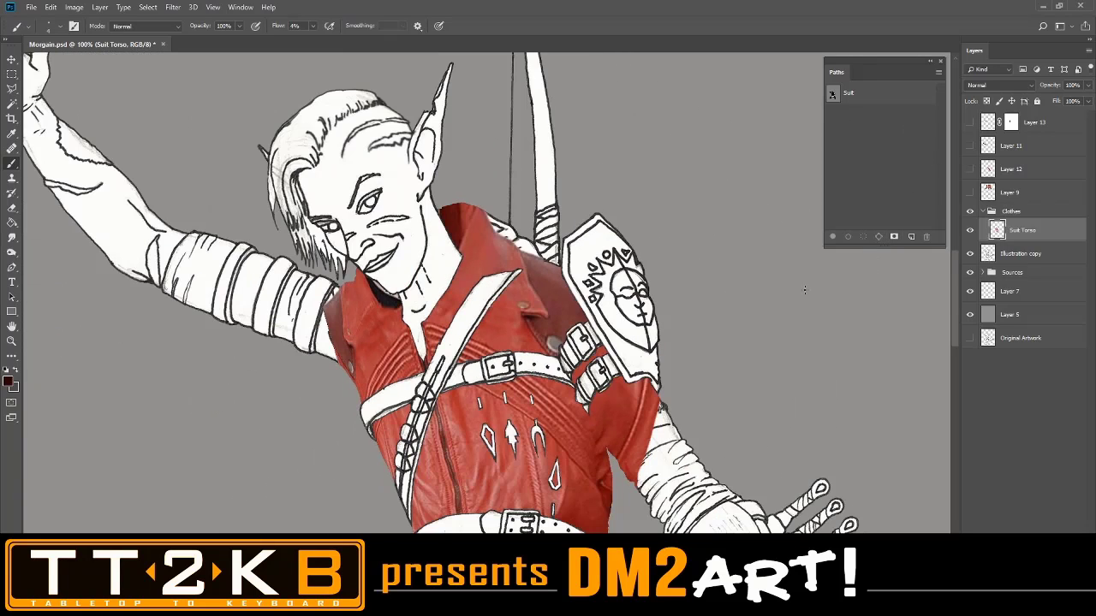
drag(772, 334, 771, 266)
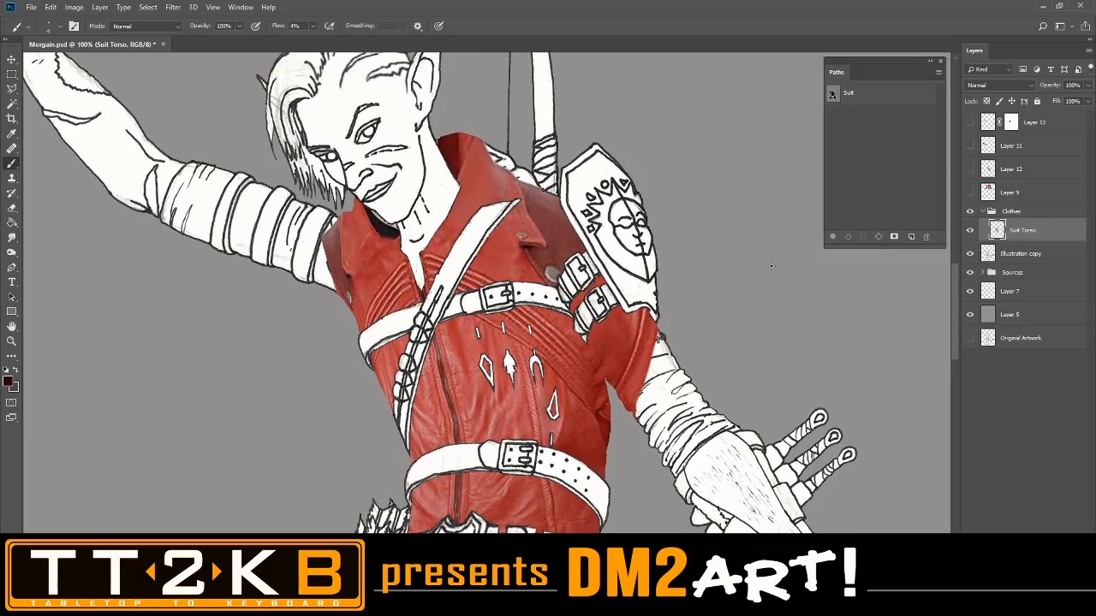
key(ctrl+plus)
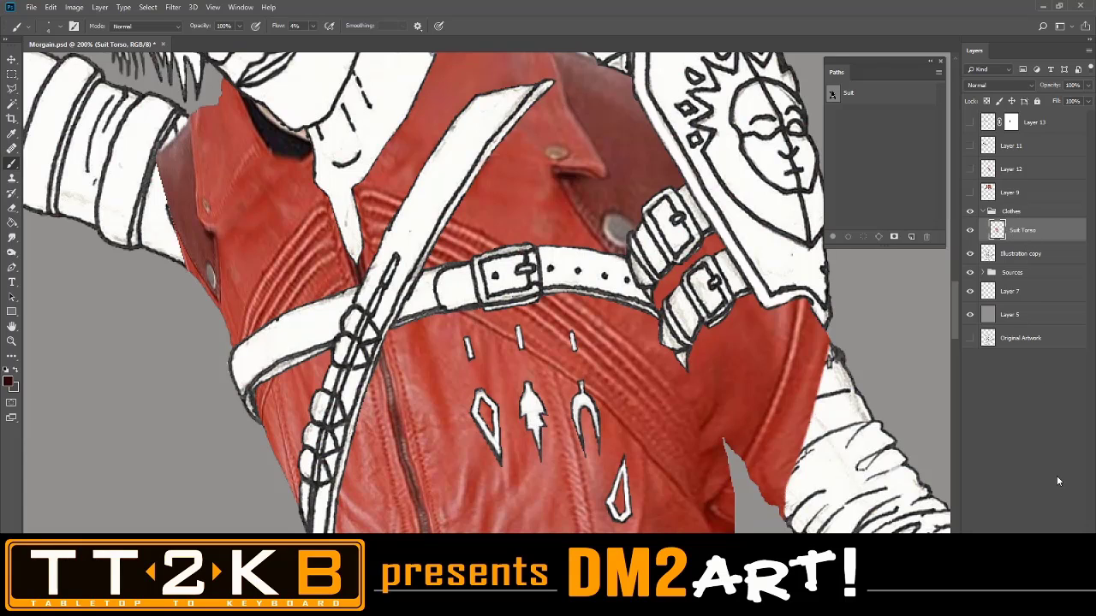
right_click(1029, 242)
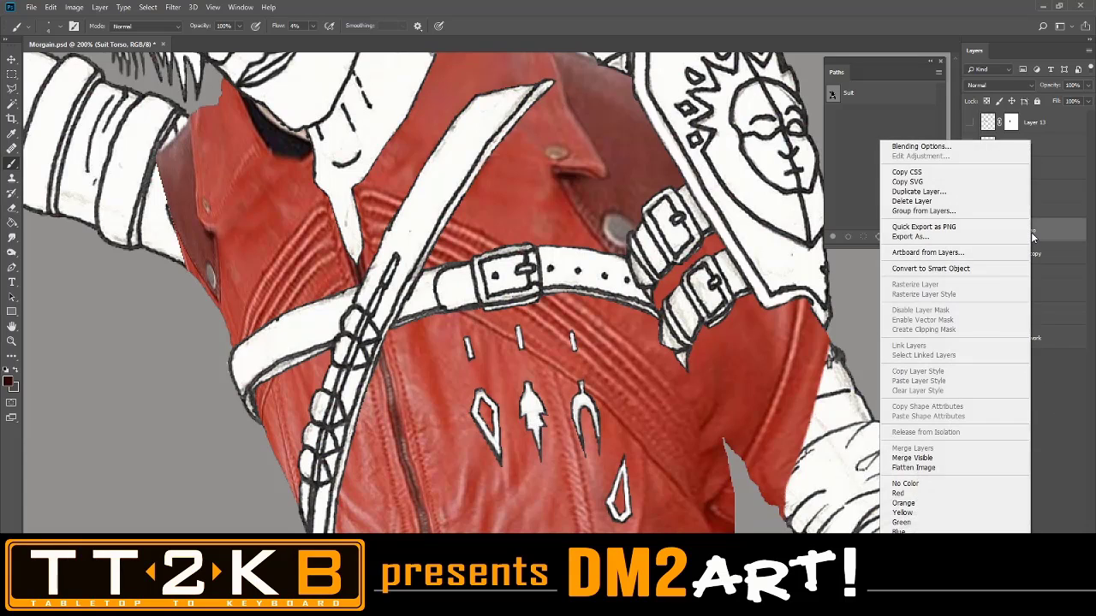
click(990, 270)
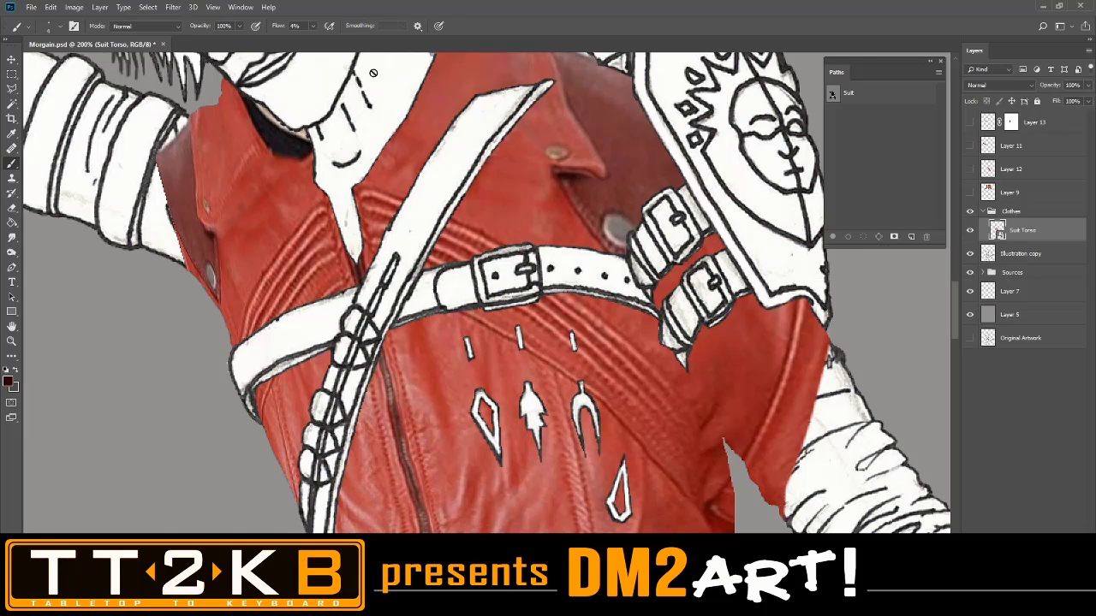
Open the Suit Torso Smart Object in the Liquify filter to work on the collar flap beside the diagonal strap
click(148, 7)
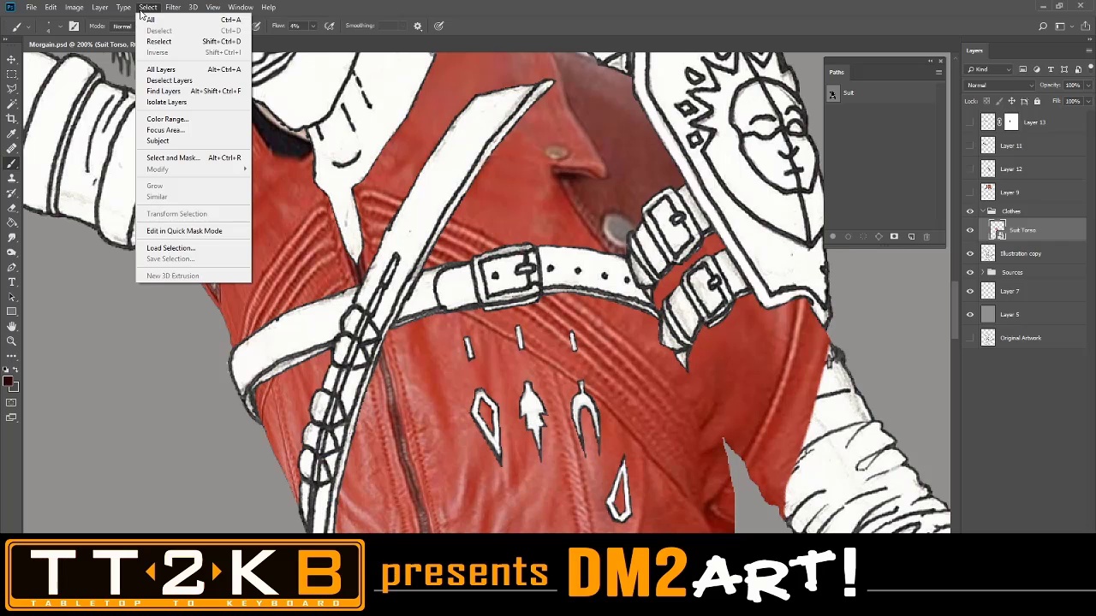
click(147, 7)
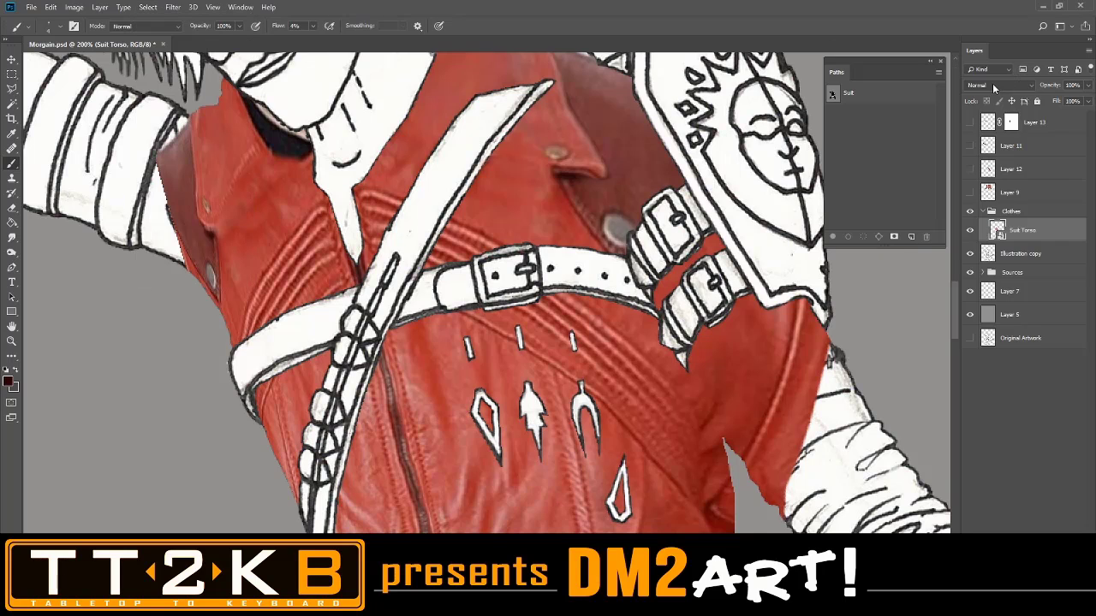
click(150, 7)
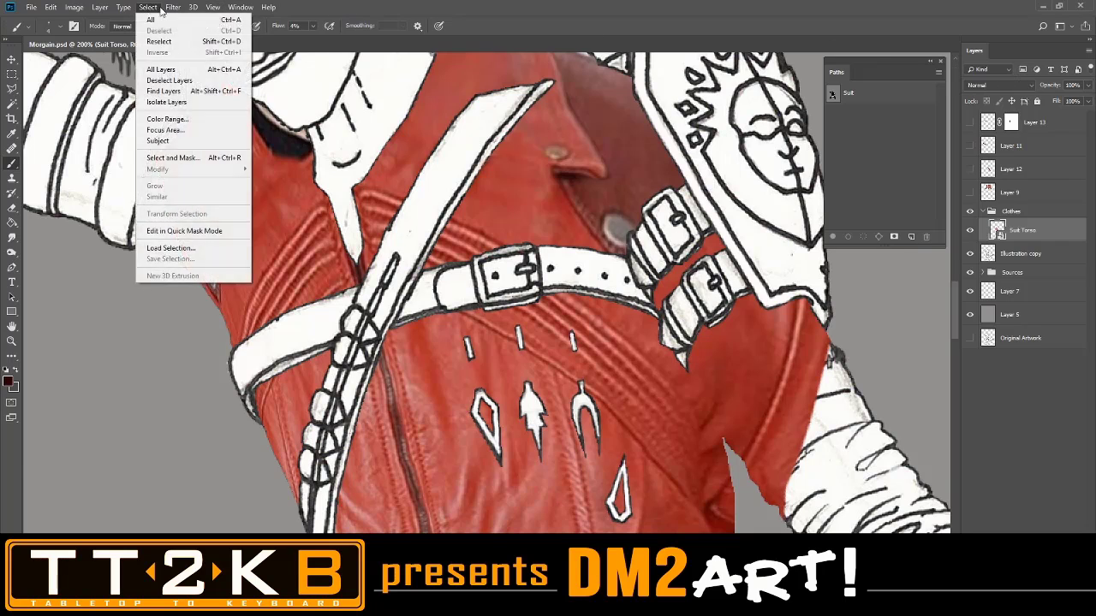
click(218, 19)
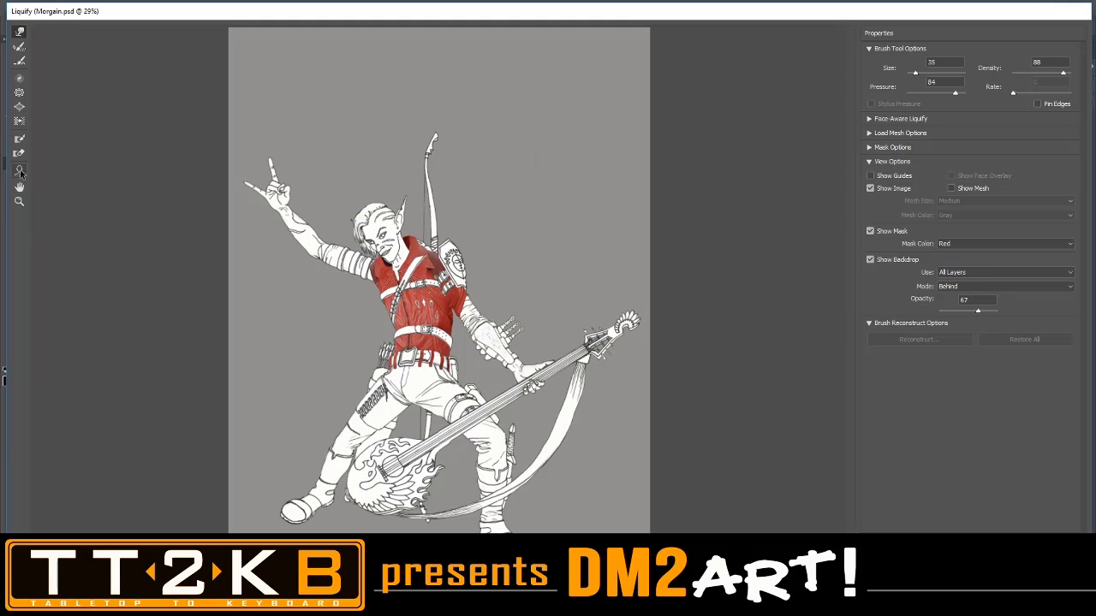
click(18, 202)
click(422, 267)
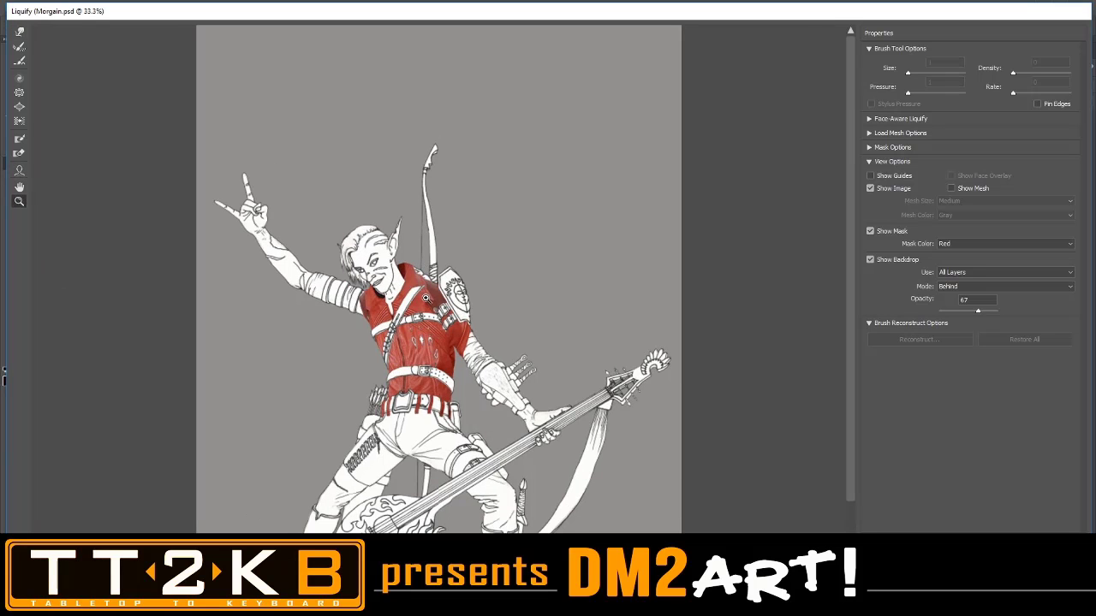
click(426, 301)
click(422, 304)
click(421, 304)
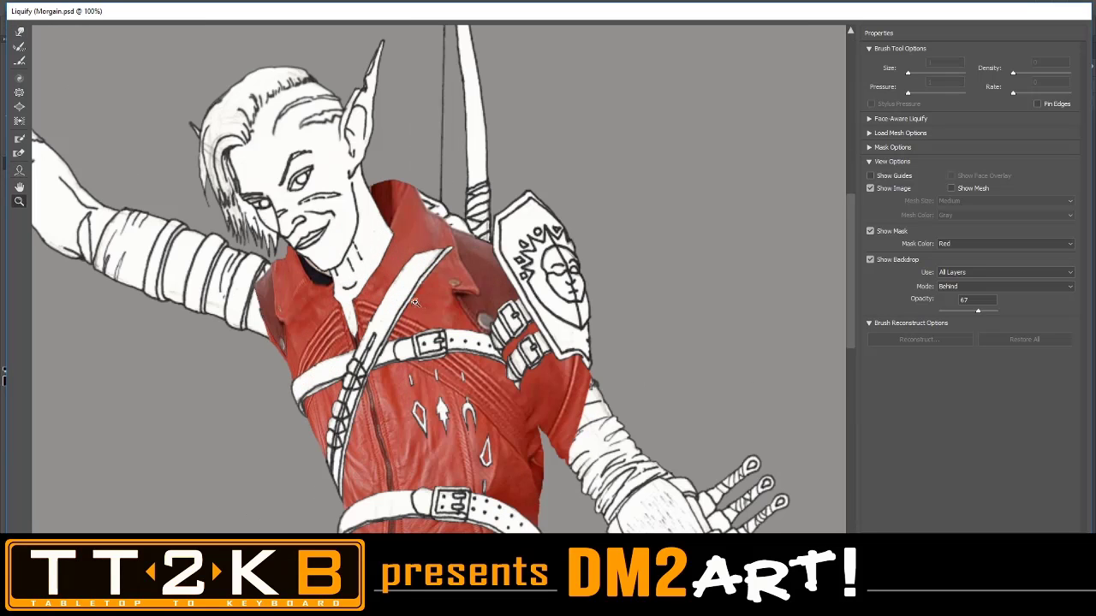
click(400, 303)
click(385, 291)
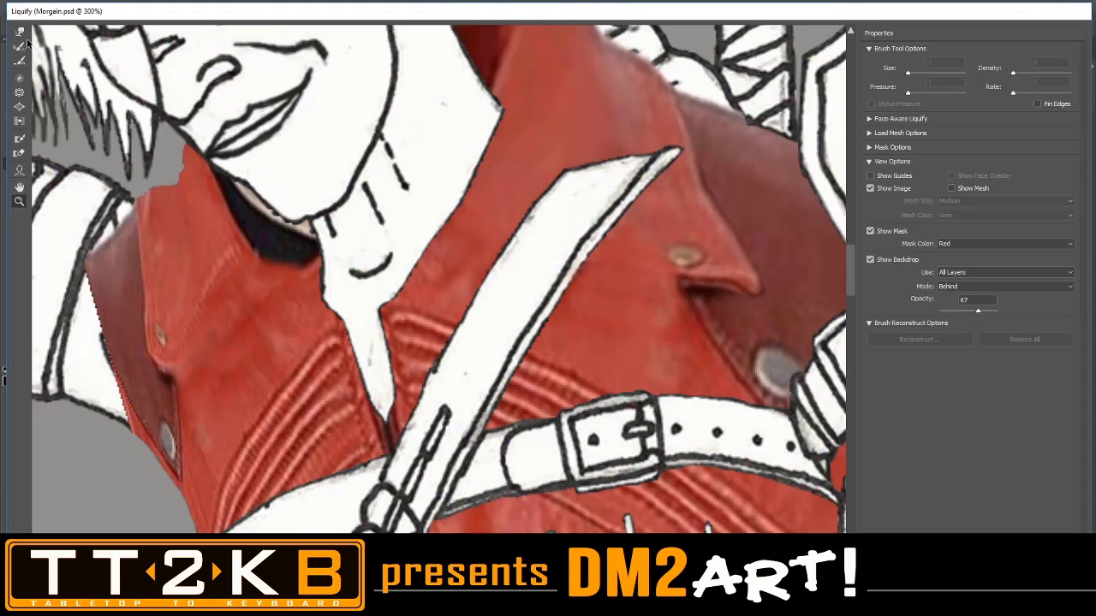
Push the collar flap's pointed tip up and inward with Forward Warp, reducing the brush size to 22
click(20, 32)
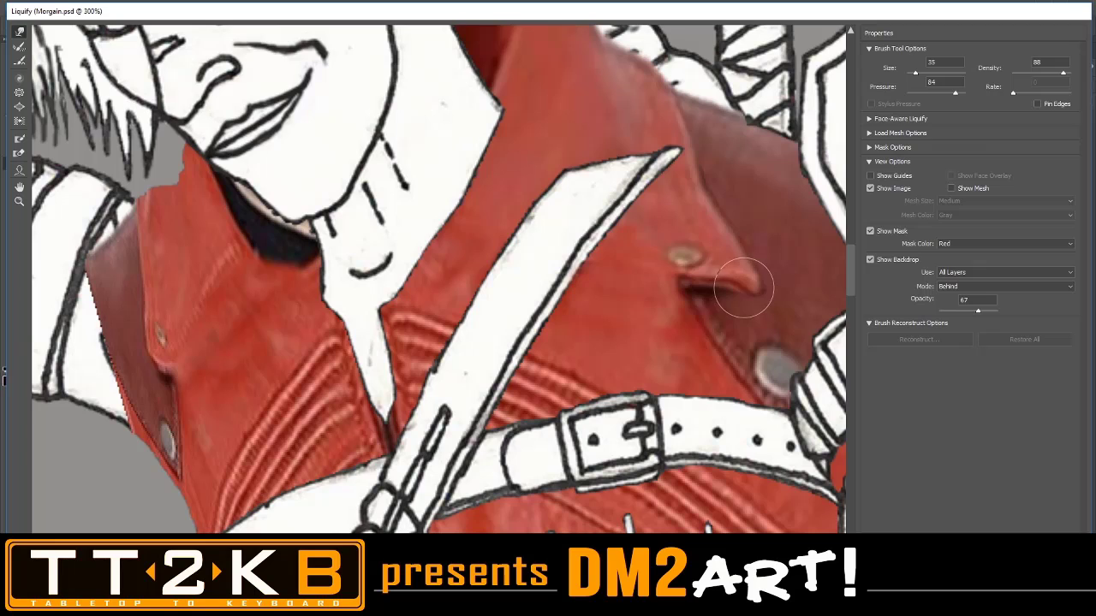
mouse_move(742, 283)
mouse_down()
mouse_move(734, 291)
mouse_move(765, 274)
mouse_move(747, 285)
mouse_move(721, 256)
mouse_move(729, 262)
mouse_up()
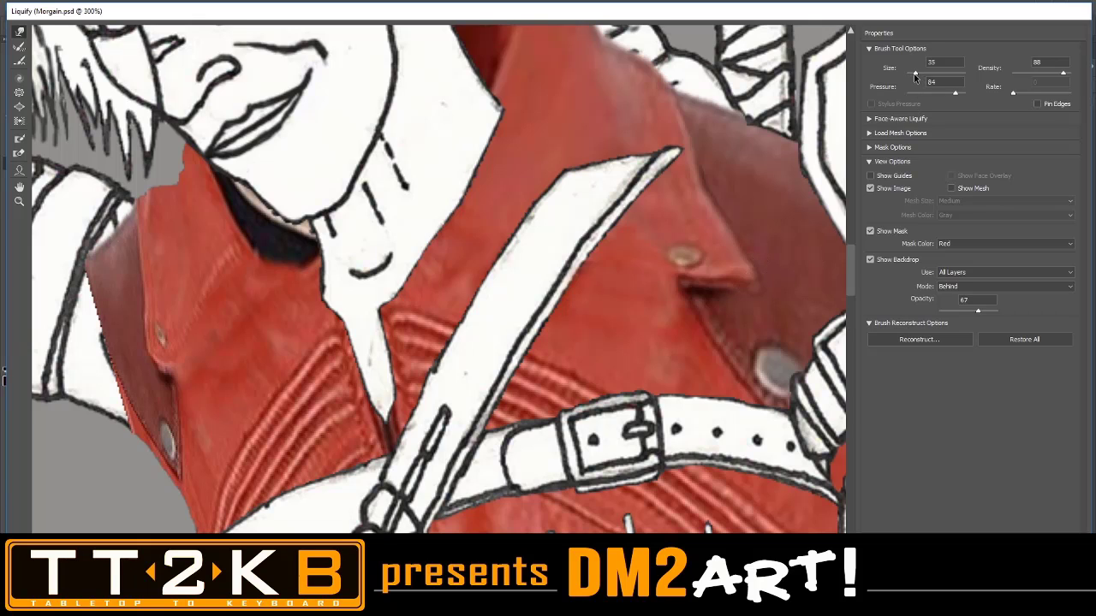
mouse_move(730, 290)
mouse_down()
mouse_move(759, 273)
mouse_move(747, 267)
mouse_move(755, 262)
mouse_move(741, 276)
mouse_up()
Set the Liquify backdrop to the Illustration copy layer in Behind mode at 100 opacity
click(958, 272)
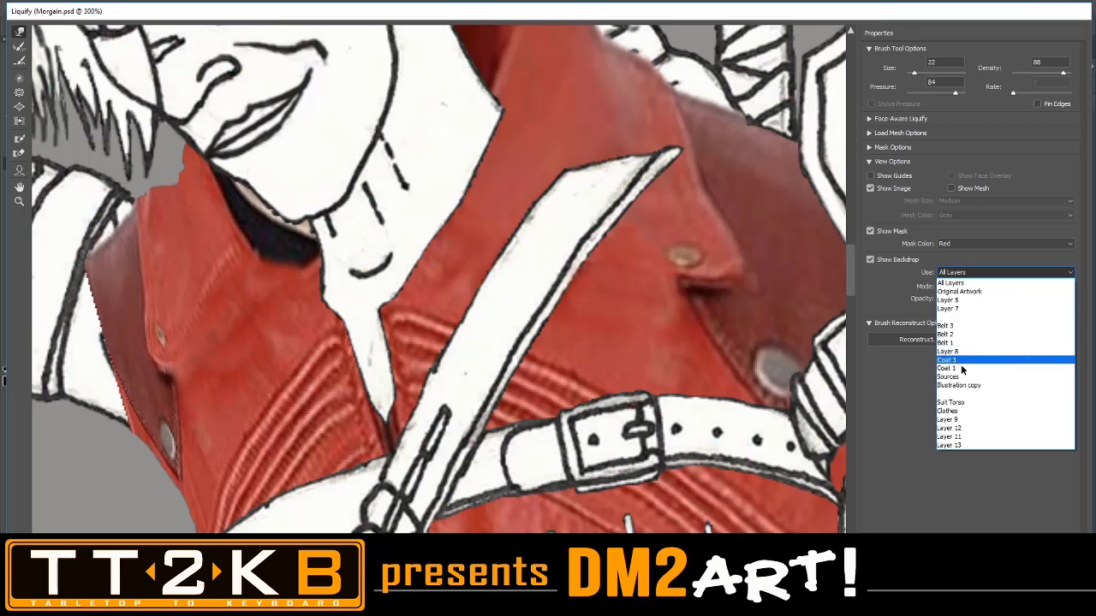
click(966, 386)
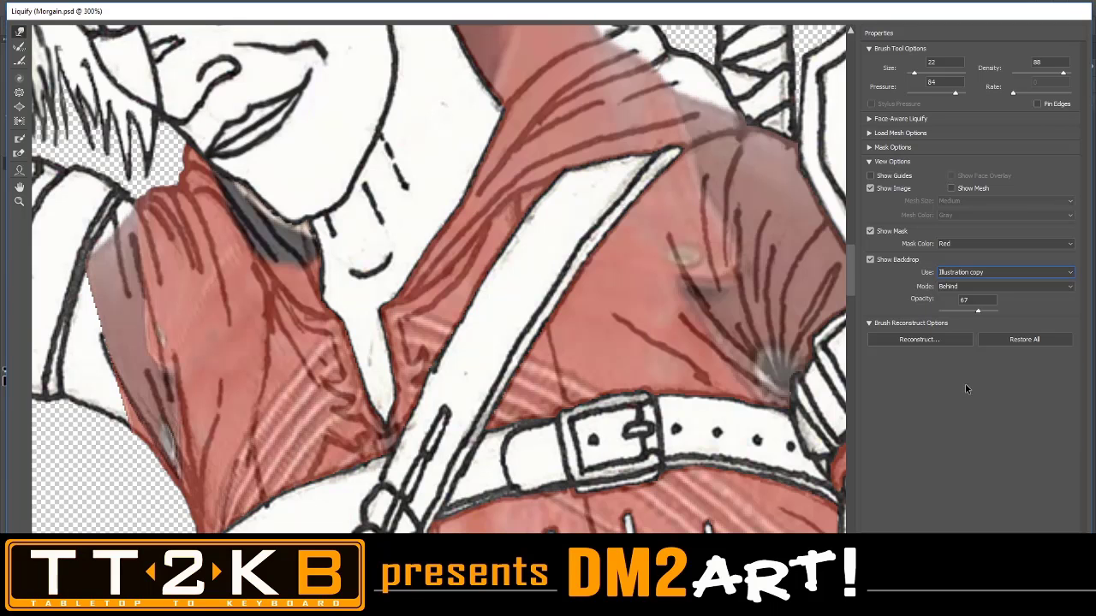
click(962, 286)
click(960, 308)
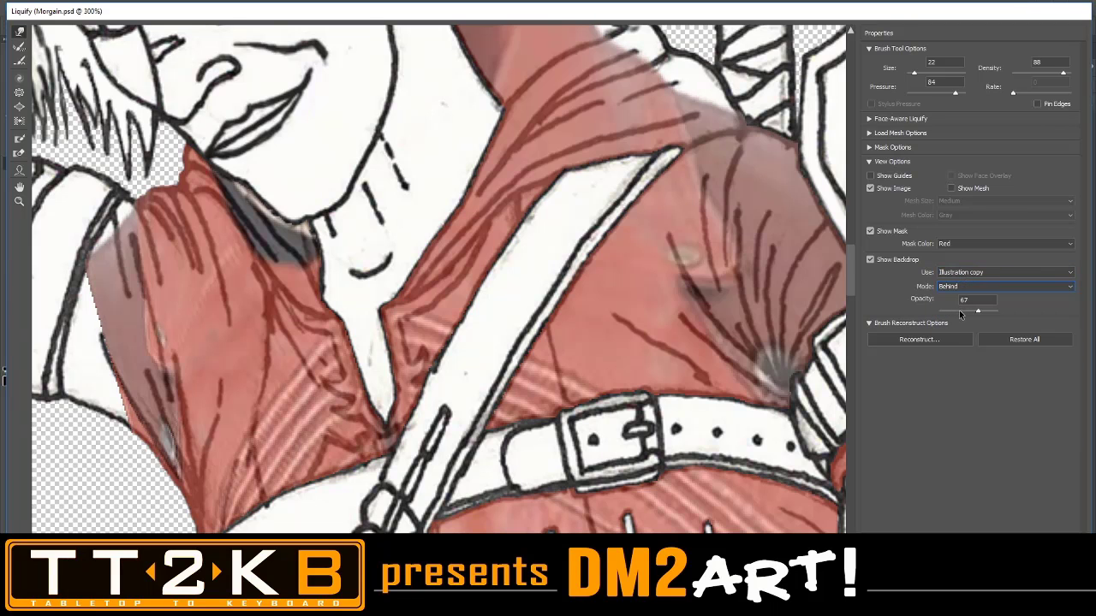
drag(960, 314, 1001, 312)
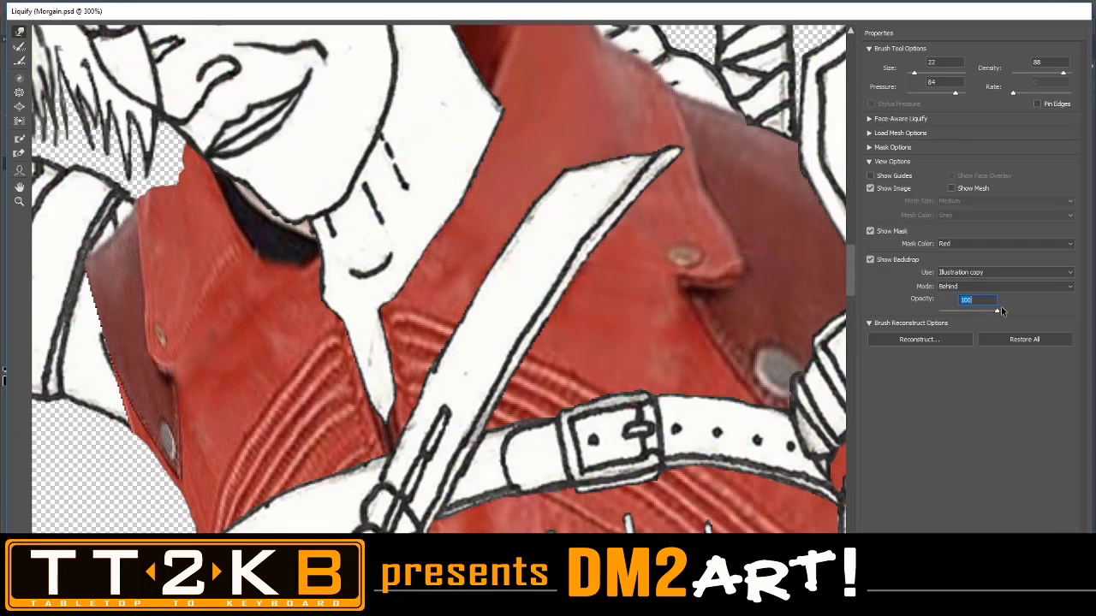
Push the collar flap's pointed tip and outer edge inward beside the shoulder with Forward Warp at brush size 22
click(725, 277)
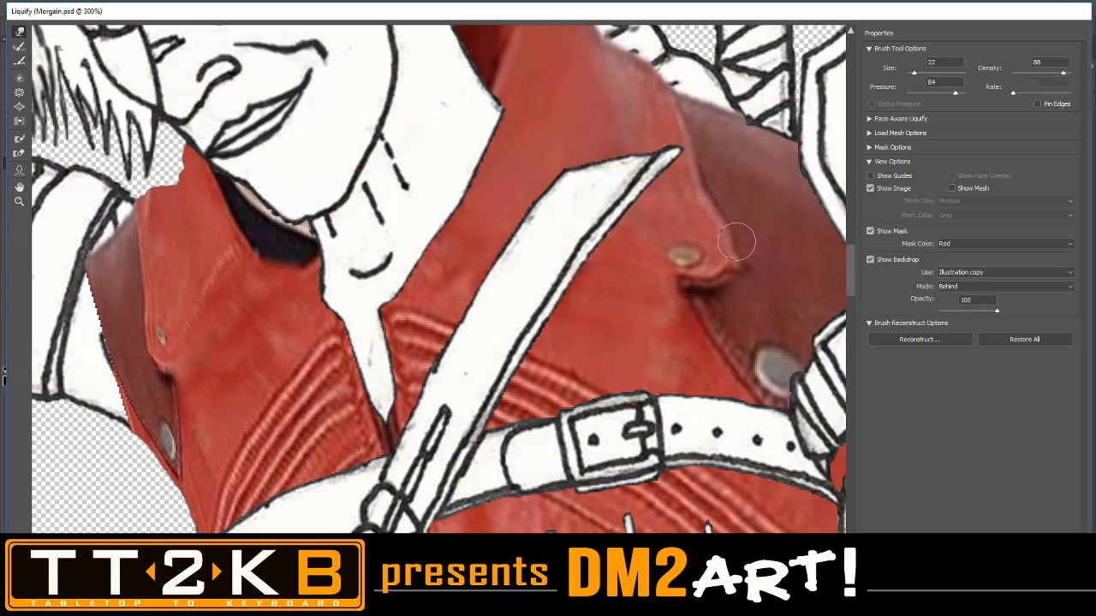
drag(737, 242, 728, 220)
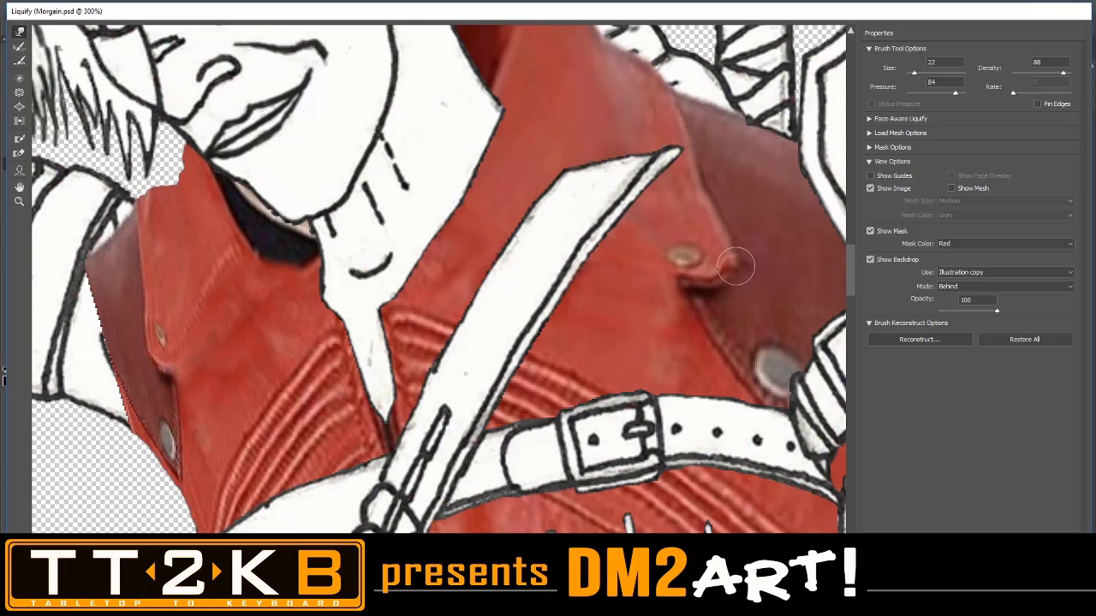
mouse_move(736, 266)
mouse_down()
mouse_move(747, 269)
mouse_move(718, 286)
mouse_move(710, 271)
mouse_move(728, 268)
mouse_up()
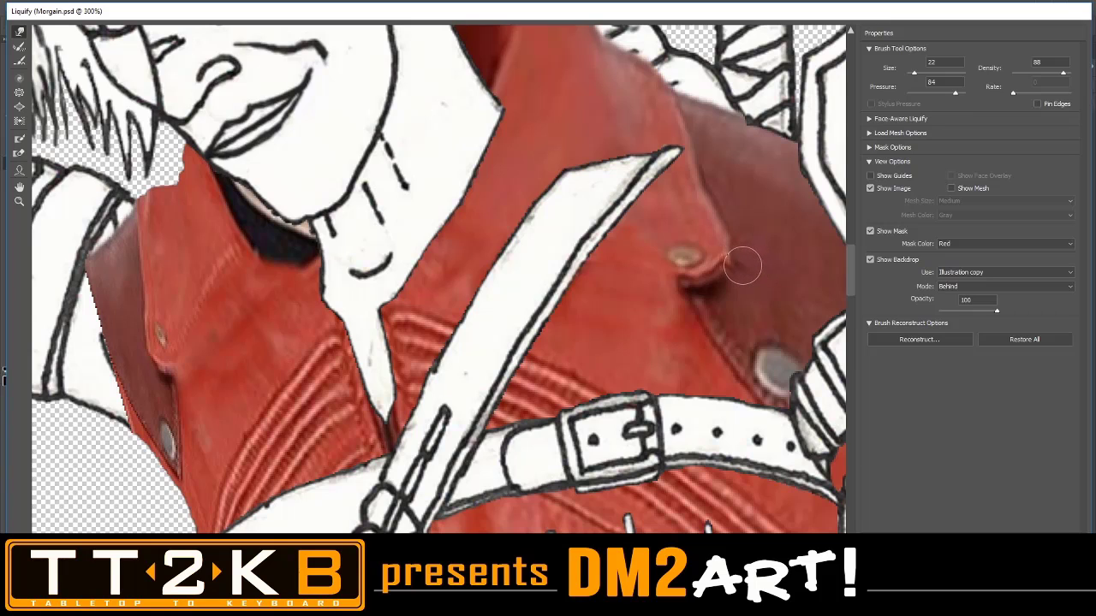
drag(730, 246, 717, 224)
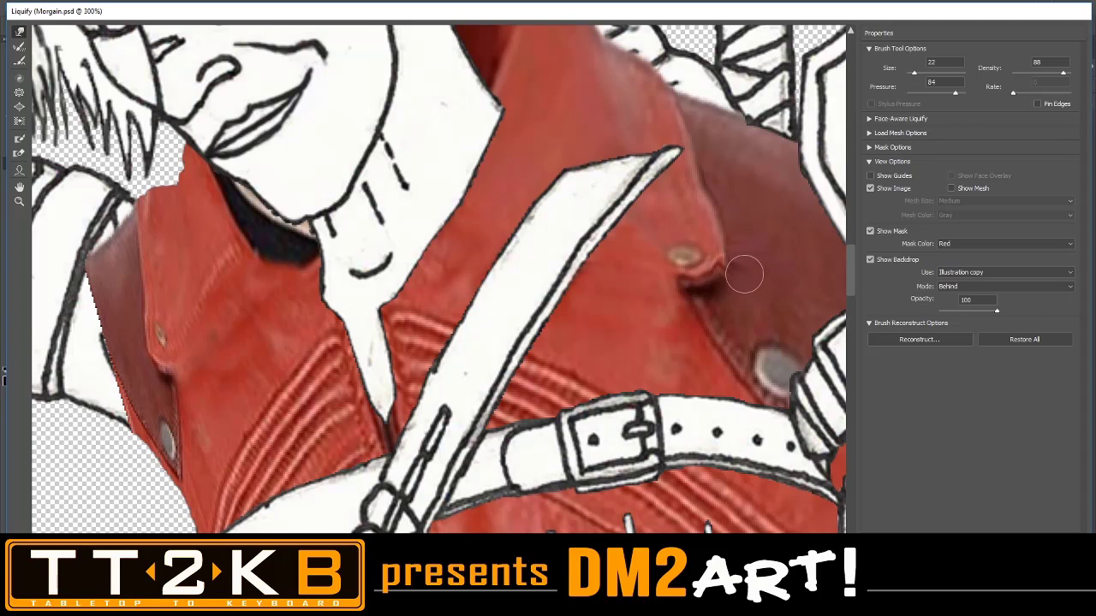
mouse_move(738, 269)
mouse_down()
mouse_move(719, 261)
mouse_move(715, 223)
mouse_up()
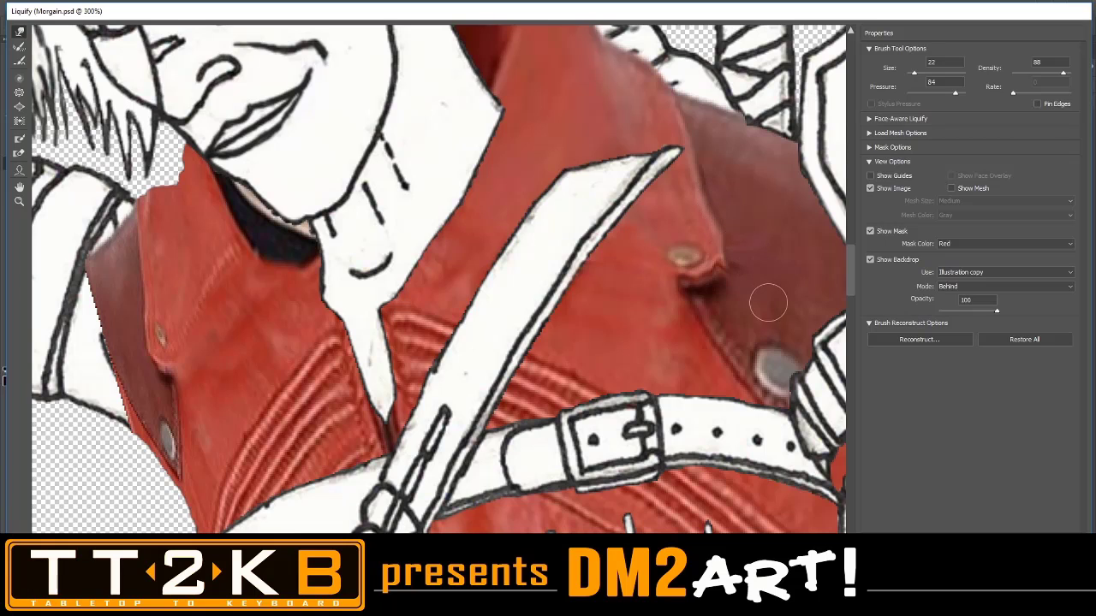
mouse_move(729, 252)
mouse_down()
mouse_move(722, 235)
mouse_move(712, 262)
mouse_move(714, 226)
mouse_move(687, 259)
mouse_up()
Reshape the snaps on both collar flaps with Forward Warp, using brush size 28 beside the strap and 12 on the opposite flap
drag(914, 74, 916, 76)
click(688, 244)
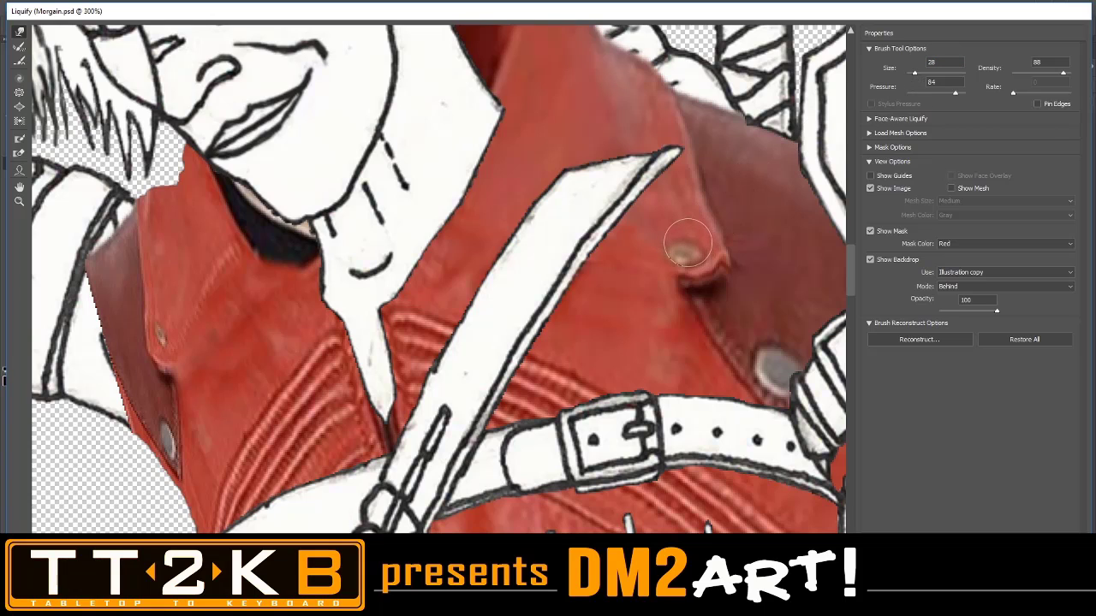
mouse_move(686, 246)
mouse_down()
mouse_move(693, 254)
mouse_move(672, 249)
mouse_move(687, 249)
mouse_up()
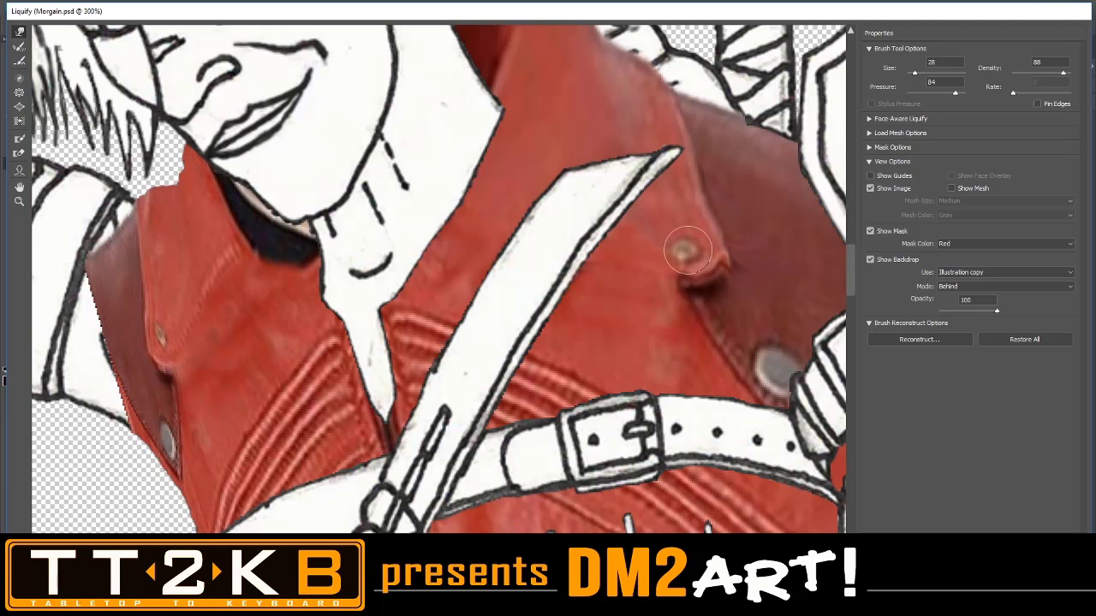
mouse_move(205, 296)
mouse_down()
mouse_move(162, 333)
mouse_move(287, 287)
mouse_up()
drag(917, 73, 913, 73)
mouse_move(161, 322)
mouse_down()
mouse_move(167, 346)
mouse_move(160, 327)
mouse_up()
Nudge the strap-side collar flap around its snap with Forward Warp at brush size 64 and apply the Liquify filter
click(19, 106)
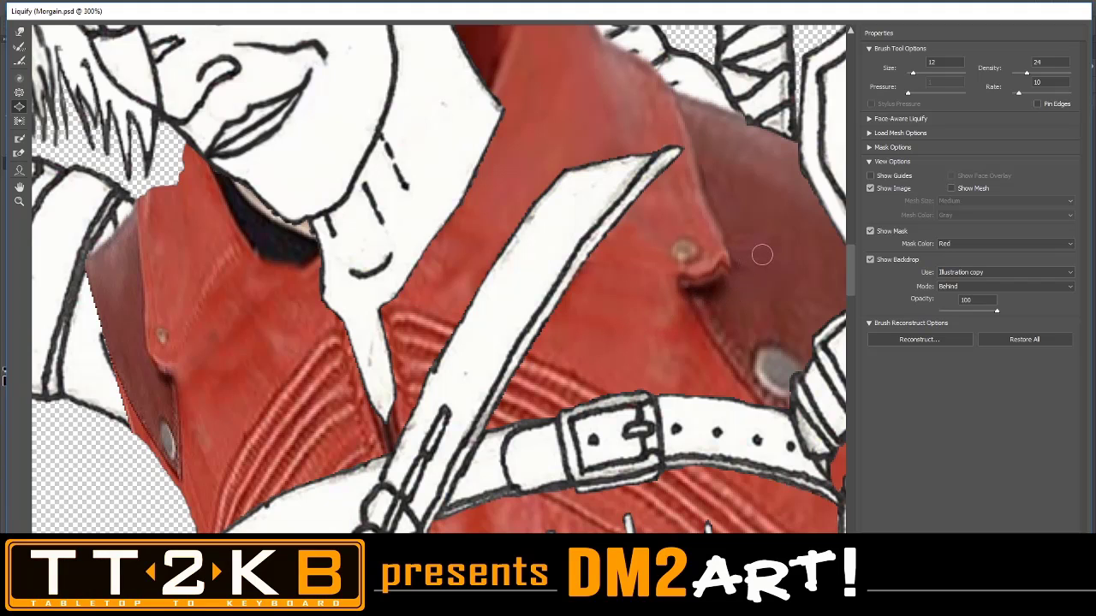
click(18, 31)
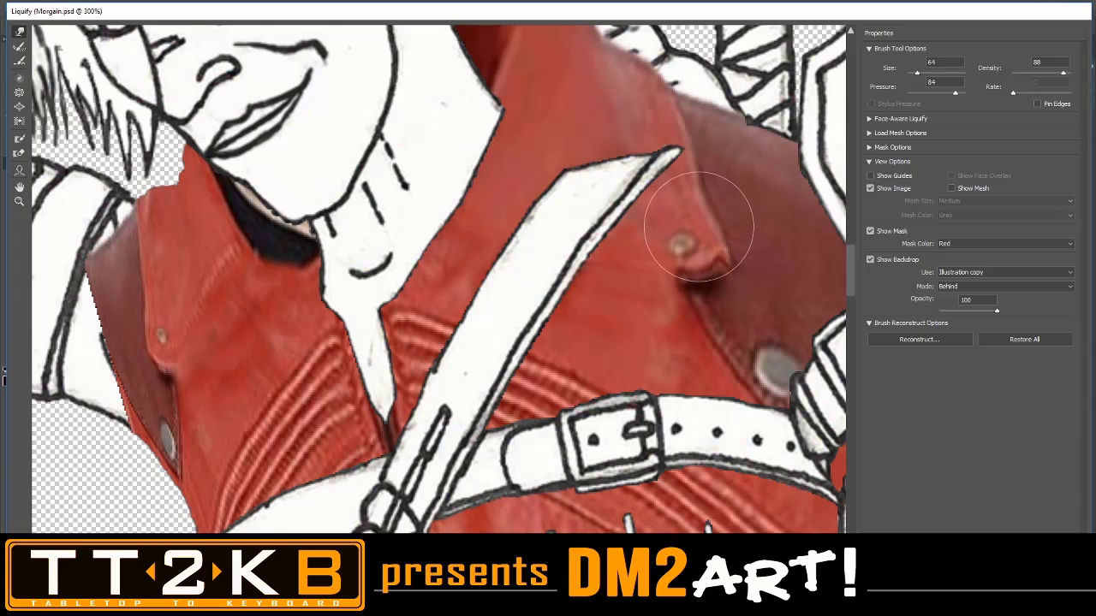
mouse_move(695, 254)
mouse_down()
mouse_move(682, 233)
mouse_move(758, 252)
mouse_move(759, 232)
mouse_move(763, 257)
mouse_move(738, 216)
mouse_move(770, 220)
mouse_move(762, 215)
mouse_move(770, 232)
mouse_move(734, 249)
mouse_up()
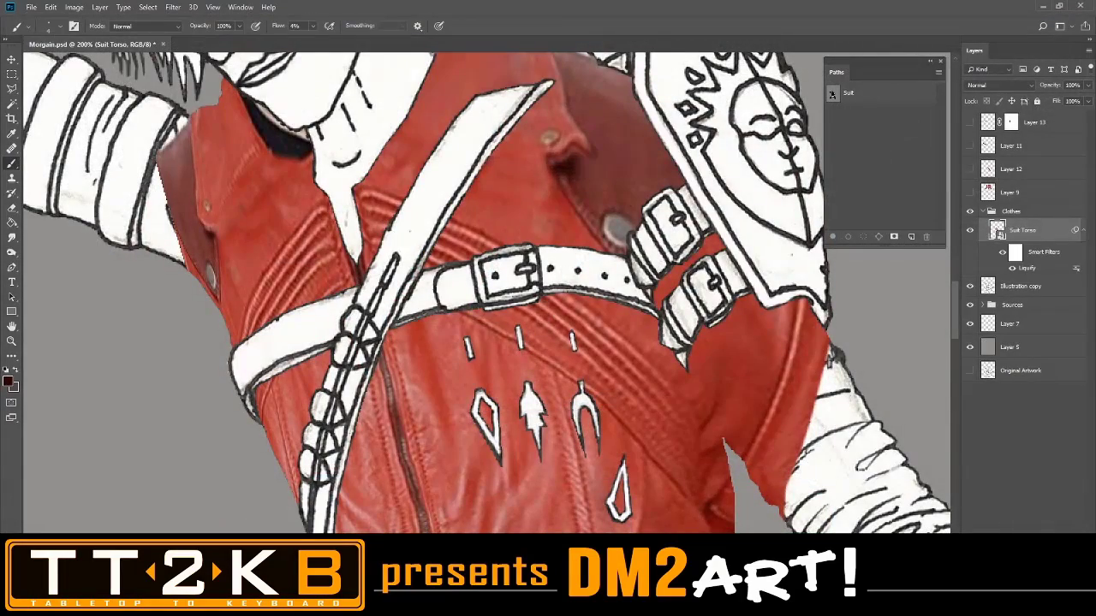
Rasterize the Suit Torso layer for Clone Stamp retouching of the collar flap
click(11, 340)
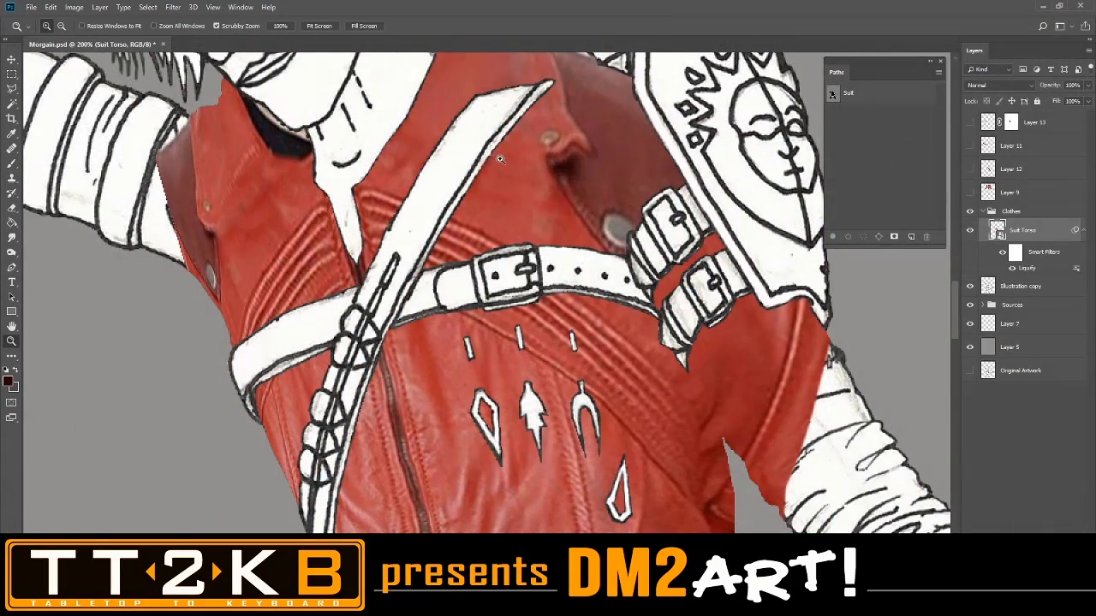
click(558, 155)
scroll(627, 181, up, 3)
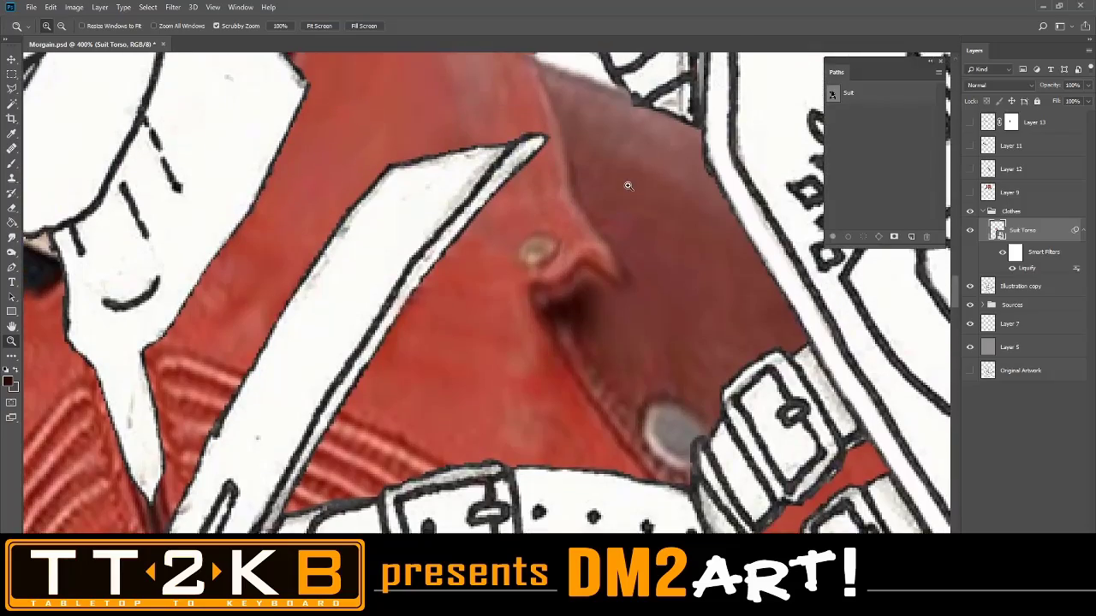
click(591, 306)
click(604, 301)
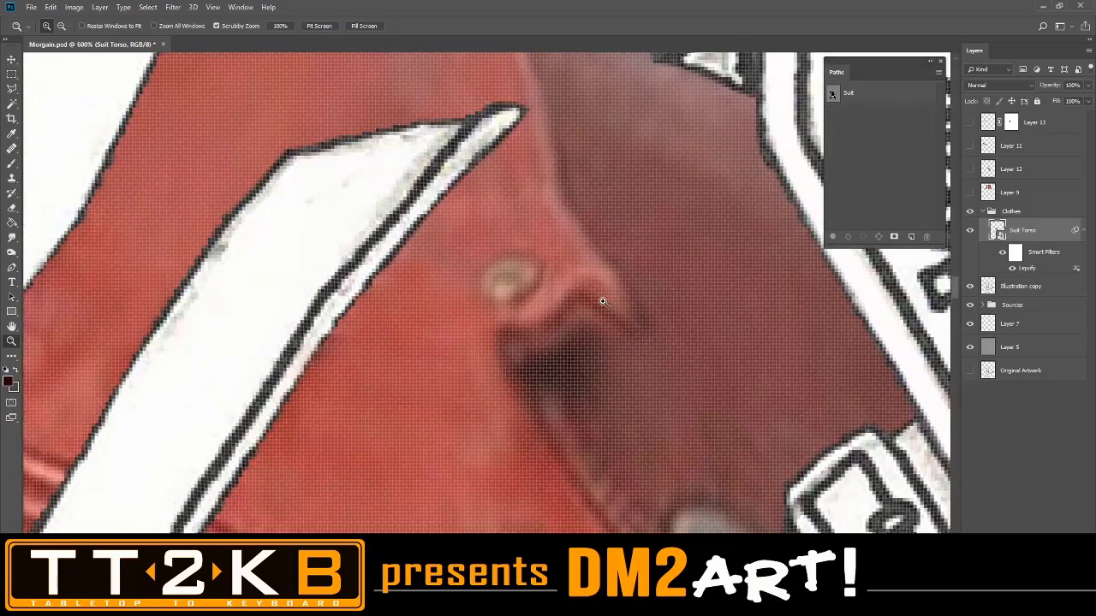
alt+click(595, 302)
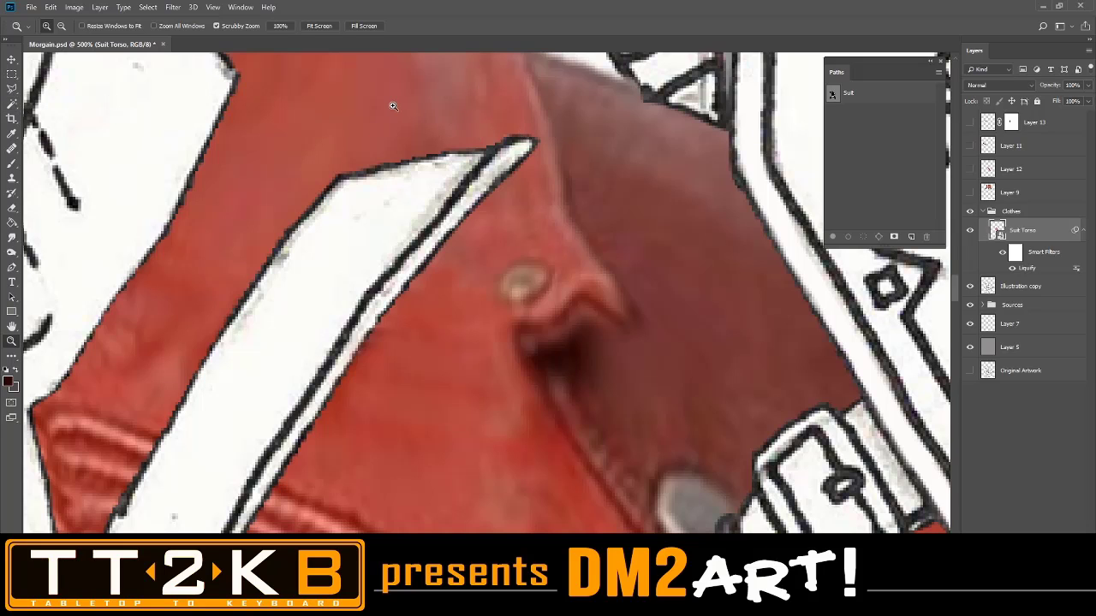
click(13, 180)
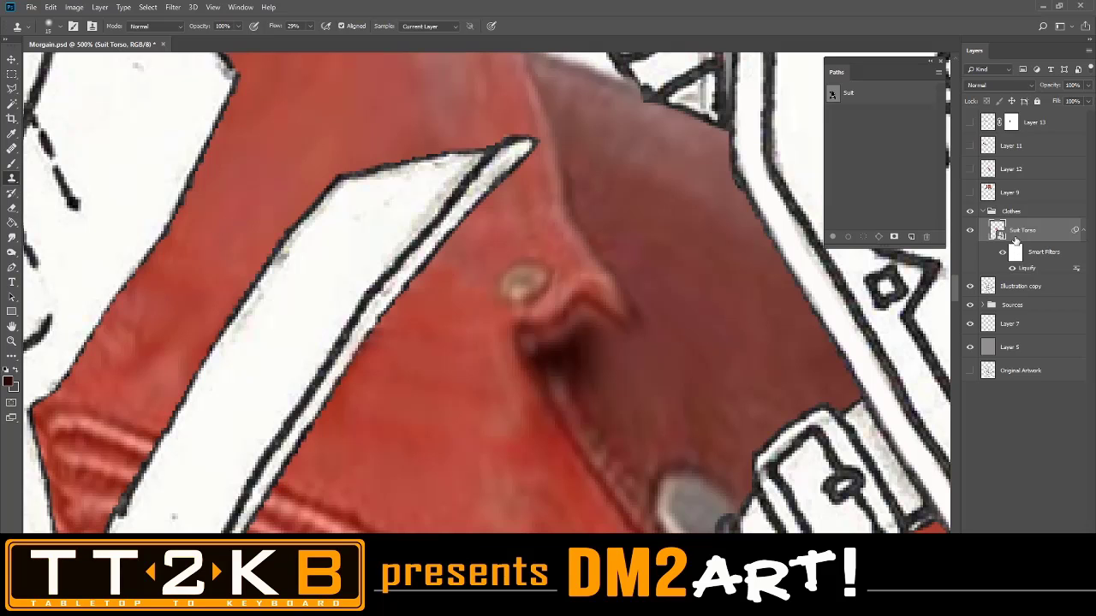
right_click(1015, 233)
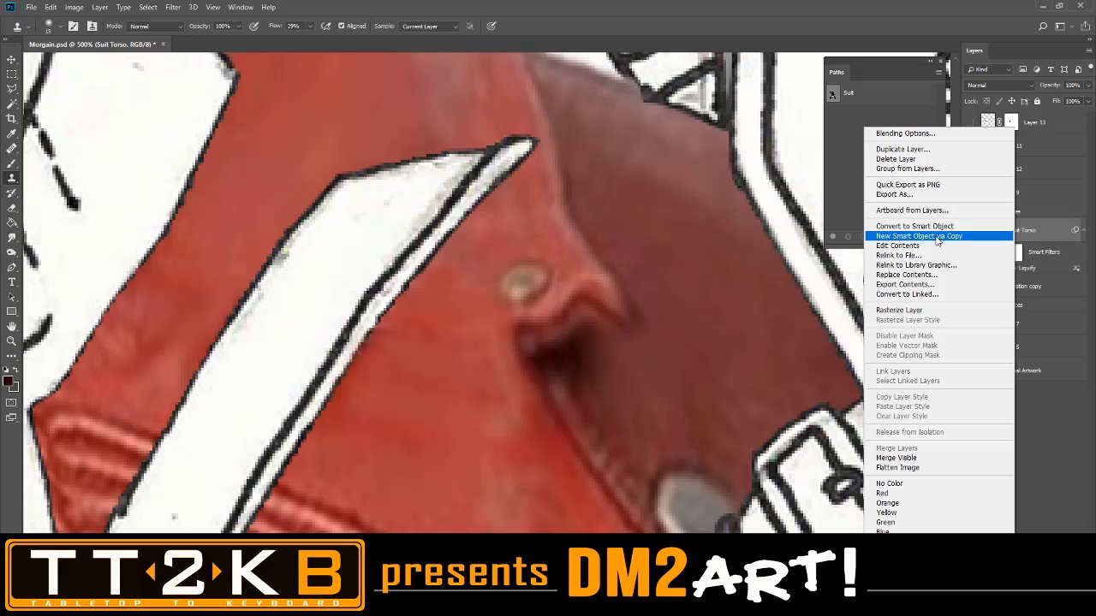
click(930, 310)
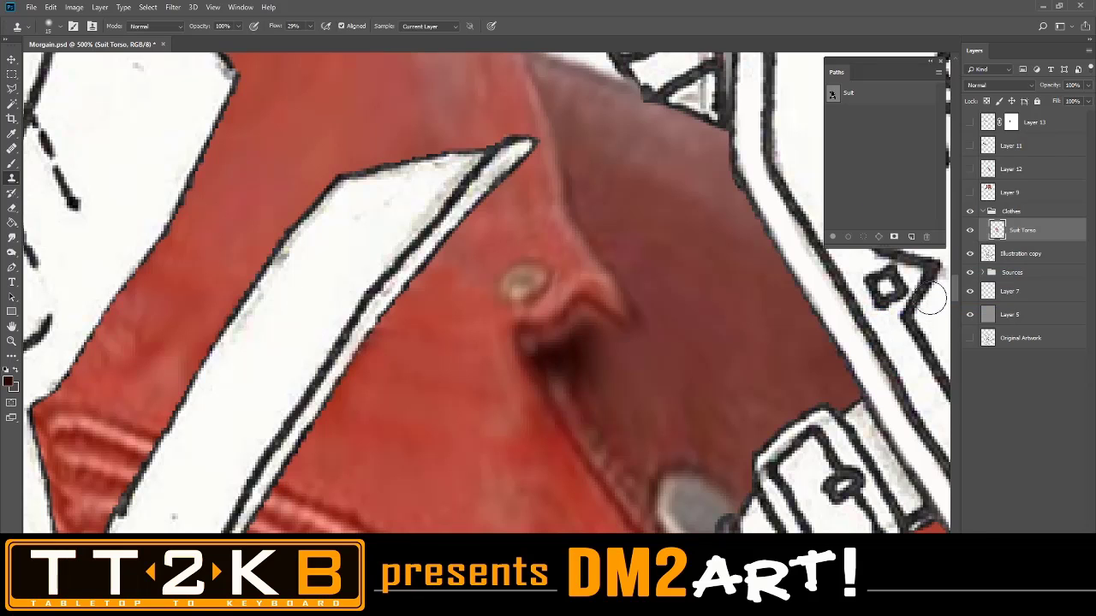
Clone dark red shoulder leather over the collar flap's pointed tip to round its corner, using a 15 px brush at 0% hardness
right_click(722, 368)
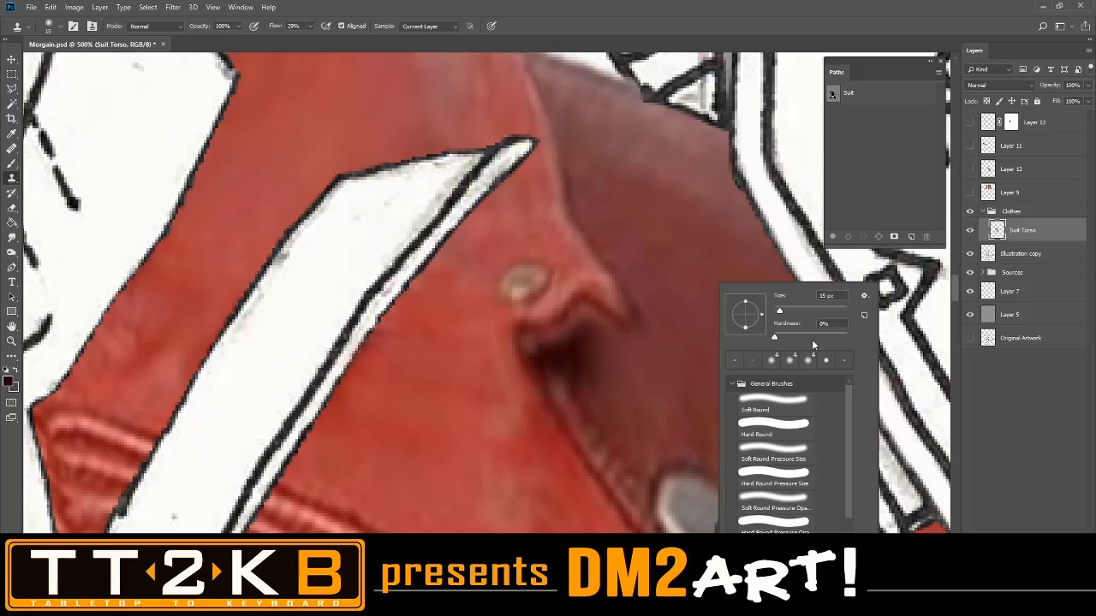
click(684, 351)
mouse_move(629, 289)
mouse_down()
mouse_move(626, 311)
mouse_move(606, 255)
mouse_up()
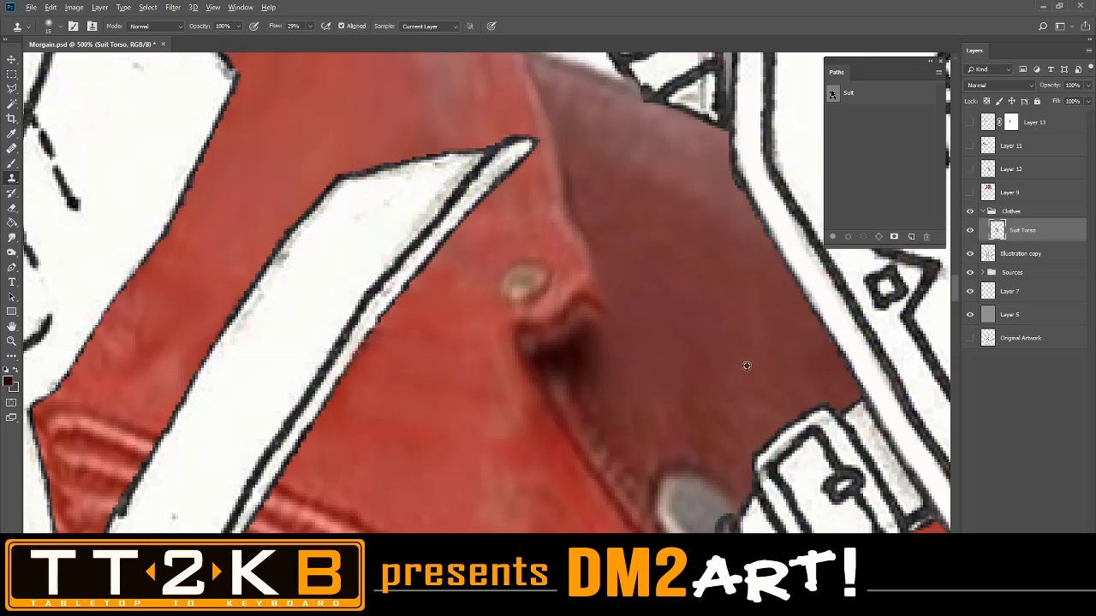
alt+click(696, 429)
mouse_move(711, 350)
mouse_down()
mouse_move(624, 365)
mouse_move(664, 333)
mouse_move(617, 345)
mouse_up()
alt+click(769, 314)
mouse_move(606, 318)
mouse_down()
mouse_move(598, 241)
mouse_move(585, 335)
mouse_move(594, 303)
mouse_up()
alt+click(693, 336)
alt+click(561, 356)
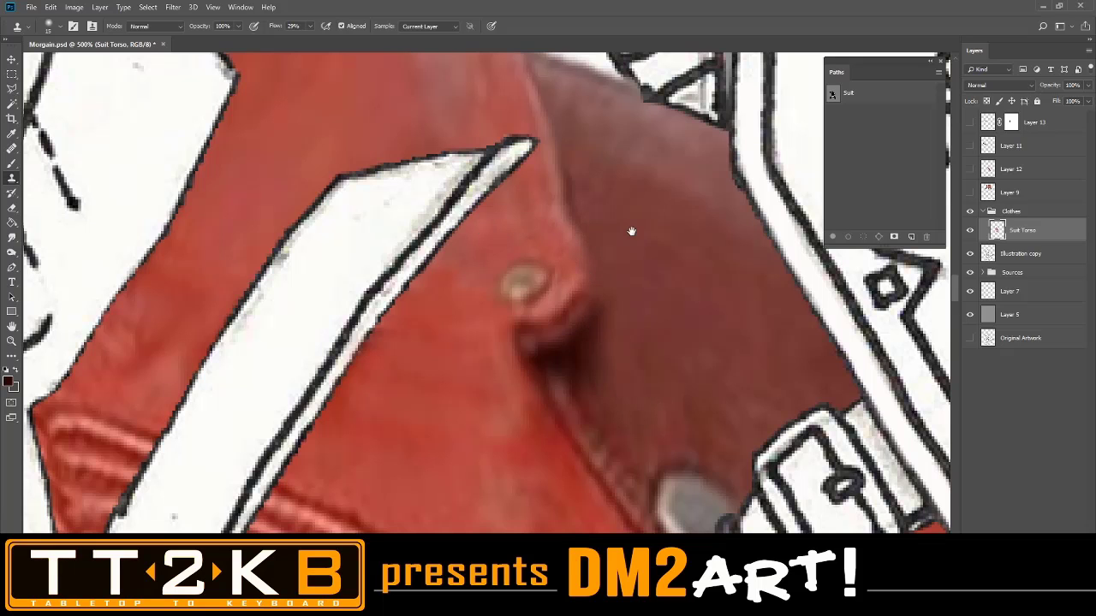
Add a new layer above Suit Torso and paint the collar flap's rounded edge with sampled leather colors at 11% brush flow
drag(631, 232, 639, 303)
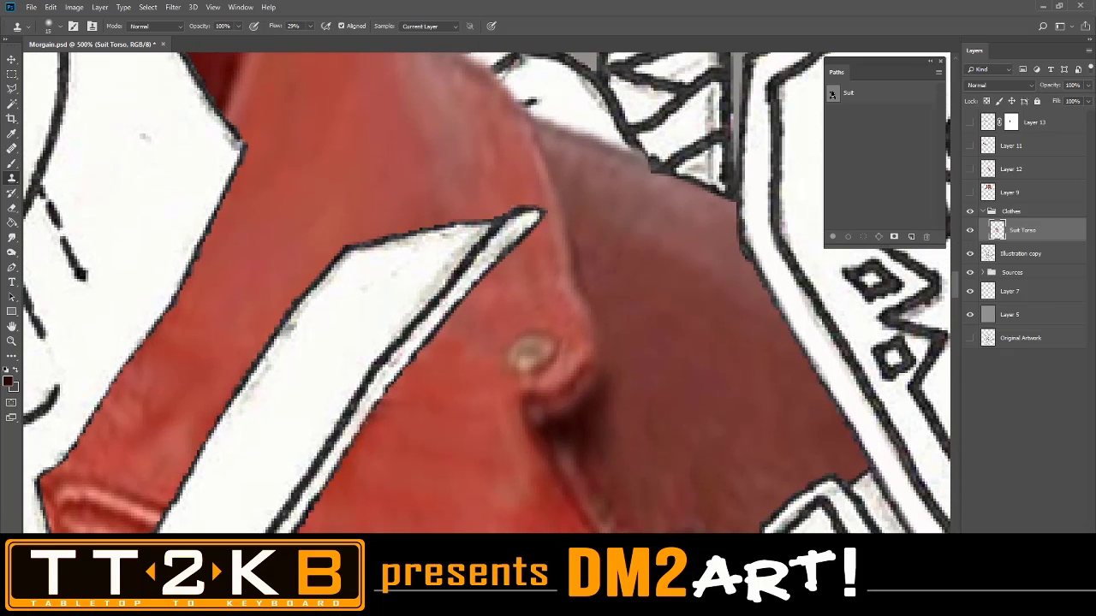
key(ctrl+alt+shift+n)
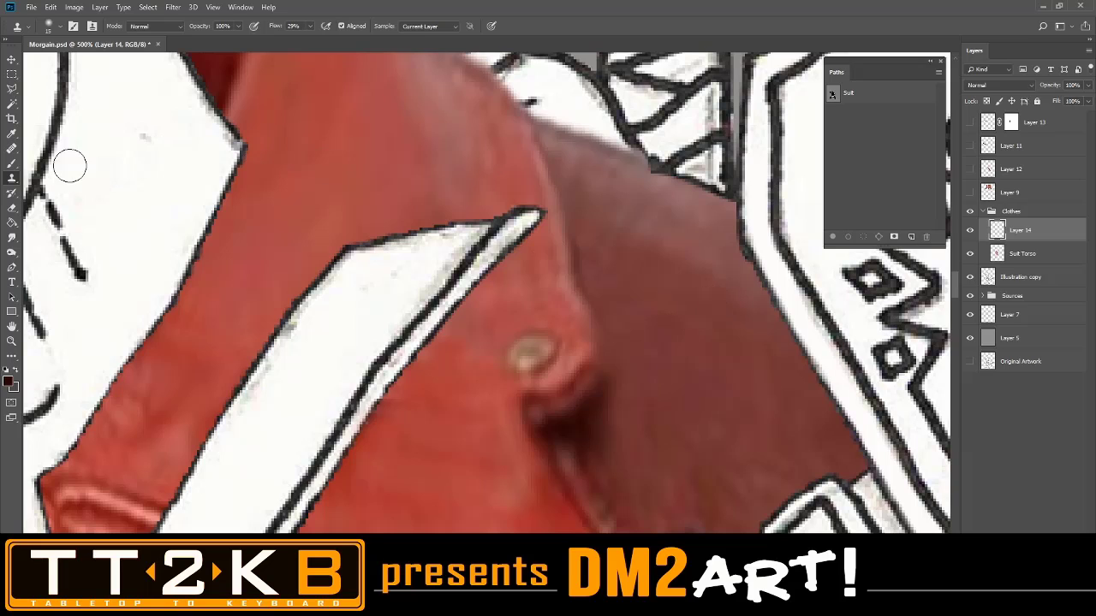
click(17, 163)
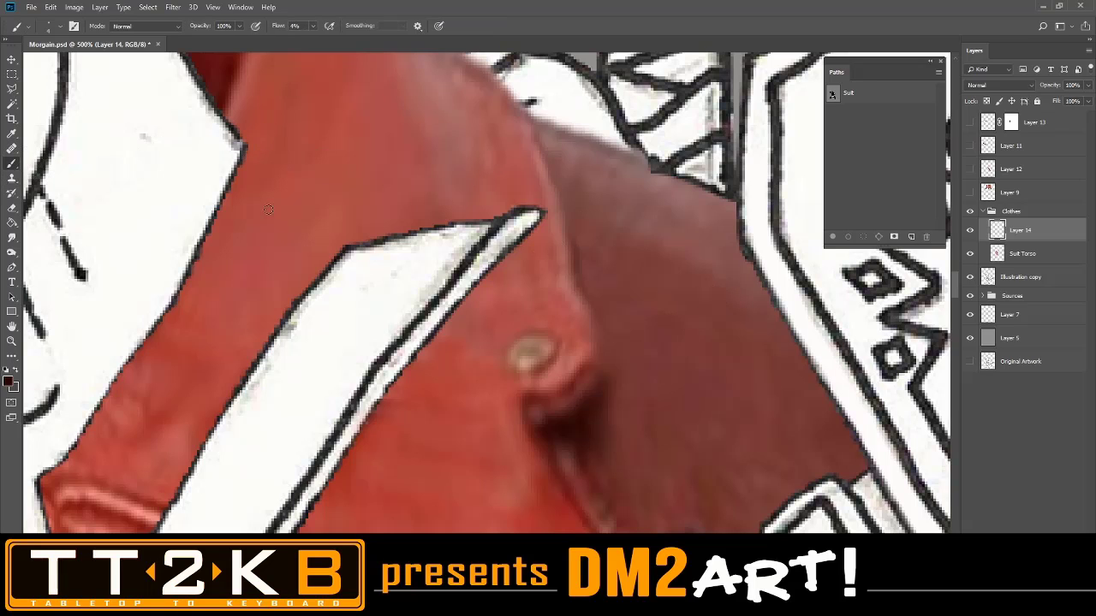
alt+click(578, 292)
alt+click(571, 280)
alt+click(554, 377)
click(311, 25)
drag(315, 41, 319, 42)
click(556, 375)
alt+click(579, 262)
Deepen the shadow beside the collar flap's rounded corner with a Soft Round brush at 10 px and 0% hardness
right_click(629, 369)
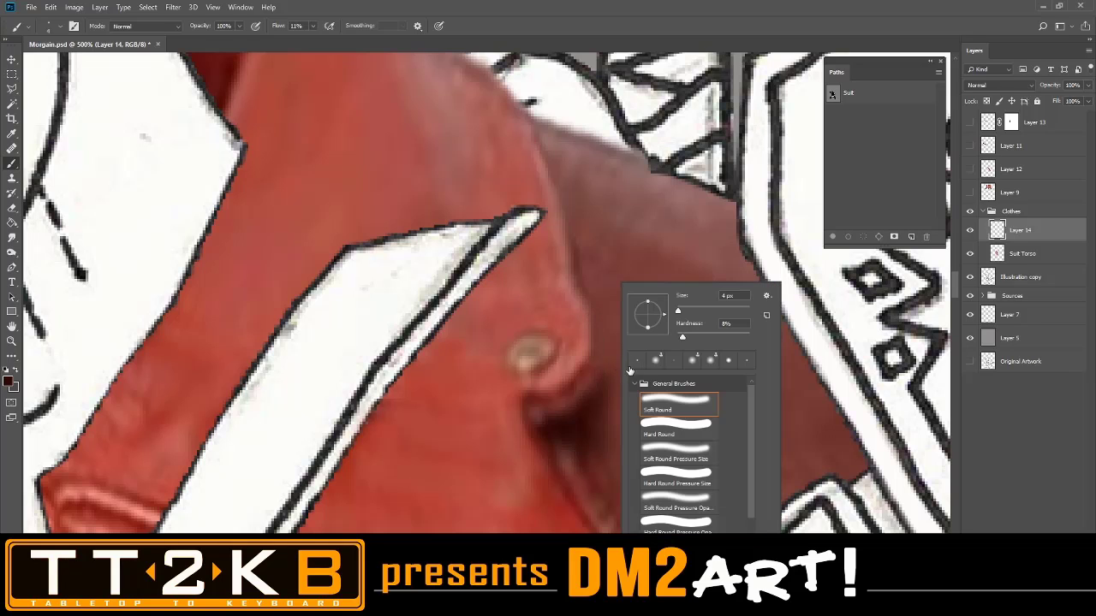
click(679, 313)
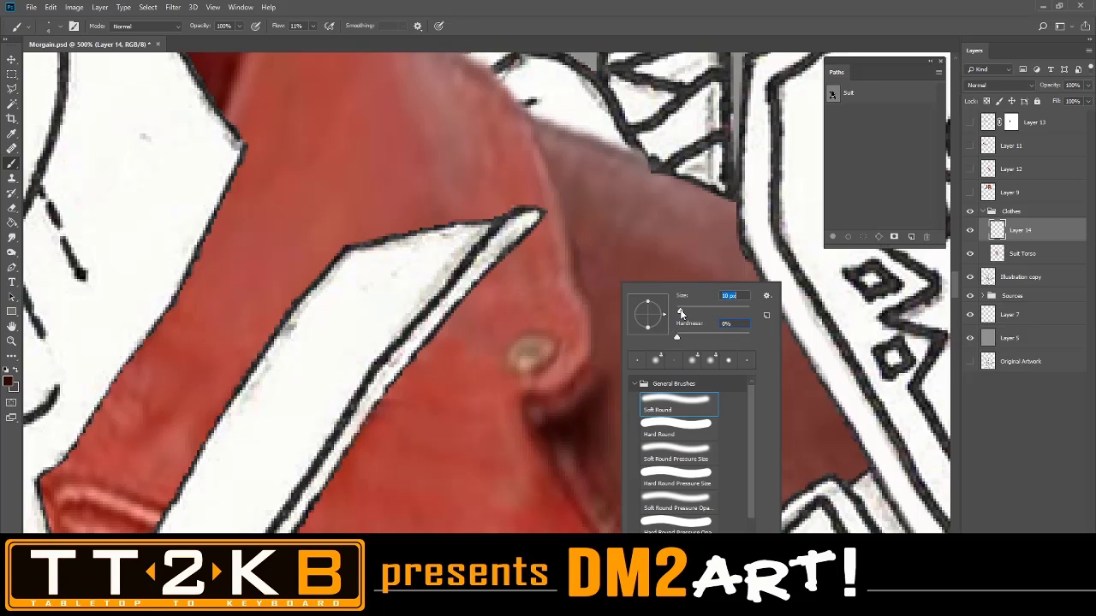
click(592, 395)
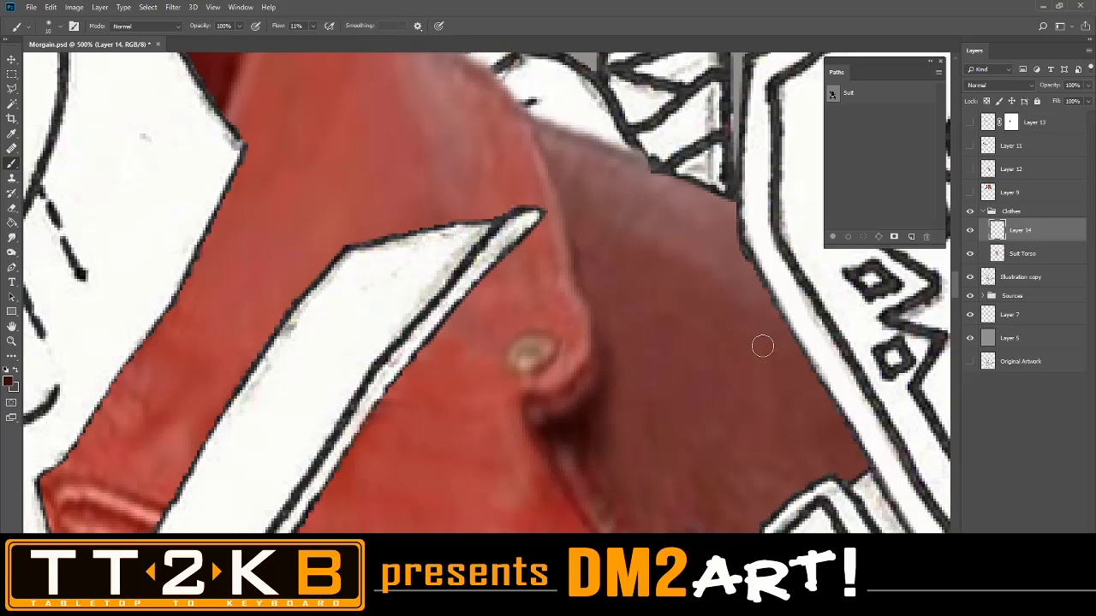
Review the retouched collar at full-figure and close views, comparing it with the Illustration copy layer hidden and shown
key(ctrl+minus)
key(ctrl+minus)
key(ctrl+minus)
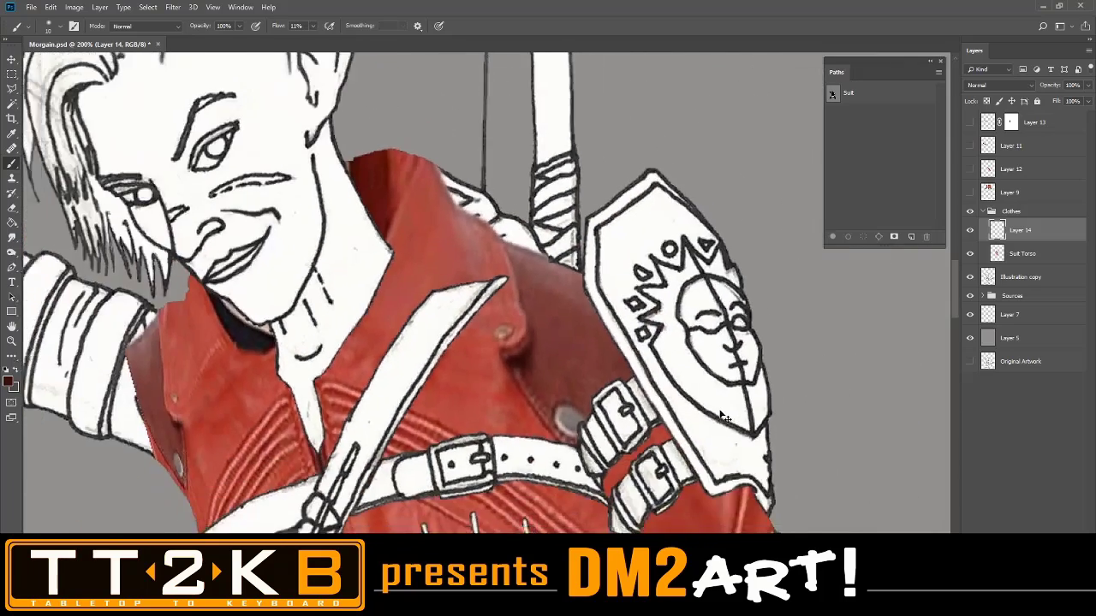
key(ctrl+minus)
key(ctrl+minus)
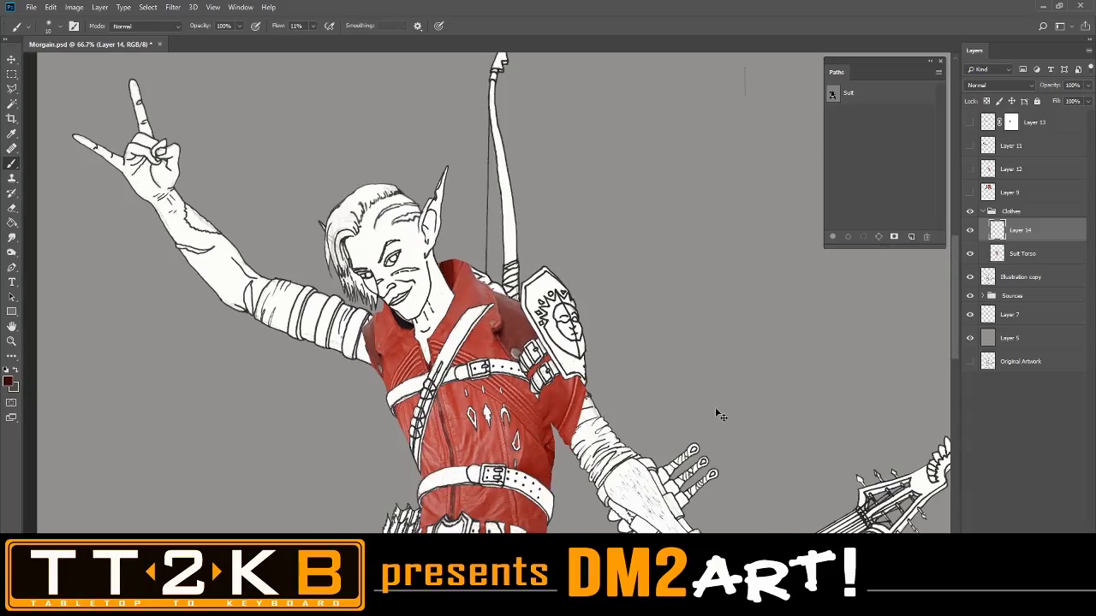
key(ctrl+plus)
key(ctrl+plus)
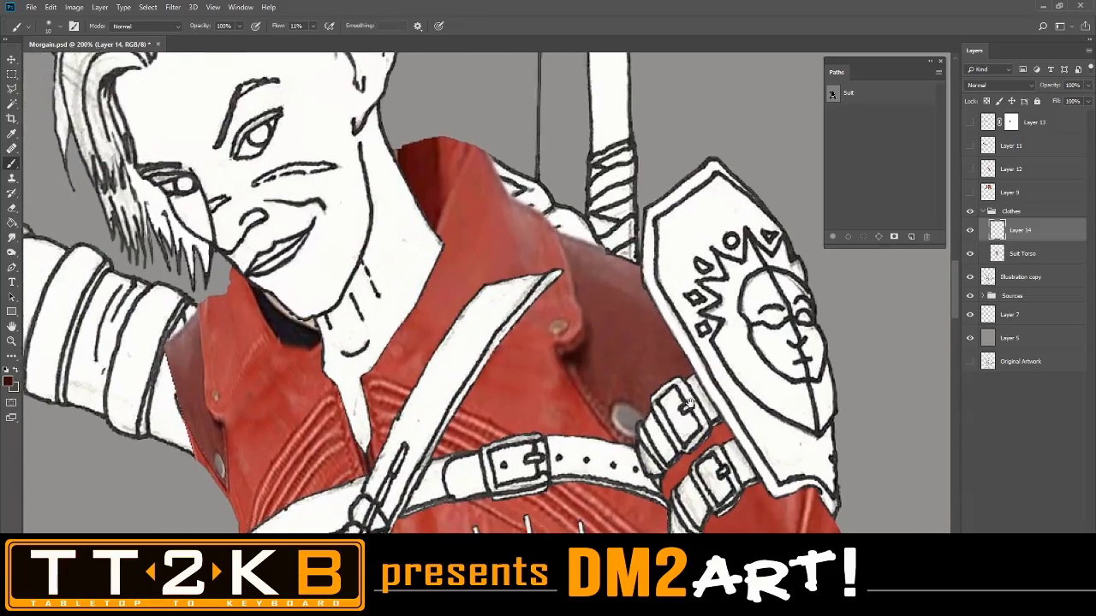
drag(689, 402, 767, 402)
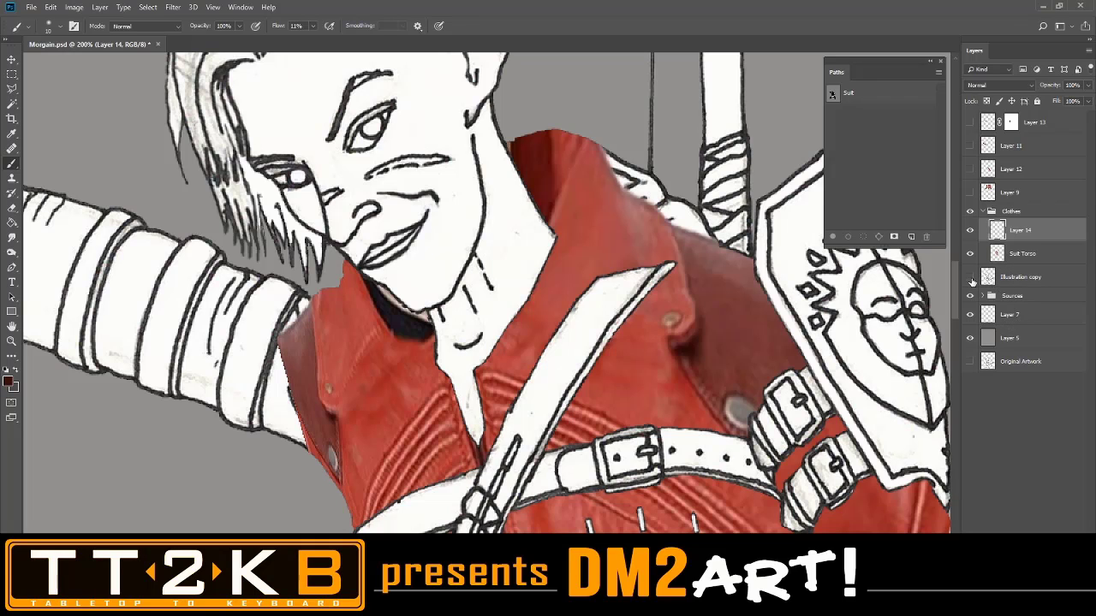
click(970, 279)
click(970, 279)
Hide the Suit Torso layer and make Illustration copy the active layer for selecting the line art with the Magic Wand
click(971, 254)
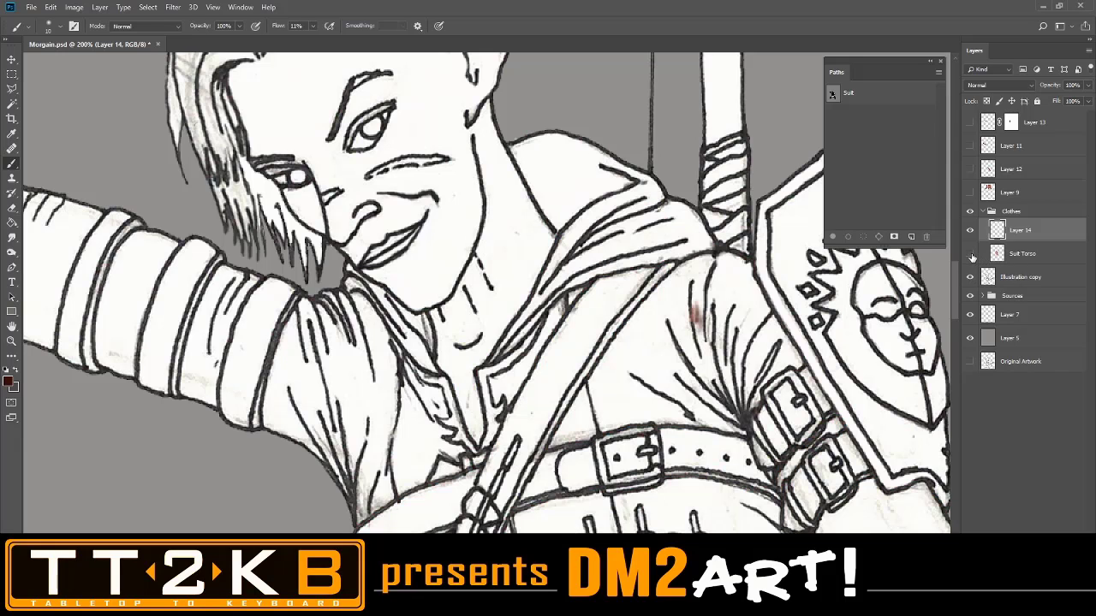
click(12, 102)
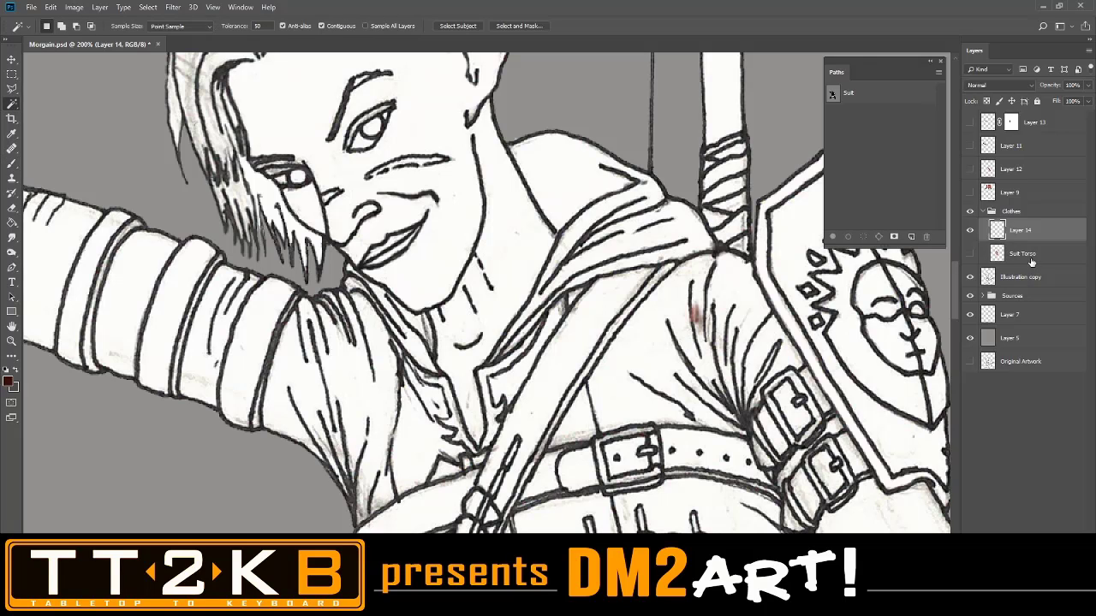
click(1024, 282)
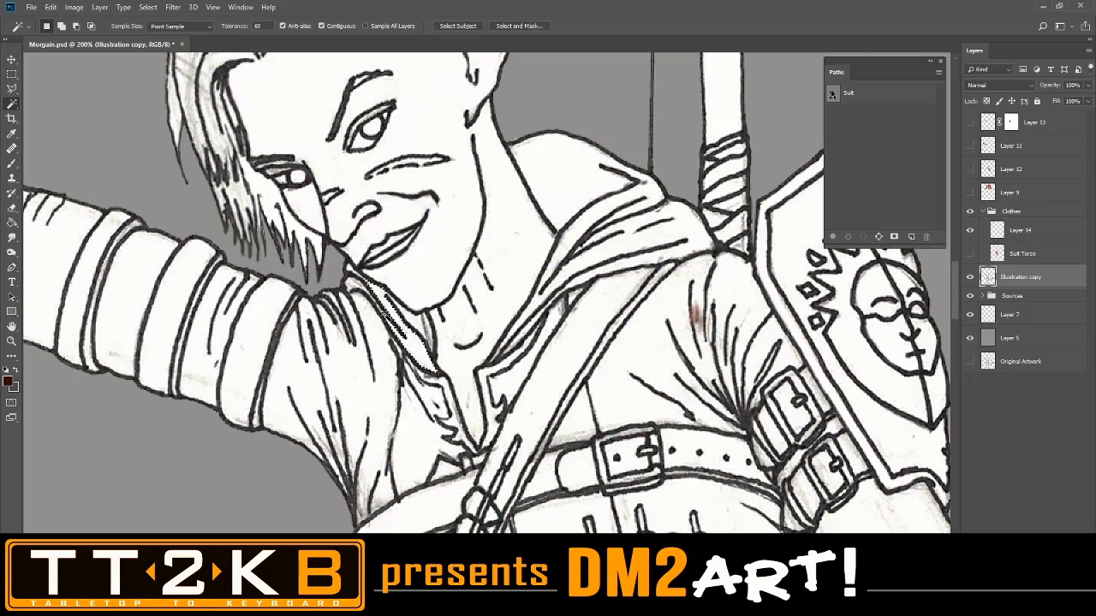
Try to select the inner collar and neck areas of the line art by extending a Magic Wand selection at tolerance 60
key(shift)
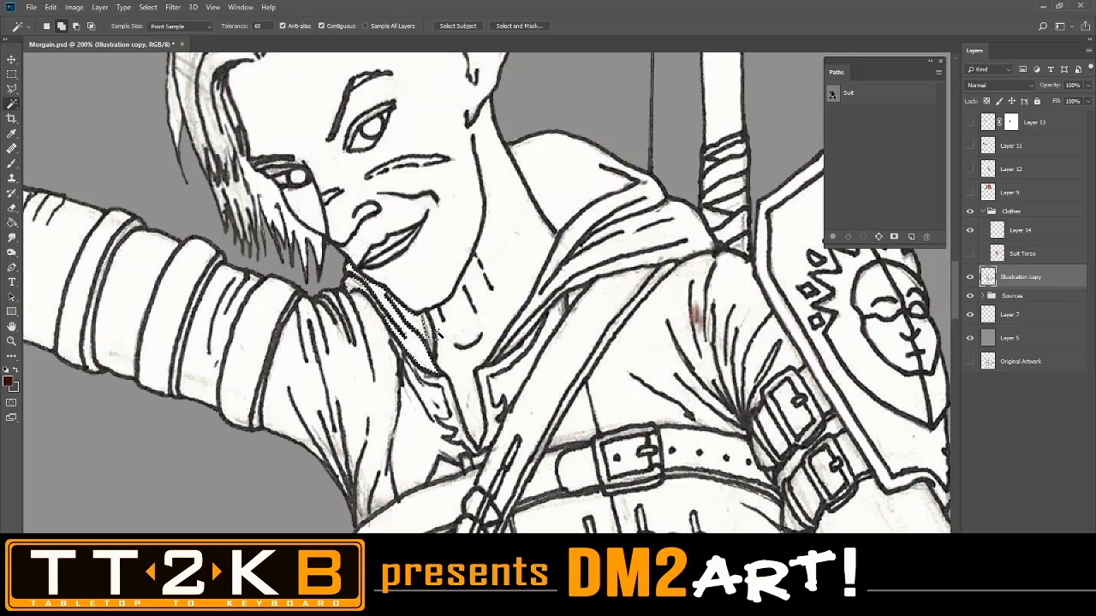
key(shift)
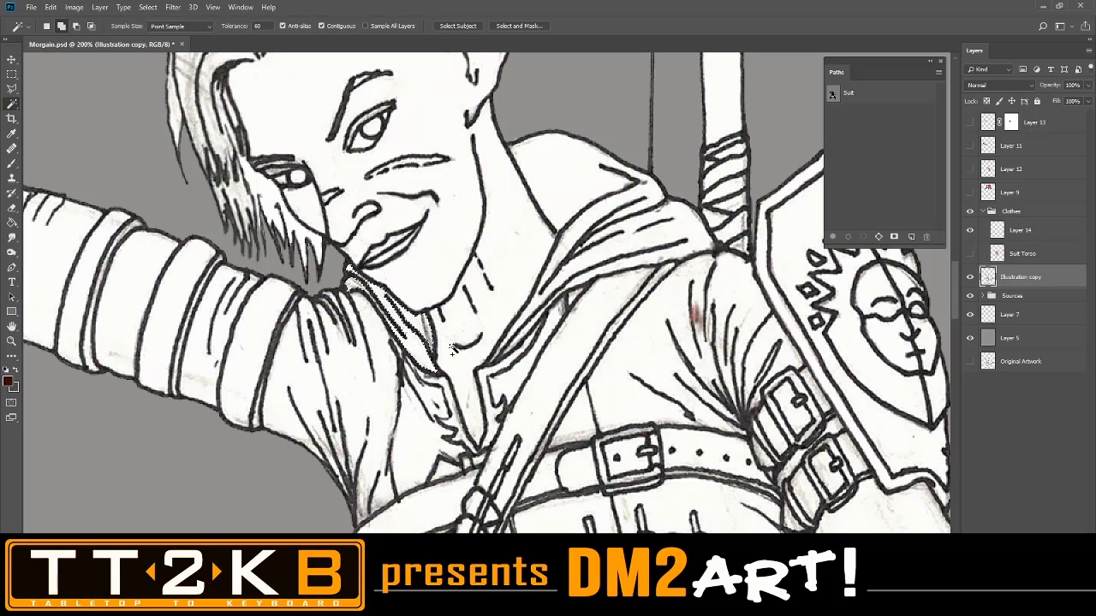
click(565, 274)
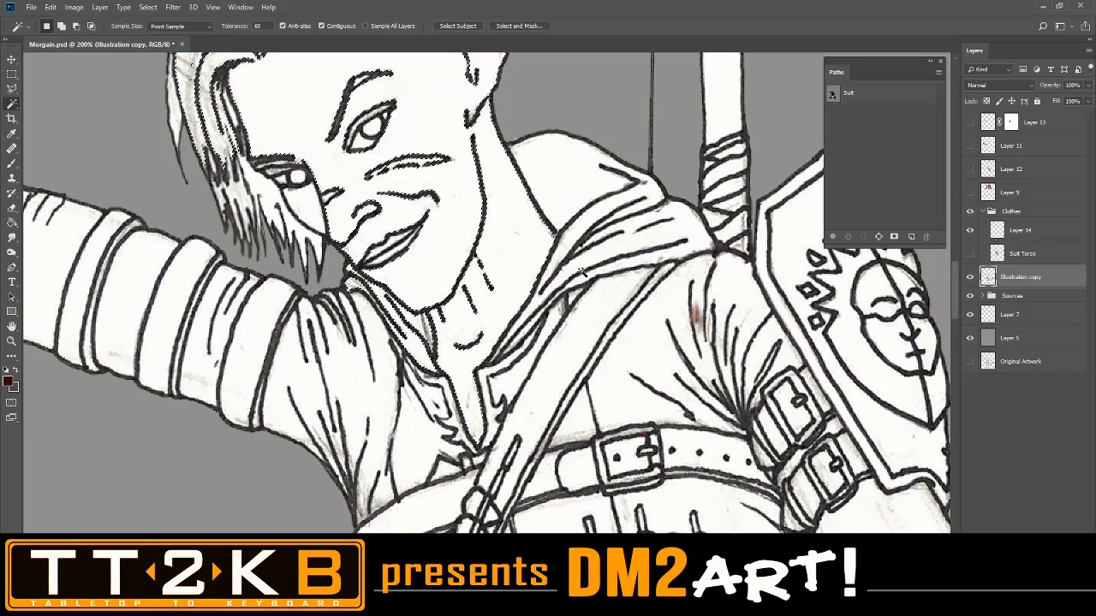
Load the Suit path as a new anti-aliased selection with a 0-pixel feather radius
click(860, 94)
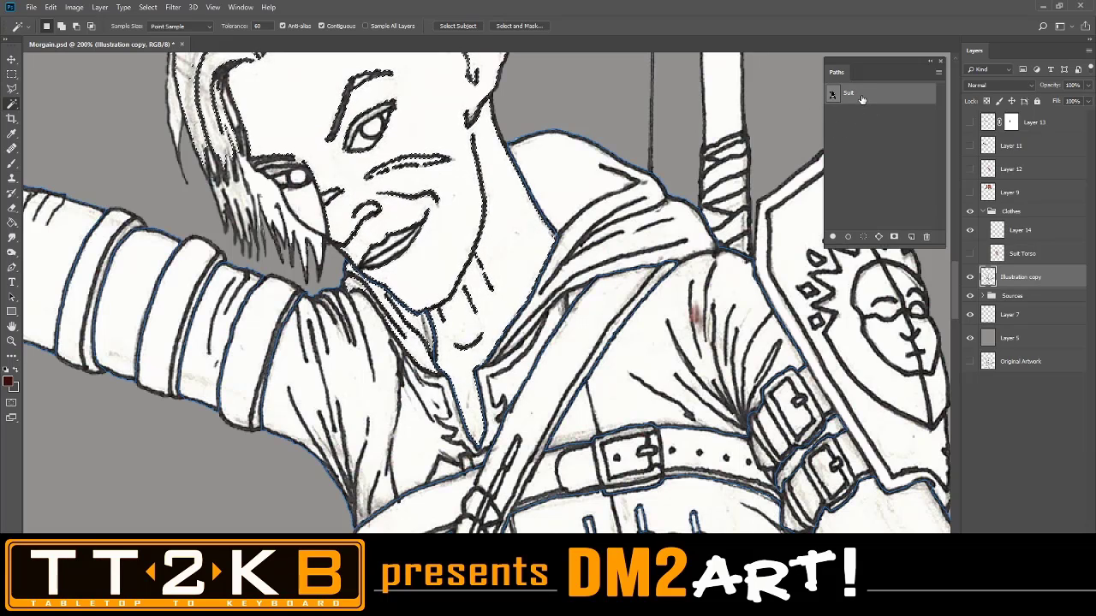
right_click(869, 102)
click(890, 130)
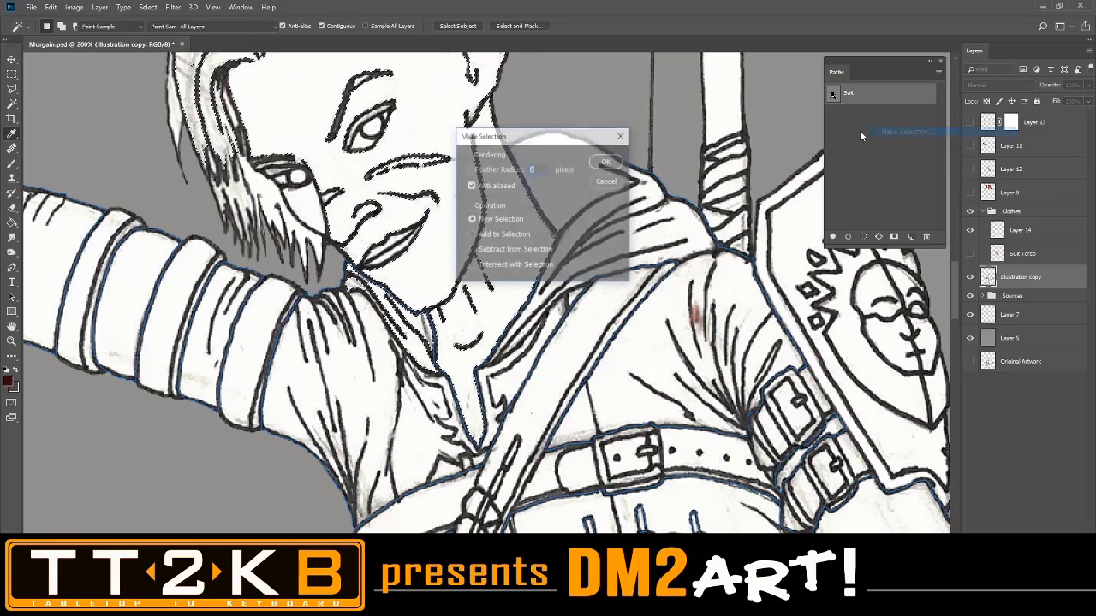
click(611, 162)
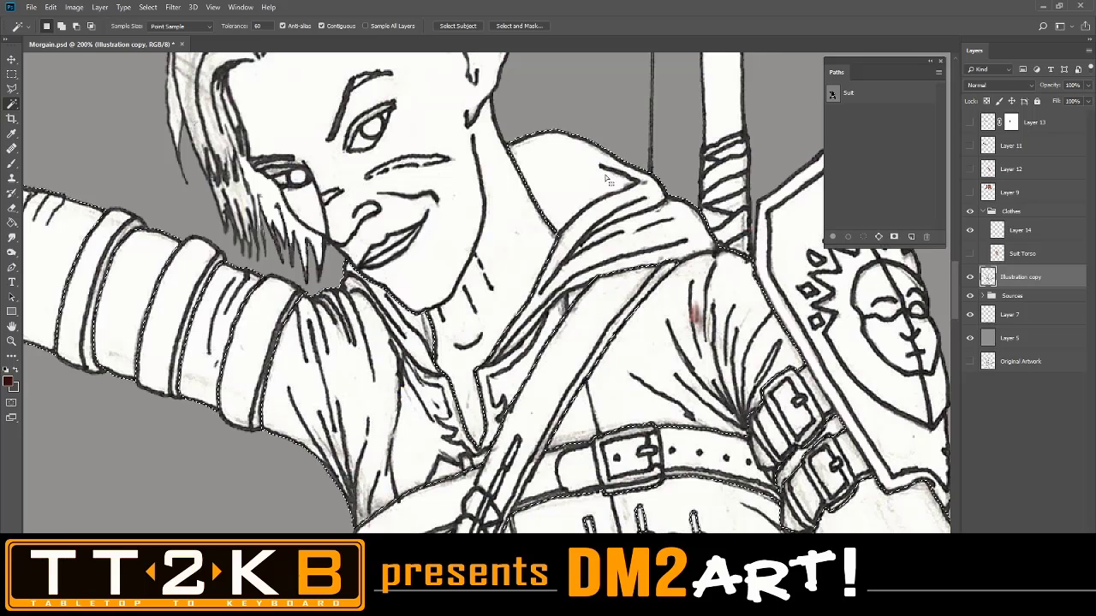
Start a subtracting Polygonal Lasso outline along the collar's lower edge, from beneath the hair across the neck opening to the shield-side shoulder
click(10, 89)
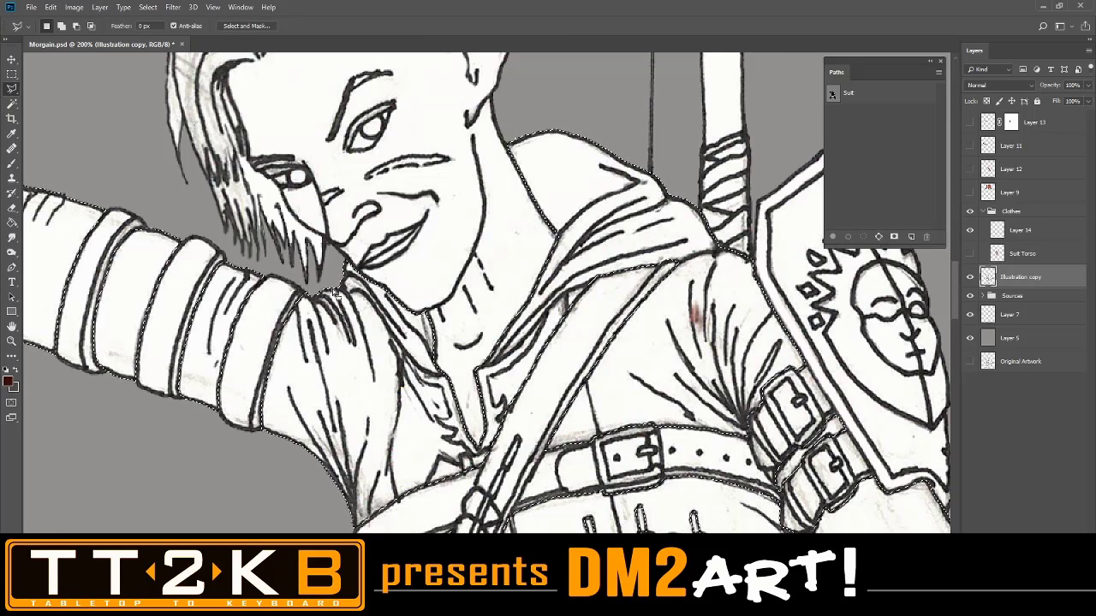
key(ctrl+plus)
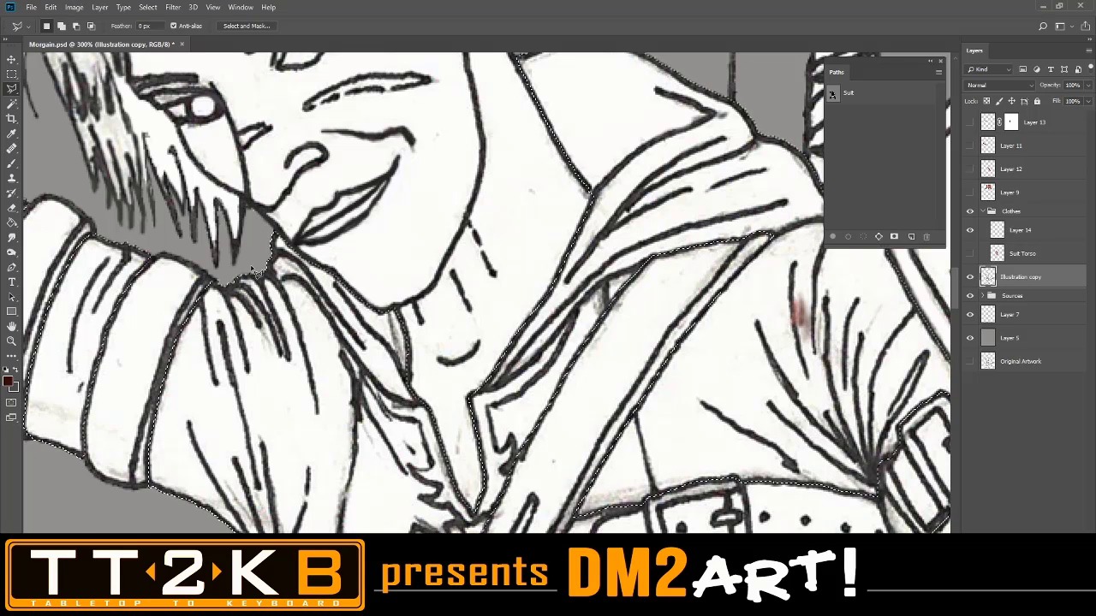
key(alt)
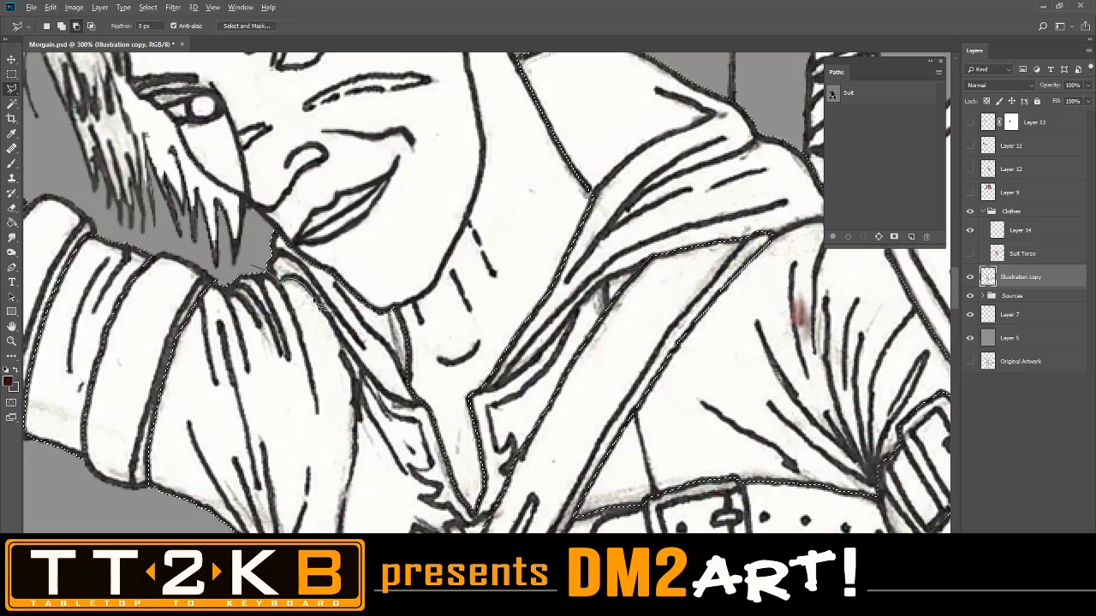
mouse_move(346, 346)
mouse_down()
mouse_move(404, 405)
mouse_move(478, 409)
mouse_move(517, 387)
mouse_move(610, 288)
mouse_move(771, 244)
mouse_move(548, 272)
mouse_move(558, 281)
mouse_move(628, 259)
mouse_move(634, 227)
mouse_up()
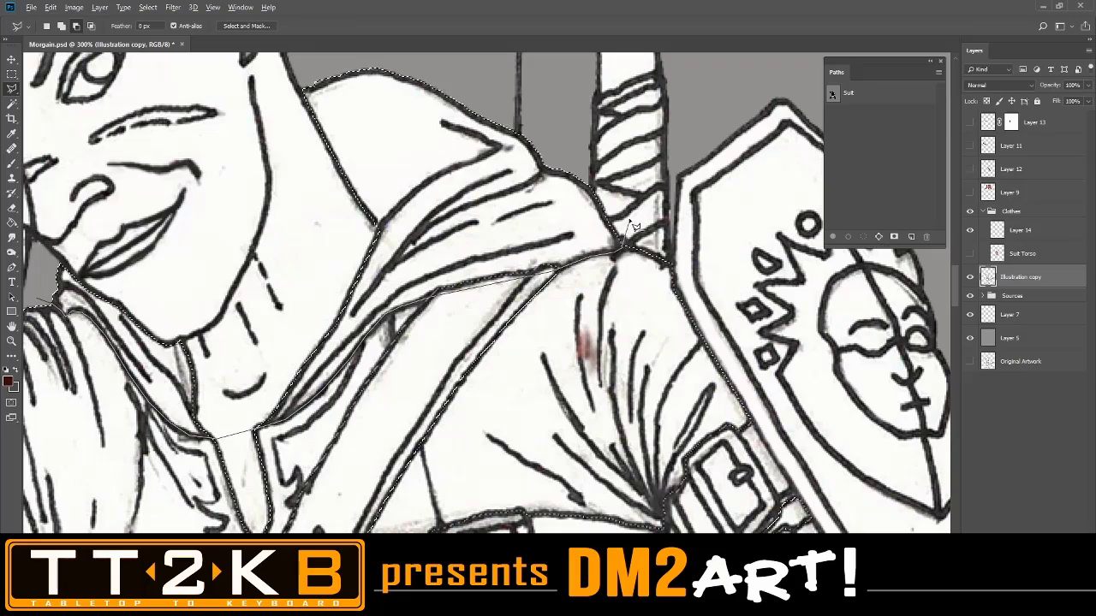
Carry the subtracting lasso outline around the arms, legs and guitar outside the figure, past the canvas edges and above the raised hand
scroll(634, 221, down, 3)
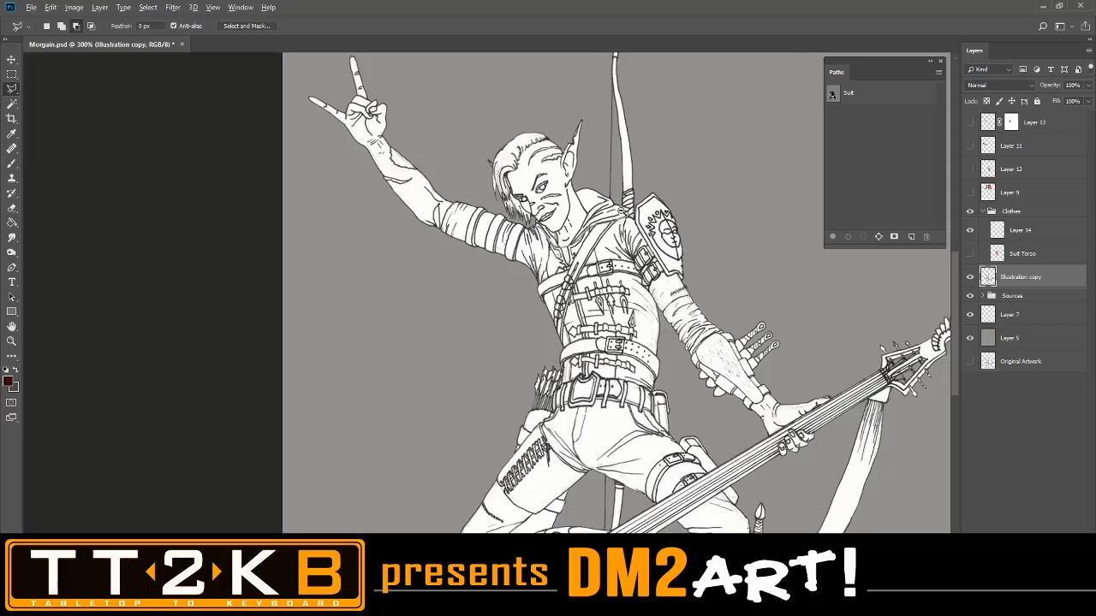
scroll(668, 161, down, 2)
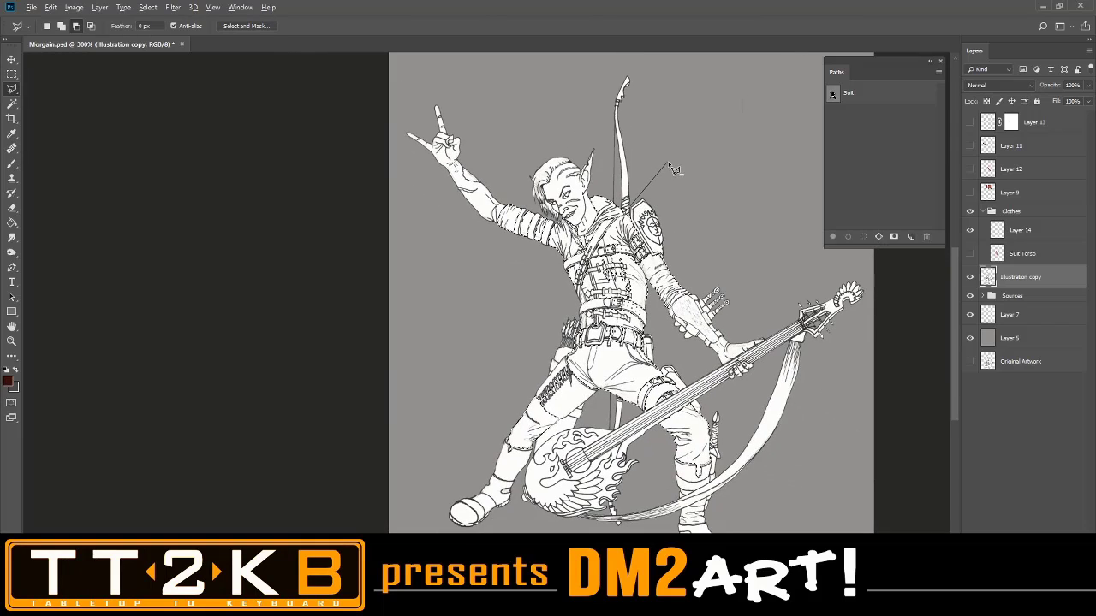
scroll(631, 159, up, 1)
scroll(631, 159, right, 1)
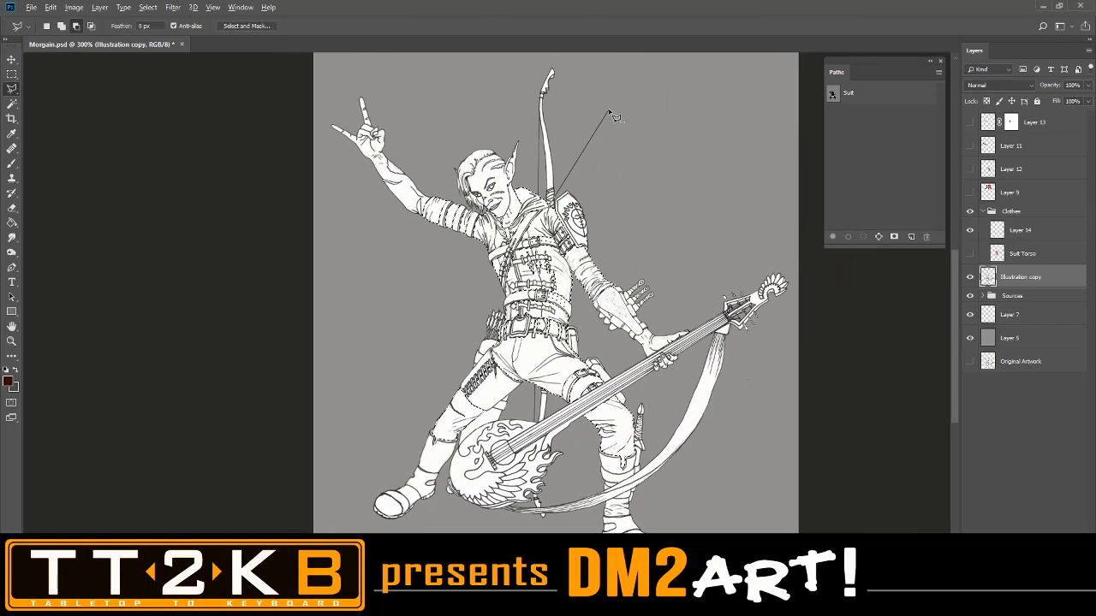
click(610, 108)
click(803, 104)
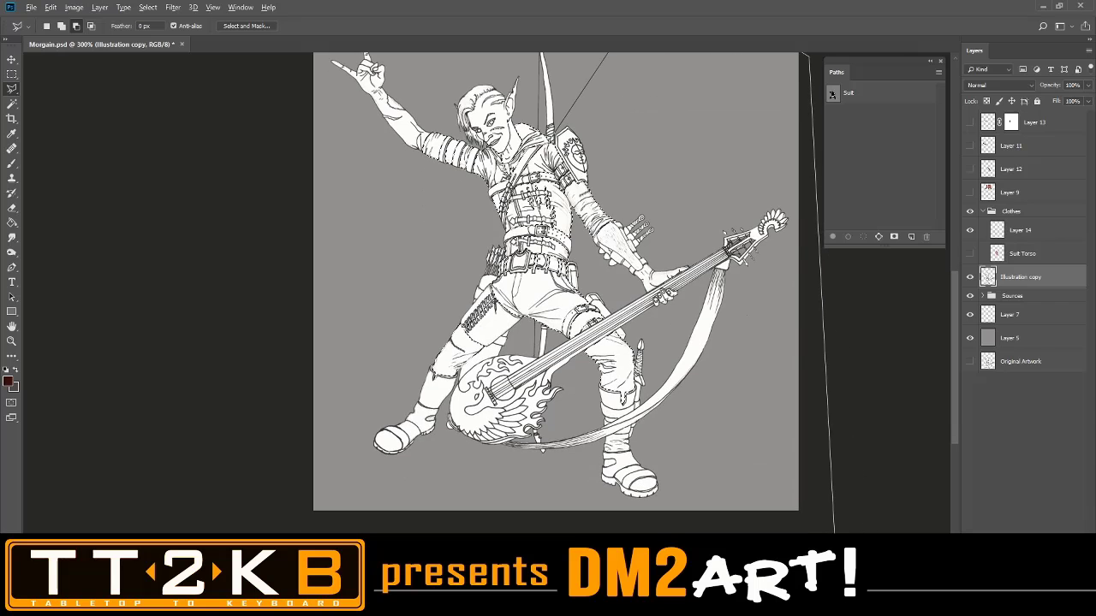
click(834, 552)
click(265, 552)
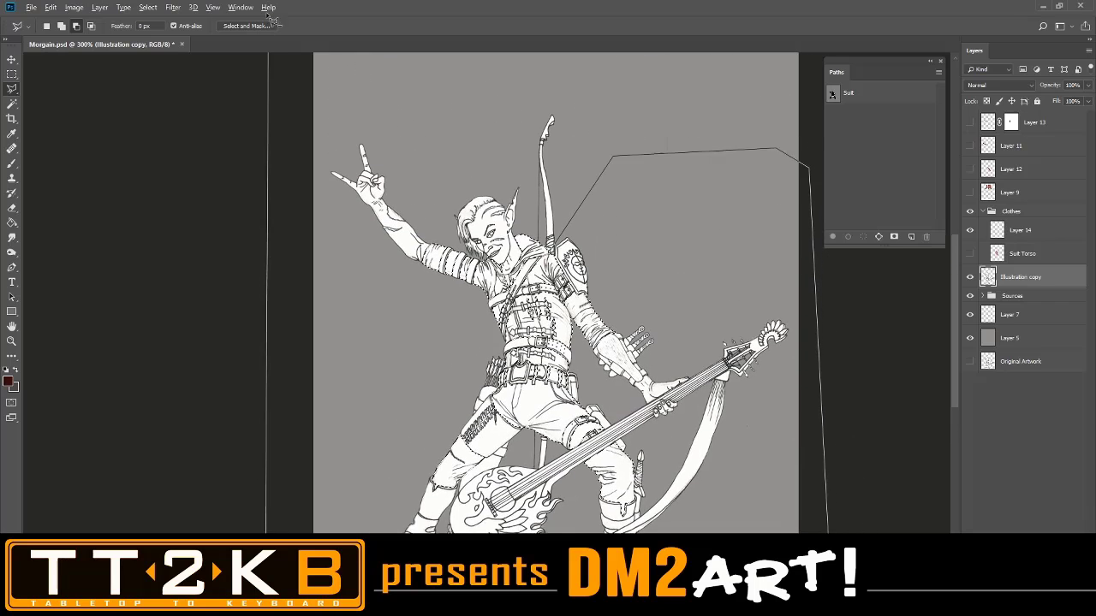
click(277, 96)
click(401, 157)
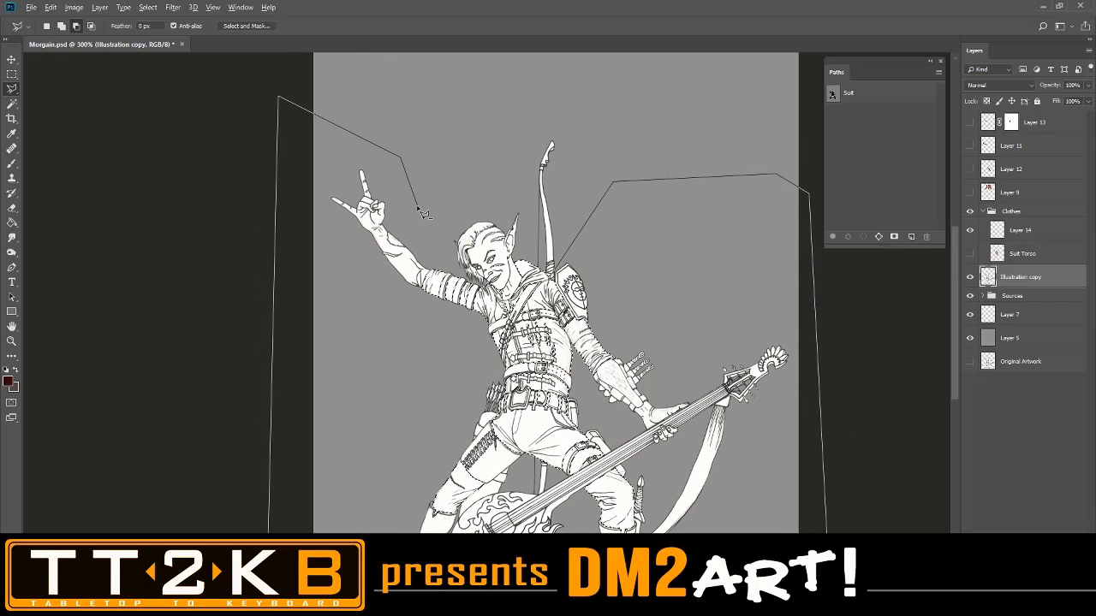
Close the subtracting lasso outline between the hair and raised arm at the collar edge, leaving only the collar selected
scroll(423, 214, up, 2)
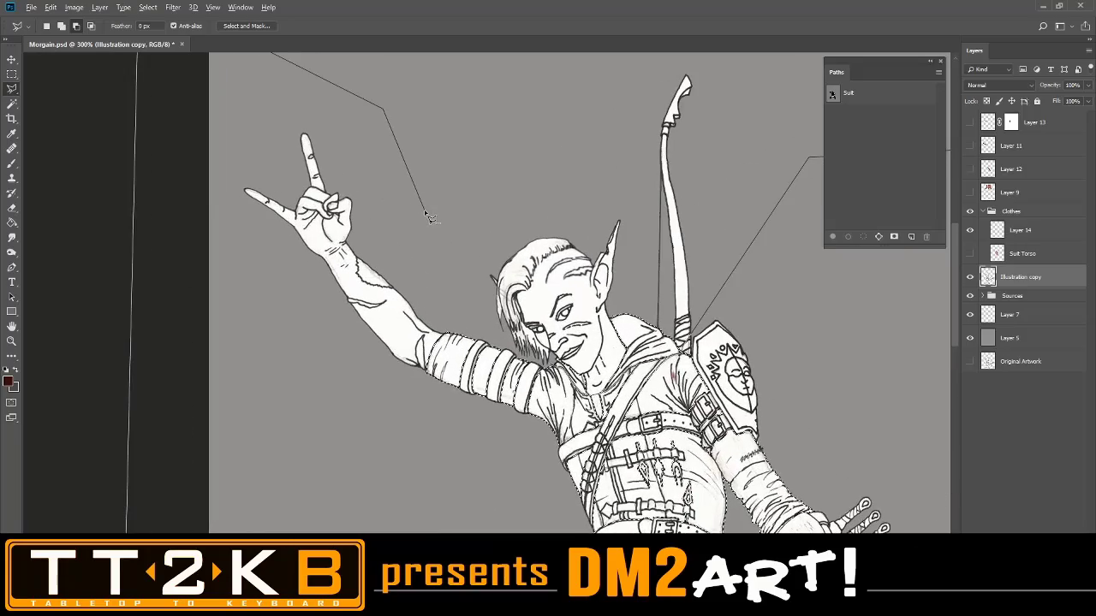
scroll(424, 211, up, 1)
scroll(432, 216, up, 2)
mouse_move(563, 318)
mouse_down()
mouse_move(299, 108)
mouse_move(269, 127)
mouse_move(275, 146)
mouse_up()
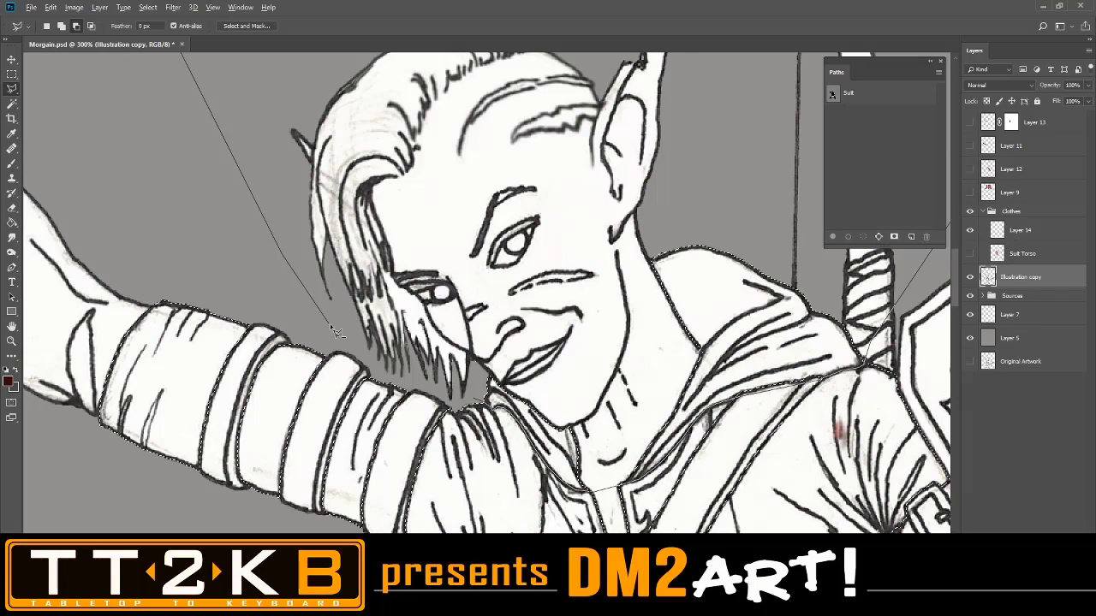
drag(398, 363, 317, 274)
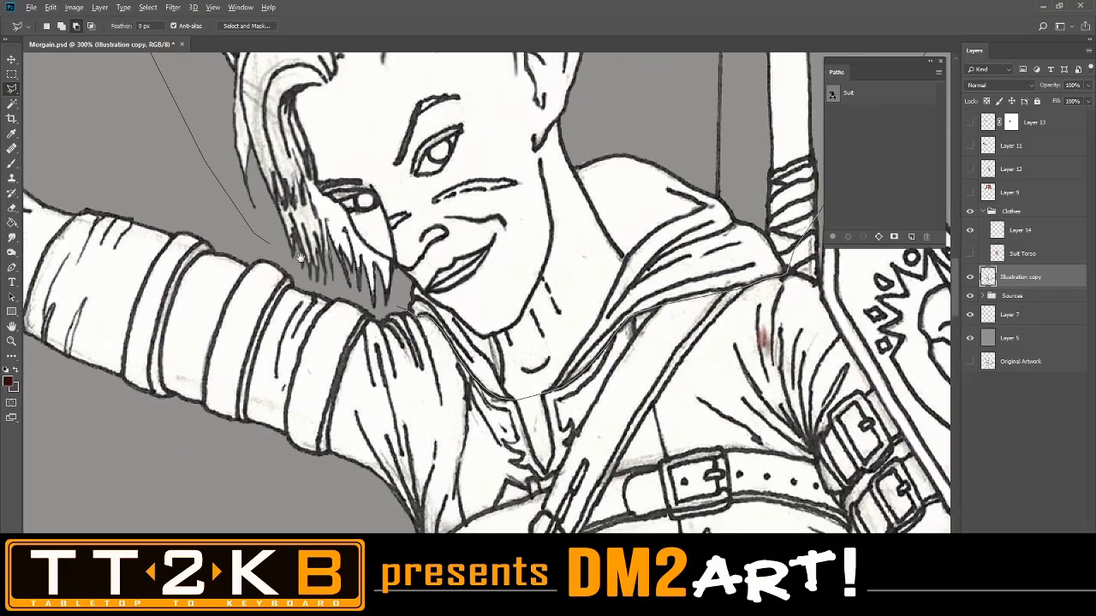
double_click(396, 309)
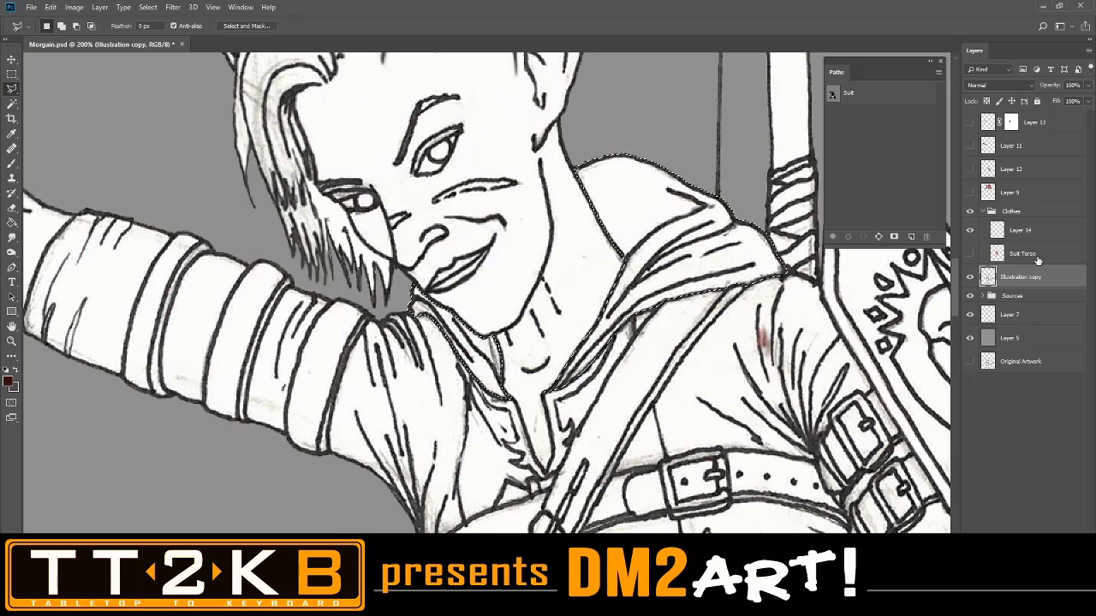
Show Suit Torso again, delete its leather inside the collar selection, and deselect
click(969, 254)
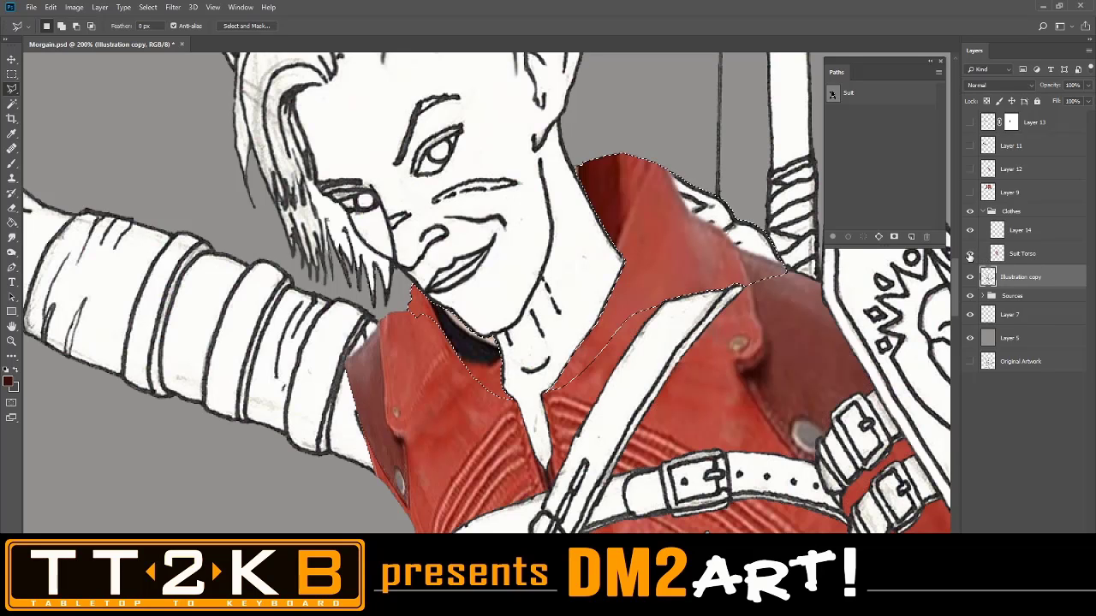
click(1034, 252)
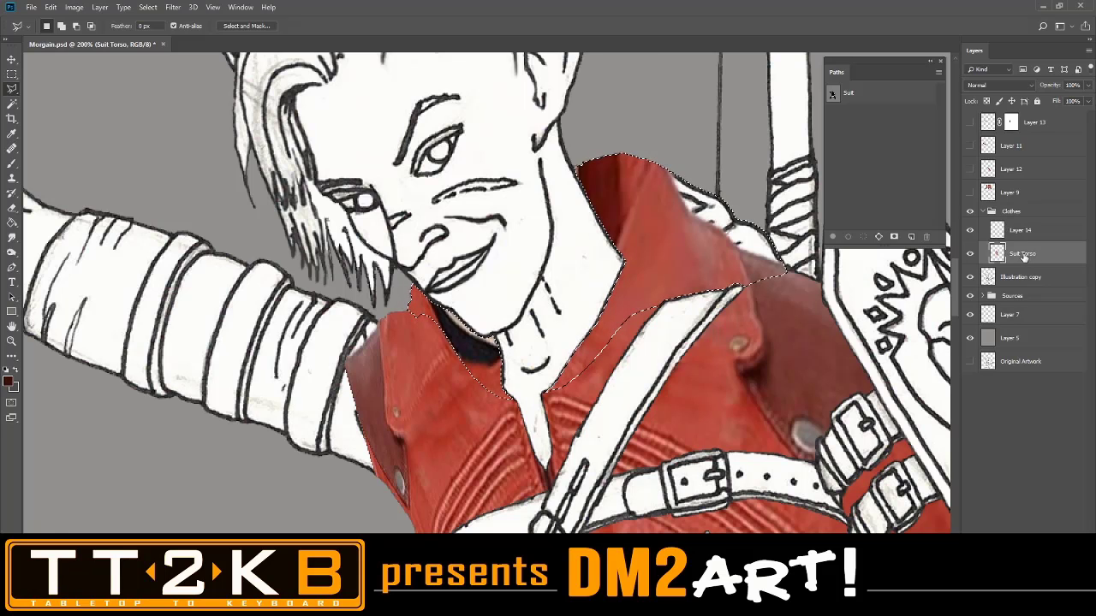
key(Delete)
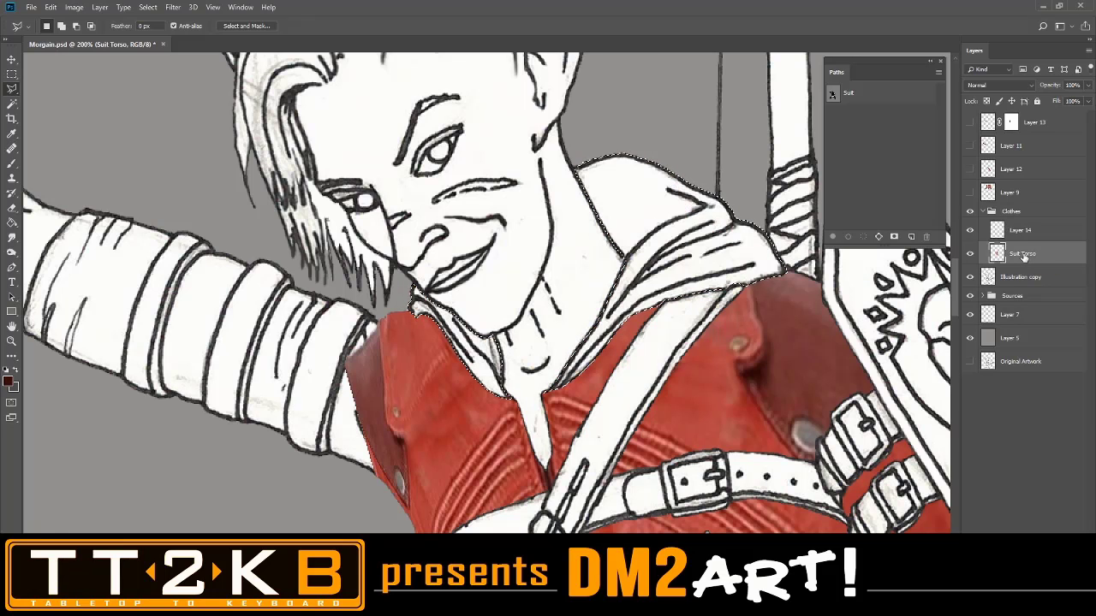
key(ctrl+d)
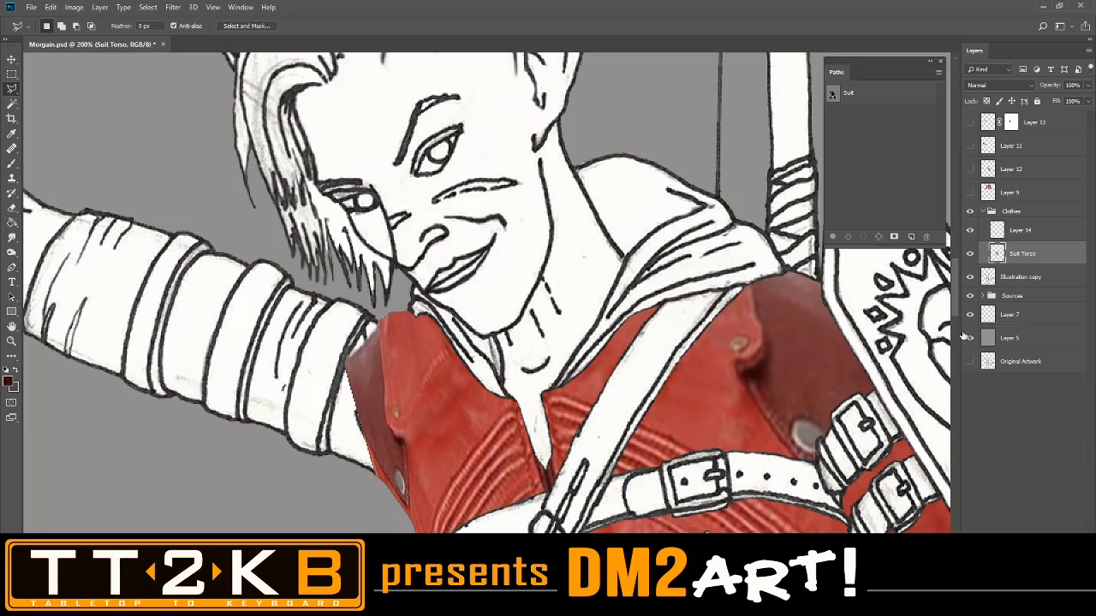
Examine the raised arm's sleeve and shoulder with Layer 13 repeatedly shown and hidden
key(ctrl+minus)
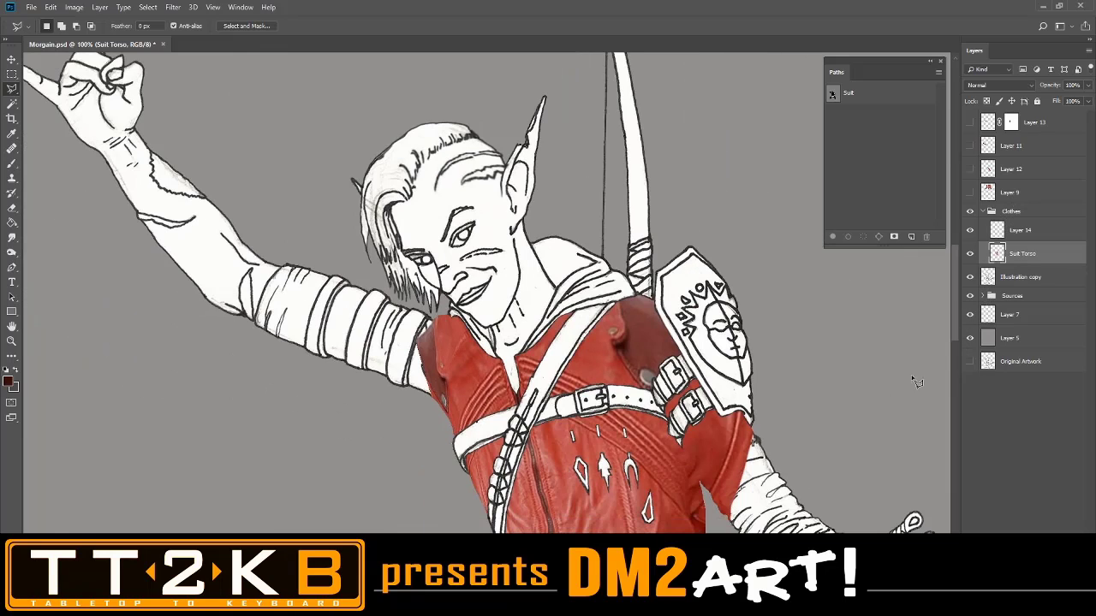
drag(854, 441, 790, 346)
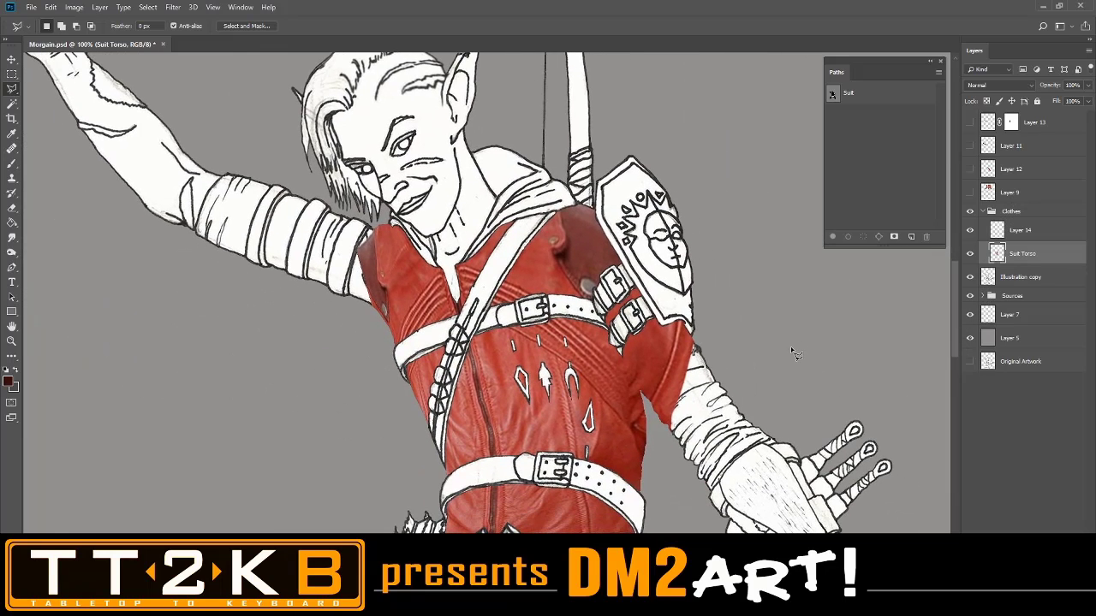
key(ctrl+plus)
drag(463, 322, 826, 527)
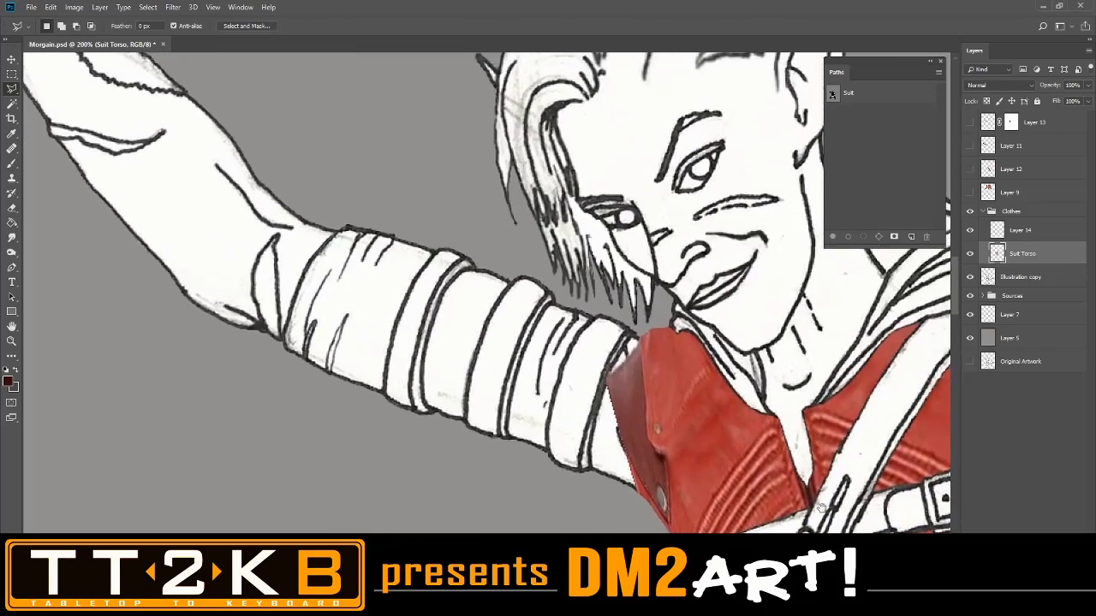
click(970, 125)
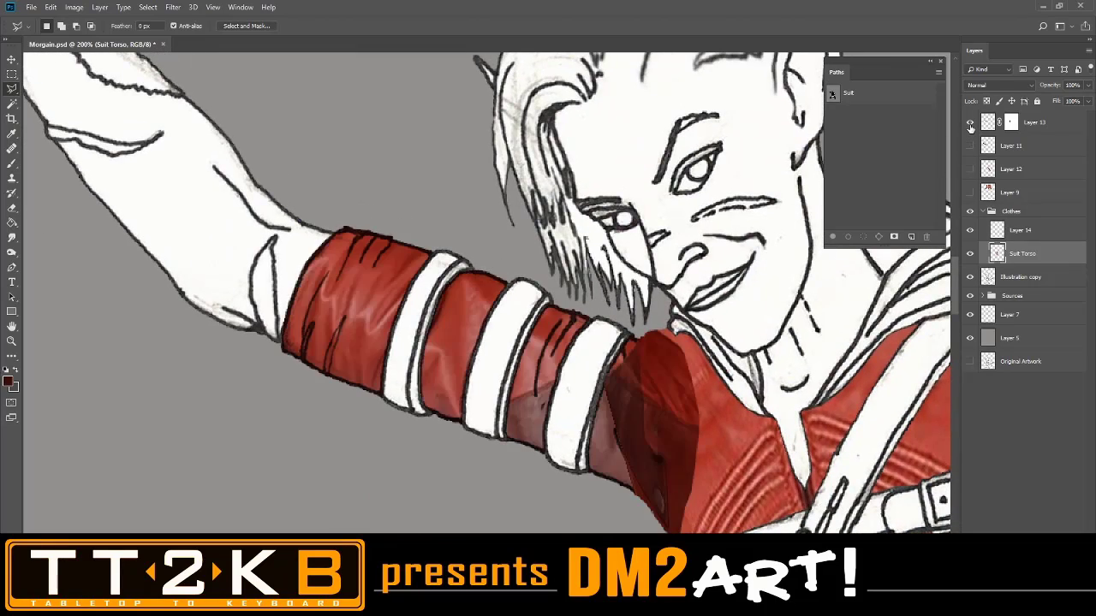
click(970, 121)
click(970, 122)
click(969, 122)
click(970, 121)
click(970, 122)
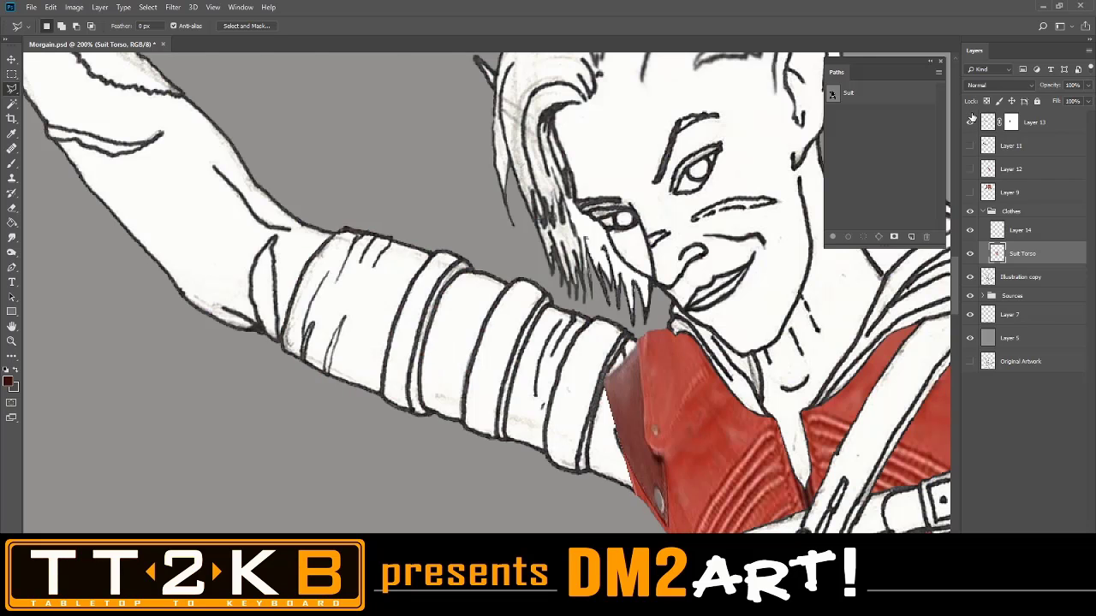
click(970, 122)
click(970, 121)
click(970, 121)
click(970, 122)
Show Layer 13, the raised arm's sleeve texture, and set its blend mode to Normal
click(1032, 125)
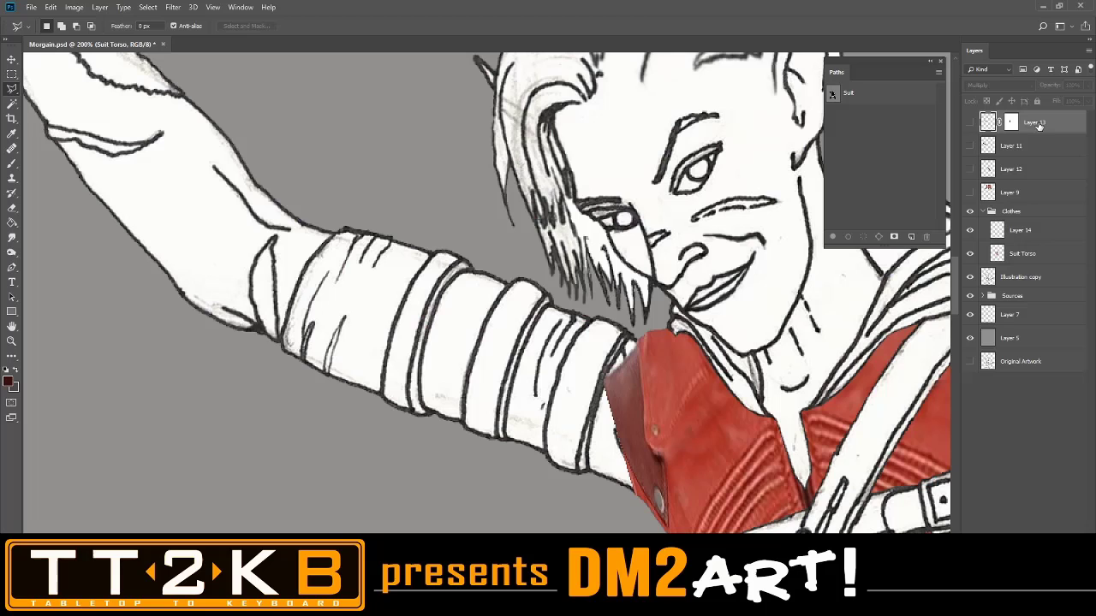
key(shift+alt+m)
click(970, 121)
click(999, 85)
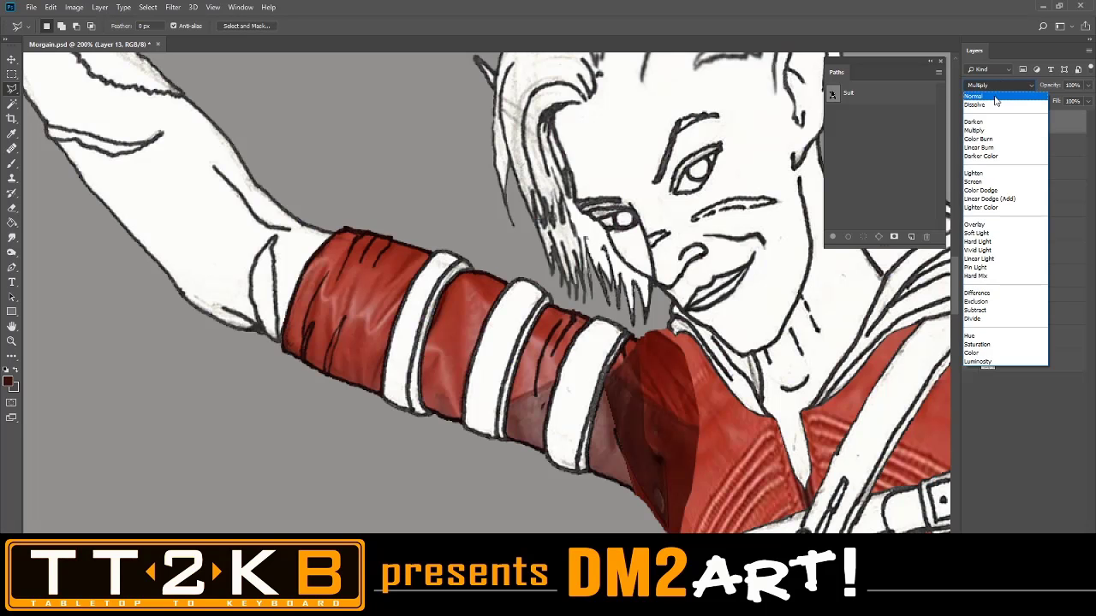
click(993, 96)
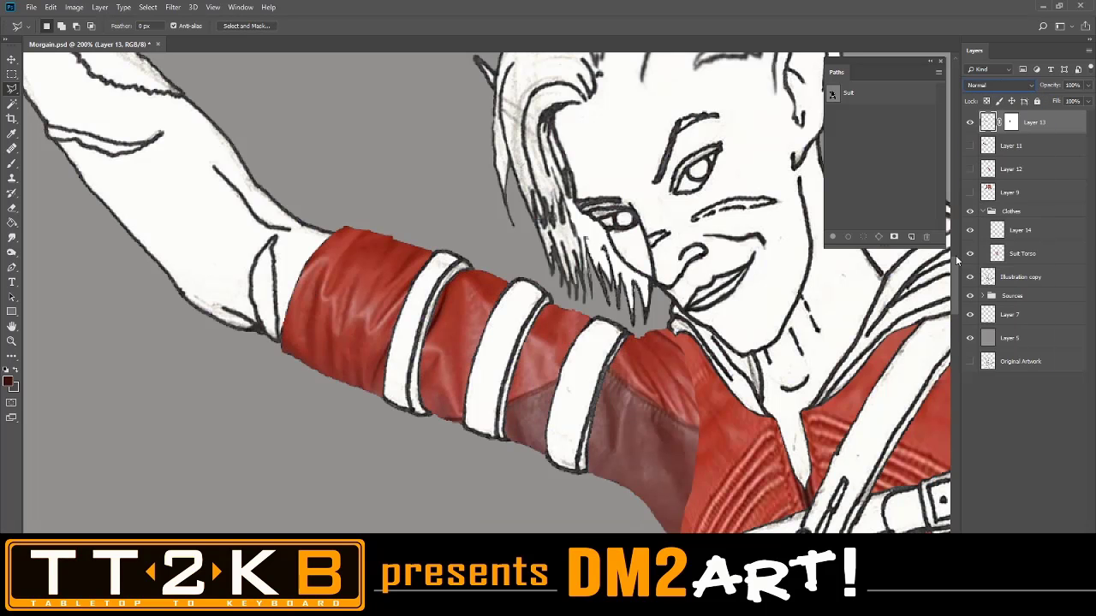
Hide the sleeve texture overlapping the shoulder on Layer 13's mask, painting black with a 42 px brush at 65% hardness and full flow
scroll(672, 343, up, 3)
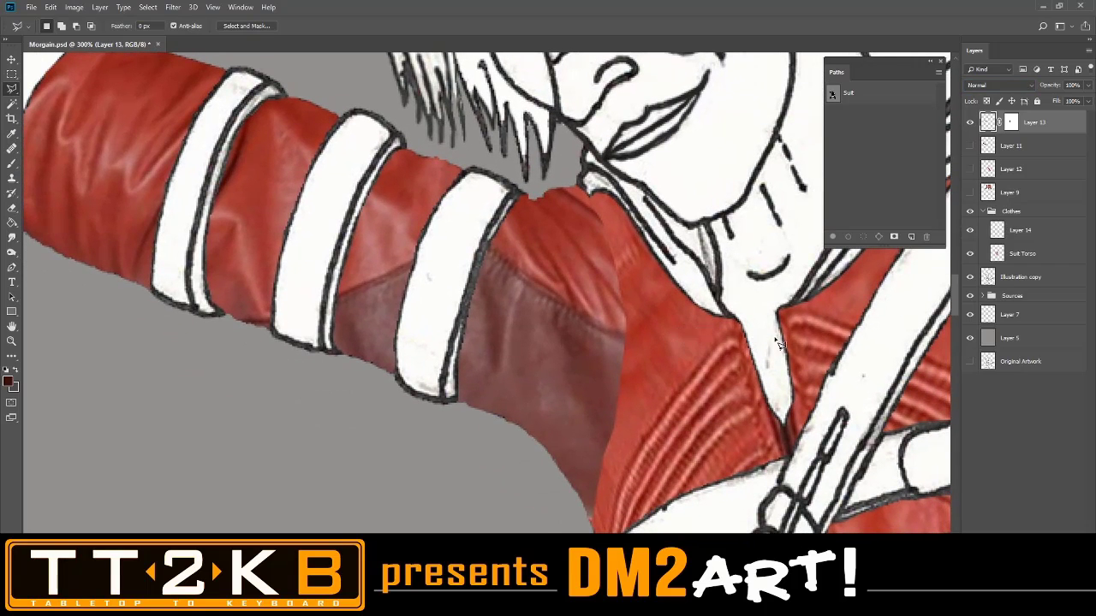
click(1012, 125)
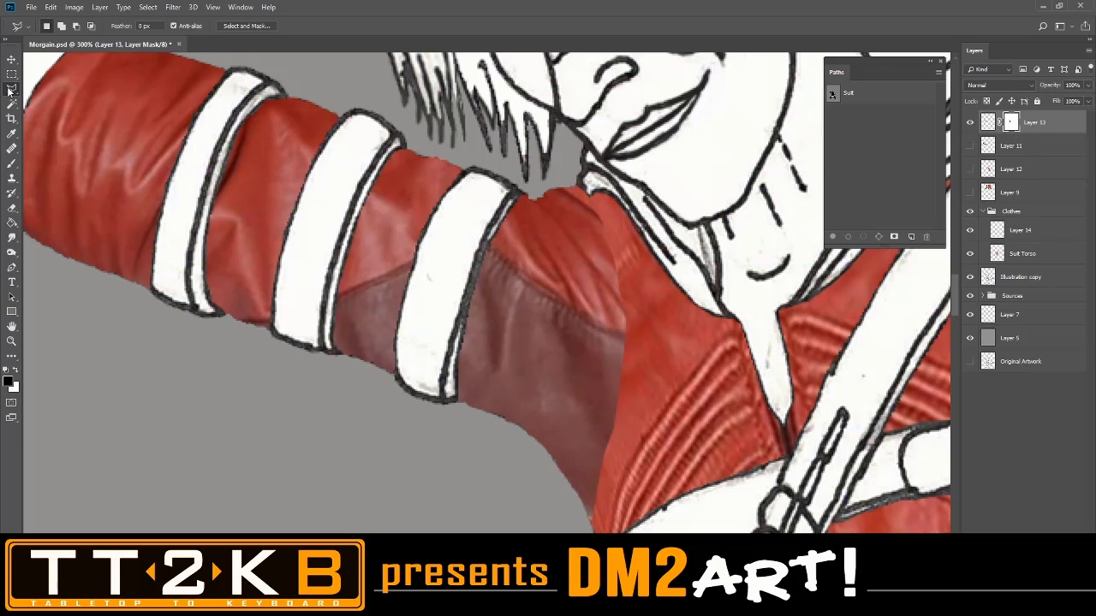
click(11, 163)
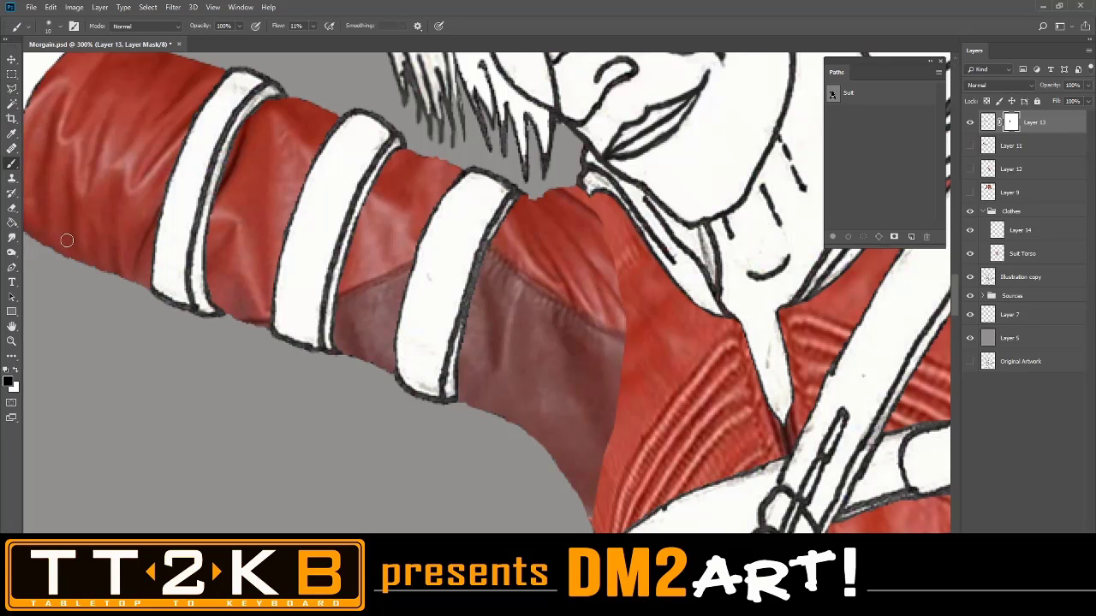
right_click(542, 312)
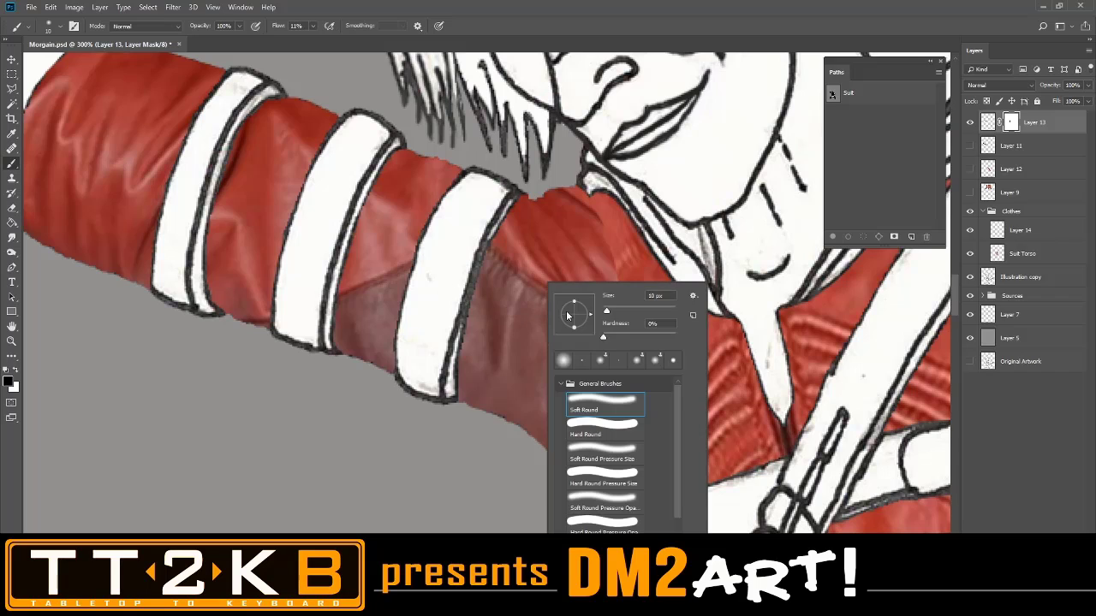
click(622, 309)
click(313, 26)
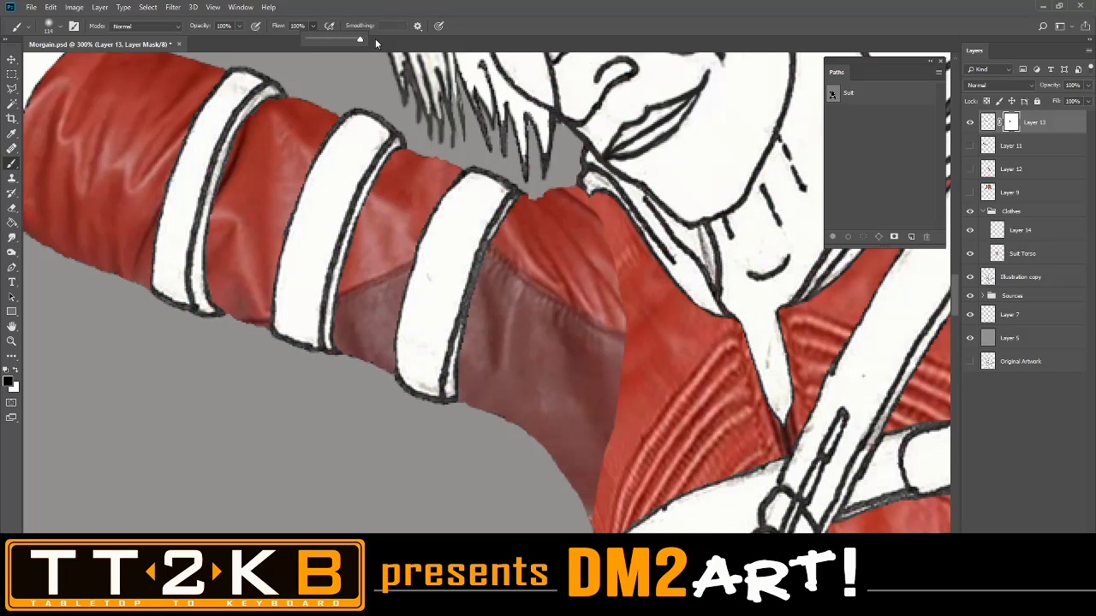
right_click(610, 313)
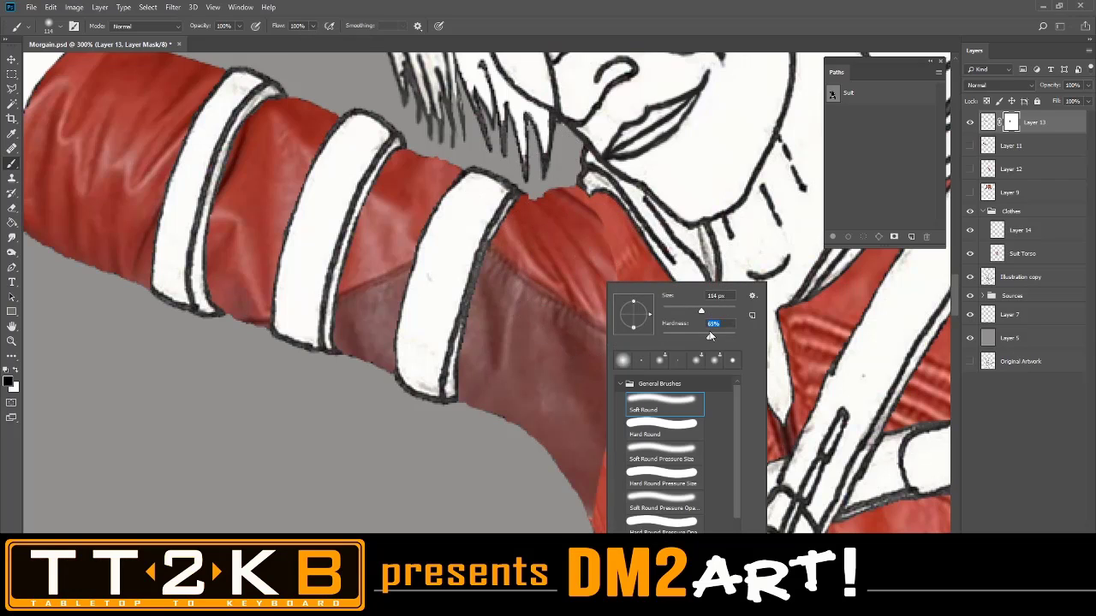
click(677, 309)
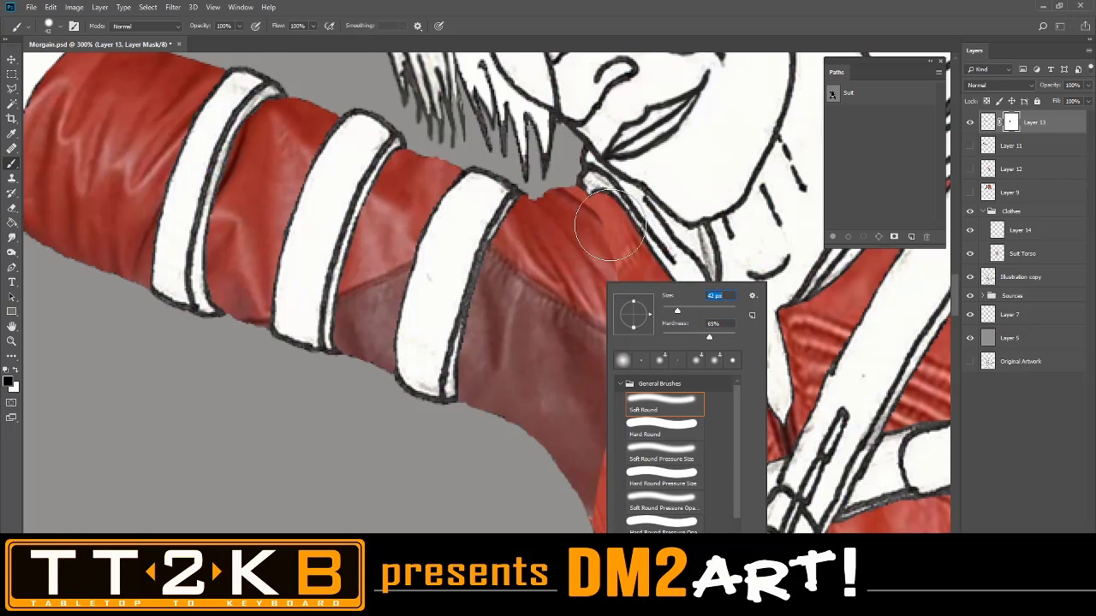
mouse_move(609, 225)
mouse_down()
mouse_move(589, 201)
mouse_move(616, 281)
mouse_move(625, 364)
mouse_move(605, 504)
mouse_move(601, 343)
mouse_move(571, 231)
mouse_move(550, 196)
mouse_move(527, 214)
mouse_move(520, 259)
mouse_move(576, 314)
mouse_move(577, 379)
mouse_move(601, 427)
mouse_move(588, 447)
mouse_move(576, 434)
mouse_move(559, 213)
mouse_move(514, 248)
mouse_move(523, 207)
mouse_move(501, 252)
mouse_up()
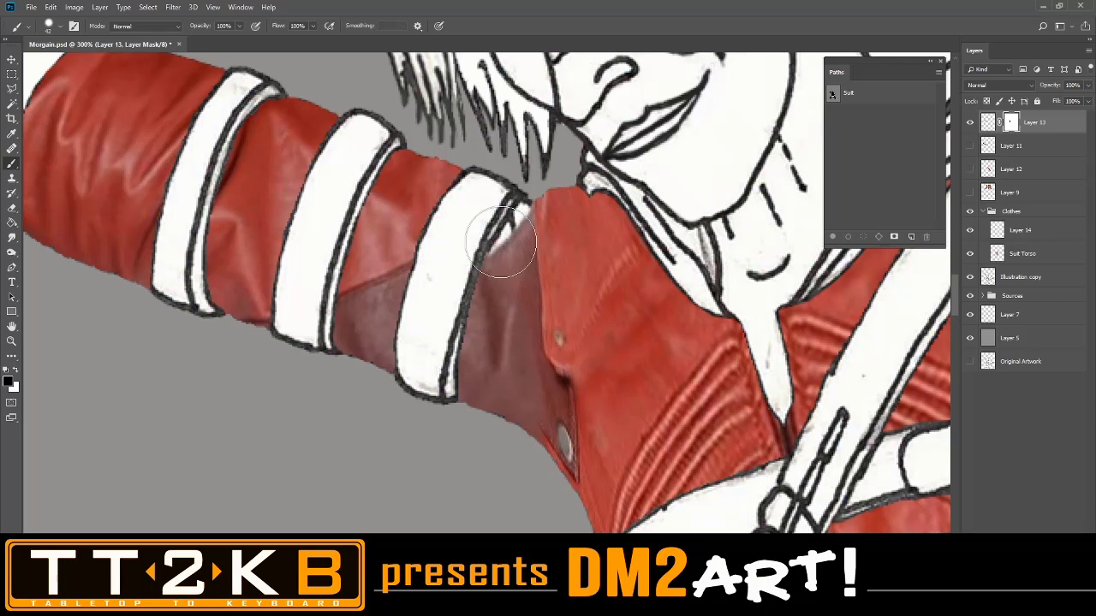
Restore the red sleeve leather beside the upper-arm strap by painting white on Layer 13's mask with an 18 px brush, then touch up the seam in black
click(11, 342)
click(501, 235)
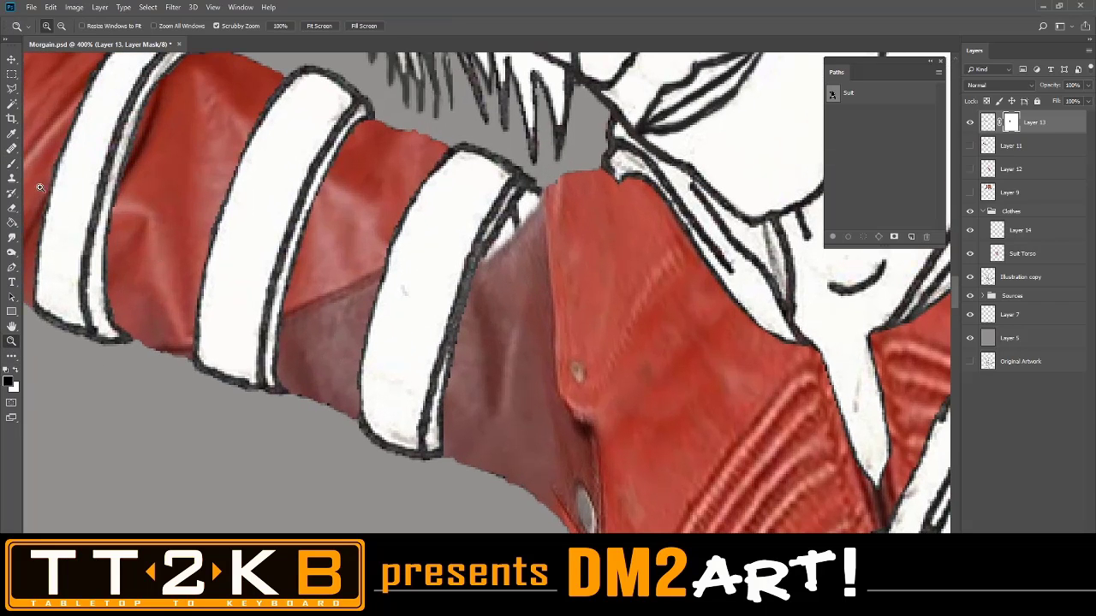
click(12, 163)
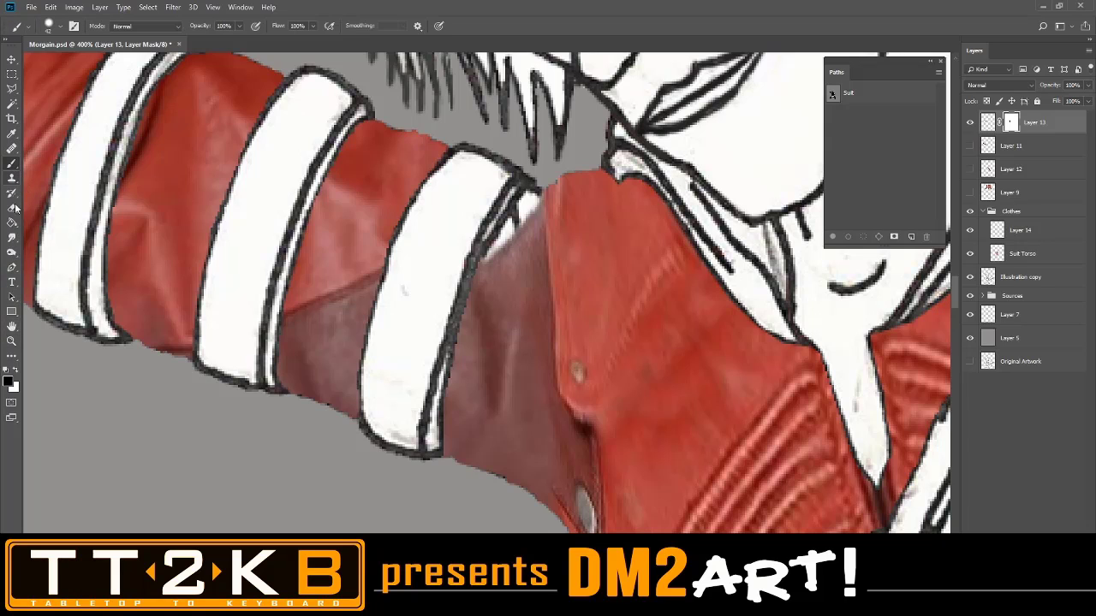
click(15, 370)
right_click(441, 232)
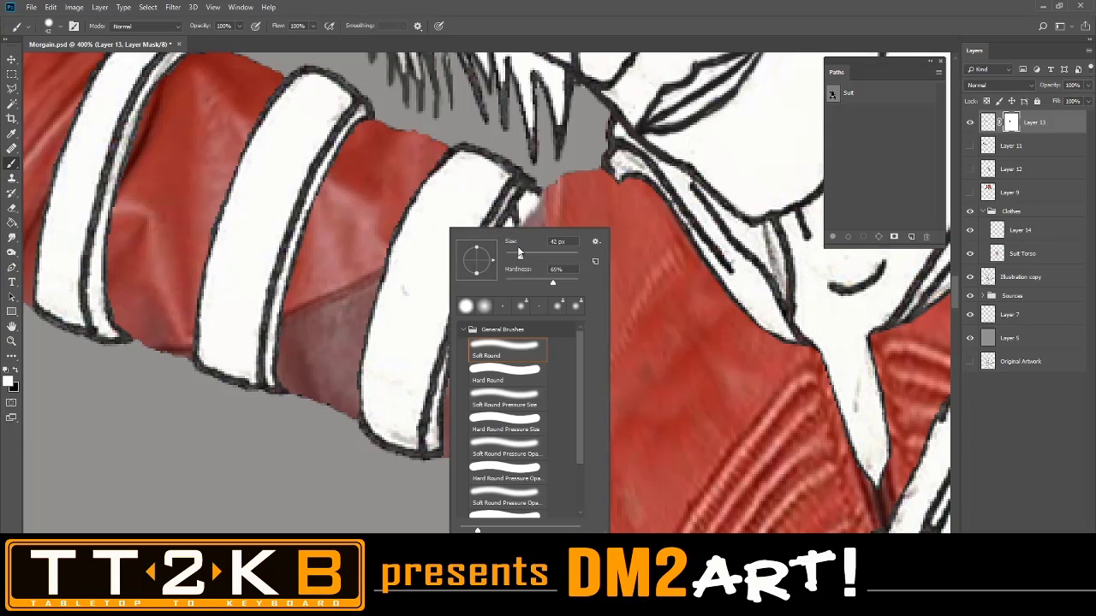
click(520, 210)
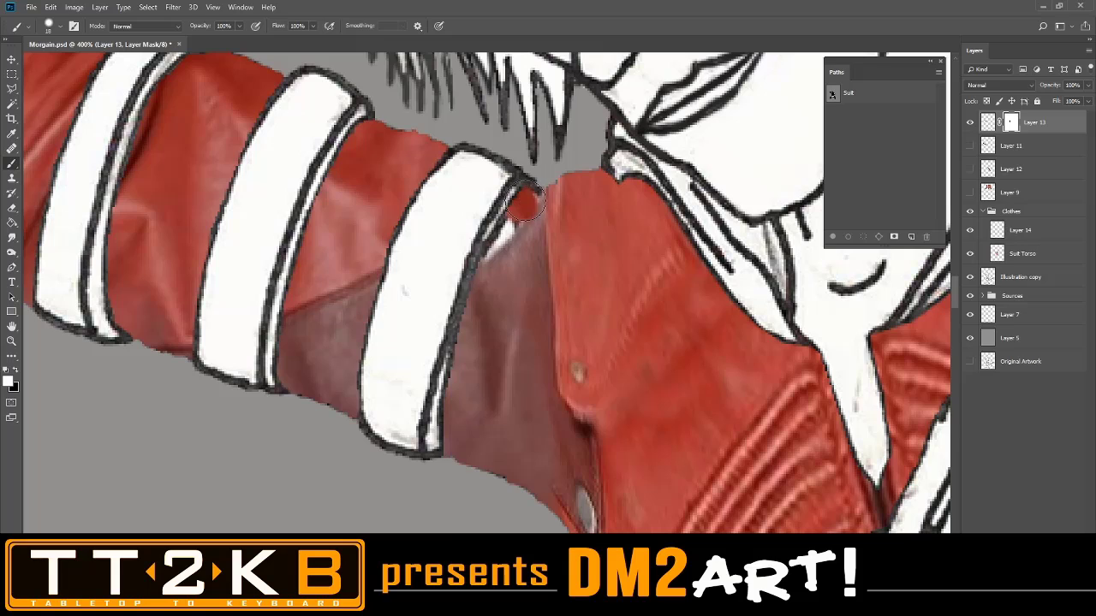
mouse_move(524, 217)
mouse_down()
mouse_move(484, 249)
mouse_move(471, 244)
mouse_move(519, 224)
mouse_move(520, 198)
mouse_move(524, 244)
mouse_move(513, 237)
mouse_move(497, 273)
mouse_move(538, 309)
mouse_move(526, 208)
mouse_move(530, 261)
mouse_up()
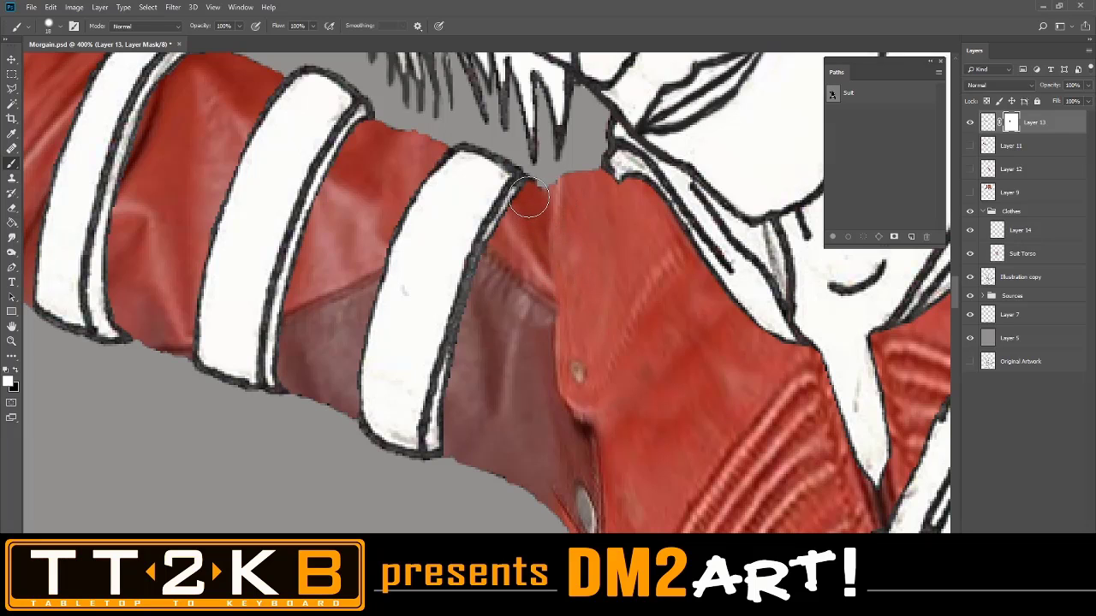
drag(500, 274, 547, 298)
click(14, 368)
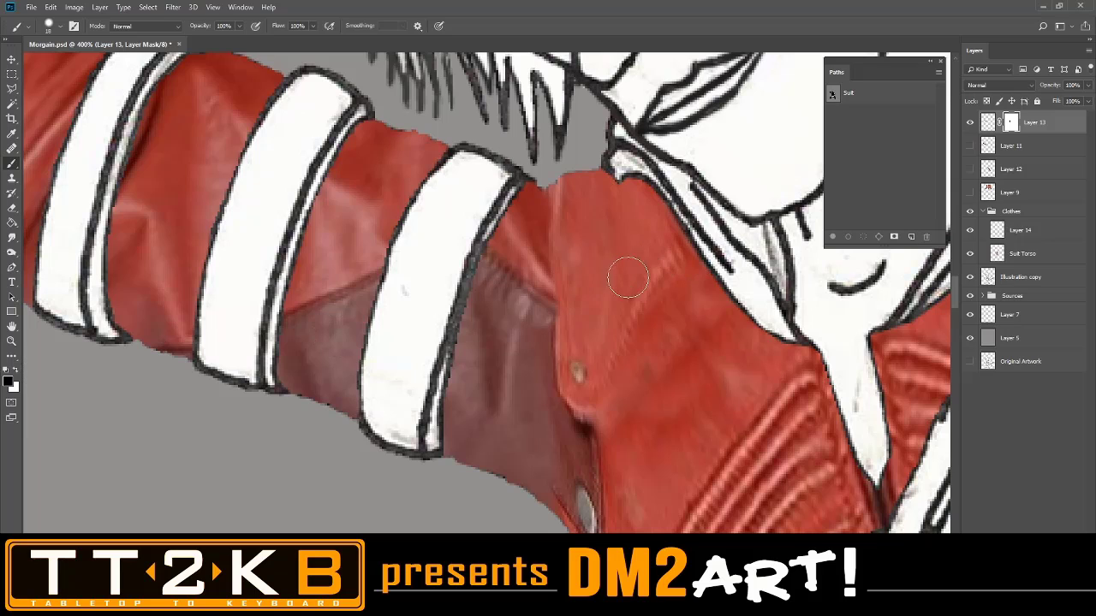
mouse_move(573, 301)
mouse_down()
mouse_move(547, 295)
mouse_move(574, 294)
mouse_up()
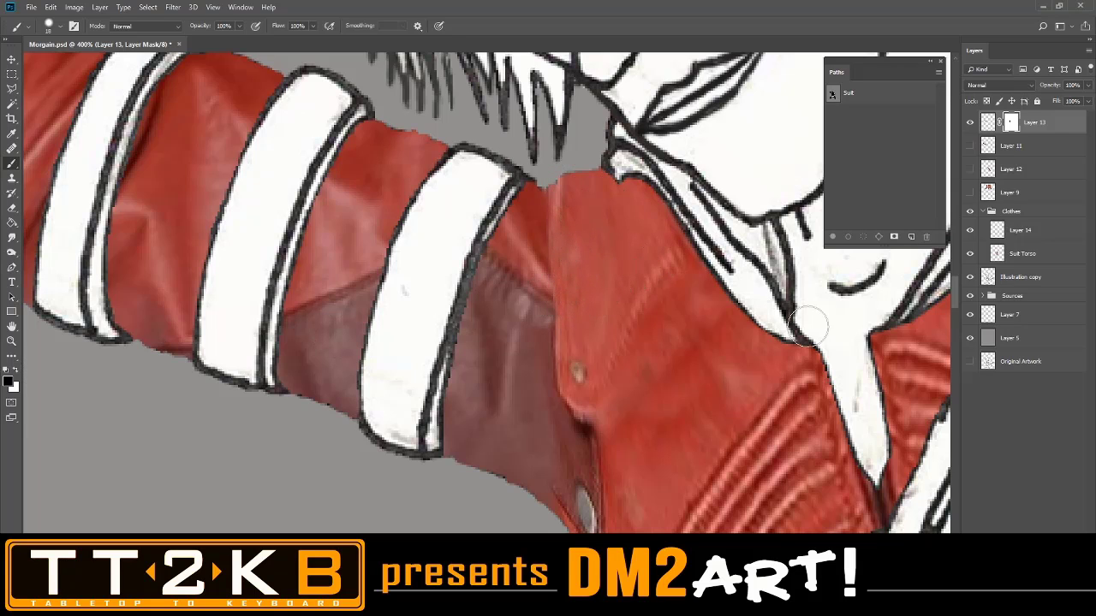
Examine the leather across the chest and opposite shoulder in comparison with the raised arm's shoulder seam
scroll(864, 398, down, 2)
scroll(864, 398, down, 2)
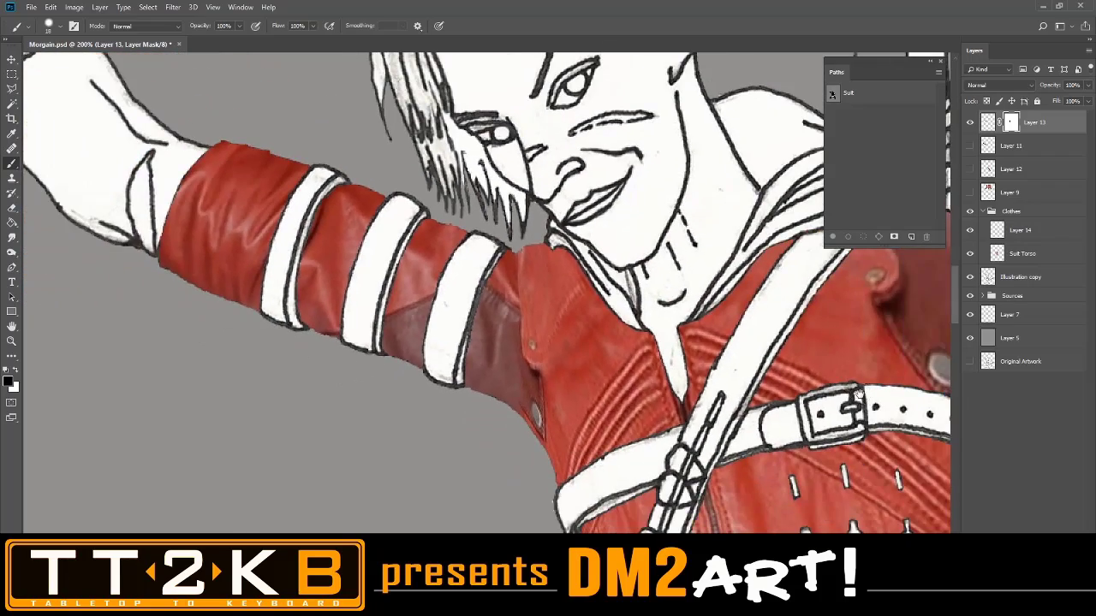
drag(858, 394, 781, 391)
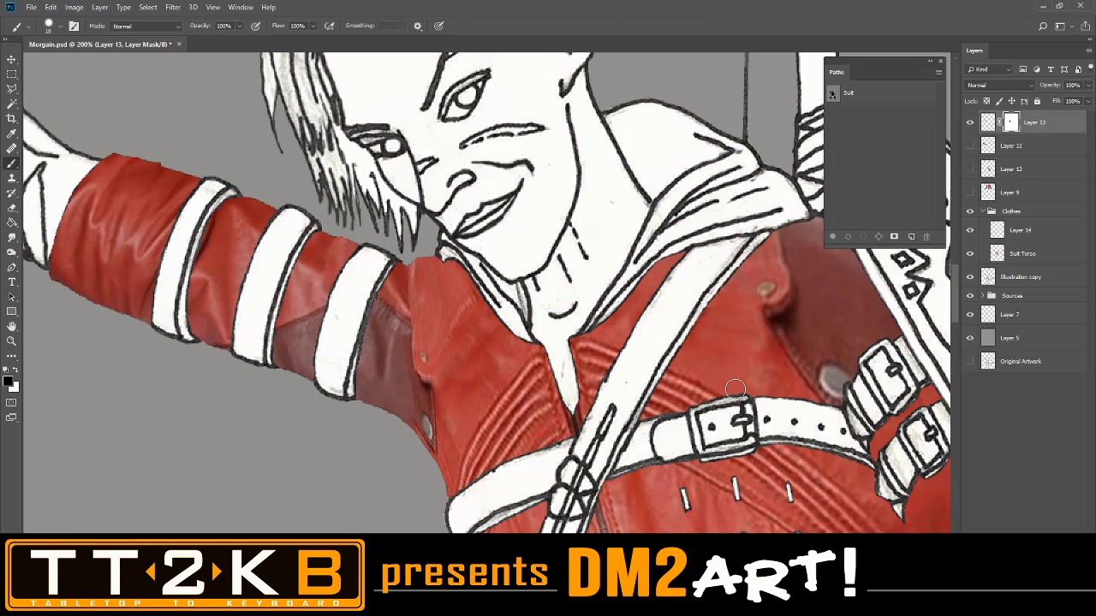
drag(743, 391, 565, 405)
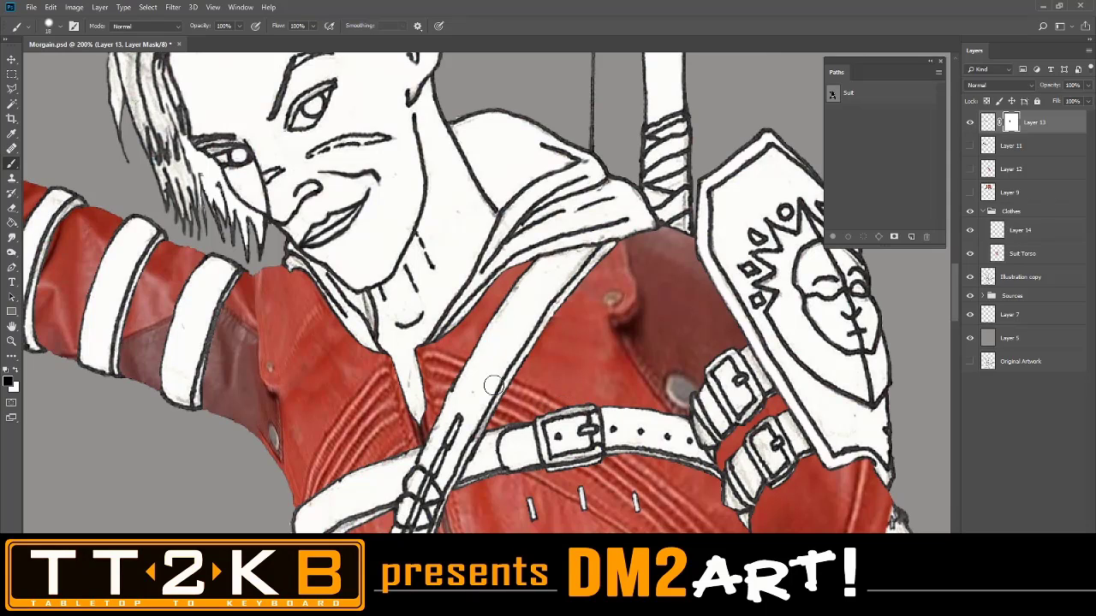
scroll(493, 385, up, 2)
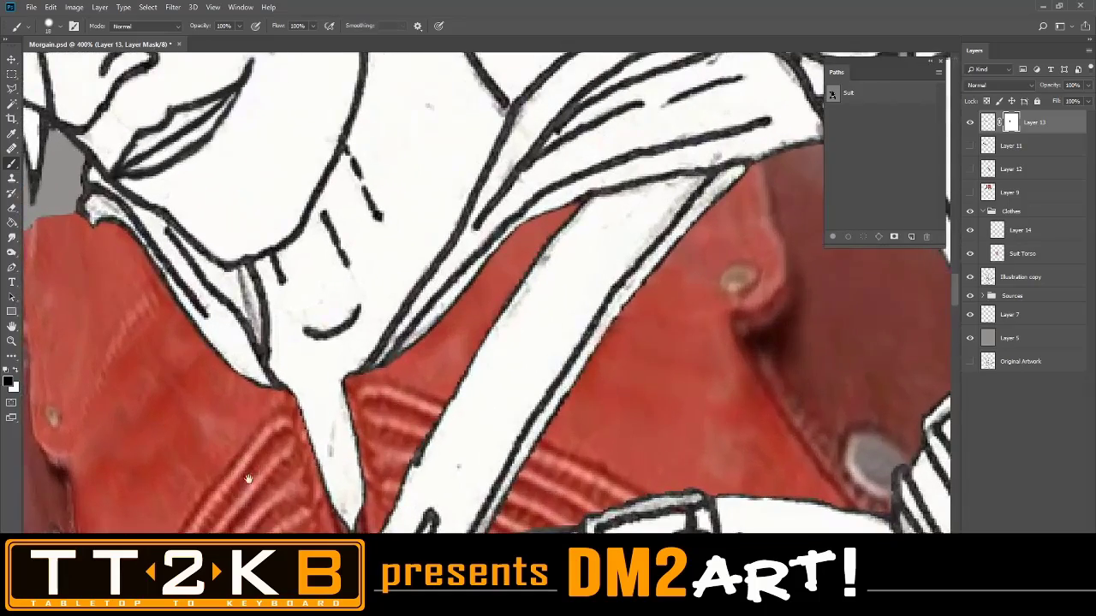
mouse_move(248, 479)
mouse_down()
mouse_move(697, 215)
mouse_move(674, 232)
mouse_up()
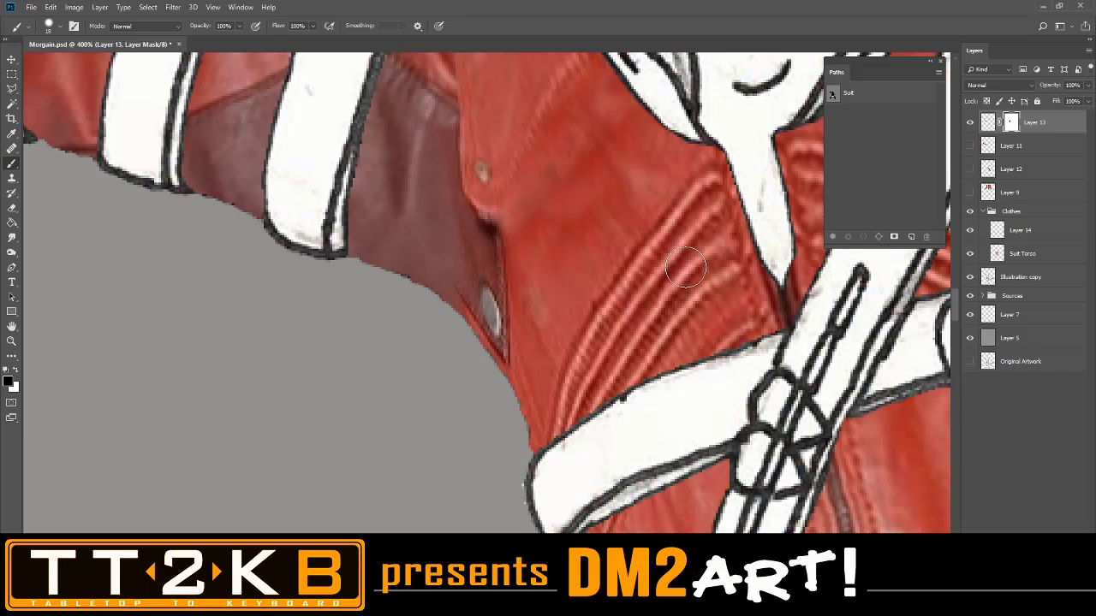
drag(658, 249, 689, 337)
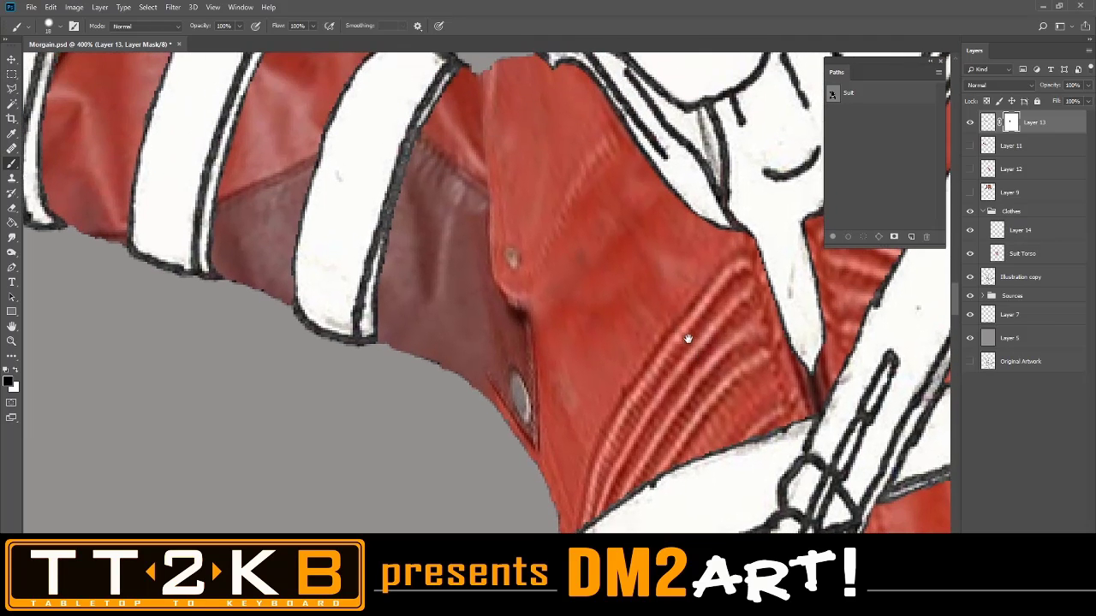
Blend the dark sleeve leather into the underarm on Layer 13's mask with an 18 px brush at 12% hardness and 21% flow, restoring overpainted spots in white
key(ctrl+plus)
key(ctrl+plus)
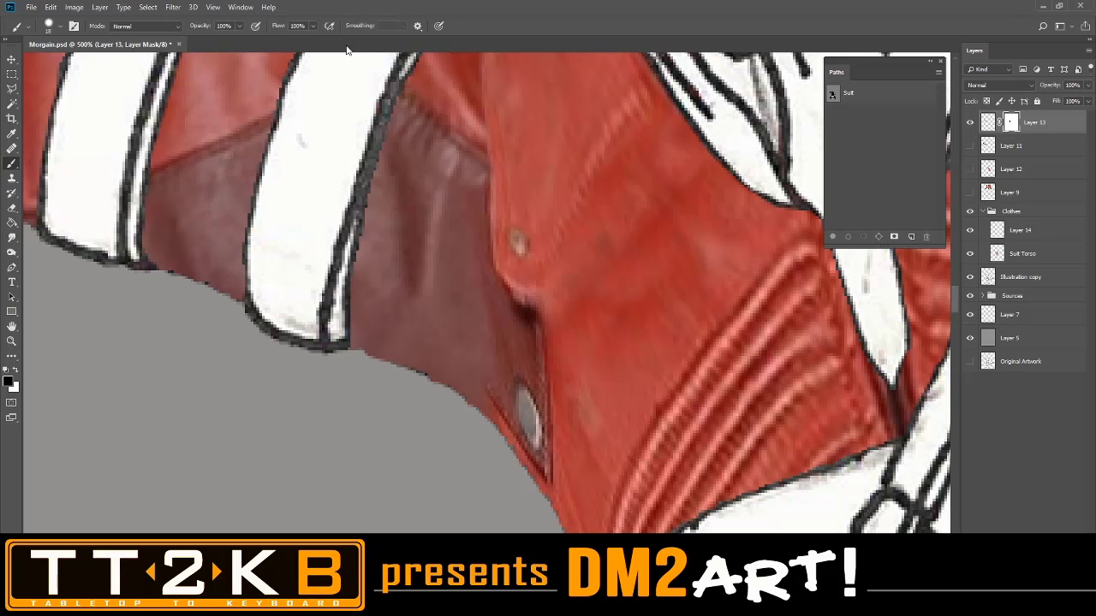
click(314, 26)
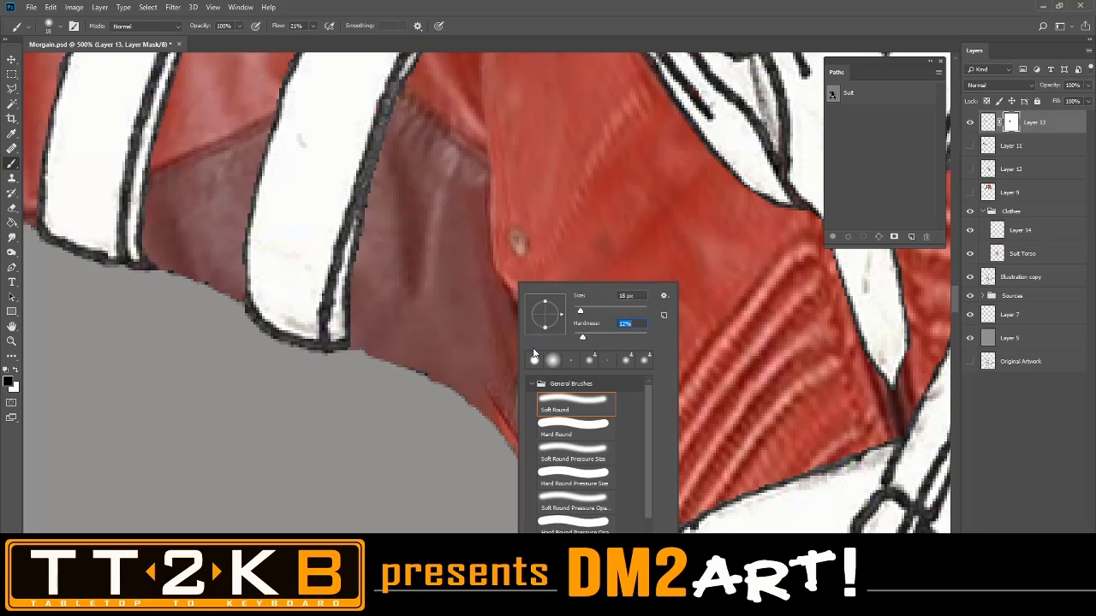
click(497, 361)
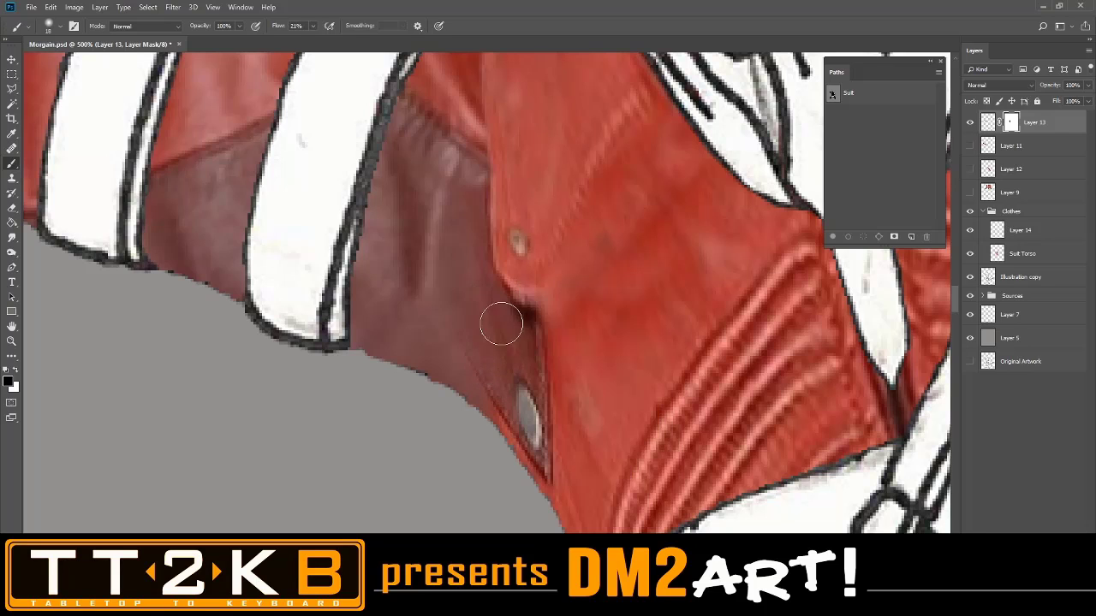
mouse_move(501, 324)
mouse_down()
mouse_move(468, 309)
mouse_move(492, 334)
mouse_move(471, 290)
mouse_move(474, 312)
mouse_move(466, 303)
mouse_move(454, 256)
mouse_move(462, 267)
mouse_move(467, 250)
mouse_move(438, 232)
mouse_move(480, 350)
mouse_up()
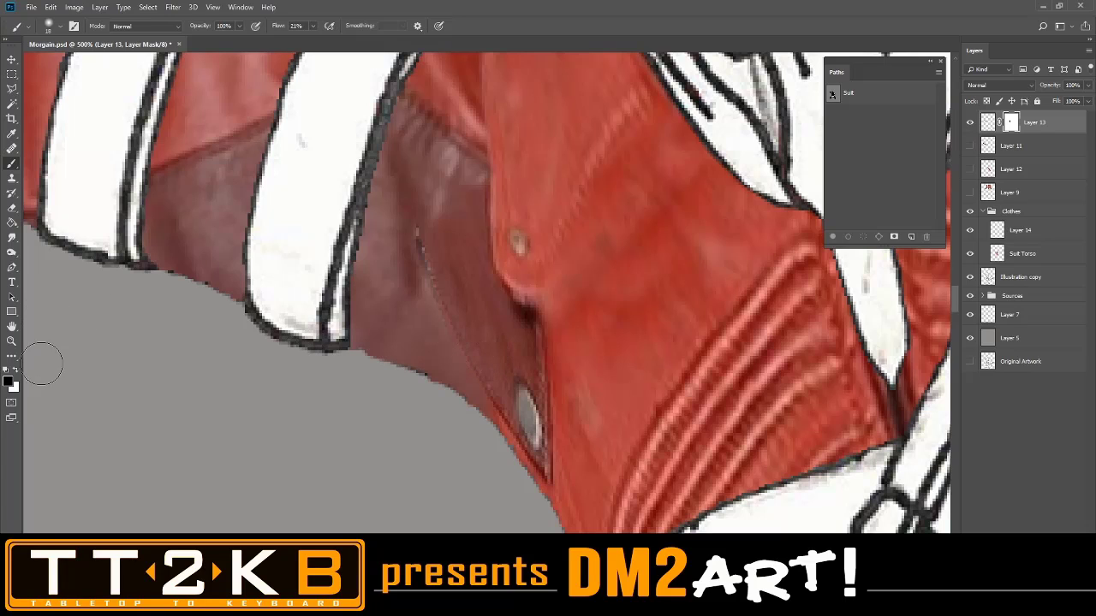
click(16, 370)
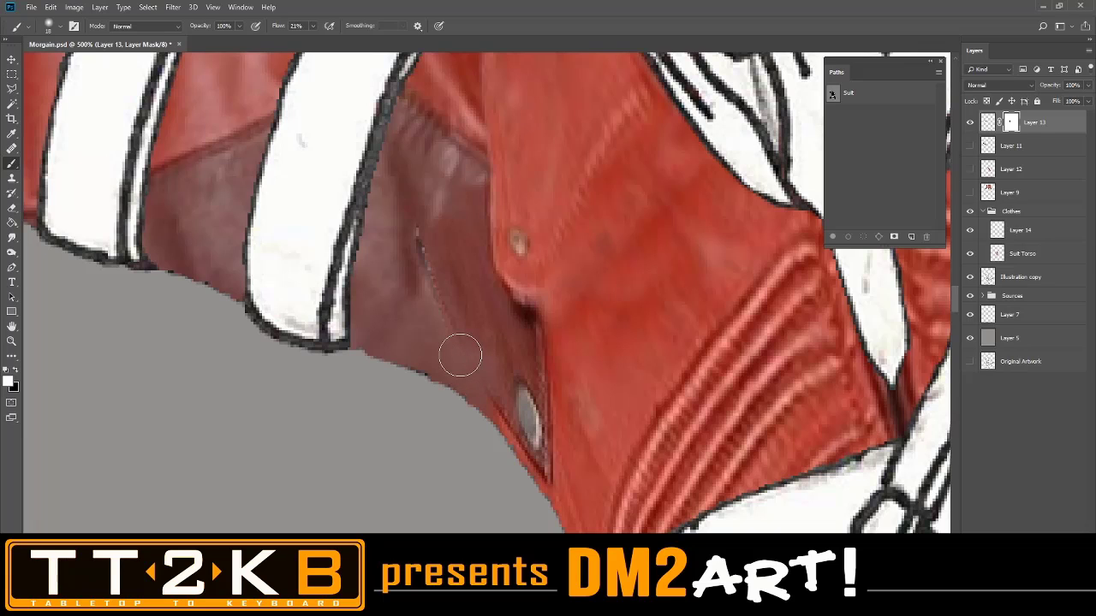
mouse_move(460, 355)
mouse_down()
mouse_move(415, 247)
mouse_move(411, 260)
mouse_move(425, 245)
mouse_up()
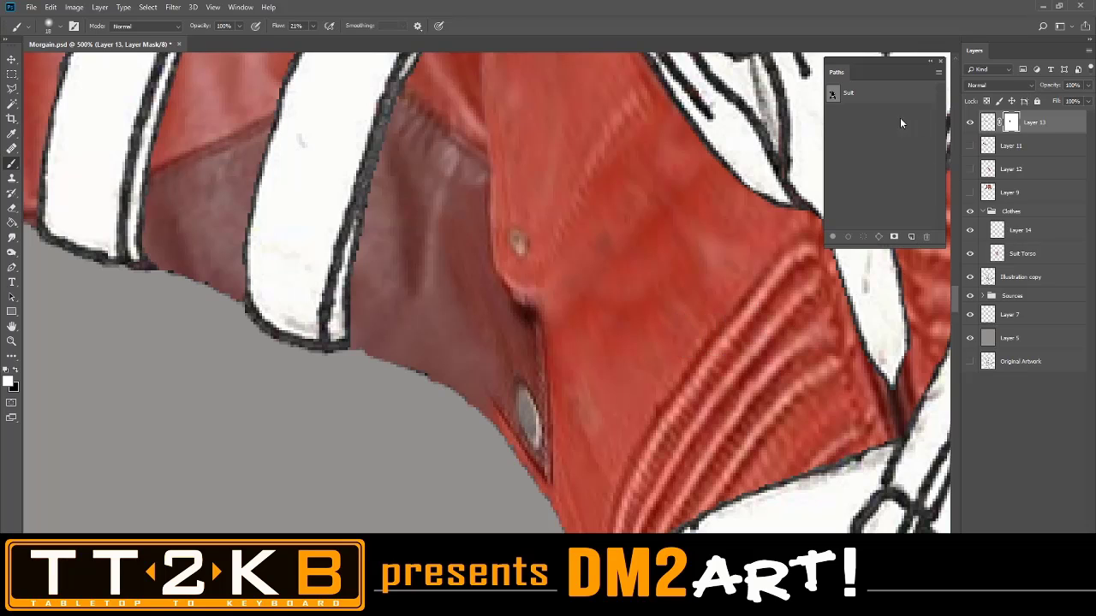
Make a selection from the Suit path to confine retouching to the leather areas
right_click(884, 100)
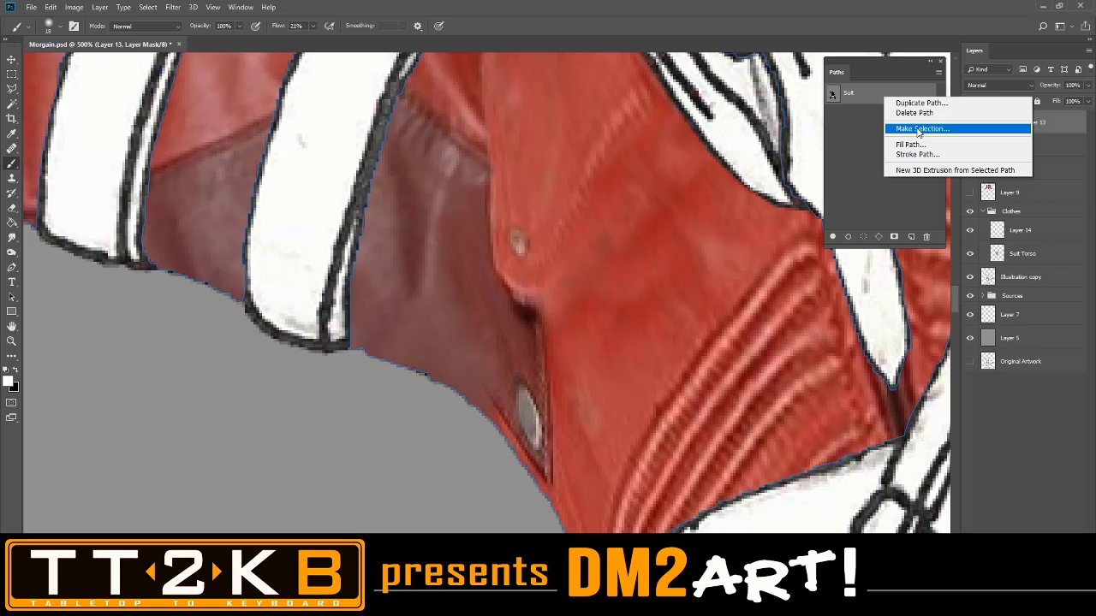
click(912, 127)
click(612, 165)
key(b)
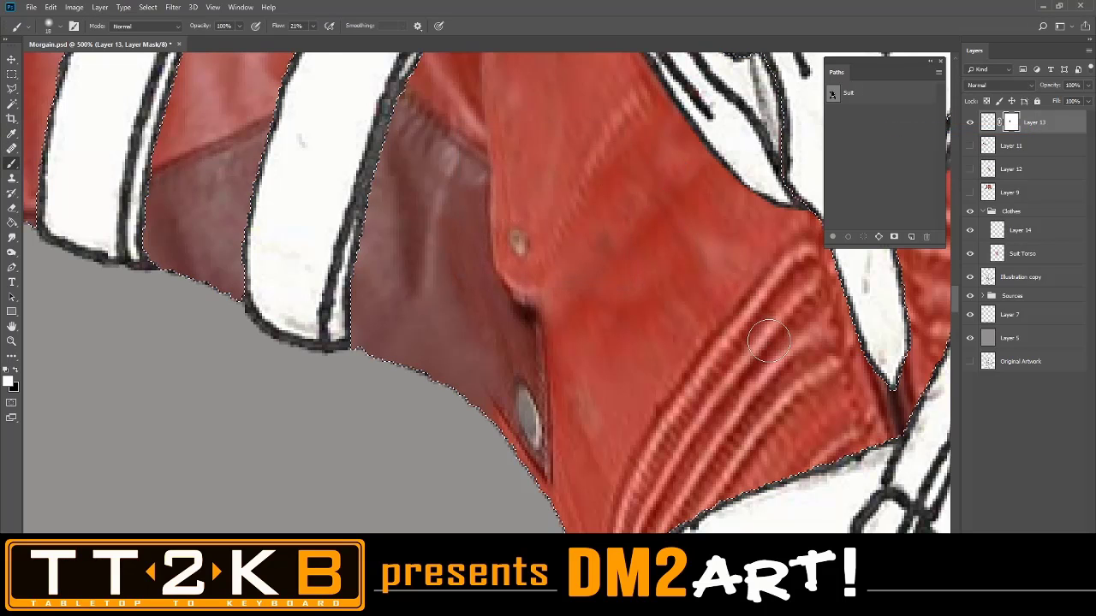
Switch the Clone Stamp to Layer 13's image instead of its mask, sample the dark sleeve leather, and undo the stray stroke
scroll(758, 342, down, 3)
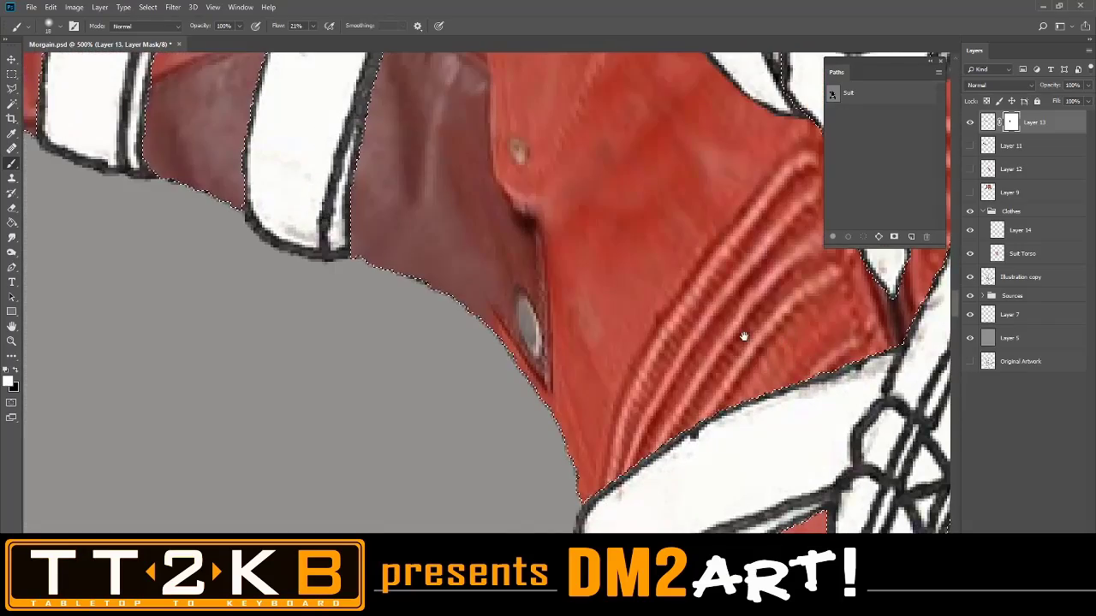
mouse_move(743, 336)
mouse_down()
mouse_move(697, 384)
mouse_move(654, 385)
mouse_up()
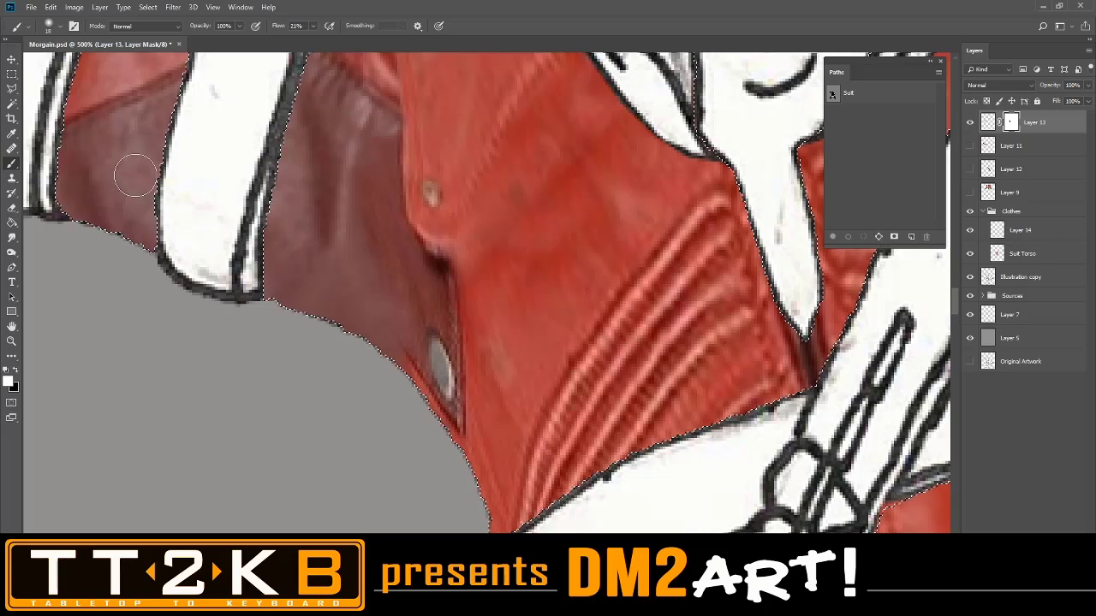
click(11, 177)
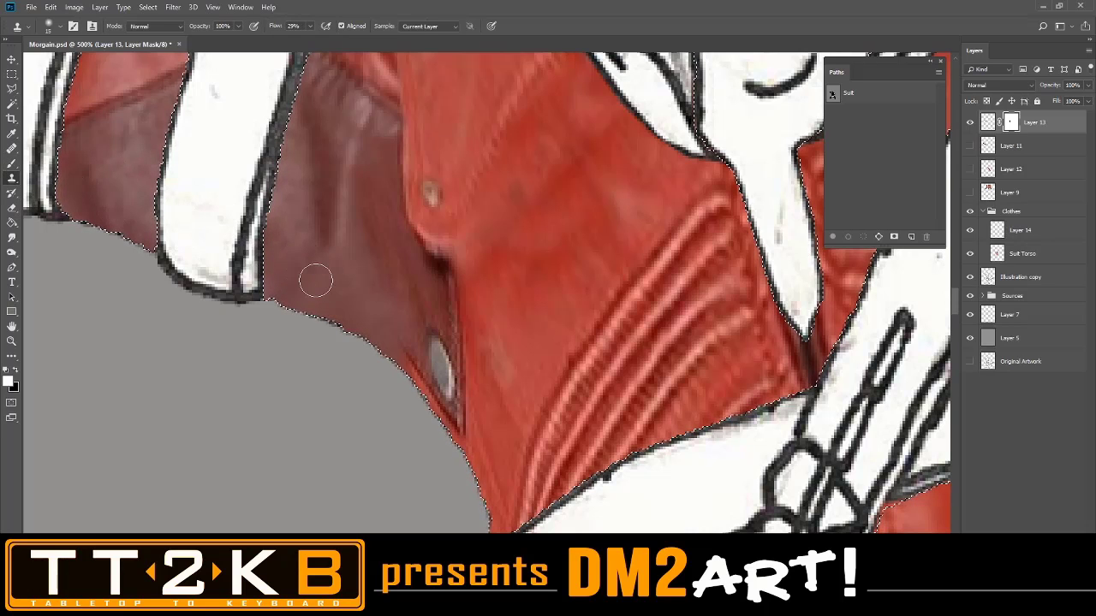
alt+click(315, 280)
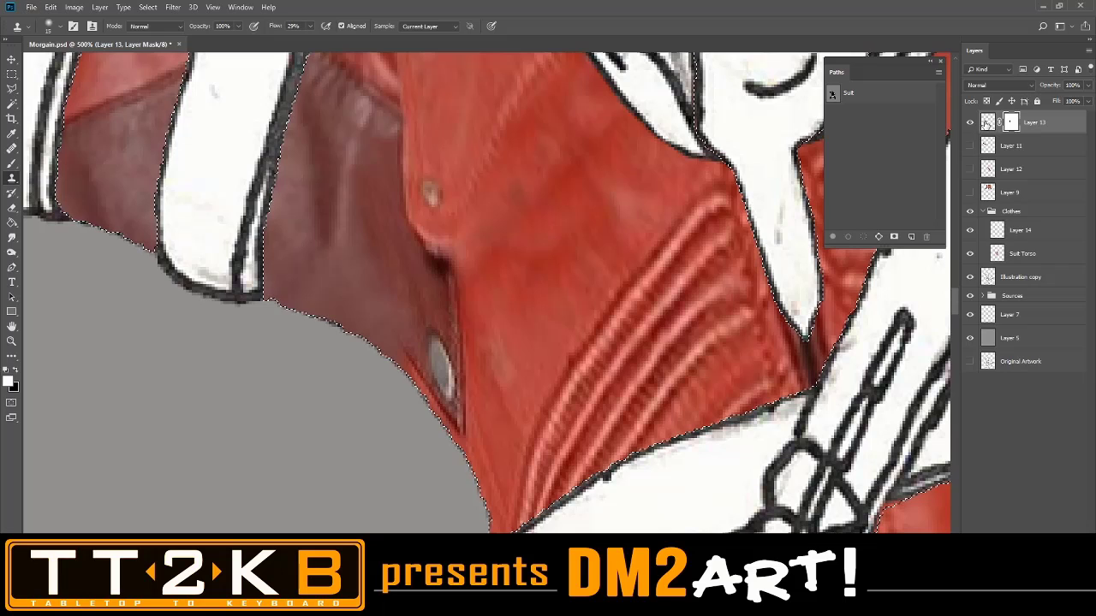
click(988, 122)
click(435, 233)
key(ctrl+z)
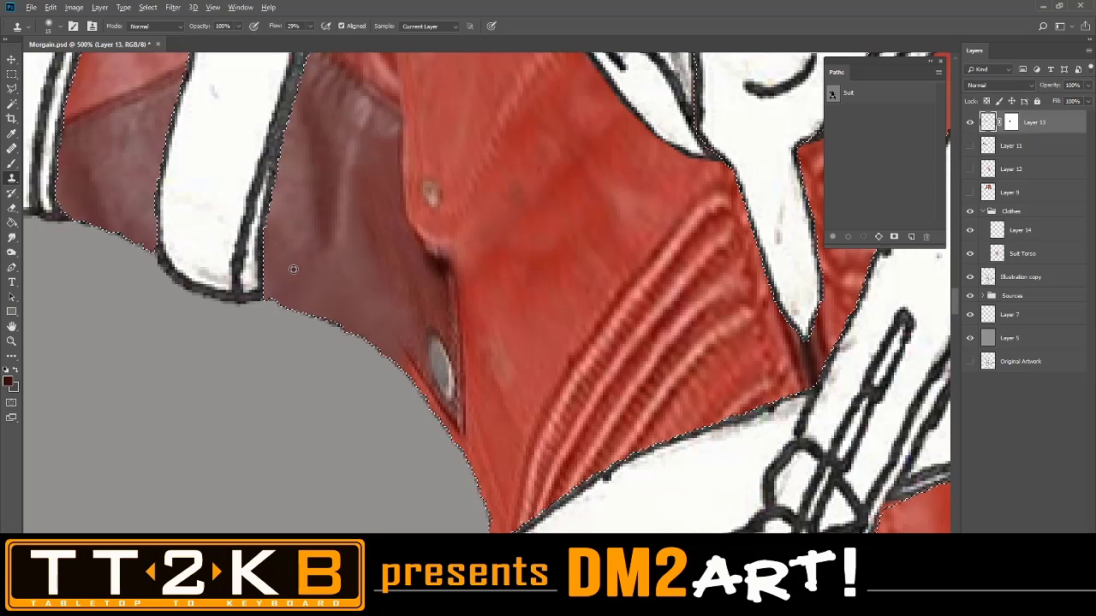
Retouch the dark underarm leather on Layer 13 with the Clone Stamp, using soft 17 px and 15 px brushes at 0% hardness
right_click(355, 296)
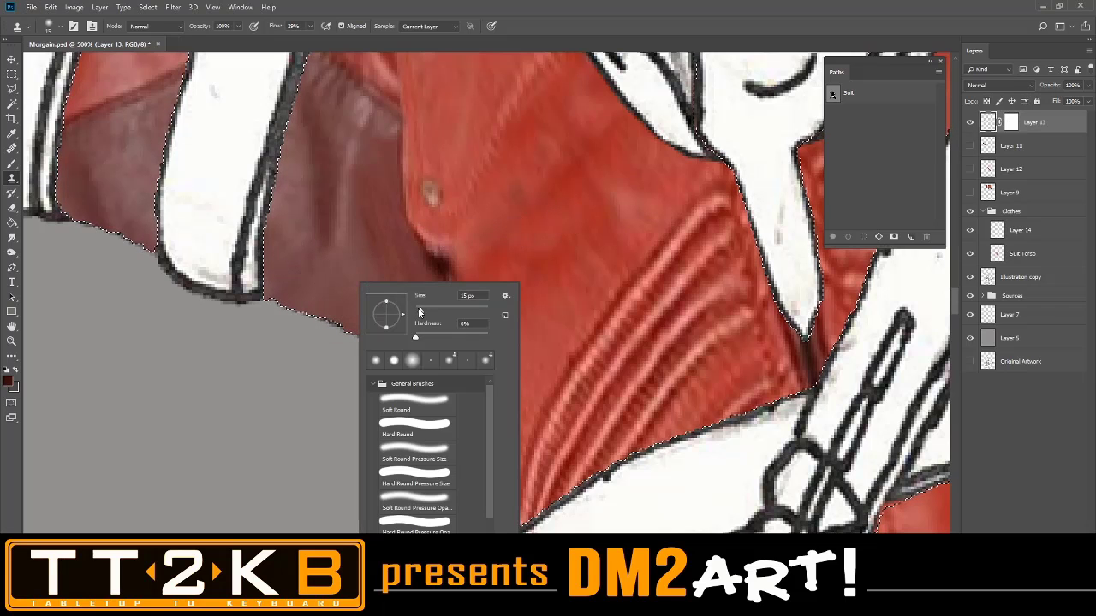
drag(419, 312, 389, 314)
click(313, 287)
right_click(323, 281)
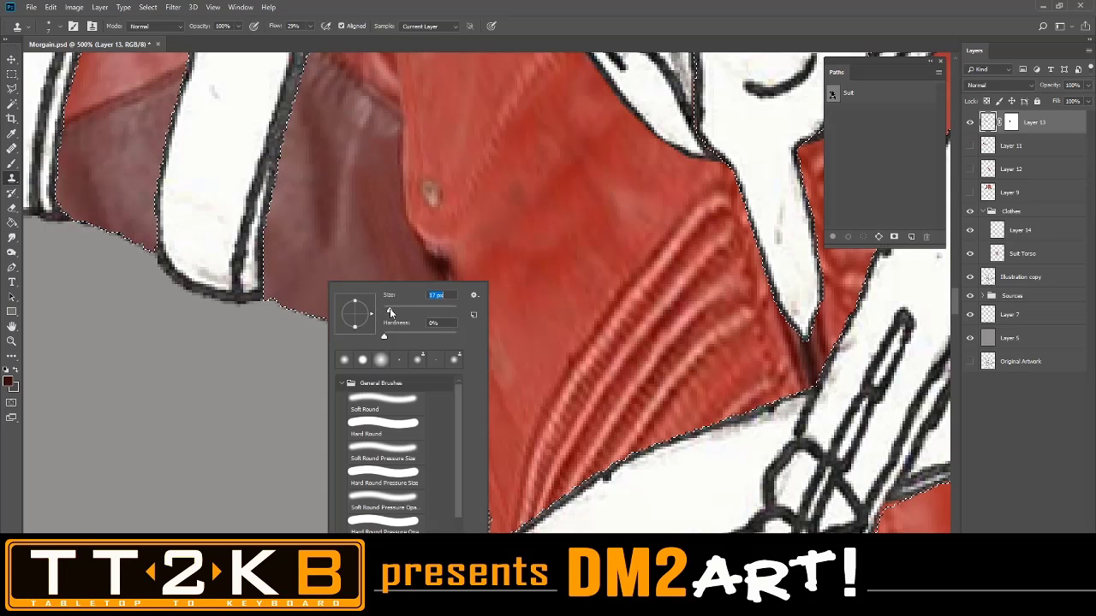
click(307, 290)
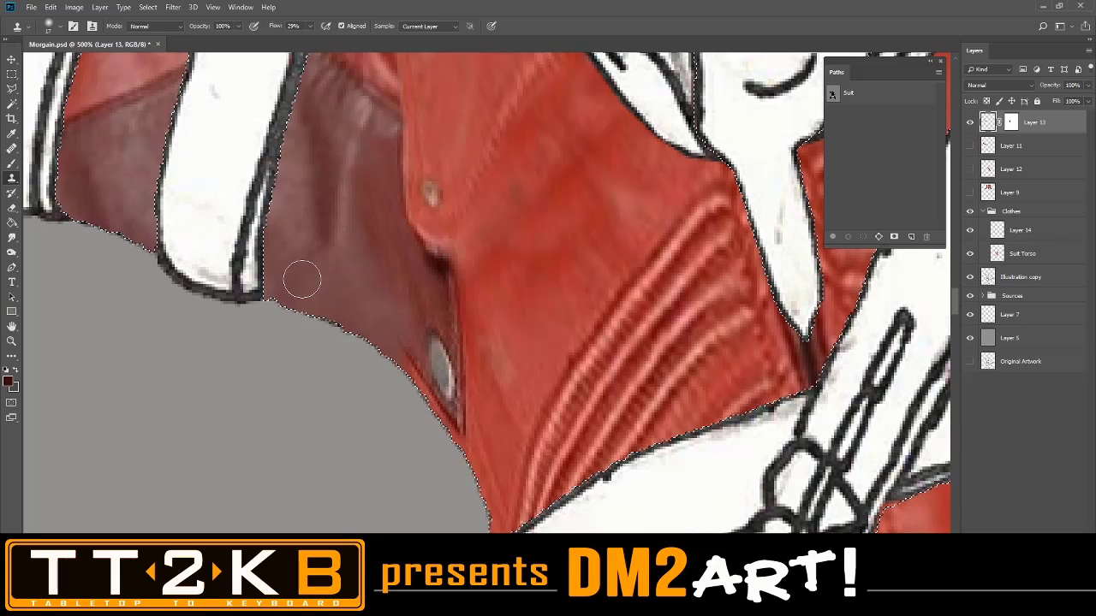
right_click(304, 281)
drag(374, 310, 402, 359)
click(295, 291)
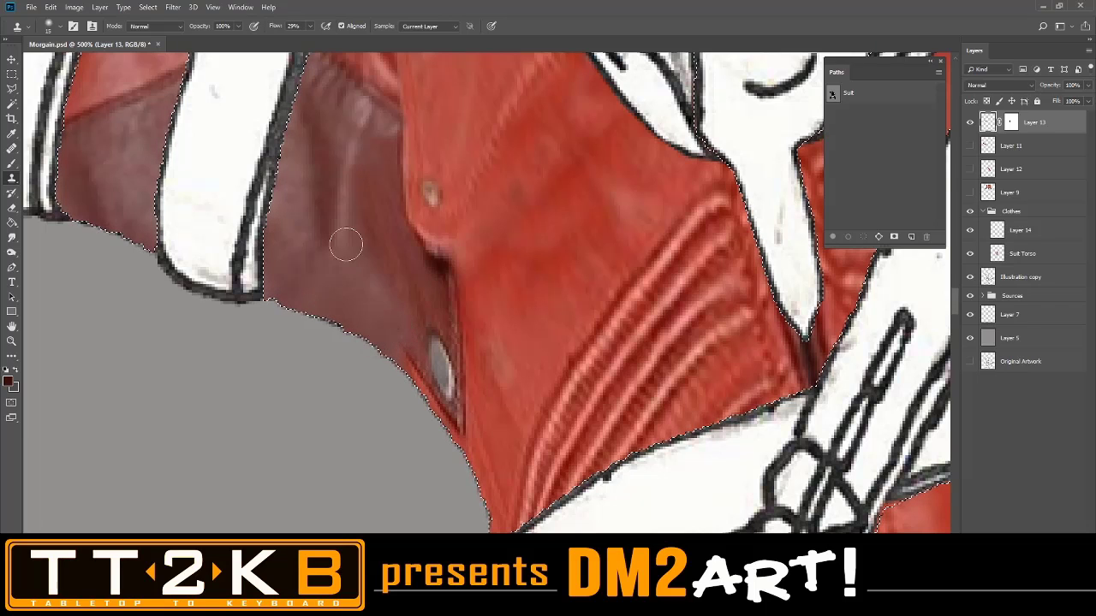
Set the Clone Stamp to 58% flow and a soft 10 px brush for detailed retouching of the underarm edge
click(310, 26)
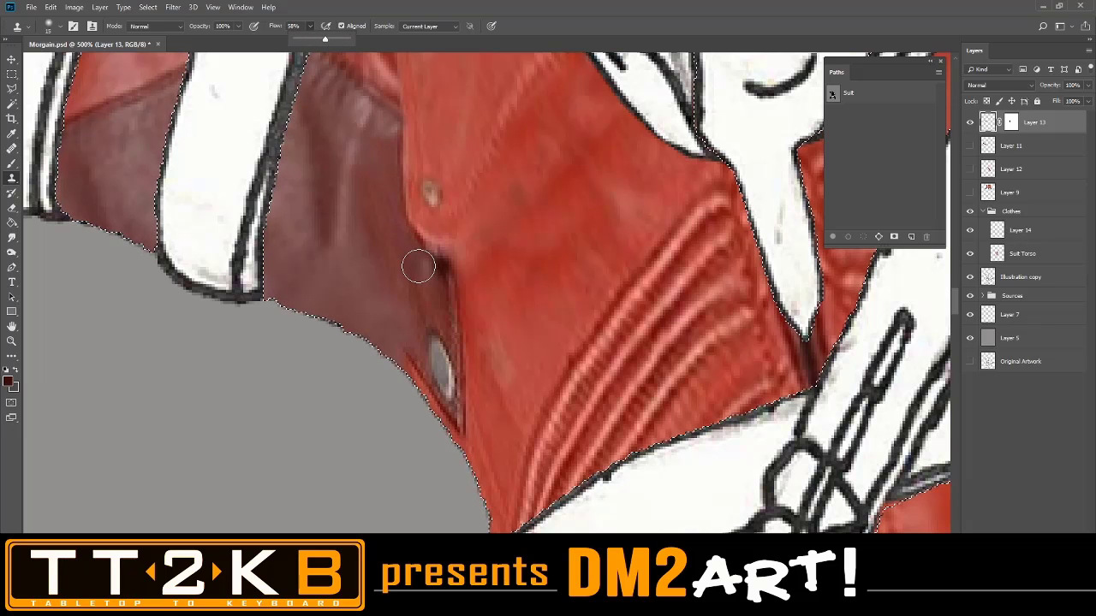
key(ctrl+plus)
right_click(360, 270)
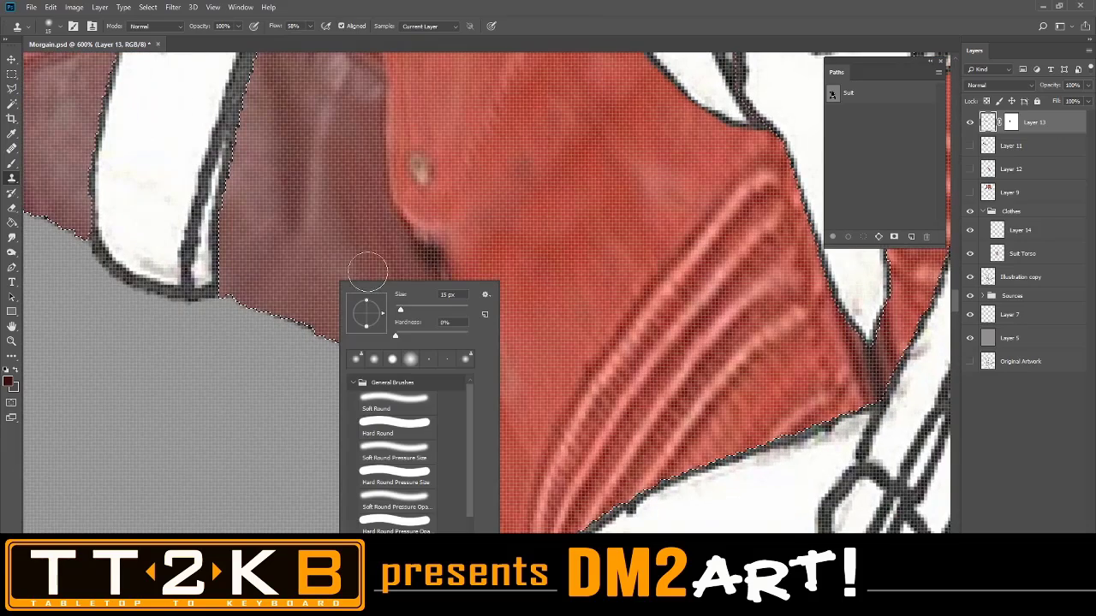
key(BackSpace)
click(303, 267)
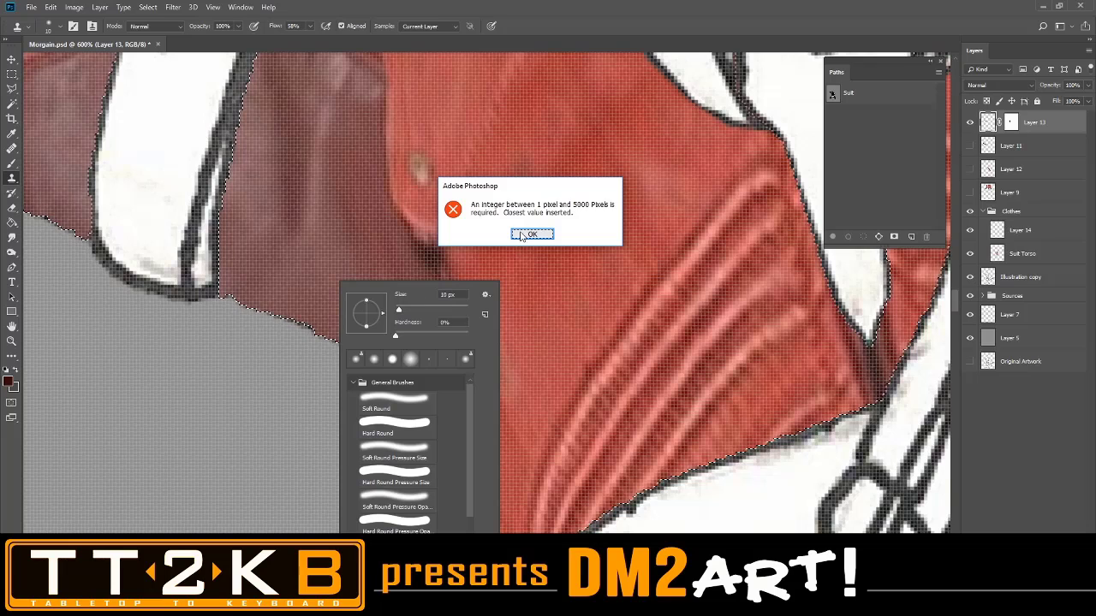
key(Return)
key(Return)
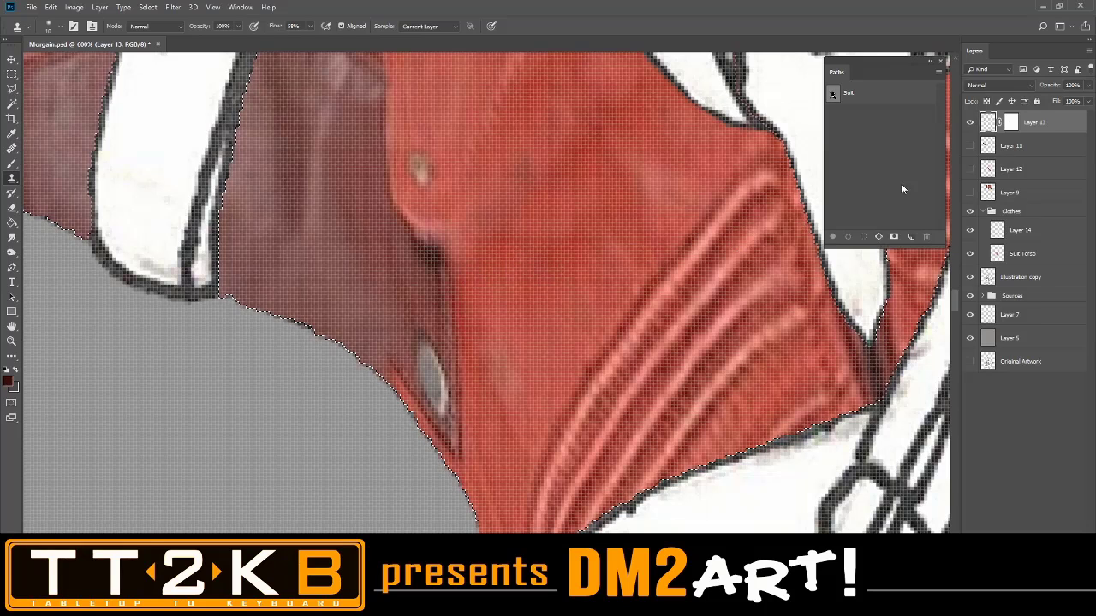
Apply Layer 13's mask to the layer, clone dark leather over the red strip along the underarm edge, and deselect
right_click(1010, 122)
click(1011, 159)
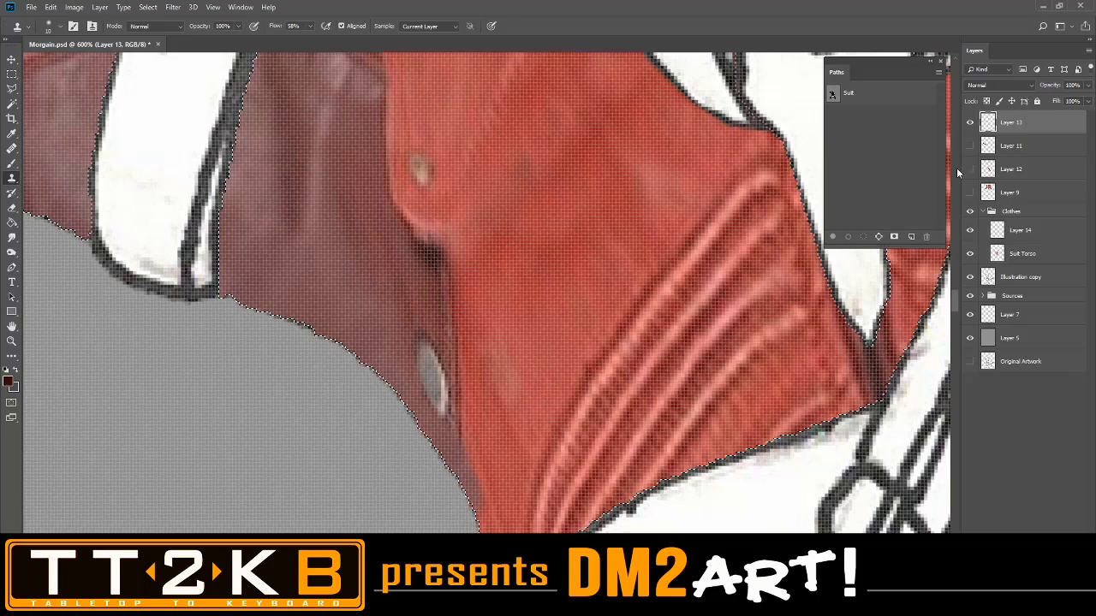
click(970, 122)
click(970, 122)
key(ctrl+d)
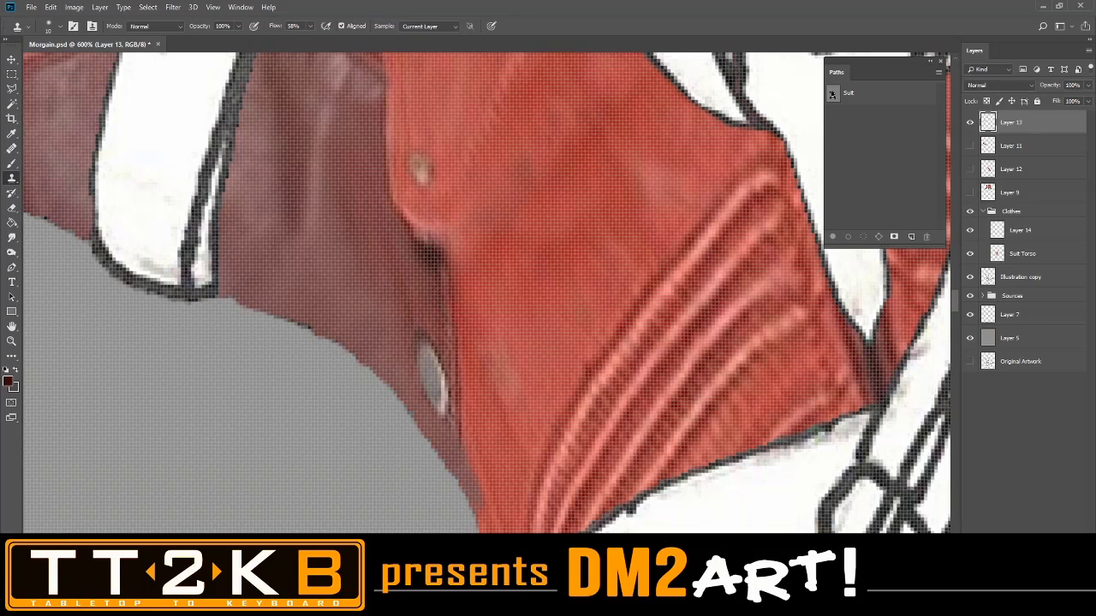
Add a new layer mask to Layer 13 and blend the dark leather's lower tip into the torso with a small black brush
click(894, 236)
key(d)
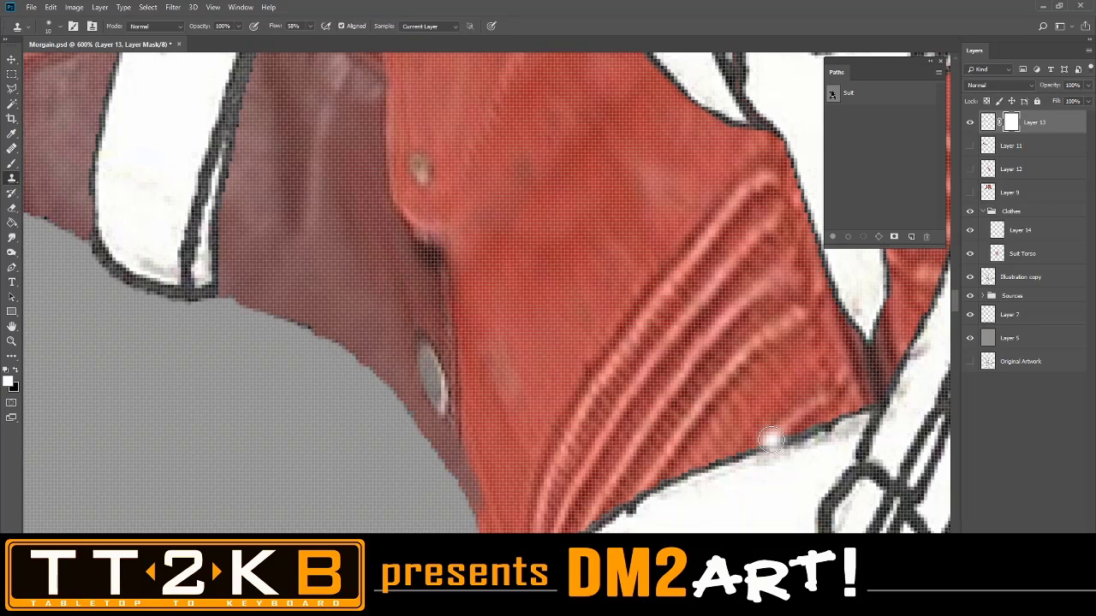
scroll(479, 393, down, 3)
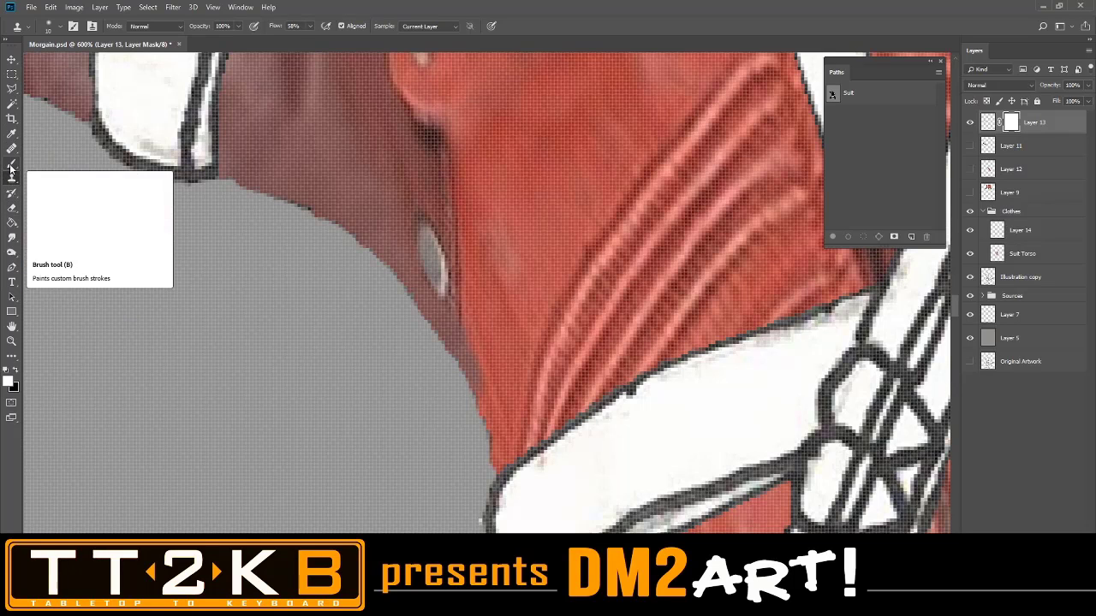
key(b)
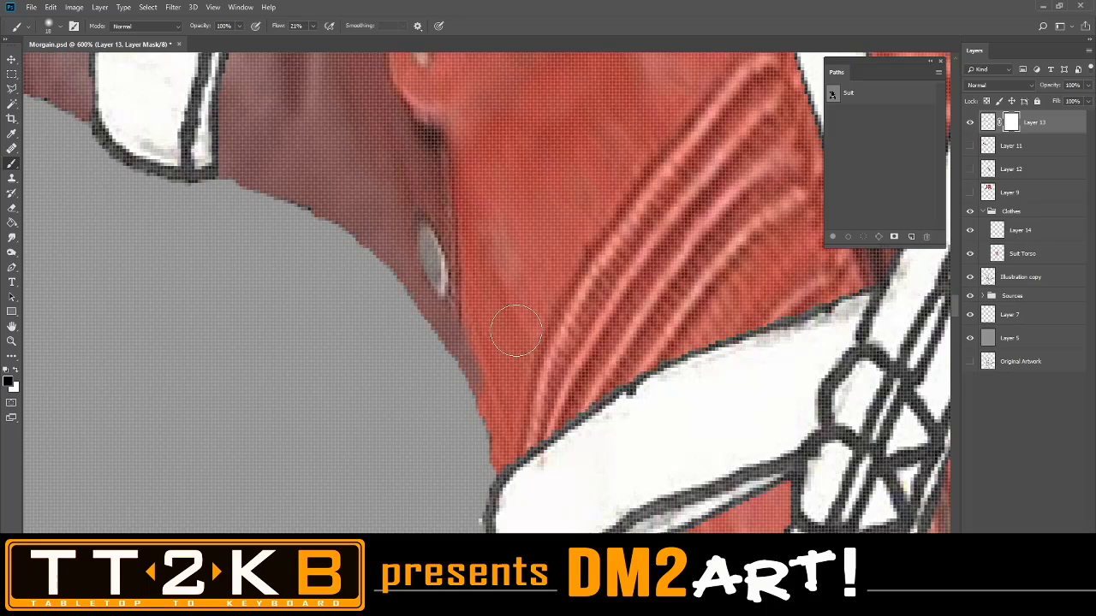
right_click(490, 338)
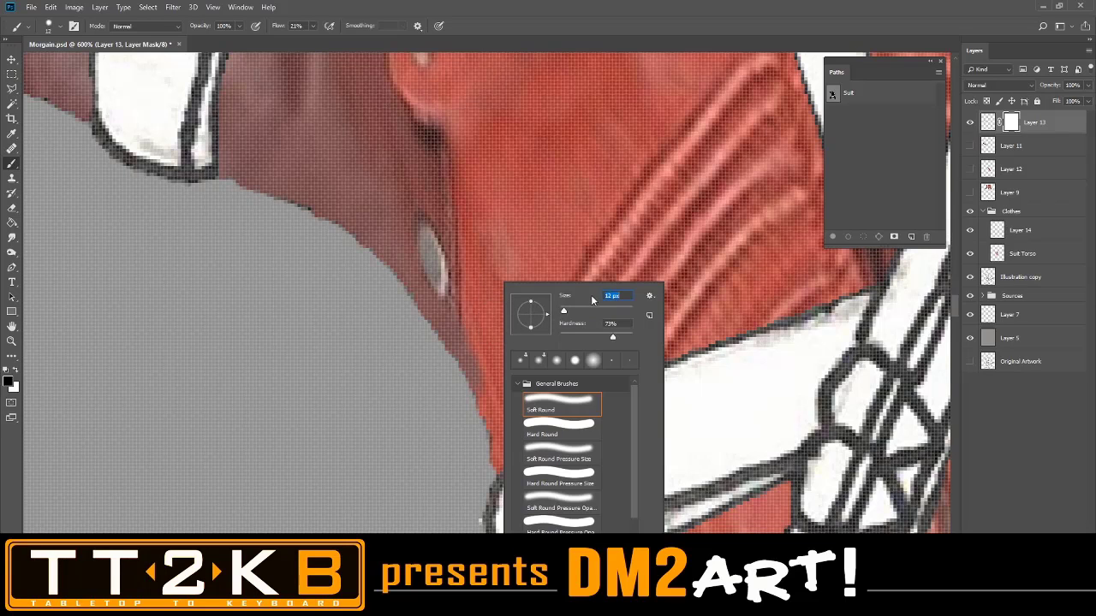
key(Return)
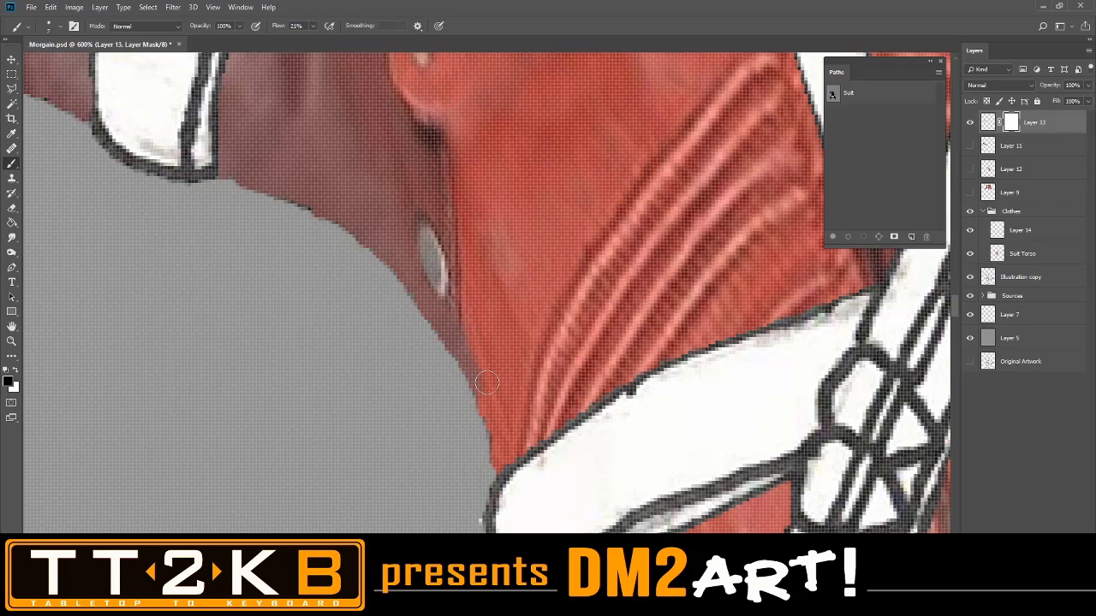
drag(477, 344, 486, 386)
Examine the leather across the torso, the chest belt and the upper arm beneath the shield-shaped shoulder guard
scroll(585, 347, down, 6)
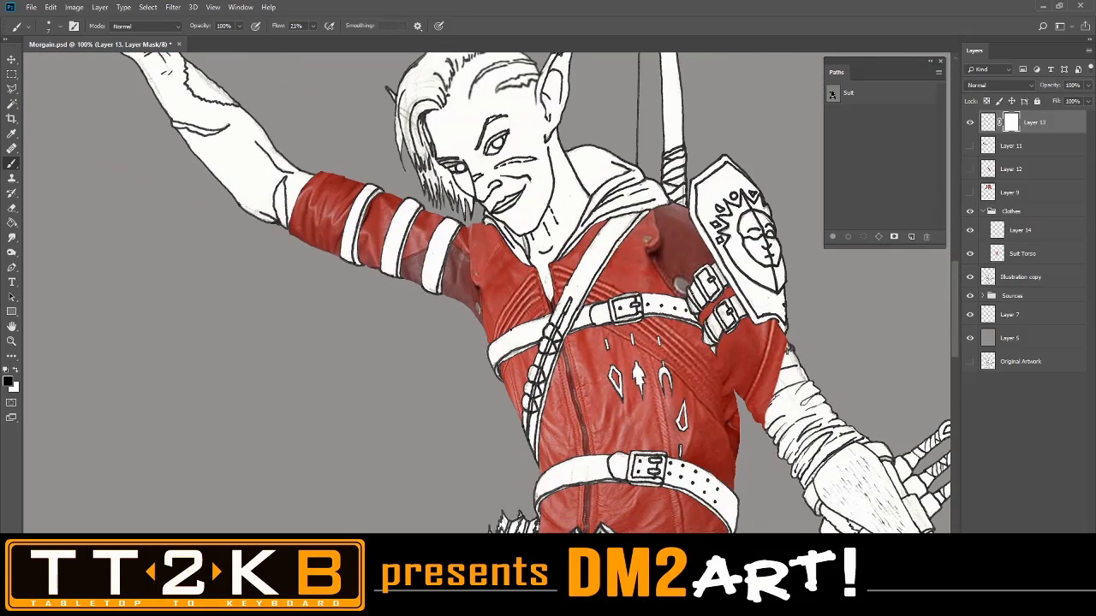
drag(707, 286, 599, 276)
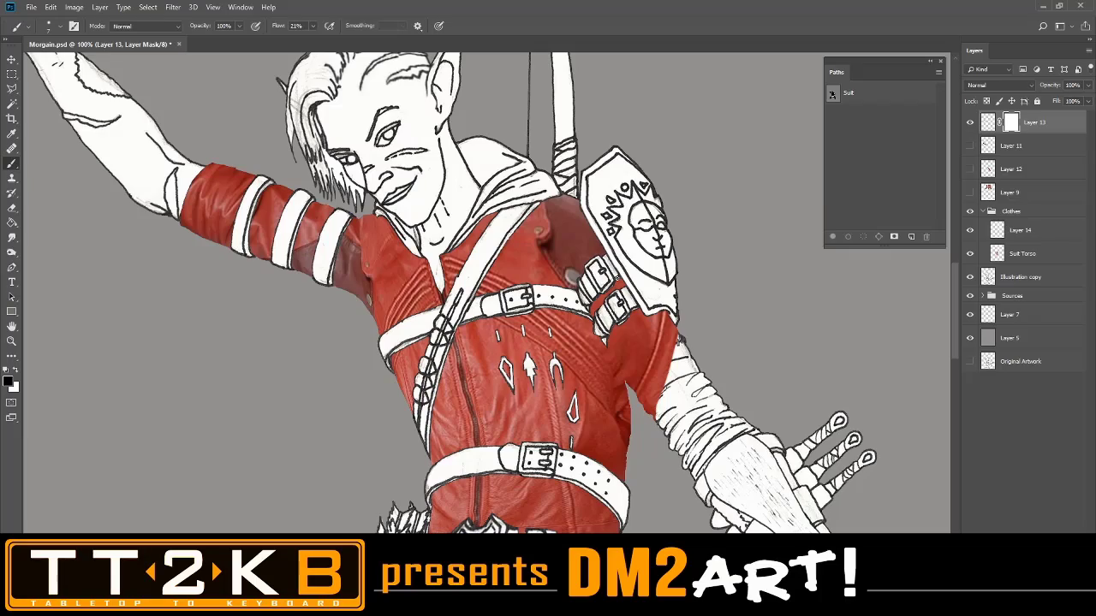
scroll(529, 310, up, 4)
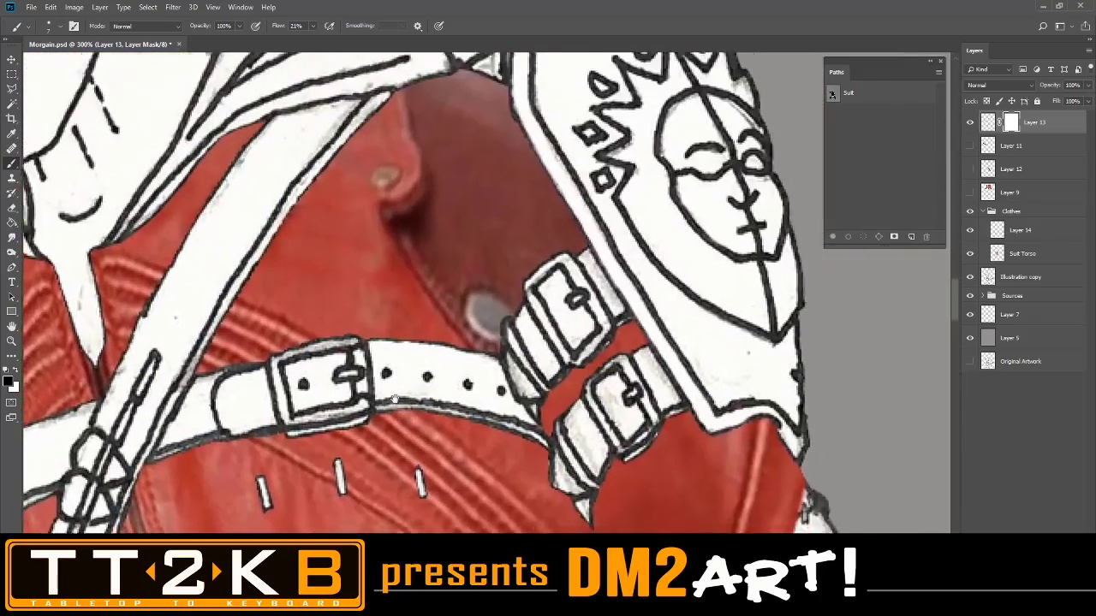
drag(395, 399, 338, 354)
scroll(343, 355, down, 1)
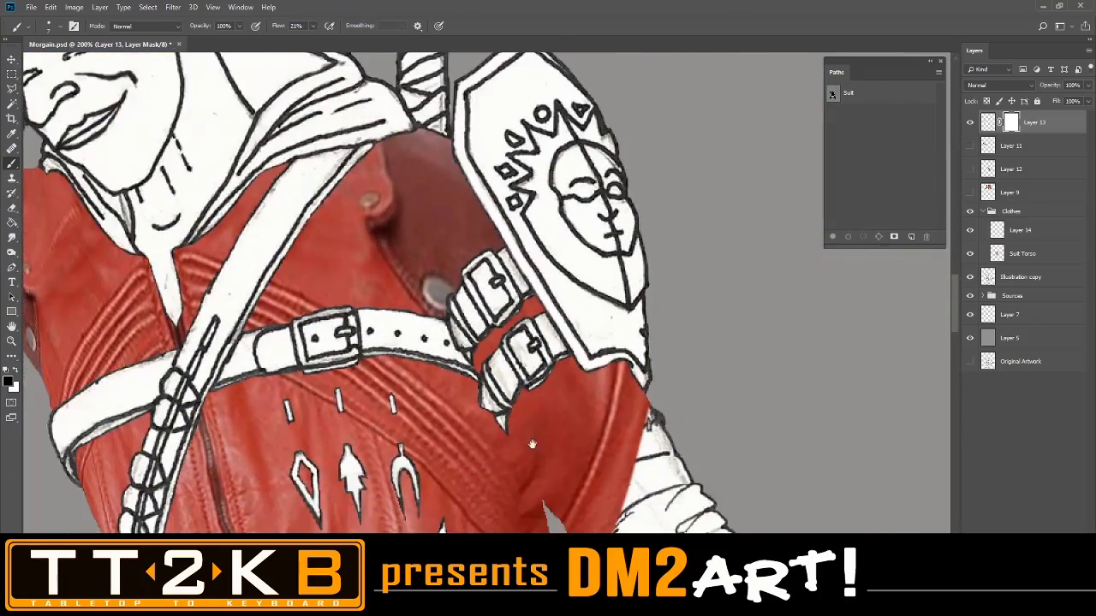
drag(532, 444, 481, 342)
scroll(481, 342, up, 1)
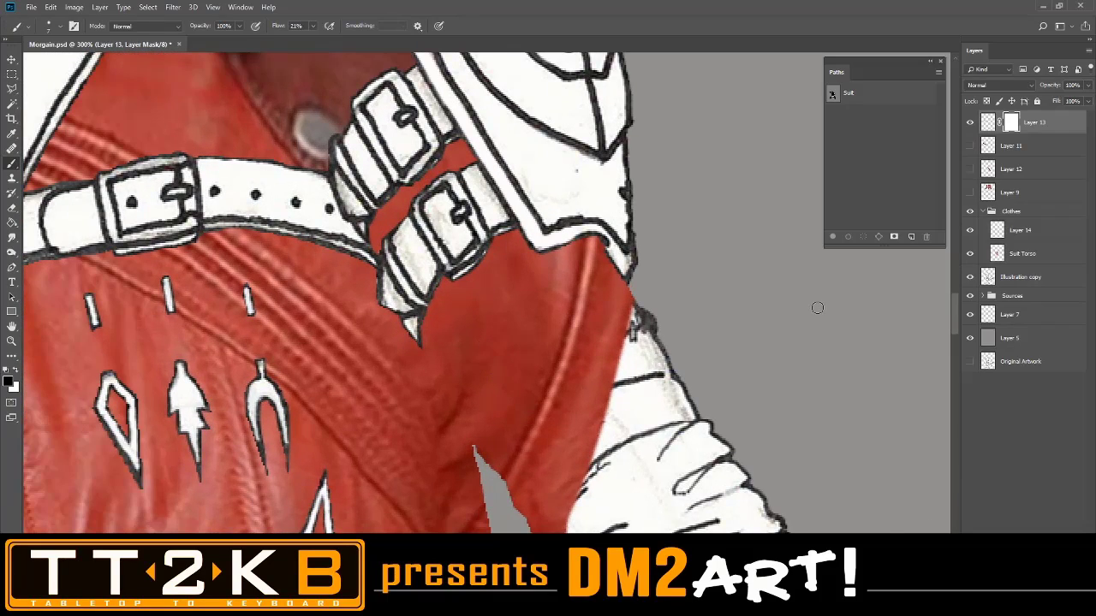
scroll(817, 308, down, 2)
mouse_move(326, 303)
mouse_down()
mouse_move(531, 347)
mouse_move(476, 317)
mouse_up()
scroll(476, 318, up, 2)
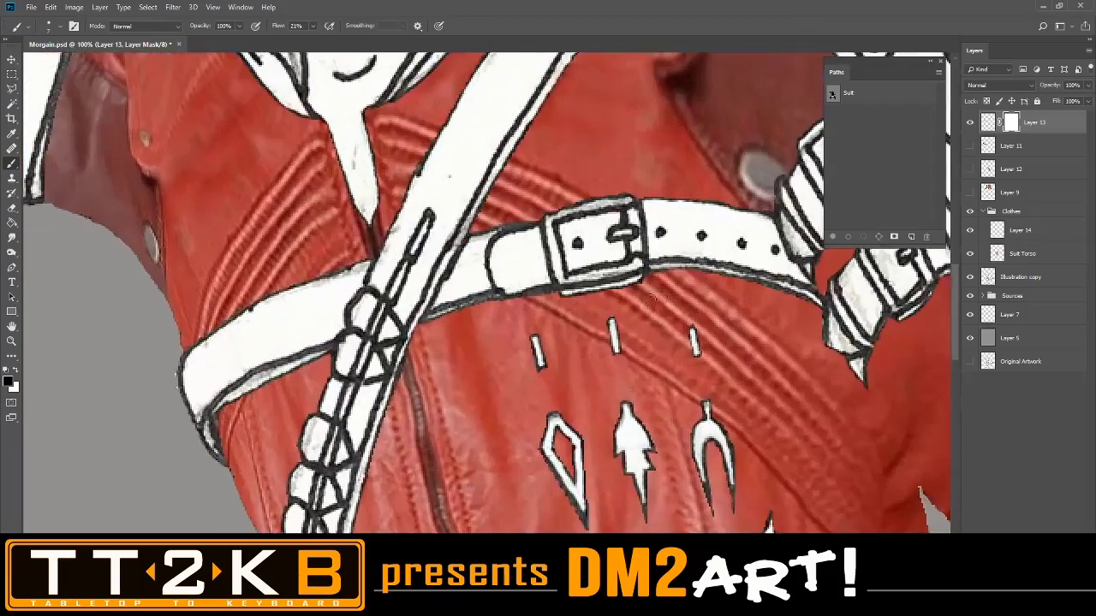
drag(760, 296, 405, 285)
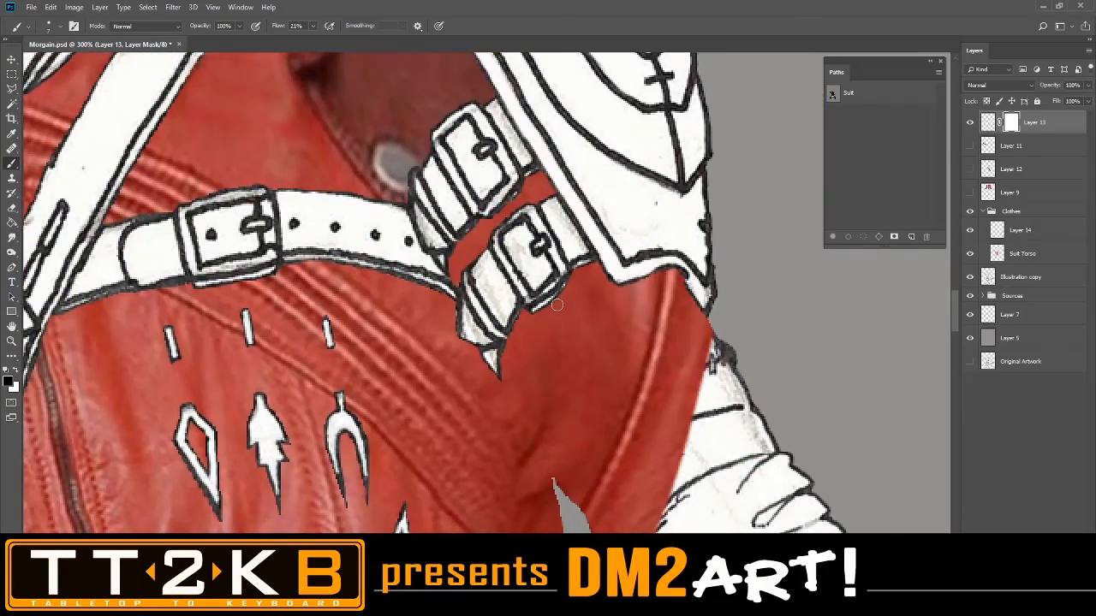
scroll(557, 305, down, 1)
drag(604, 310, 555, 330)
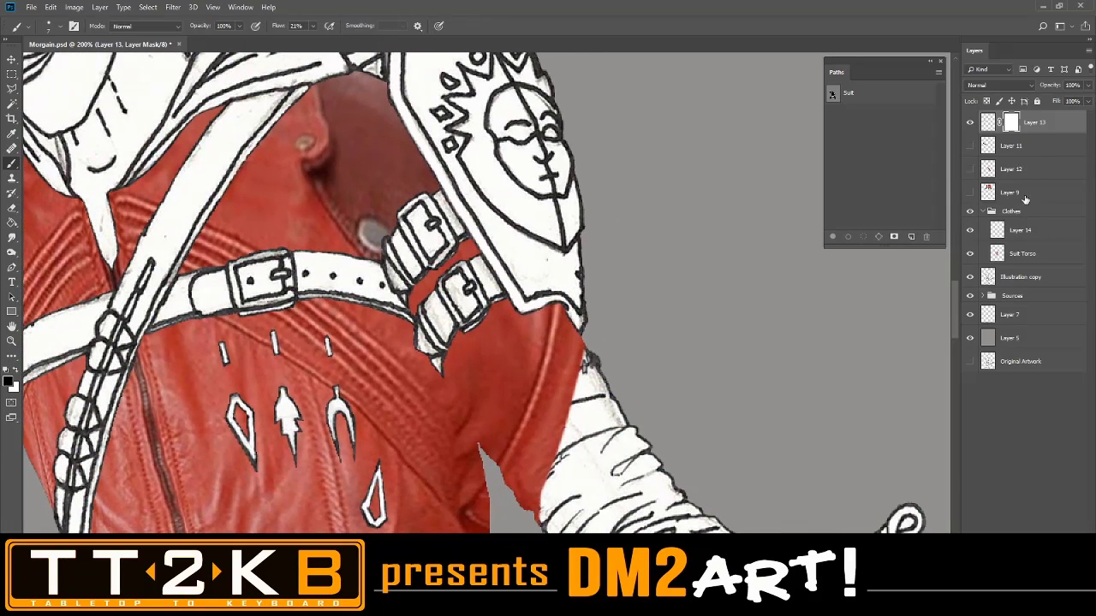
Set the Suit Torso layer's blend mode to Multiply to reveal the line art beneath the leather
click(1031, 249)
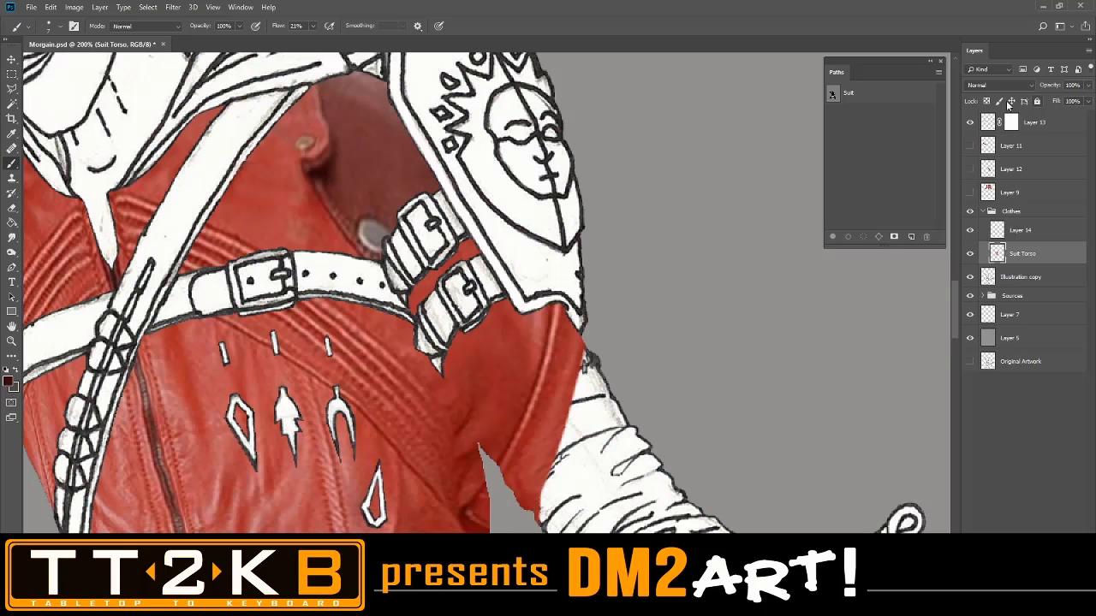
click(998, 85)
click(993, 126)
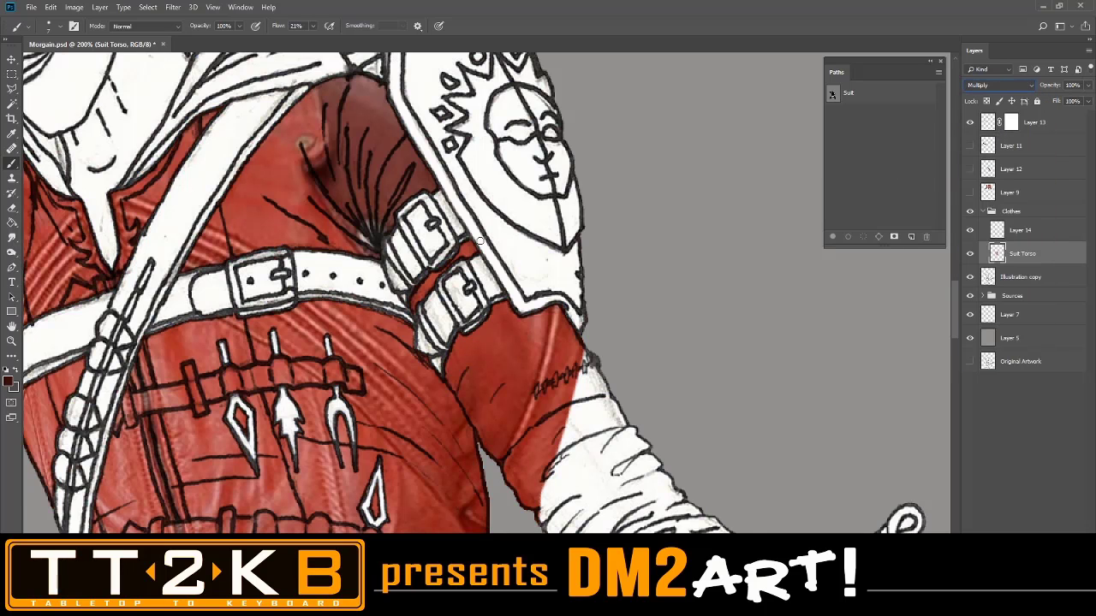
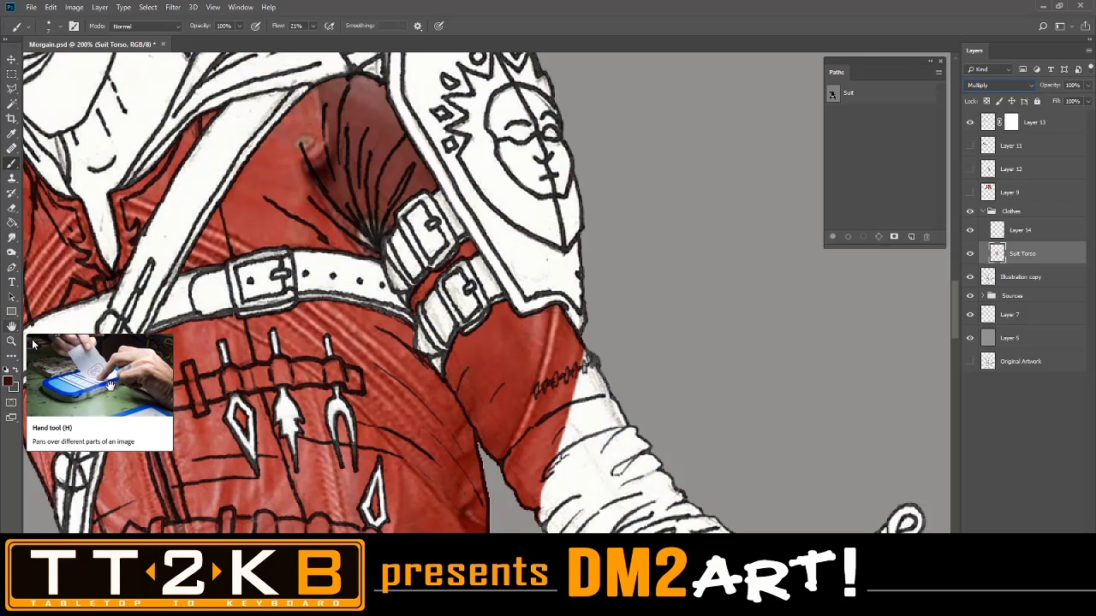
Lasso the lowered arm along the torso's edge with the Polygonal Lasso, delete its red leather from the Suit Torso layer, and deselect
click(11, 89)
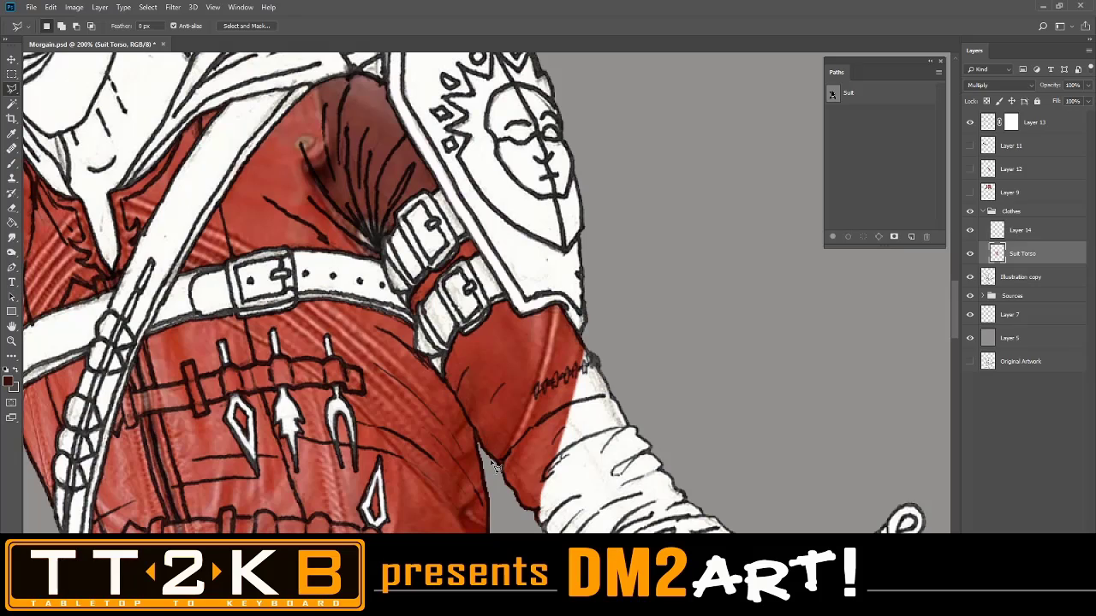
scroll(512, 481, up, 5)
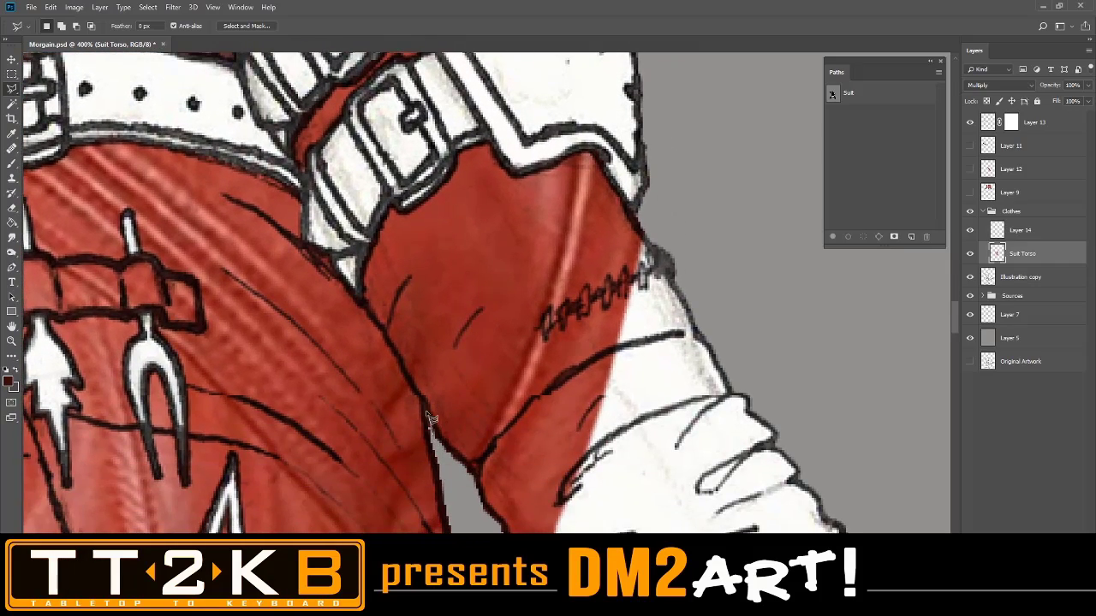
click(427, 410)
click(307, 241)
click(301, 177)
drag(294, 147, 342, 342)
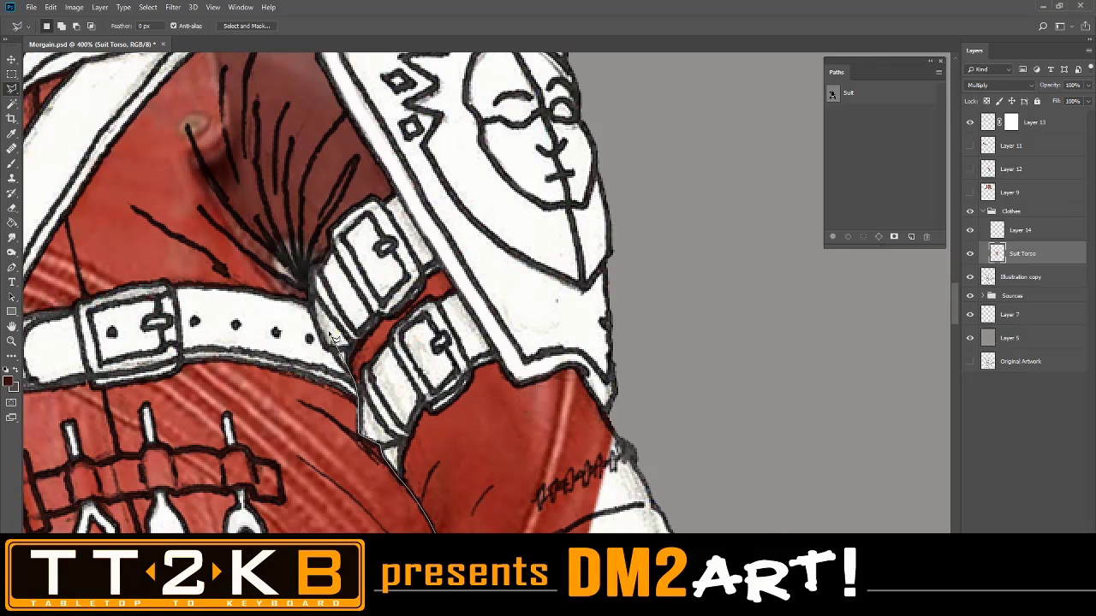
mouse_move(334, 338)
mouse_down()
mouse_move(783, 342)
mouse_move(575, 302)
mouse_move(614, 314)
mouse_move(622, 364)
mouse_move(791, 377)
mouse_move(394, 377)
mouse_move(783, 402)
mouse_move(864, 396)
mouse_move(608, 384)
mouse_move(600, 368)
mouse_up()
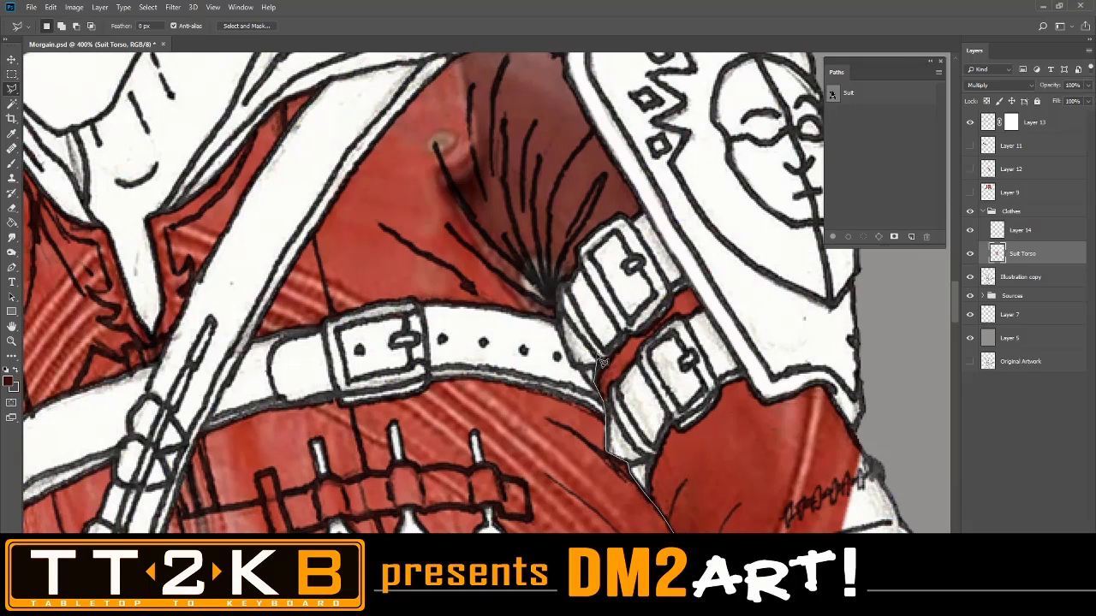
click(577, 359)
click(628, 267)
click(703, 244)
click(897, 373)
click(922, 468)
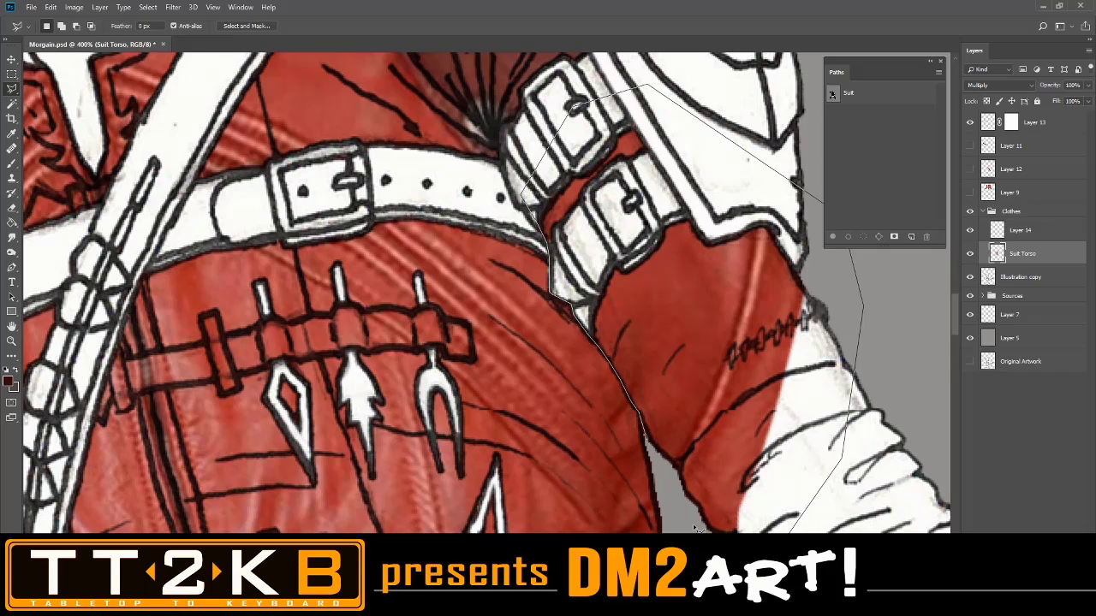
double_click(649, 447)
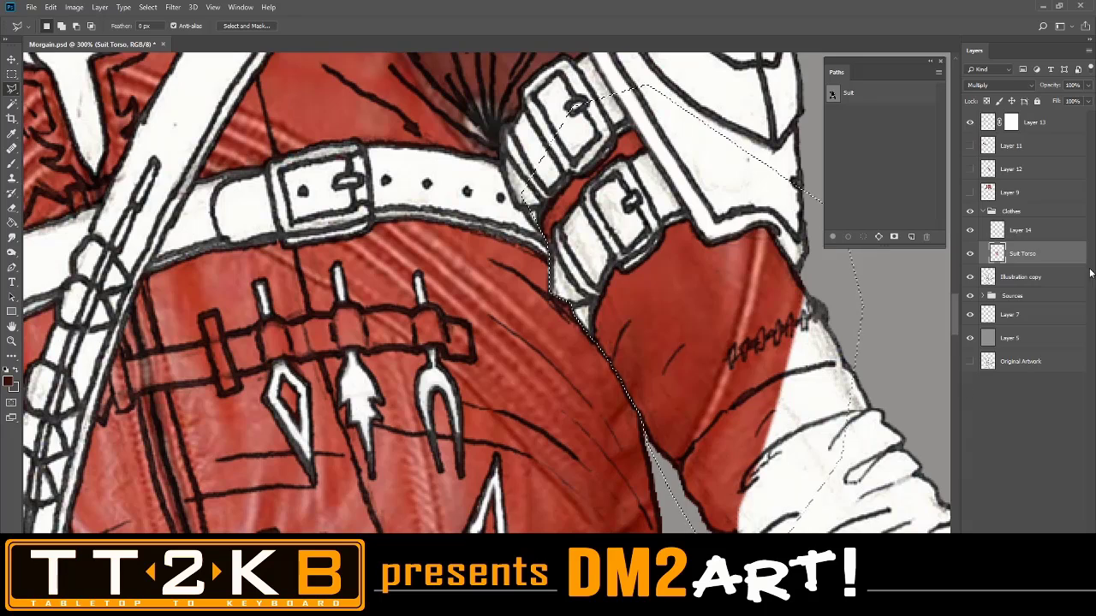
key(Delete)
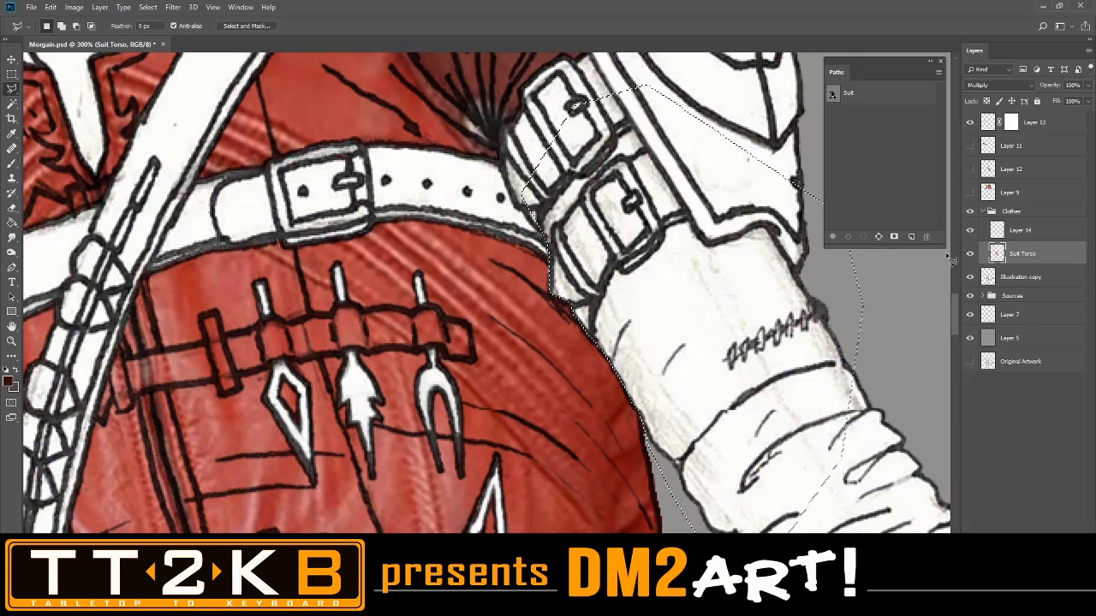
key(ctrl+d)
Show Layer 12's red leather sleeve and shift it outward from the torso, toward the lowered arm's outer side
drag(646, 254, 927, 479)
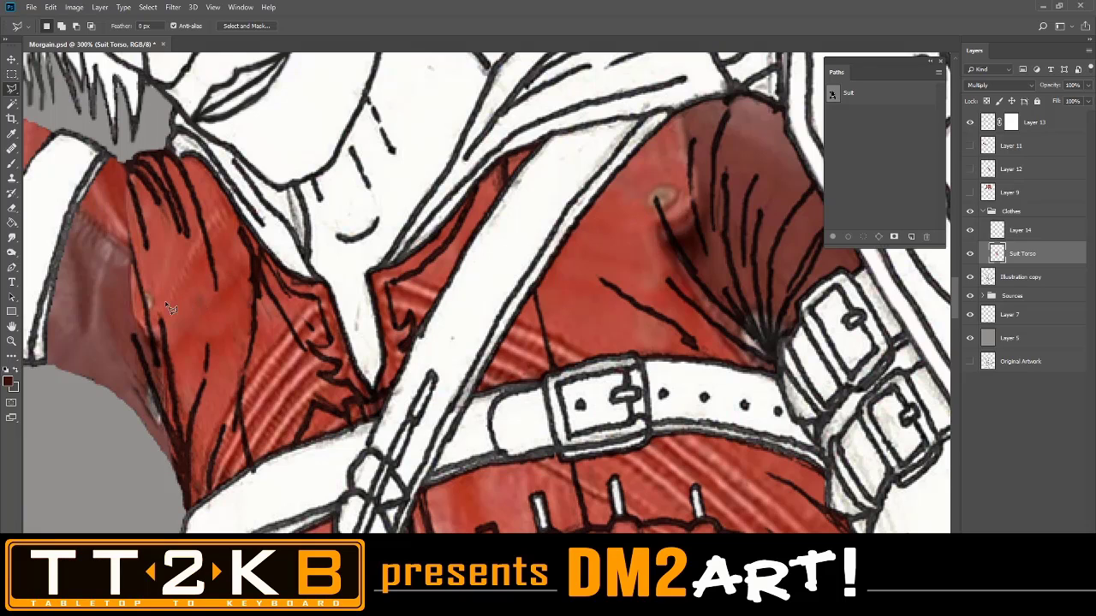
click(1037, 125)
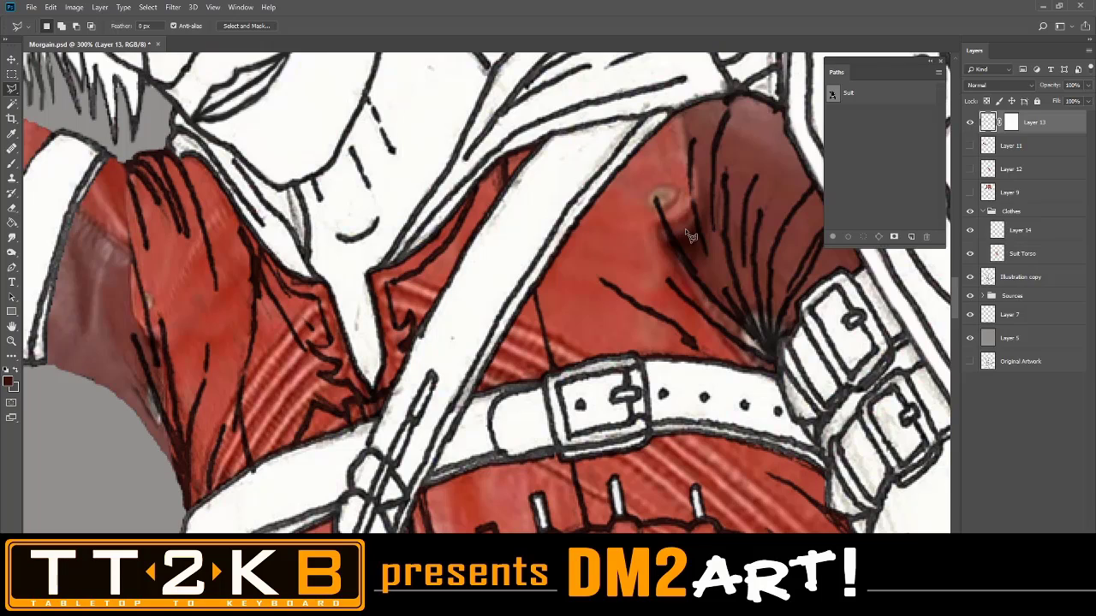
drag(754, 321, 535, 322)
scroll(534, 322, down, 5)
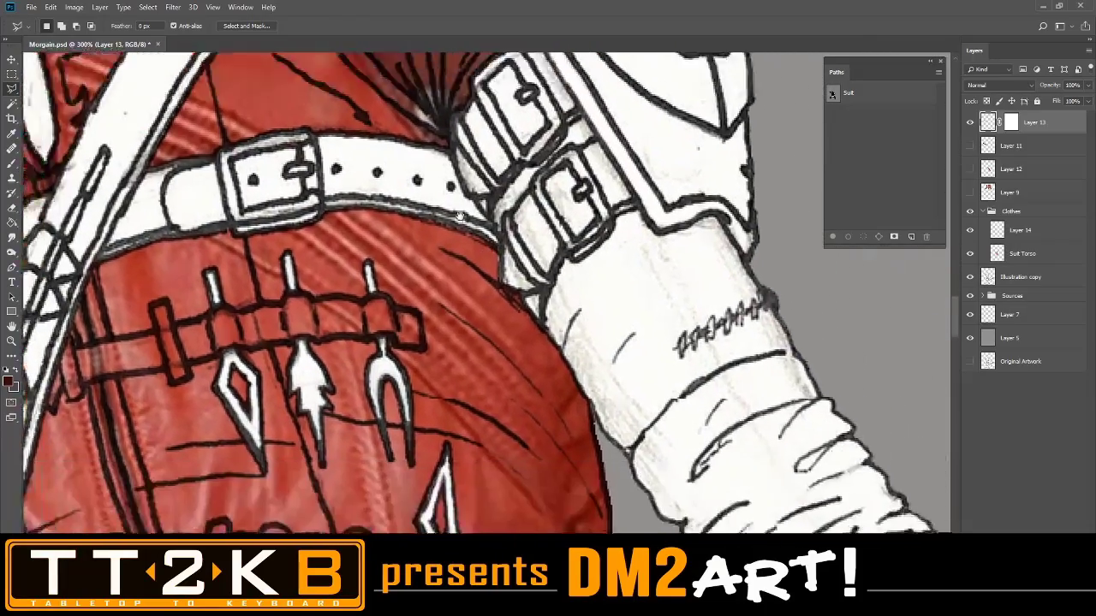
scroll(651, 236, down, 4)
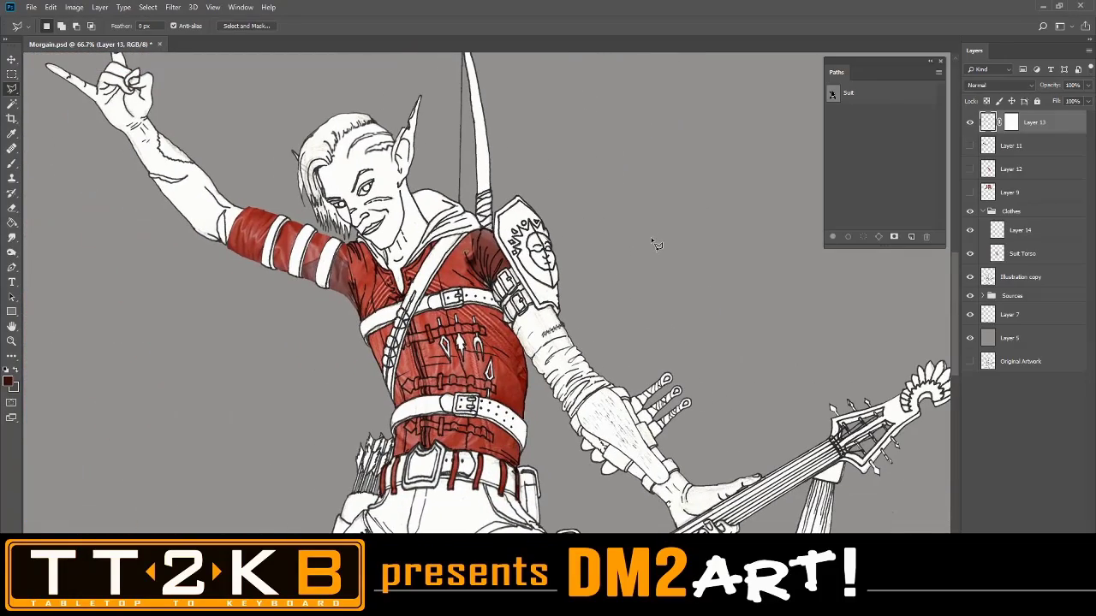
scroll(648, 241, up, 1)
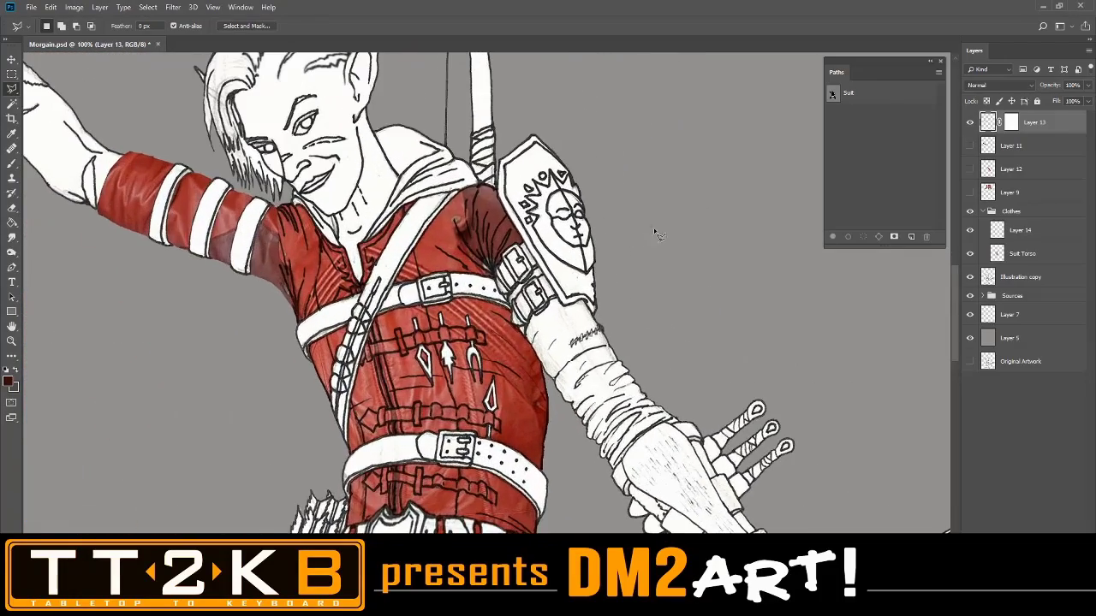
click(970, 147)
click(970, 147)
click(969, 170)
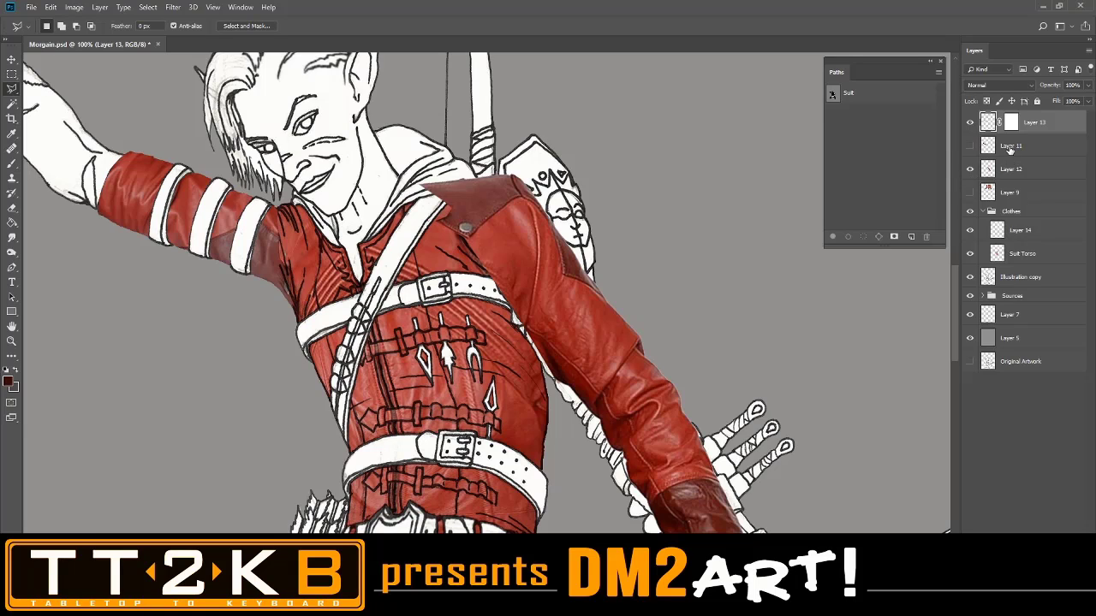
click(12, 59)
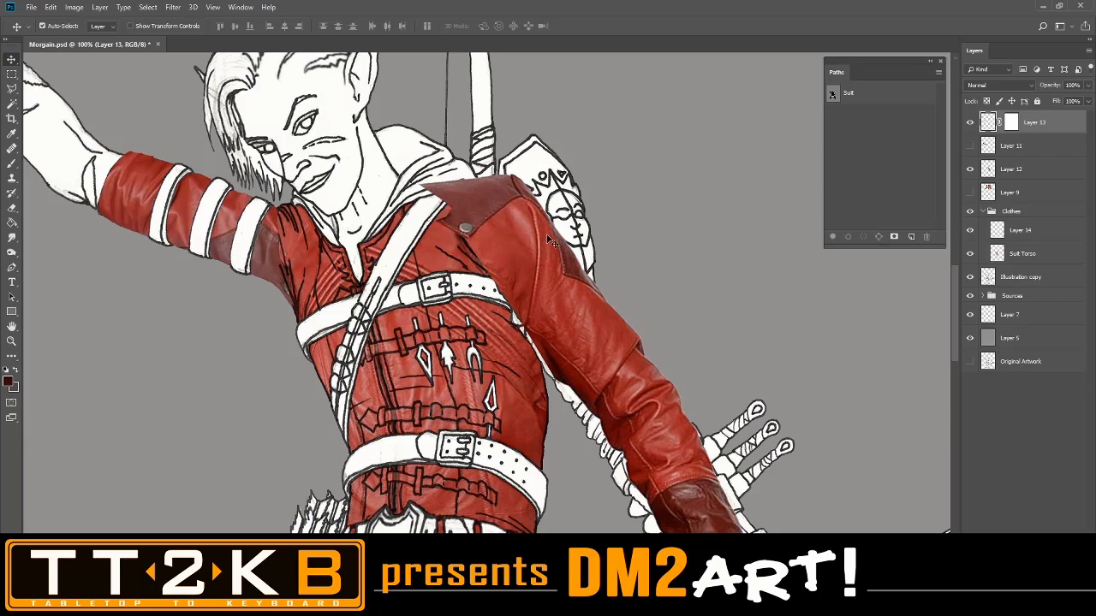
drag(529, 246, 575, 252)
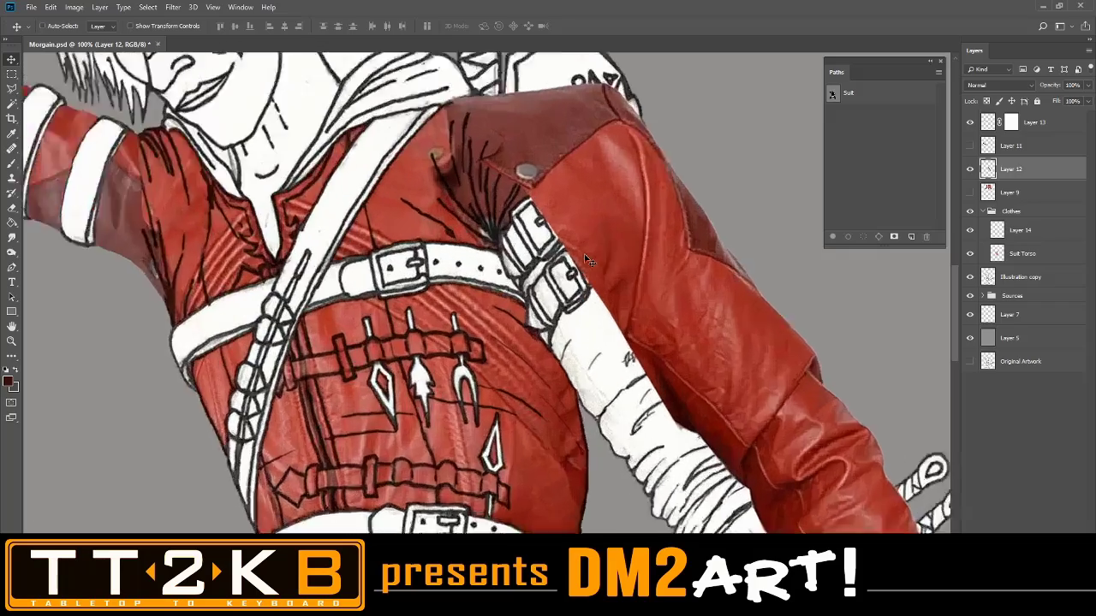
Clone dark leather over the metal button on Layer 12's shoulder patch, using the Clone Stamp at a lowered flow
scroll(588, 261, up, 3)
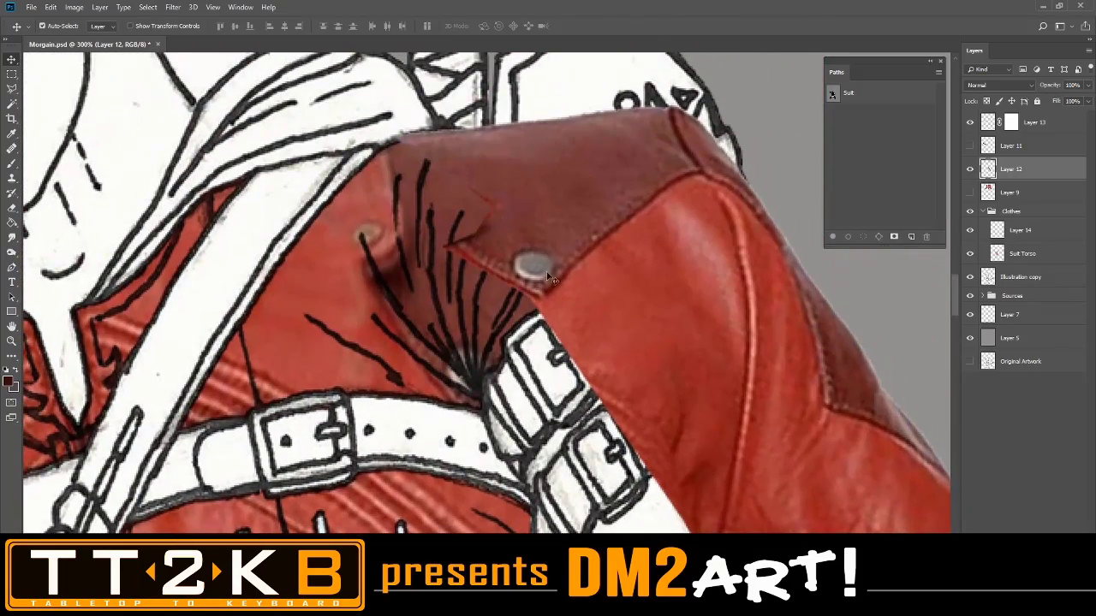
click(11, 178)
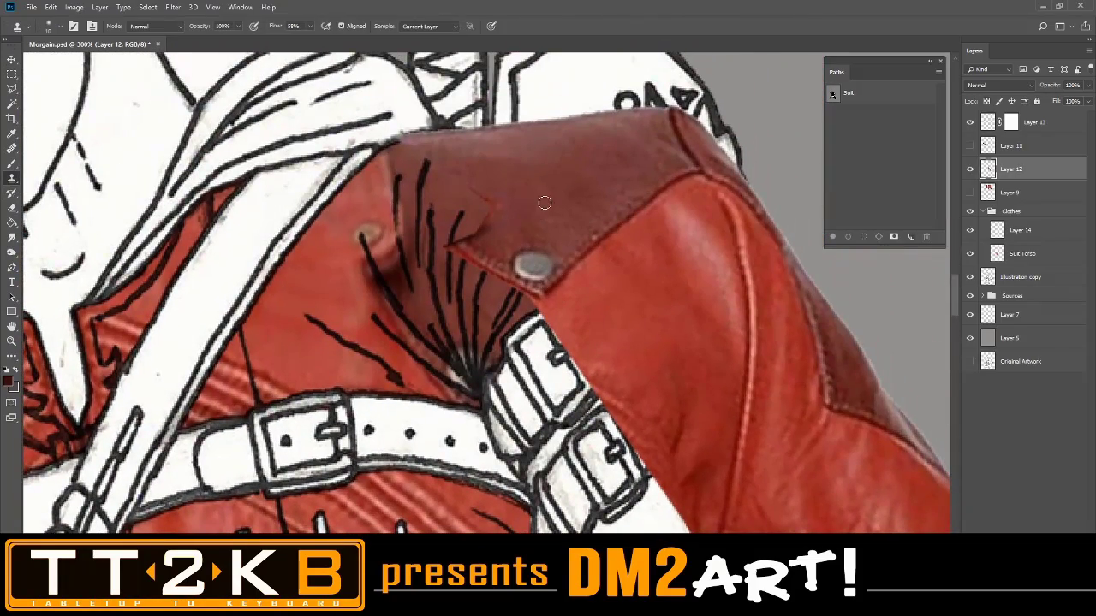
right_click(523, 197)
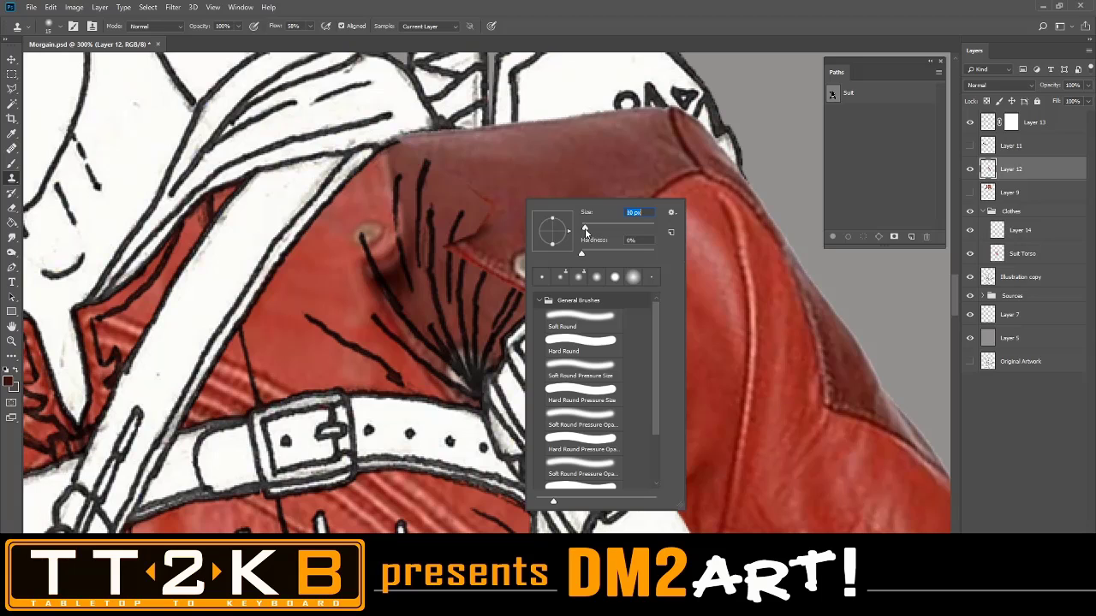
click(510, 179)
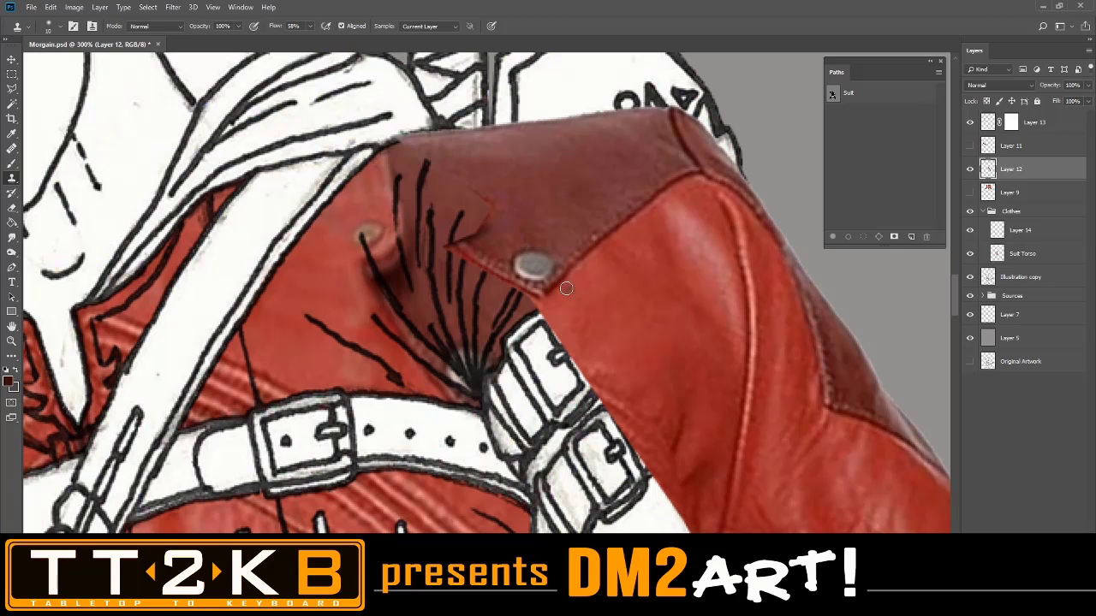
drag(300, 34, 292, 34)
click(537, 204)
mouse_move(520, 247)
mouse_down()
mouse_move(544, 249)
mouse_move(538, 275)
mouse_move(512, 260)
mouse_move(537, 281)
mouse_move(549, 245)
mouse_move(529, 240)
mouse_move(514, 248)
mouse_move(522, 267)
mouse_move(506, 262)
mouse_move(539, 283)
mouse_move(521, 274)
mouse_move(557, 251)
mouse_up()
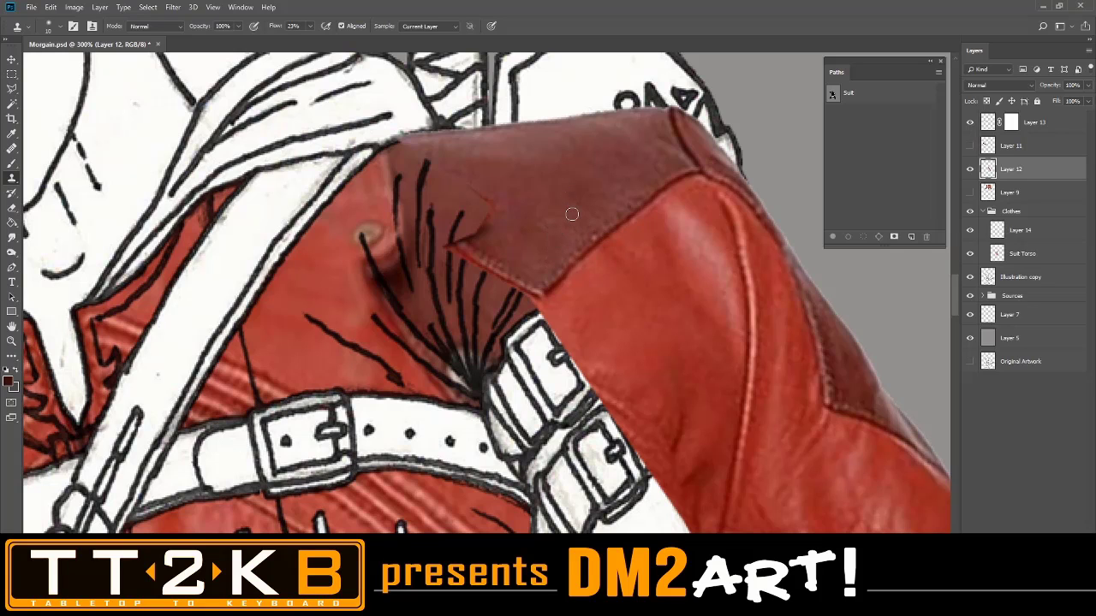
Move Layer 12's leather sleeve over the lowered arm and set the layer's opacity to 63%
key(ctrl+minus)
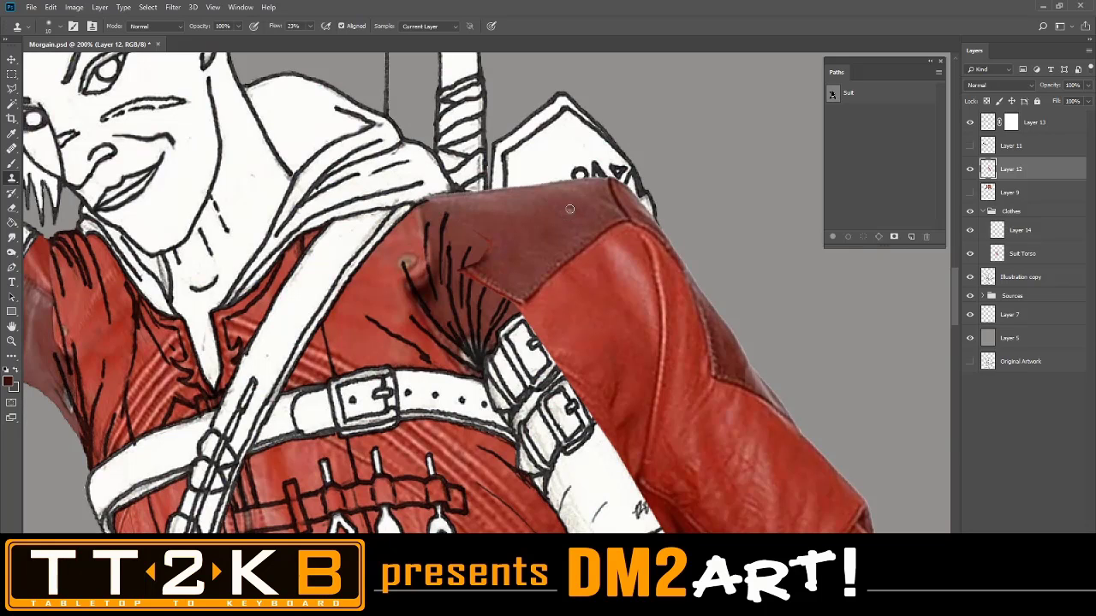
key(ctrl+minus)
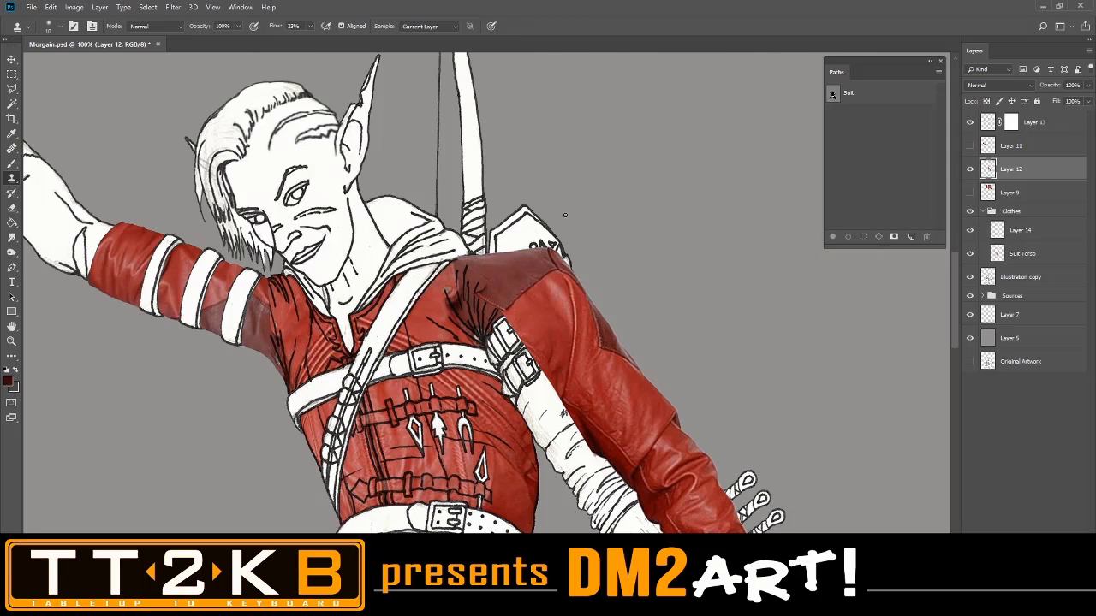
click(12, 58)
drag(635, 318, 657, 317)
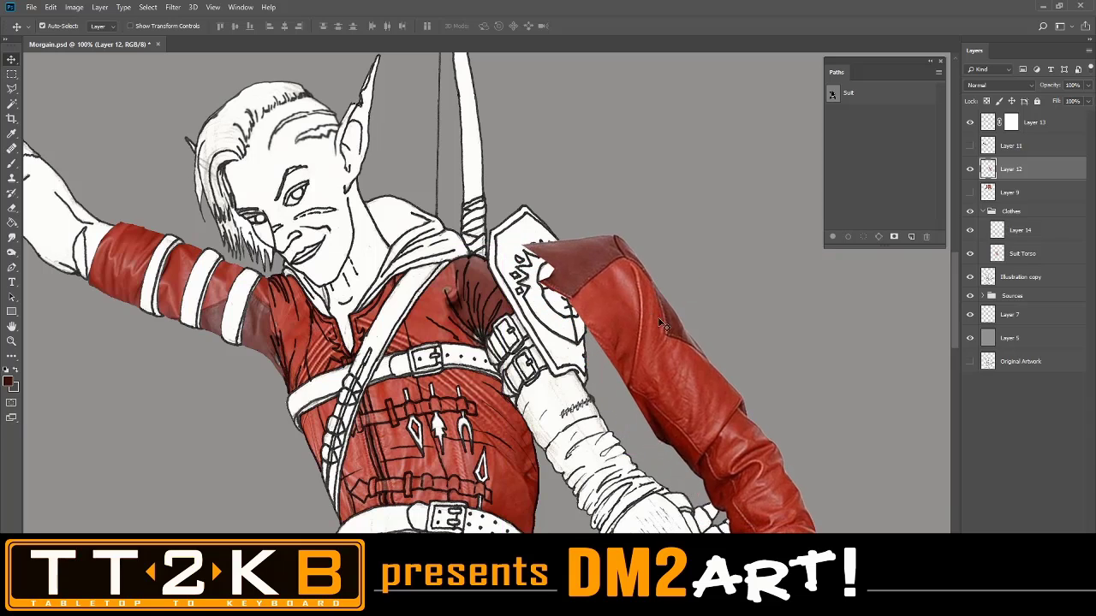
scroll(707, 333, down, 4)
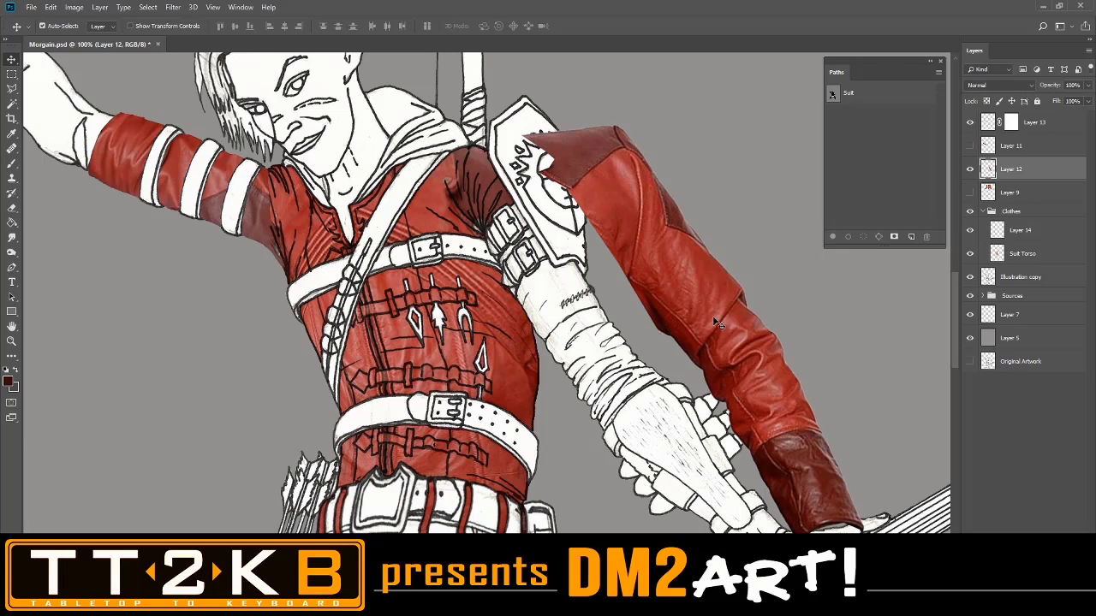
drag(717, 322, 626, 388)
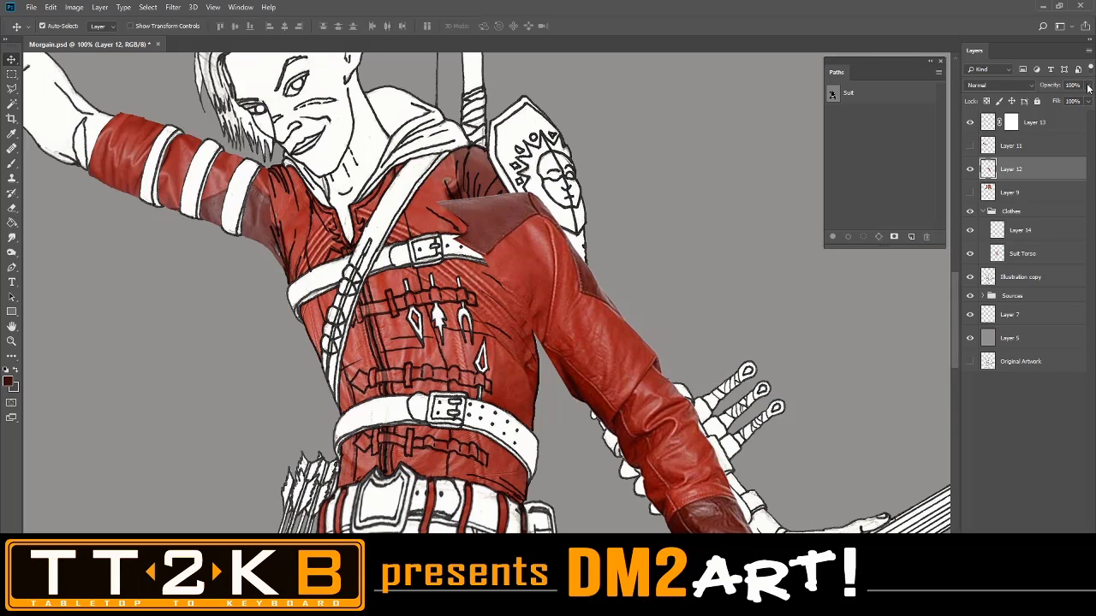
click(1089, 88)
click(1064, 105)
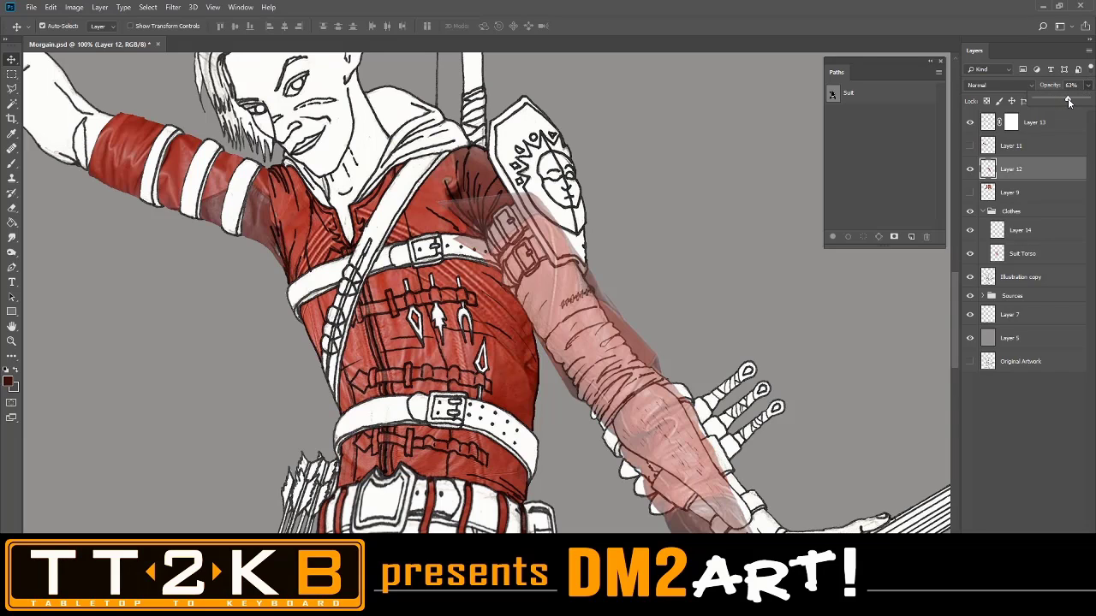
click(900, 317)
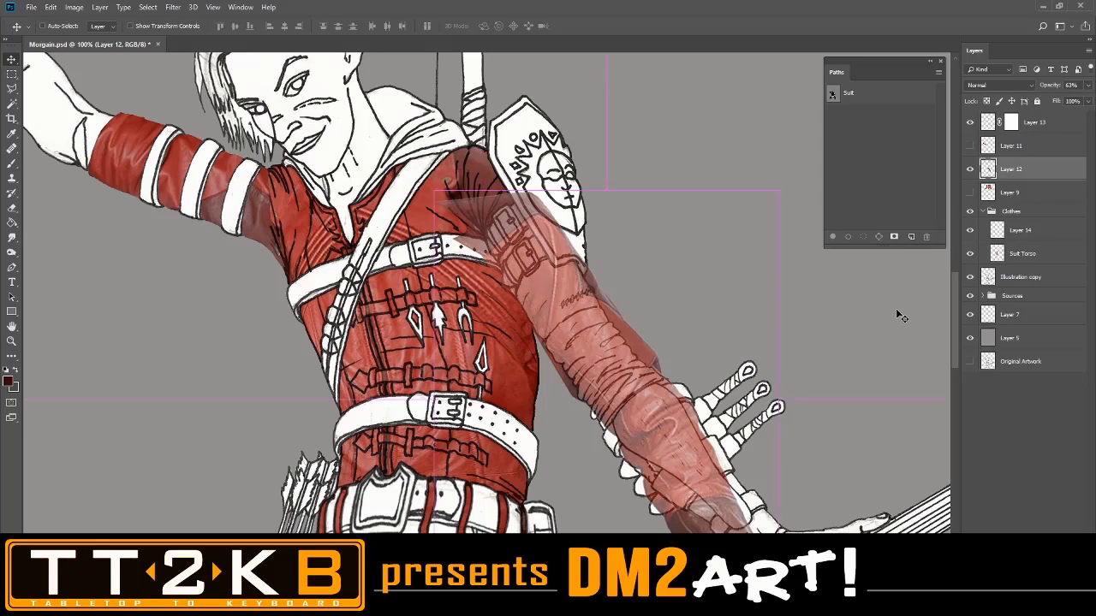
Examine how the translucent leather sleeve lines up with the lowered arm's line art from the shoulder to the wrist
scroll(880, 349, up, 5)
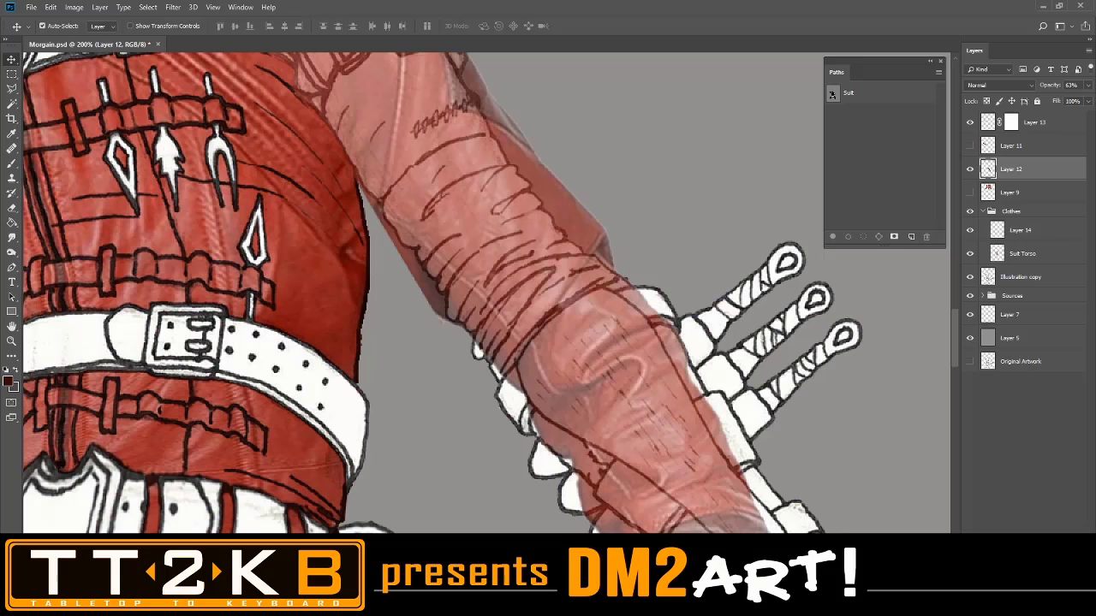
scroll(471, 296, down, 2)
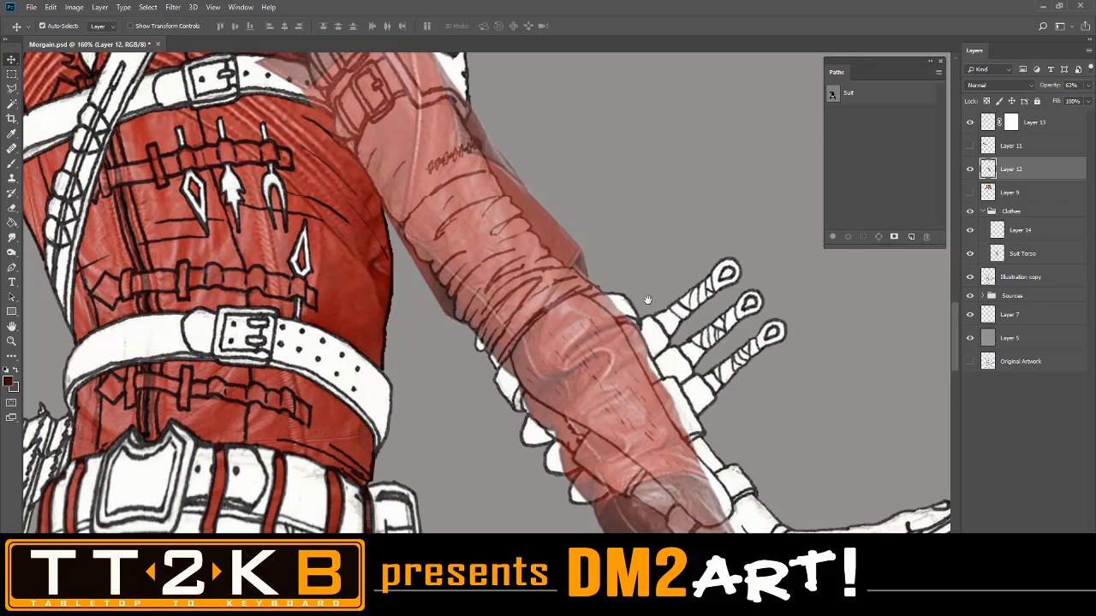
drag(643, 298, 584, 338)
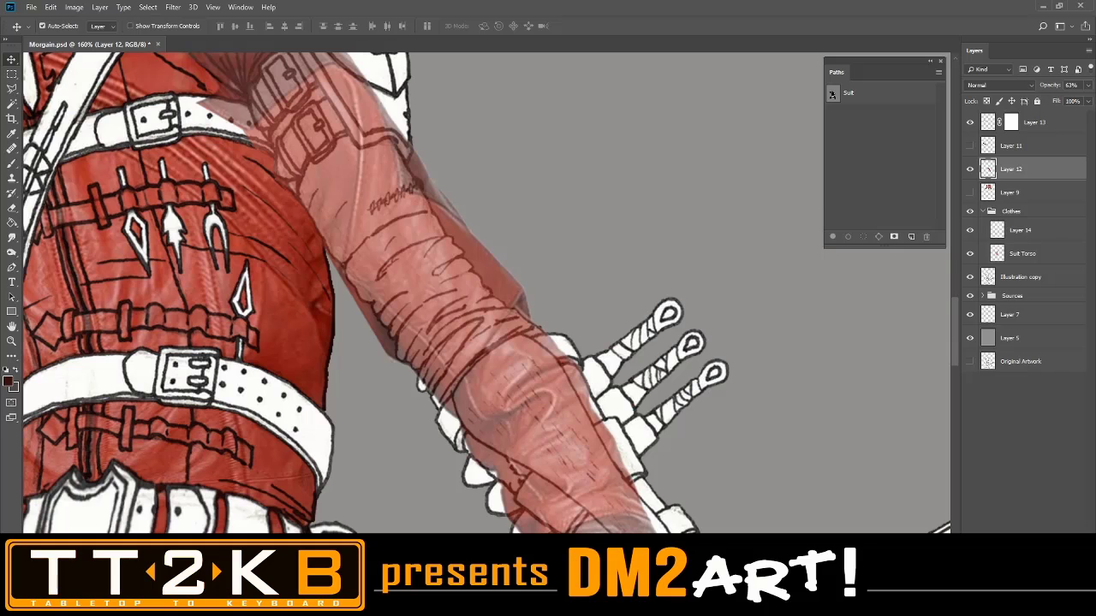
scroll(469, 312, down, 1)
drag(589, 271, 634, 311)
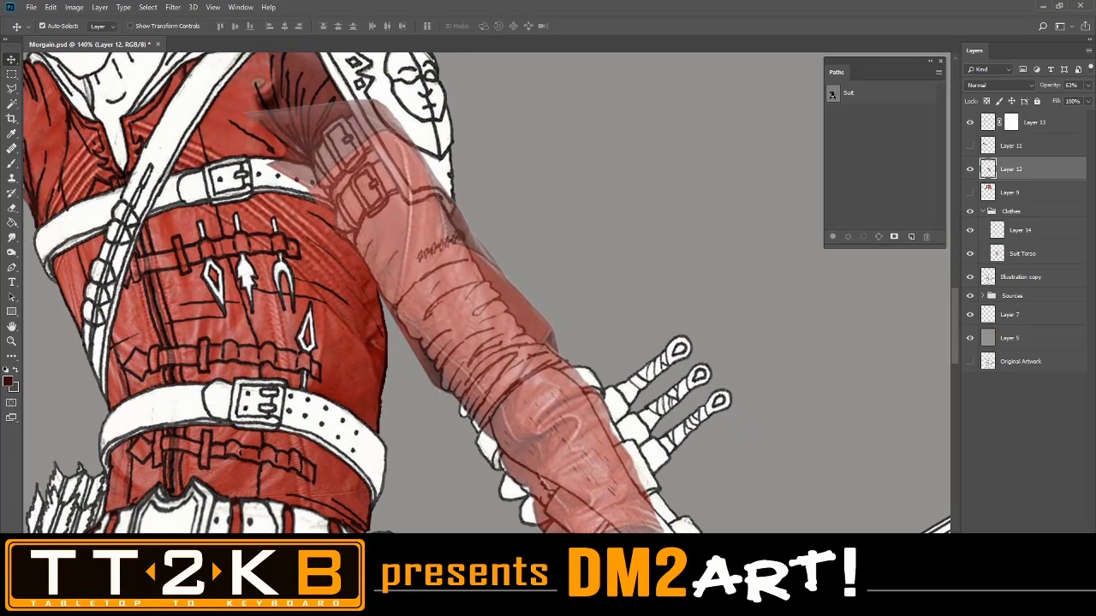
scroll(488, 505, down, 1)
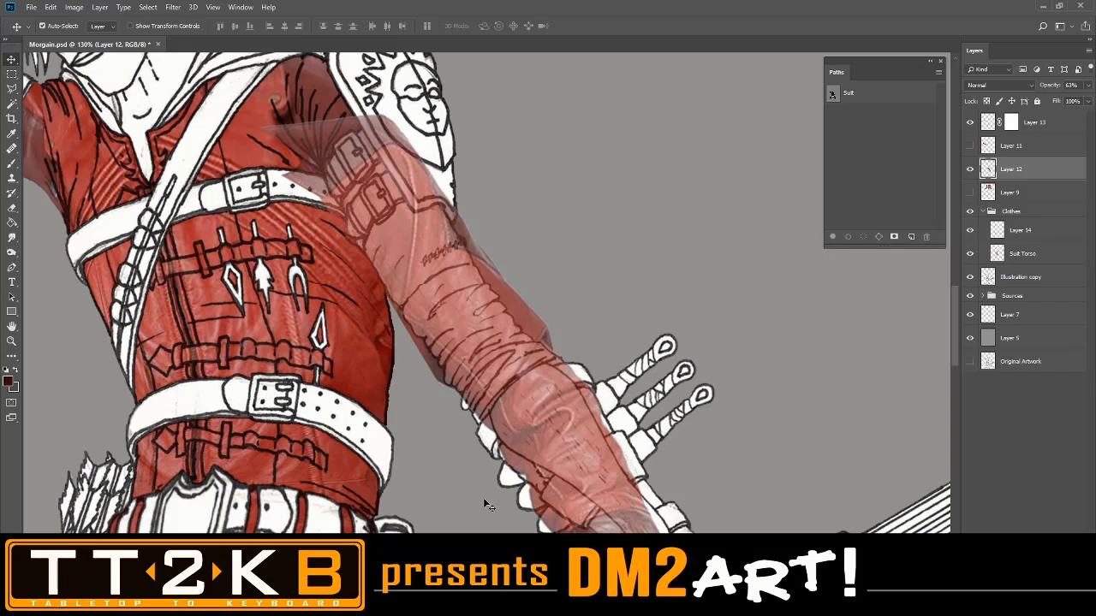
scroll(680, 409, down, 1)
drag(676, 402, 630, 368)
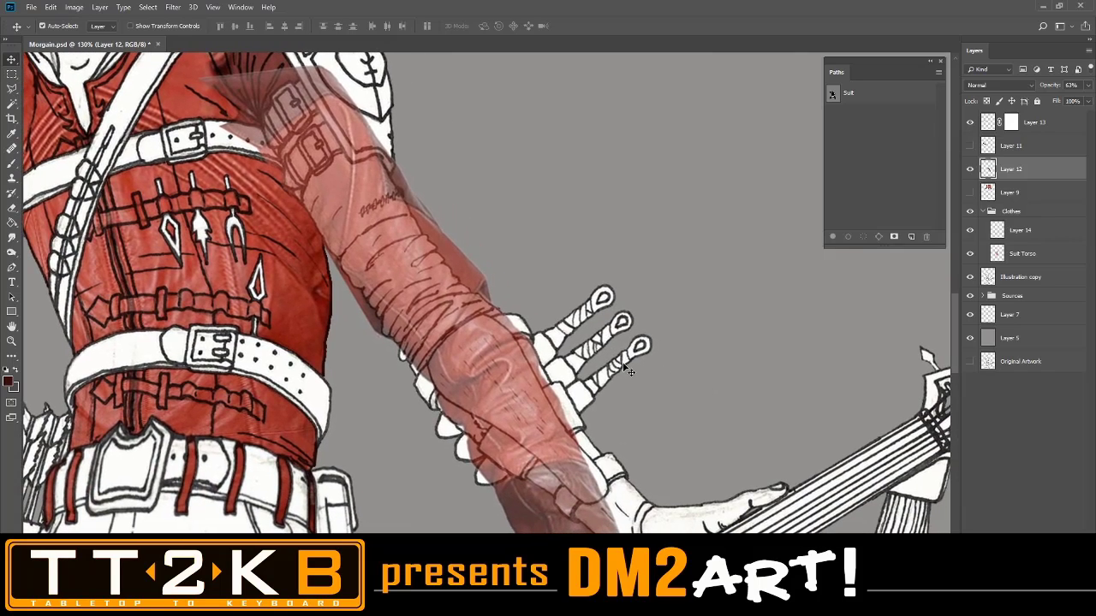
Start warping Layer 12's leather sleeve with Free Transform, bending its middle section to follow the lowered arm around the elbow
key(ctrl+t)
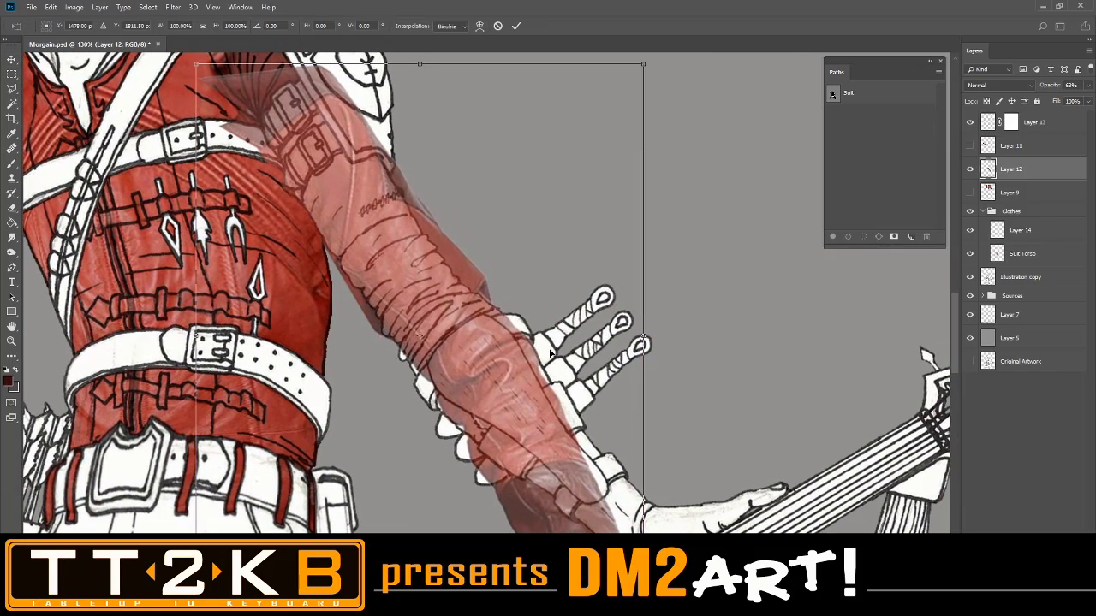
right_click(464, 315)
click(512, 386)
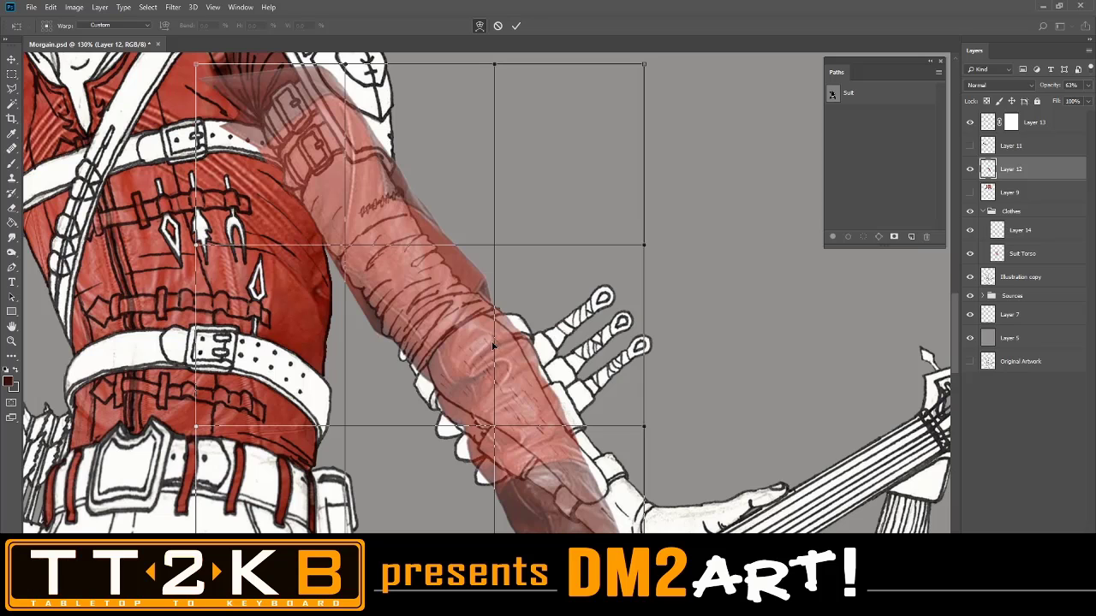
drag(493, 339, 487, 355)
mouse_move(572, 306)
mouse_down()
mouse_move(593, 304)
mouse_move(585, 294)
mouse_move(577, 310)
mouse_up()
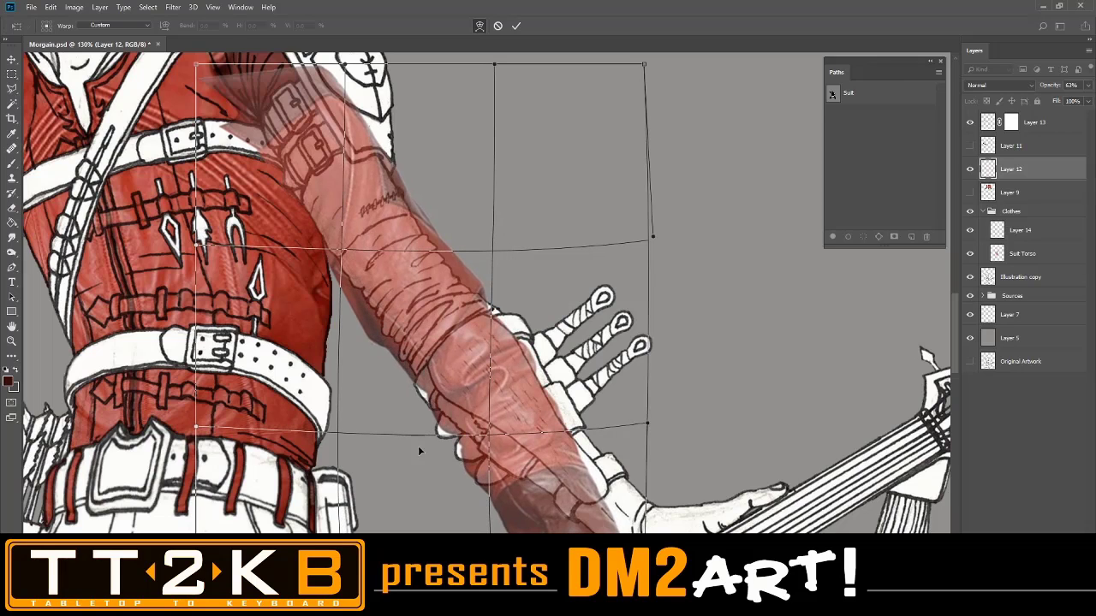
Warp the sleeve's lower end up the forearm so the dark cuff stops just above the wrist
scroll(627, 437, down, 2)
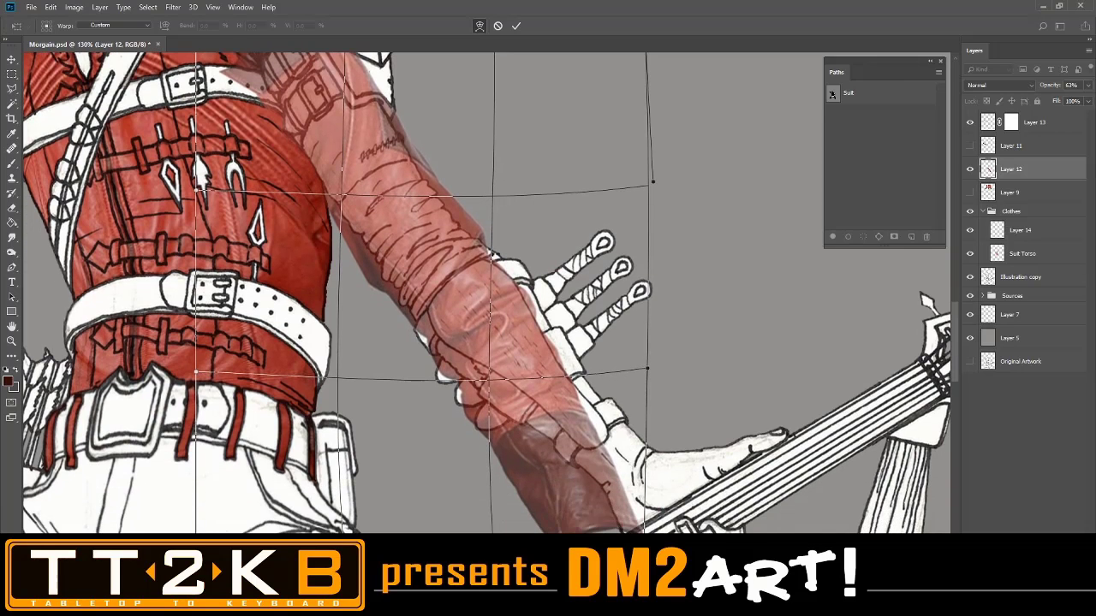
drag(619, 530, 436, 257)
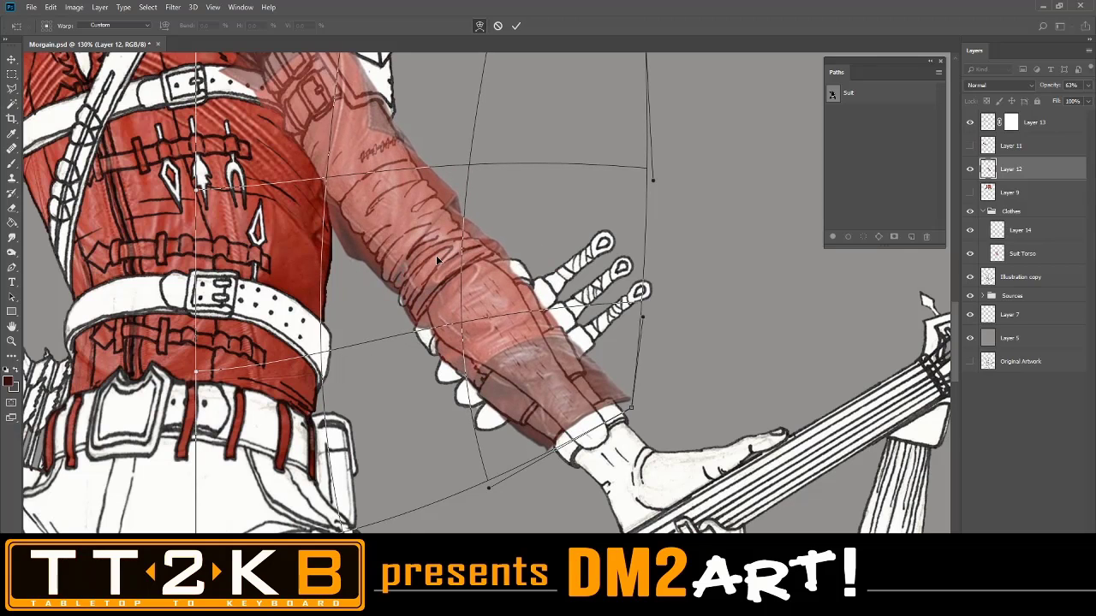
drag(523, 370, 502, 344)
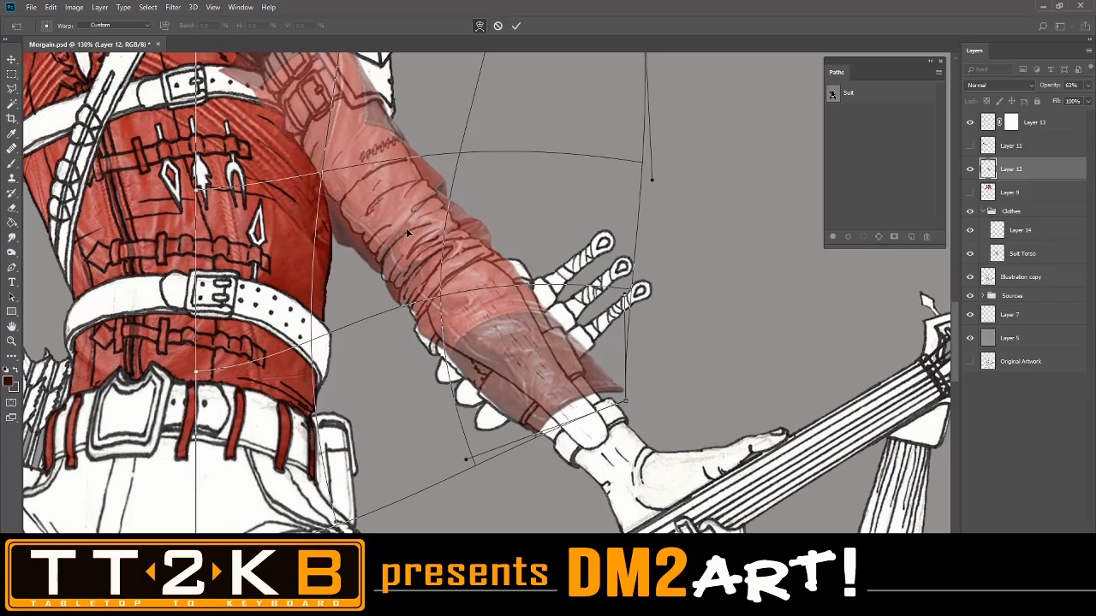
Refine the warp around the elbow and forearm, aligning the sleeve's folds and dark cuff with the arm's outlines
drag(405, 228, 419, 244)
drag(528, 387, 519, 377)
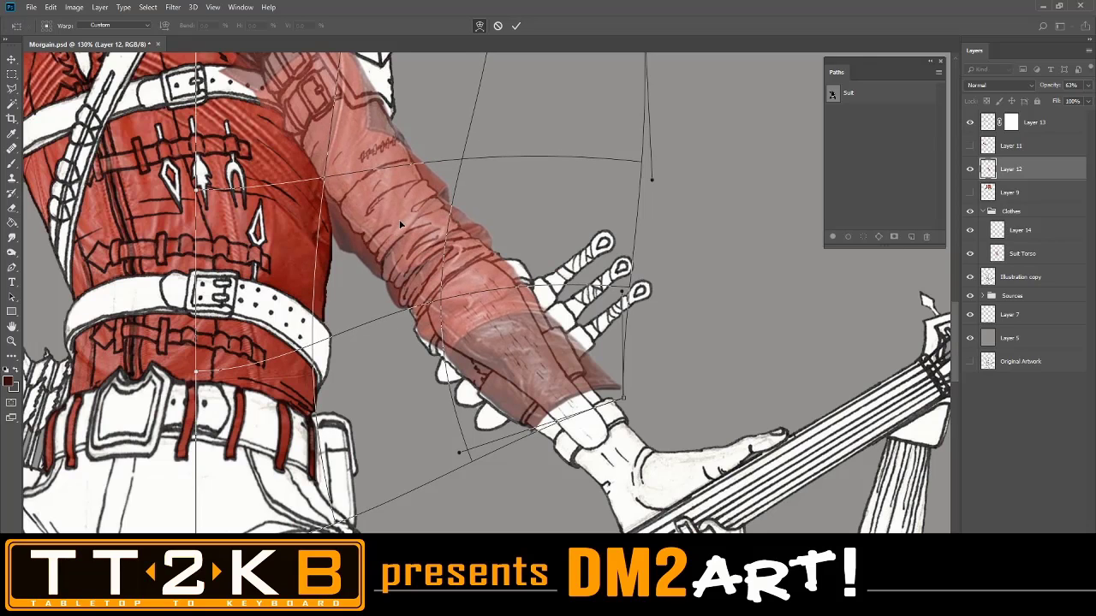
drag(490, 326, 488, 322)
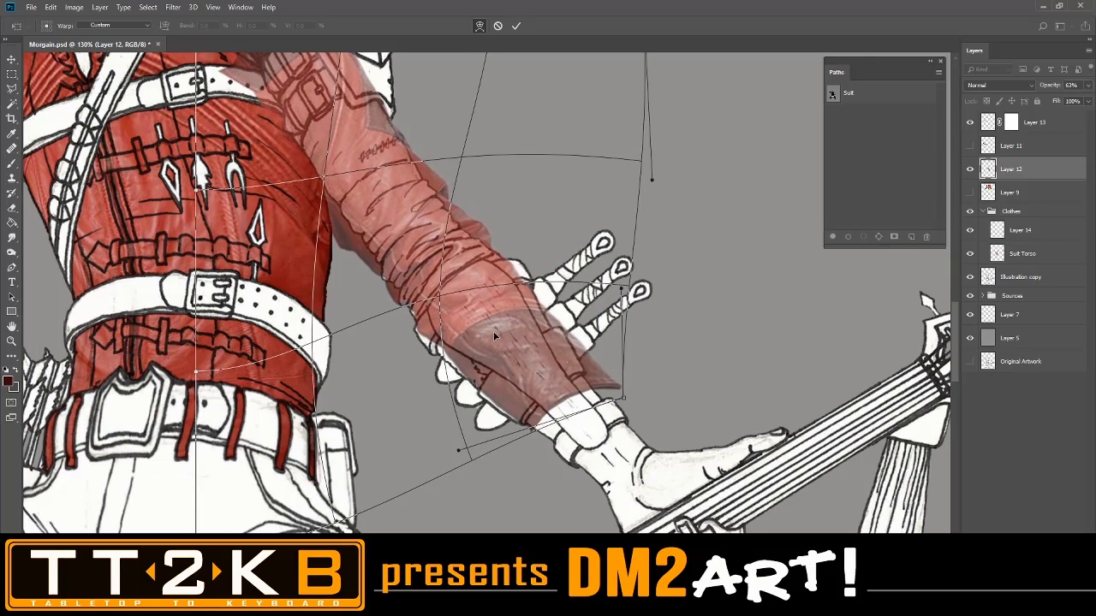
drag(384, 367, 378, 373)
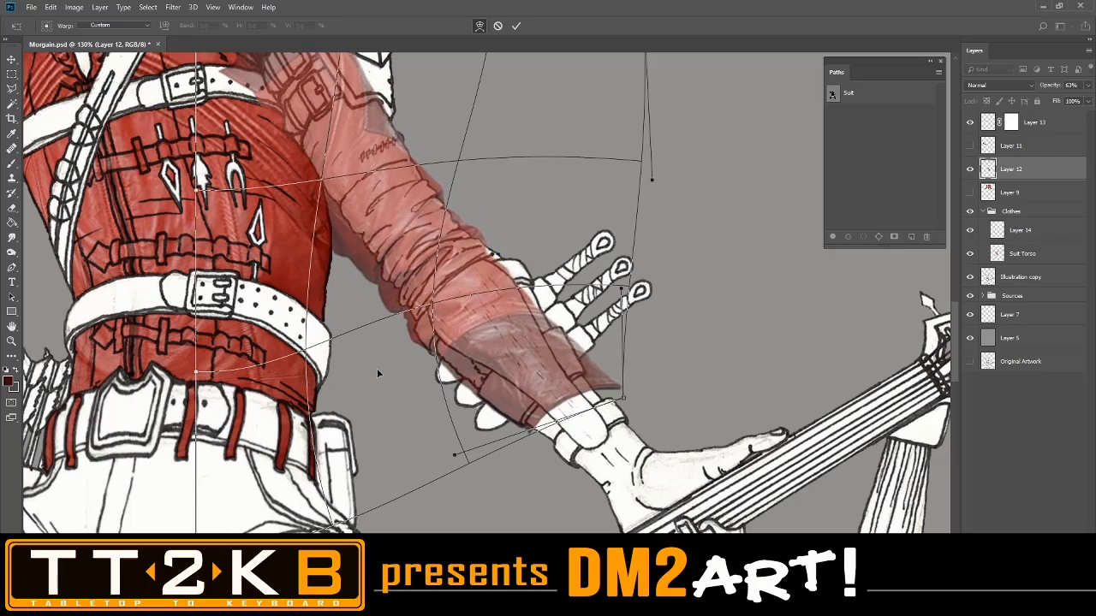
drag(560, 208, 591, 203)
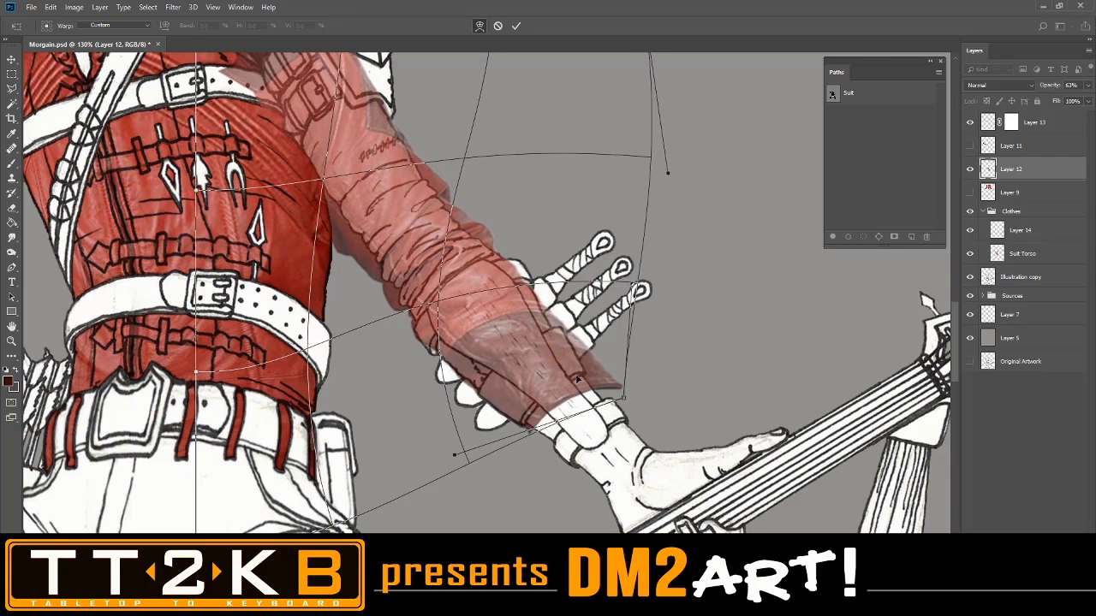
drag(579, 380, 512, 368)
mouse_move(438, 267)
mouse_down()
mouse_move(440, 251)
mouse_move(442, 274)
mouse_up()
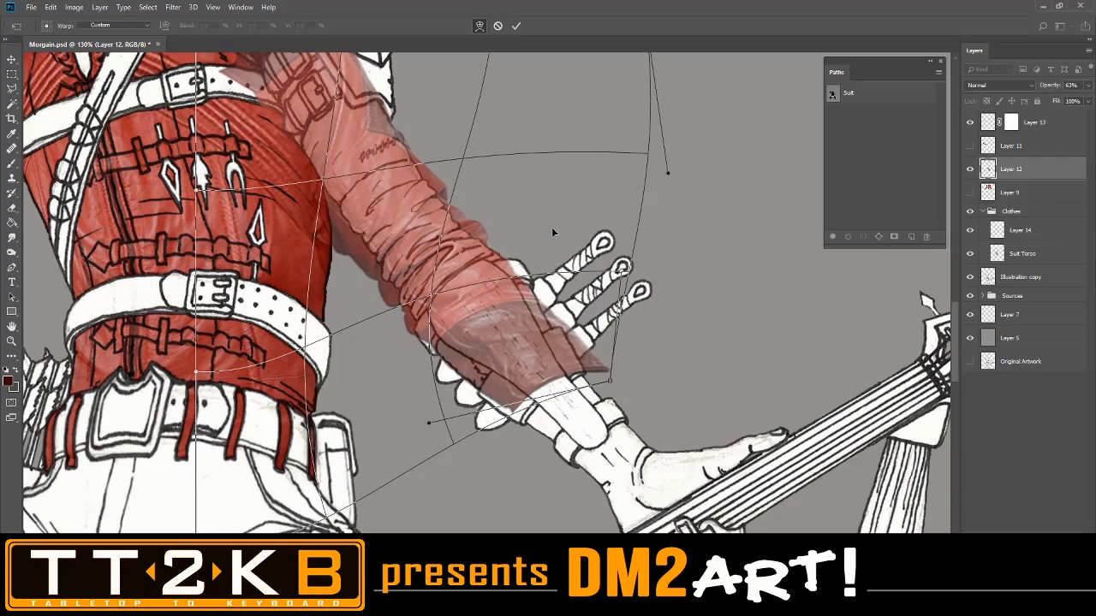
drag(557, 225, 558, 222)
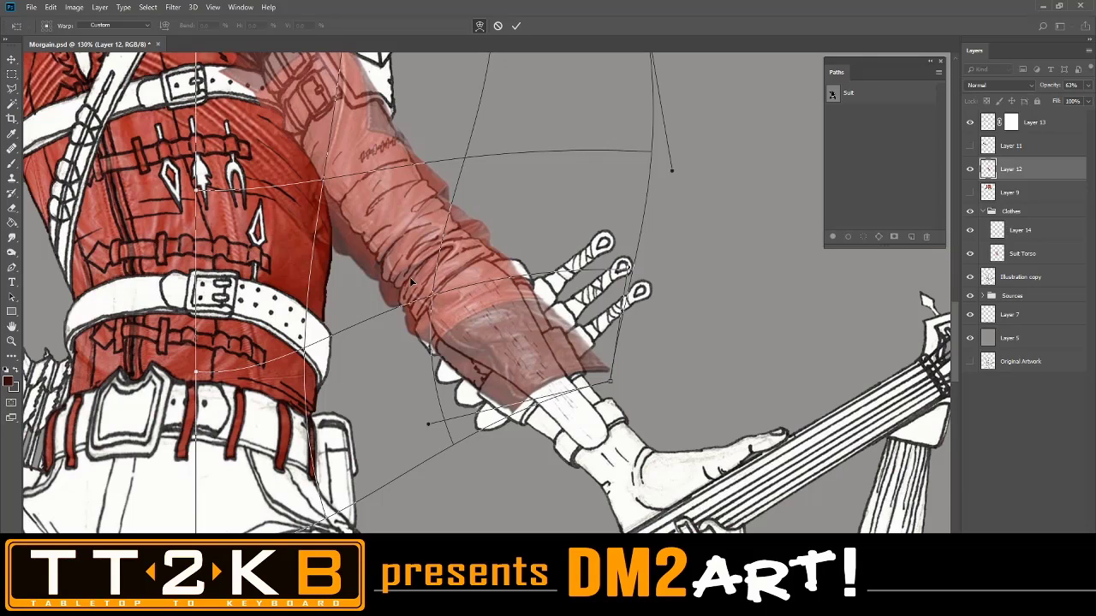
Warp the upper part of the sleeve down and outward from the shoulder, beneath the buckled straps
scroll(459, 296, up, 3)
scroll(457, 296, up, 2)
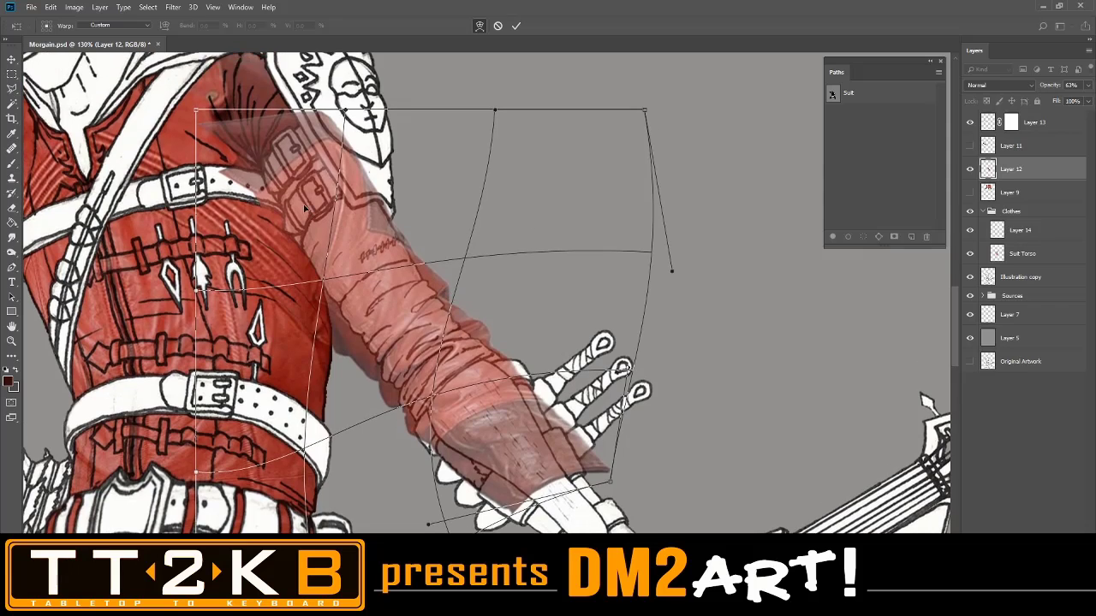
drag(309, 208, 336, 242)
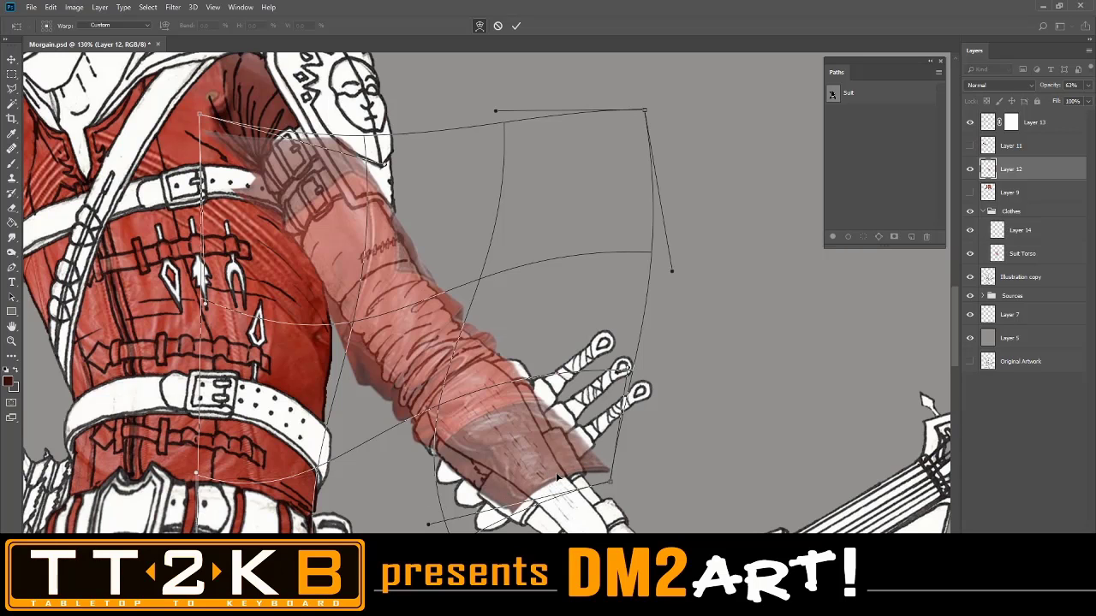
Examine how the warped sleeve fits the whole figure, comparing it with the raised arm and torso, while keeping the transformation active
key(ctrl+minus)
key(ctrl+minus)
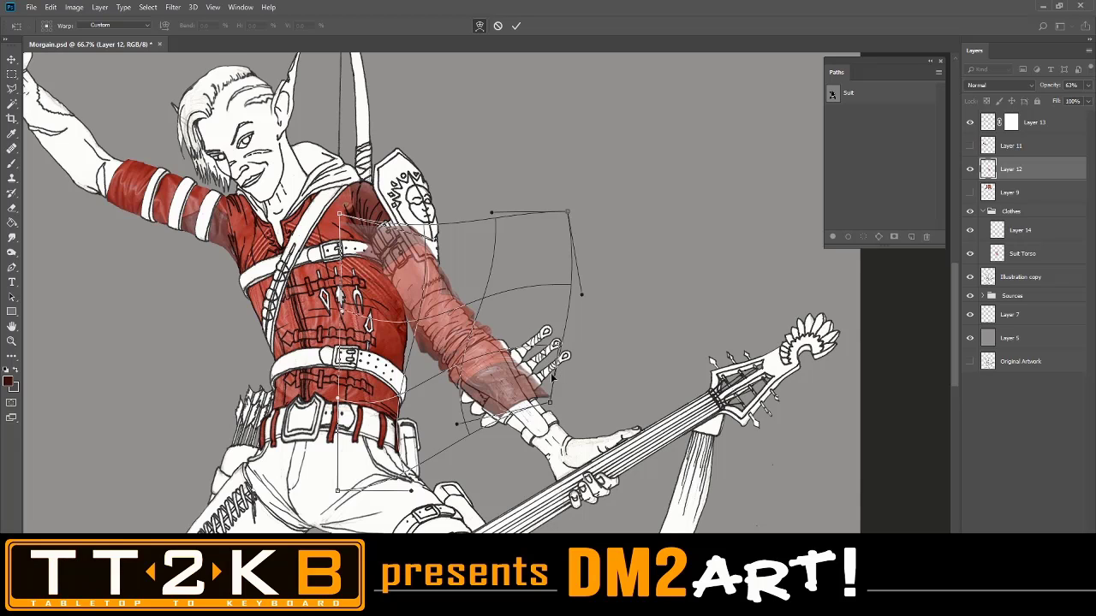
drag(208, 284, 353, 372)
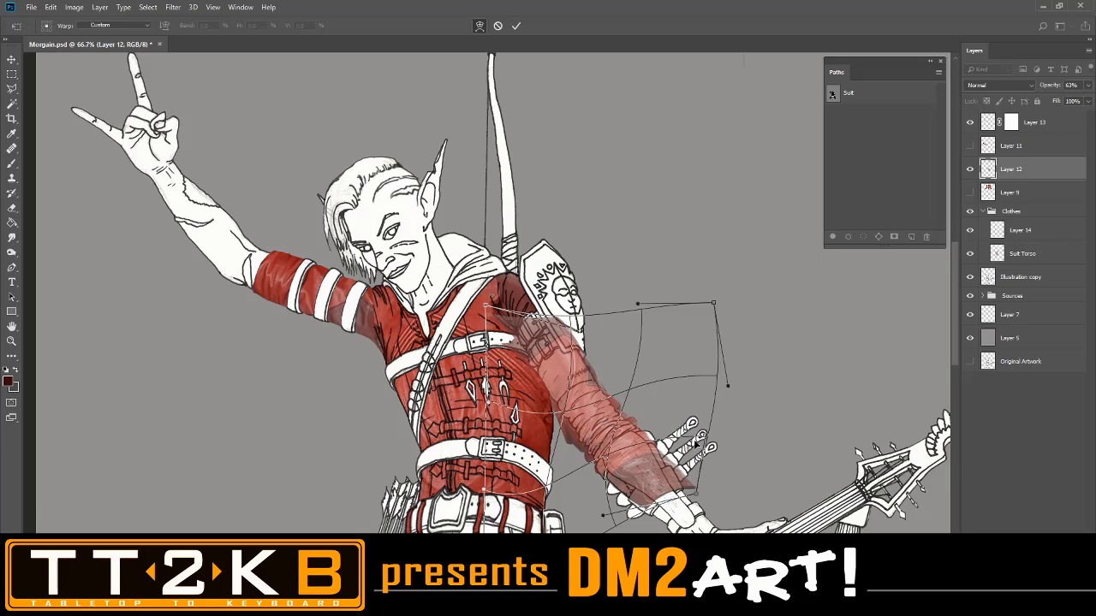
scroll(678, 475, down, 5)
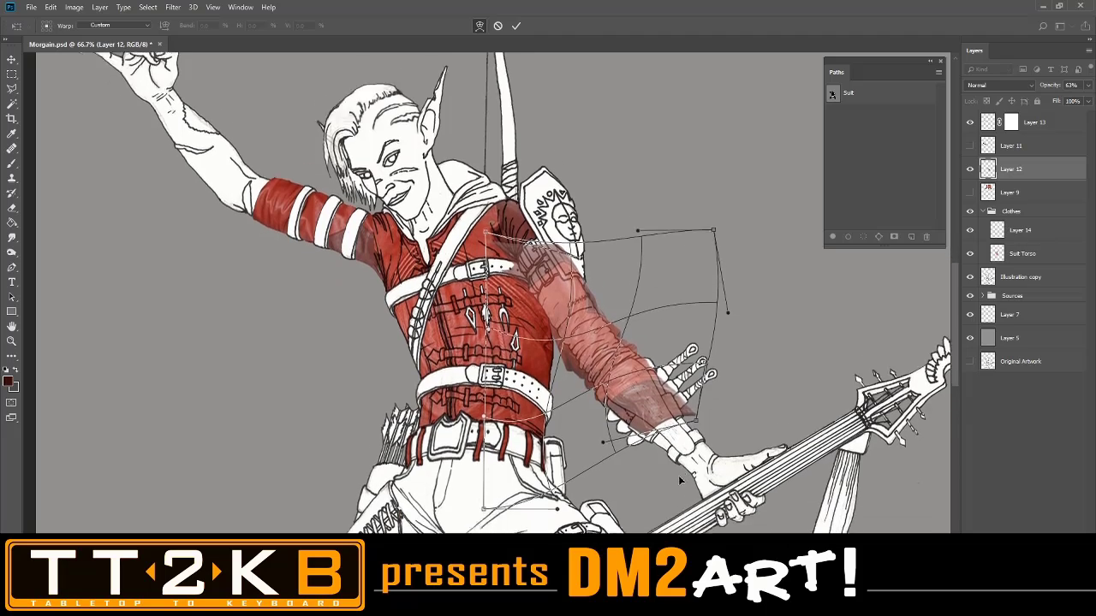
scroll(387, 477, down, 3)
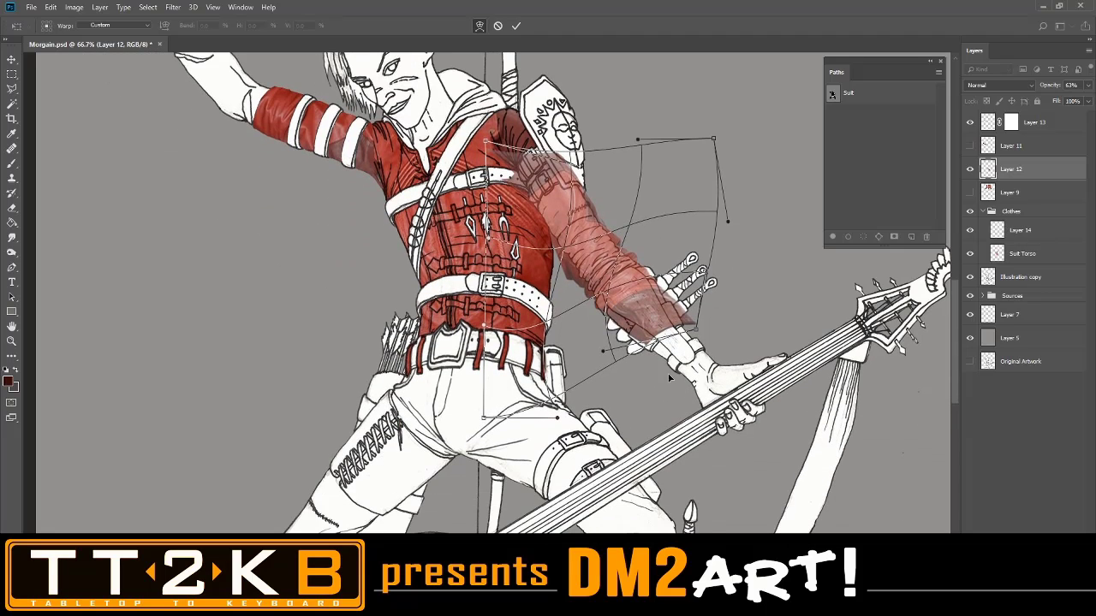
scroll(671, 378, up, 5)
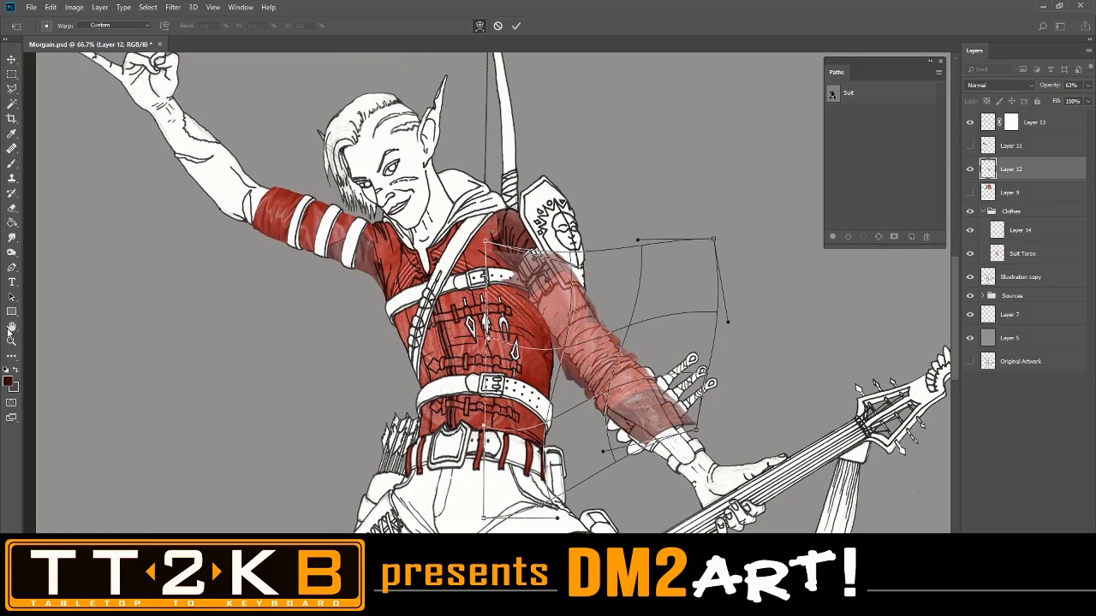
click(11, 340)
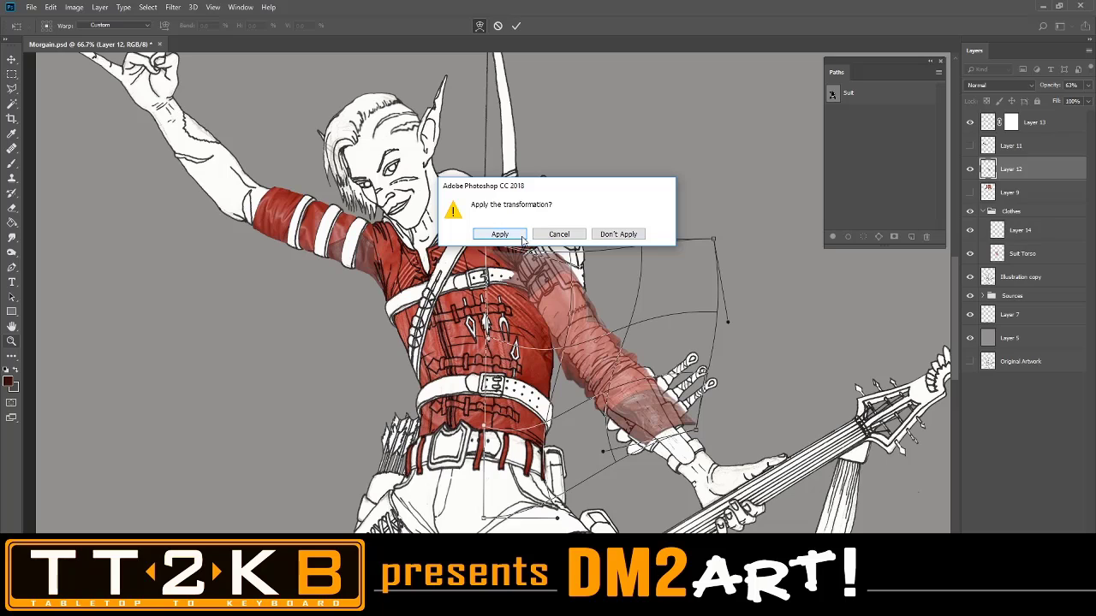
click(575, 241)
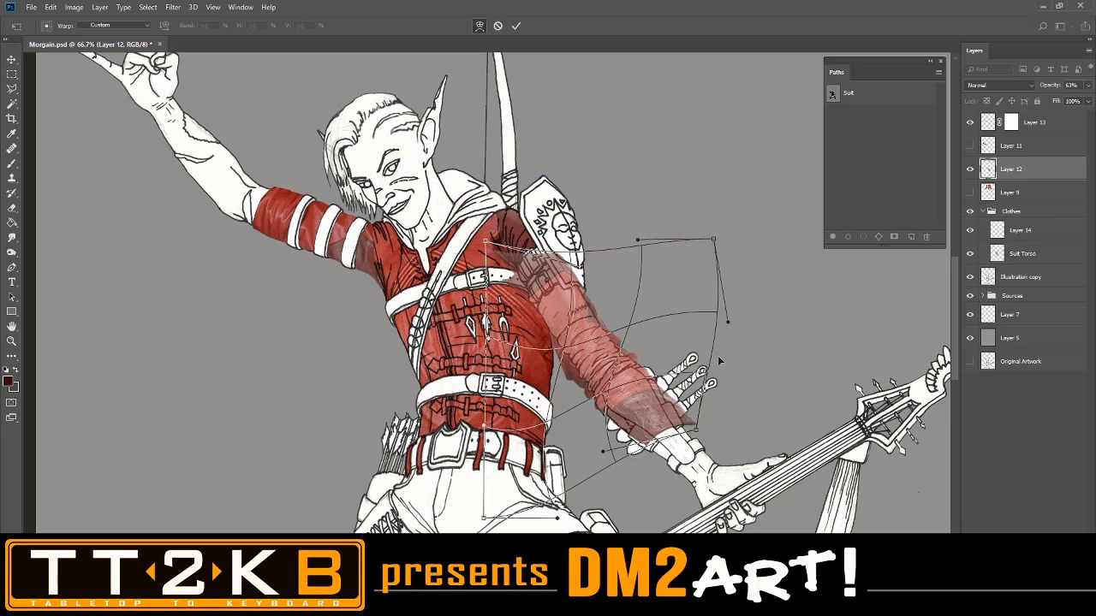
Fine-tune the sleeve's warp at the shoulder and along the outer upper arm near the stitched seam
scroll(720, 351, up, 2)
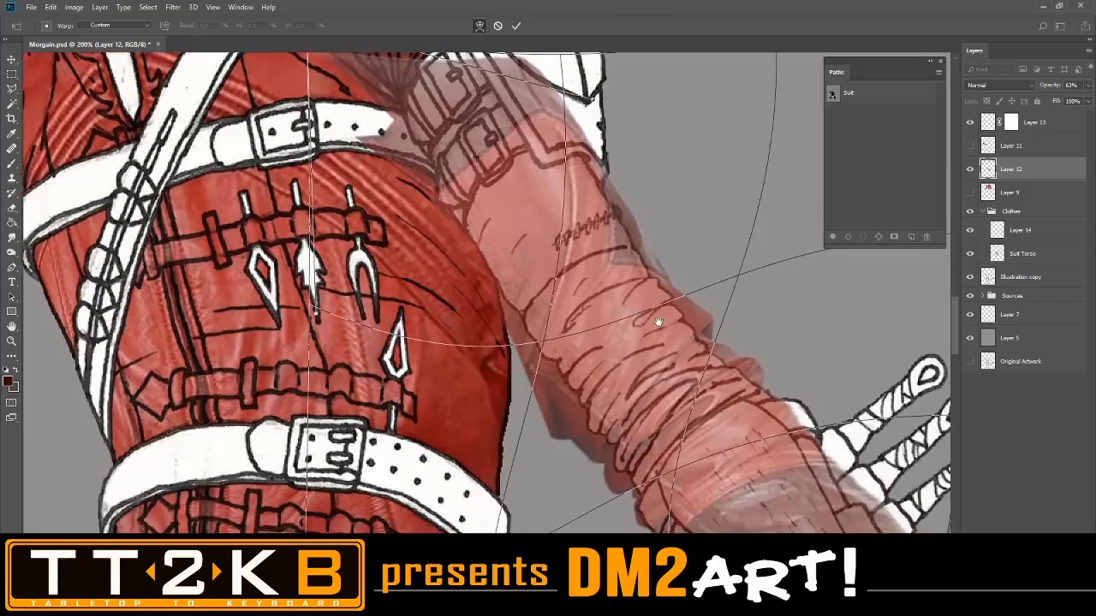
drag(657, 322, 627, 324)
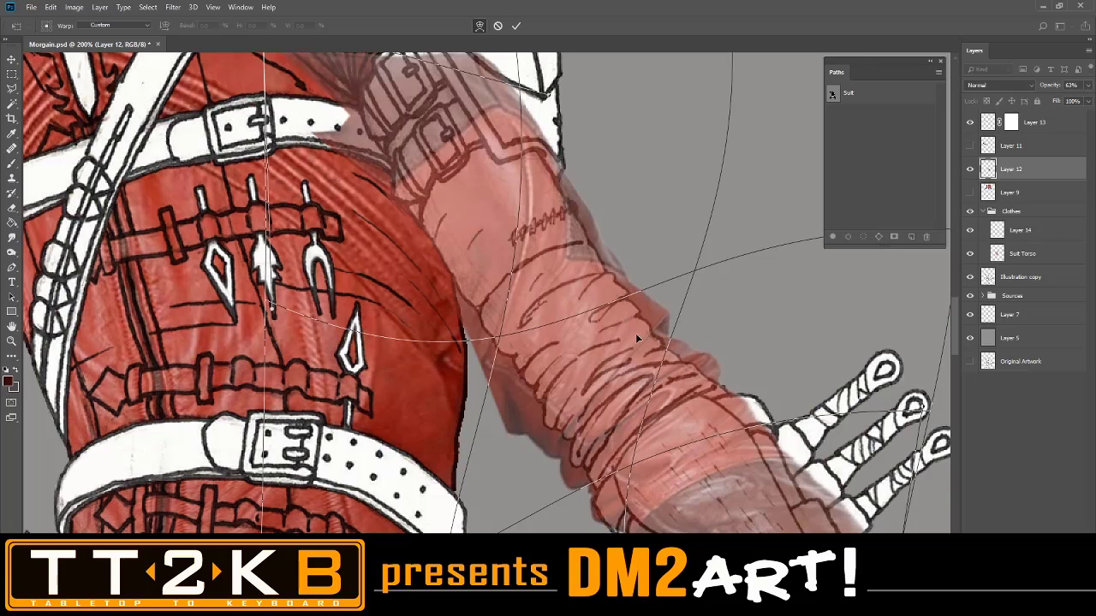
scroll(636, 336, up, 2)
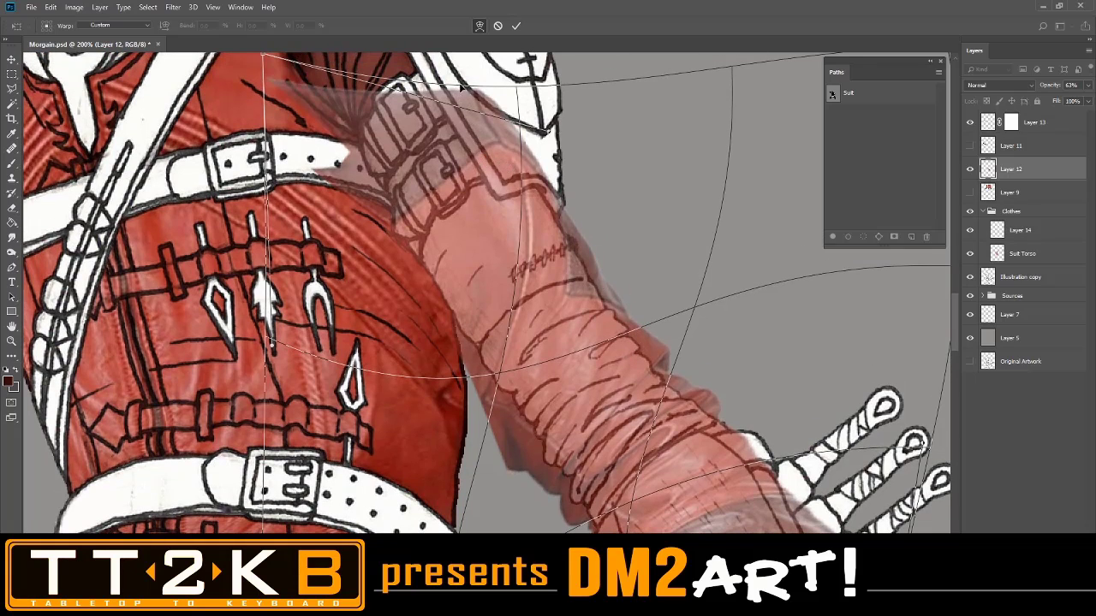
drag(468, 109, 484, 152)
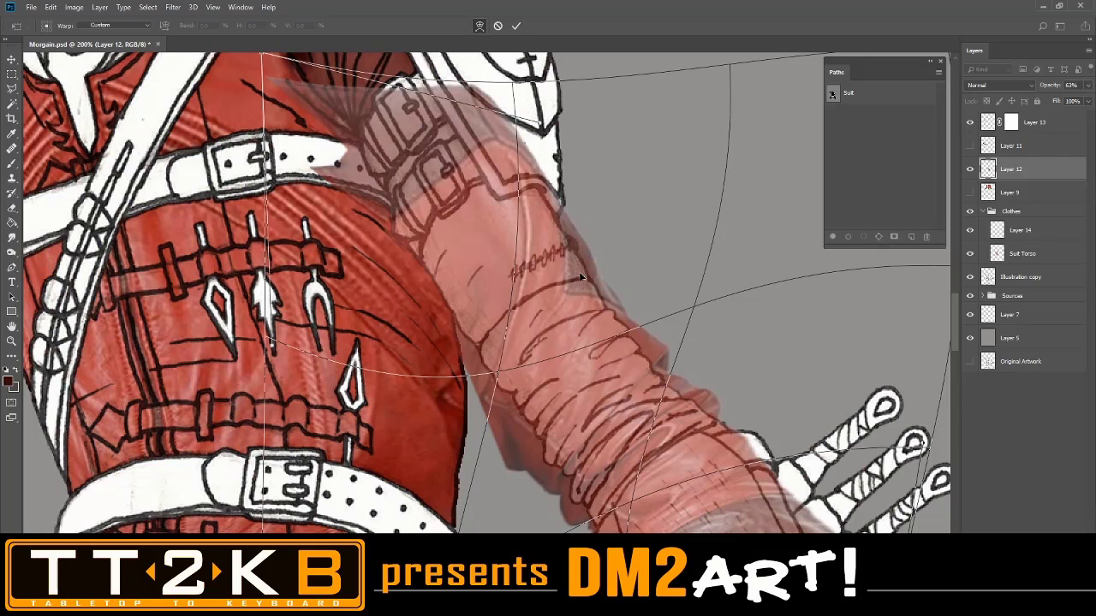
drag(575, 278, 567, 267)
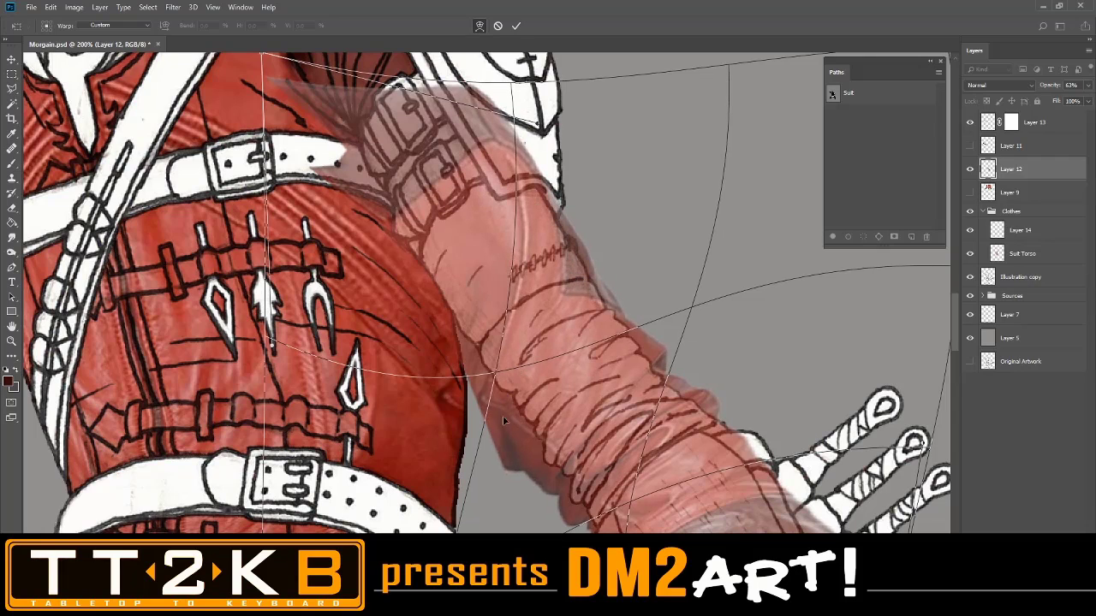
Nudge the warp along the arm's inner edge and the forearm so the leather covers the elbow folds
drag(498, 460, 505, 451)
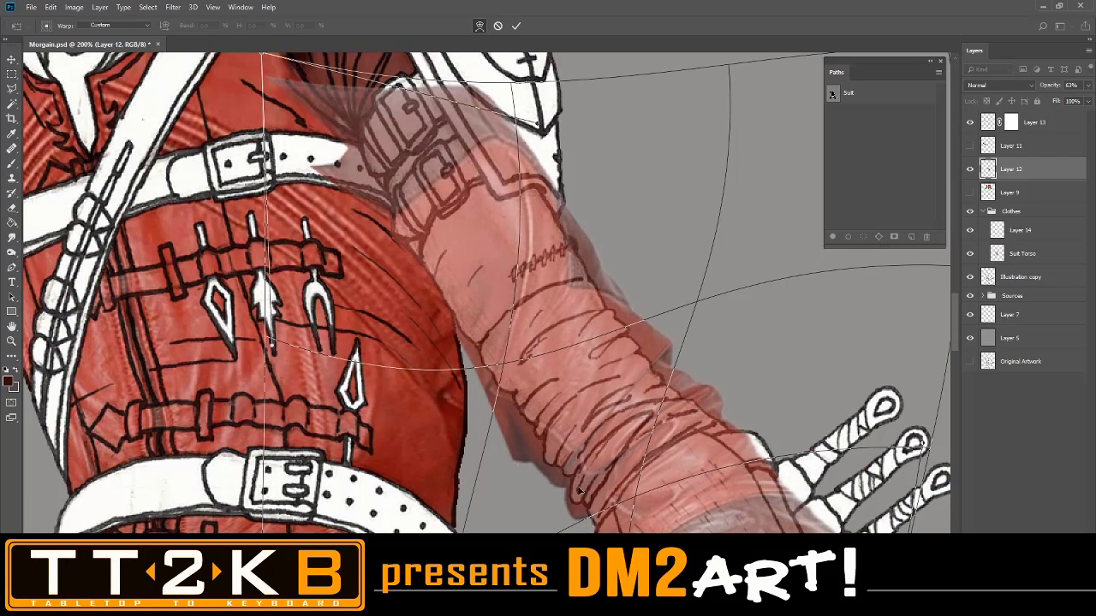
drag(580, 492, 556, 519)
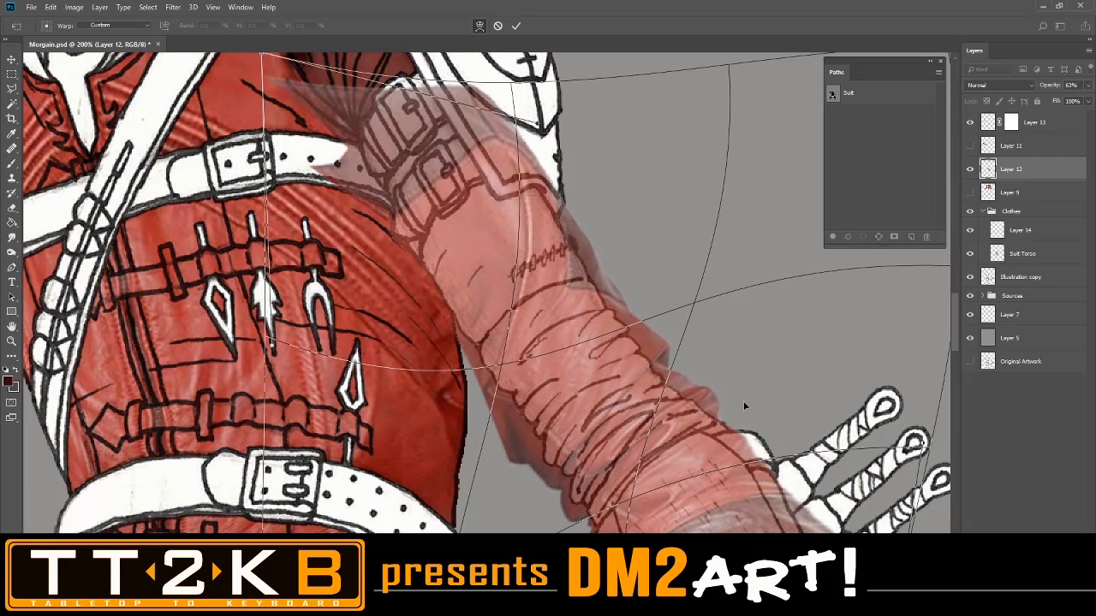
scroll(743, 406, down, 2)
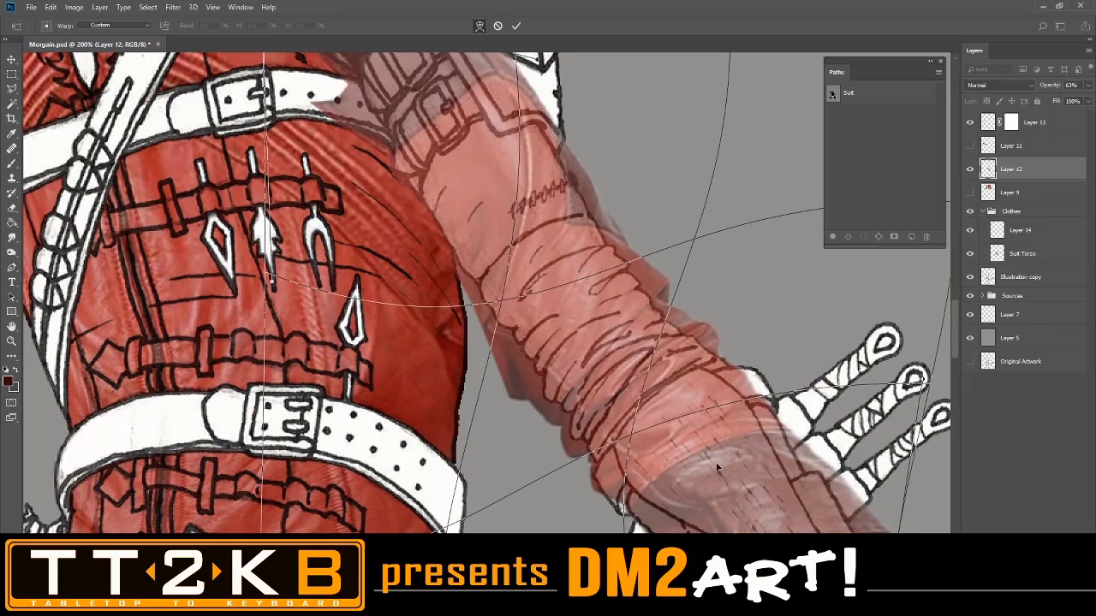
drag(717, 467, 699, 447)
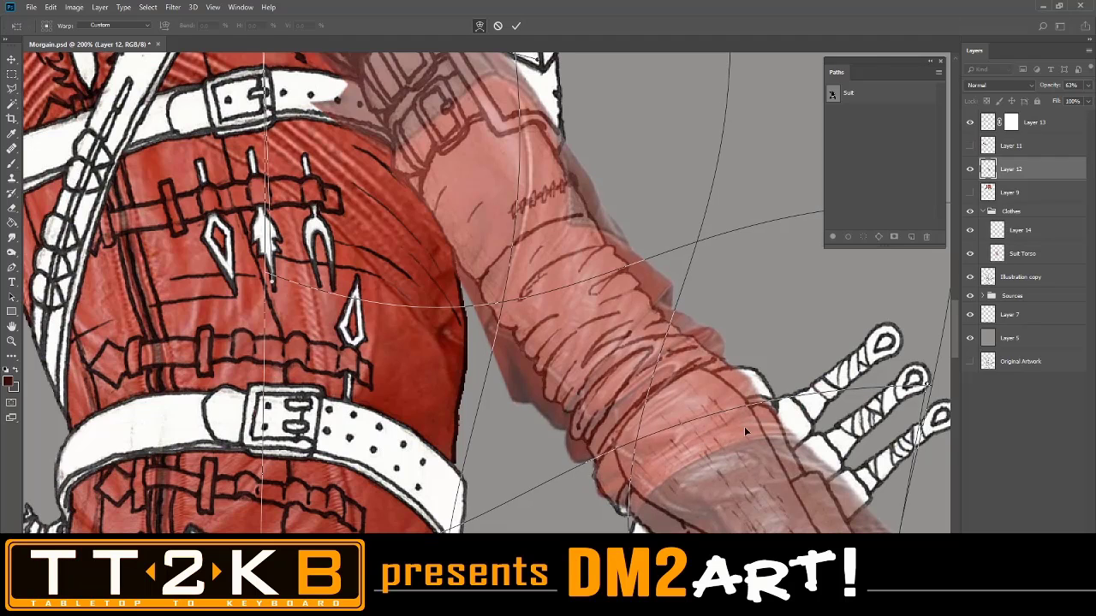
drag(736, 495, 737, 494)
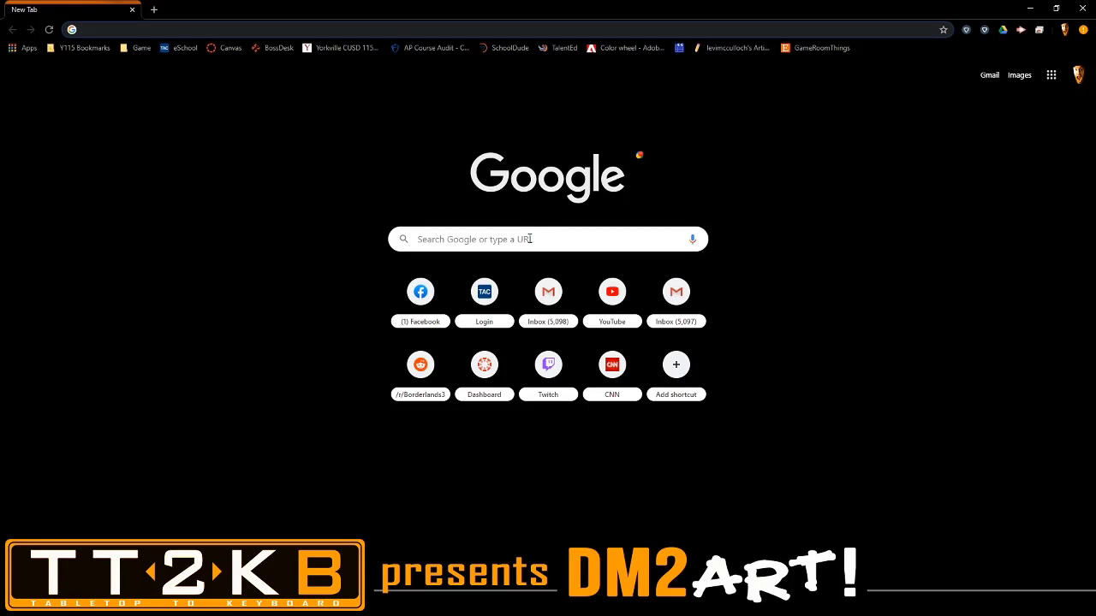
Open youtube.com in the browser and search for "lars andersen archery"
click(529, 239)
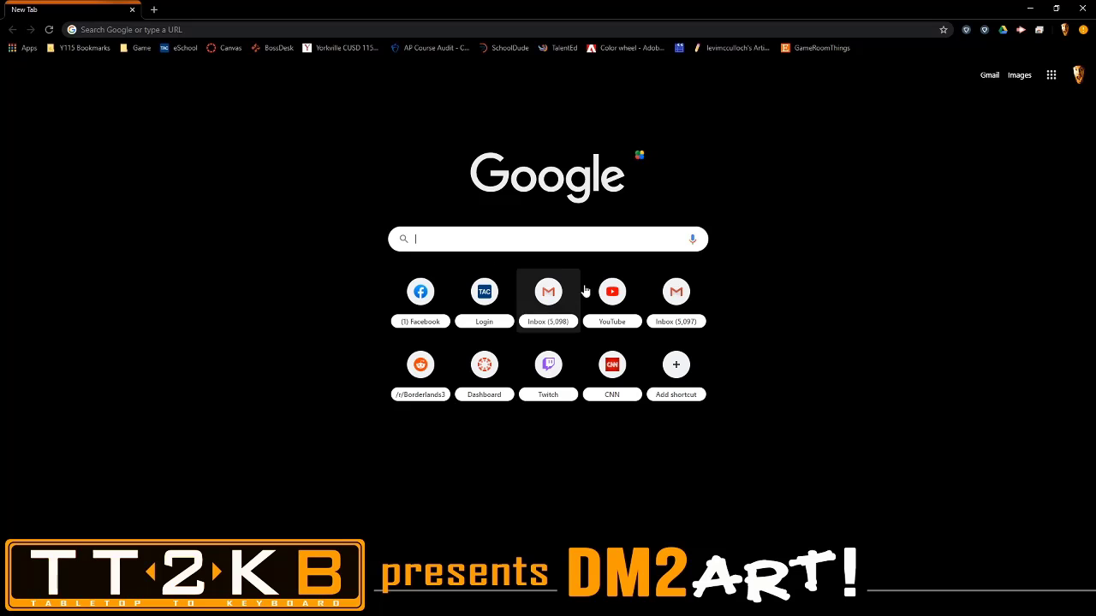
text(youtube.com)
key(Return)
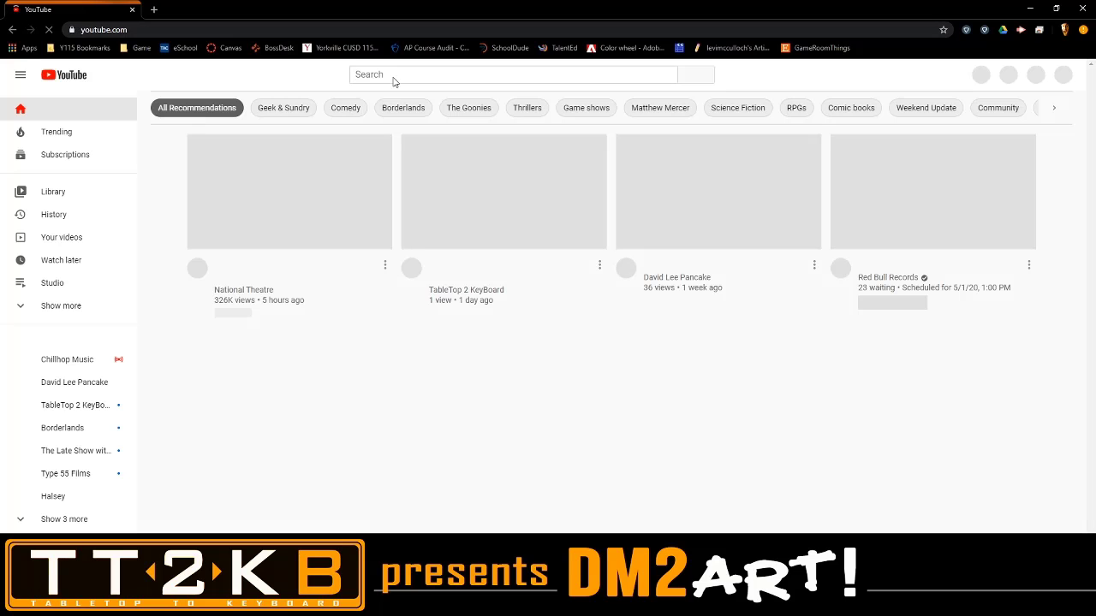
click(395, 78)
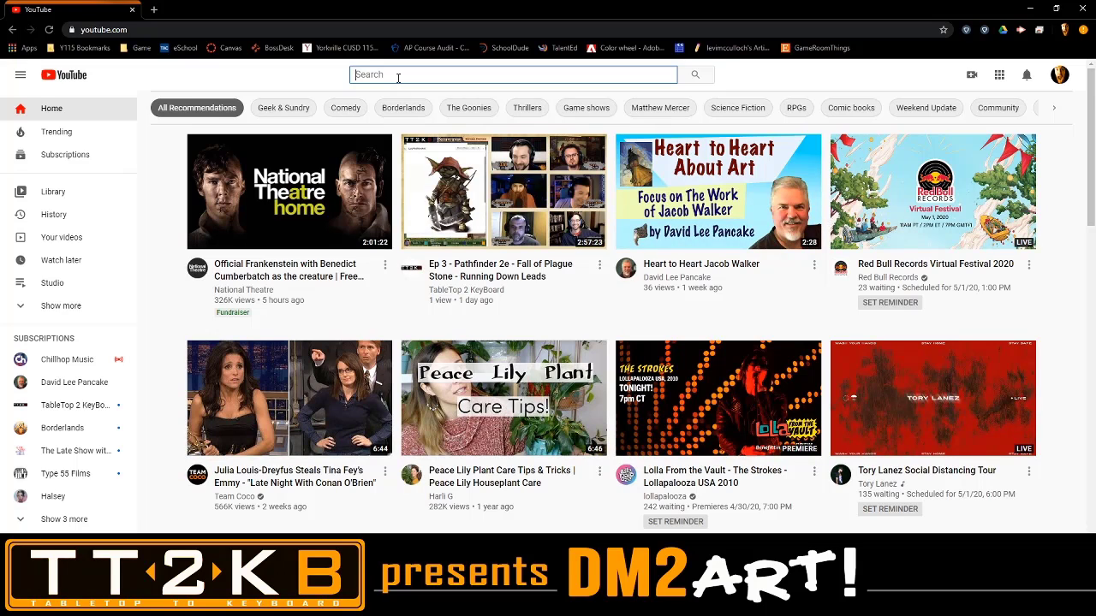
text(lars anders)
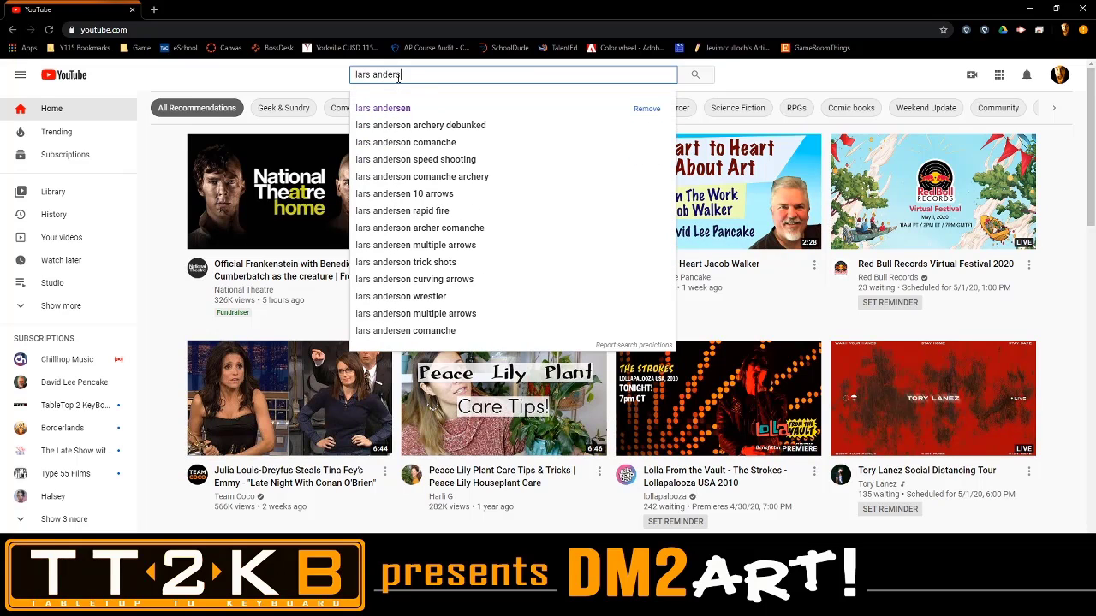
text(en archery)
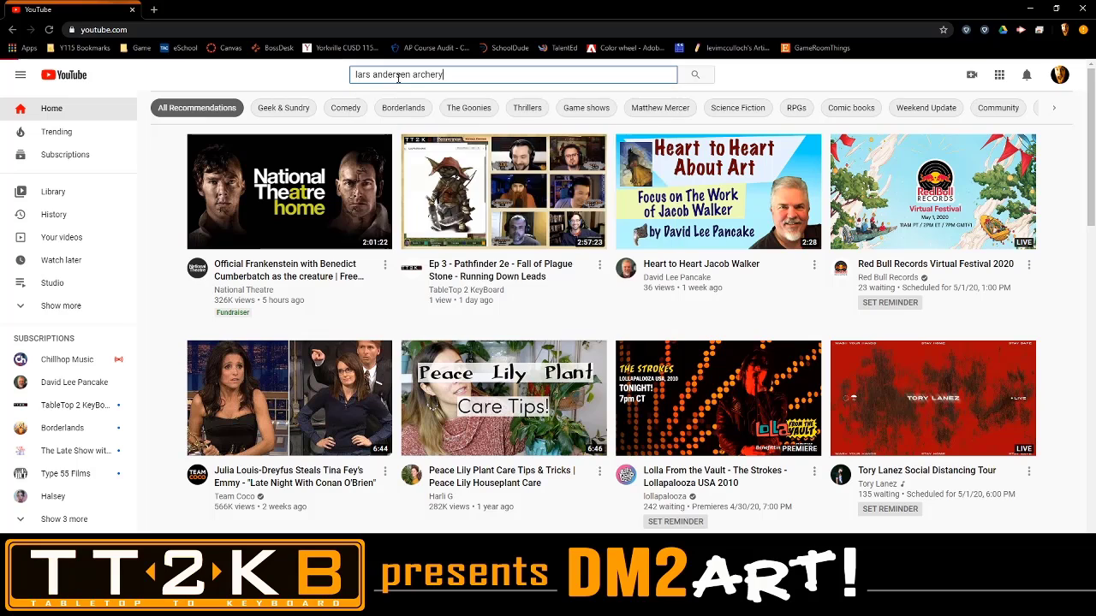
key(Return)
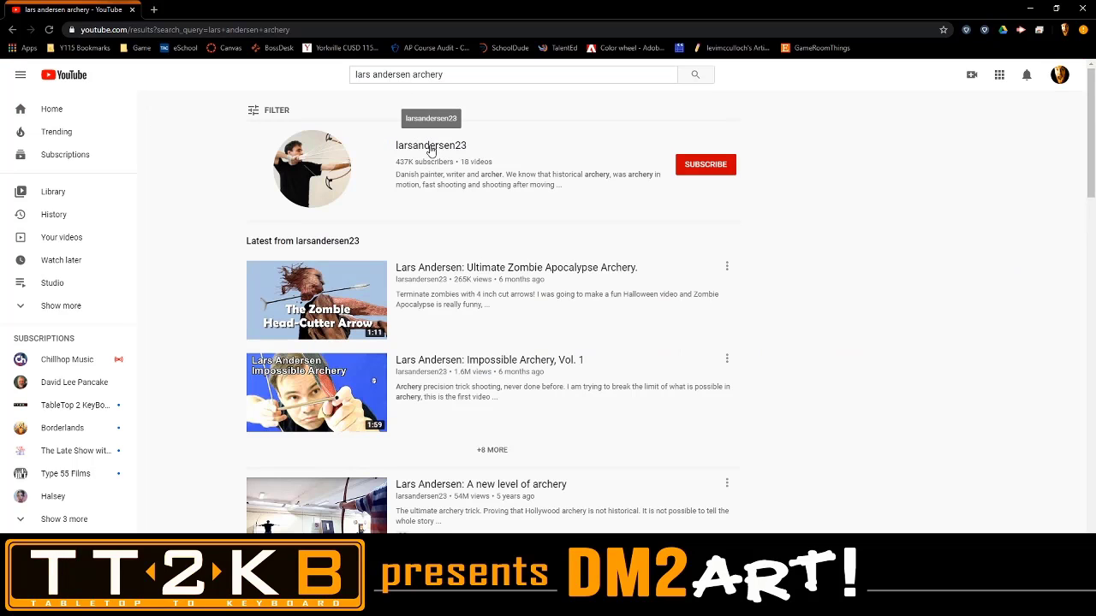
Look through the archery videos in the search results and return to Photoshop
scroll(478, 369, down, 2)
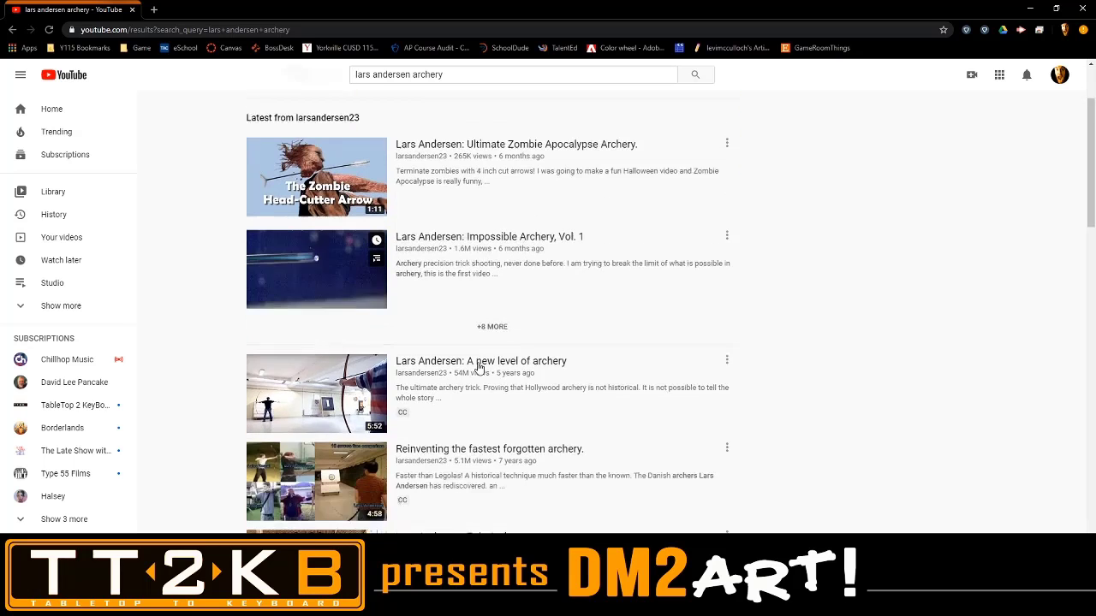
scroll(472, 348, down, 2)
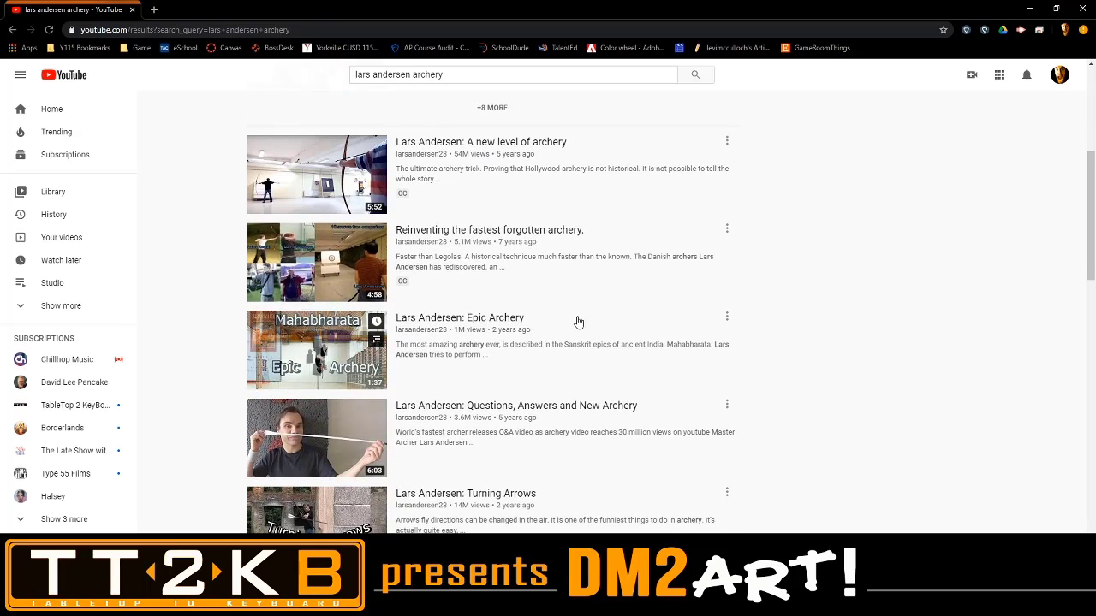
scroll(602, 333, down, 1)
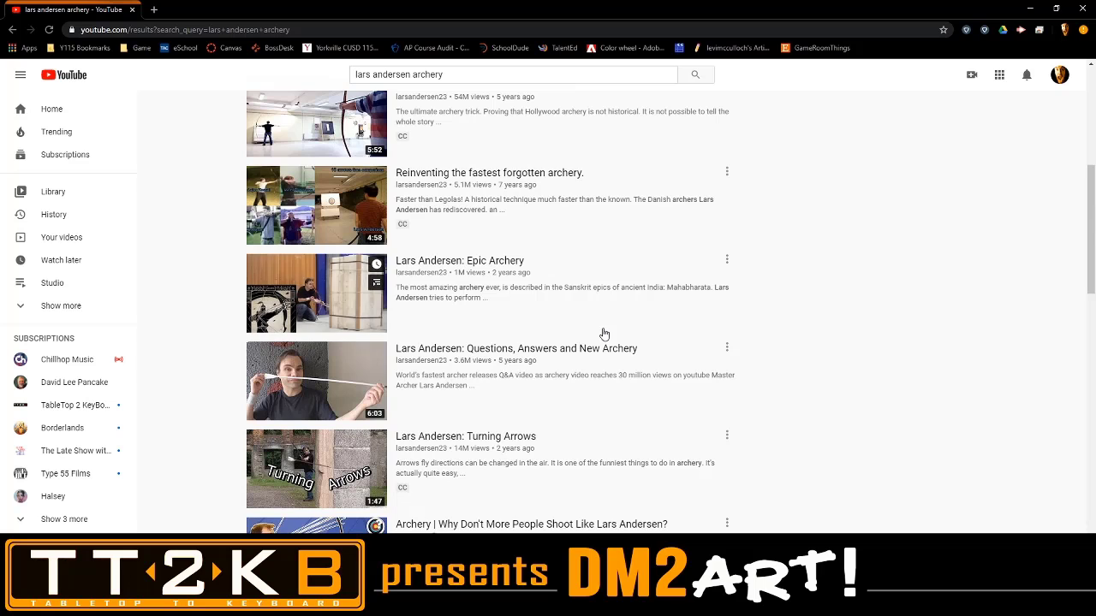
scroll(604, 333, up, 4)
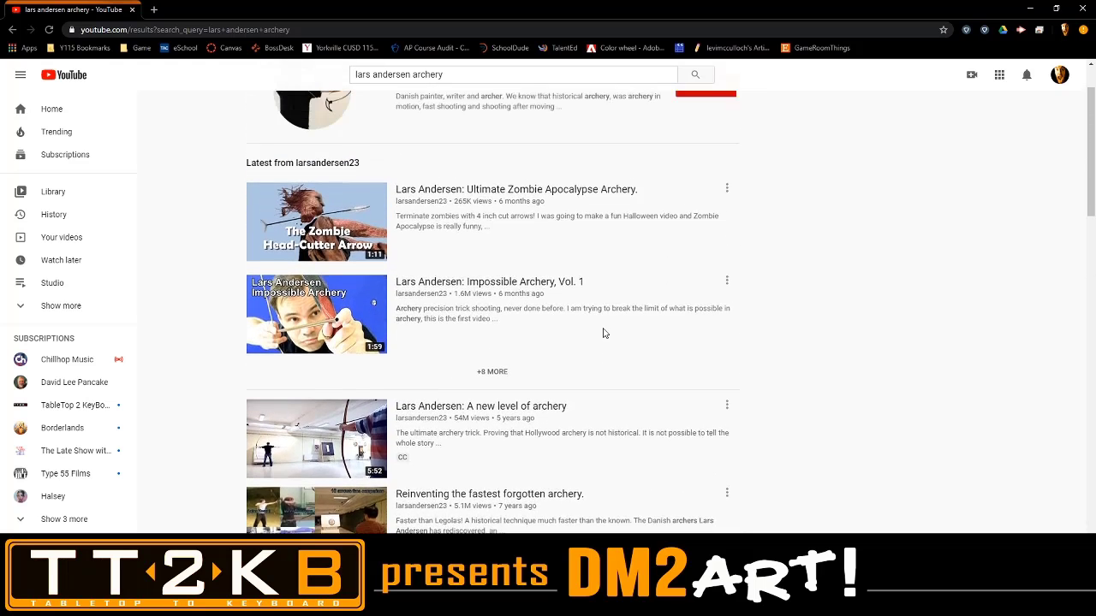
scroll(603, 333, up, 1)
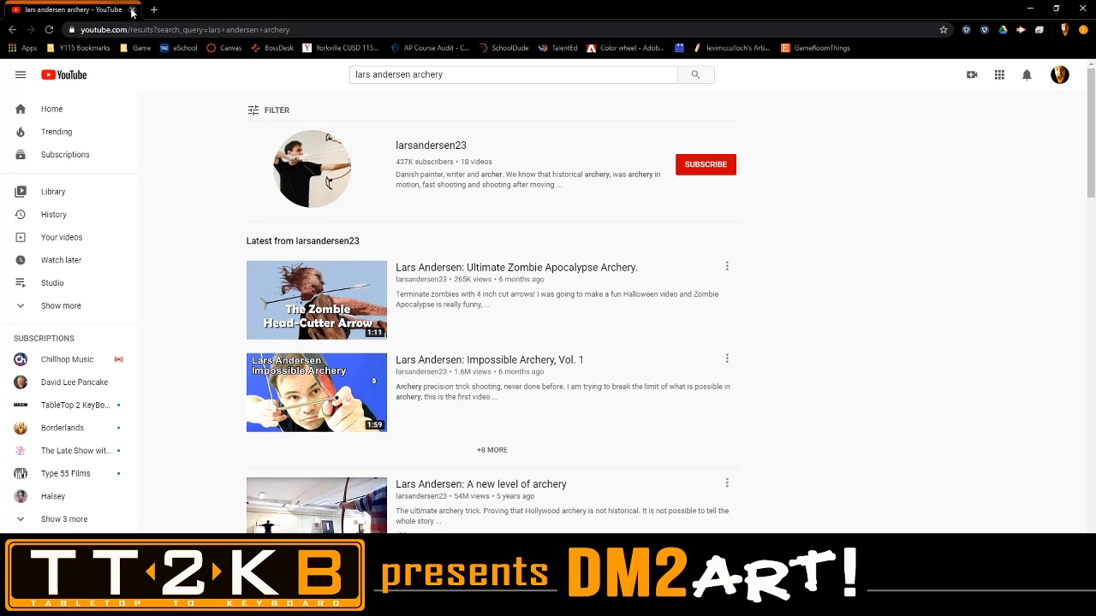
click(1028, 10)
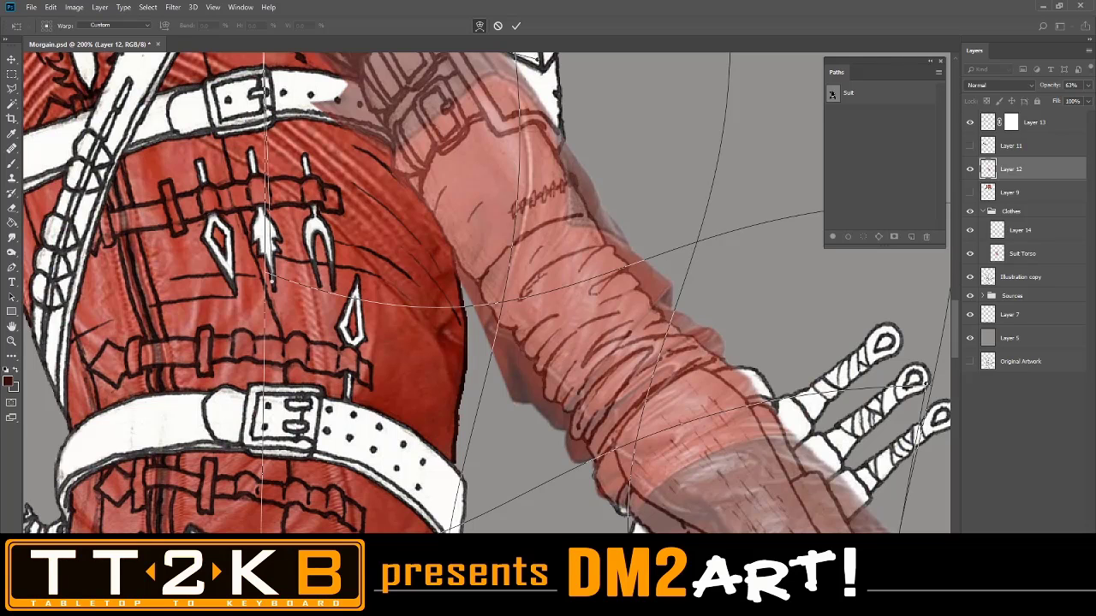
Switch back to the browser, search the web for "rocketman" and skim the results
key(alt+Tab)
click(257, 31)
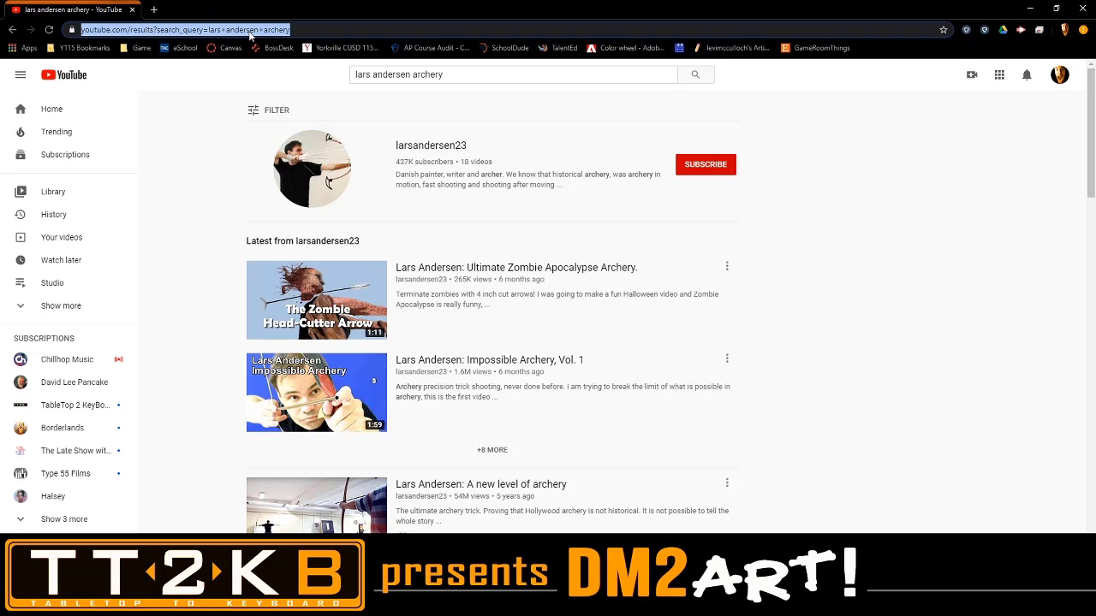
text(rocketma)
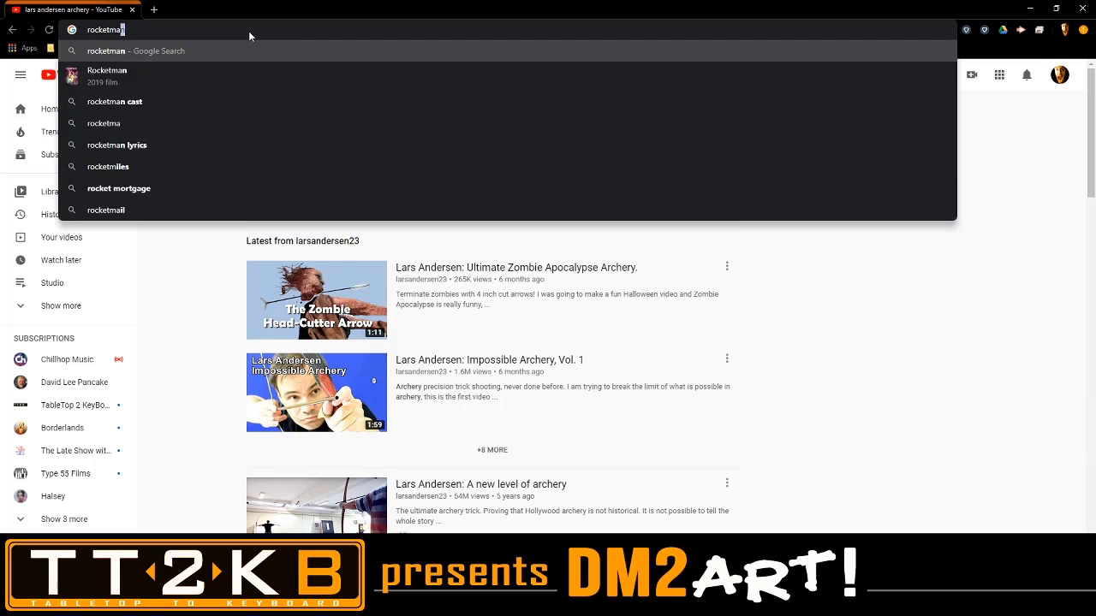
text(n)
key(Return)
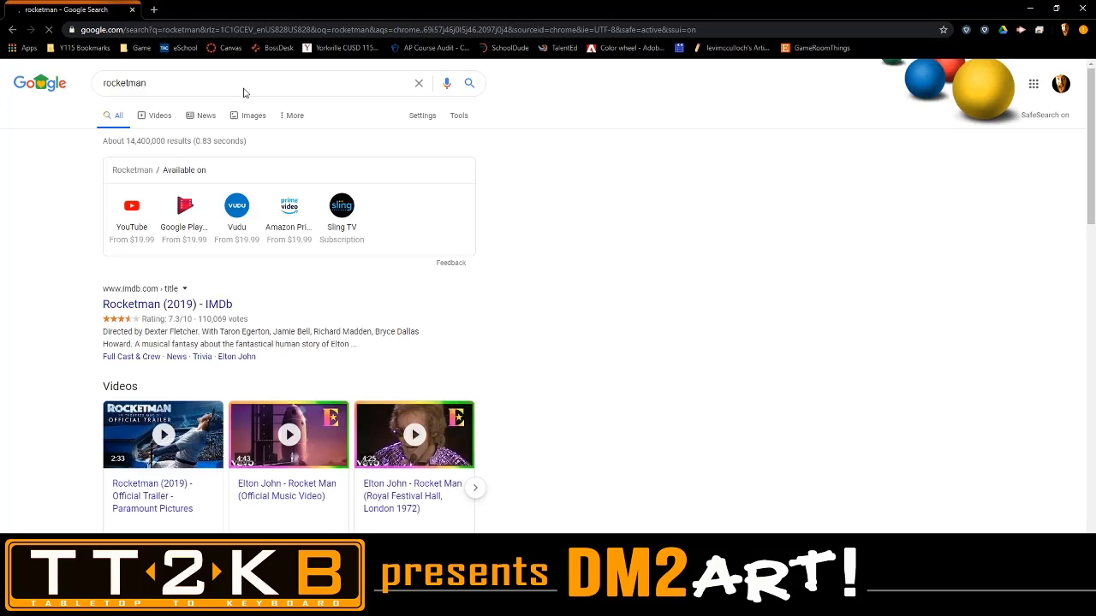
scroll(261, 118, down, 1)
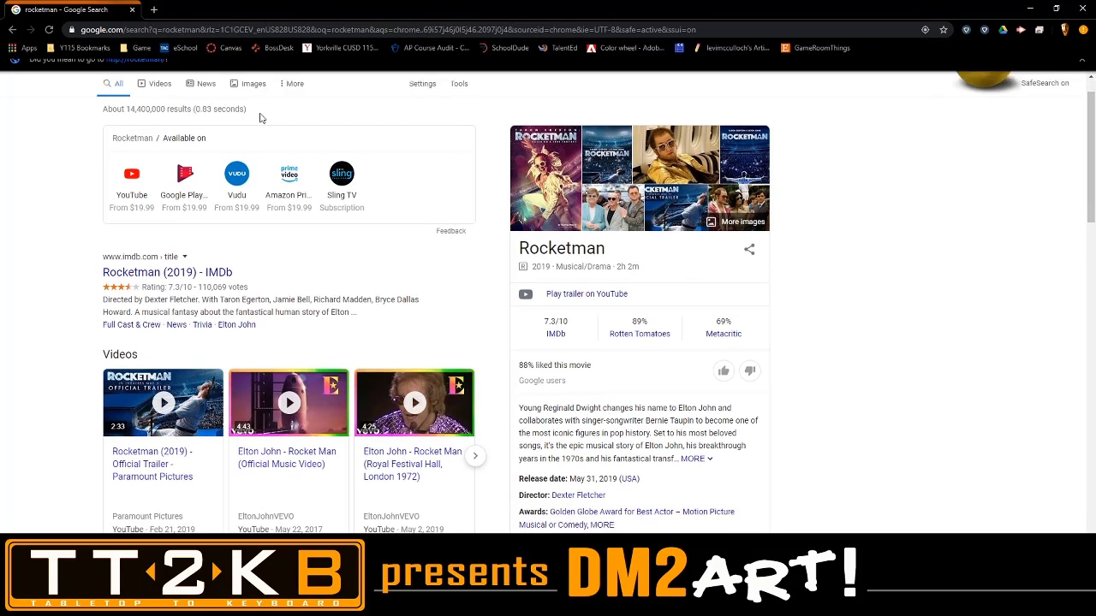
scroll(261, 119, down, 6)
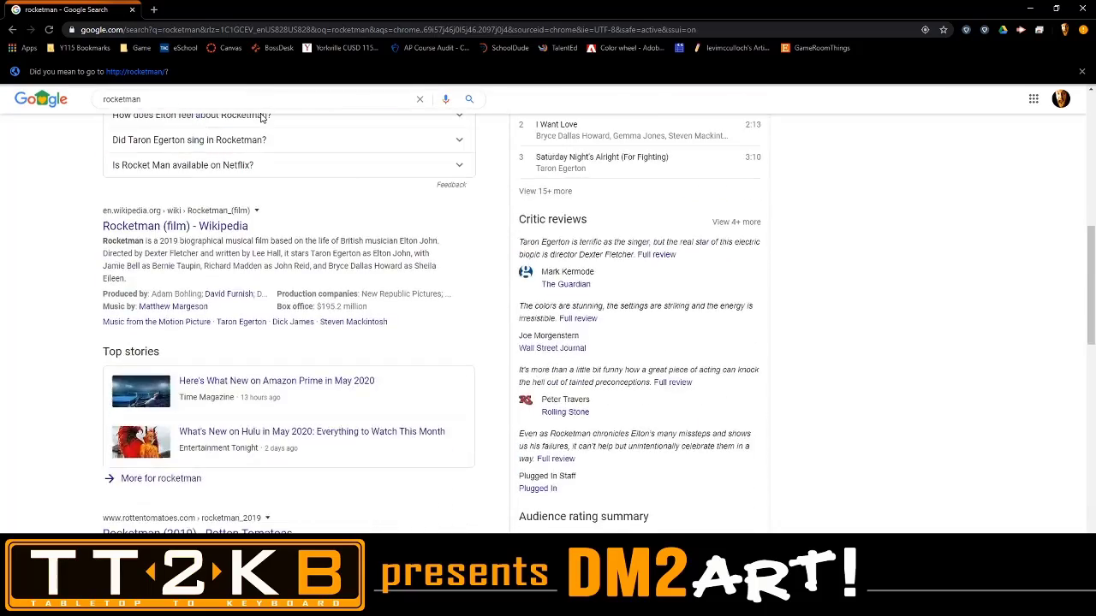
scroll(261, 118, up, 7)
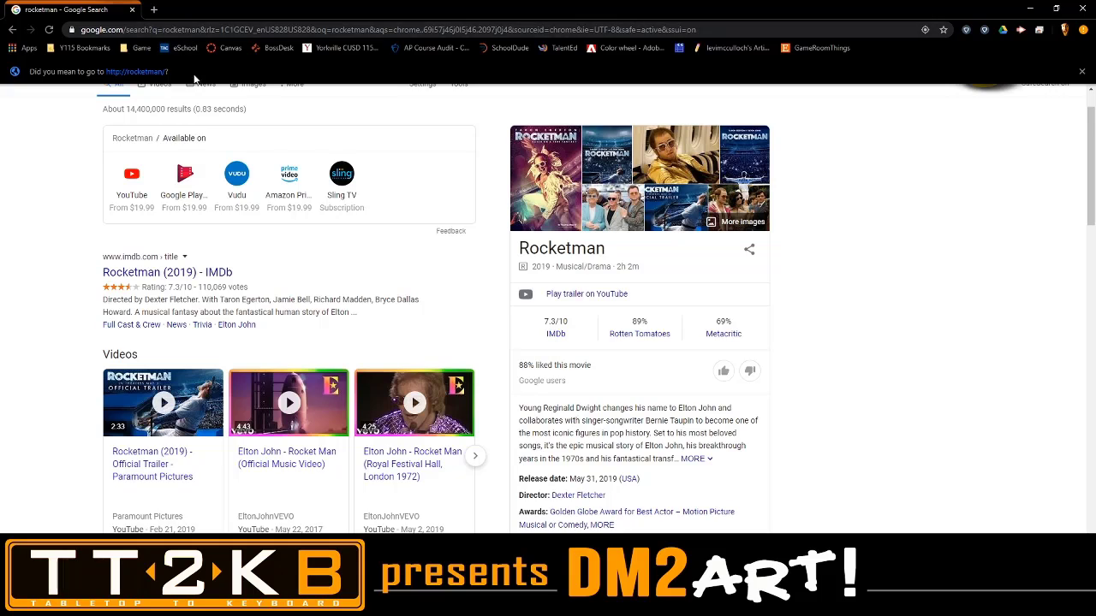
scroll(257, 137, up, 1)
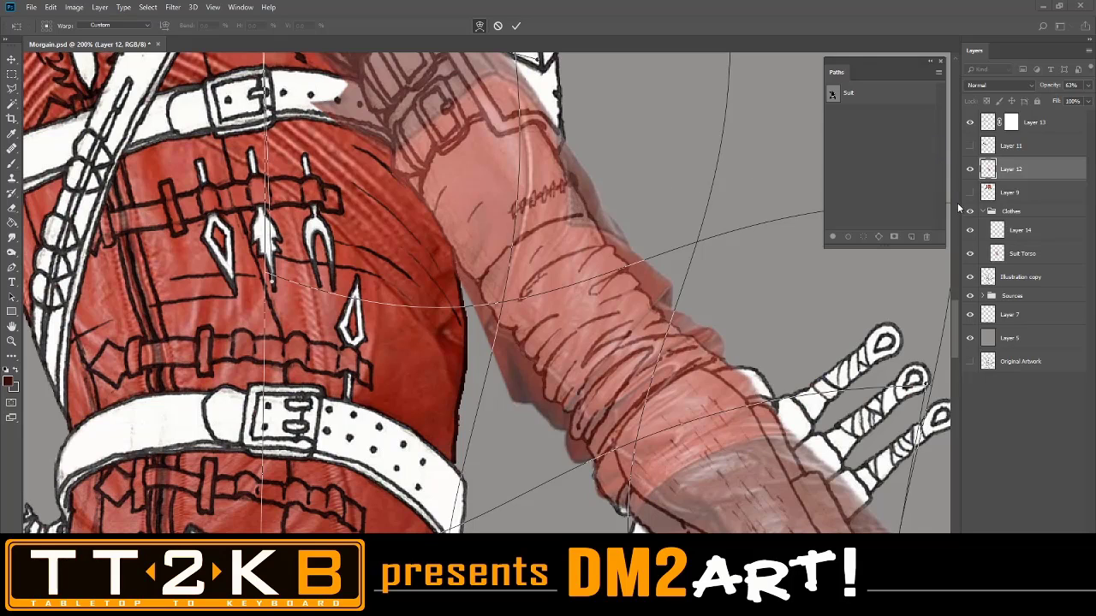
Apply the sleeve's warp in Photoshop and set the opacity of Layer 12 to 100%
click(7, 60)
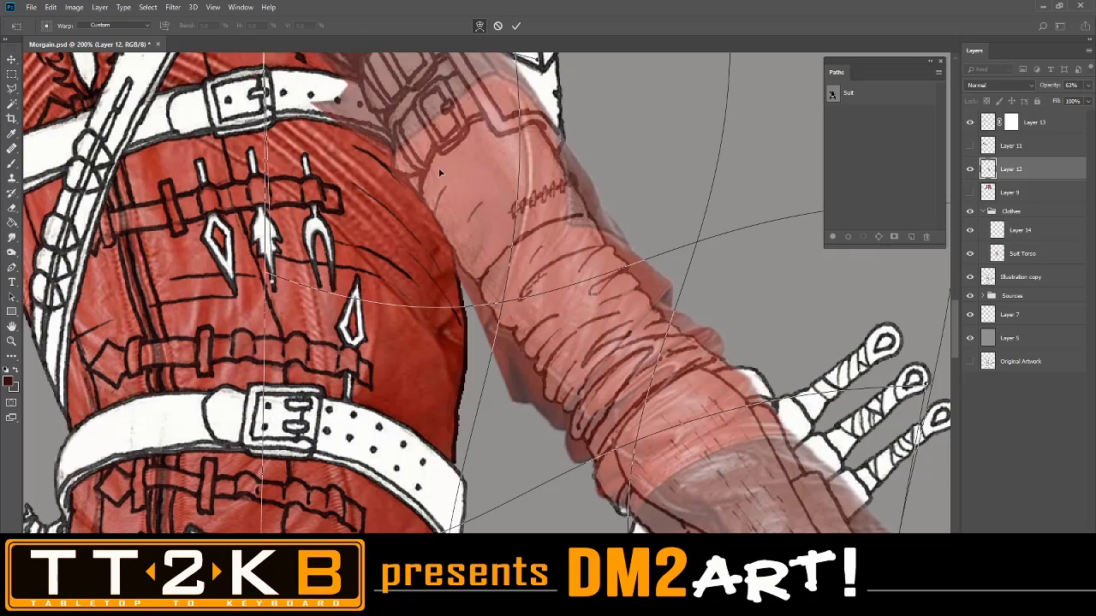
click(1085, 90)
drag(1065, 101, 1087, 100)
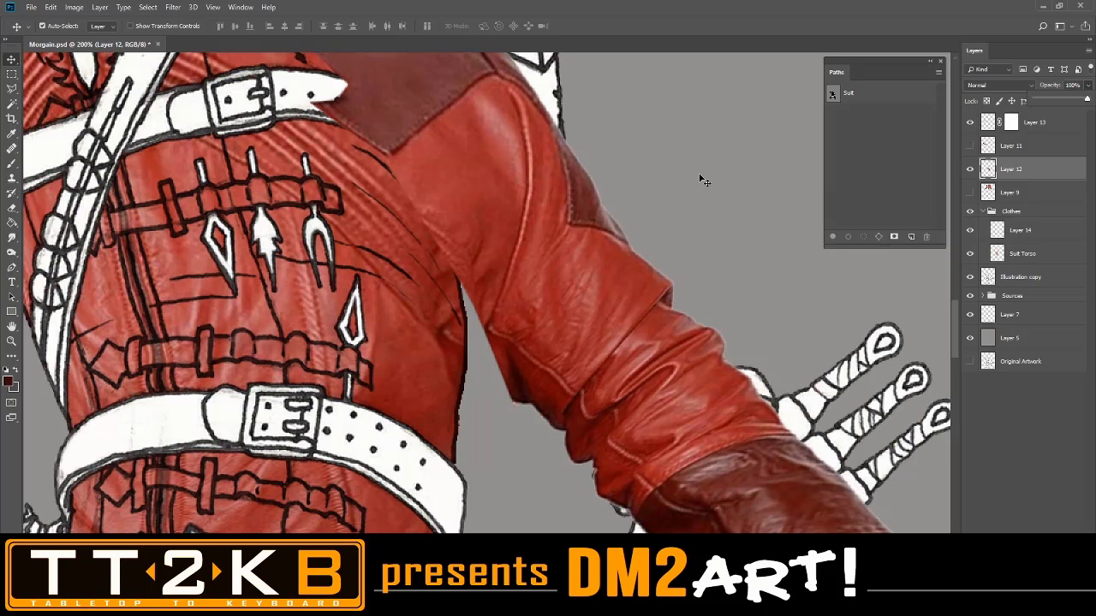
Load the Suit path as a new anti-aliased selection with a feather radius of 0 pixels
drag(694, 175, 710, 334)
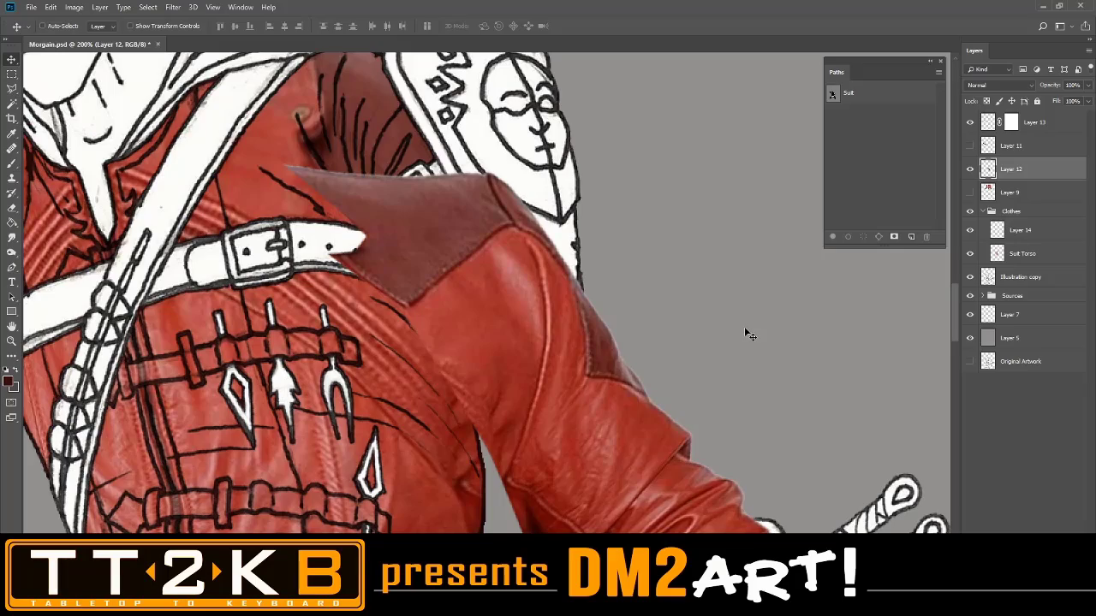
key(ctrl+plus)
key(ctrl+minus)
key(ctrl+minus)
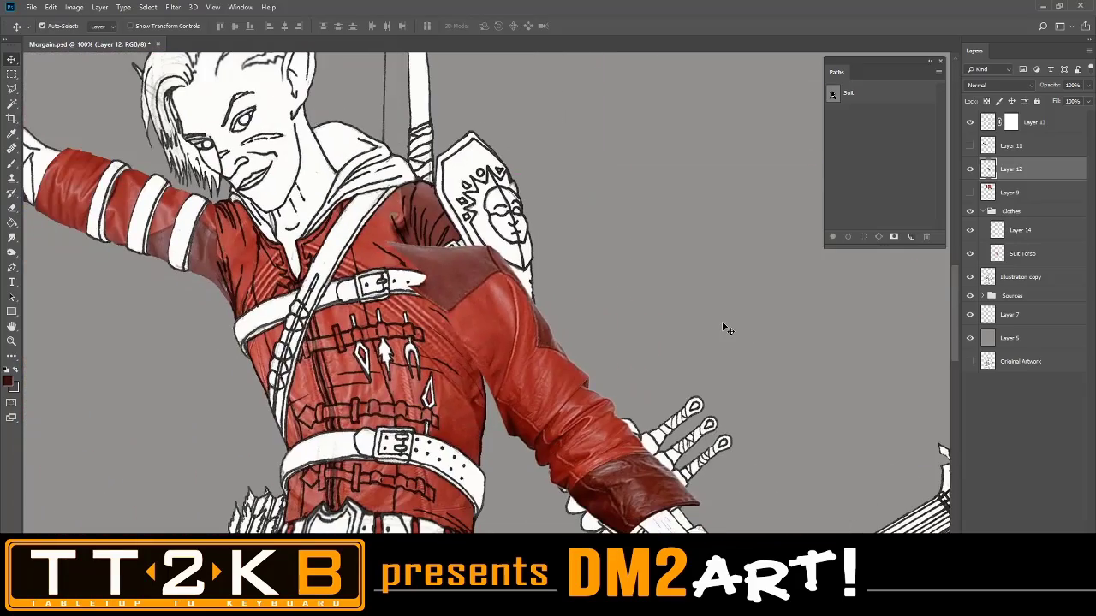
key(ctrl+plus)
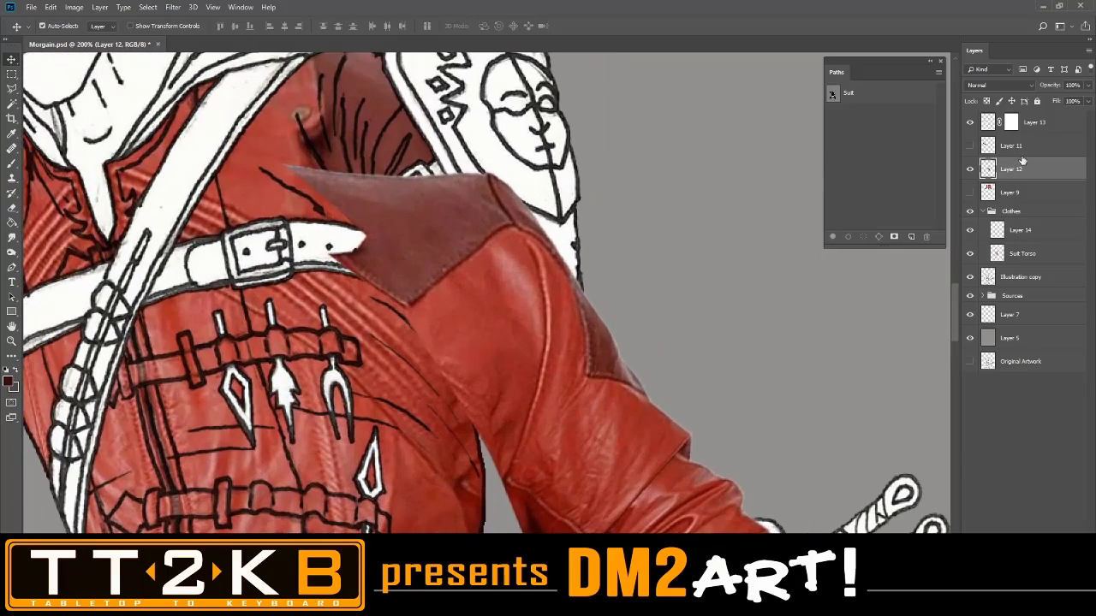
click(880, 100)
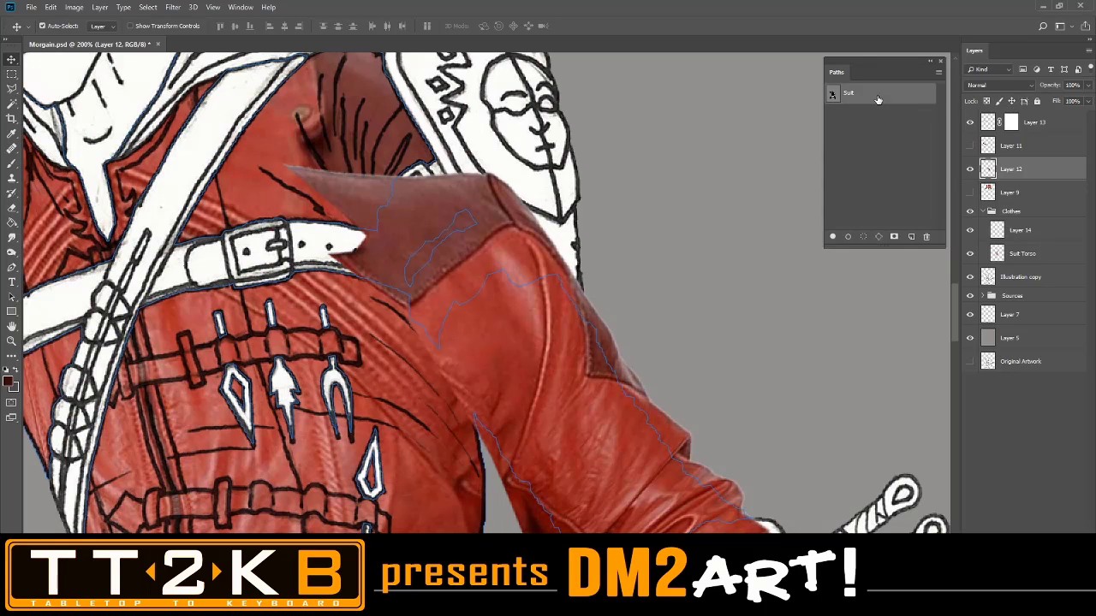
right_click(879, 98)
click(906, 128)
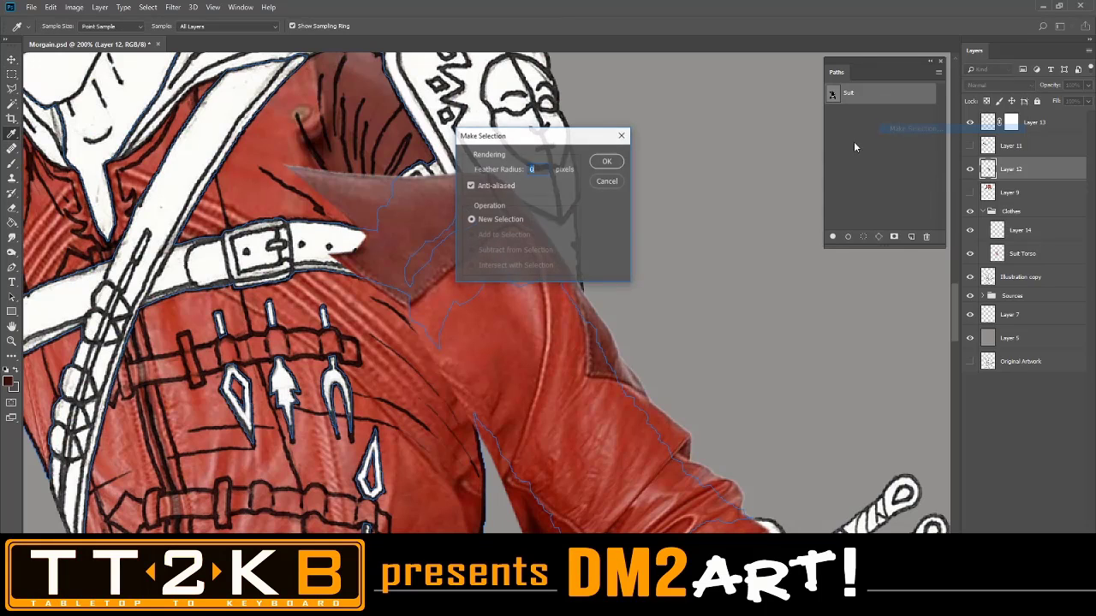
click(607, 162)
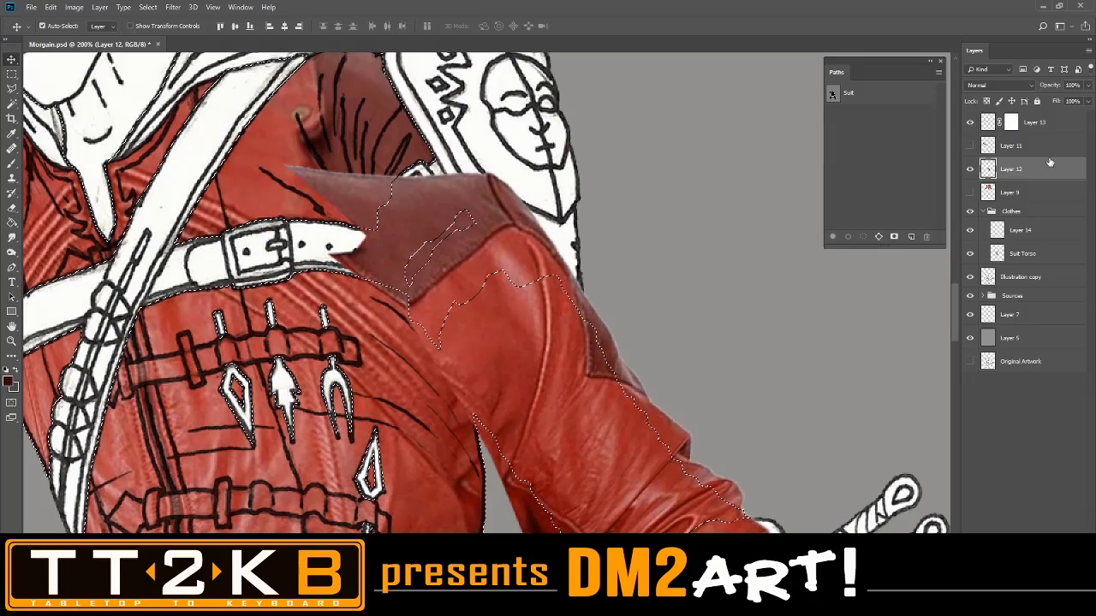
Compare the suit selection with the line art beneath the sleeve by repeatedly hiding and showing Layer 12
click(970, 169)
click(970, 169)
click(969, 170)
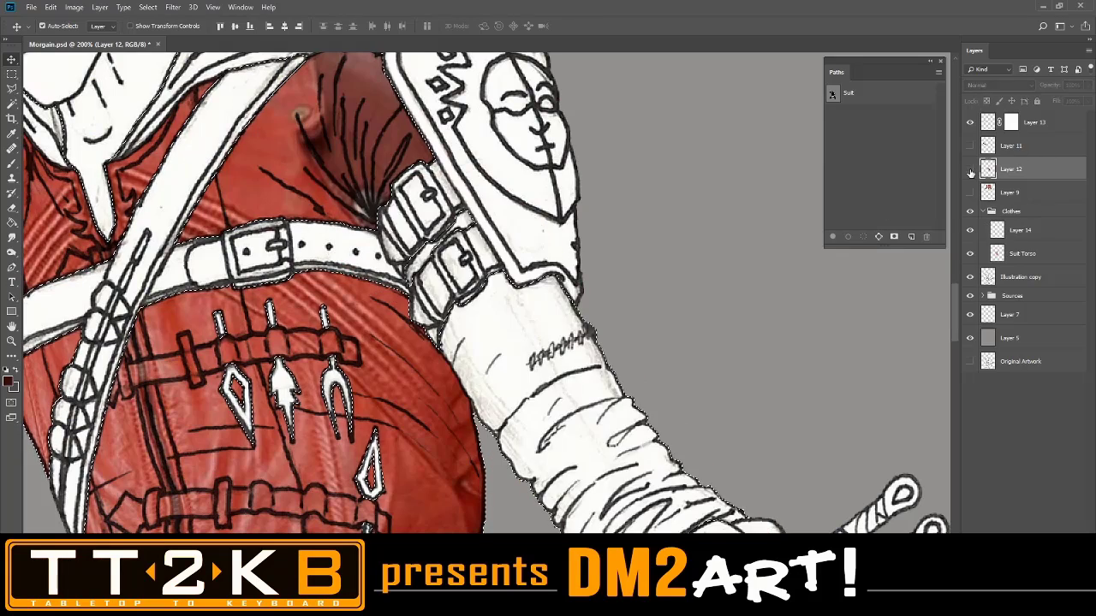
click(969, 169)
click(970, 170)
click(969, 169)
click(969, 170)
click(970, 169)
click(969, 170)
click(970, 170)
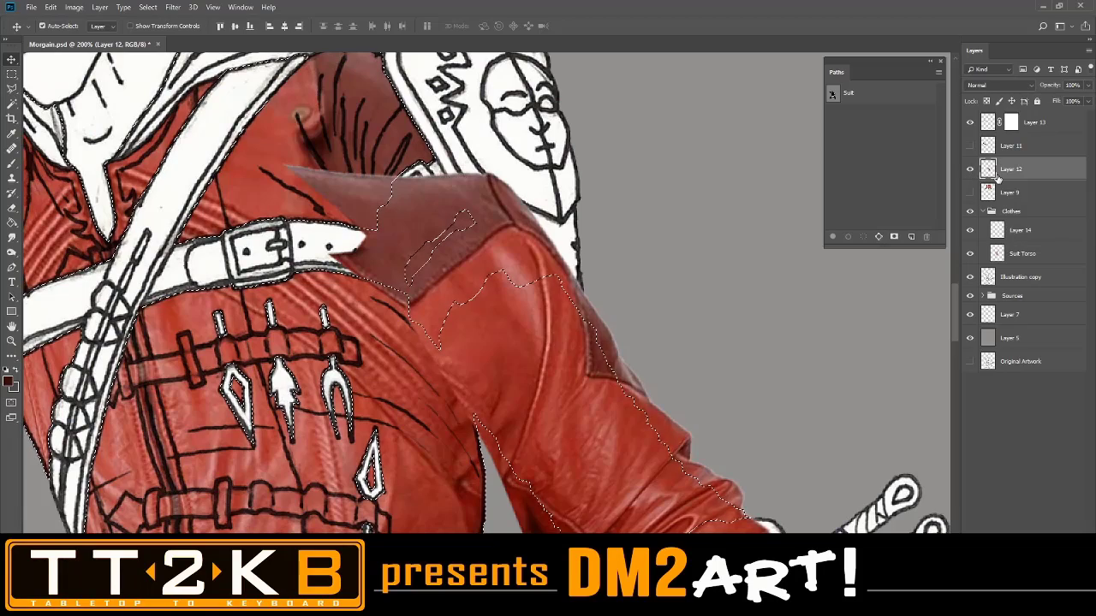
Copy the sleeve leather inside the suit selection to a new layer and hide the original sleeve on Layer 12
scroll(718, 336, down, 2)
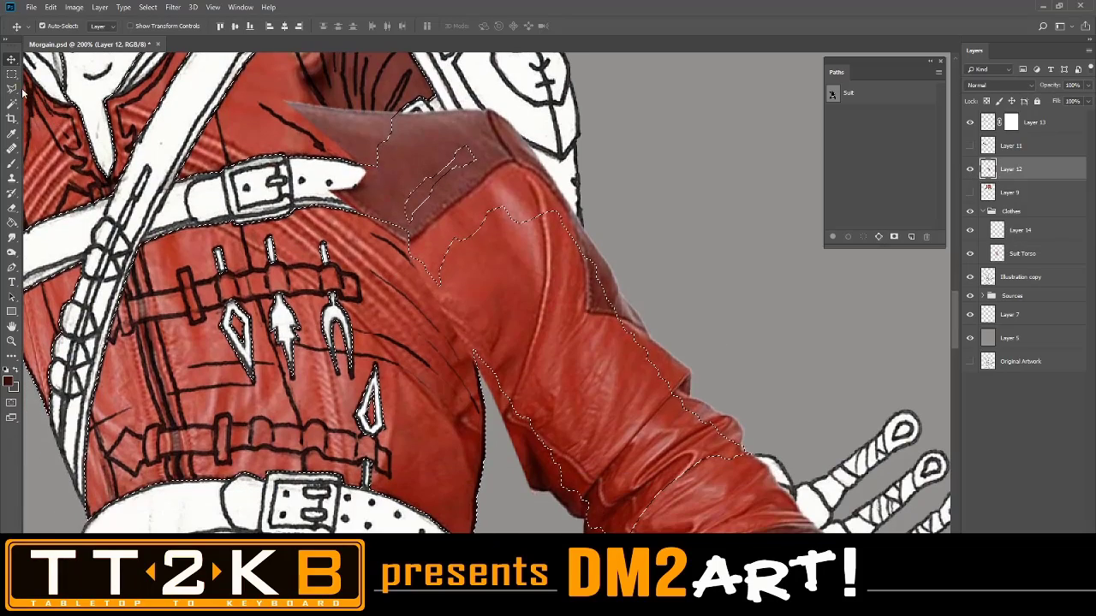
key(l)
right_click(541, 315)
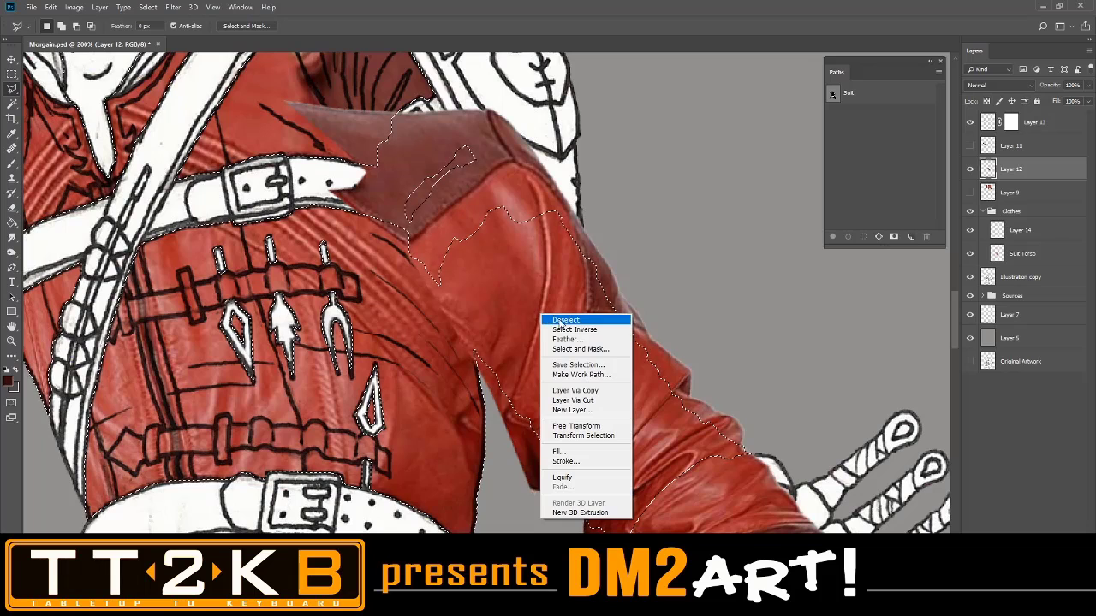
click(600, 394)
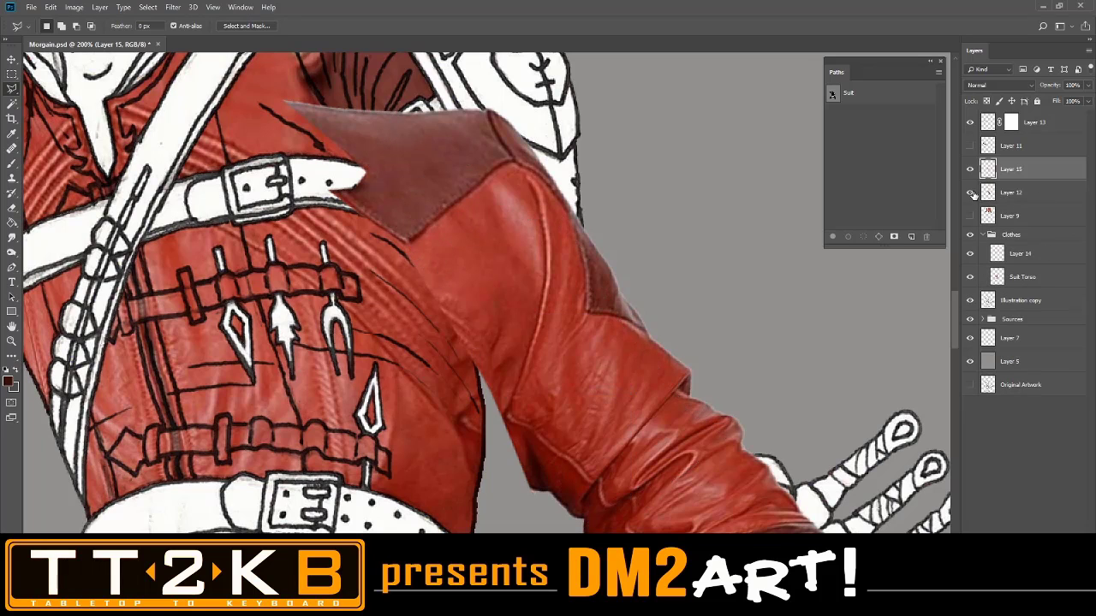
click(970, 194)
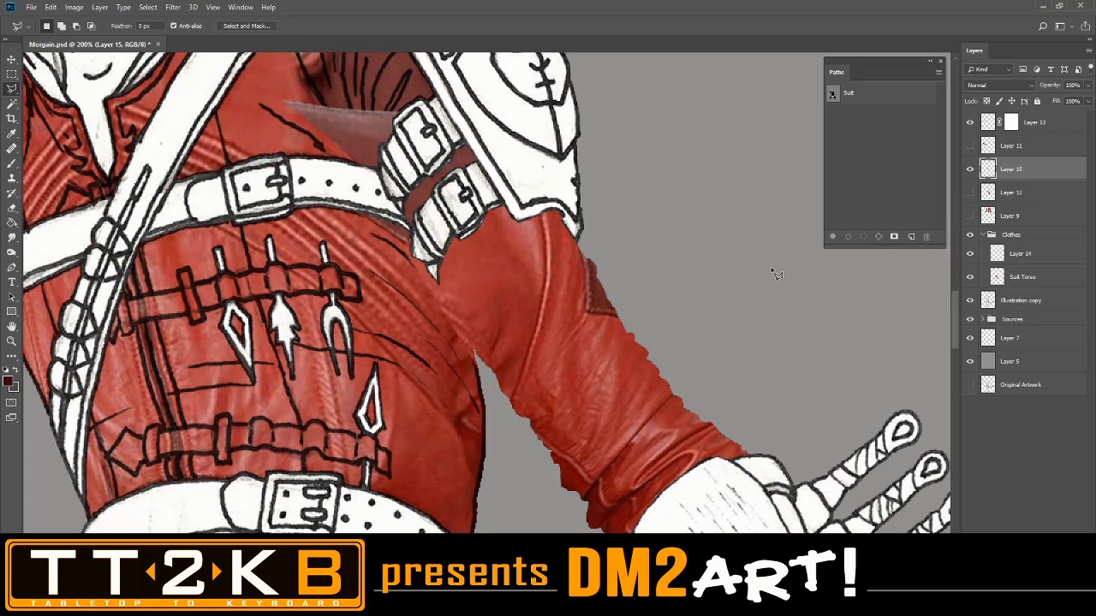
drag(771, 266, 685, 247)
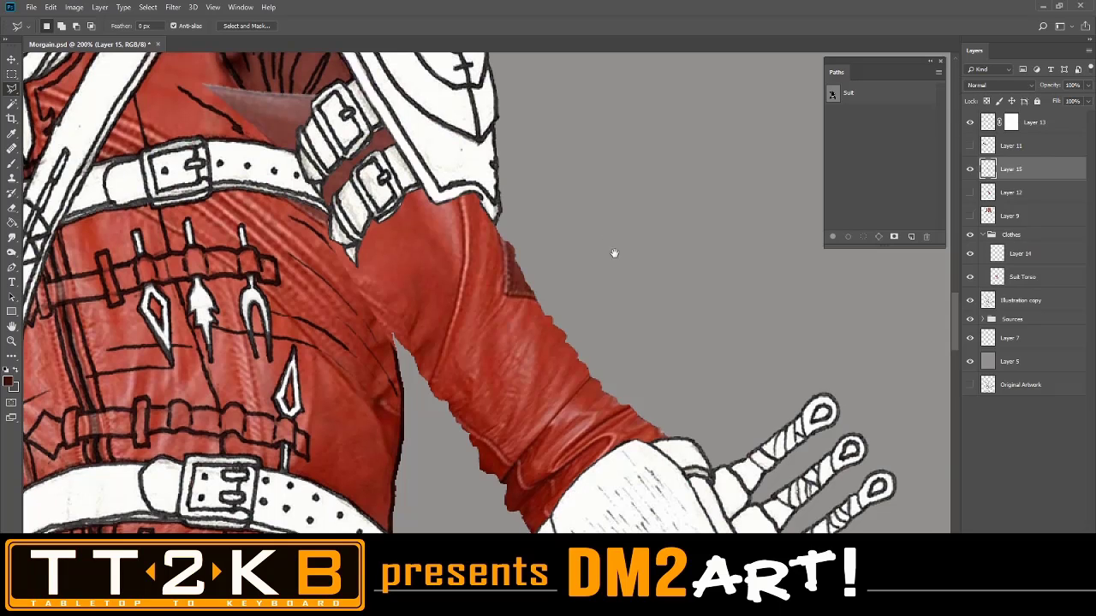
drag(614, 254, 656, 328)
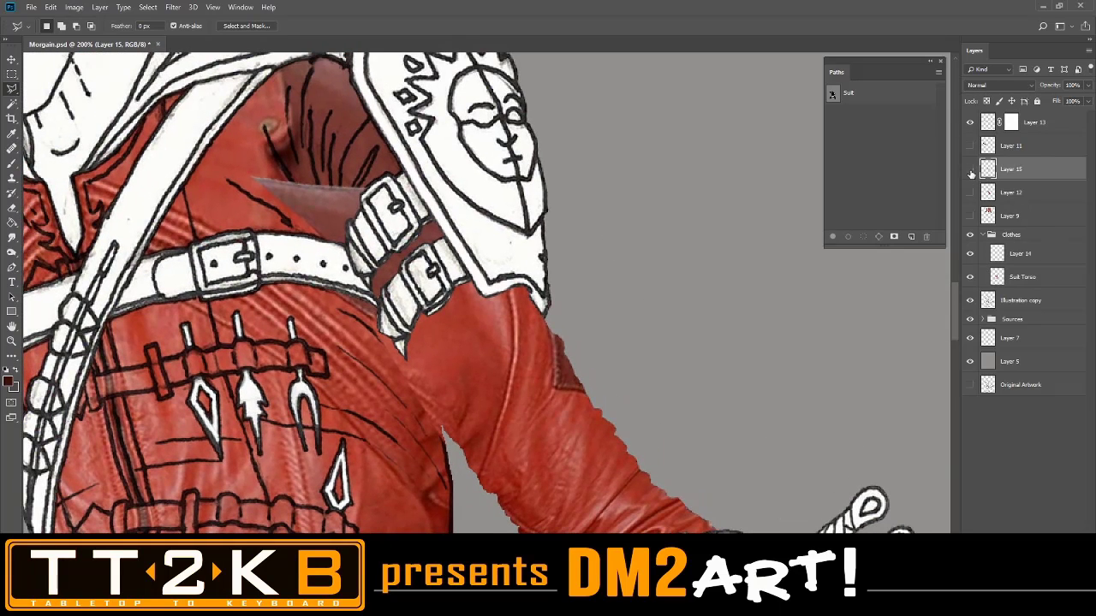
Compare the trimmed sleeve on Layer 15 and the Suit Torso leather with the line art by hiding and showing each layer
click(970, 170)
click(970, 169)
click(970, 170)
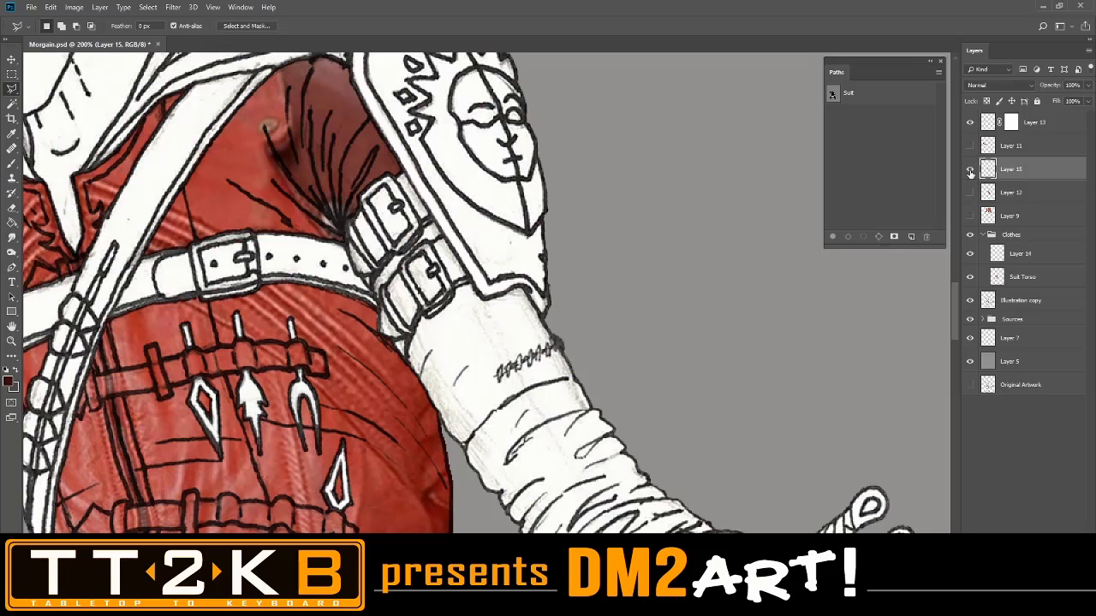
click(969, 170)
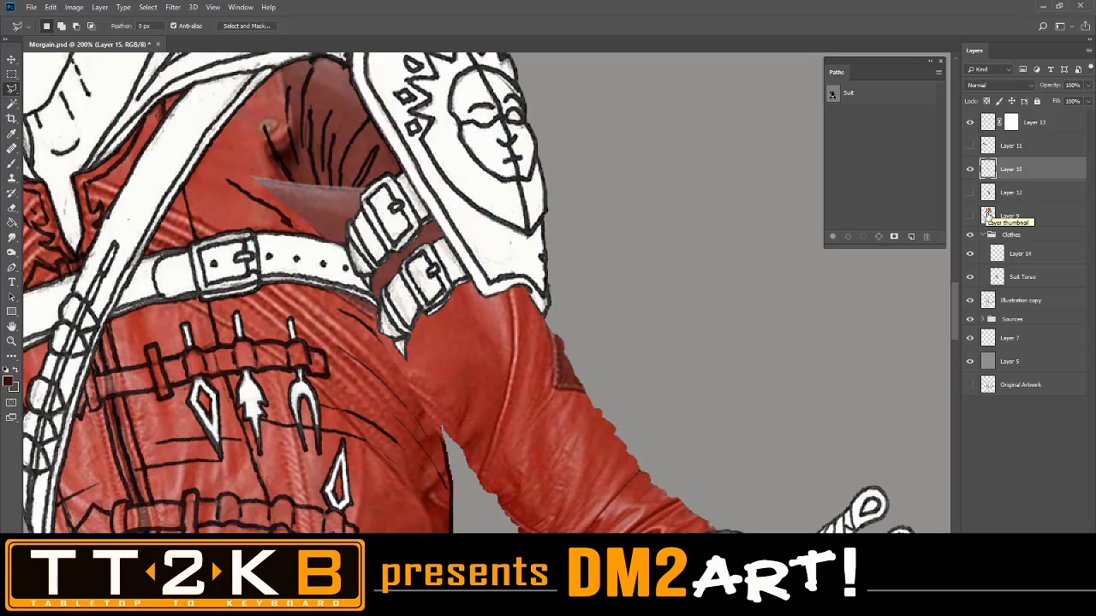
click(969, 277)
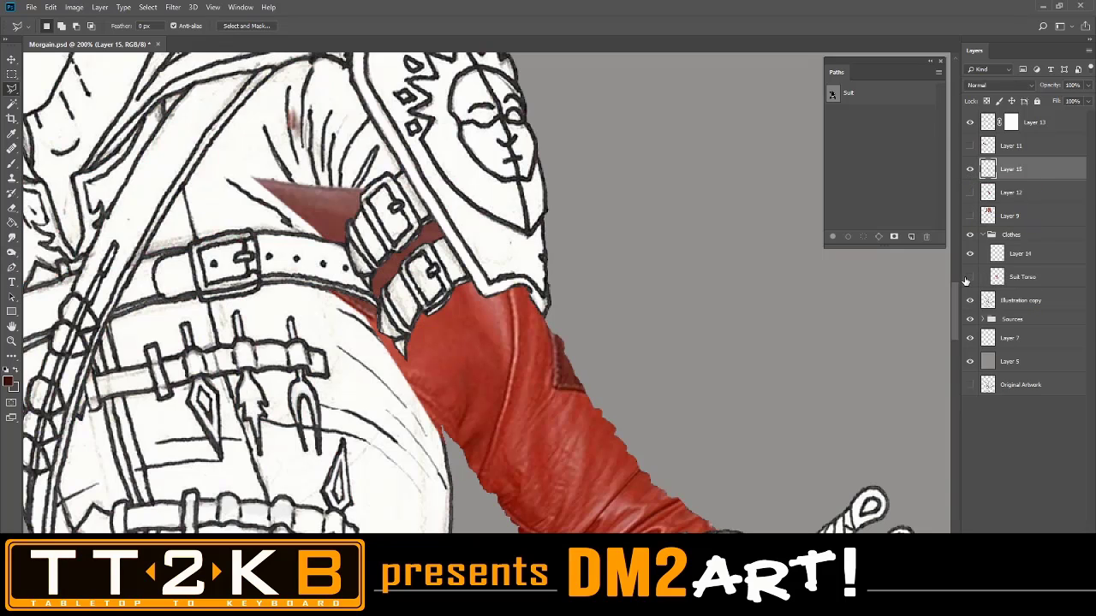
click(970, 276)
Try merging Layer 14 down into the Suit Torso layer in the Clothes group, and undo the merge
click(1012, 258)
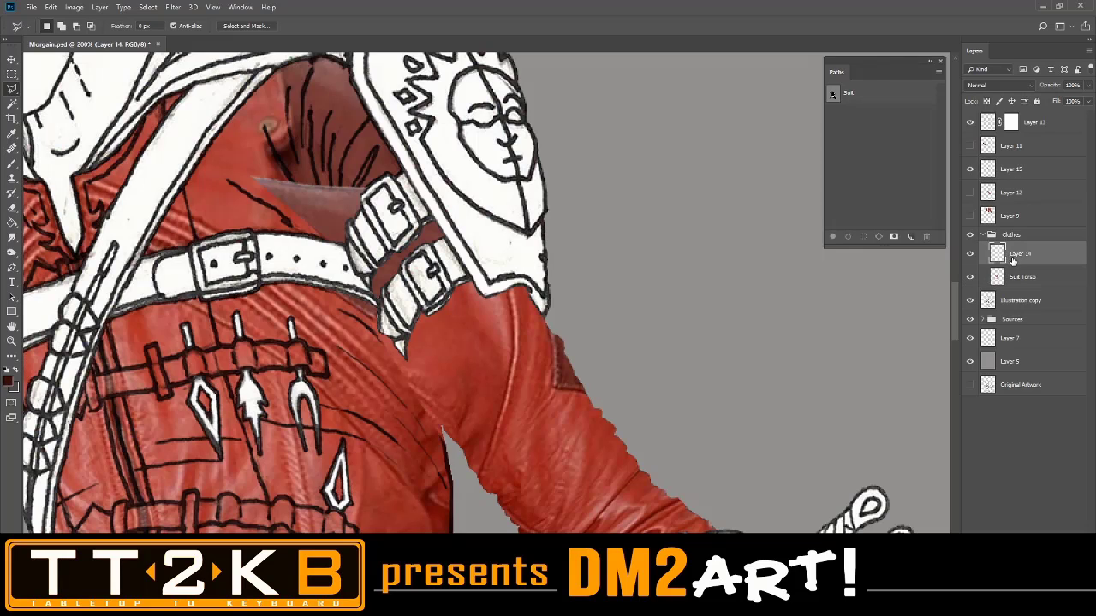
right_click(1012, 259)
click(934, 451)
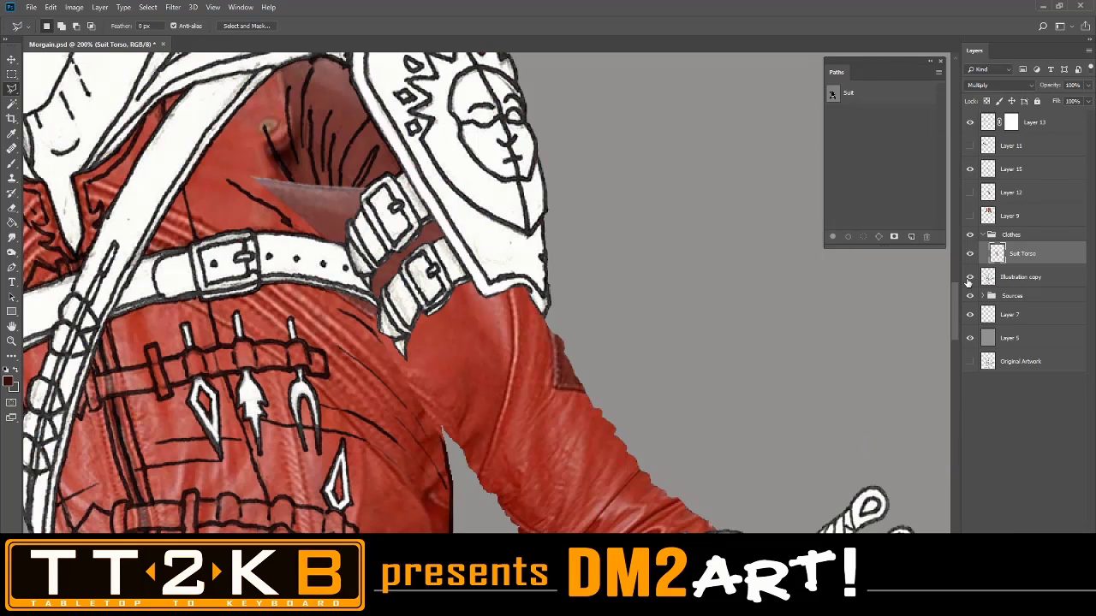
key(ctrl+z)
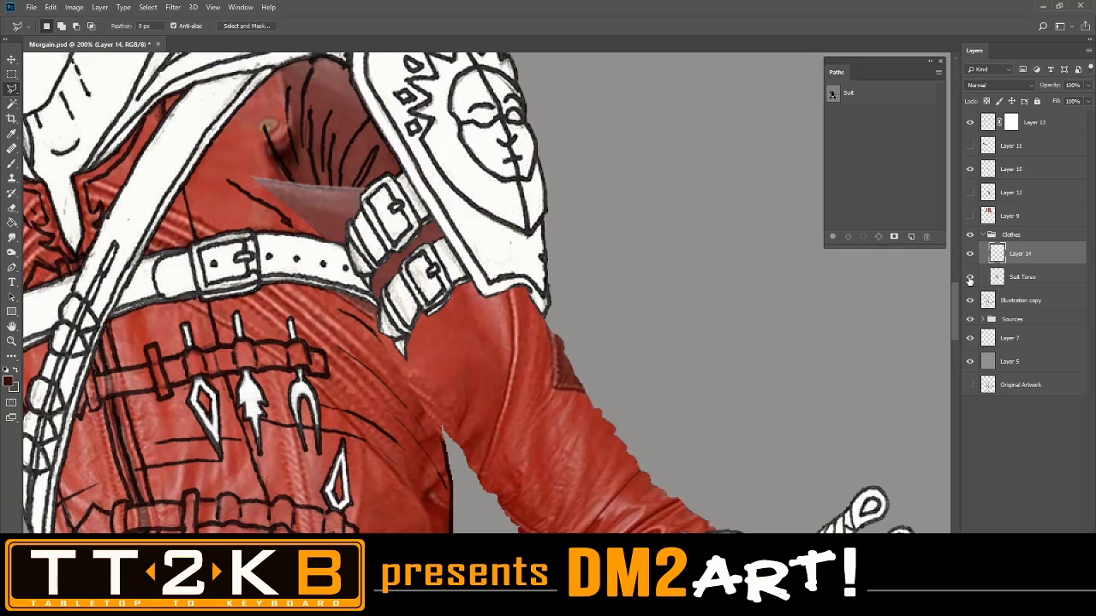
Merge Layer 14 down into the Suit Torso layer and hide the merged layer
right_click(1019, 258)
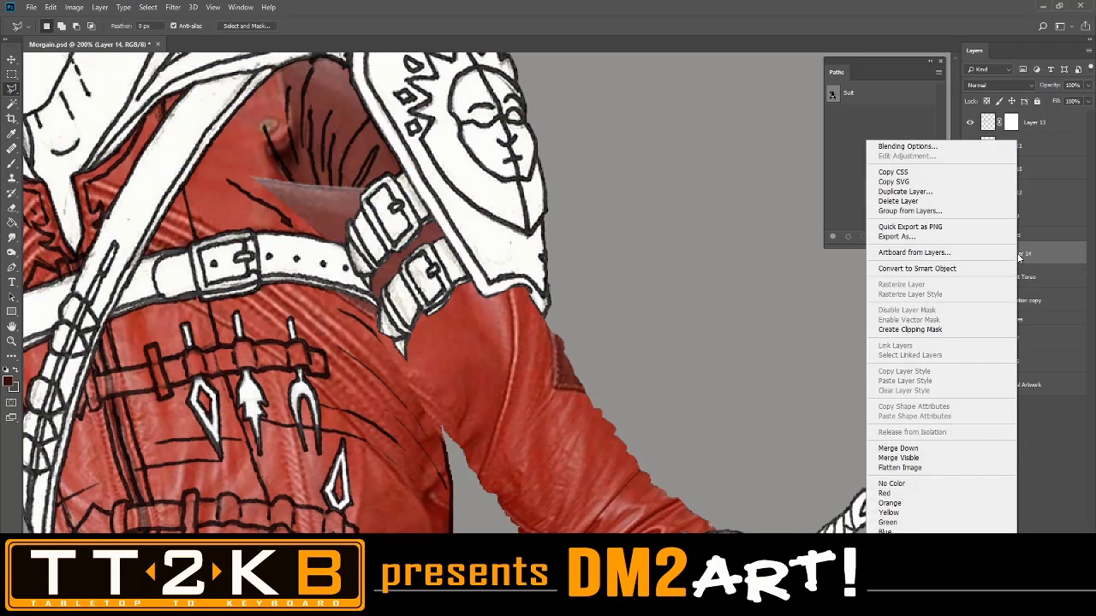
click(960, 448)
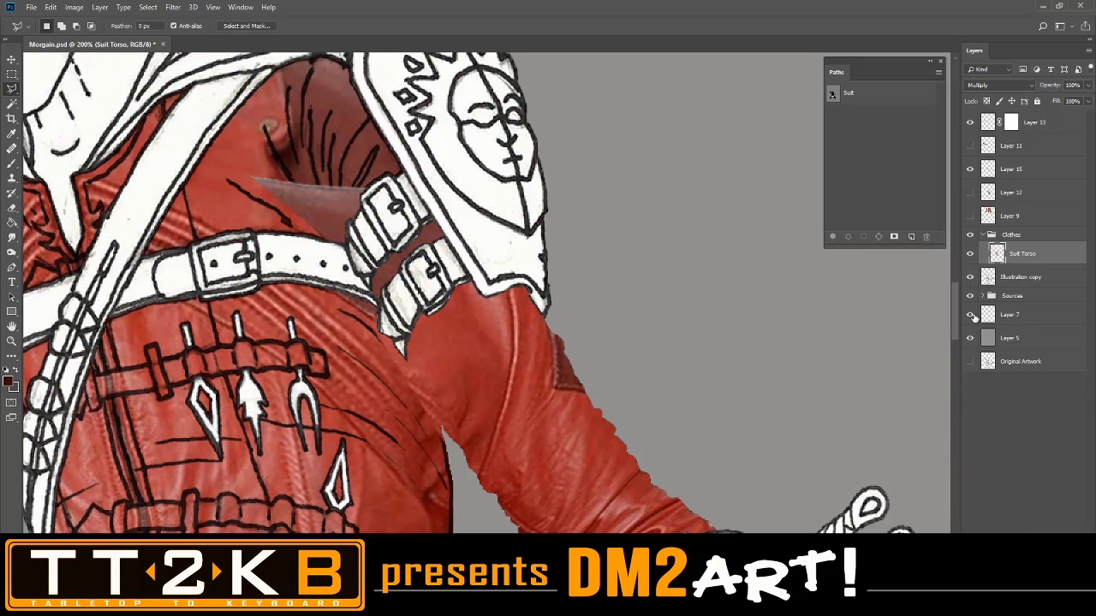
click(969, 254)
click(969, 254)
click(970, 254)
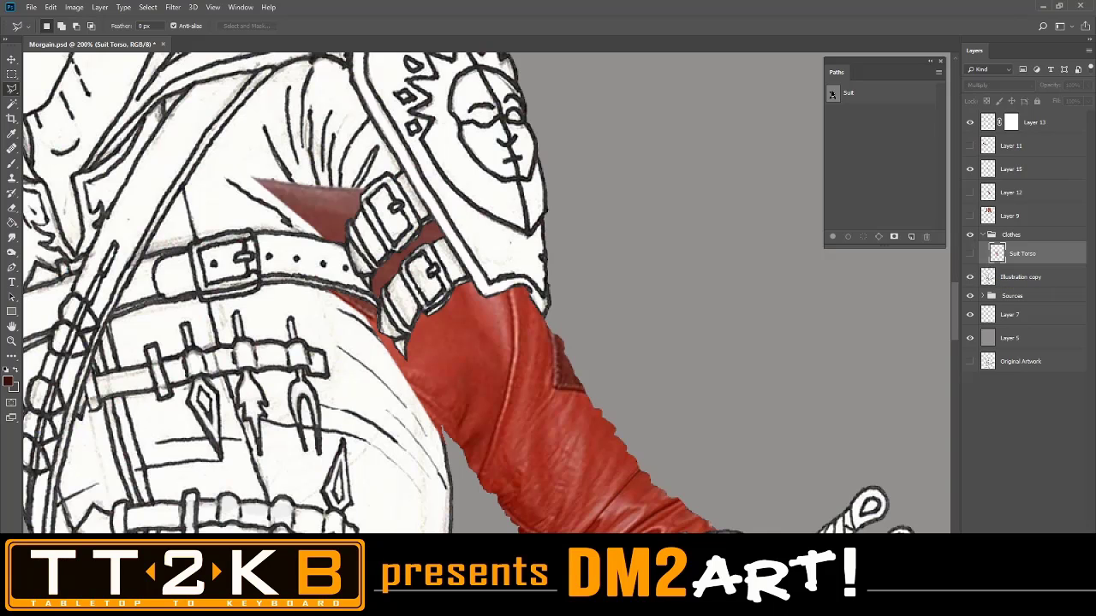
Set the blend mode of Layer 15, which holds the lowered arm's red sleeve, to Multiply
drag(68, 146, 256, 147)
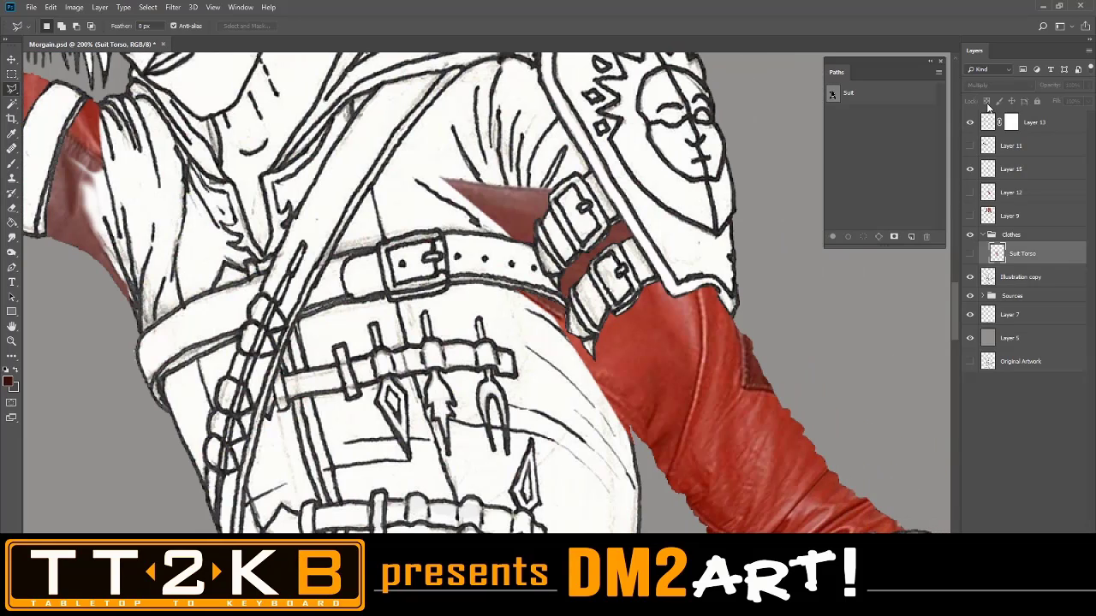
click(1011, 171)
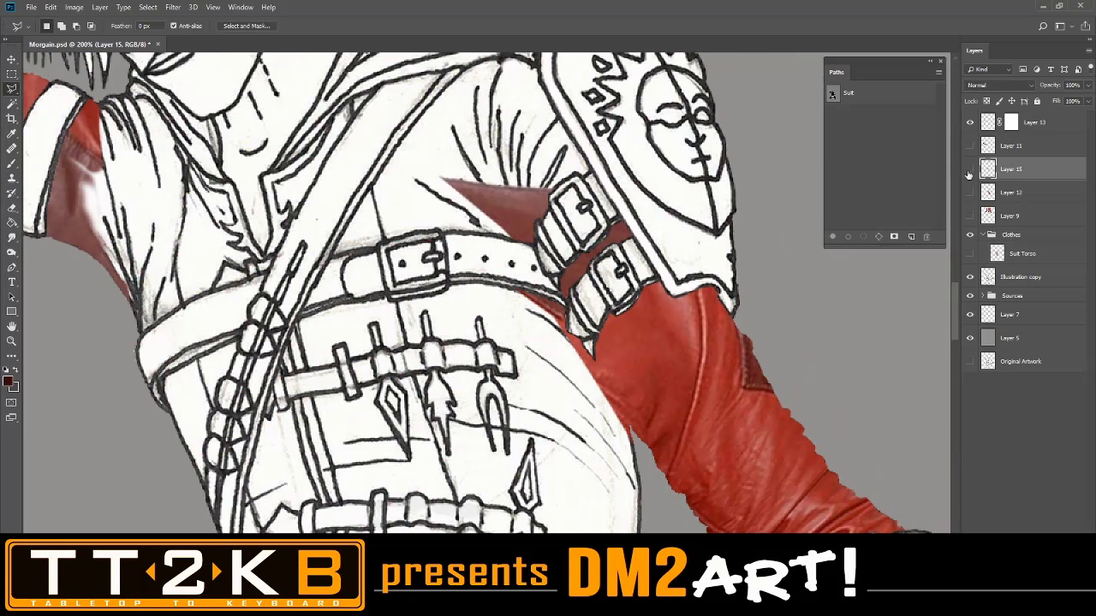
click(1002, 85)
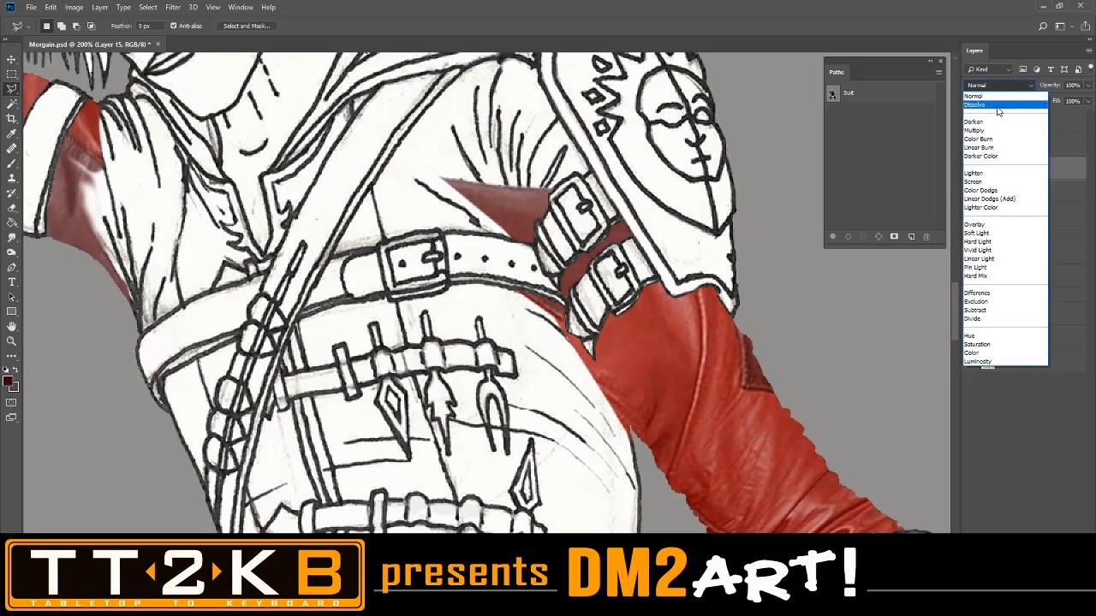
click(997, 130)
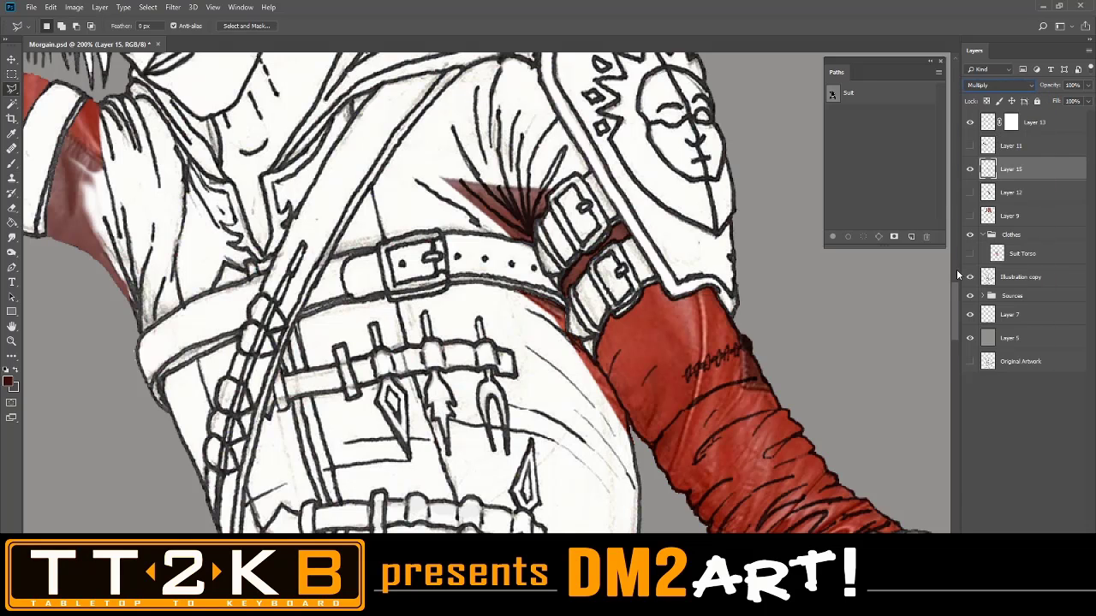
Lasso and delete the sleeve texture spilling over the torso on Layer 15, and show the Suit Torso layer again
scroll(950, 279, down, 2)
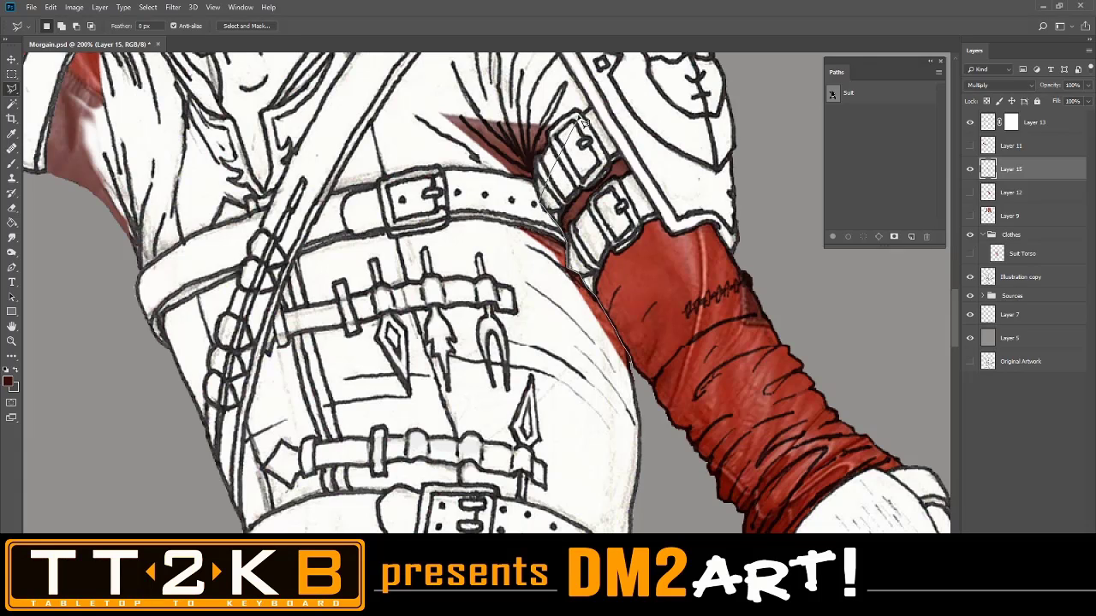
click(391, 184)
click(426, 250)
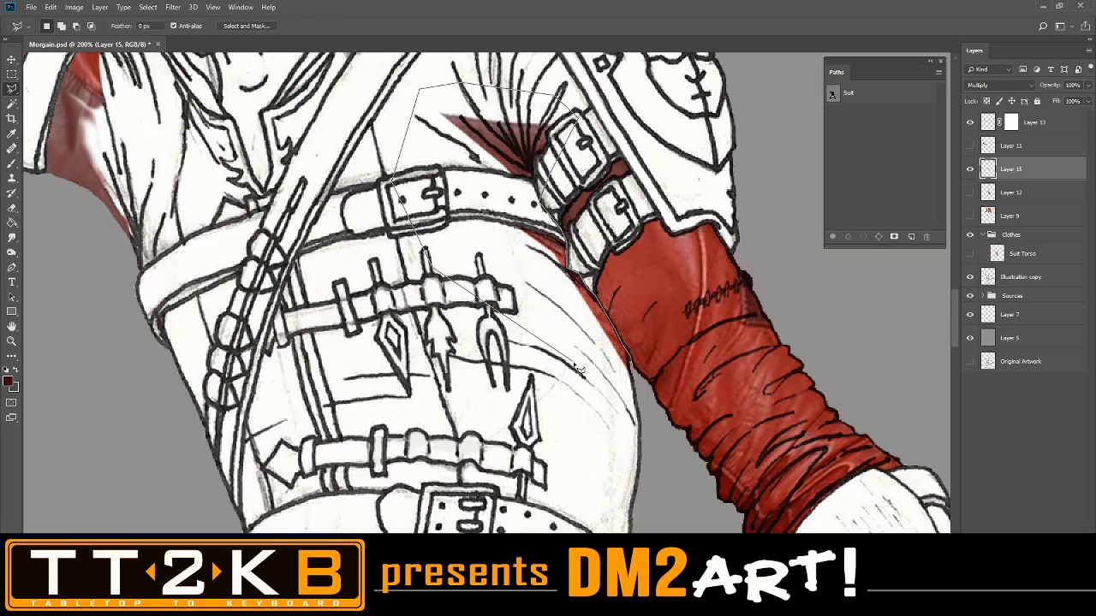
double_click(634, 378)
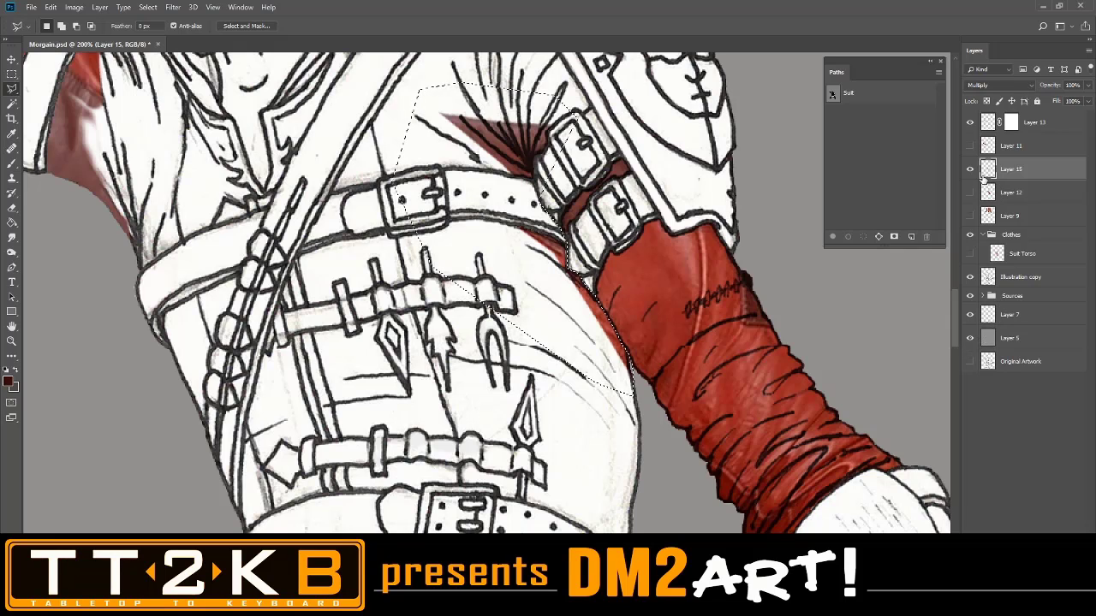
key(Delete)
key(ctrl+d)
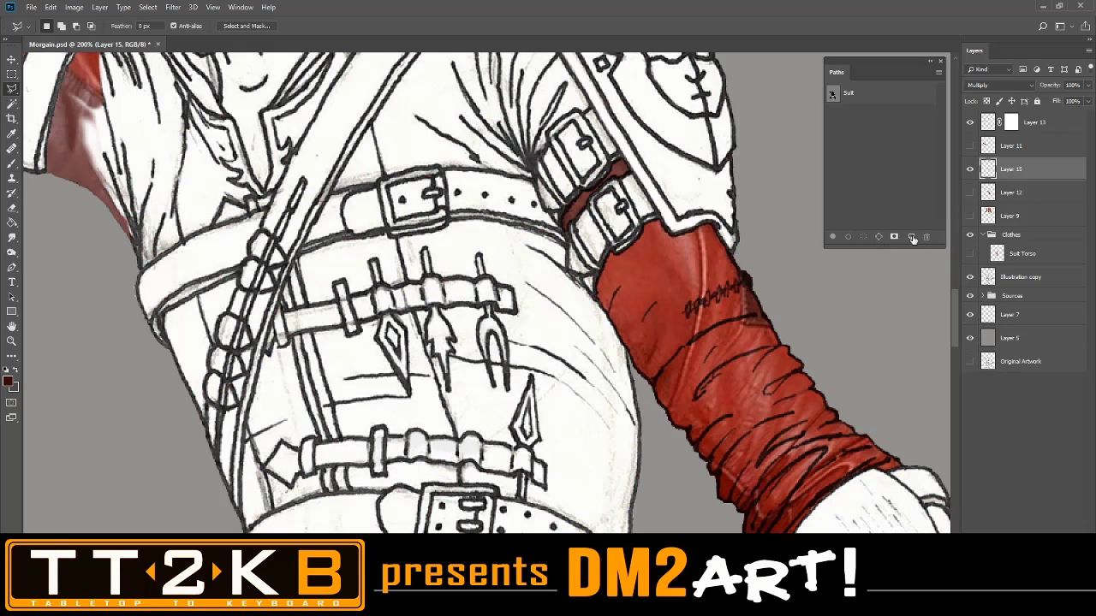
drag(825, 266, 910, 445)
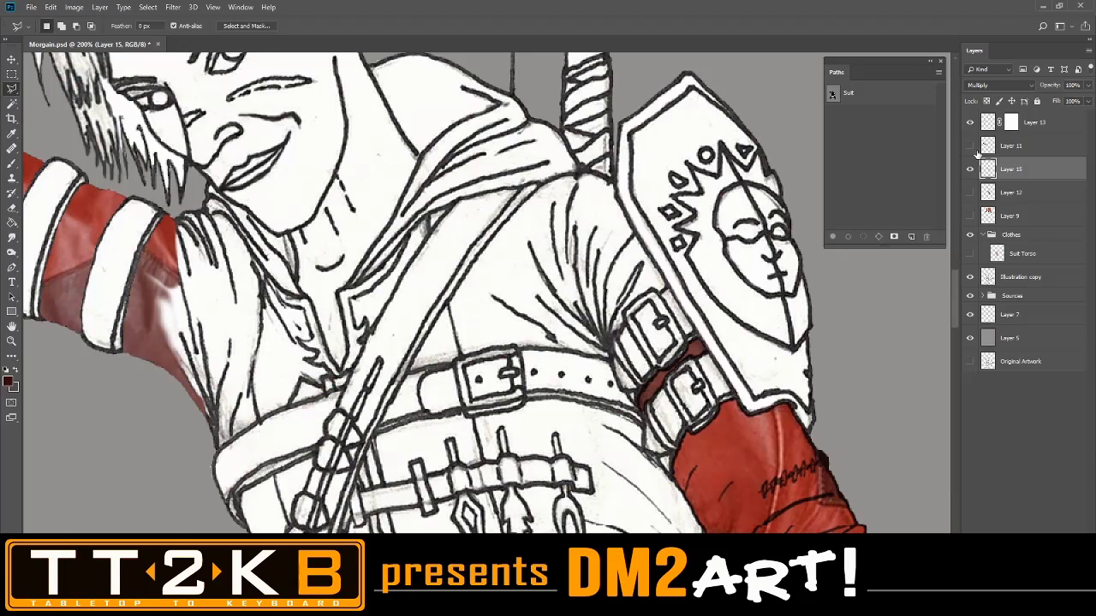
click(969, 254)
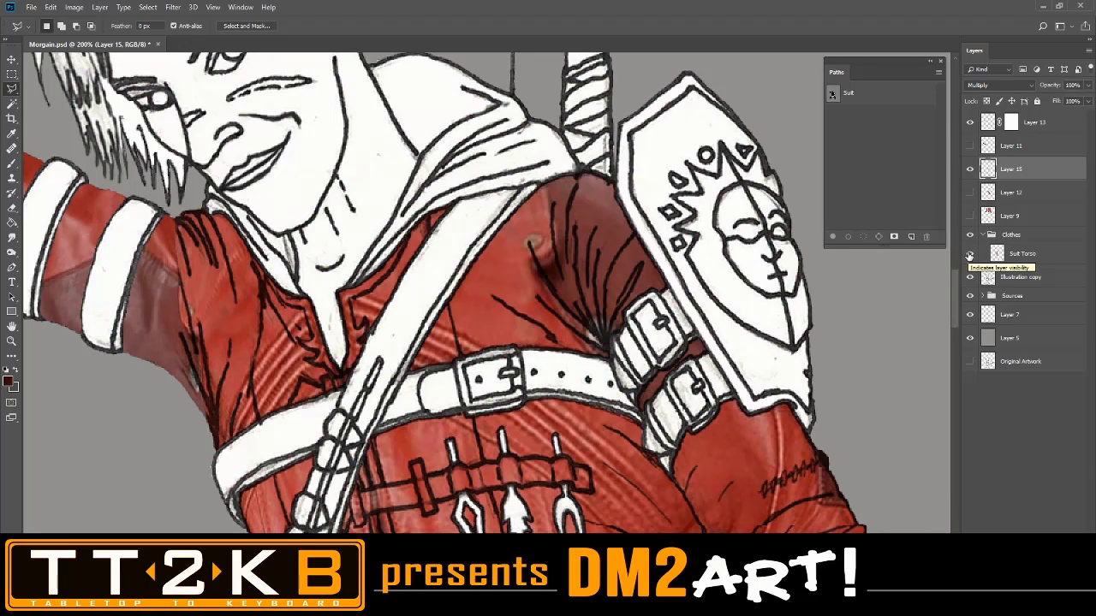
Examine the red leather on the torso and sleeves, from the whole upper body down to the shoulder and belts
key(ctrl+minus)
key(ctrl+minus)
drag(802, 336, 802, 308)
key(ctrl+plus)
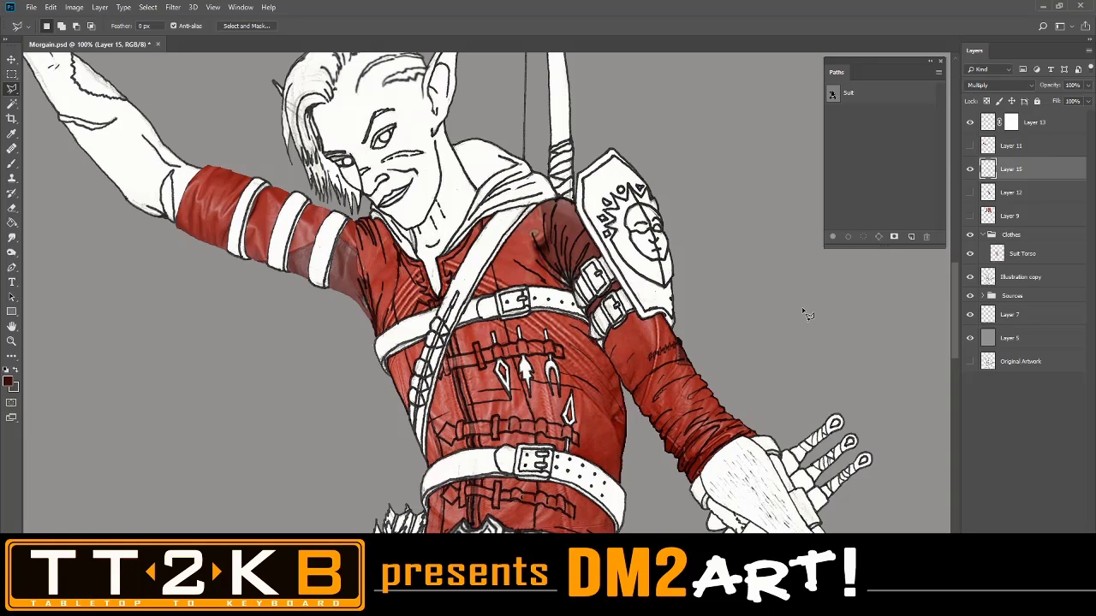
scroll(773, 318, down, 3)
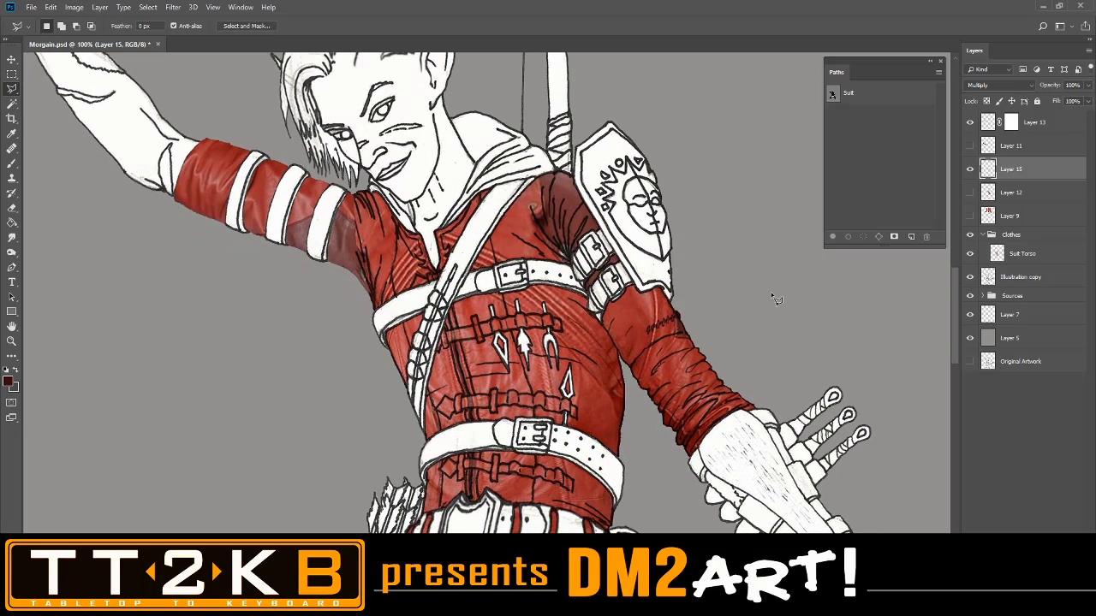
key(ctrl+plus)
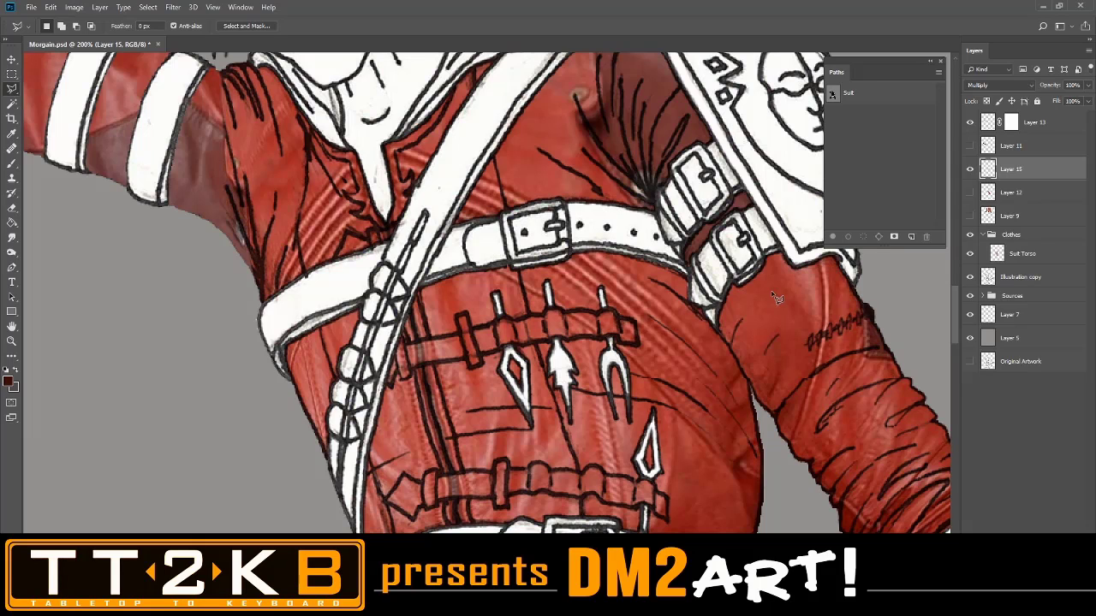
key(ctrl+plus)
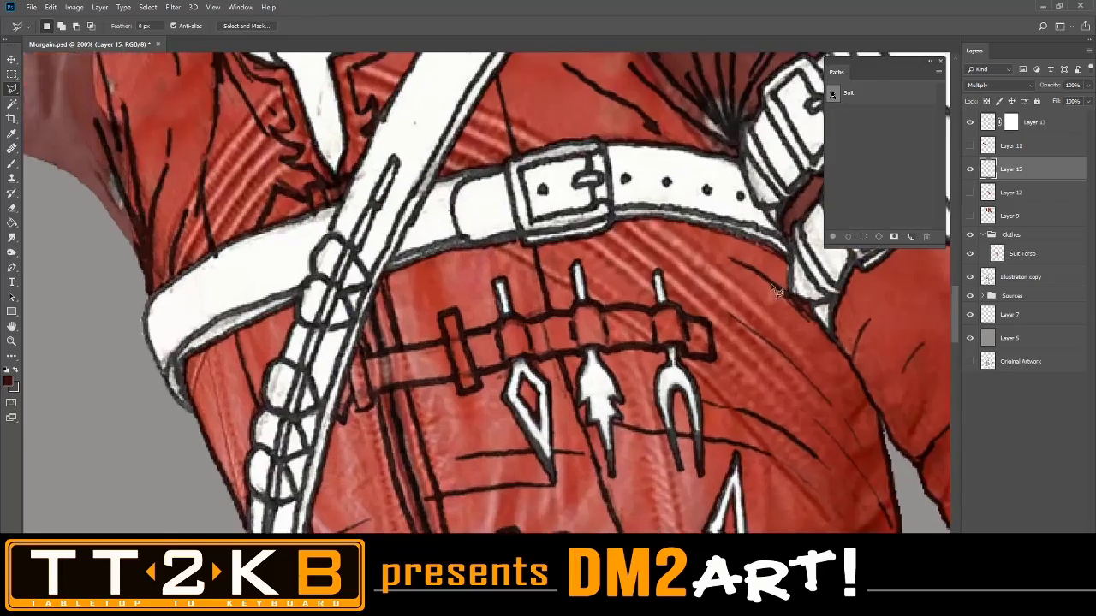
key(ctrl+minus)
key(ctrl+minus)
scroll(754, 325, up, 3)
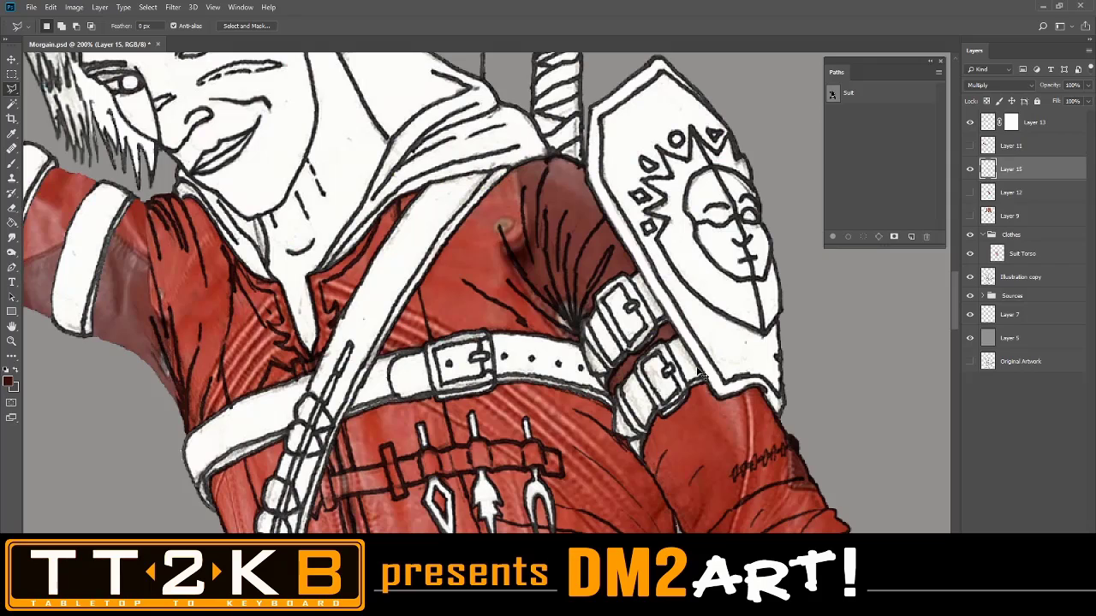
key(ctrl+plus)
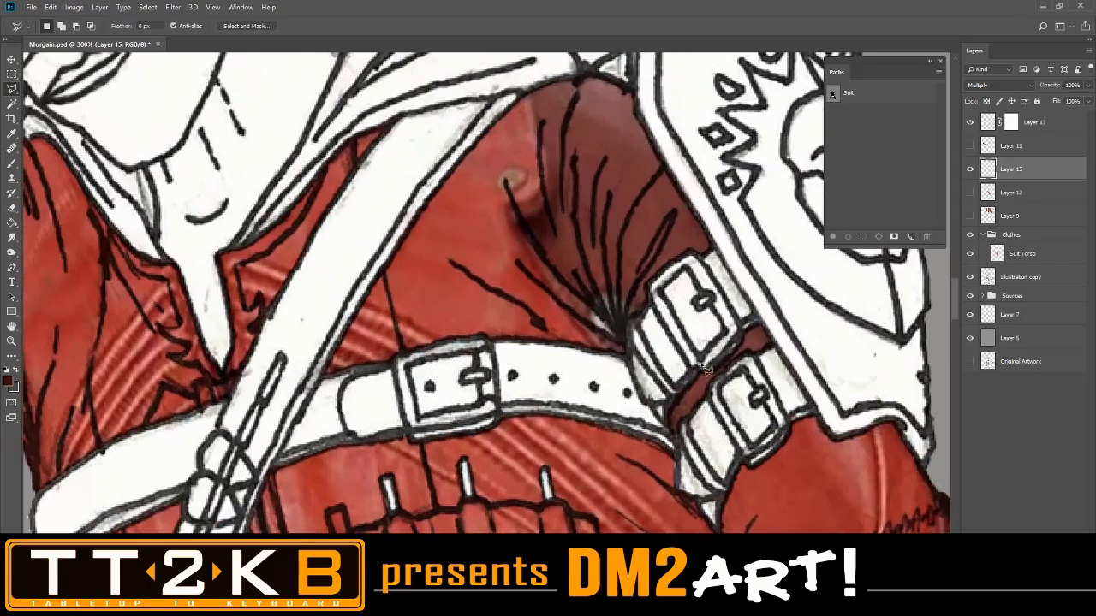
Set the Suit Torso layer's blend mode to Normal
click(1018, 256)
click(997, 87)
click(995, 100)
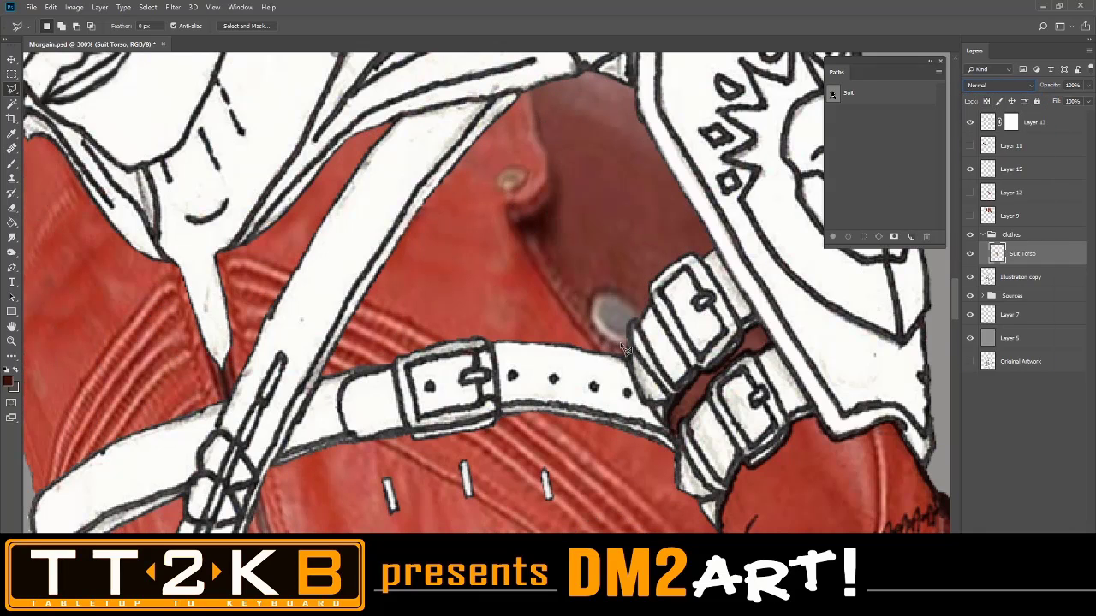
Make a selection from the Suit path around the red suit areas
scroll(613, 341, up, 2)
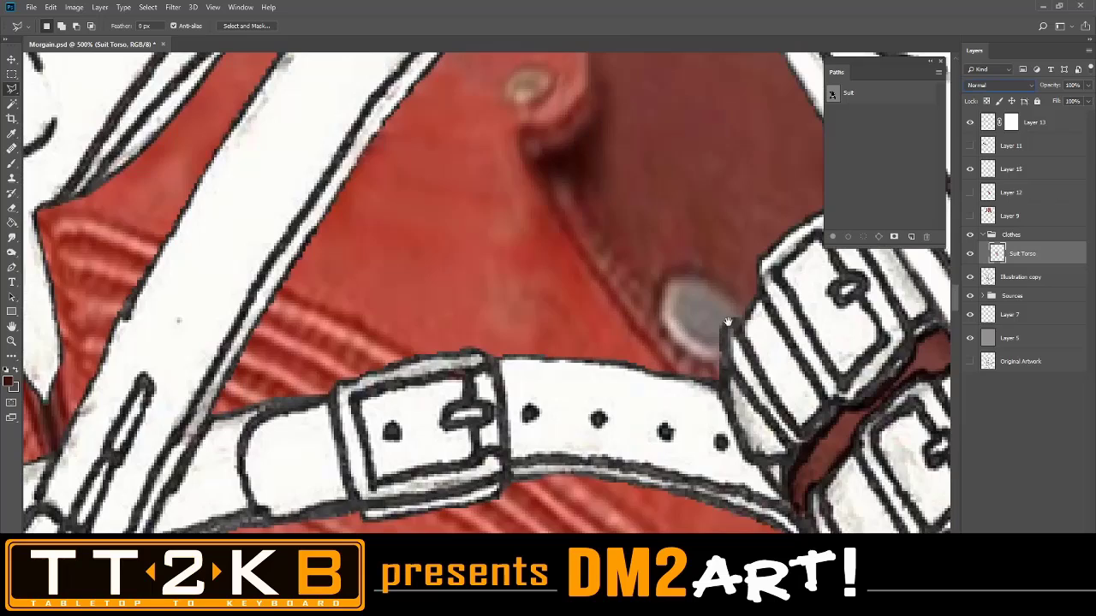
drag(726, 322, 590, 369)
click(870, 94)
right_click(872, 101)
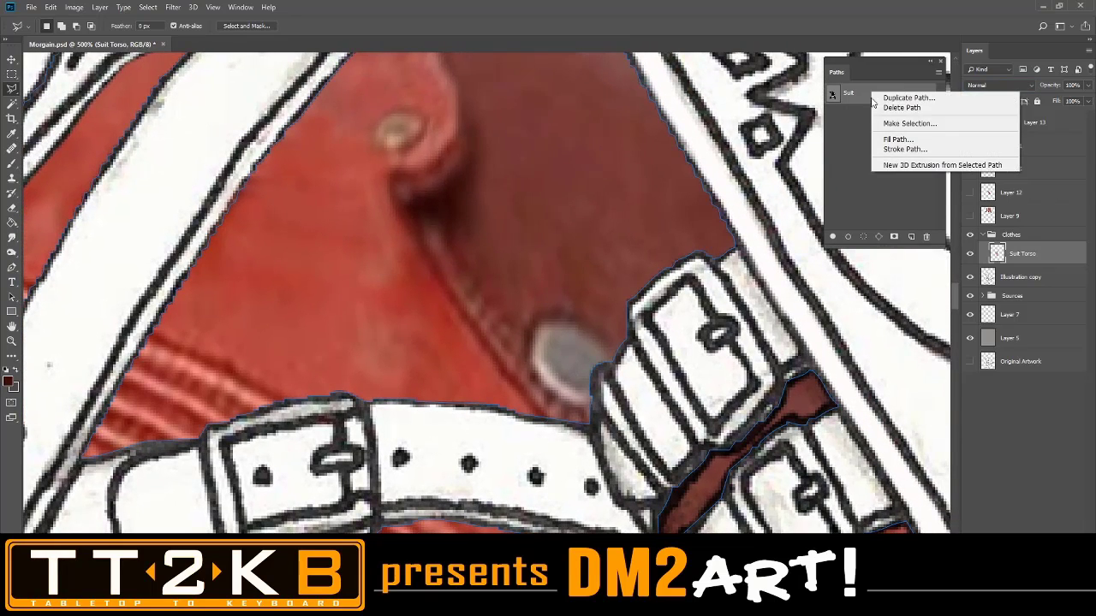
click(909, 123)
click(607, 162)
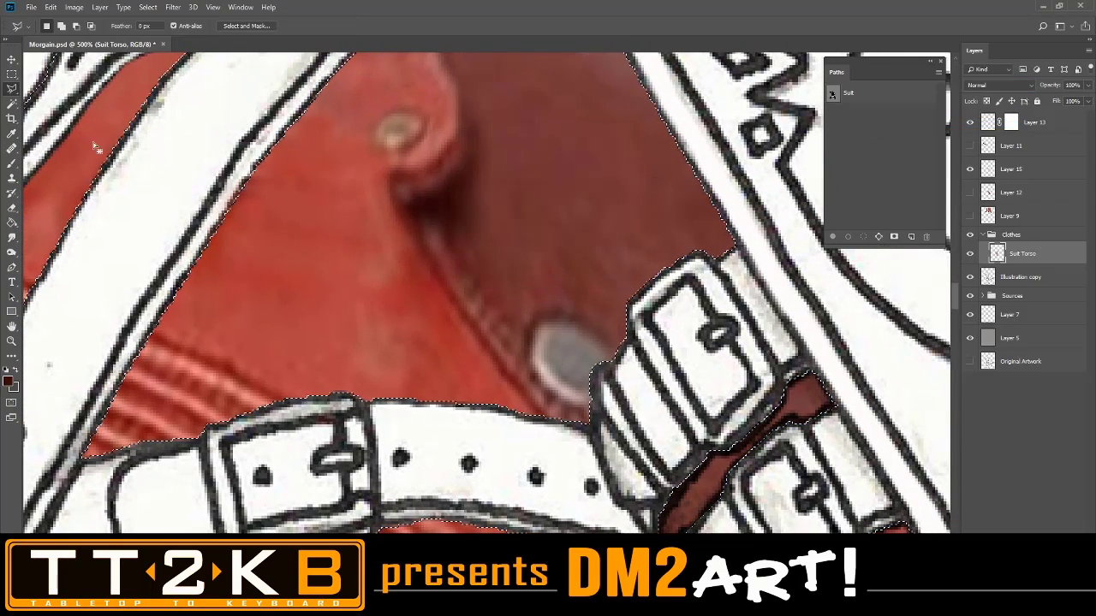
Clone dark red leather over the grey metal snap beside the shield-arm buckles with the Clone Stamp
click(12, 178)
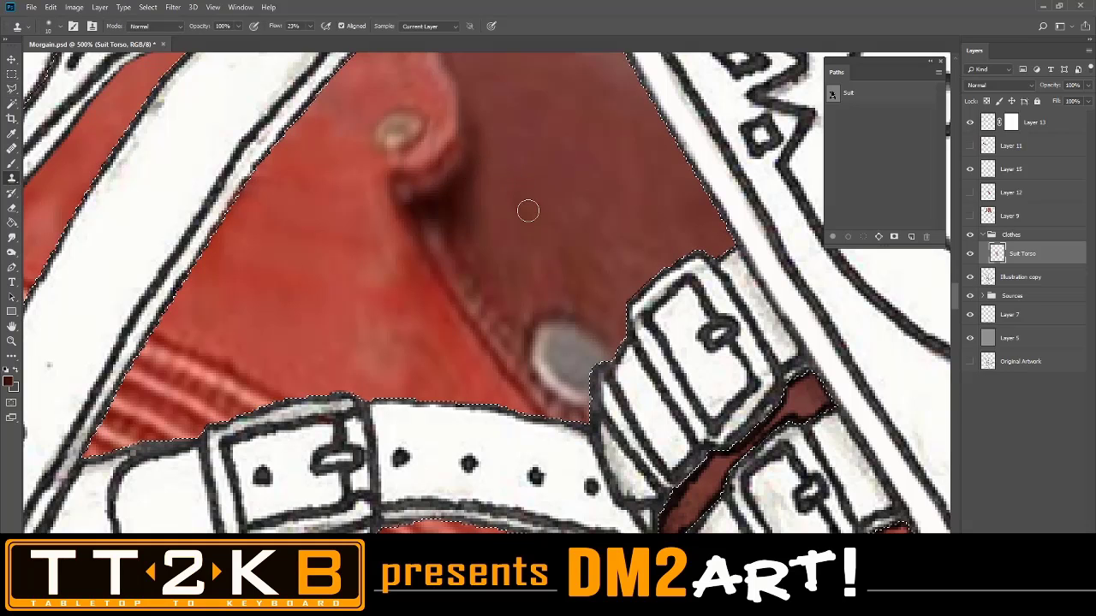
alt+click(568, 181)
click(573, 339)
mouse_move(572, 339)
mouse_down()
mouse_move(604, 347)
mouse_move(598, 339)
mouse_move(590, 388)
mouse_move(583, 376)
mouse_move(588, 398)
mouse_move(549, 375)
mouse_move(555, 386)
mouse_move(520, 334)
mouse_move(539, 317)
mouse_move(573, 373)
mouse_move(536, 297)
mouse_move(576, 277)
mouse_move(605, 300)
mouse_move(553, 260)
mouse_move(544, 269)
mouse_move(584, 358)
mouse_move(552, 387)
mouse_move(502, 306)
mouse_move(547, 303)
mouse_move(581, 330)
mouse_move(661, 348)
mouse_move(593, 341)
mouse_move(593, 355)
mouse_move(599, 302)
mouse_move(703, 297)
mouse_move(554, 195)
mouse_move(512, 225)
mouse_move(614, 386)
mouse_move(588, 370)
mouse_up()
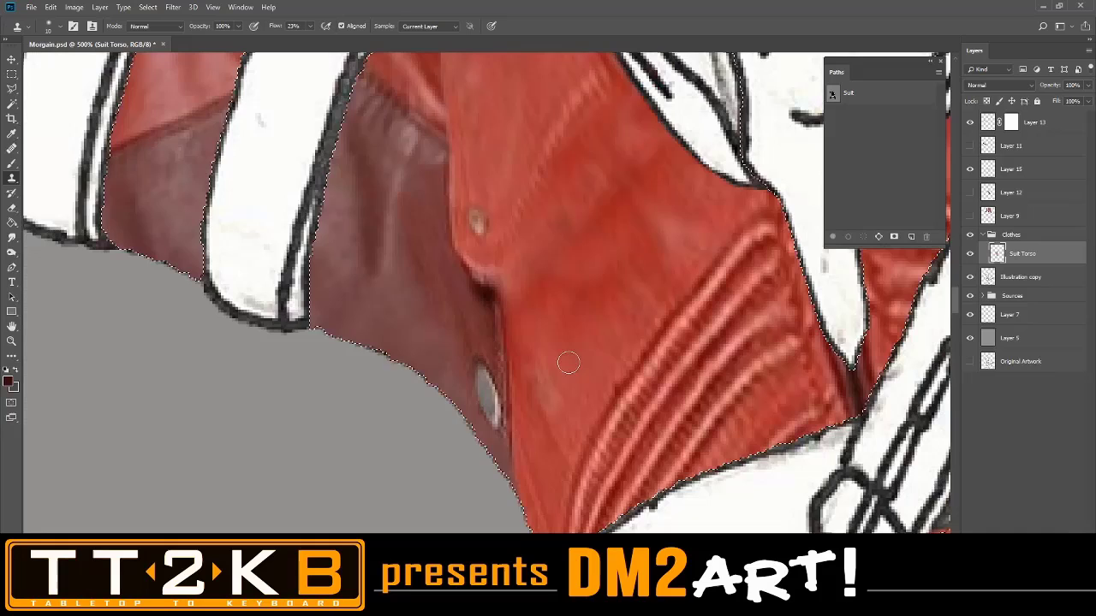
Clone dark leather over the metal snap beneath the raised arm, and deselect the suit area
drag(568, 363, 522, 345)
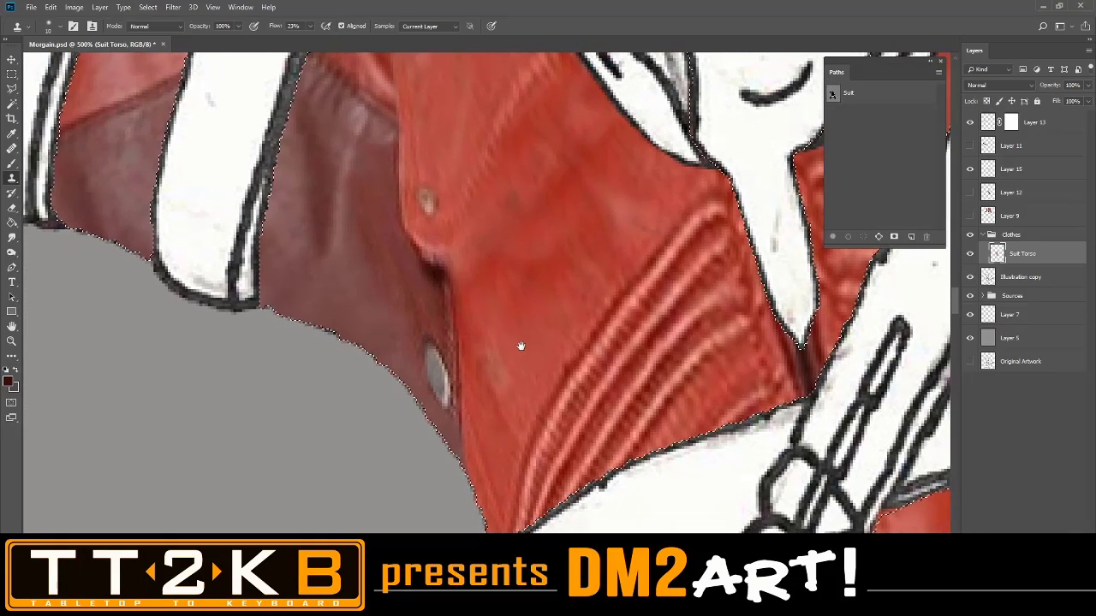
alt+click(389, 277)
mouse_move(423, 346)
mouse_down()
mouse_move(421, 335)
mouse_move(446, 414)
mouse_move(423, 360)
mouse_move(428, 373)
mouse_up()
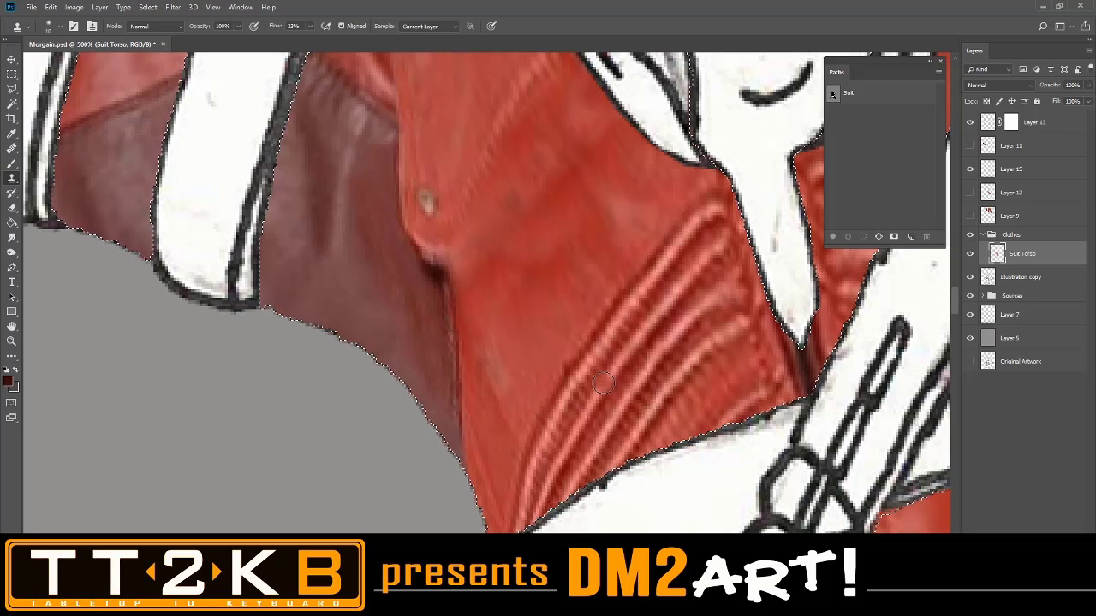
scroll(603, 381, down, 1)
scroll(604, 387, down, 1)
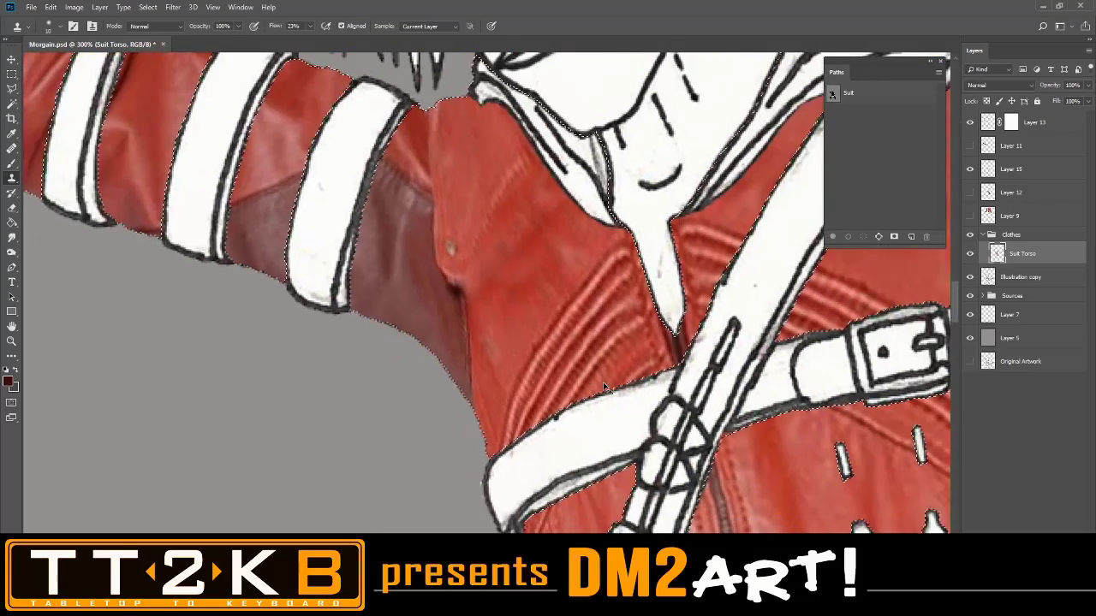
scroll(604, 387, down, 1)
scroll(603, 387, down, 2)
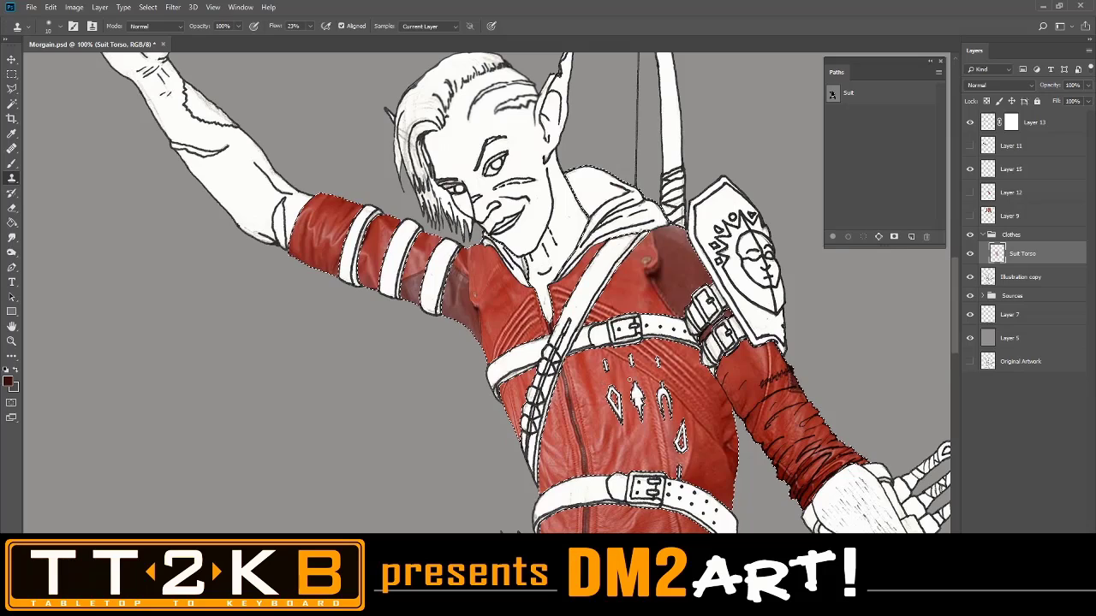
drag(603, 387, 486, 300)
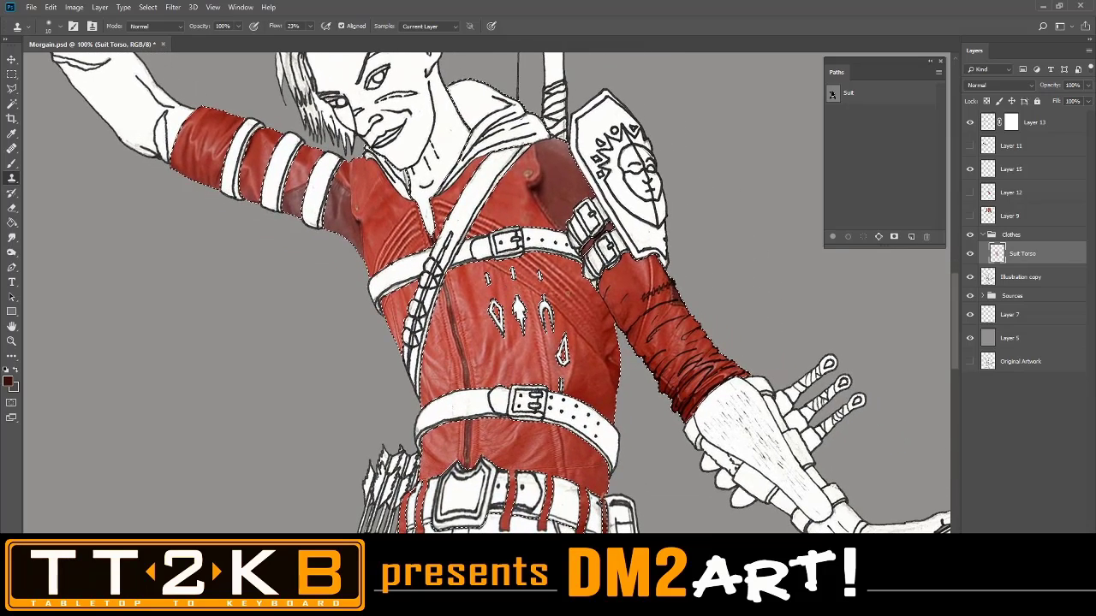
key(ctrl+d)
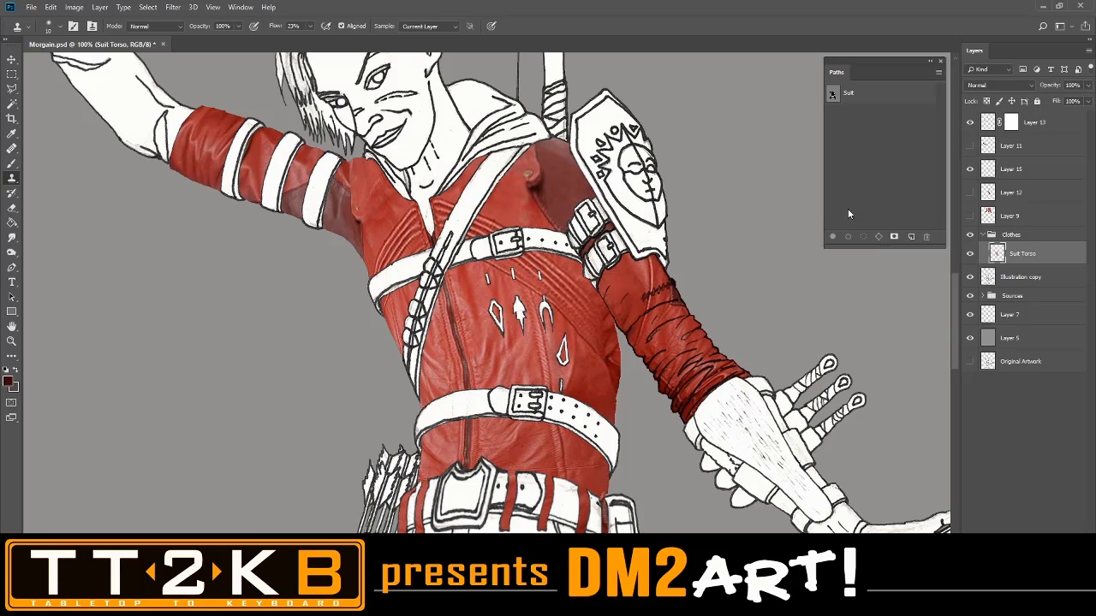
Compare the artwork with Layer 13 hidden and shown
click(969, 122)
click(970, 122)
click(970, 123)
click(969, 122)
click(1041, 124)
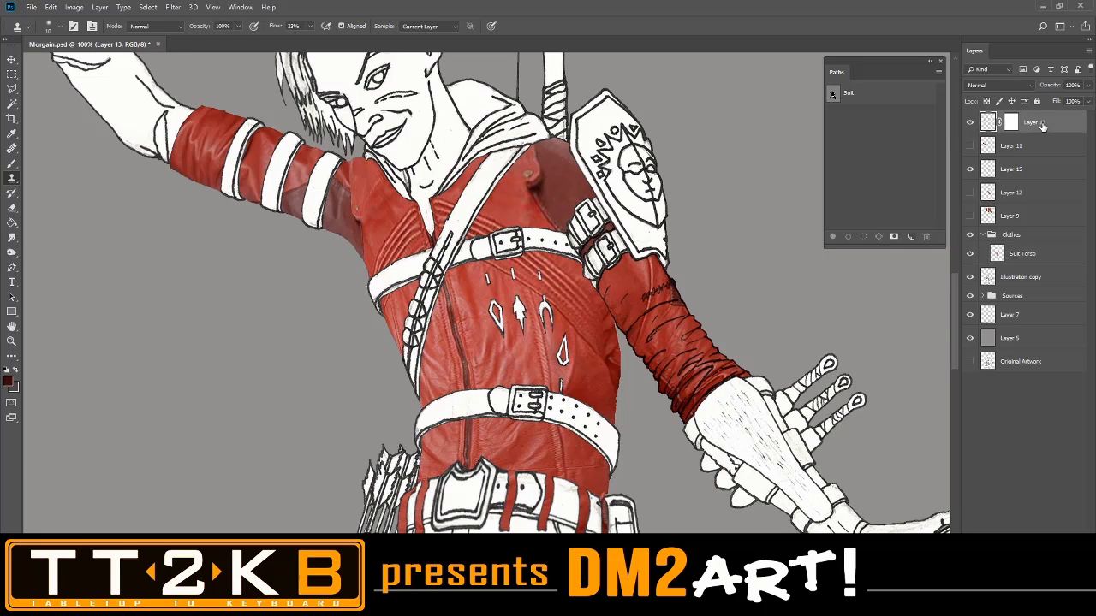
Delete the hidden Layer 11 and Layer 12
click(1008, 148)
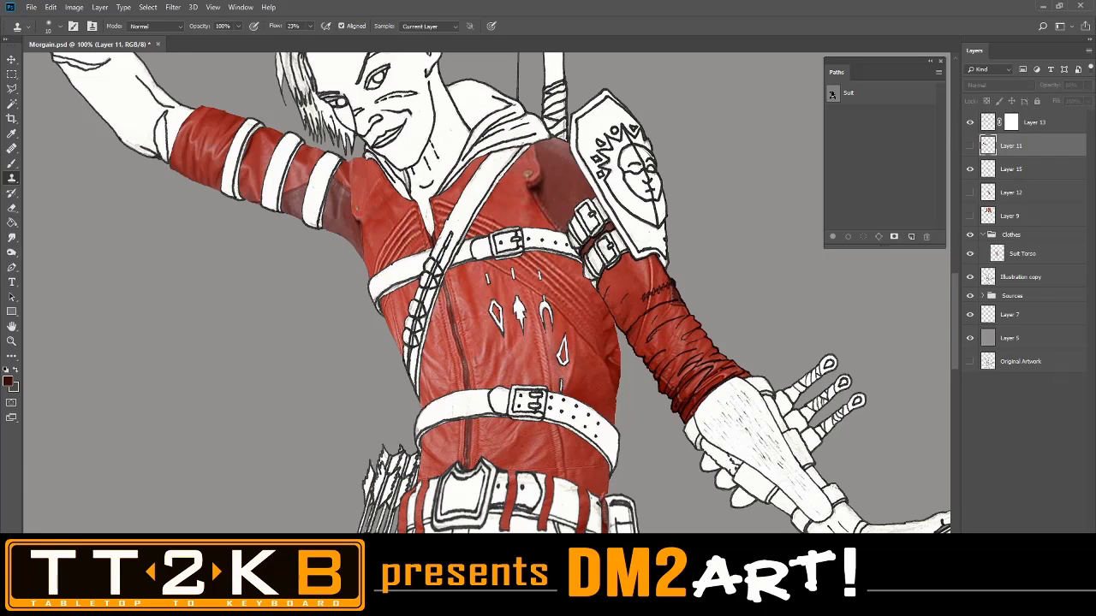
key(Delete)
click(1014, 171)
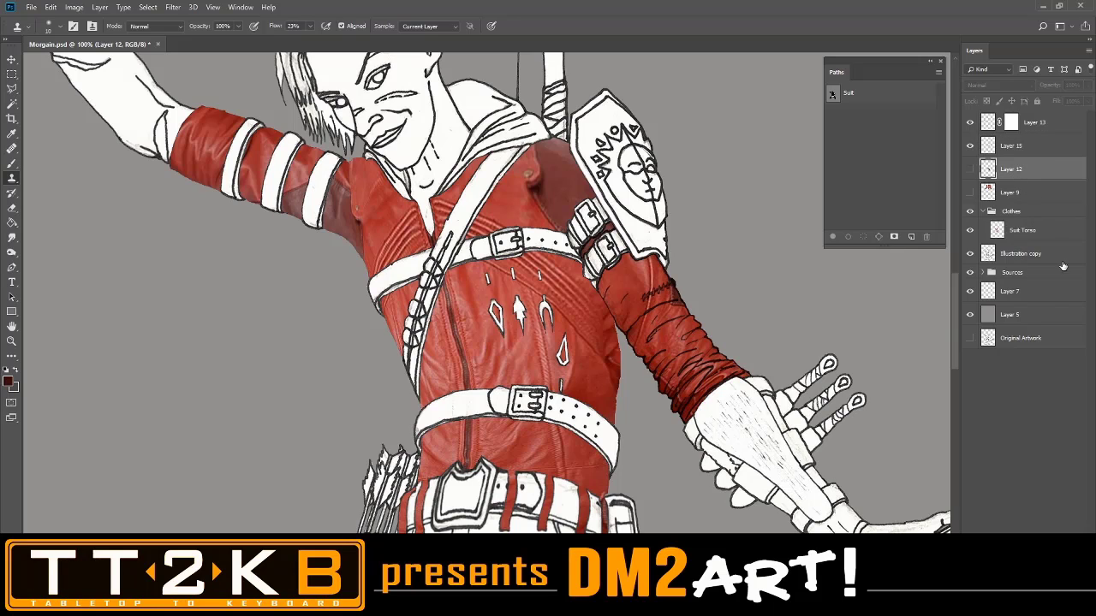
key(Delete)
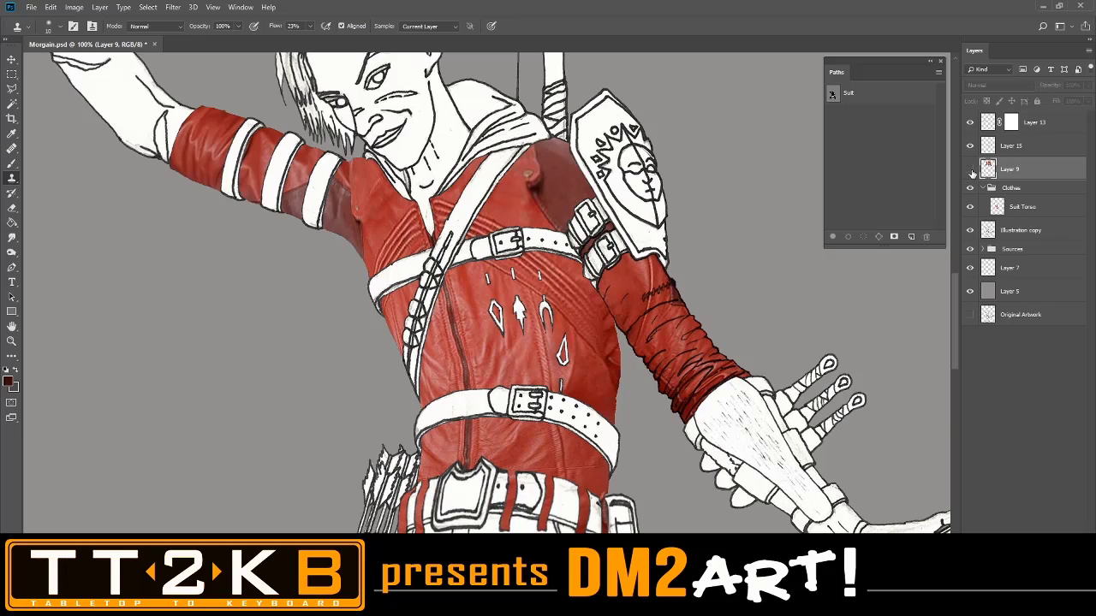
Show Layer 9 and examine the spare leather sleeve pieces, the textured suit and the untextured trousers
key(ctrl+minus)
key(ctrl+minus)
click(969, 169)
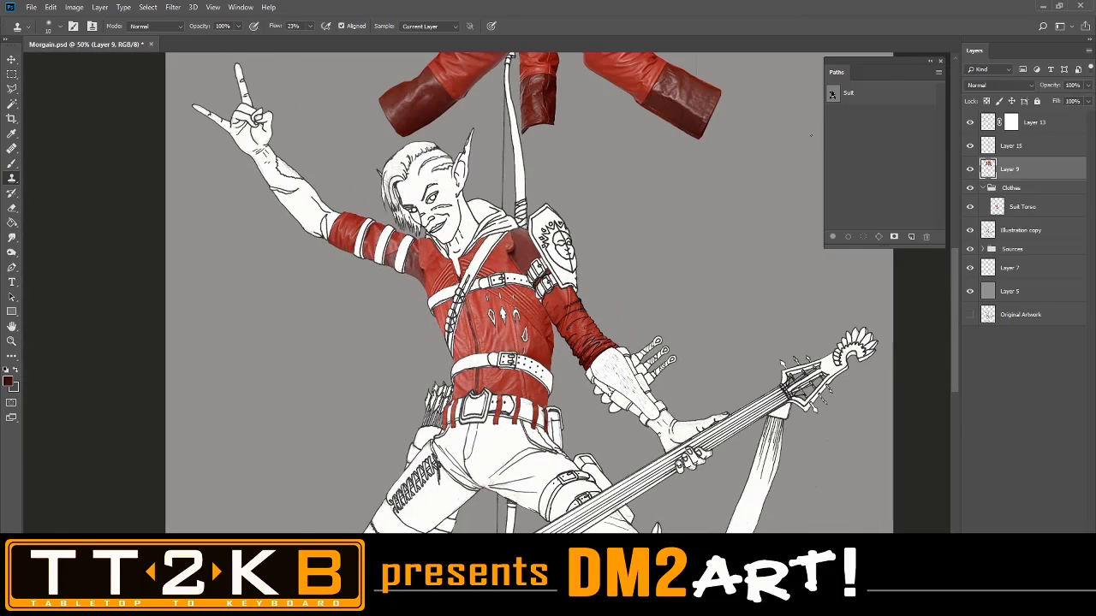
drag(810, 134, 780, 314)
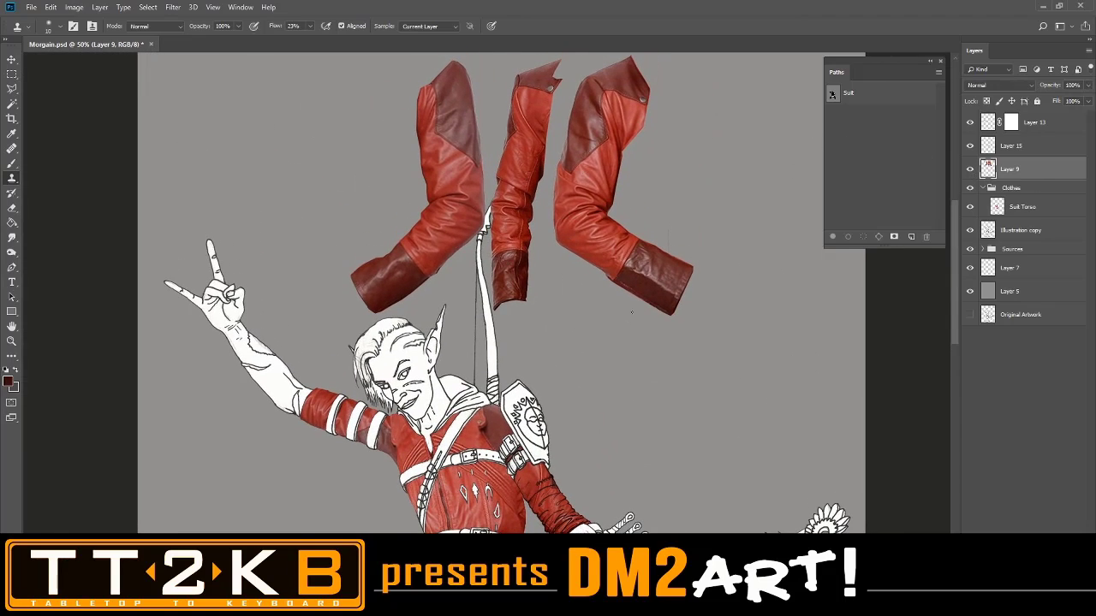
drag(613, 348, 630, 205)
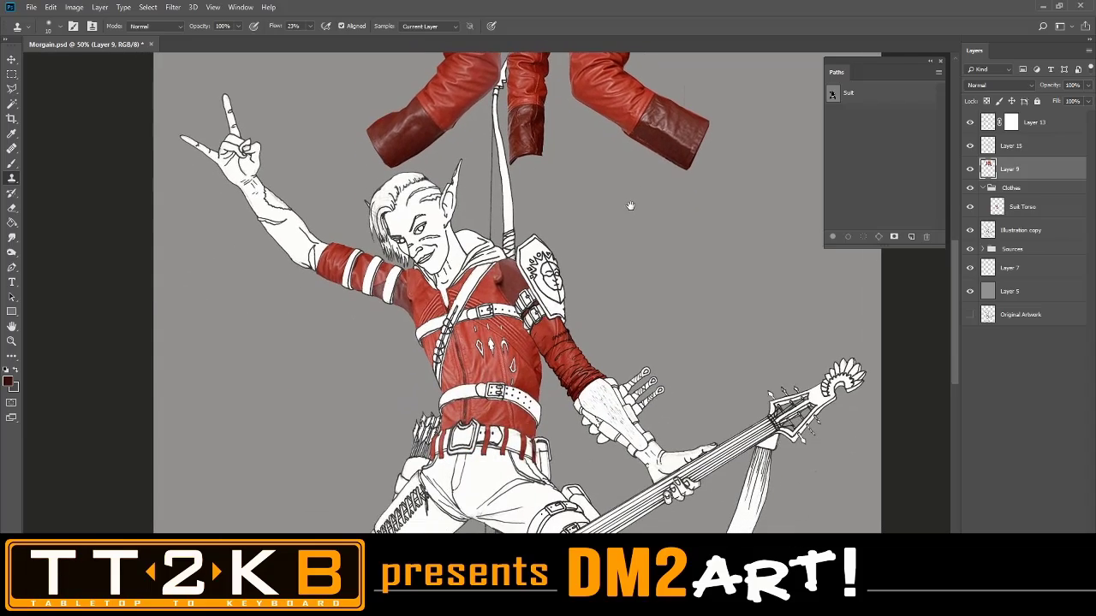
key(ctrl+plus)
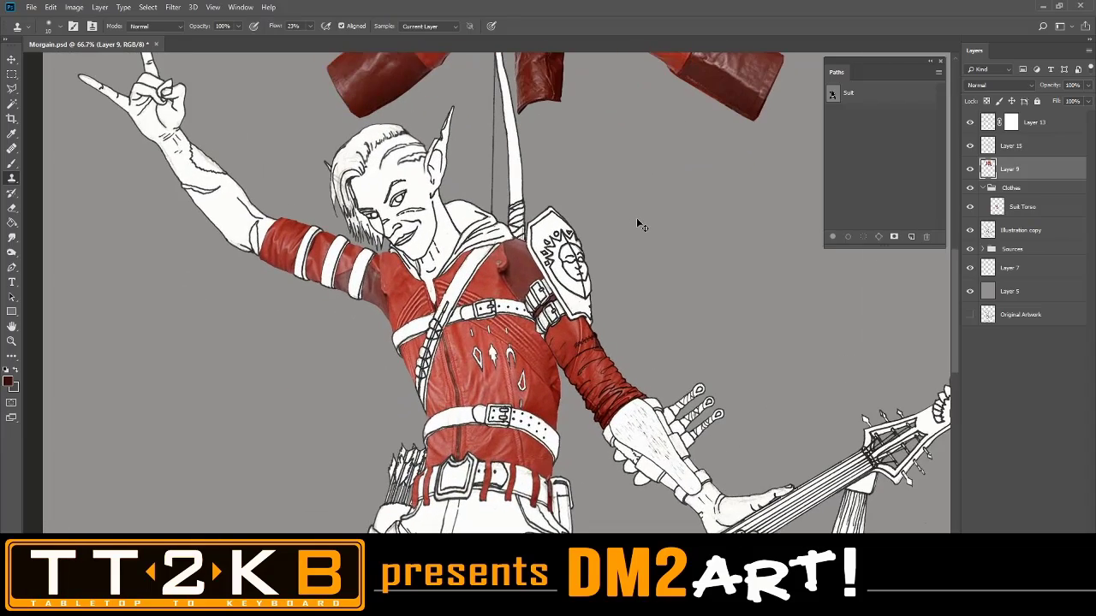
key(ctrl+plus)
drag(691, 236, 709, 202)
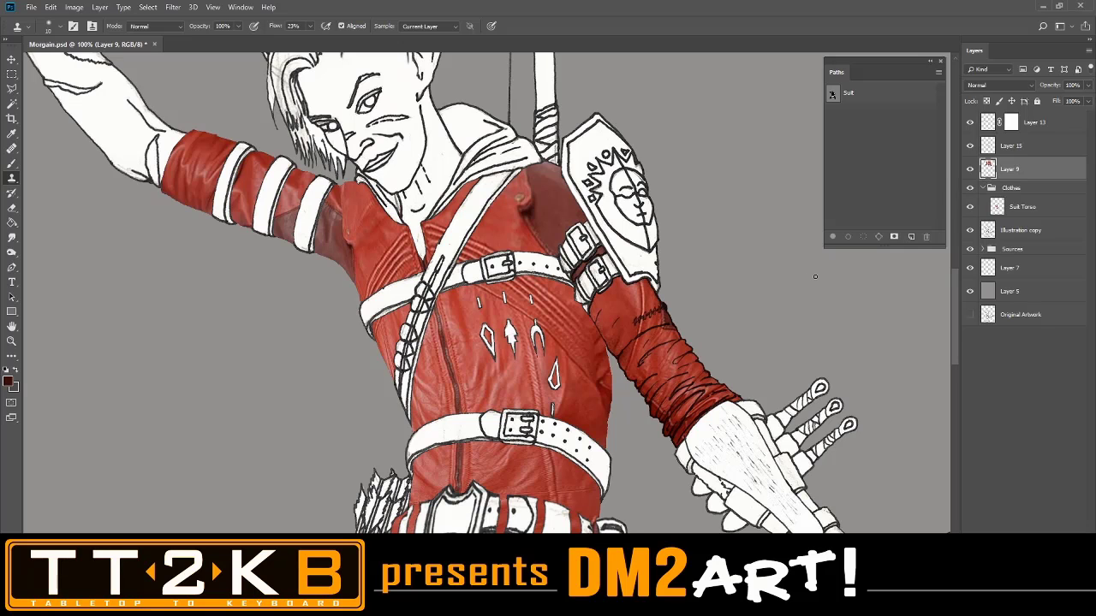
drag(771, 297, 768, 295)
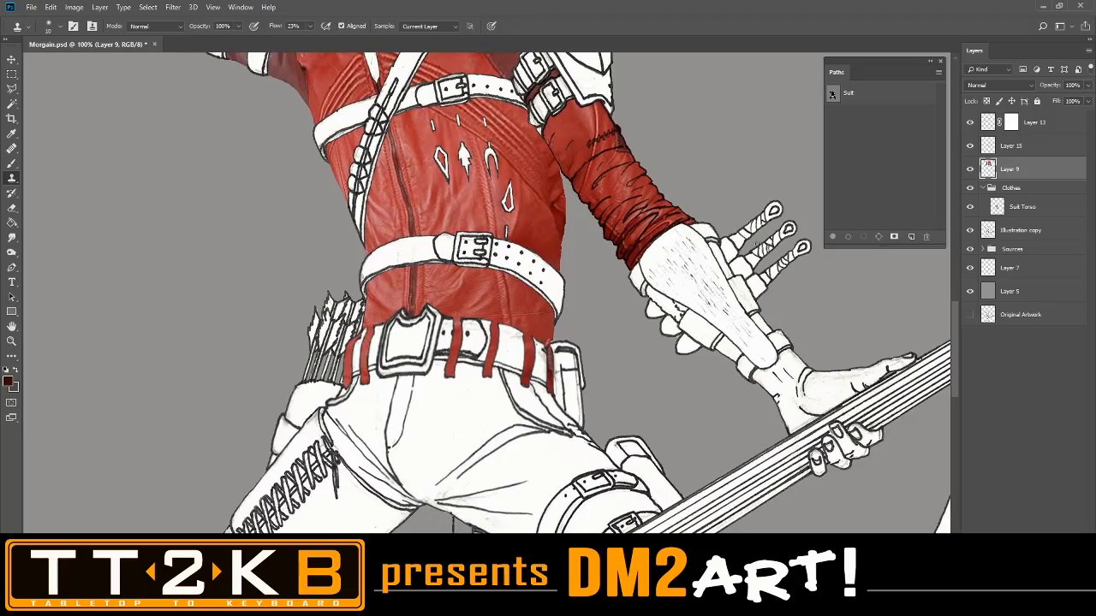
mouse_move(755, 193)
mouse_down()
mouse_move(783, 263)
mouse_move(807, 151)
mouse_move(807, 52)
mouse_move(821, 50)
mouse_up()
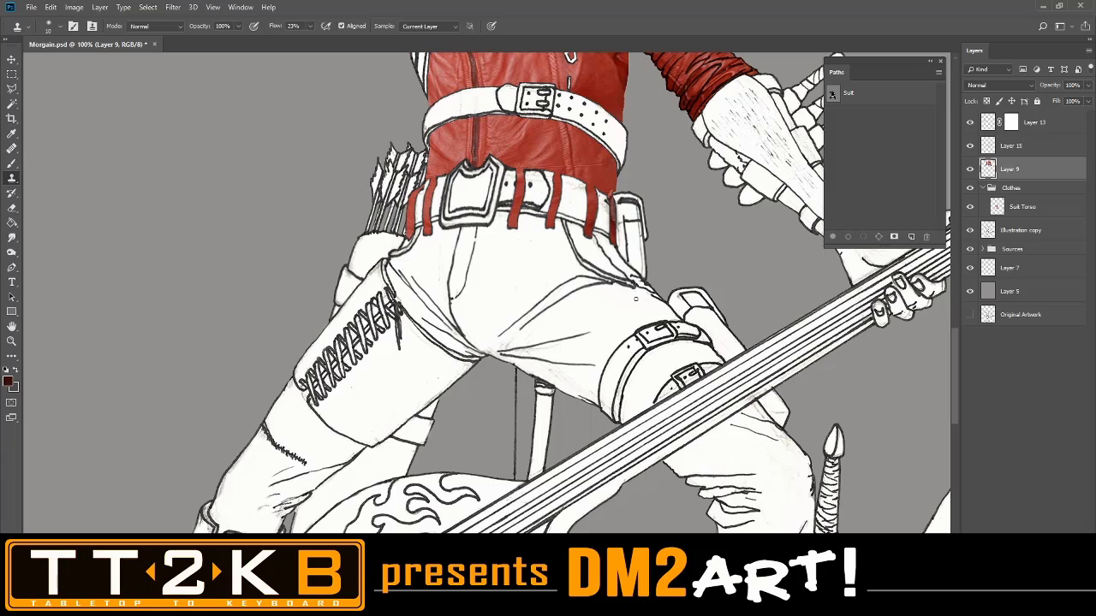
drag(634, 299, 630, 325)
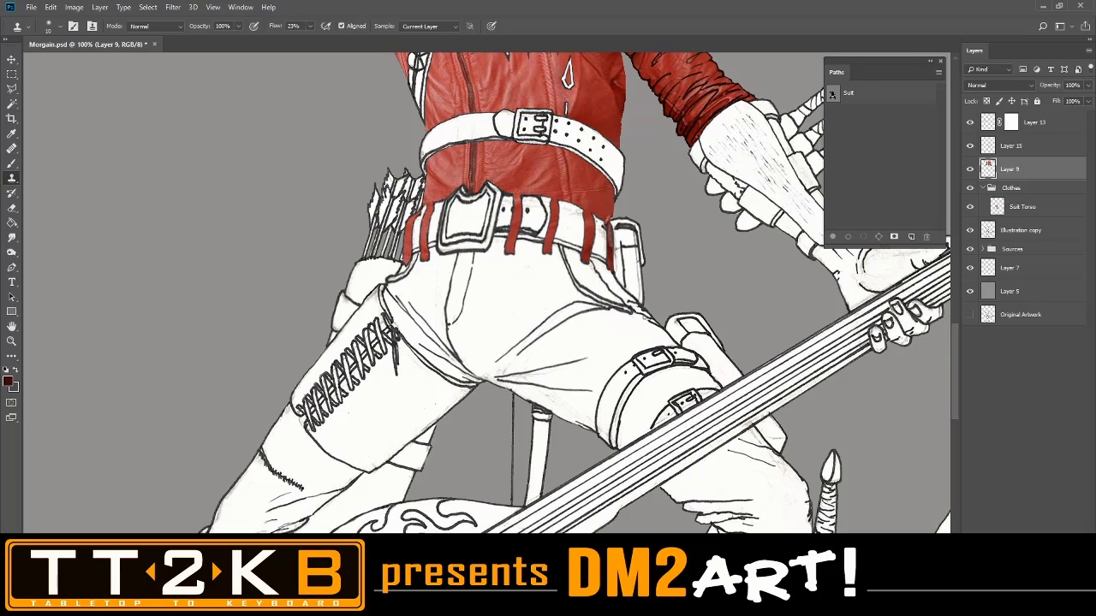
drag(668, 293, 654, 406)
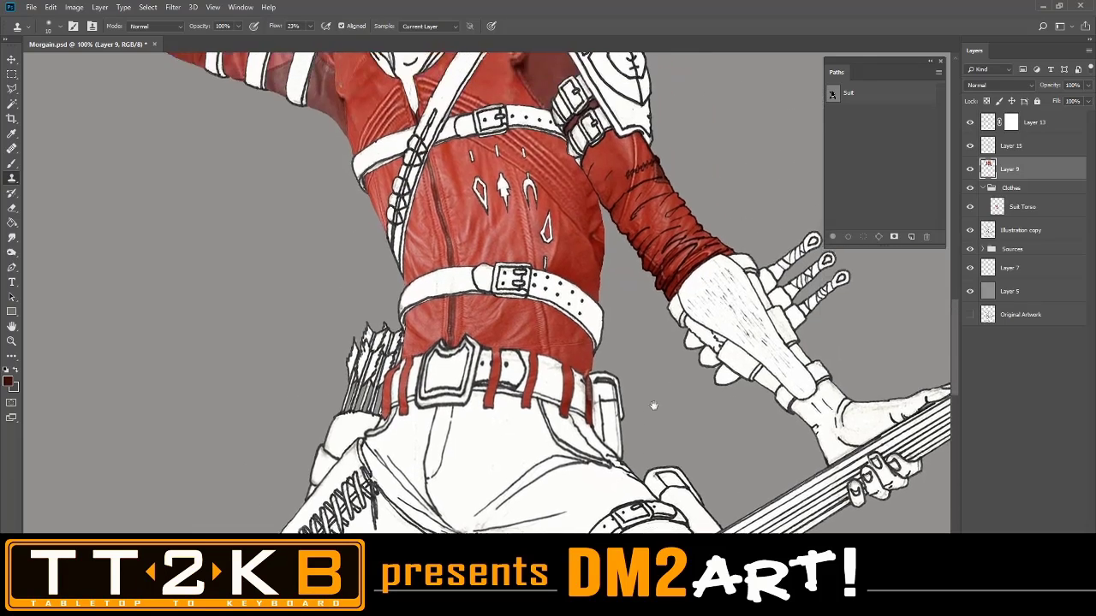
drag(689, 168, 709, 291)
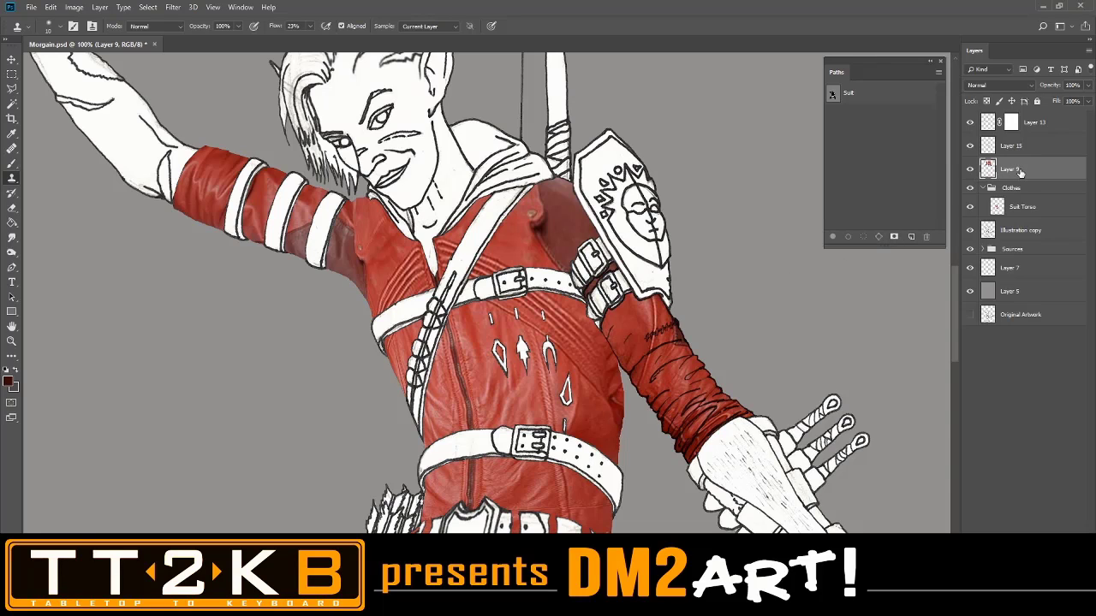
Merge Layer 13 down into Layer 15 and move the merged layer into the Clothes group above Suit Torso
click(1025, 130)
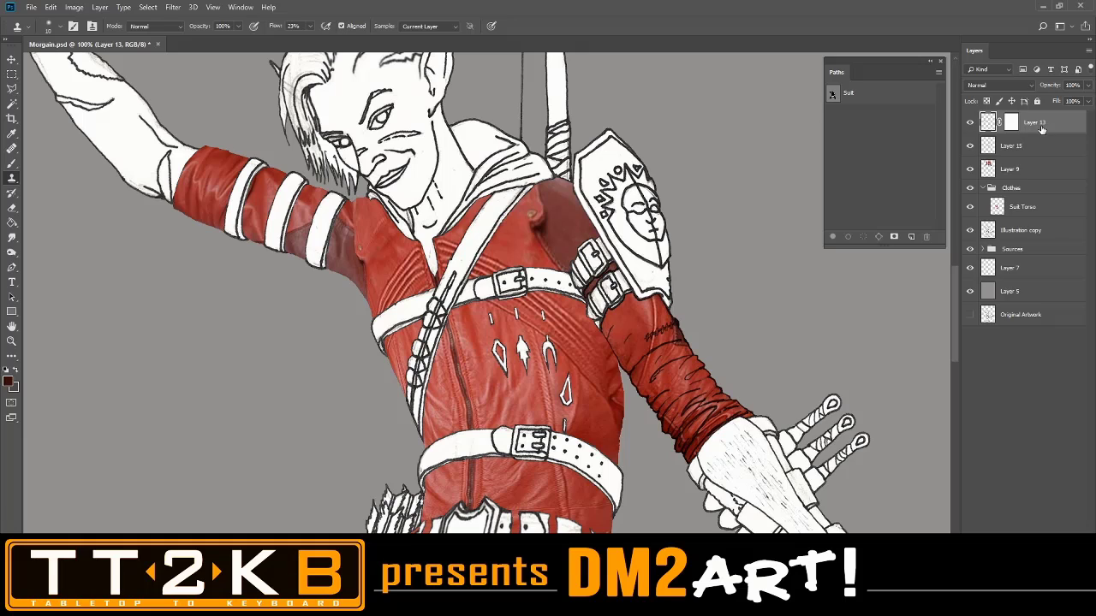
right_click(1027, 129)
click(977, 435)
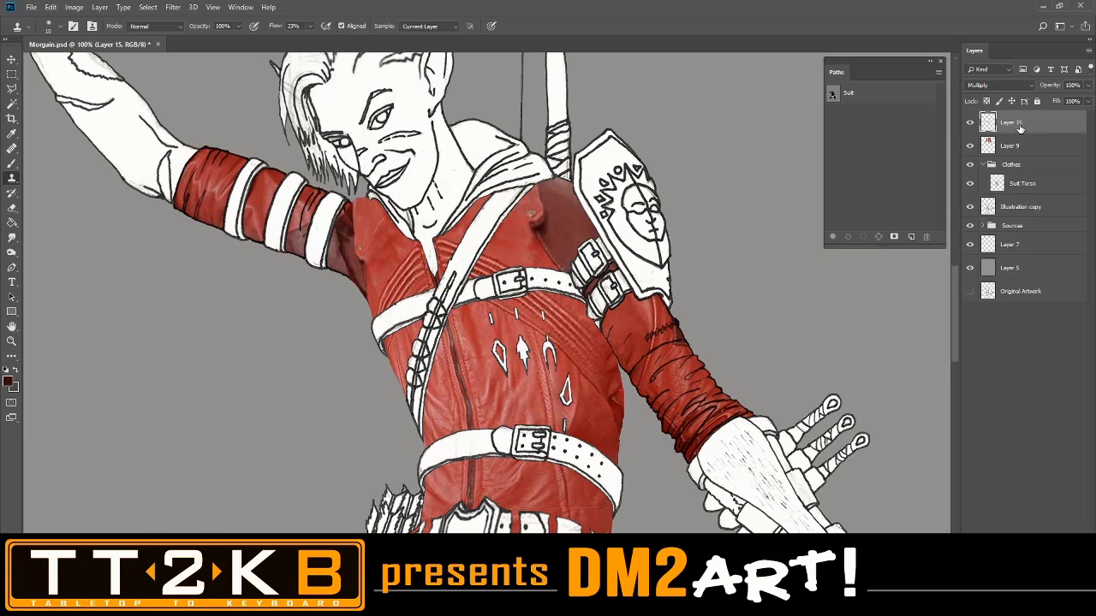
drag(1018, 126, 1019, 175)
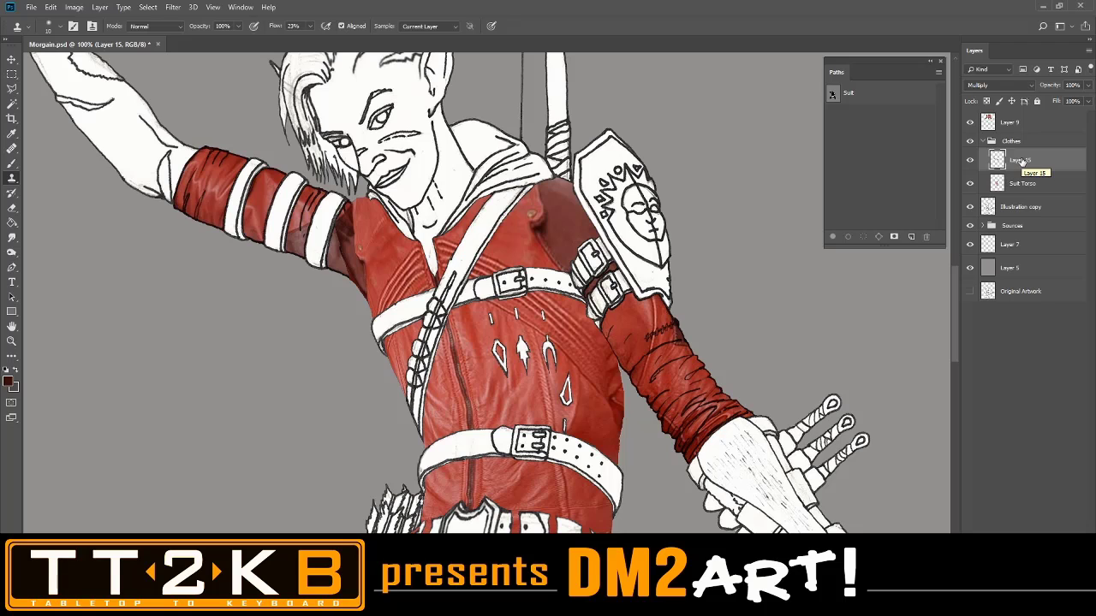
Set Layer 15's blend mode to Normal and merge it down into the Suit Torso layer
click(998, 86)
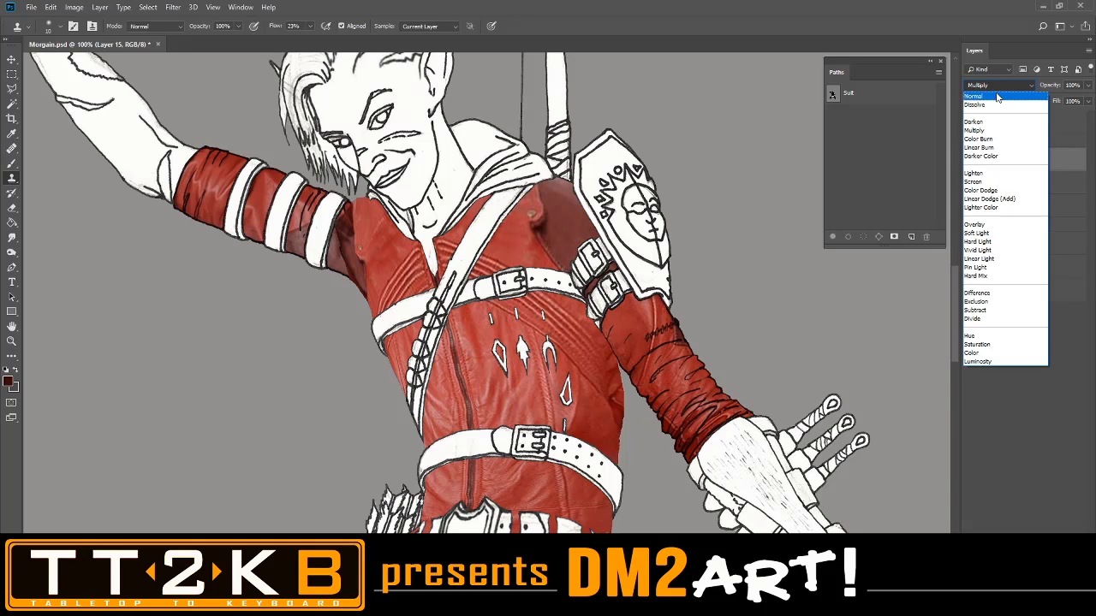
click(997, 101)
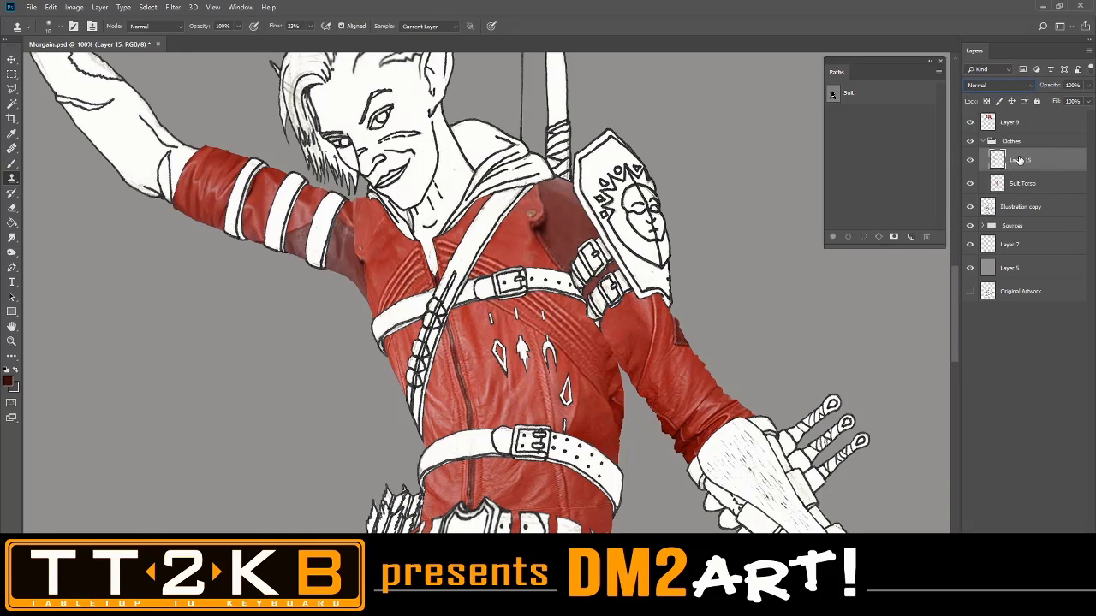
right_click(1020, 160)
click(946, 447)
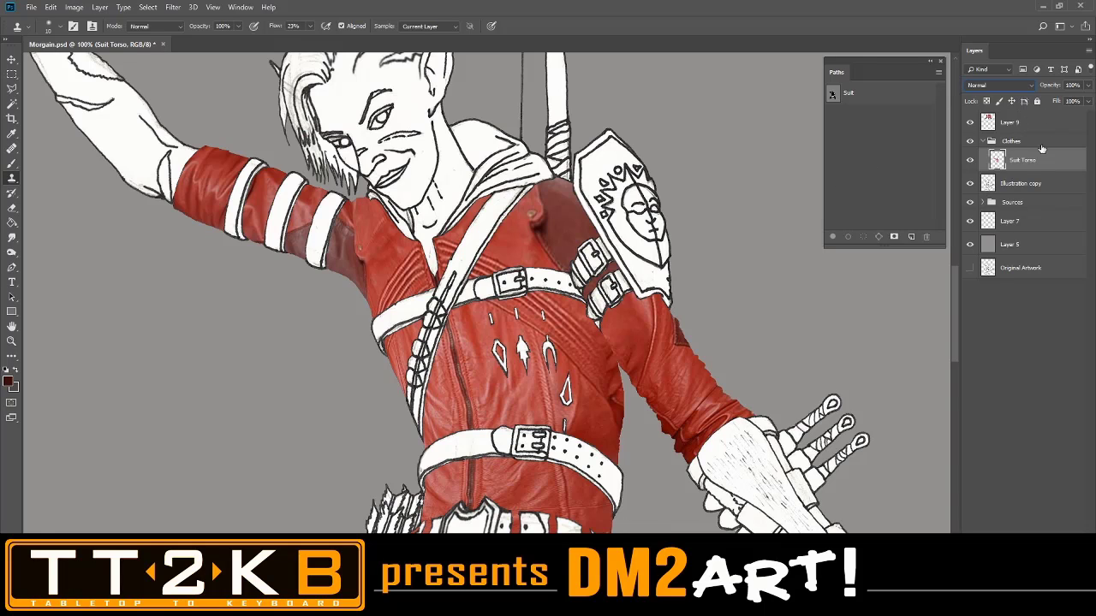
Set the Suit Torso layer's blend mode to Multiply and view the line art around the raised arm's shoulder up close
click(1010, 86)
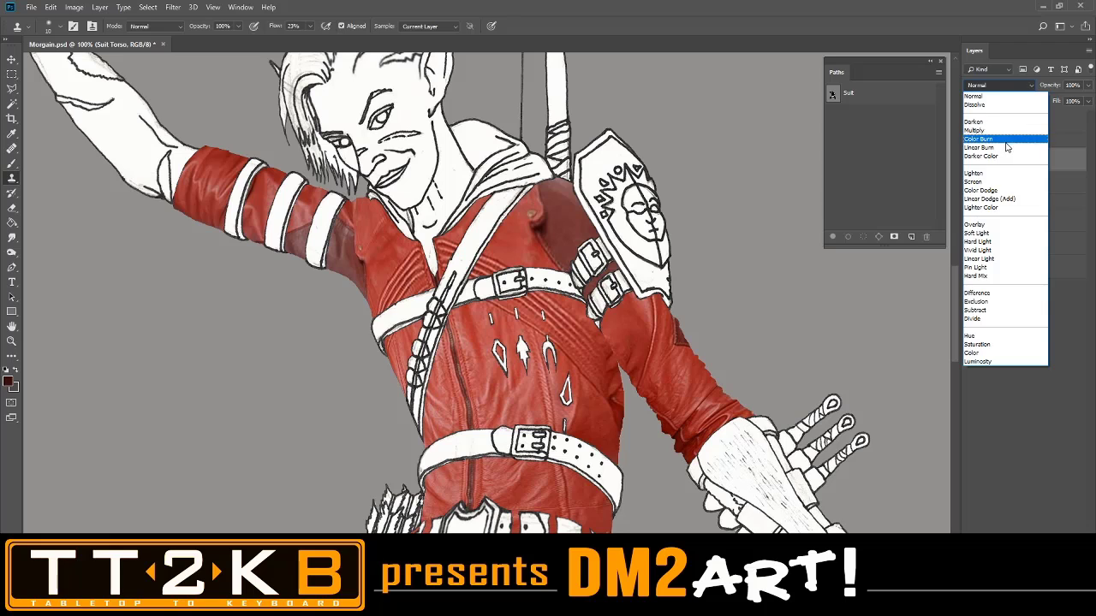
click(999, 130)
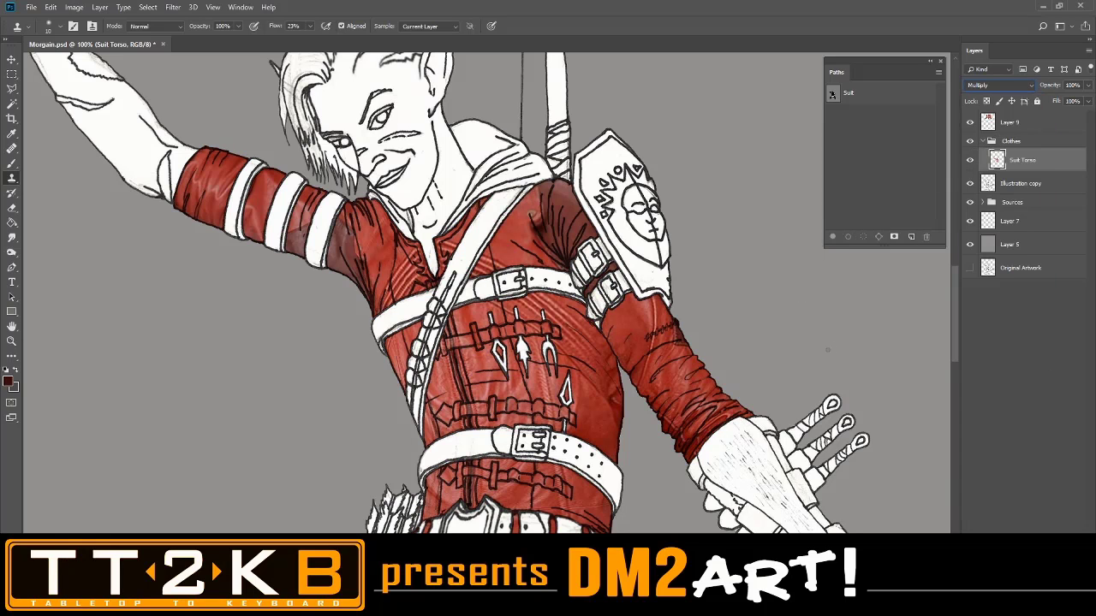
click(12, 341)
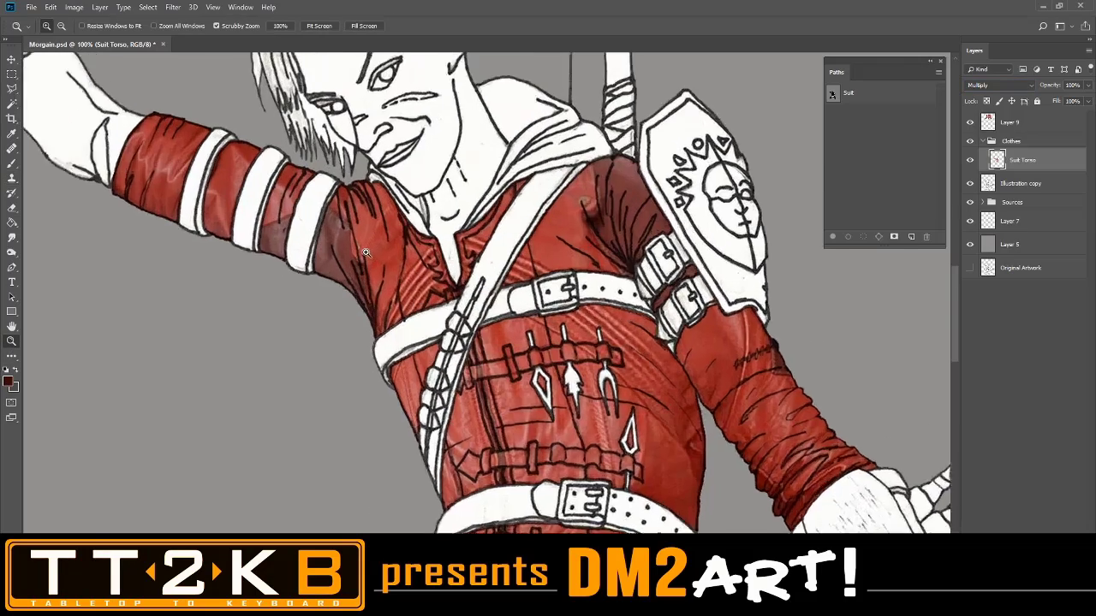
click(363, 253)
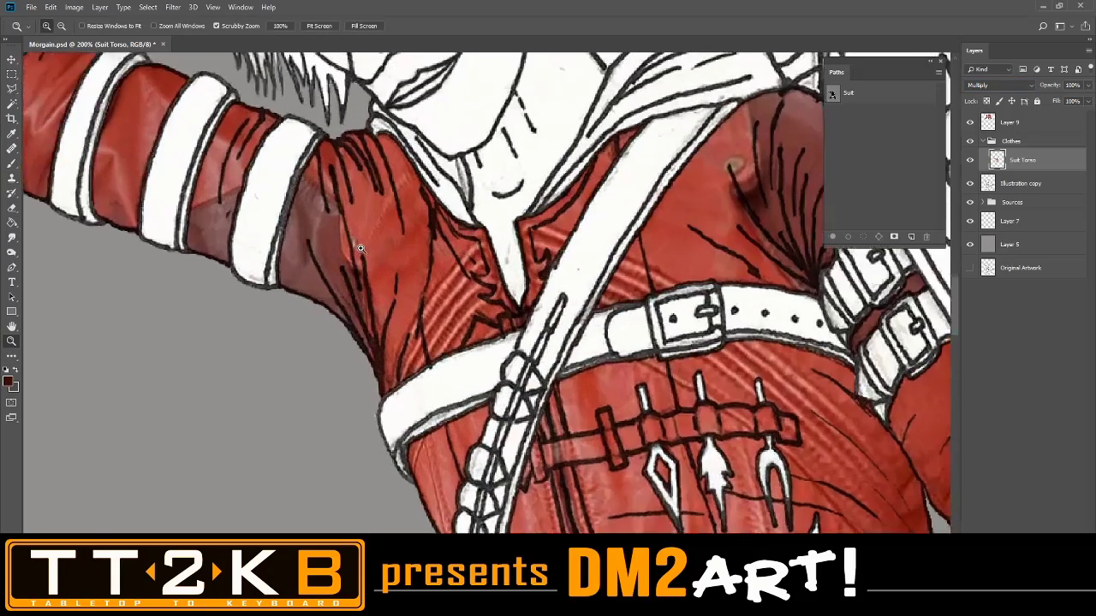
click(360, 248)
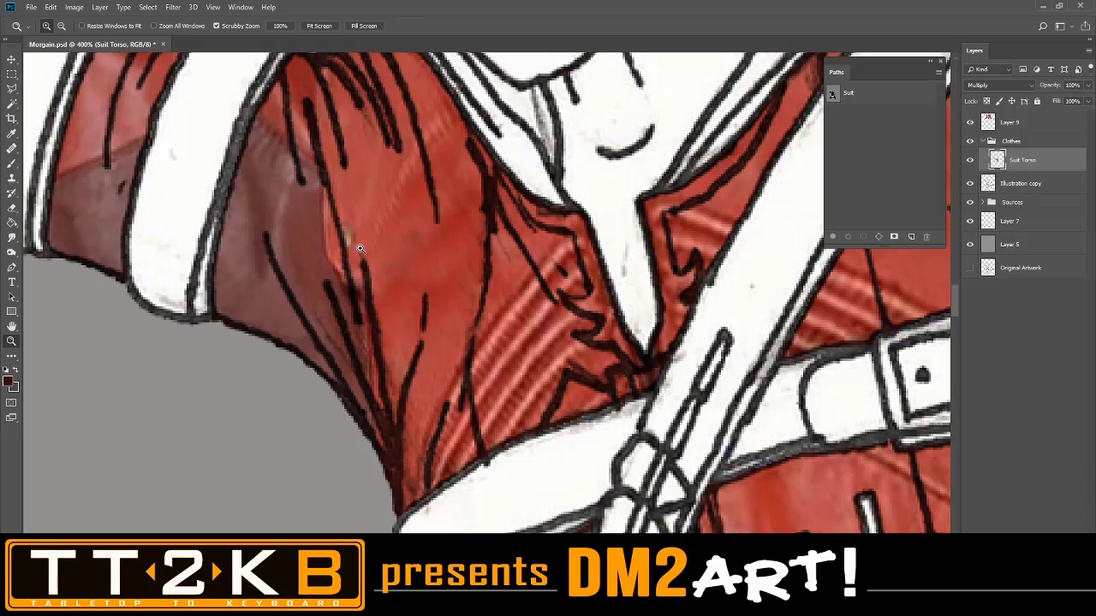
alt+click(359, 248)
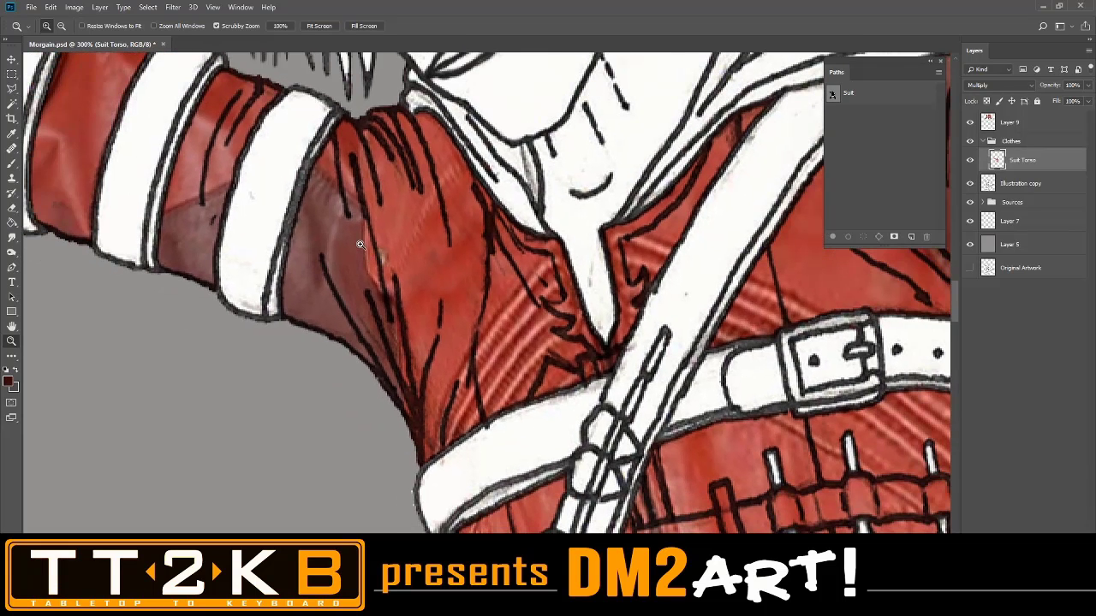
Duplicate the Illustration copy layer as Illustration copy 2
click(1017, 185)
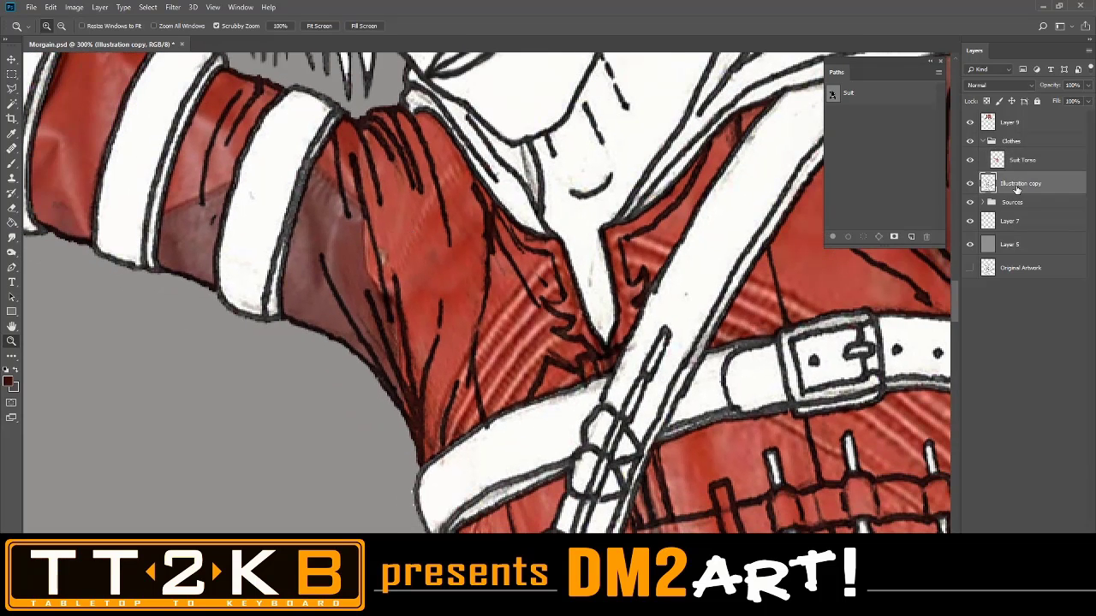
right_click(1017, 190)
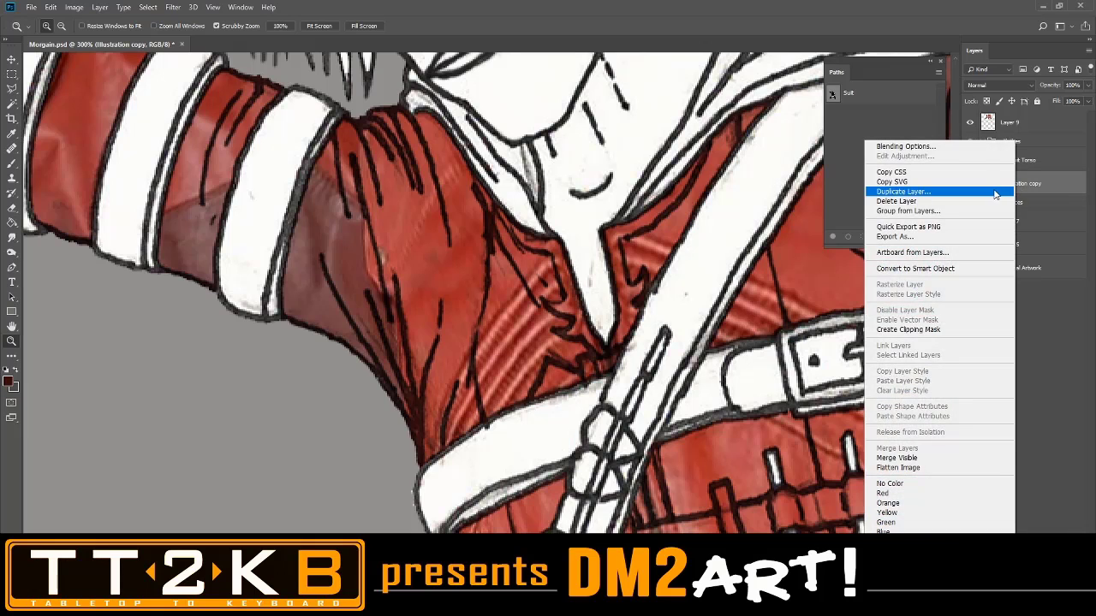
click(993, 192)
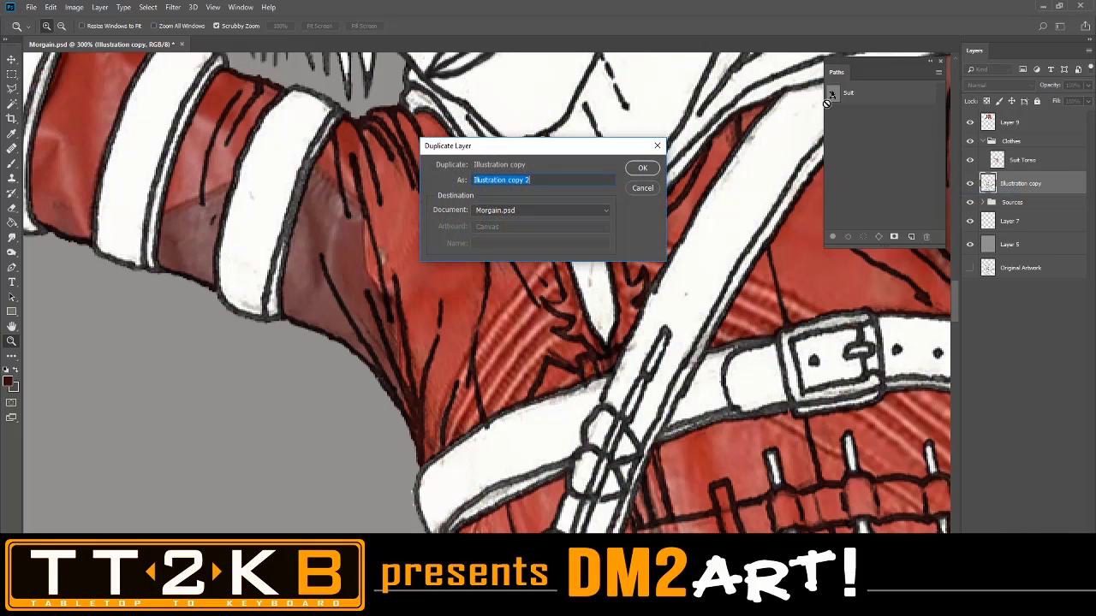
click(641, 168)
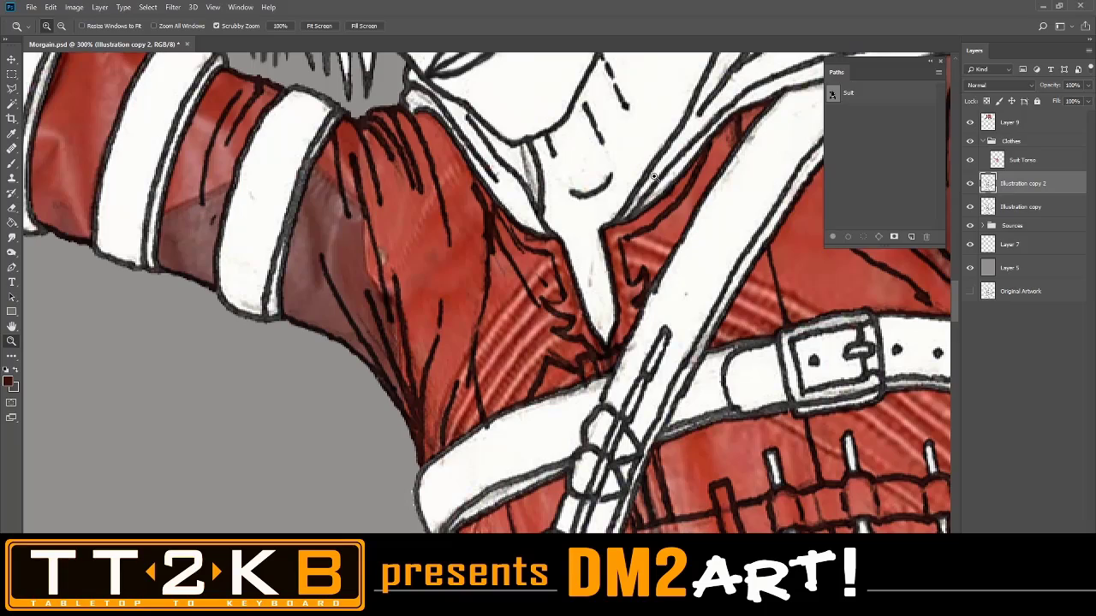
Ready the Brush tool with white as the foreground colour for retouching the raised arm's shoulder folds
scroll(653, 175, up, 3)
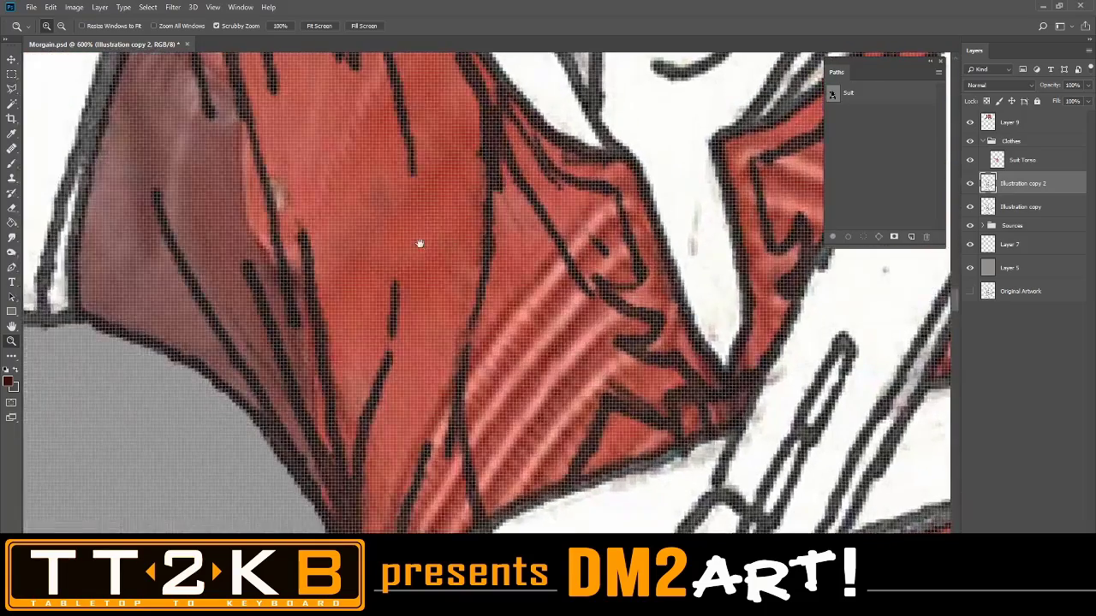
drag(419, 244, 484, 418)
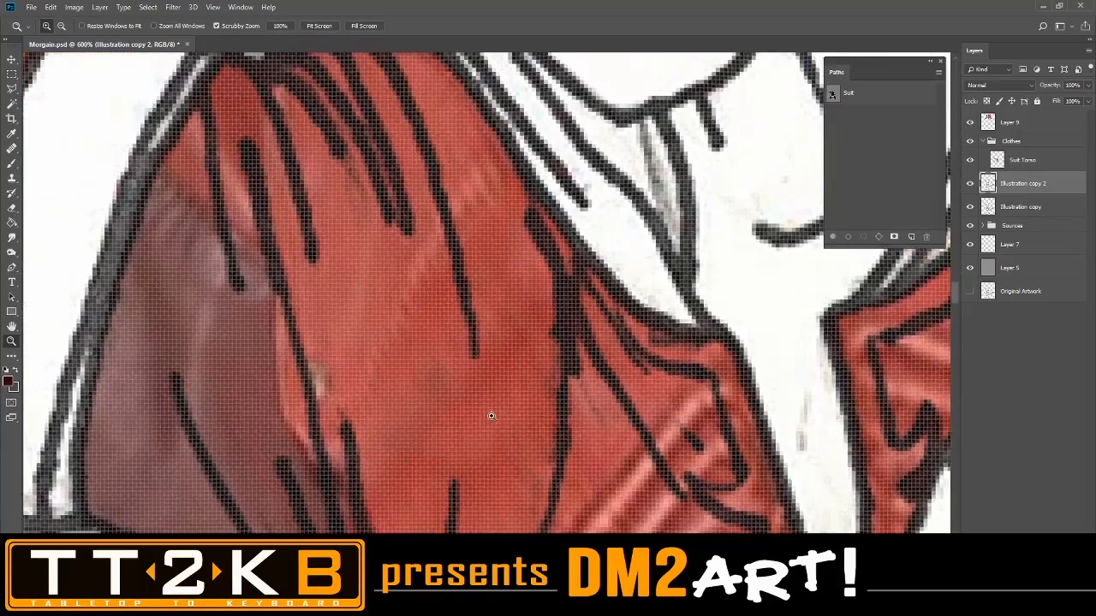
scroll(491, 416, up, 1)
scroll(492, 411, down, 2)
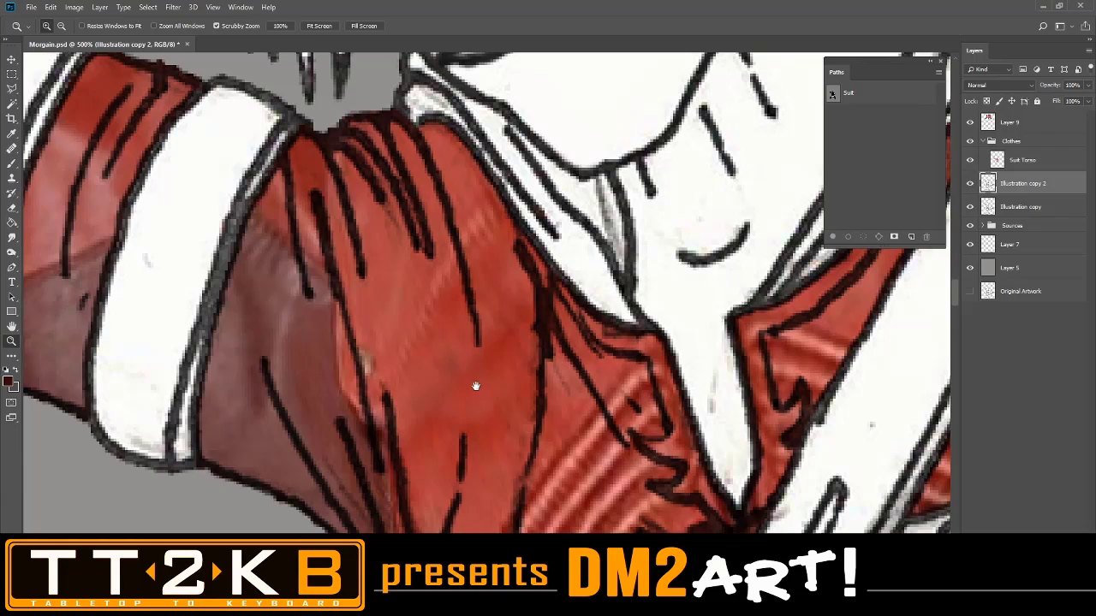
drag(474, 384, 470, 345)
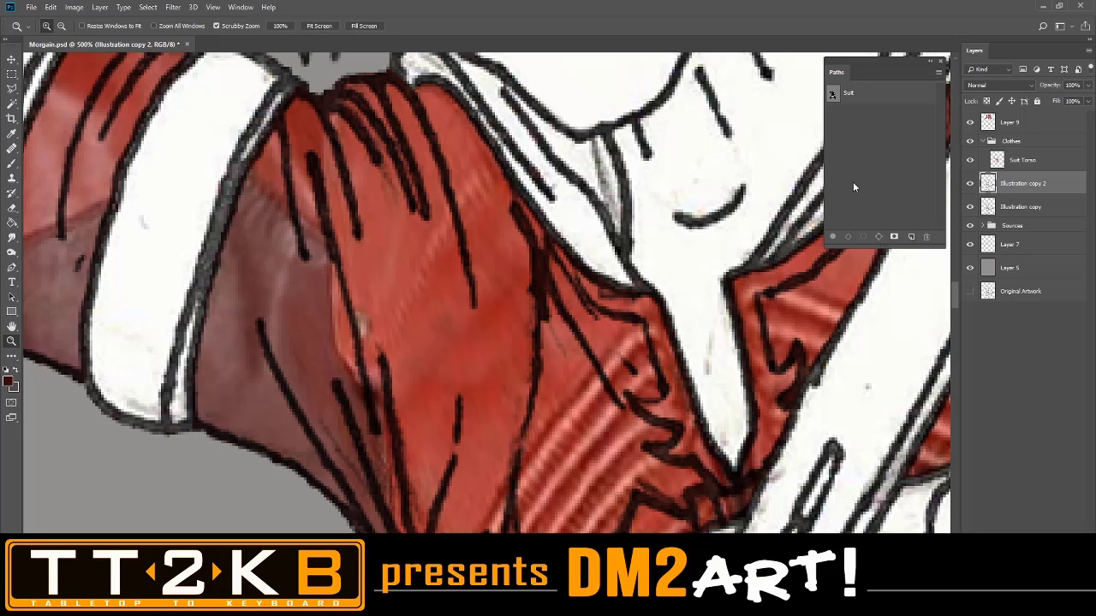
click(13, 163)
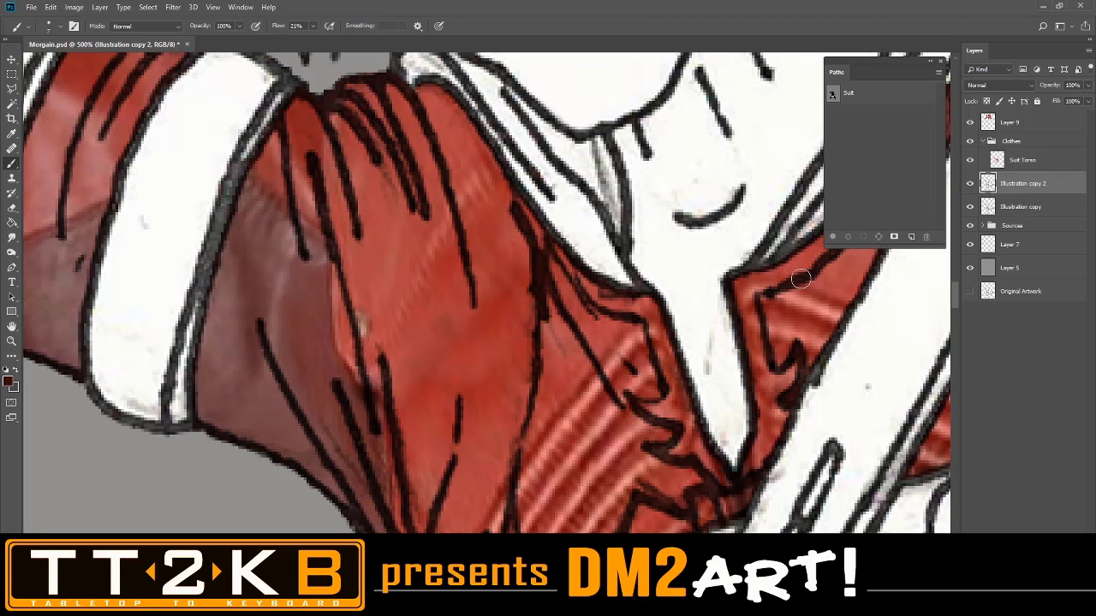
key(x)
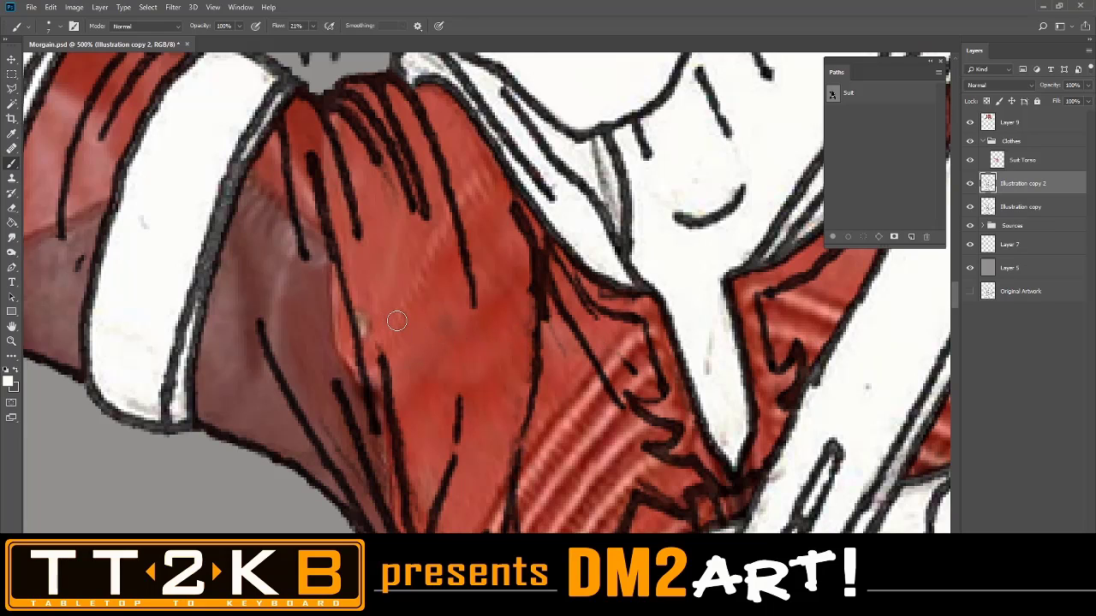
Hide Layer 9 and compare the shoulder line art with the Suit Torso layer shown and hidden
click(970, 123)
click(971, 160)
click(970, 161)
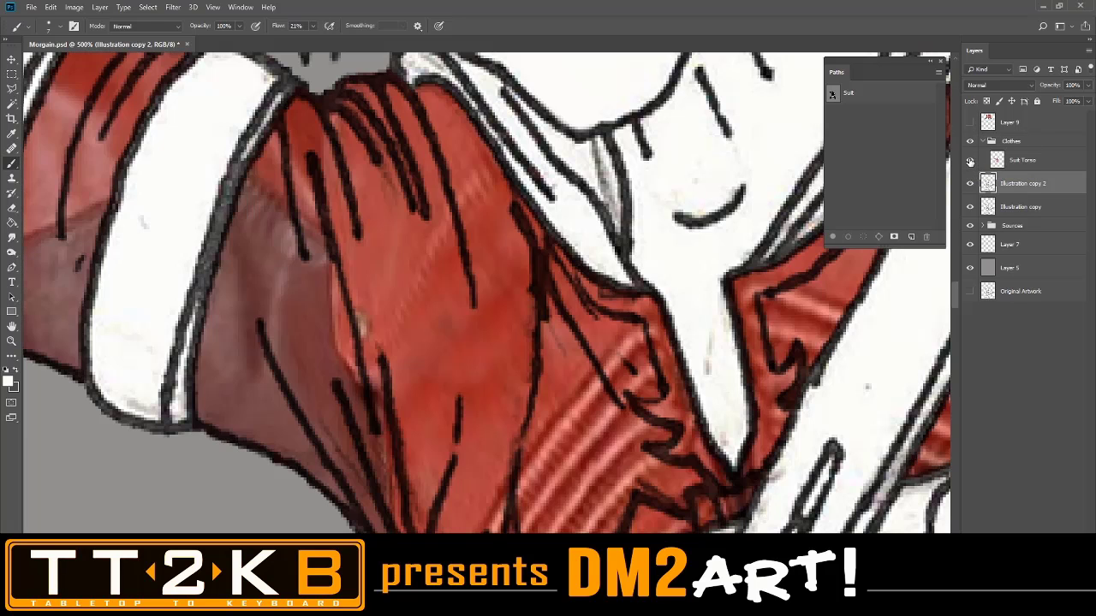
click(971, 160)
click(970, 161)
click(971, 161)
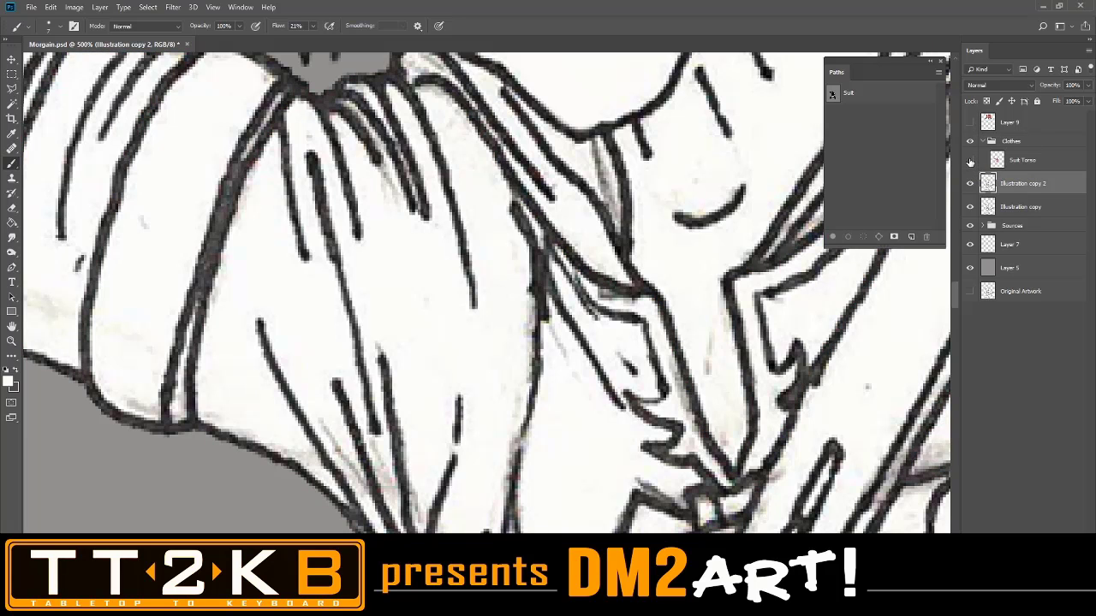
With the Suit Torso layer shown, paint white over the fold lines crossing the buttoned flap on the raised arm's shoulder
click(395, 320)
drag(350, 40, 416, 41)
click(970, 160)
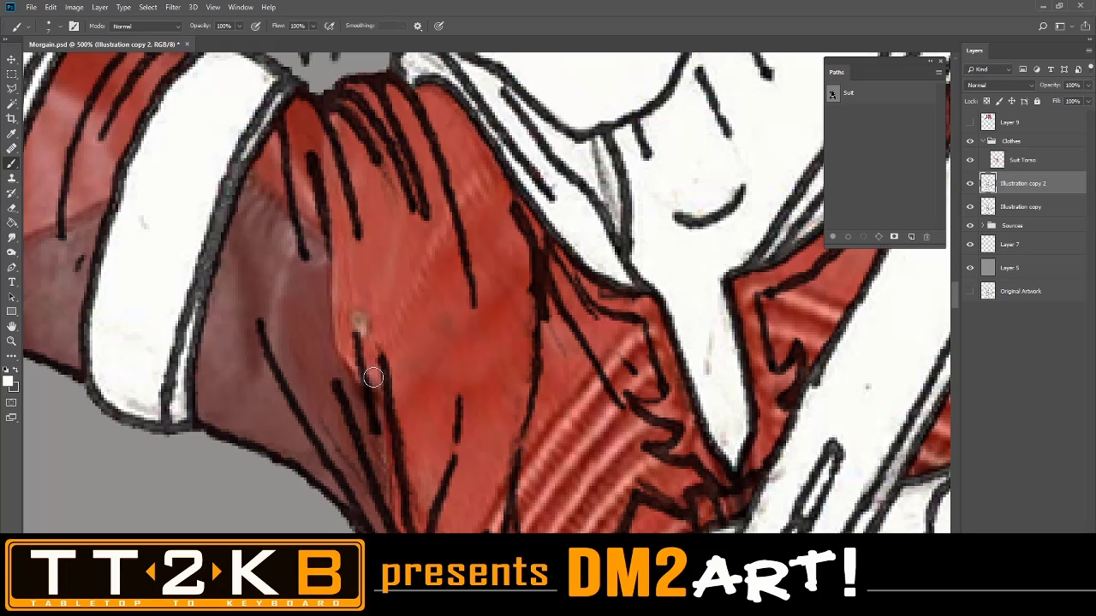
mouse_move(368, 379)
mouse_down()
mouse_move(354, 321)
mouse_move(381, 330)
mouse_move(389, 383)
mouse_move(427, 411)
mouse_move(413, 355)
mouse_move(378, 335)
mouse_move(392, 385)
mouse_up()
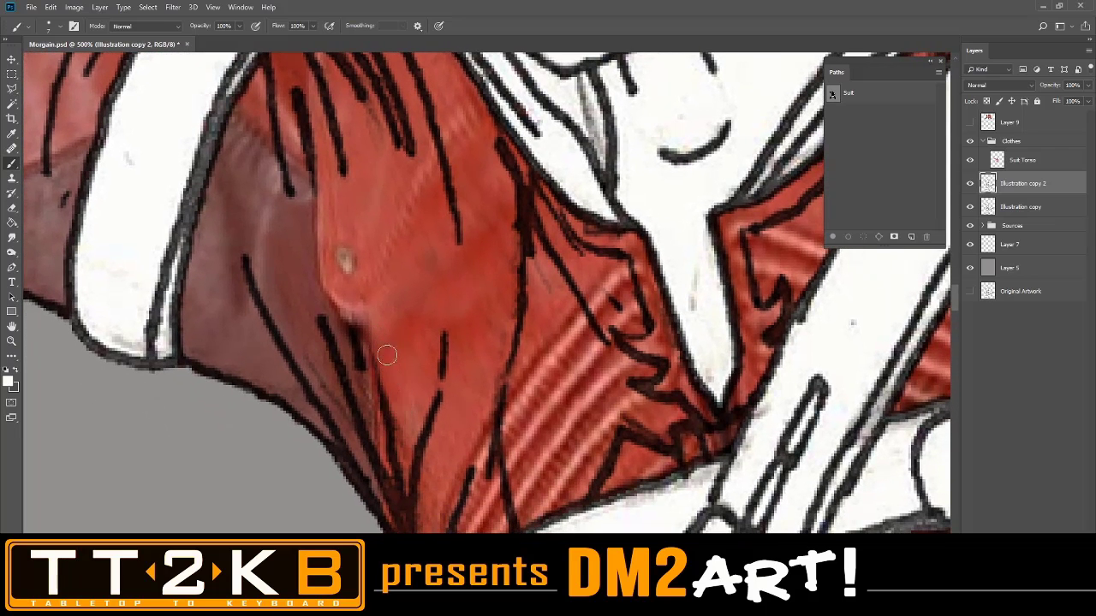
mouse_move(439, 323)
mouse_down()
mouse_move(431, 379)
mouse_move(442, 370)
mouse_up()
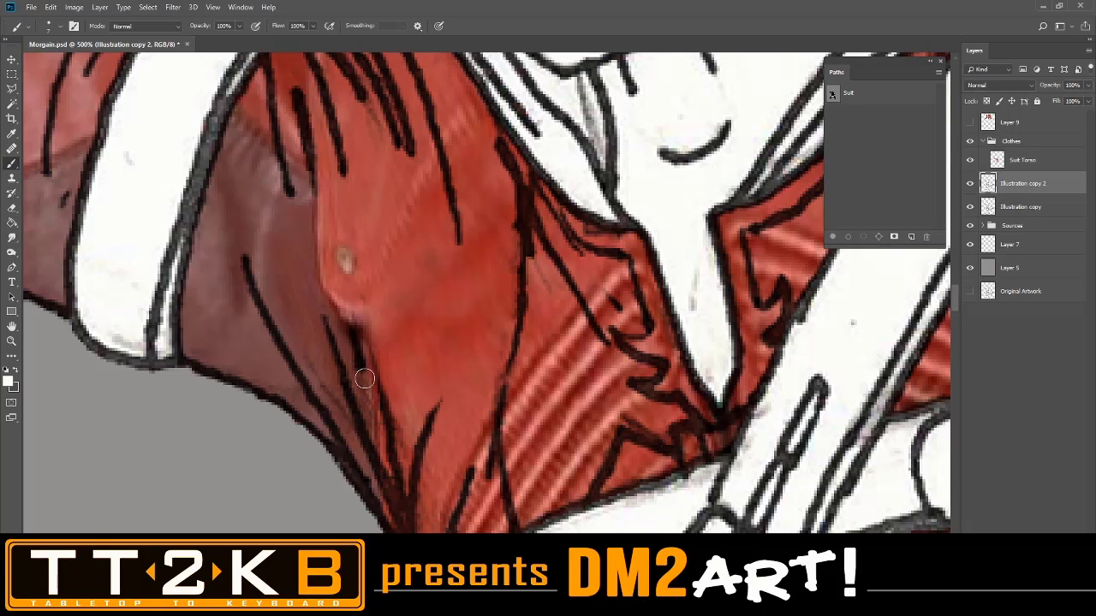
drag(350, 335, 354, 325)
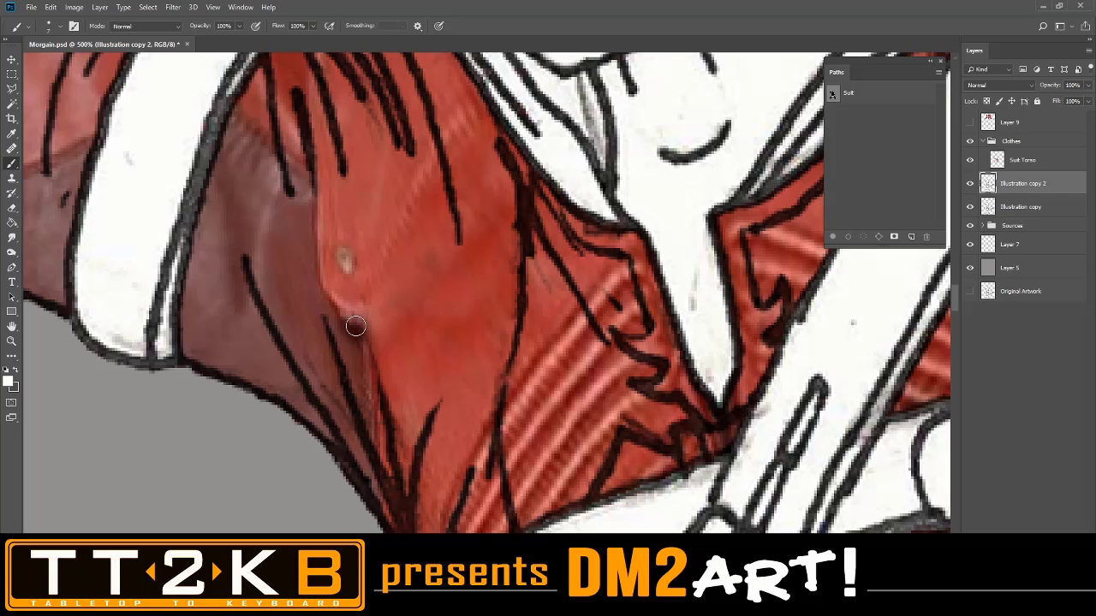
drag(398, 273, 409, 385)
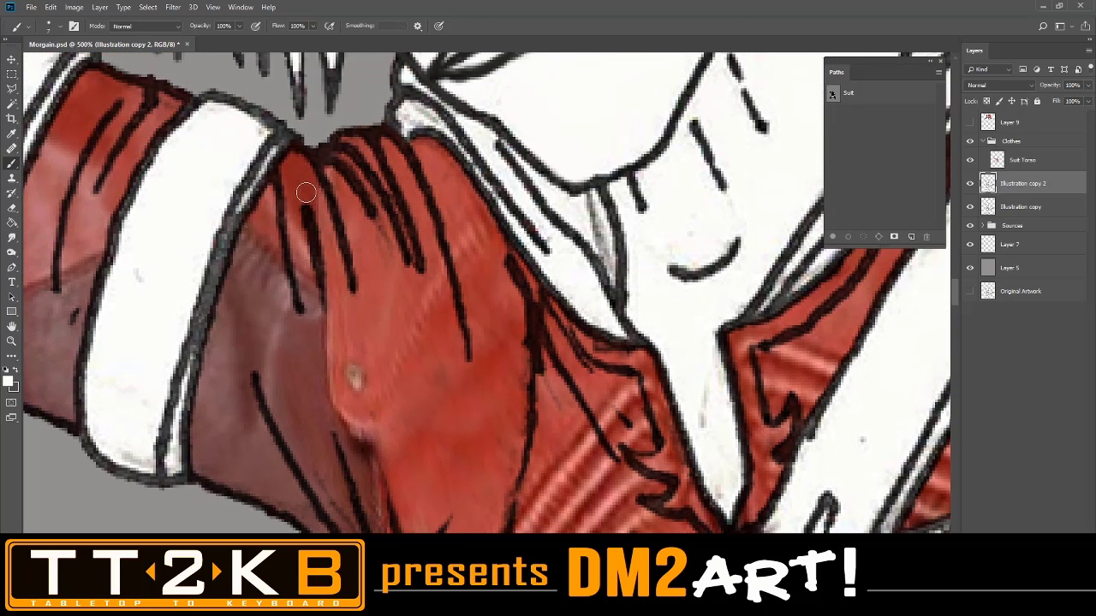
mouse_move(315, 209)
mouse_down()
mouse_move(349, 305)
mouse_move(352, 275)
mouse_move(327, 196)
mouse_up()
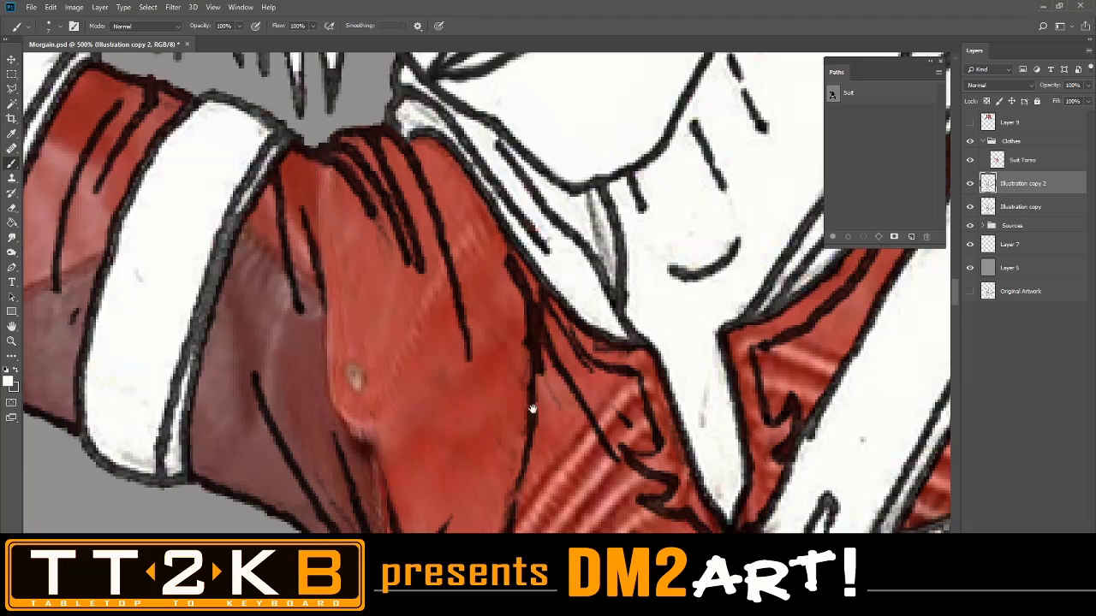
Paint white over the fold lines crossing the button and edge of the leather flap on the shield-side shoulder
drag(531, 411, 262, 306)
mouse_move(778, 294)
mouse_down()
mouse_move(292, 288)
mouse_move(337, 406)
mouse_move(374, 437)
mouse_up()
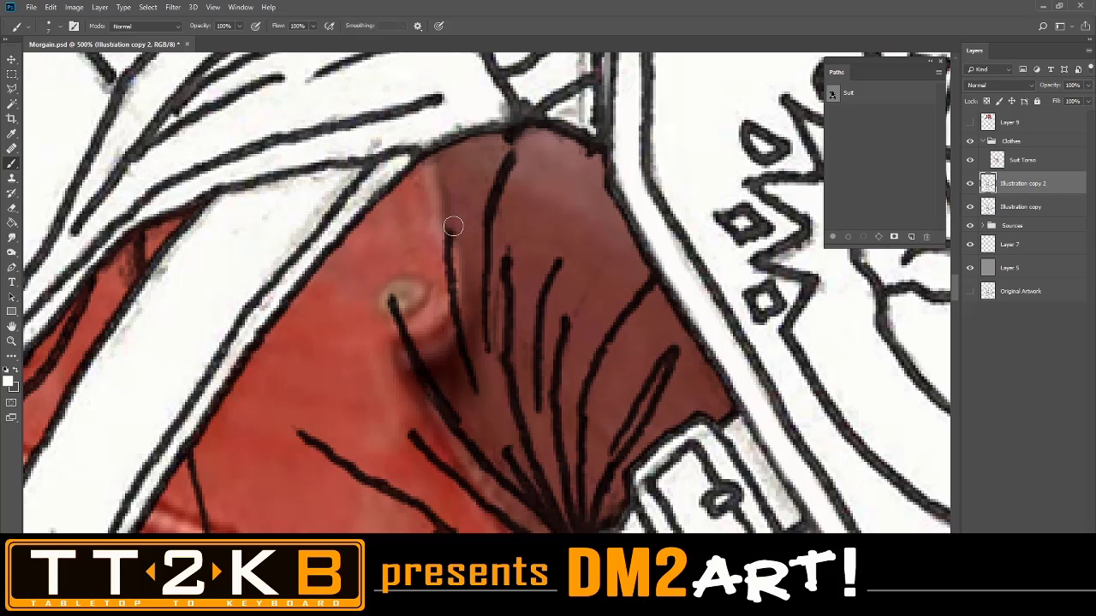
mouse_move(453, 226)
mouse_down()
mouse_move(454, 318)
mouse_move(482, 399)
mouse_up()
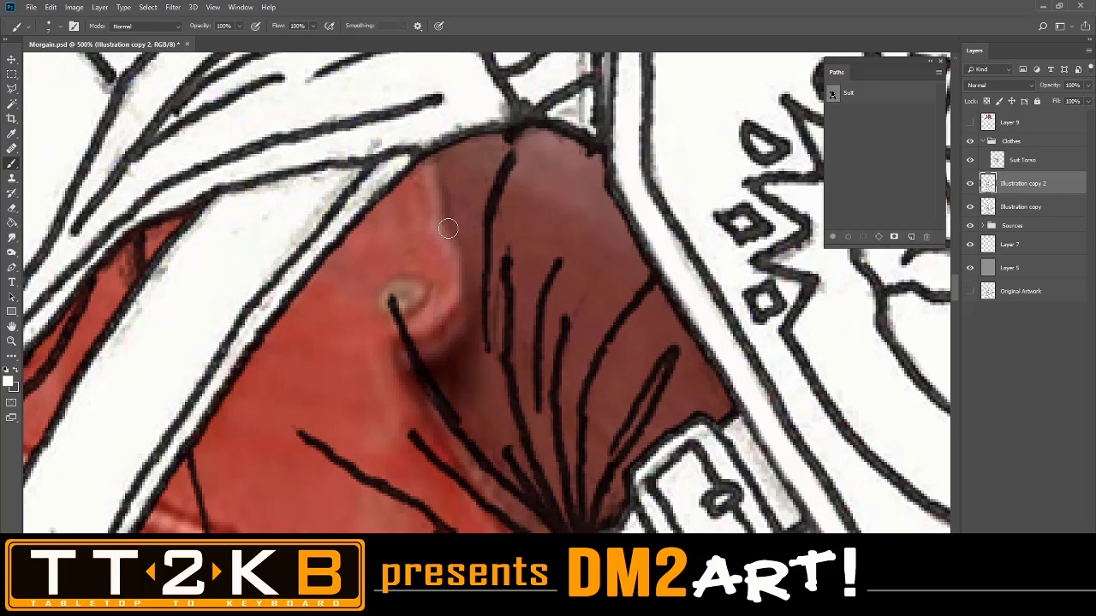
mouse_move(387, 284)
mouse_down()
mouse_move(408, 354)
mouse_move(418, 350)
mouse_move(403, 348)
mouse_move(432, 358)
mouse_up()
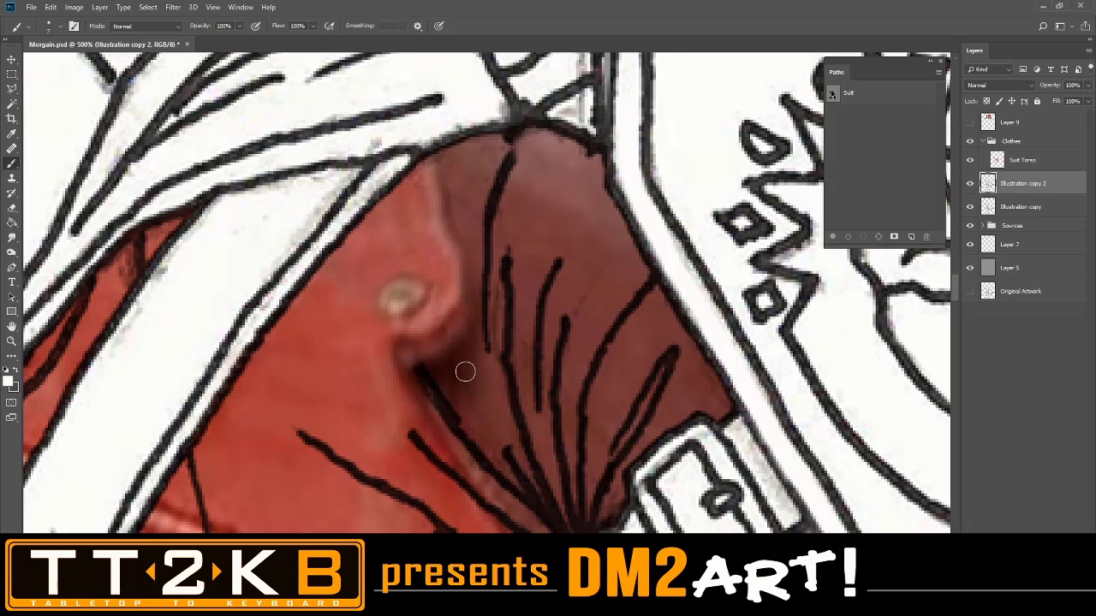
drag(482, 408, 443, 277)
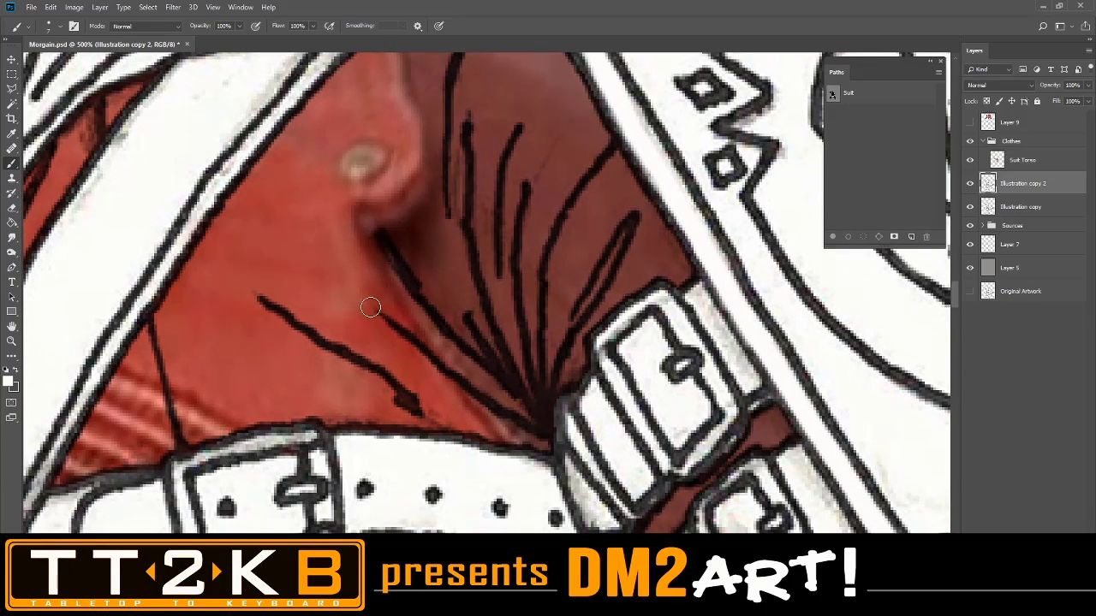
mouse_move(369, 306)
mouse_down()
mouse_move(431, 372)
mouse_move(399, 320)
mouse_move(447, 391)
mouse_move(424, 345)
mouse_move(429, 354)
mouse_move(396, 340)
mouse_move(396, 328)
mouse_move(431, 406)
mouse_move(418, 413)
mouse_move(418, 294)
mouse_up()
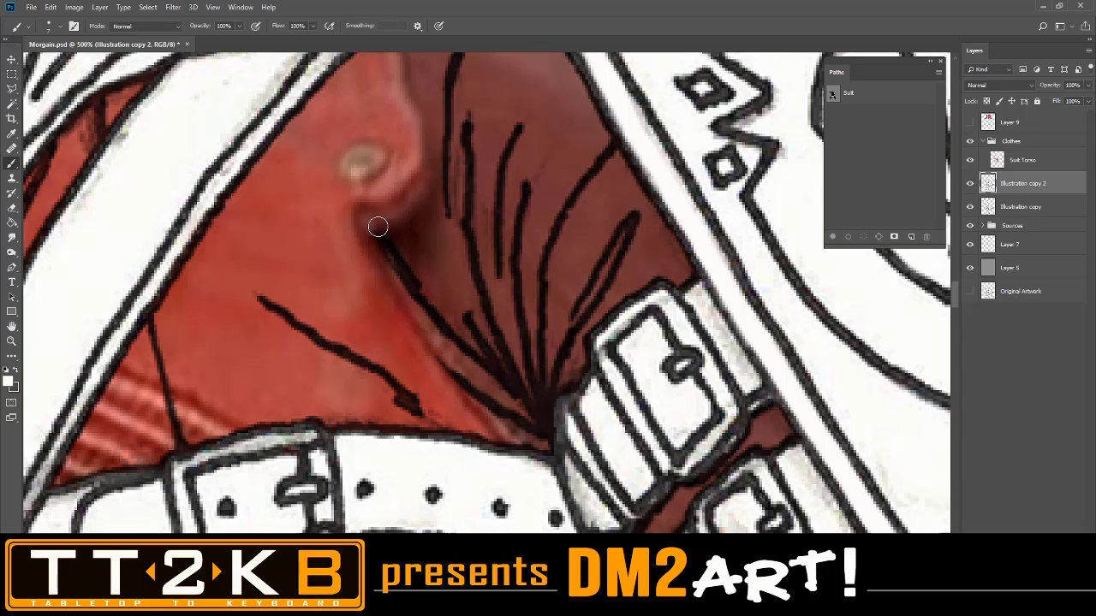
drag(423, 137, 459, 302)
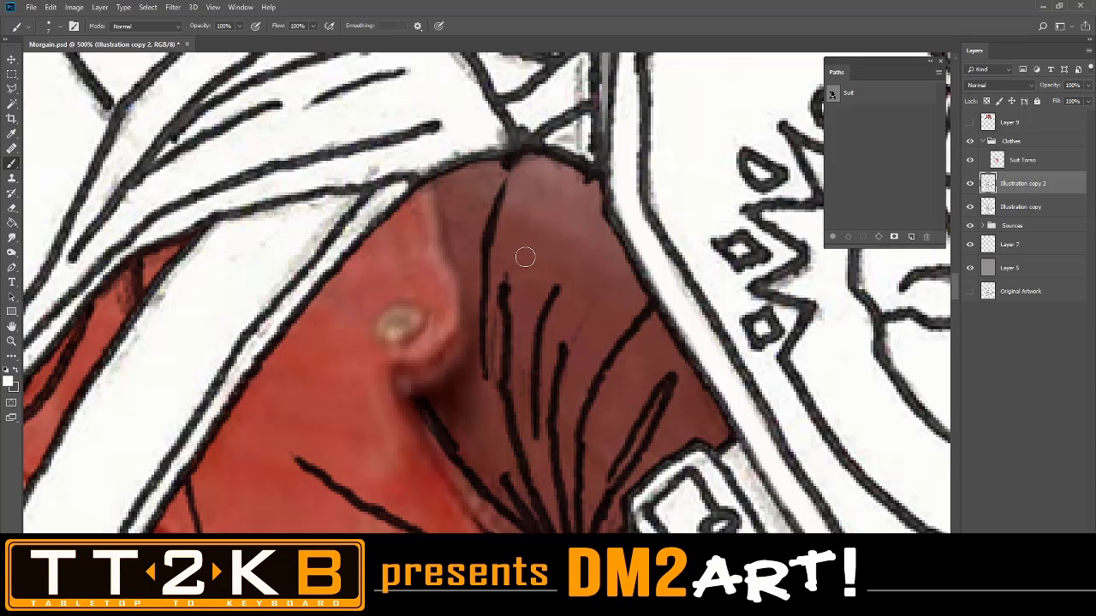
drag(535, 264, 565, 247)
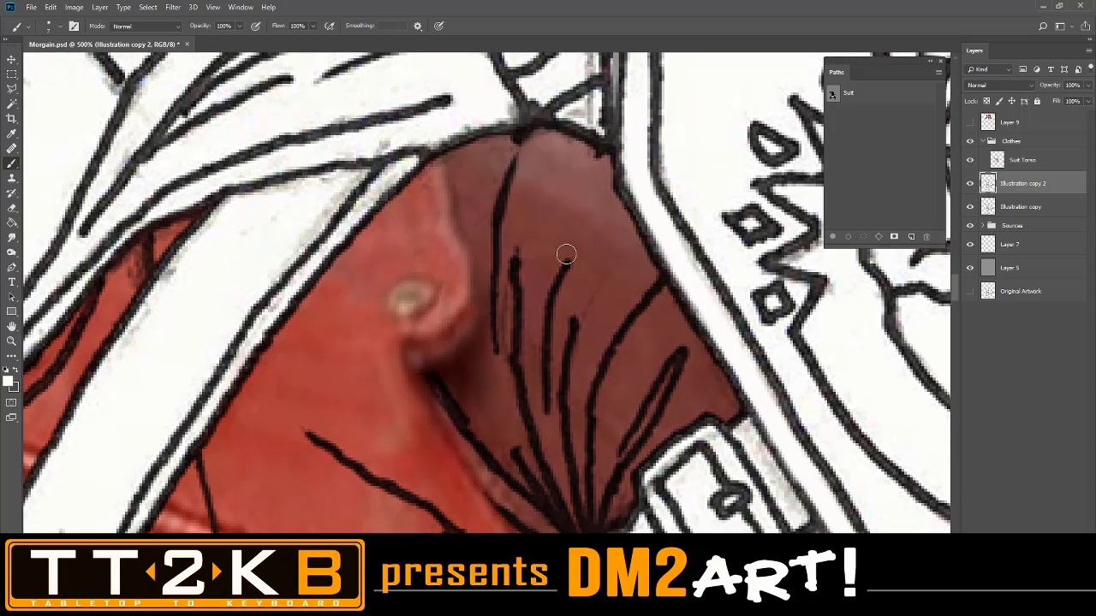
Hide the Suit Torso layer, sample the dark line-art colour as foreground at the shield-side shoulder, and show the layer again
scroll(566, 254, down, 4)
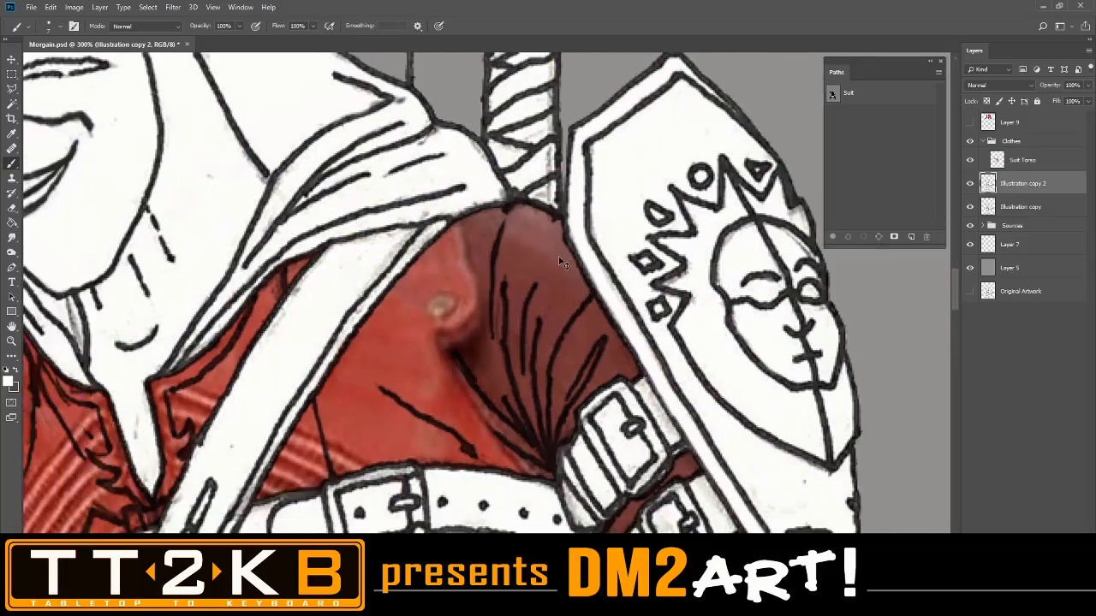
scroll(563, 262, up, 4)
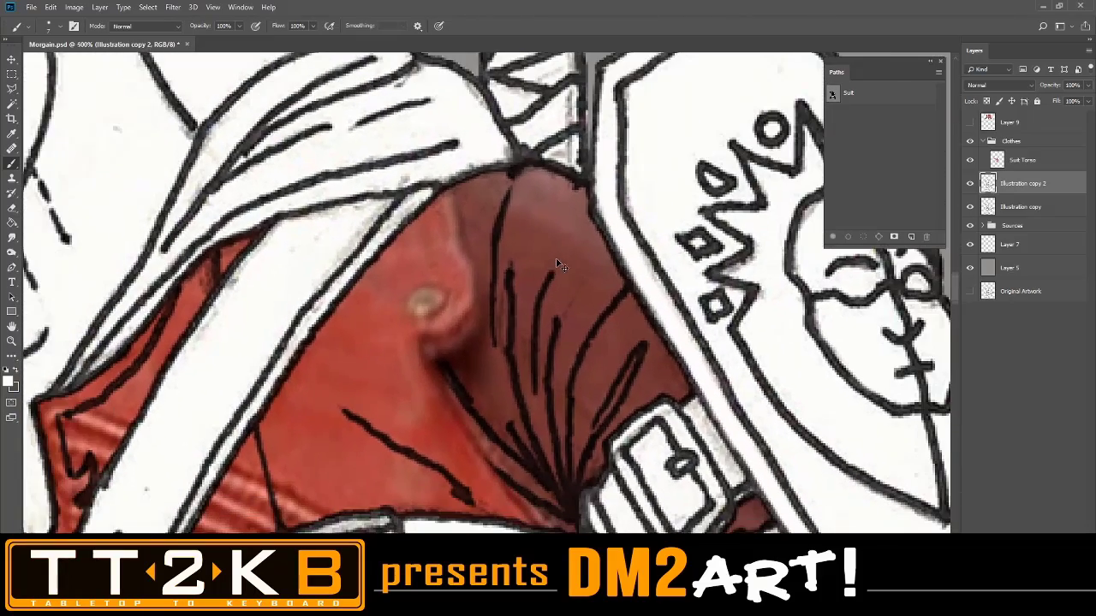
scroll(628, 245, down, 1)
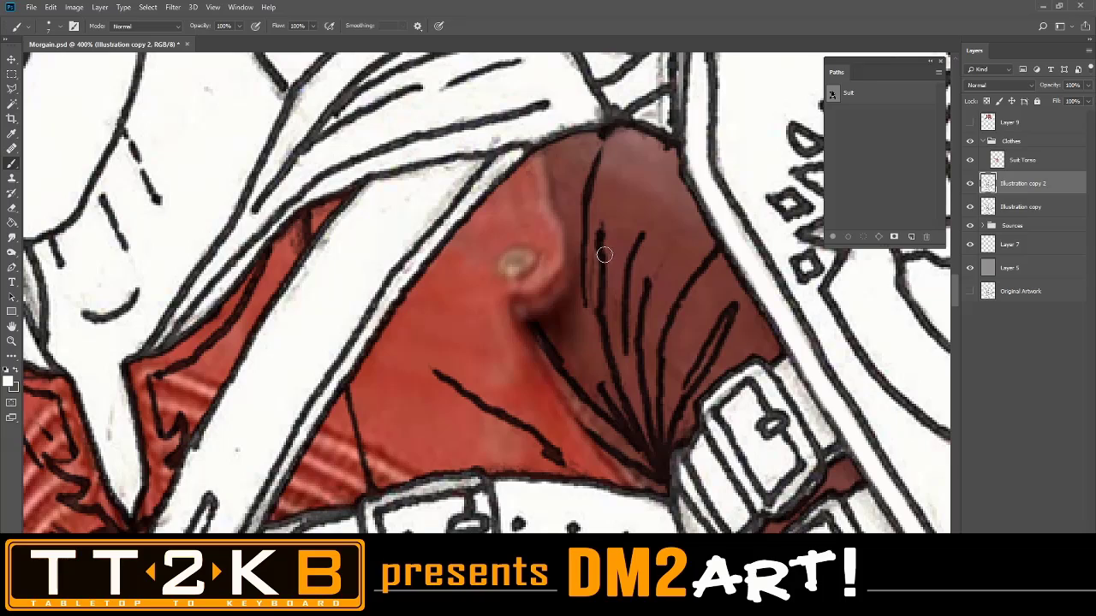
key(space)
mouse_move(587, 274)
mouse_down()
mouse_move(683, 253)
mouse_move(617, 319)
mouse_up()
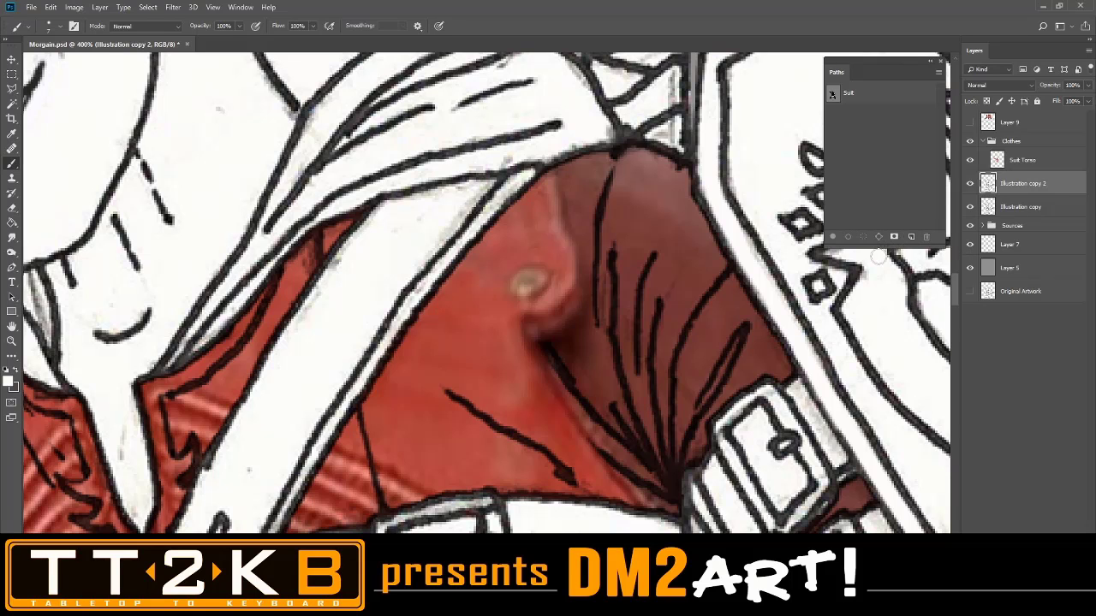
key(ctrl+plus)
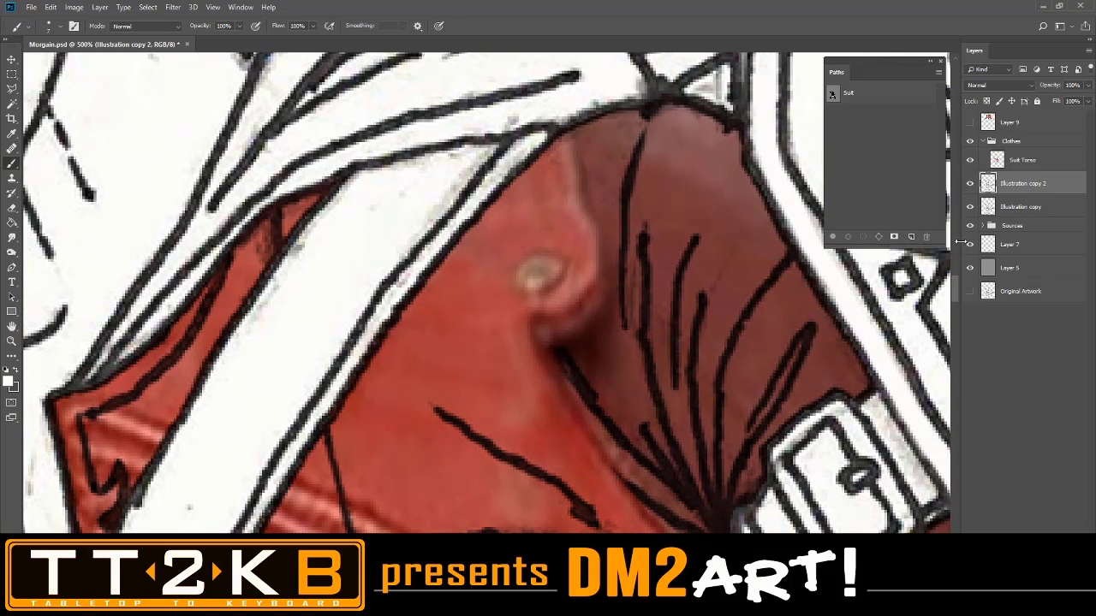
click(970, 160)
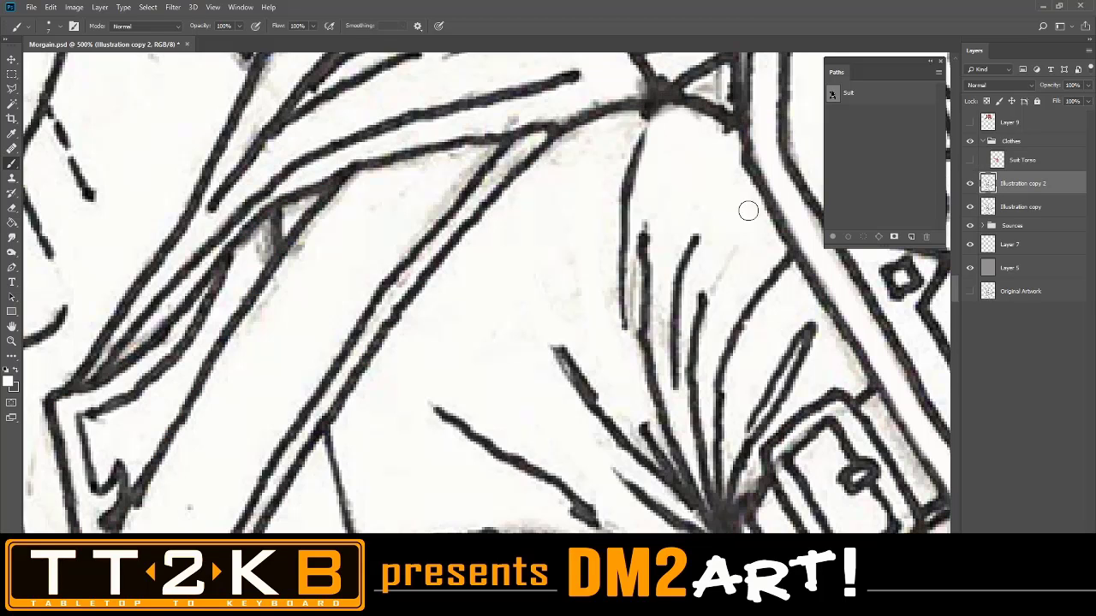
alt+click(629, 184)
click(970, 160)
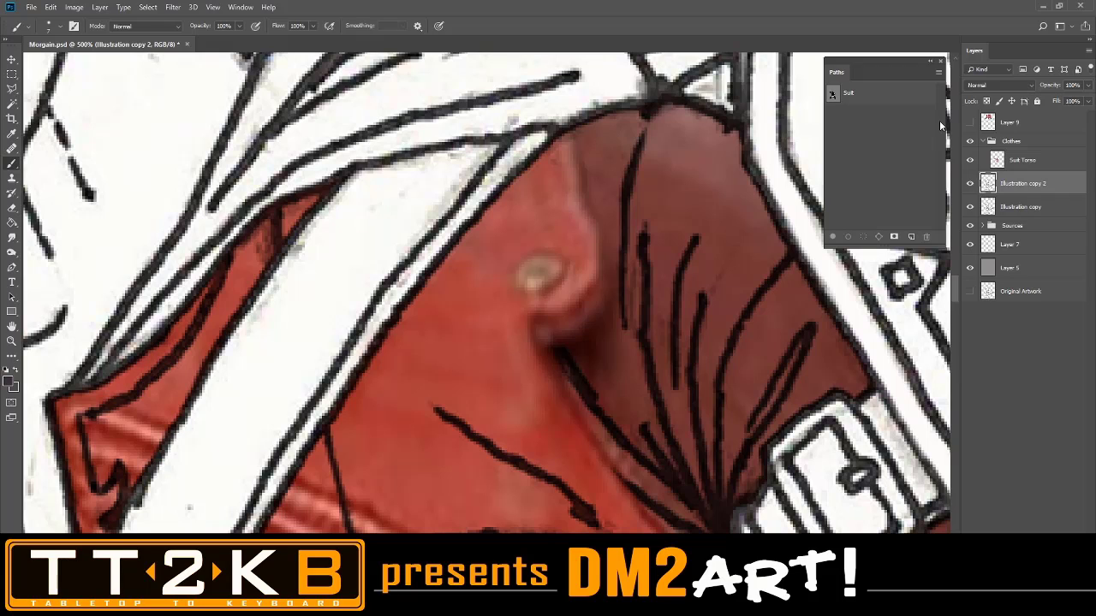
Hide the Suit Torso layer, set the brush size to 3 px, and sample the paper white beside the shoulder folds
click(970, 158)
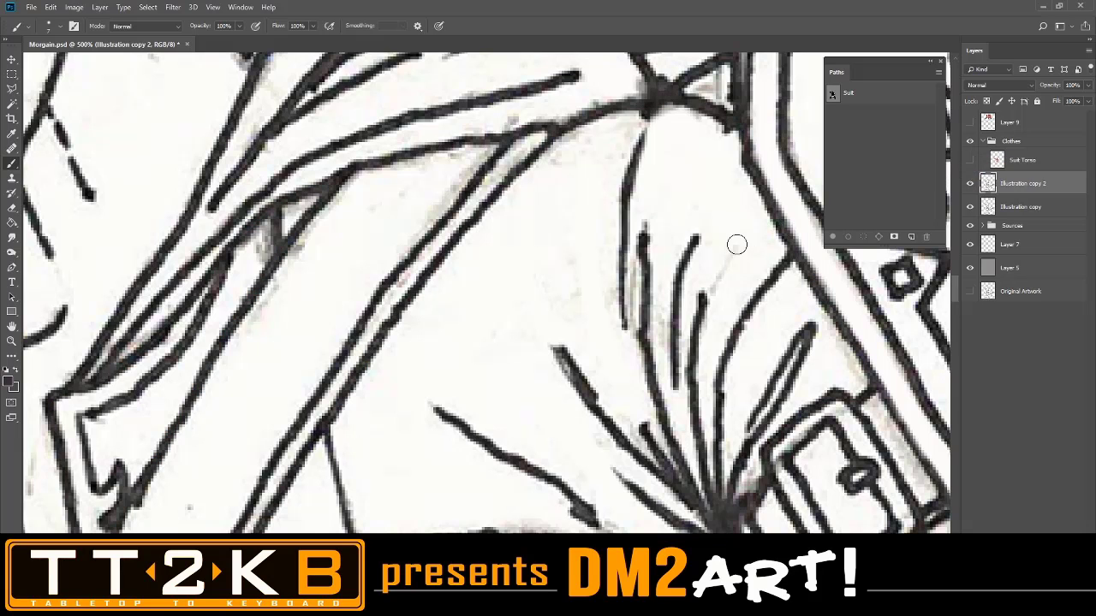
click(971, 163)
click(970, 160)
right_click(674, 199)
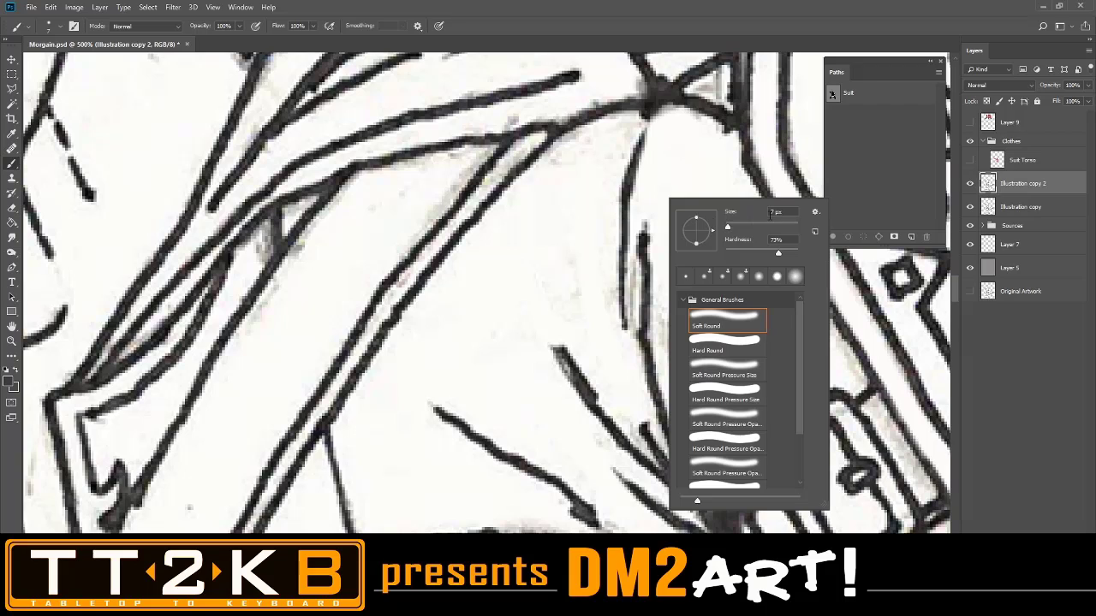
double_click(787, 213)
text(3)
key(Return)
alt+click(569, 262)
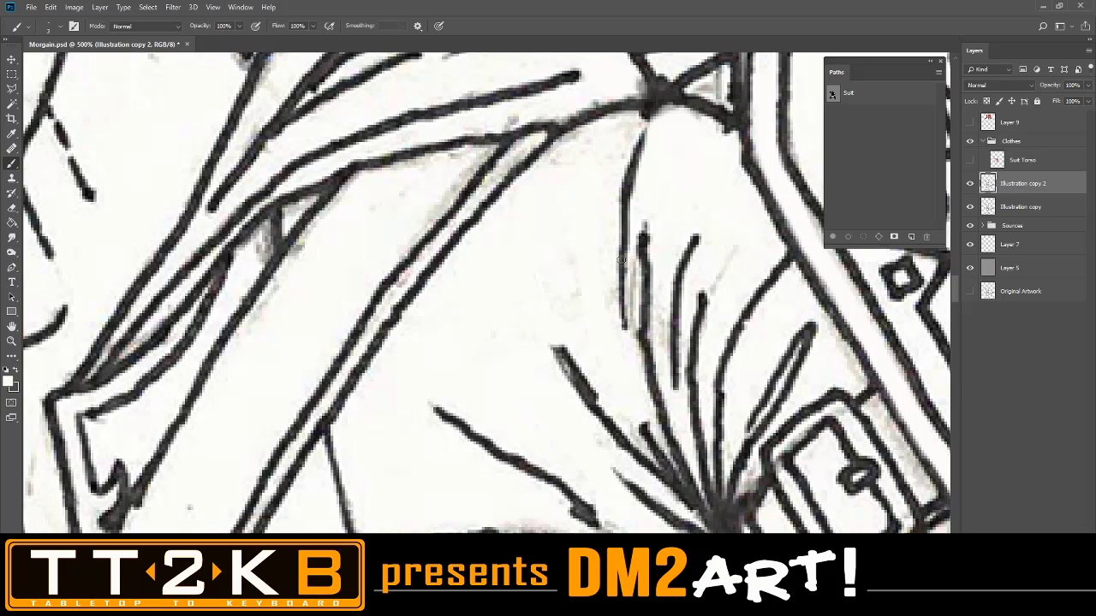
Compare the shoulder with Suit Torso shown and hidden, resample the dark line colour as foreground, and leave the layer visible
drag(710, 224, 690, 284)
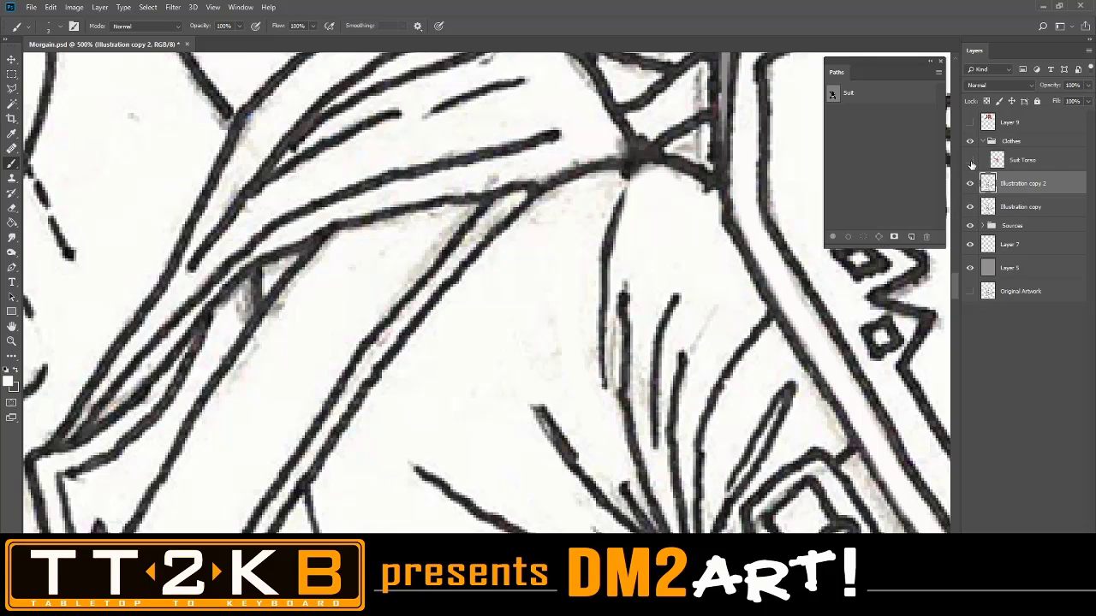
click(971, 160)
click(971, 161)
click(970, 161)
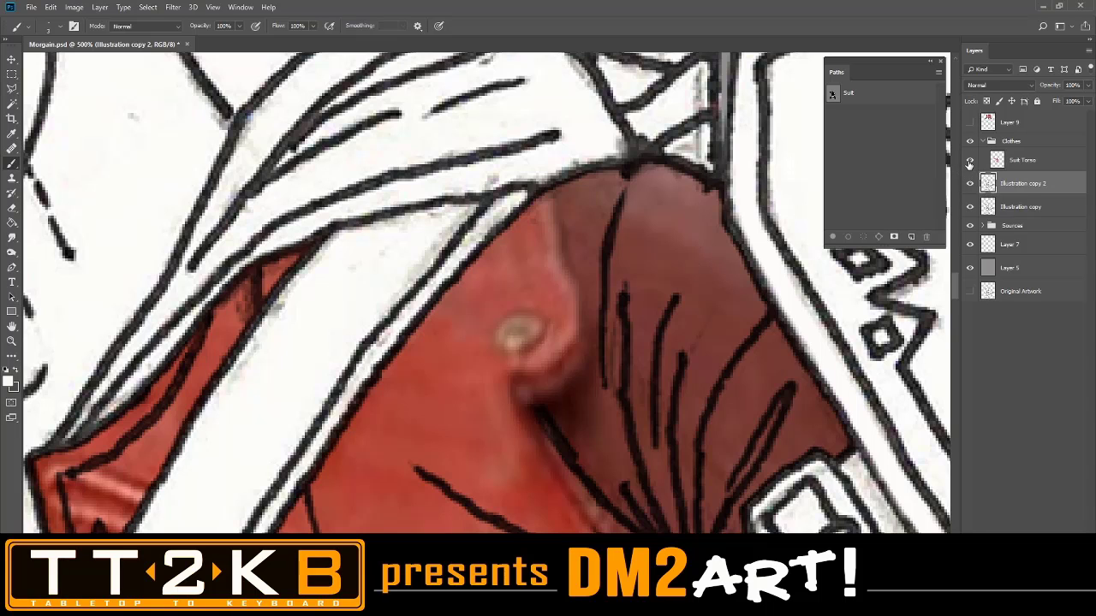
click(971, 161)
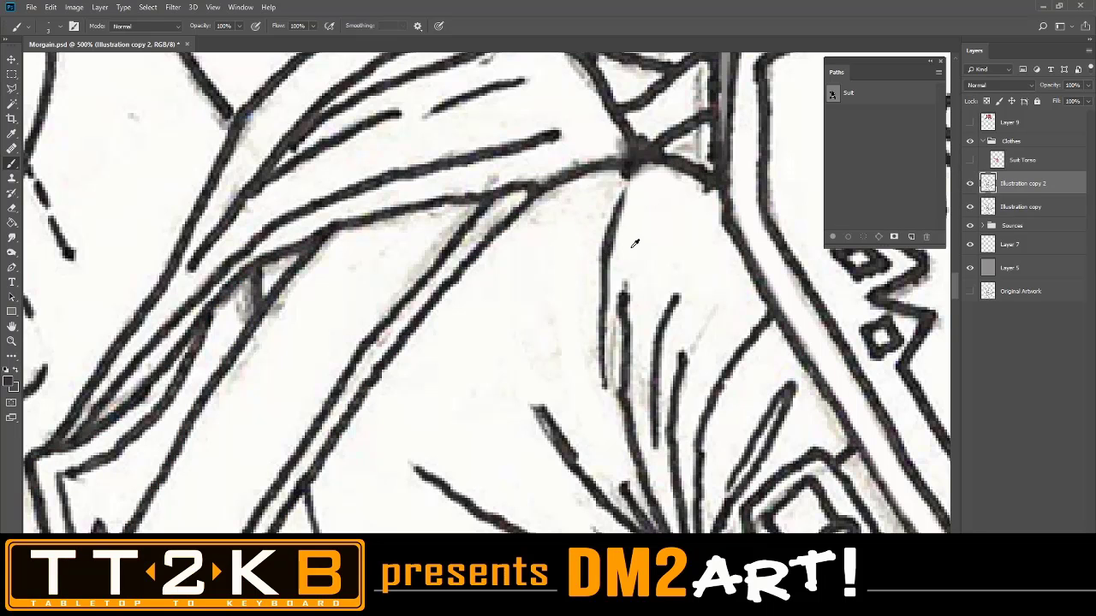
click(970, 161)
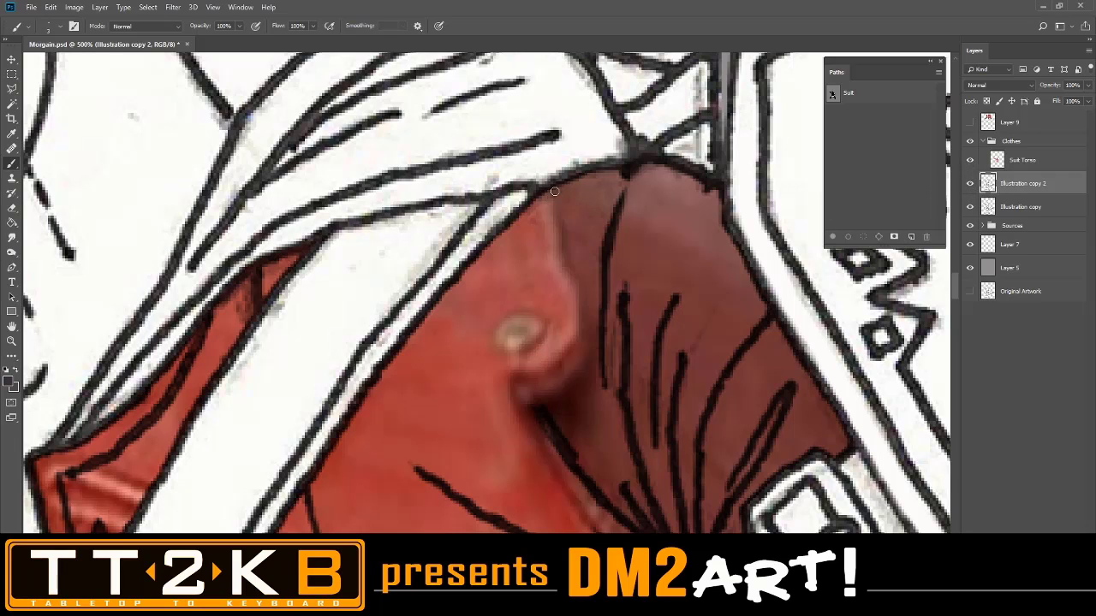
Draw a dark outline along the leather flap's edge on the shield-side shoulder, down to where the folds gather
drag(556, 186, 560, 203)
mouse_move(559, 201)
mouse_down()
mouse_move(587, 323)
mouse_move(582, 371)
mouse_move(519, 410)
mouse_move(559, 376)
mouse_move(549, 271)
mouse_move(539, 325)
mouse_up()
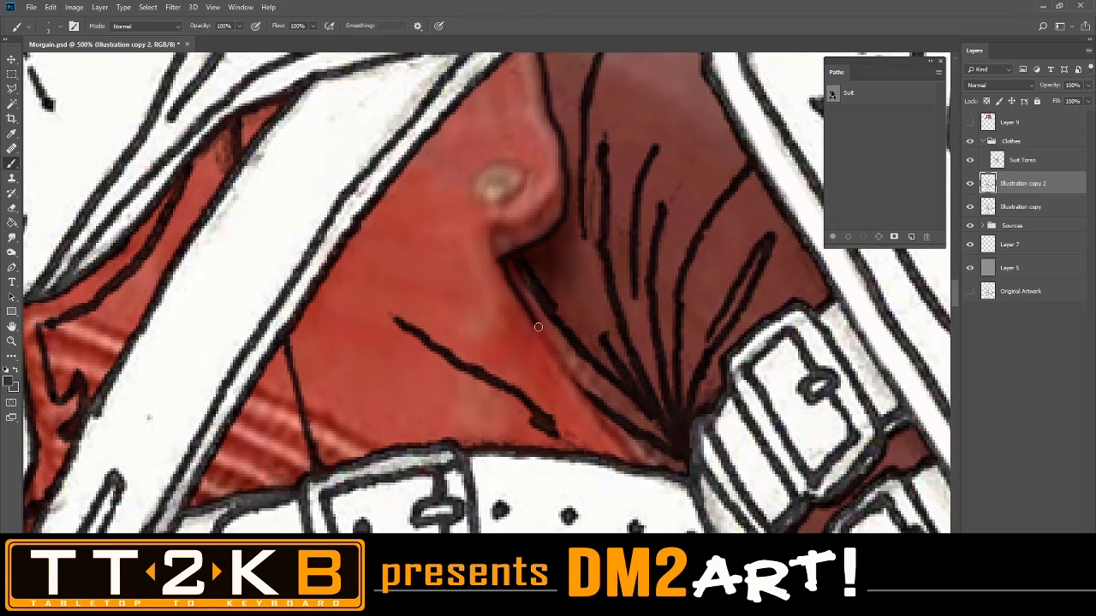
mouse_move(501, 264)
mouse_down()
mouse_move(568, 375)
mouse_move(620, 434)
mouse_up()
mouse_move(635, 368)
mouse_down()
mouse_move(663, 420)
mouse_move(611, 365)
mouse_up()
mouse_move(584, 322)
mouse_down()
mouse_move(552, 339)
mouse_move(541, 310)
mouse_move(575, 294)
mouse_move(592, 316)
mouse_move(551, 334)
mouse_up()
Outline the leather flap's edge on the raised arm's shoulder and draw a dark circle around its button
drag(476, 389, 502, 276)
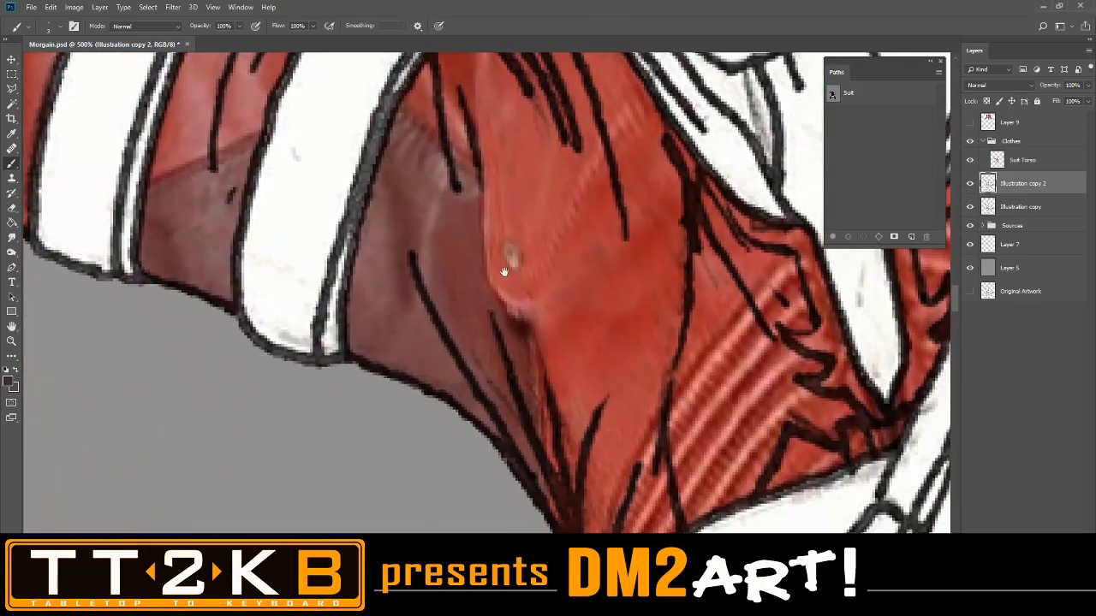
drag(501, 117, 484, 168)
mouse_move(466, 123)
mouse_down()
mouse_move(474, 360)
mouse_move(520, 411)
mouse_move(541, 409)
mouse_move(495, 372)
mouse_move(511, 507)
mouse_up()
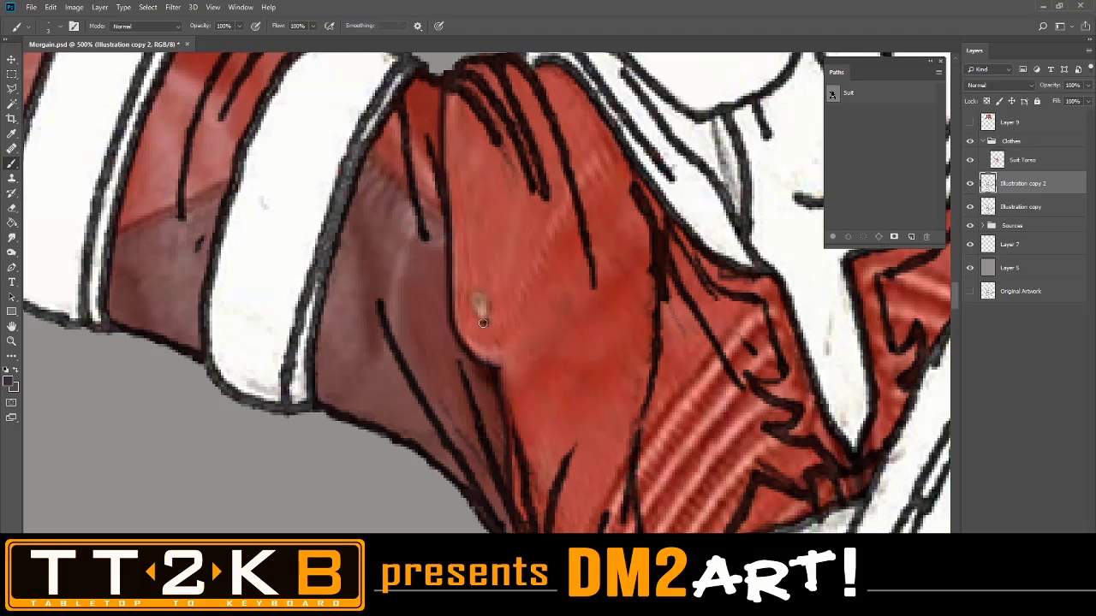
mouse_move(483, 322)
mouse_down()
mouse_move(470, 300)
mouse_move(491, 301)
mouse_move(482, 325)
mouse_move(471, 315)
mouse_up()
Examine the redrawn shoulder flaps on the whole figure, and inspect the chest and collar lacing up close
scroll(623, 368, down, 10)
scroll(712, 387, down, 3)
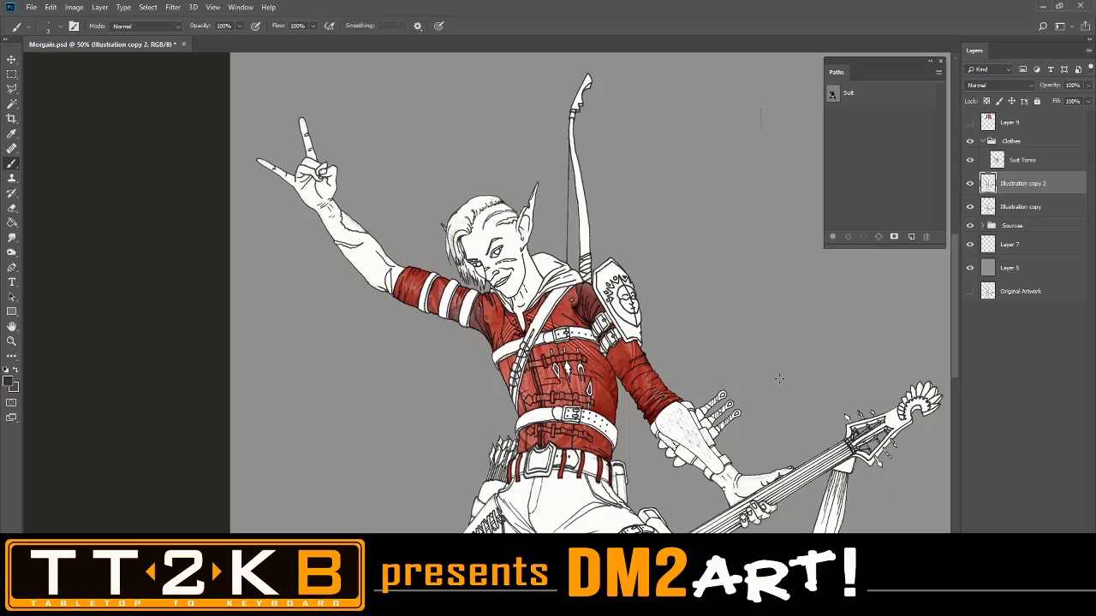
scroll(778, 379, up, 5)
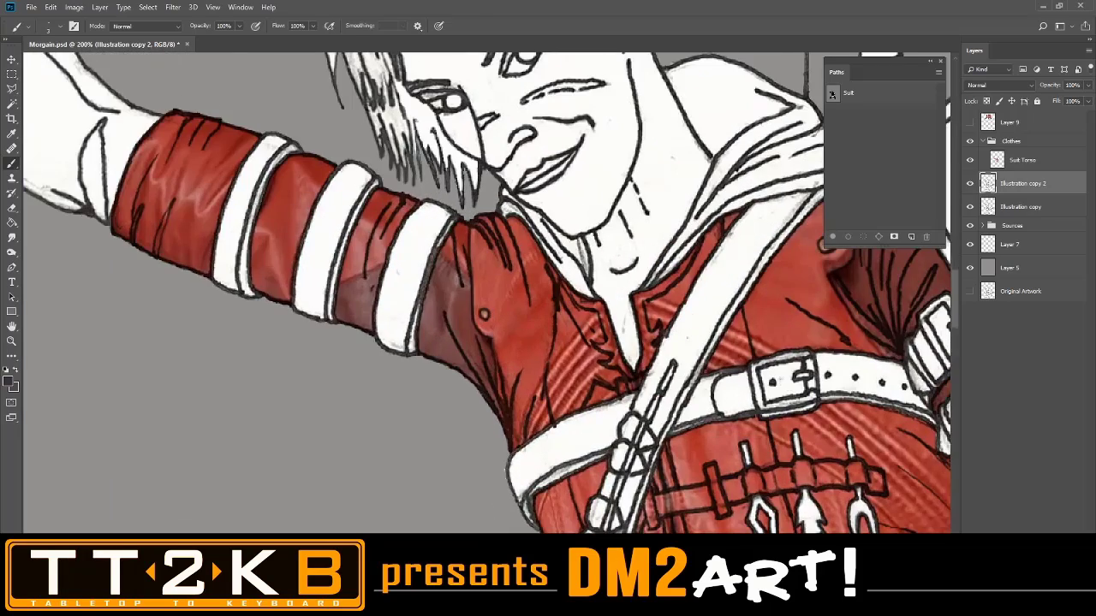
drag(919, 328, 749, 306)
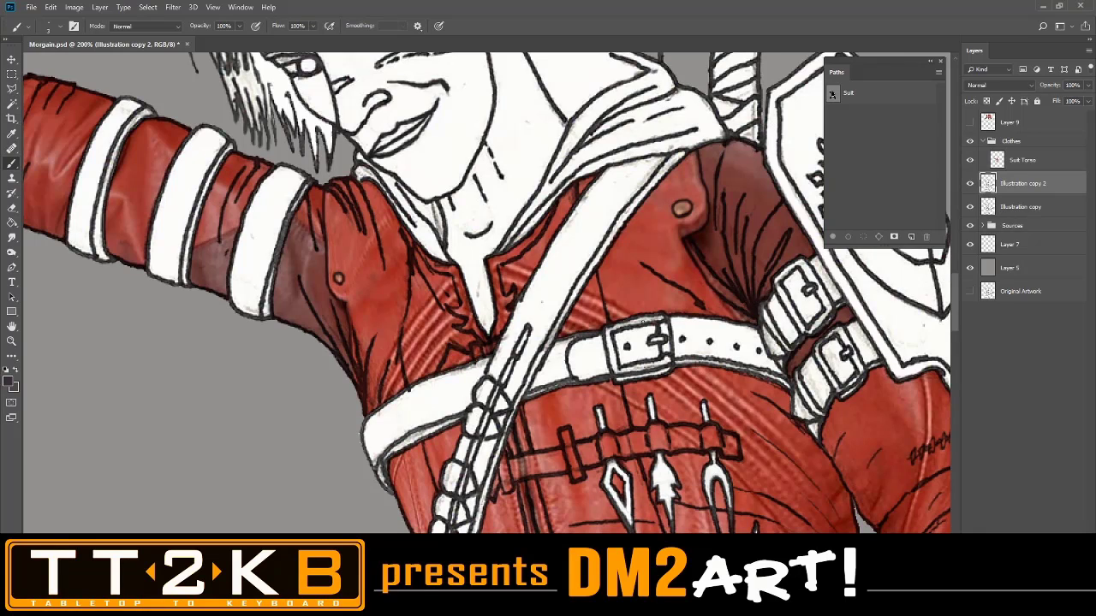
scroll(648, 329, up, 4)
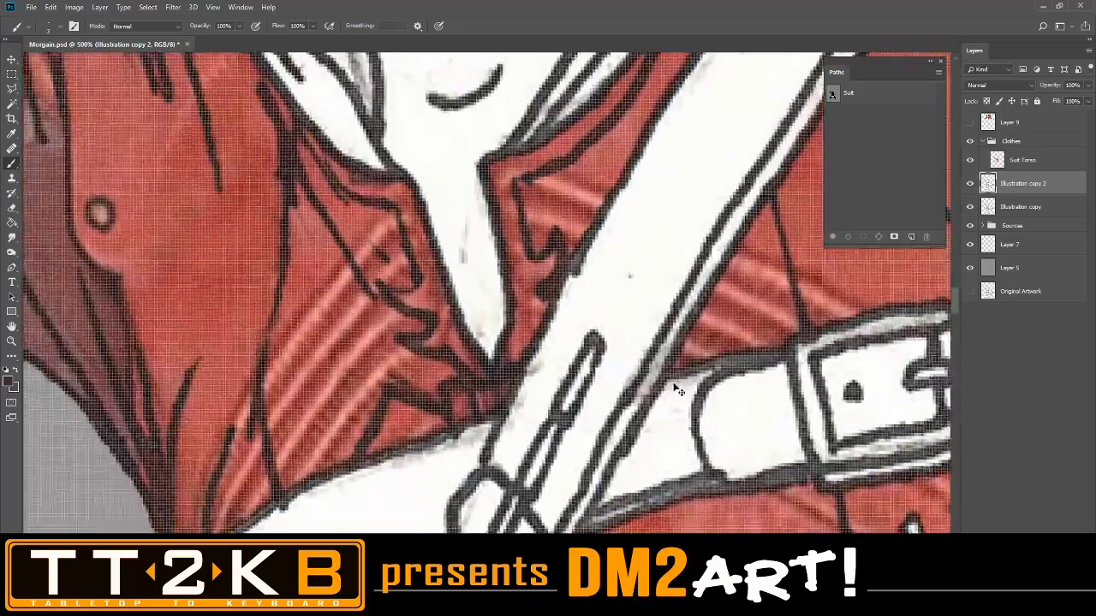
scroll(709, 428, down, 1)
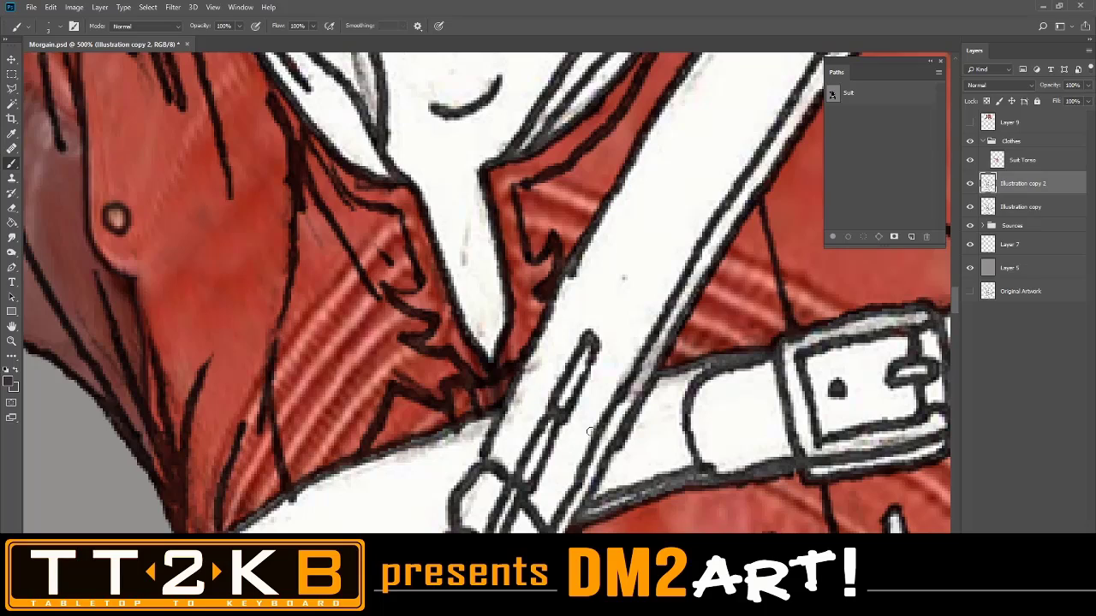
Delete the Illustration copy layer, keeping Illustration copy 2
mouse_move(613, 441)
mouse_down()
mouse_move(562, 207)
mouse_move(547, 230)
mouse_up()
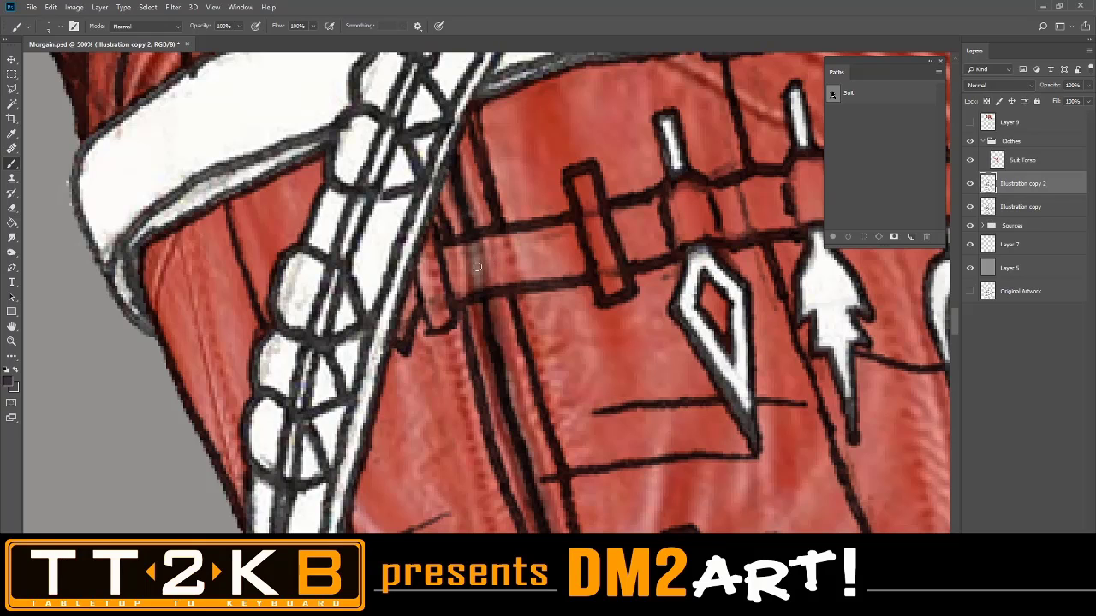
click(1018, 209)
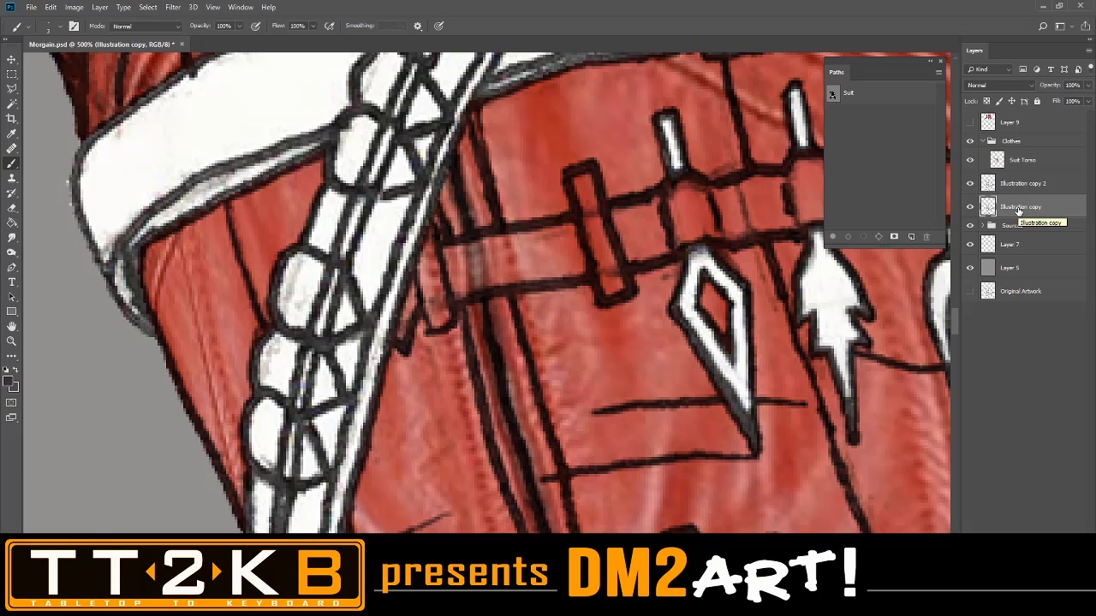
key(Delete)
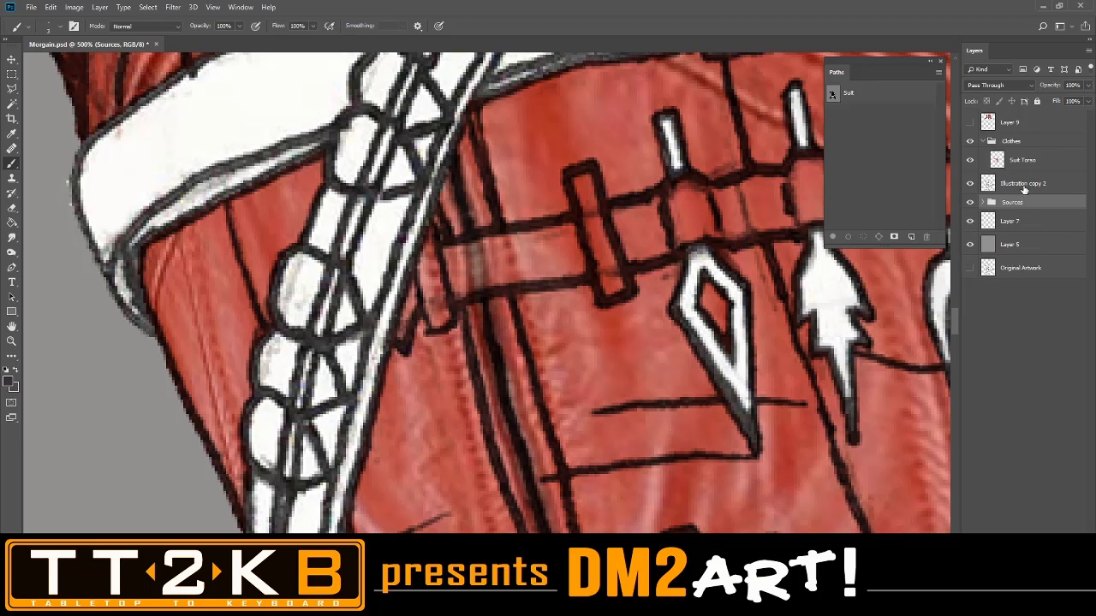
scroll(848, 144, down, 4)
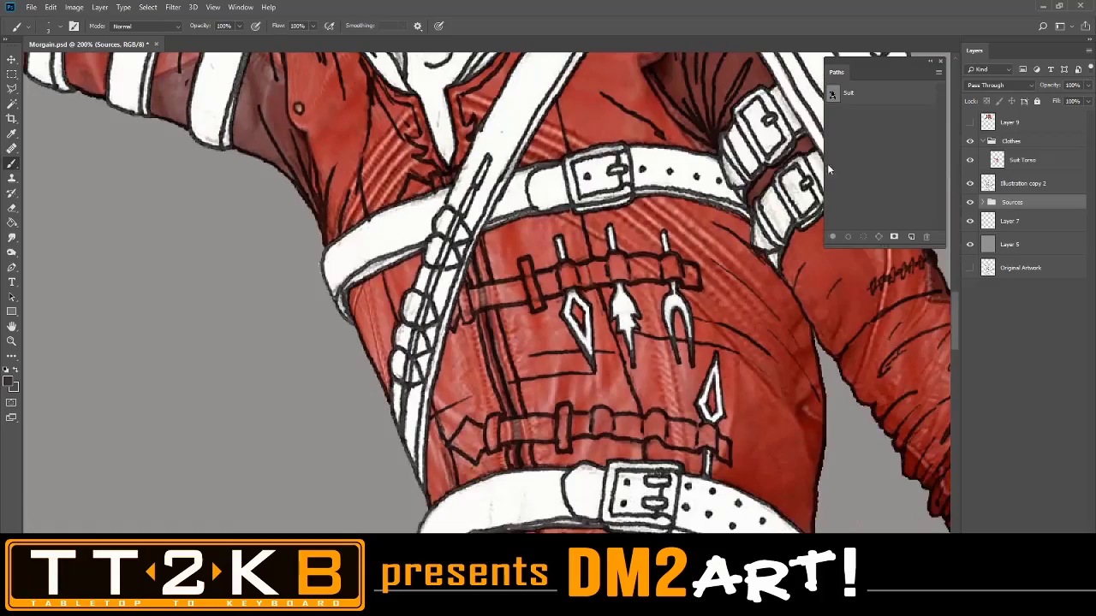
scroll(747, 330, up, 1)
scroll(747, 329, up, 2)
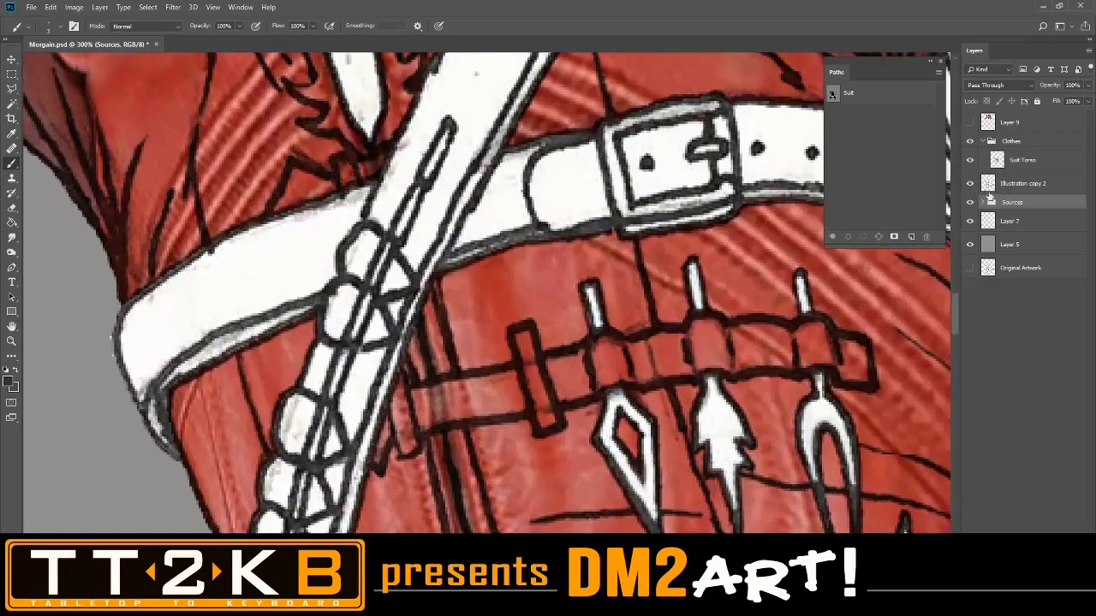
Try to clone plain leather over the dark band crossing the upper tool strap on the Suit Torso layer
click(1020, 188)
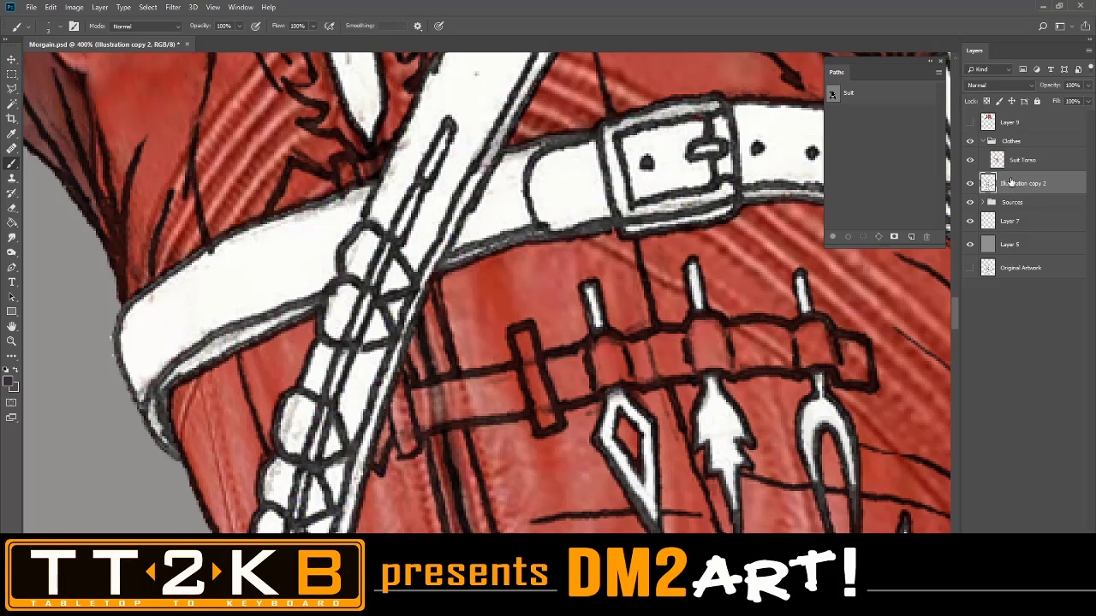
click(1018, 162)
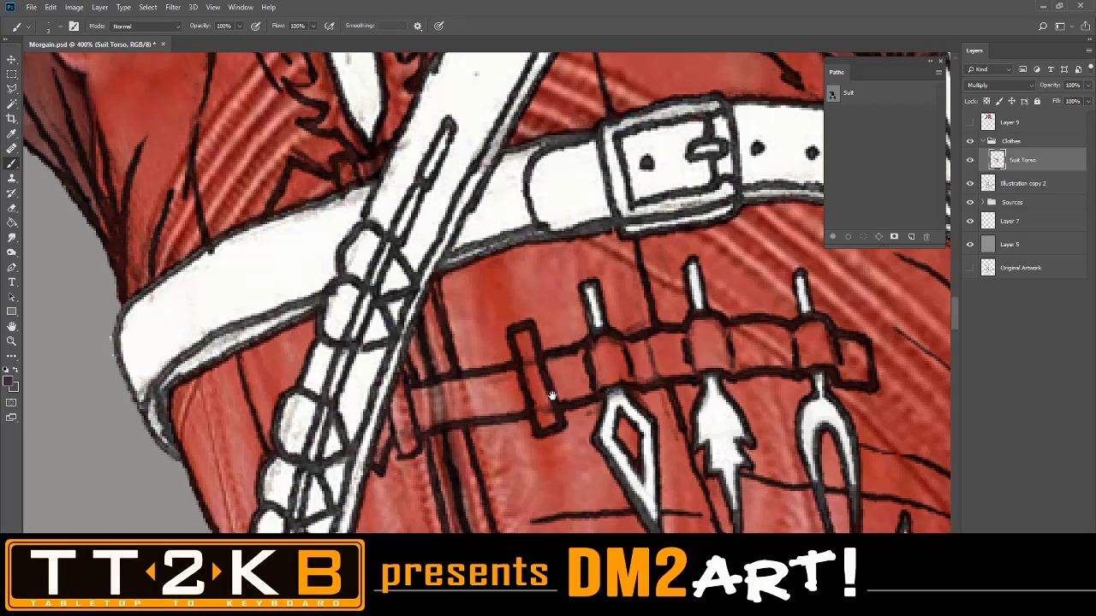
scroll(552, 396, up, 2)
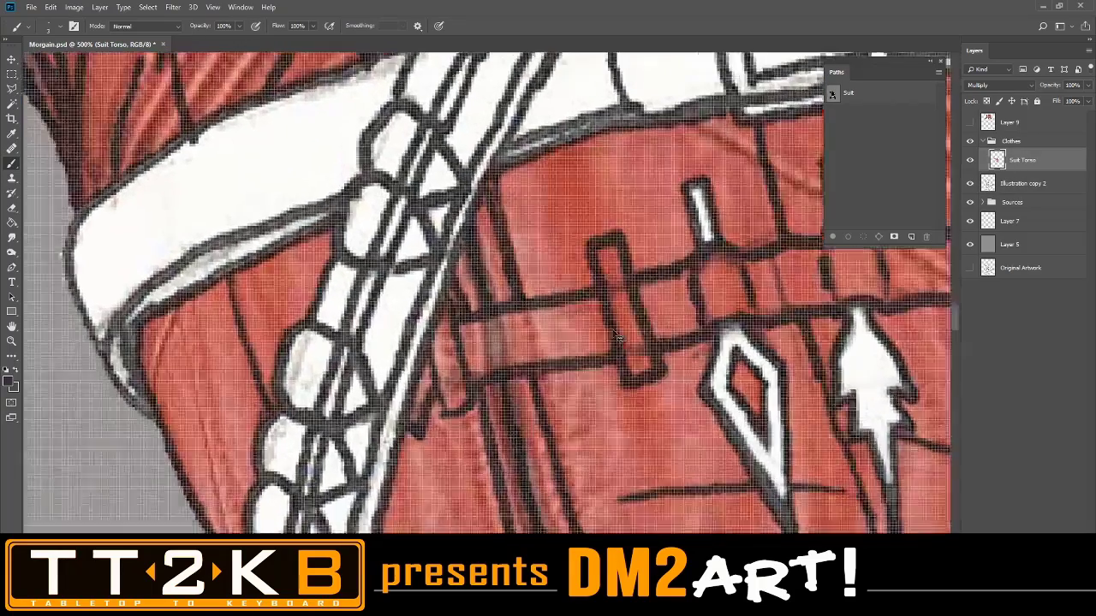
scroll(616, 336, up, 1)
scroll(620, 344, down, 2)
scroll(615, 344, up, 1)
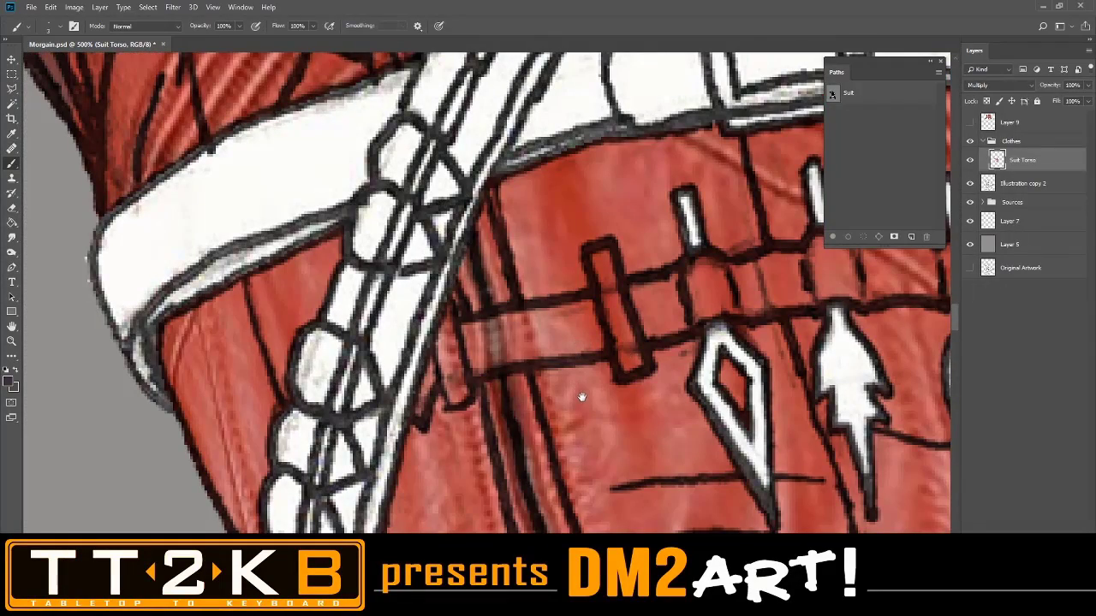
drag(585, 403, 557, 284)
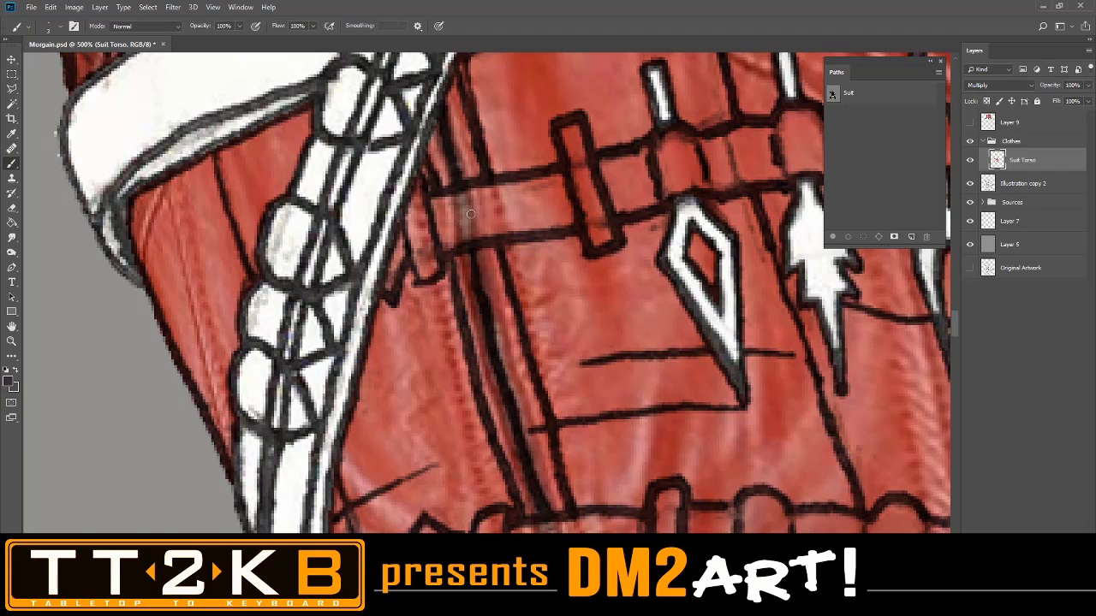
click(12, 177)
alt+click(413, 365)
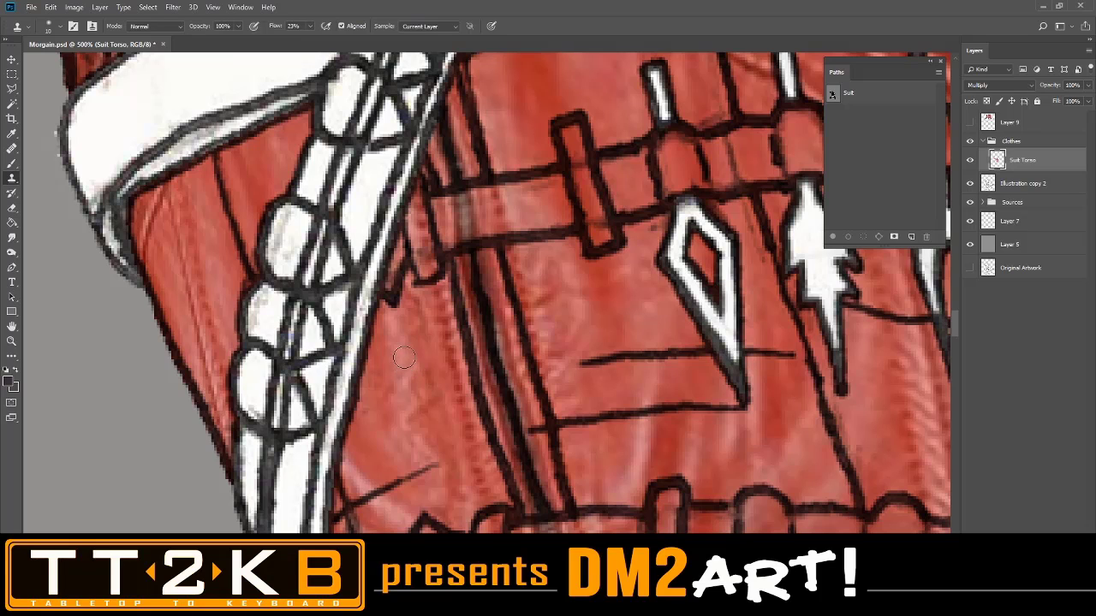
drag(468, 196, 462, 214)
right_click(461, 214)
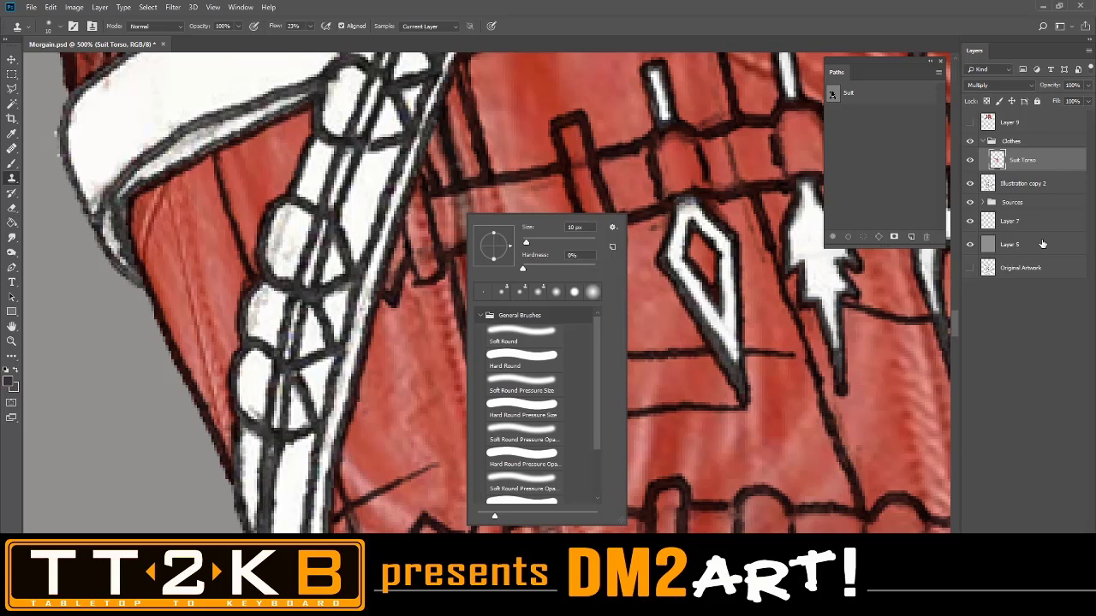
Select the plain segments of the three tool straps on Illustration copy 2 with the Magic Wand at tolerance 60
click(1024, 187)
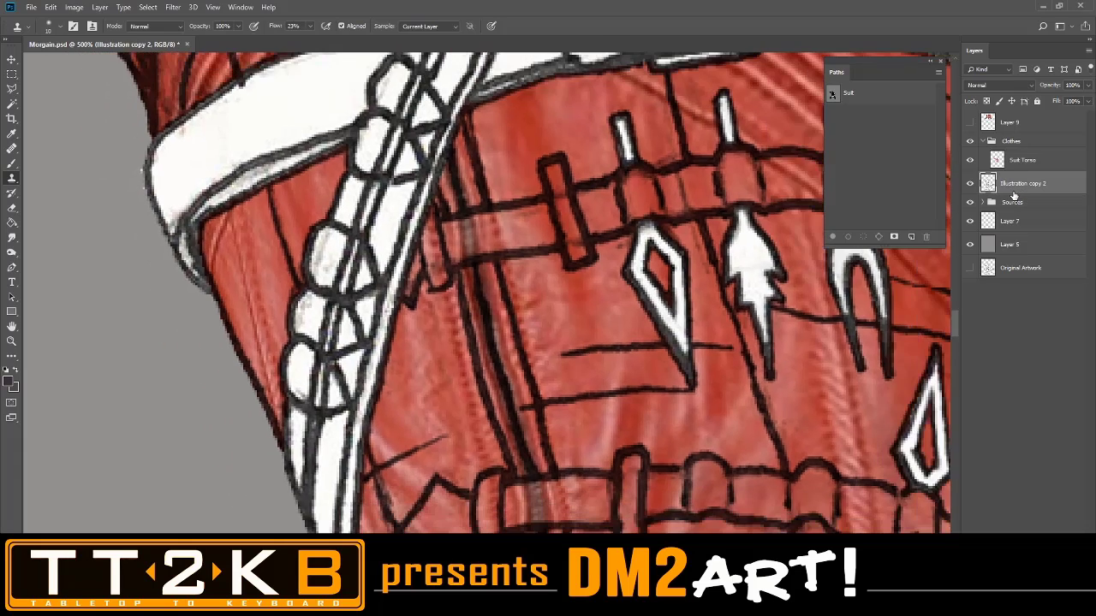
drag(819, 379, 796, 353)
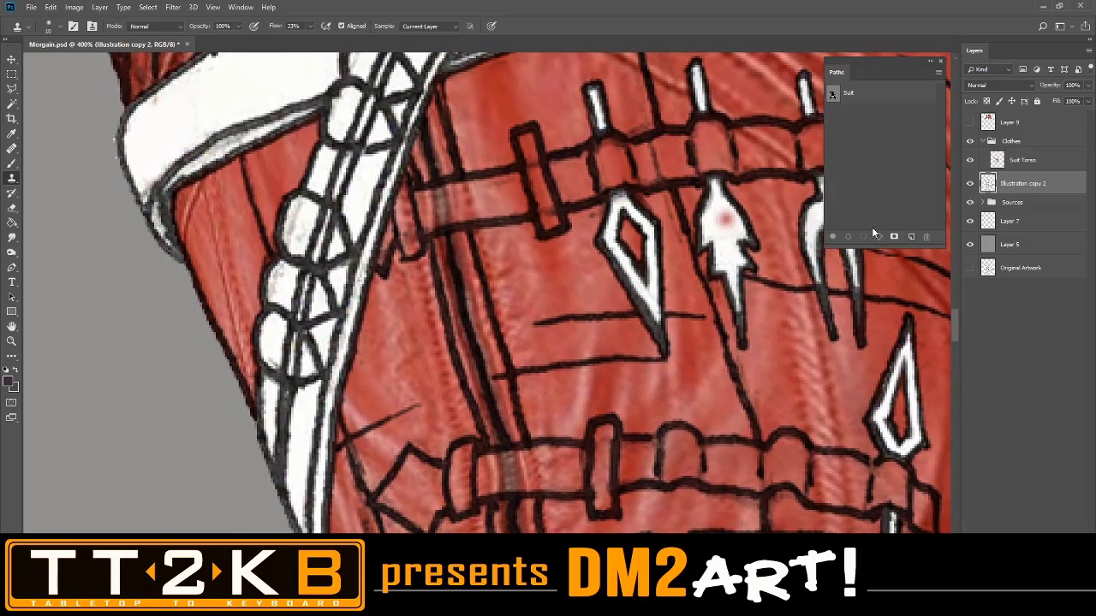
click(12, 103)
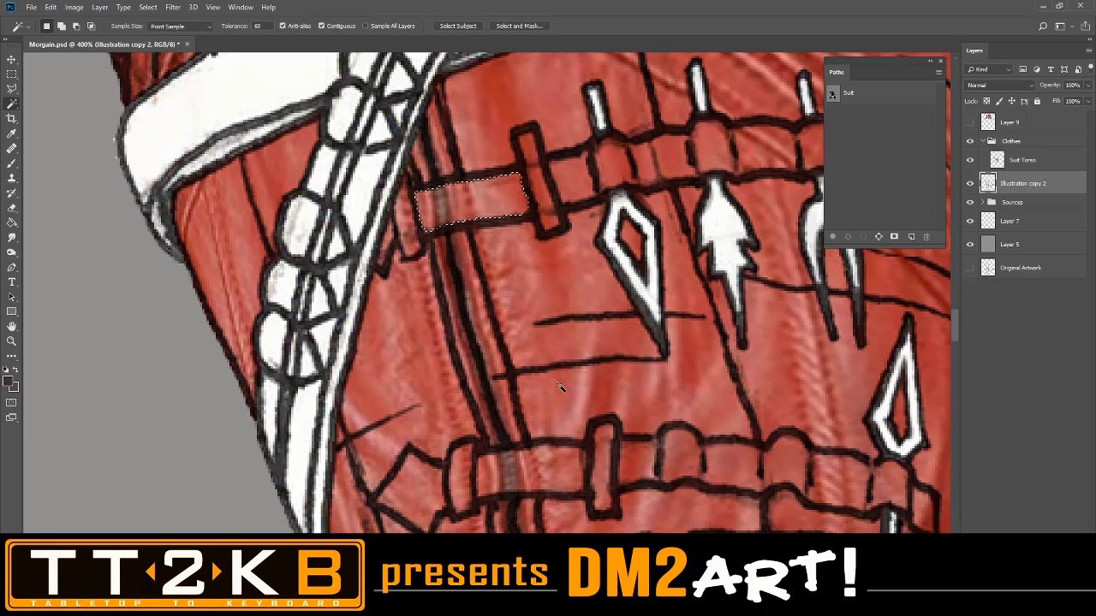
scroll(518, 222, down, 5)
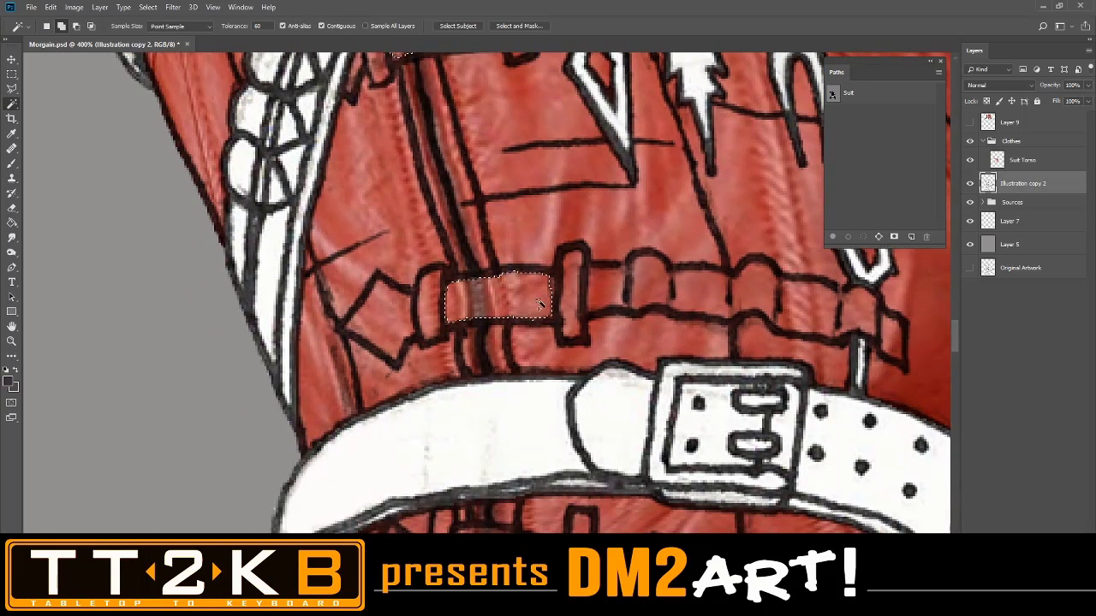
scroll(573, 221, down, 4)
scroll(572, 221, down, 1)
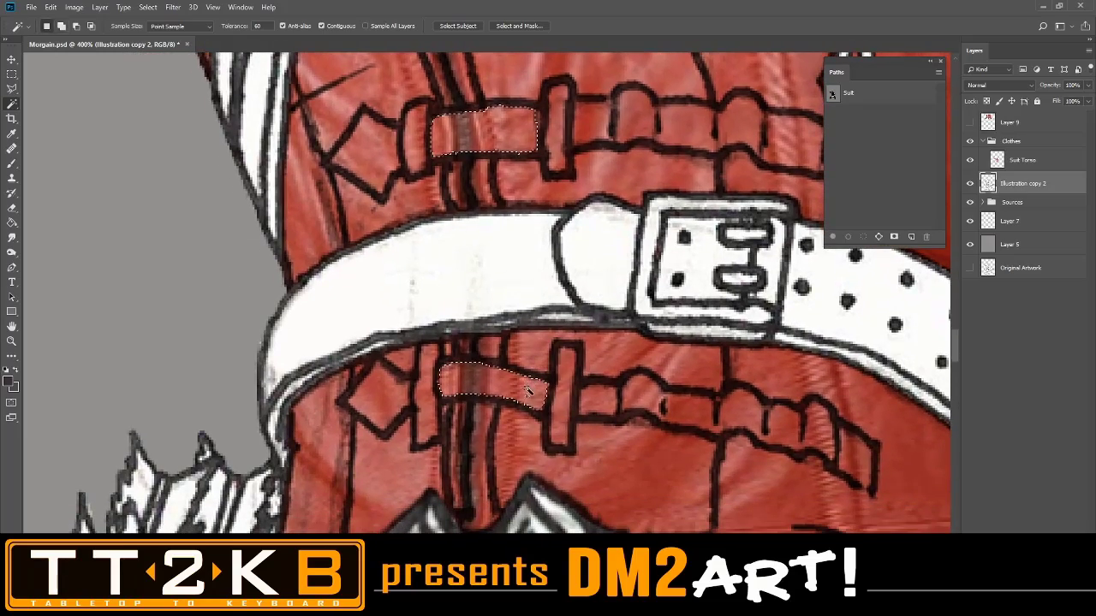
scroll(614, 442, up, 4)
scroll(614, 442, up, 8)
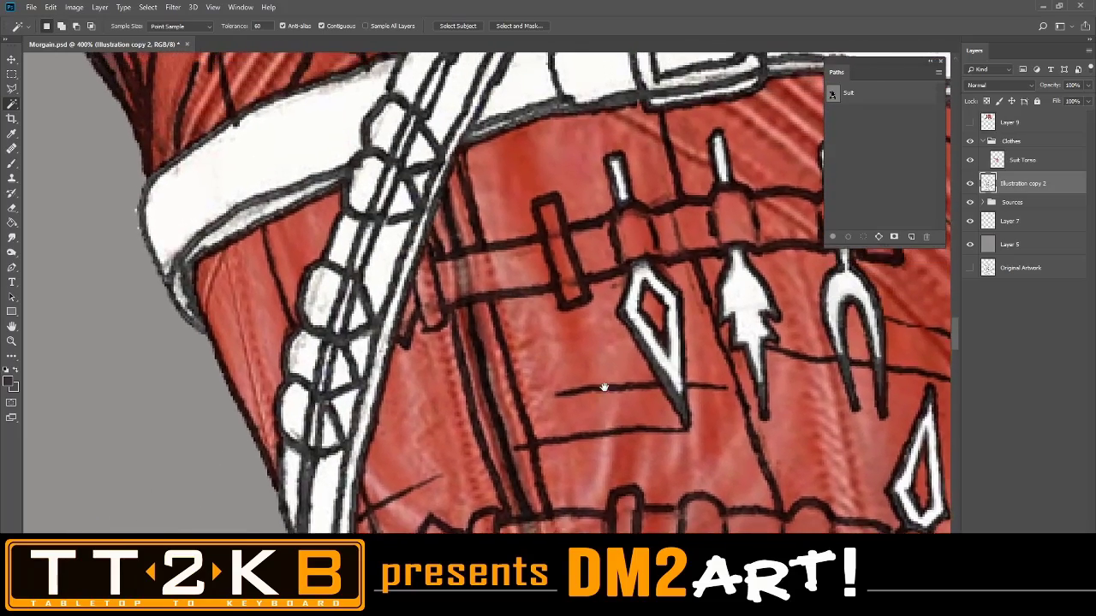
key(ctrl+plus)
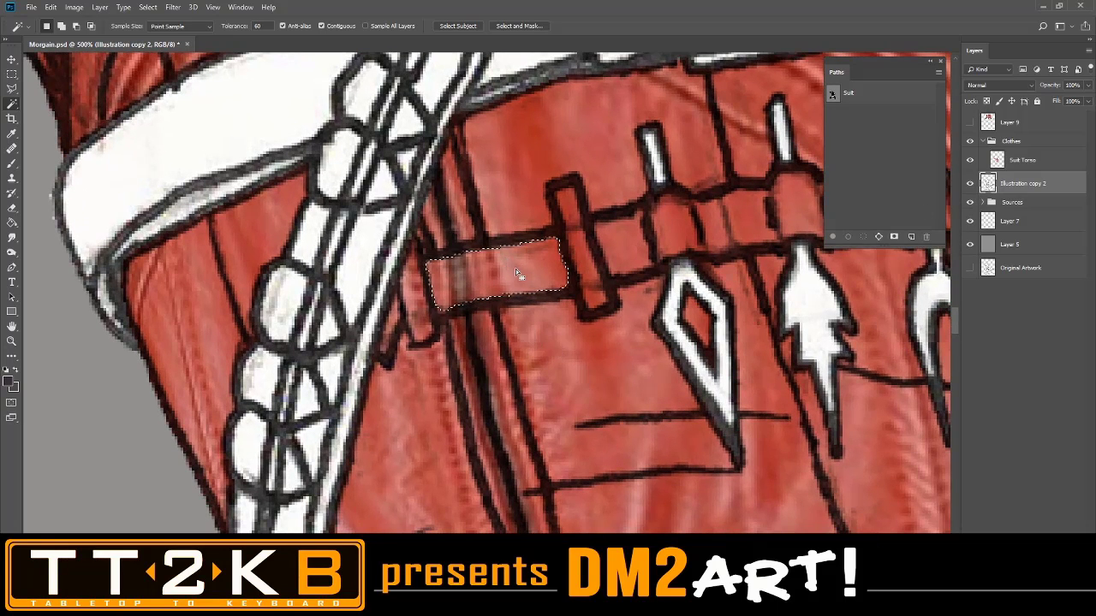
Add the leather panels below the upper strap and below the lowest strap's pointed end to the selection
scroll(513, 274, down, 3)
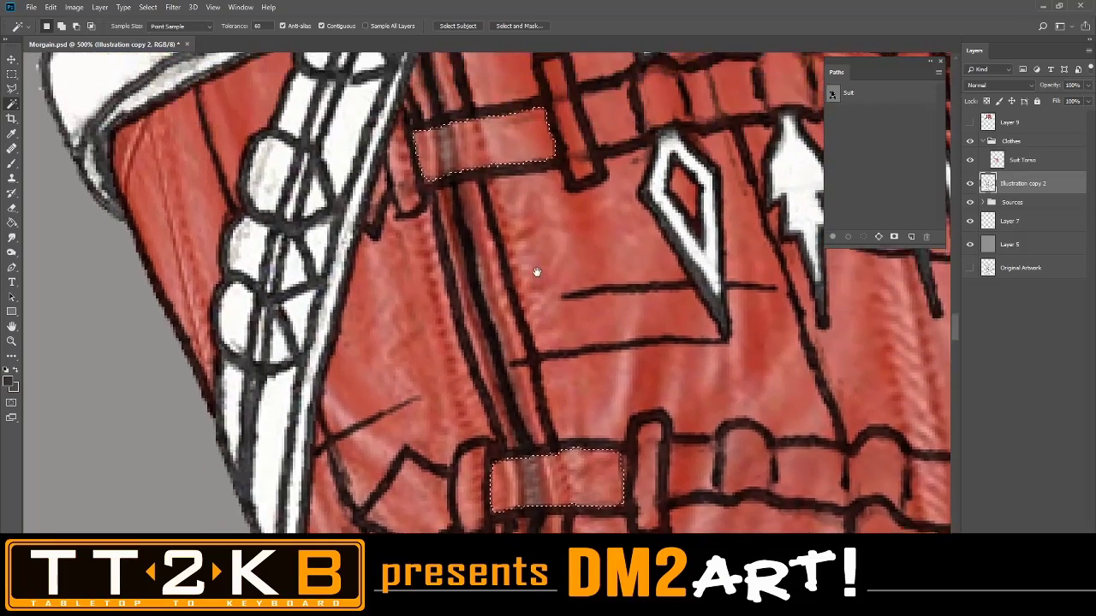
drag(536, 272, 459, 360)
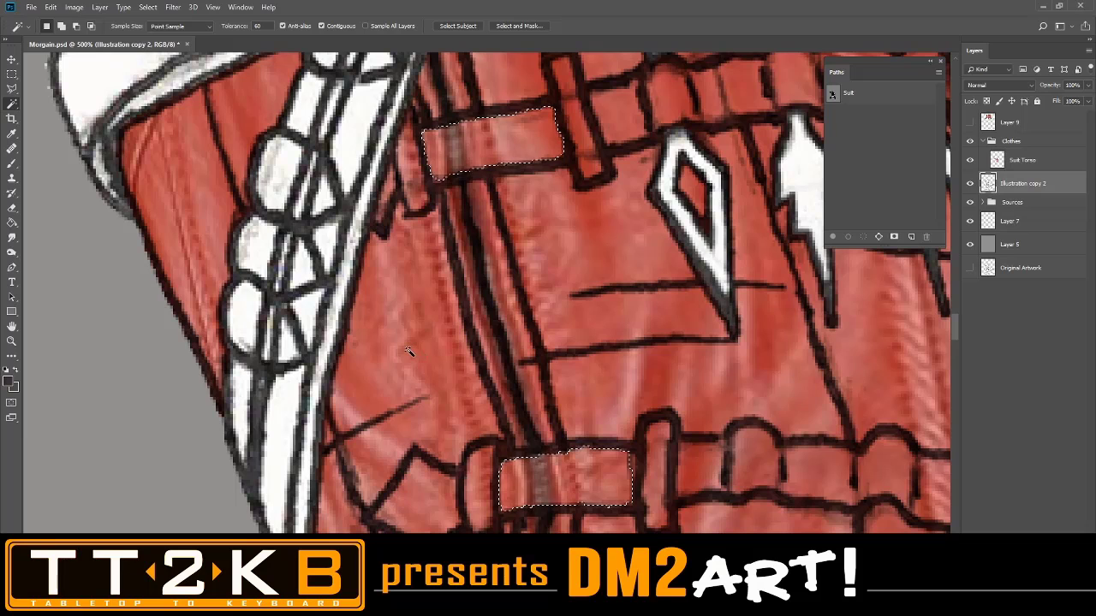
click(452, 361)
key(ctrl+shift+Return)
drag(587, 391, 592, 186)
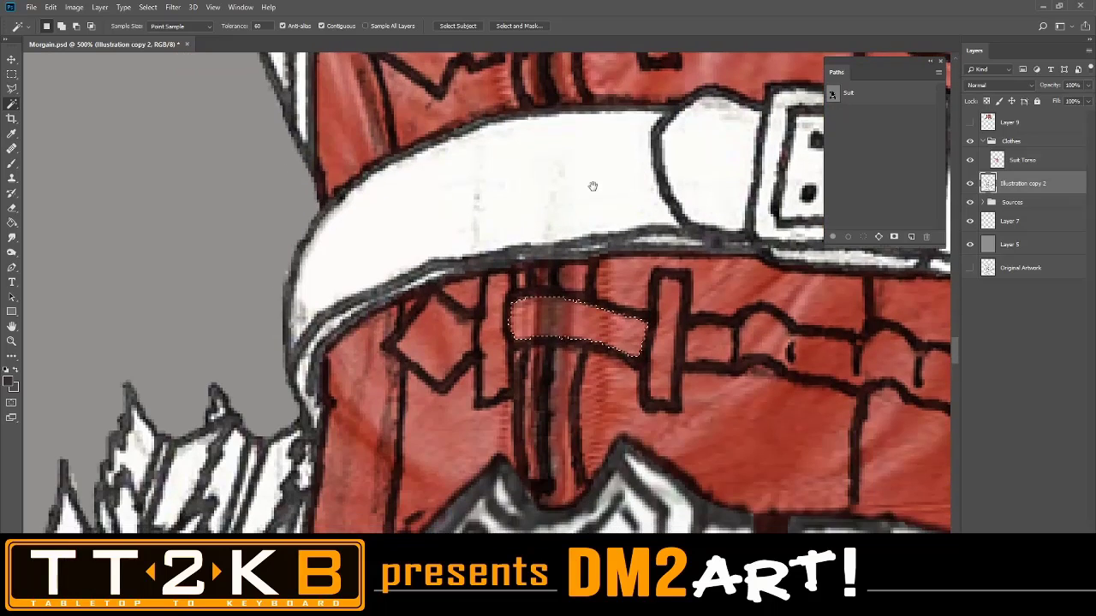
shift+click(454, 435)
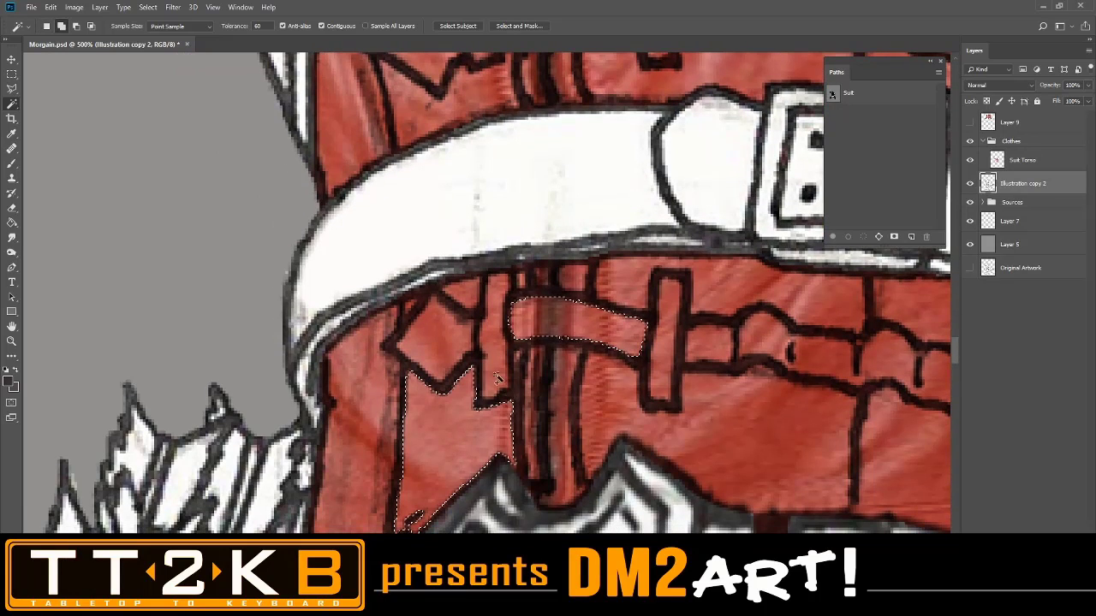
alt+click(443, 361)
drag(727, 379, 715, 527)
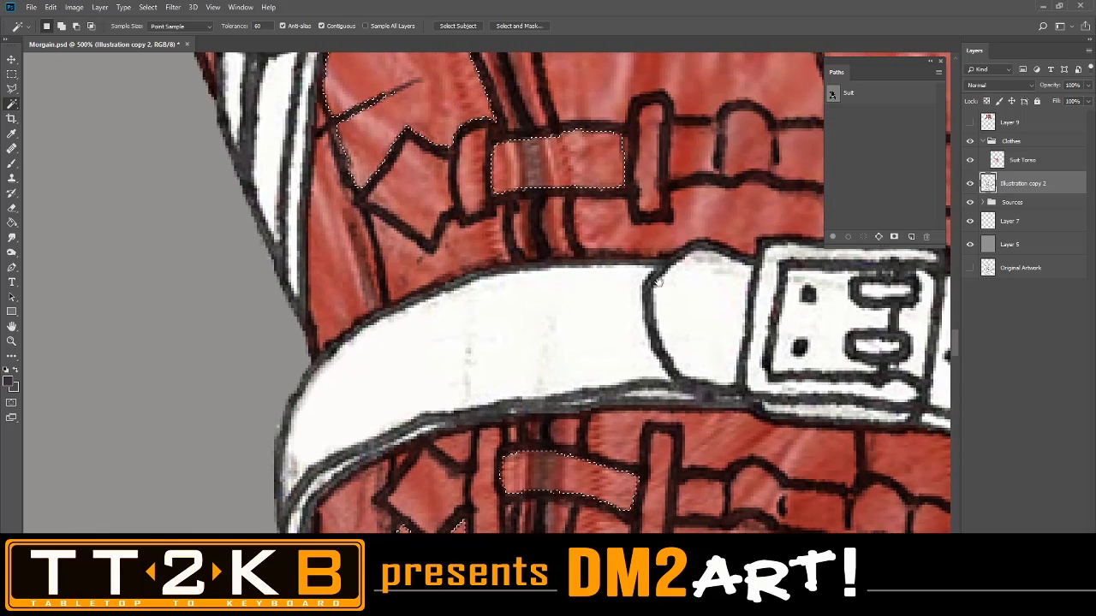
drag(685, 291, 676, 513)
drag(667, 311, 677, 470)
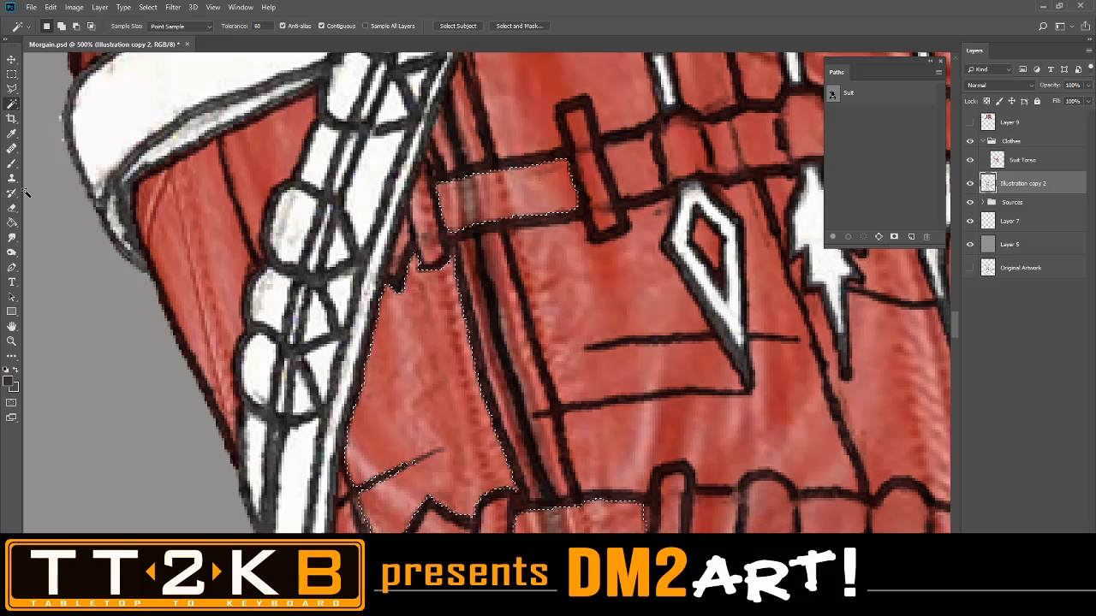
Clone plain leather over the dark band in the upper strap's selected segment on the Suit Torso layer
key(s)
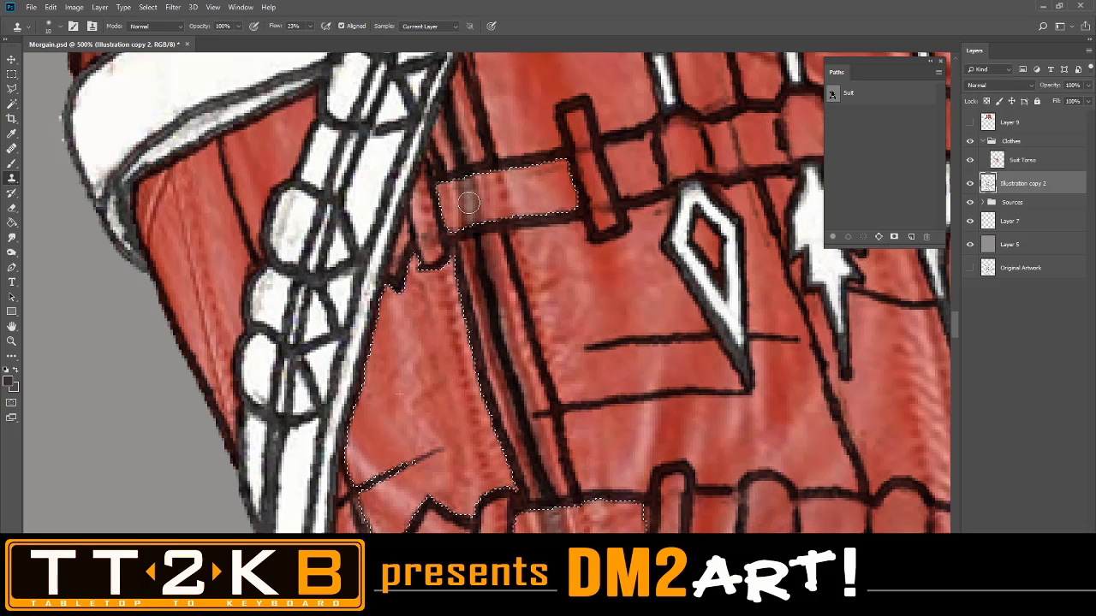
click(470, 208)
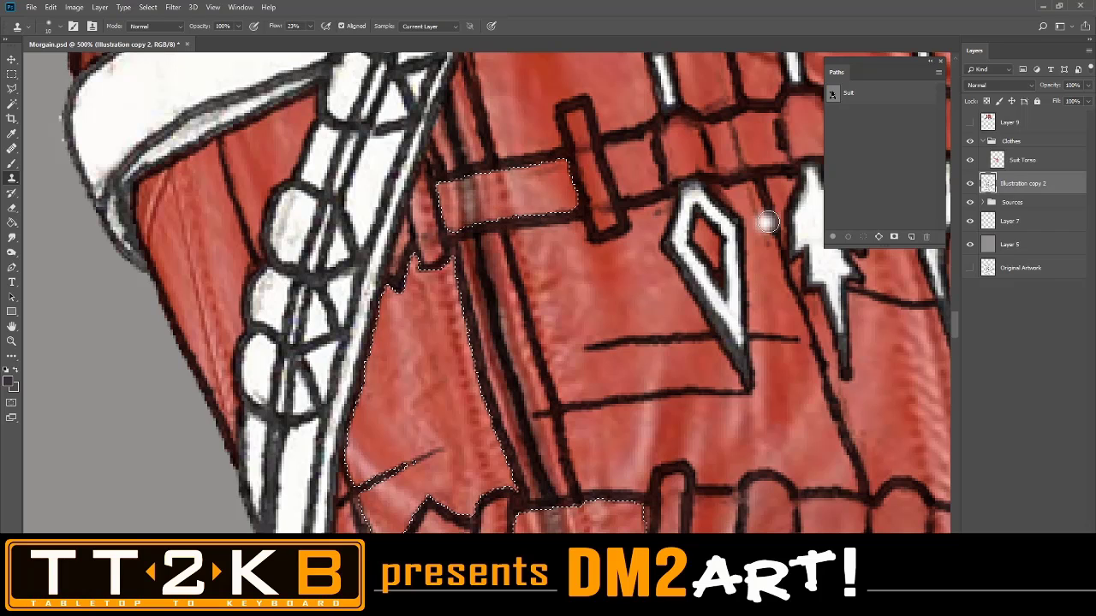
click(1014, 162)
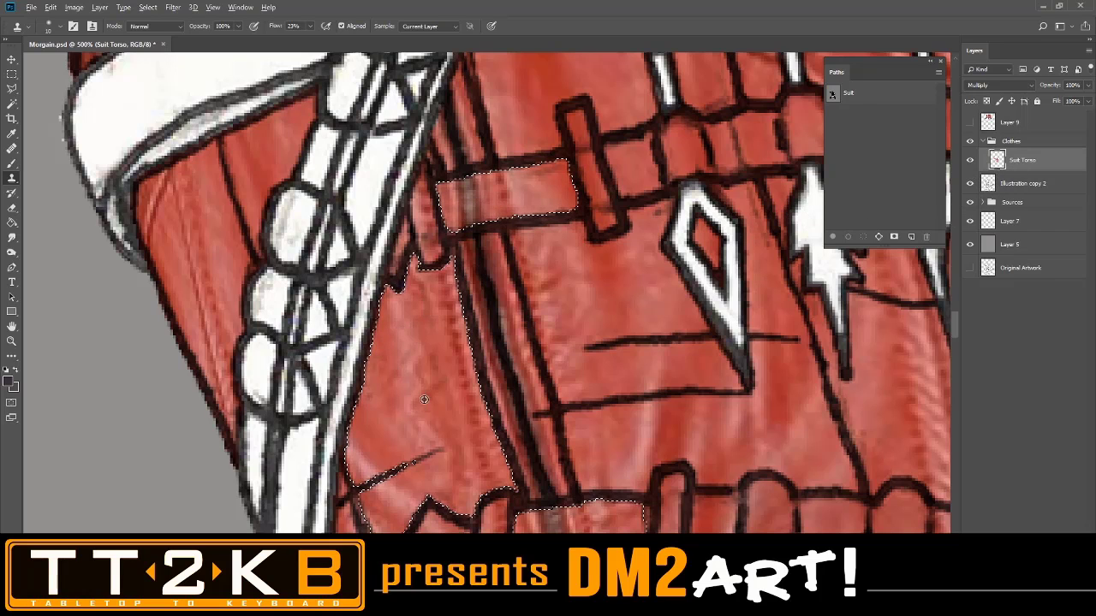
drag(478, 210, 479, 204)
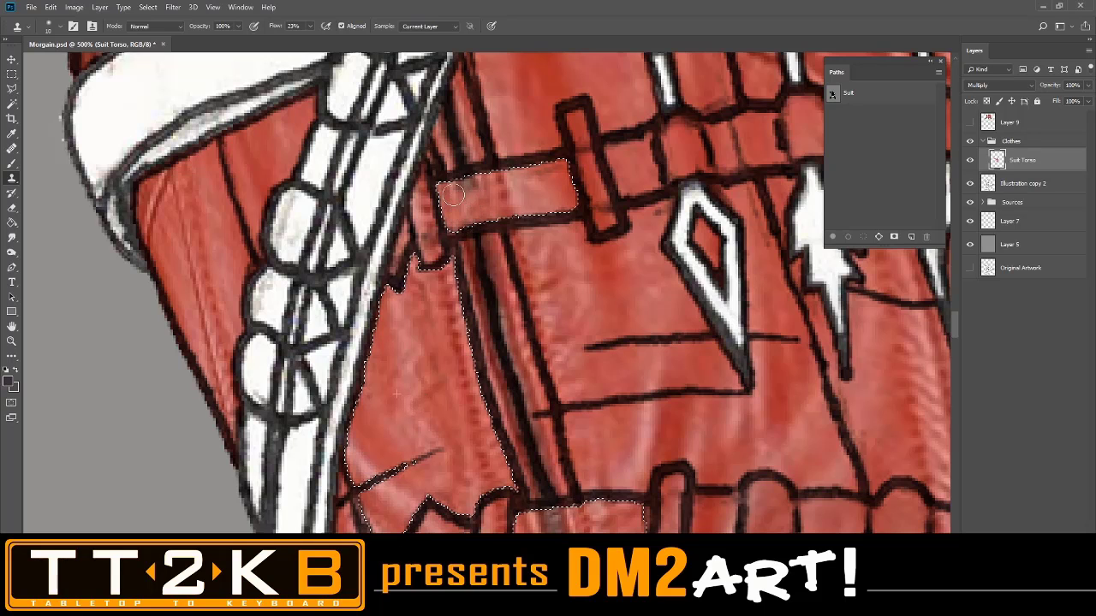
mouse_move(486, 190)
mouse_down()
mouse_move(506, 185)
mouse_move(493, 209)
mouse_move(491, 192)
mouse_move(484, 219)
mouse_up()
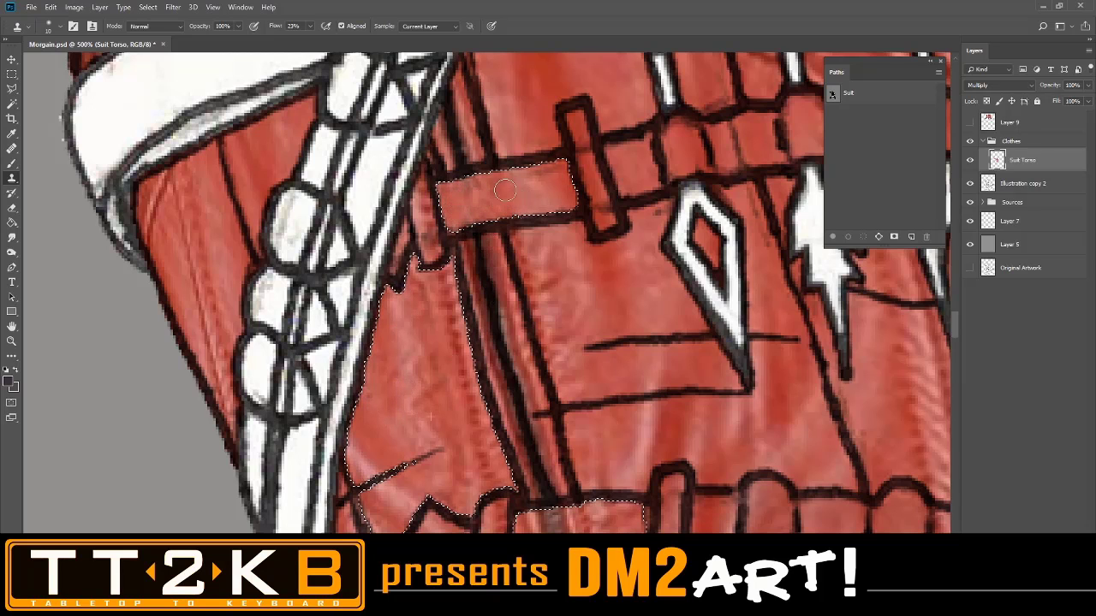
Clone leather from the panel above over the seams and dark band in the selected strap segment just above the waist belt
drag(596, 345, 568, 139)
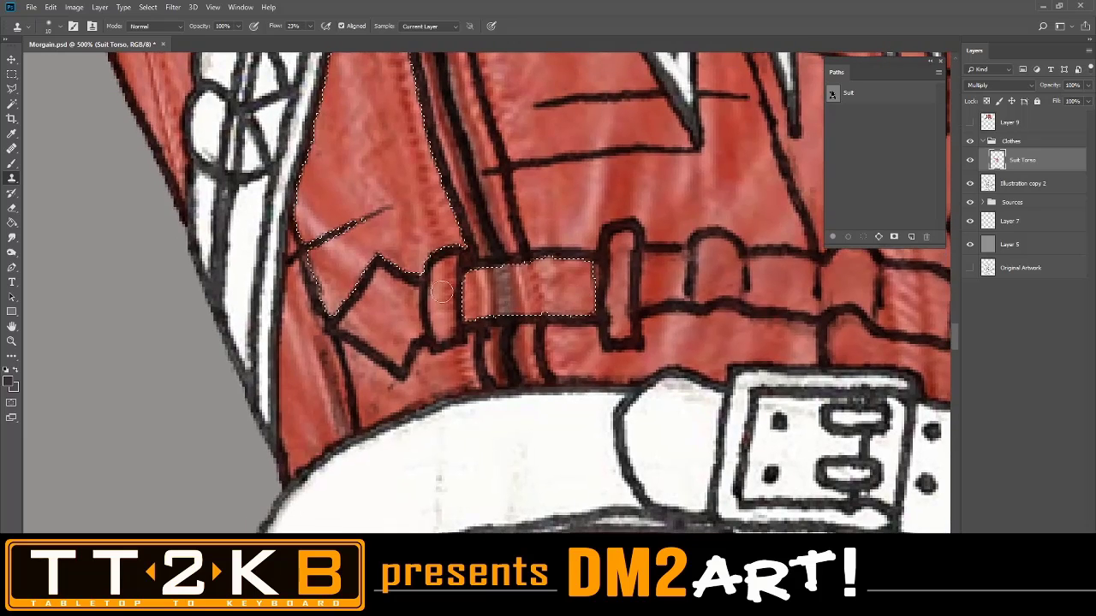
key(ctrl+Return)
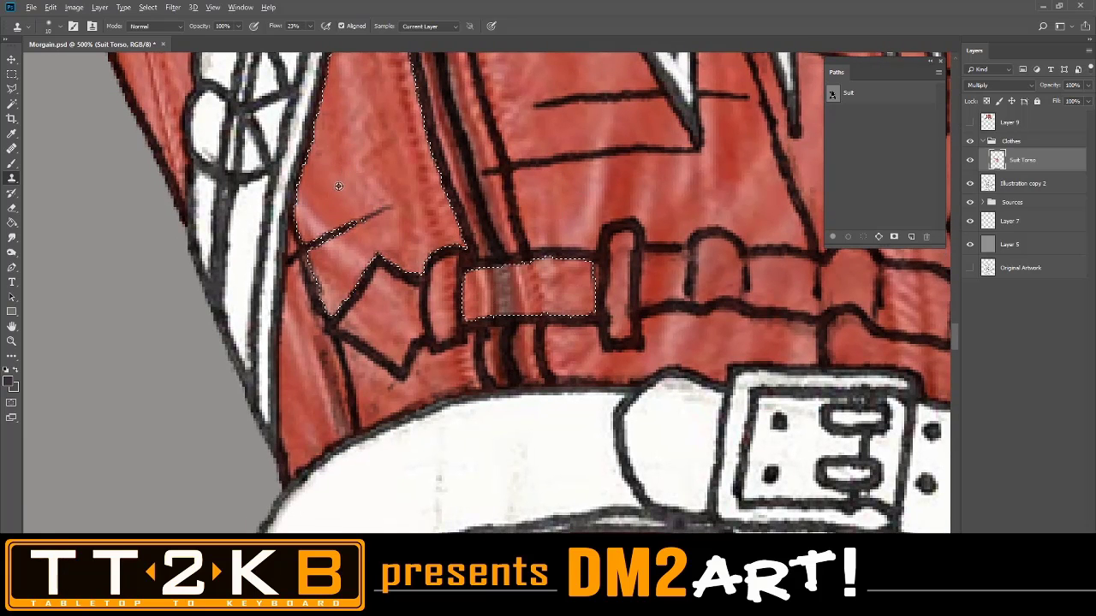
alt+click(325, 165)
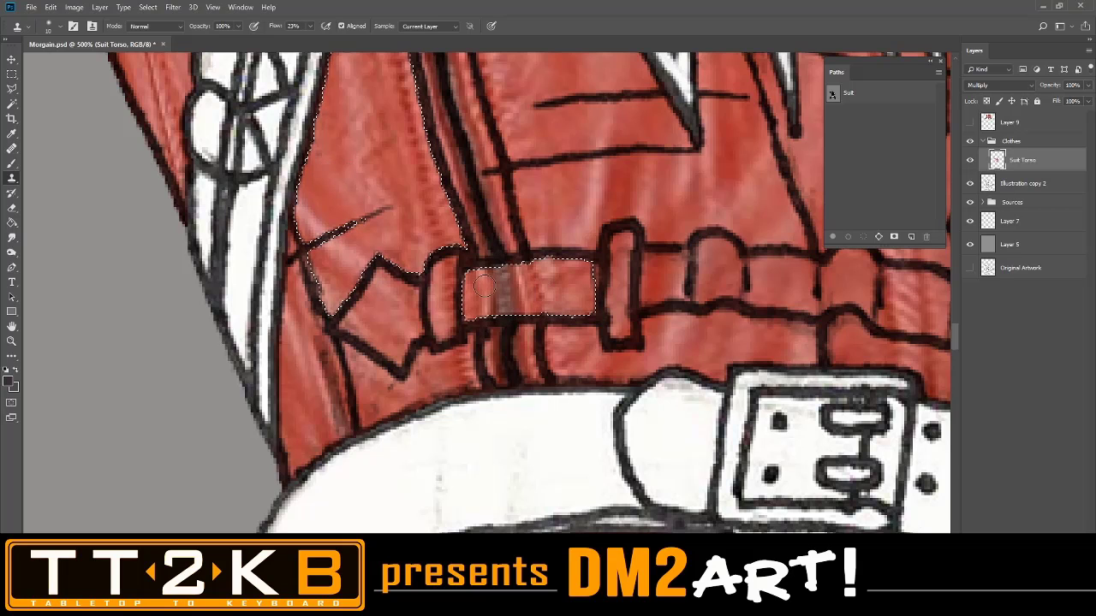
mouse_move(483, 286)
mouse_down()
mouse_move(489, 318)
mouse_move(486, 270)
mouse_move(493, 281)
mouse_move(506, 275)
mouse_move(511, 305)
mouse_move(548, 287)
mouse_up()
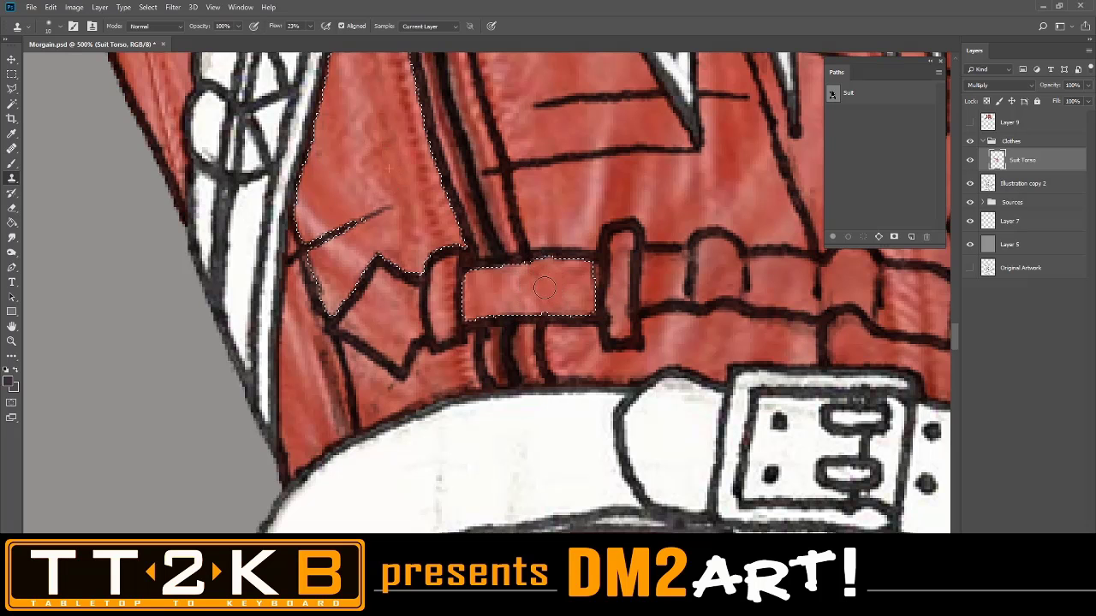
Clone plain leather over the dark band in the selected strap segment below the waist belt, and clear the selection
drag(613, 362, 611, 131)
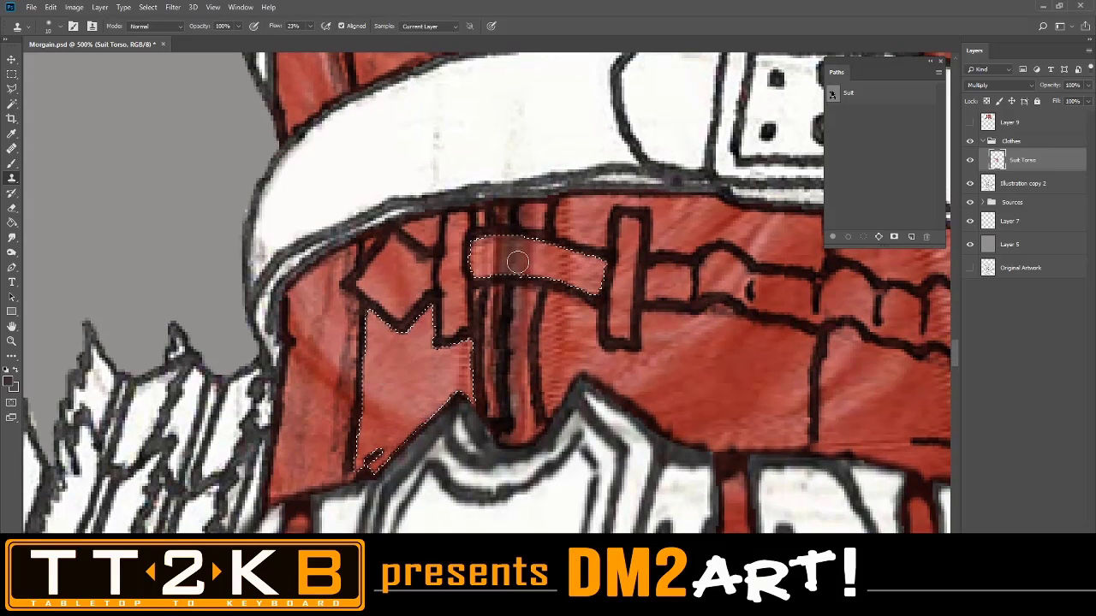
mouse_move(501, 248)
mouse_down()
mouse_move(514, 266)
mouse_move(482, 249)
mouse_move(495, 282)
mouse_up()
mouse_move(604, 255)
mouse_down()
mouse_move(567, 267)
mouse_move(571, 256)
mouse_move(574, 268)
mouse_up()
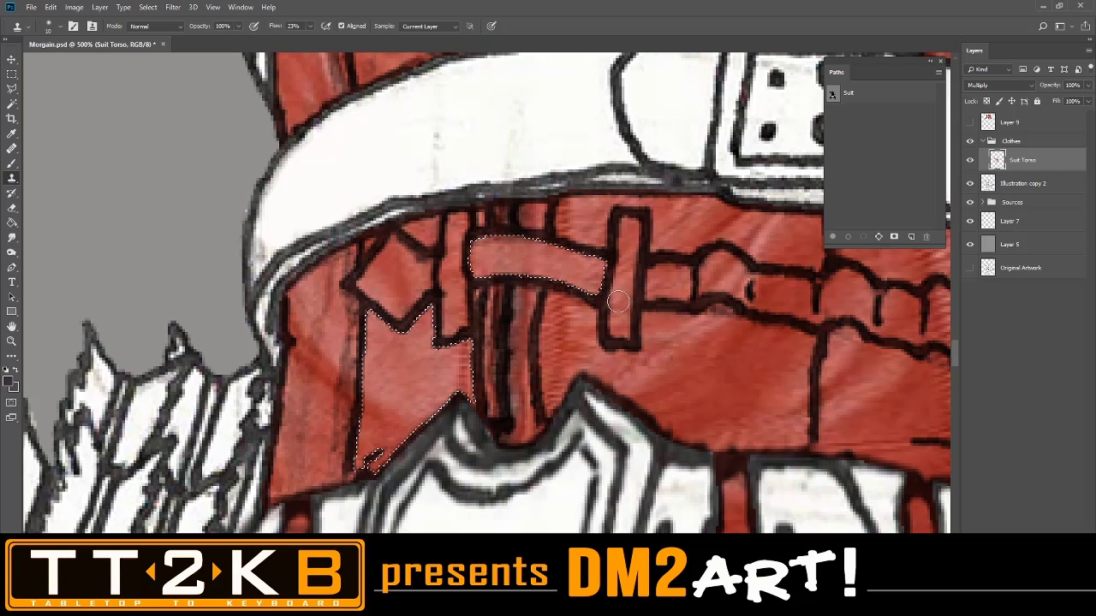
key(ctrl+d)
Show Layer 9 with the three leather sleeve pieces above the character
scroll(704, 294, down, 1)
scroll(704, 294, down, 5)
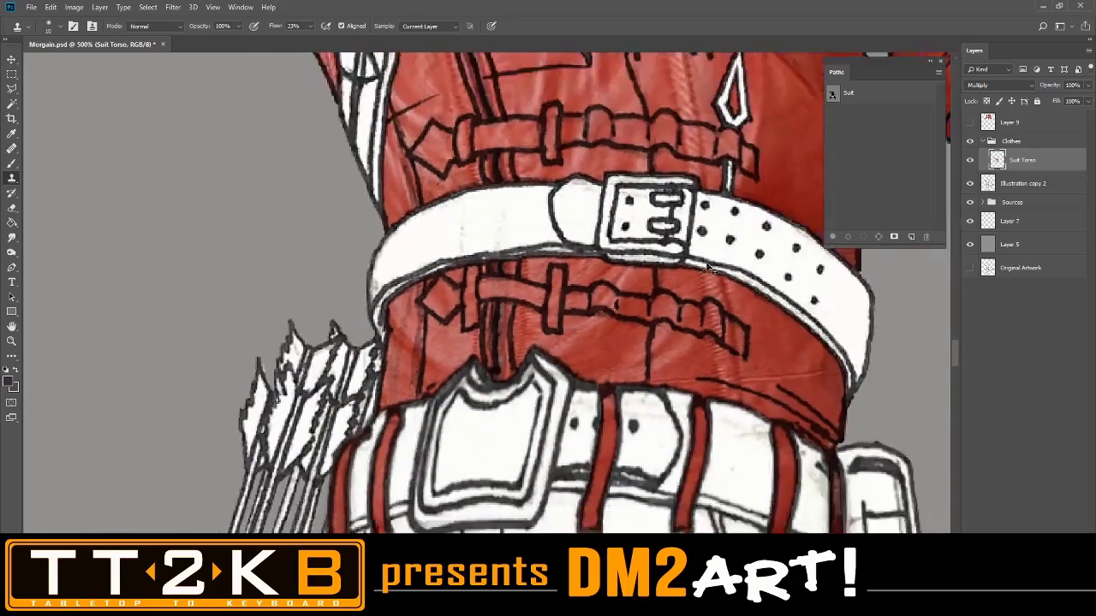
drag(668, 195, 685, 328)
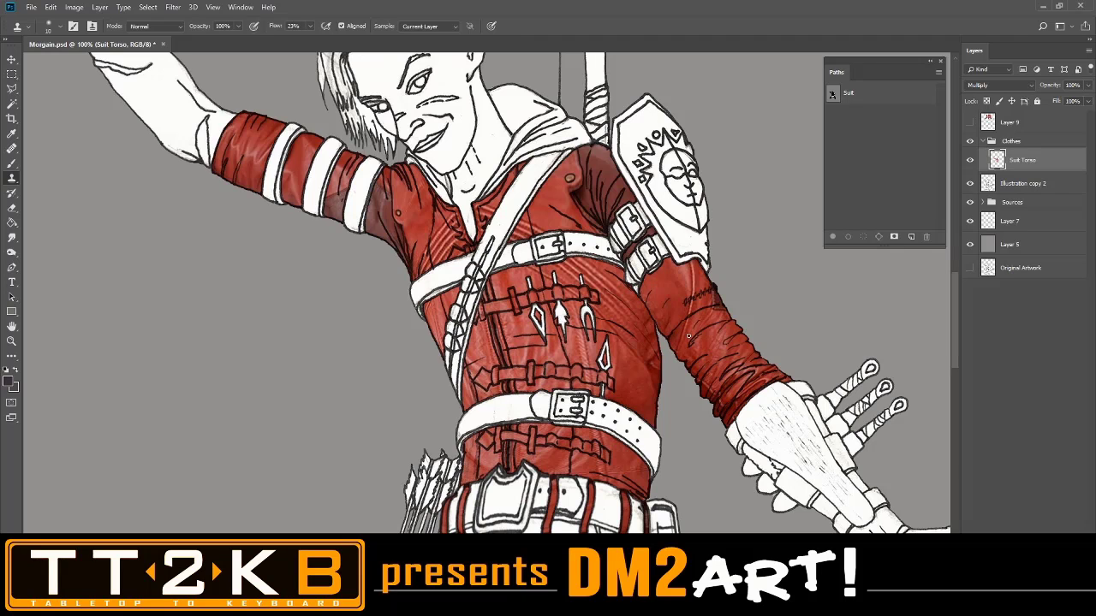
key(ctrl+minus)
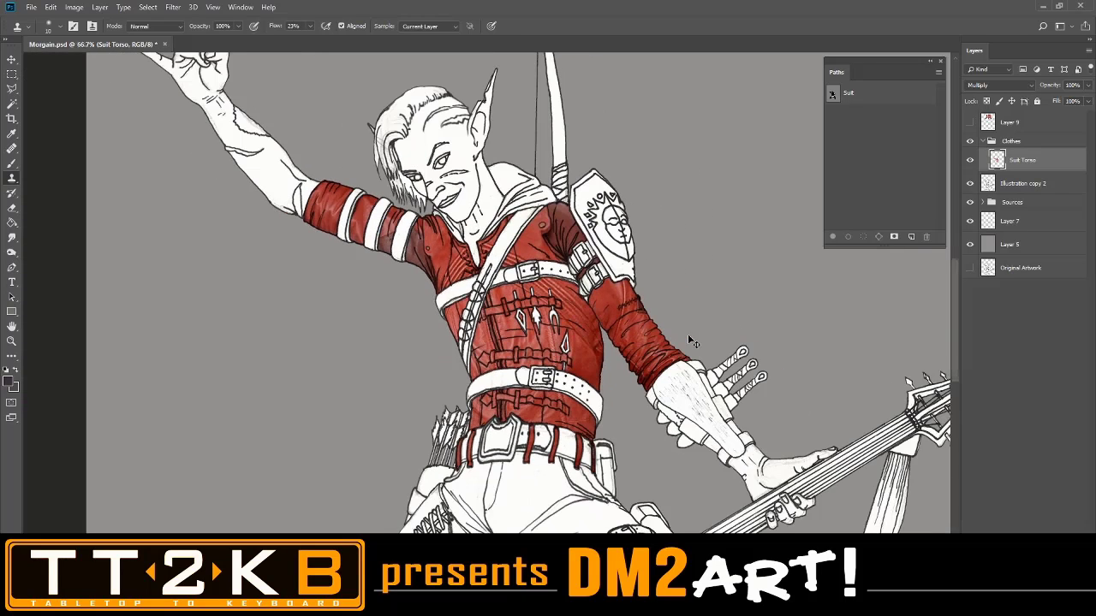
drag(705, 501, 700, 415)
key(ctrl+minus)
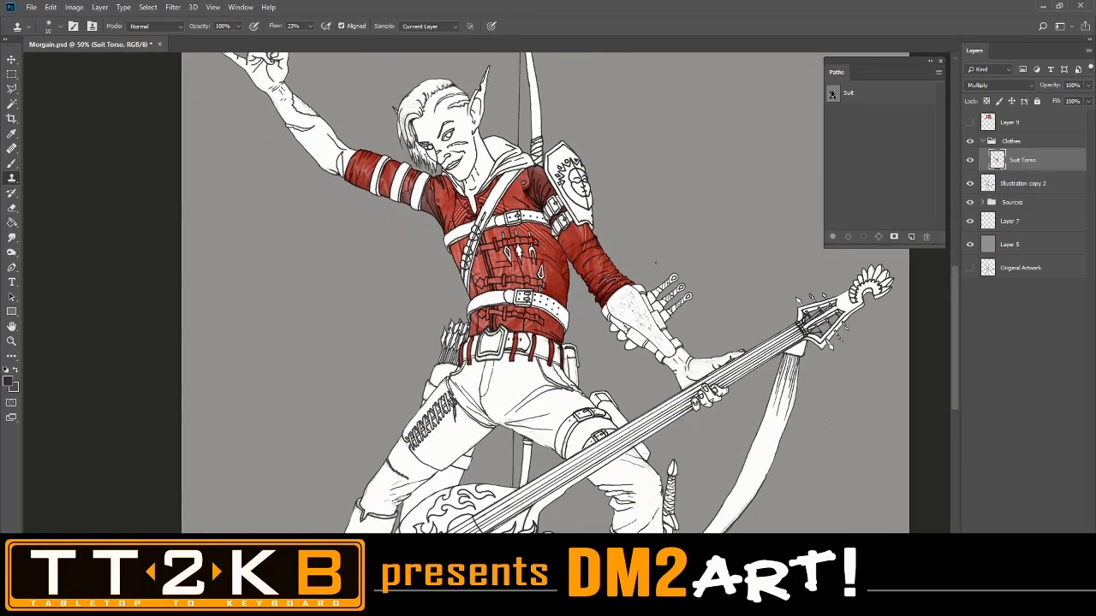
drag(656, 263, 706, 429)
click(970, 124)
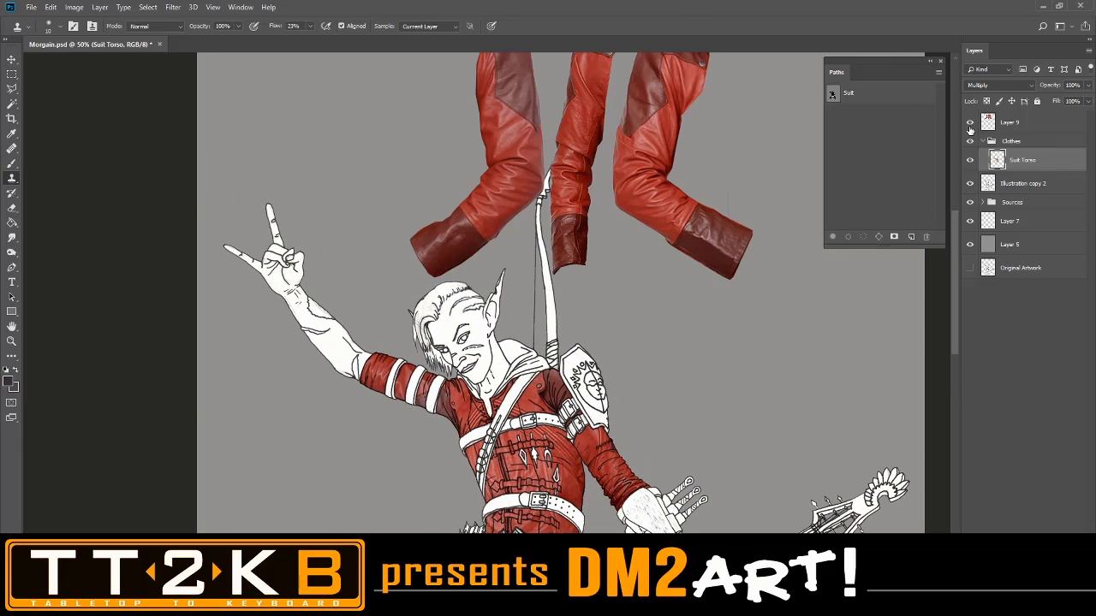
drag(751, 216, 720, 297)
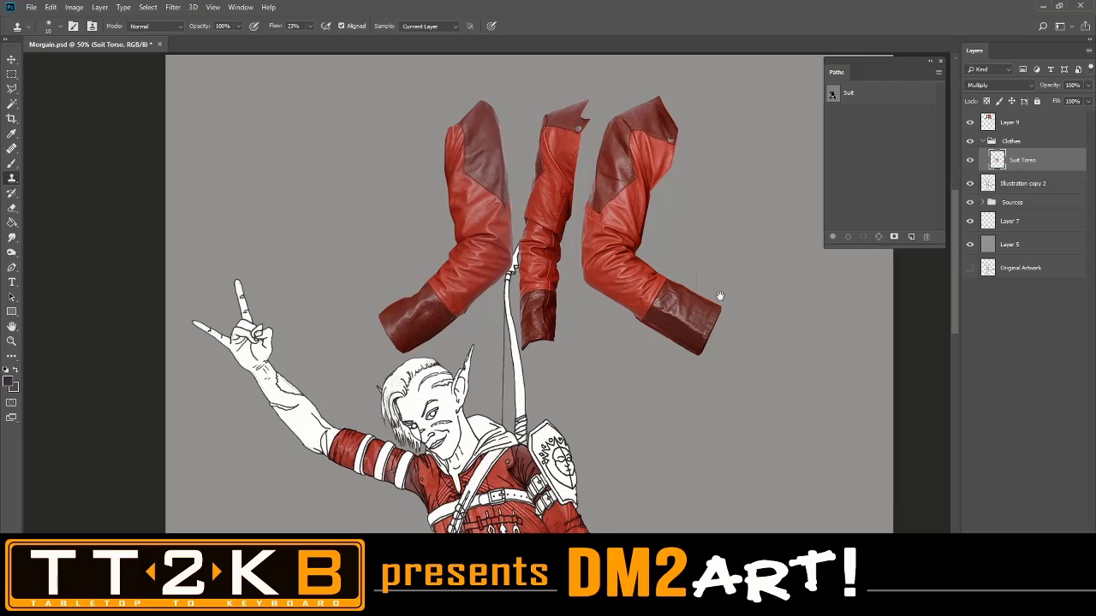
scroll(724, 304, down, 5)
scroll(744, 338, up, 5)
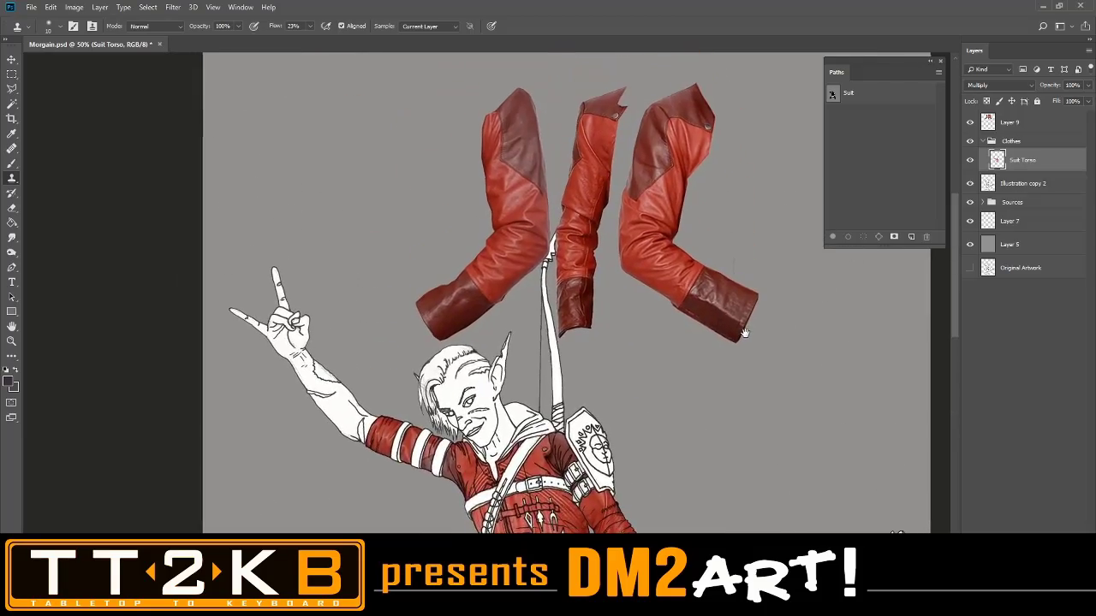
scroll(744, 334, down, 5)
scroll(751, 311, up, 5)
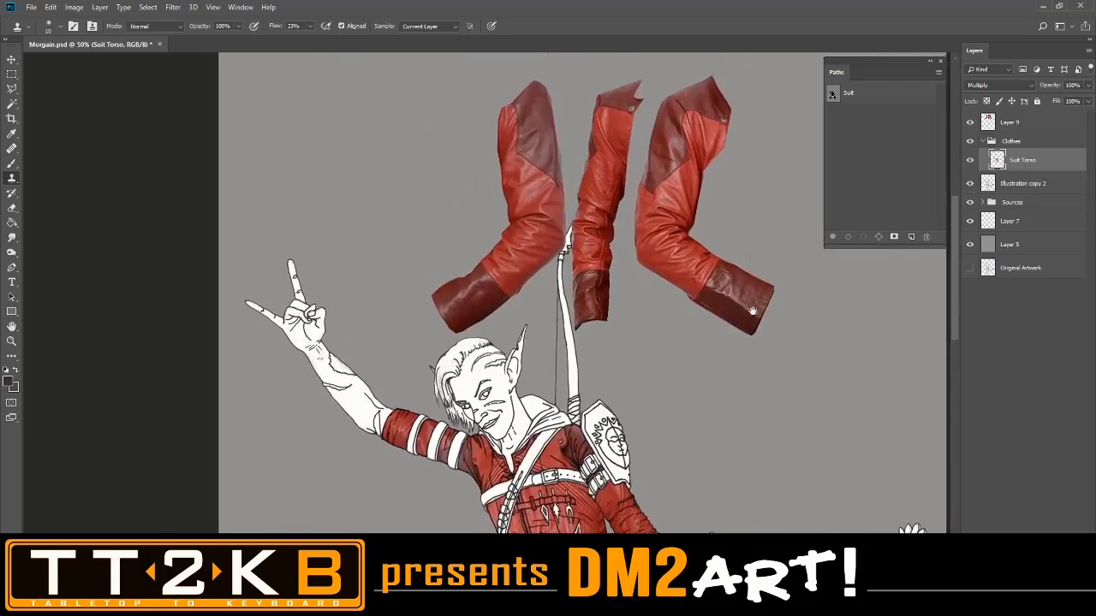
drag(752, 311, 749, 309)
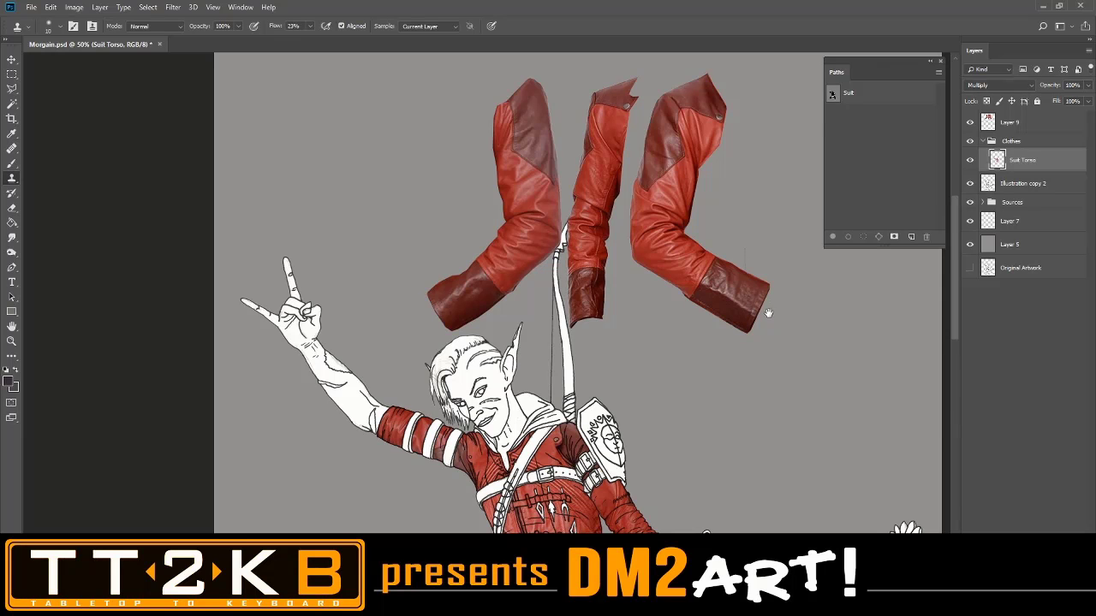
scroll(769, 313, down, 5)
scroll(736, 179, up, 5)
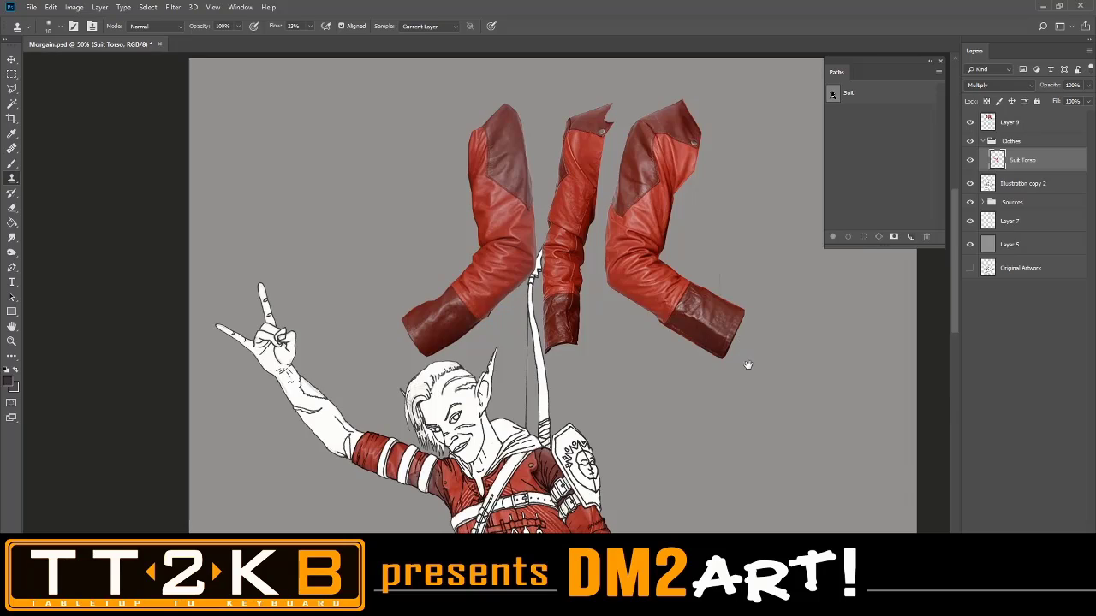
scroll(747, 366, down, 5)
scroll(738, 320, up, 5)
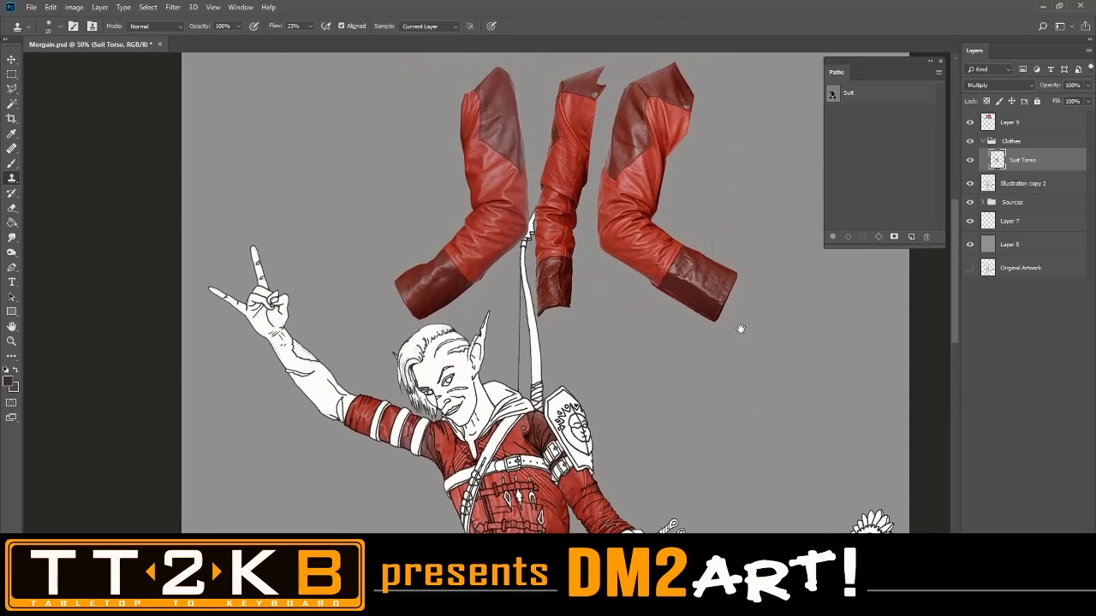
drag(740, 329, 694, 328)
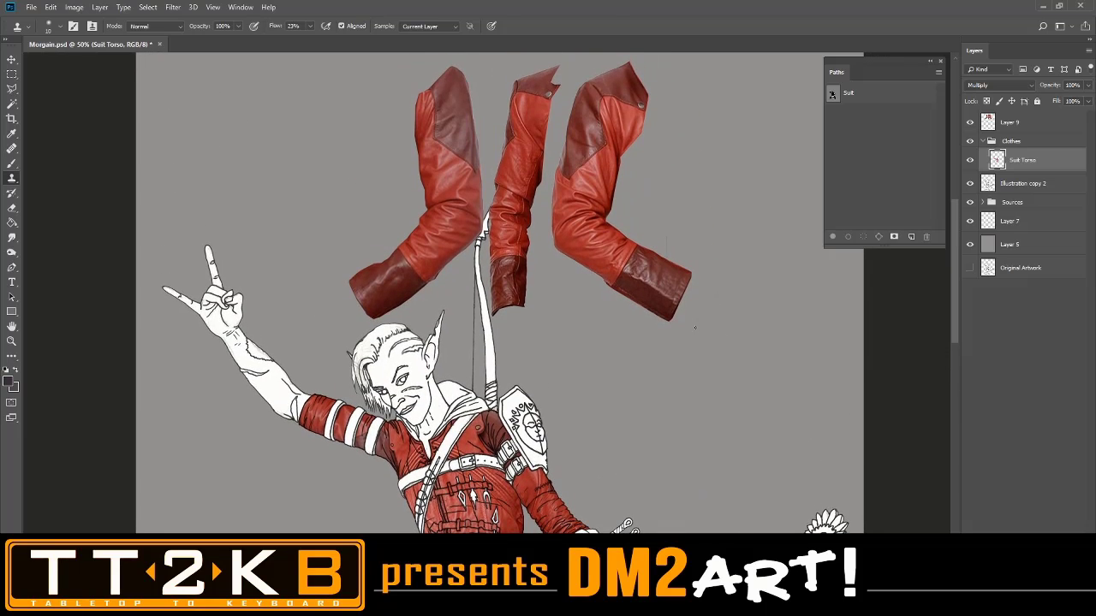
Select the leftmost leather sleeve piece on Layer 9 with a rectangular marquee
click(11, 60)
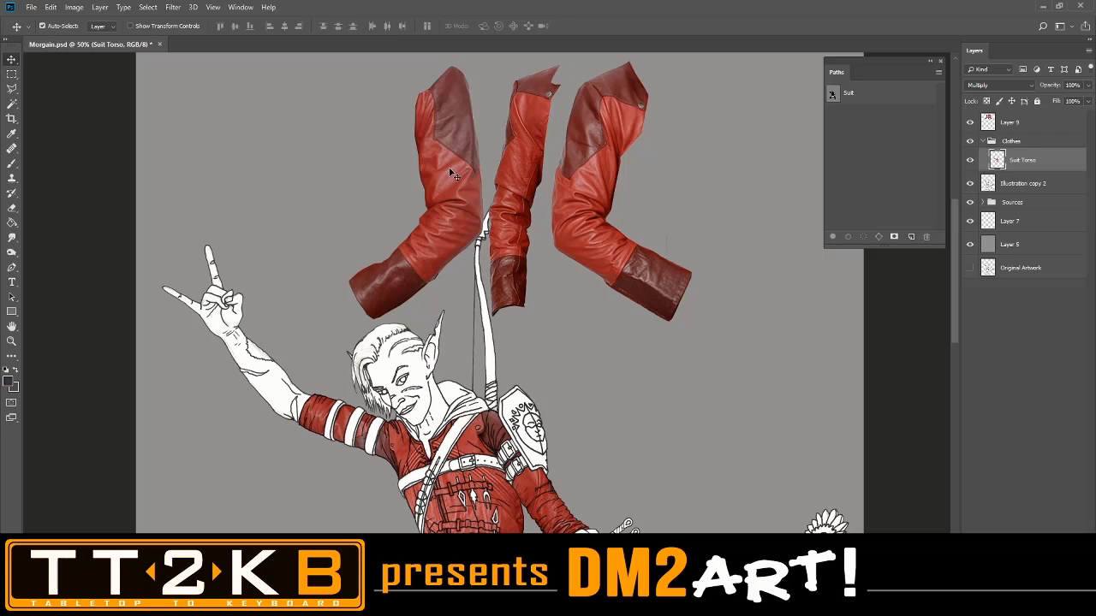
click(452, 173)
click(12, 74)
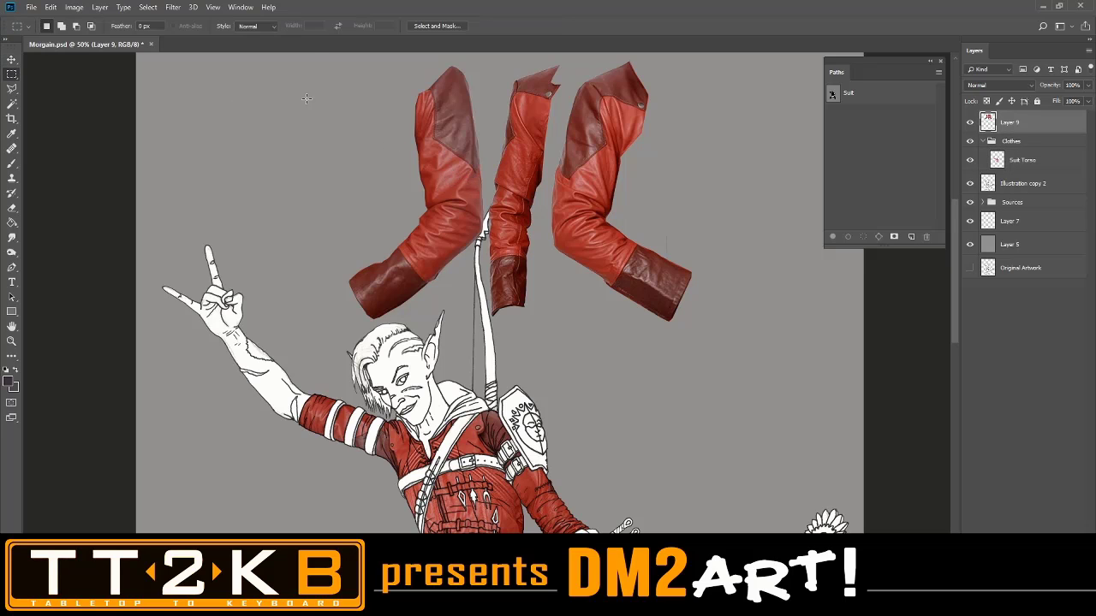
drag(301, 358, 484, 67)
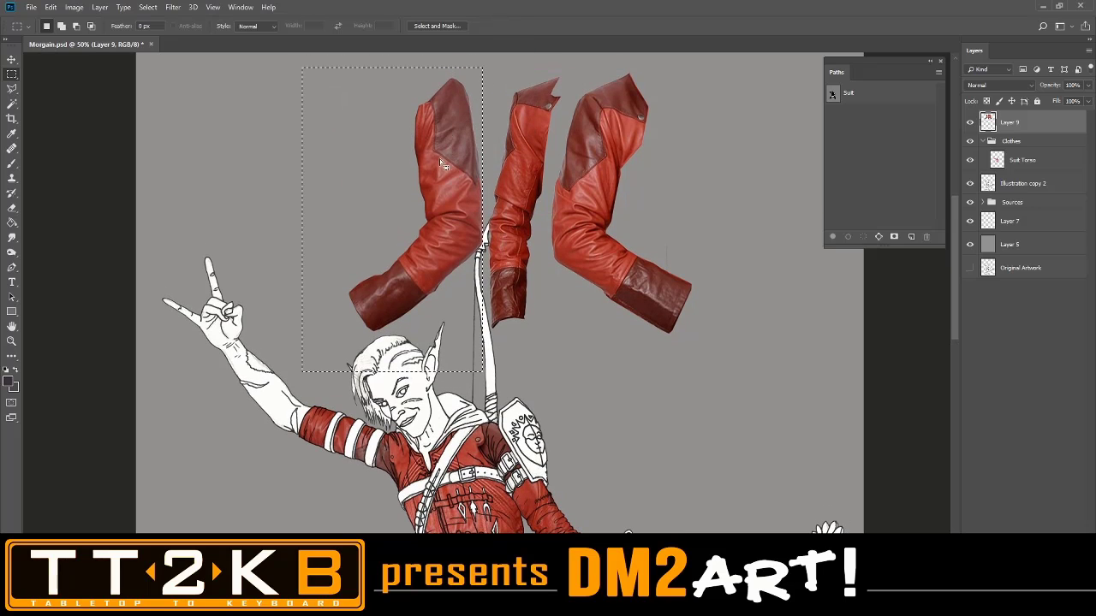
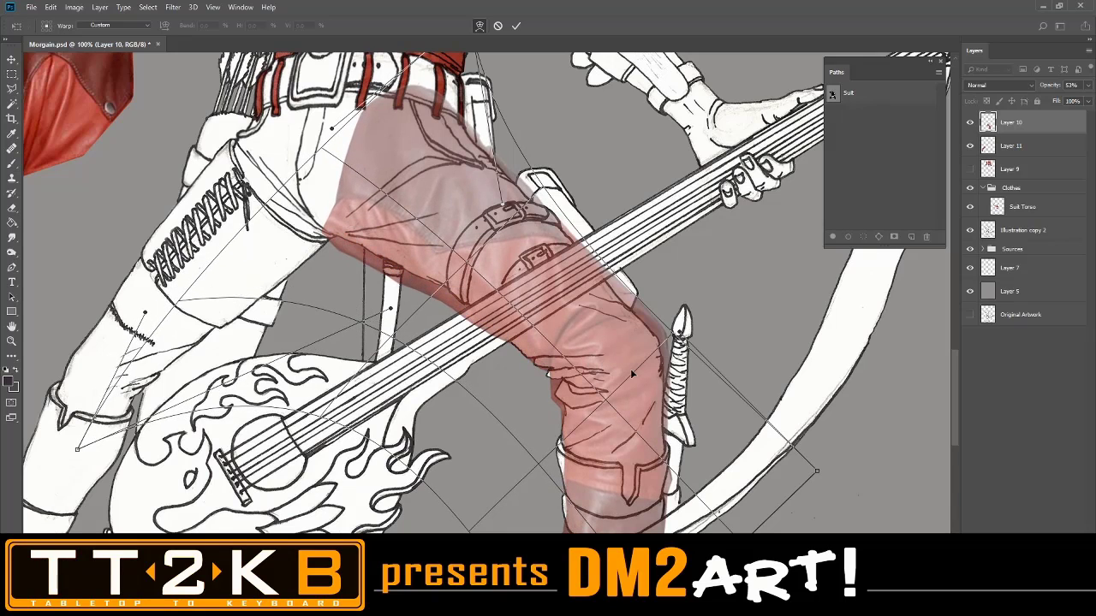
Warp the translucent leather piece on Layer 10 along the inner thigh and outer knee of the leg behind the guitar neck
drag(746, 402, 726, 316)
drag(537, 299, 531, 297)
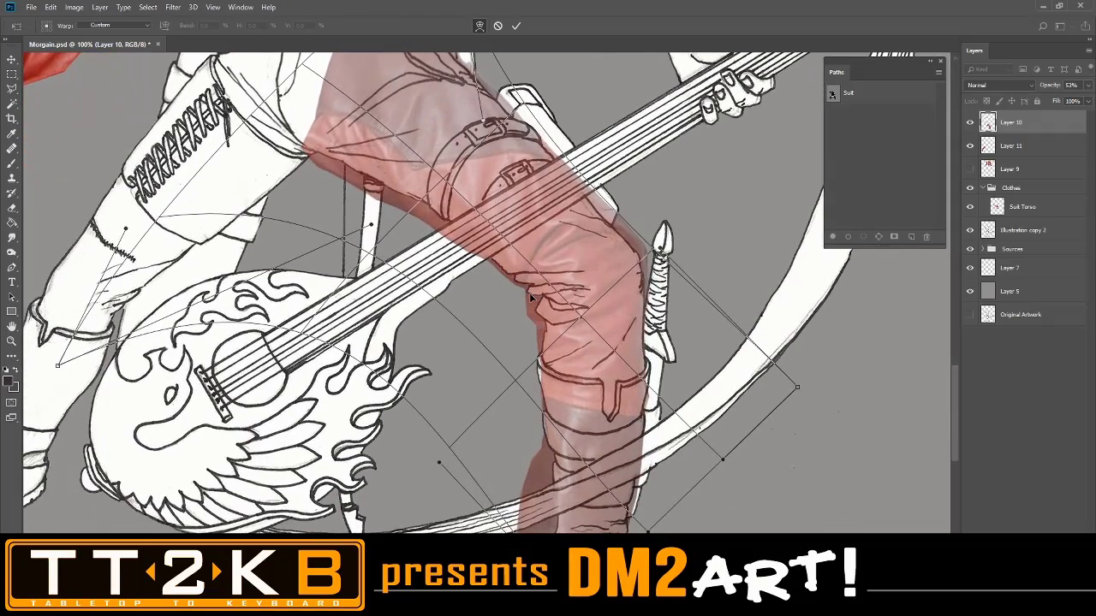
drag(690, 272, 677, 368)
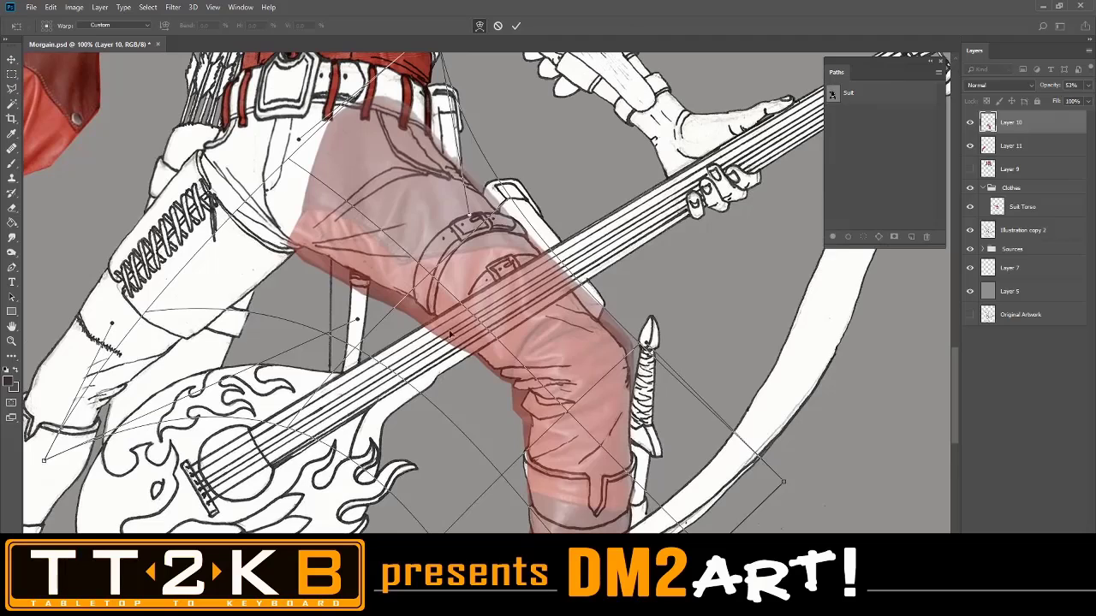
drag(443, 340, 473, 283)
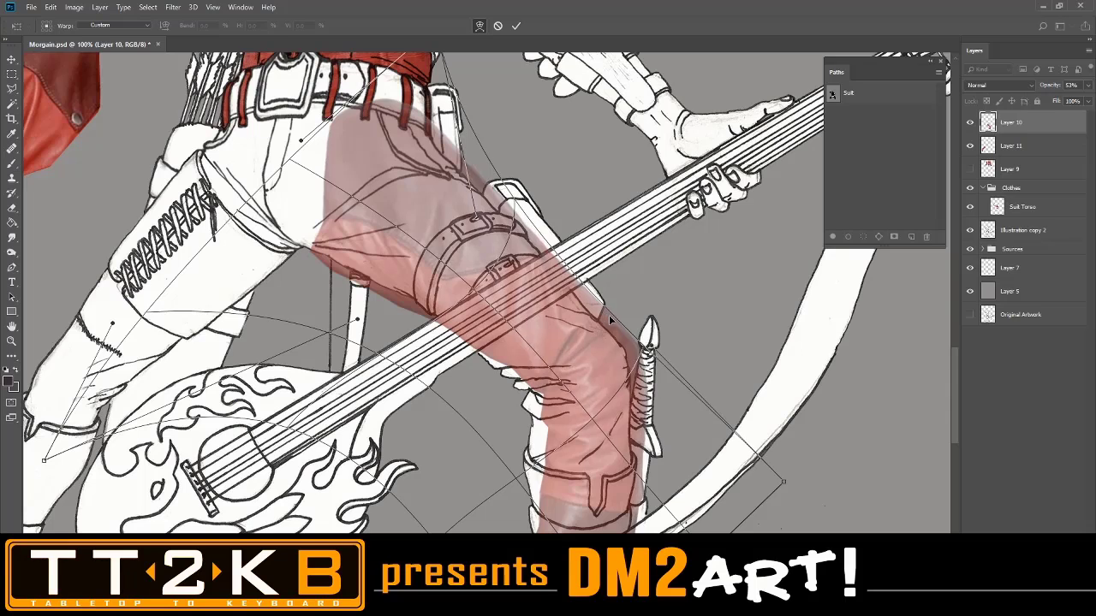
drag(609, 315, 619, 335)
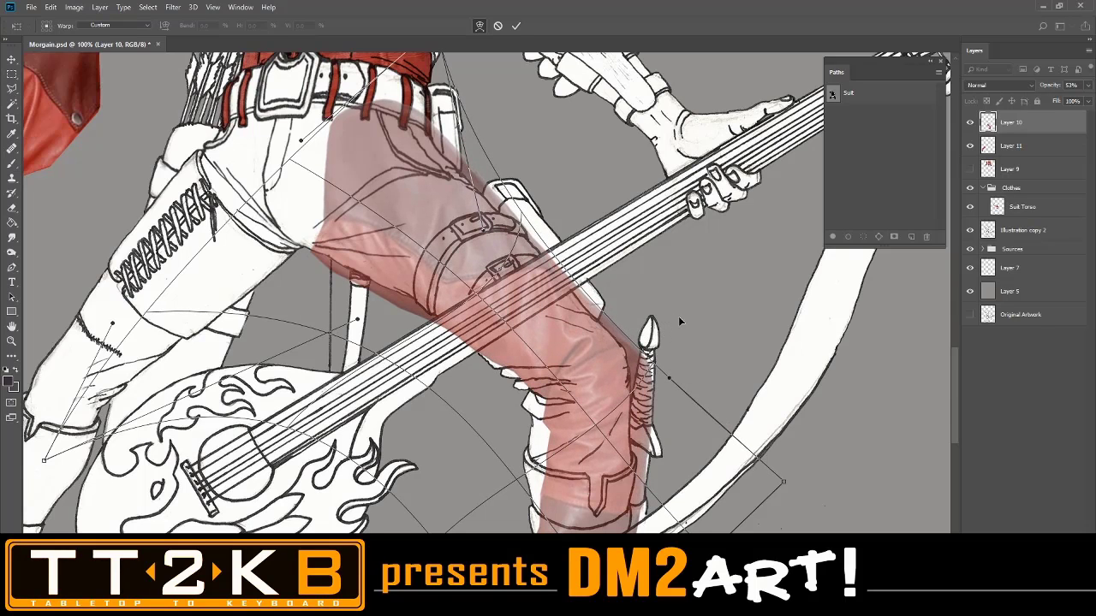
Warp the leather on Layer 10 across the bent knee so it reaches both the inner and outer knee outlines
scroll(701, 282, down, 4)
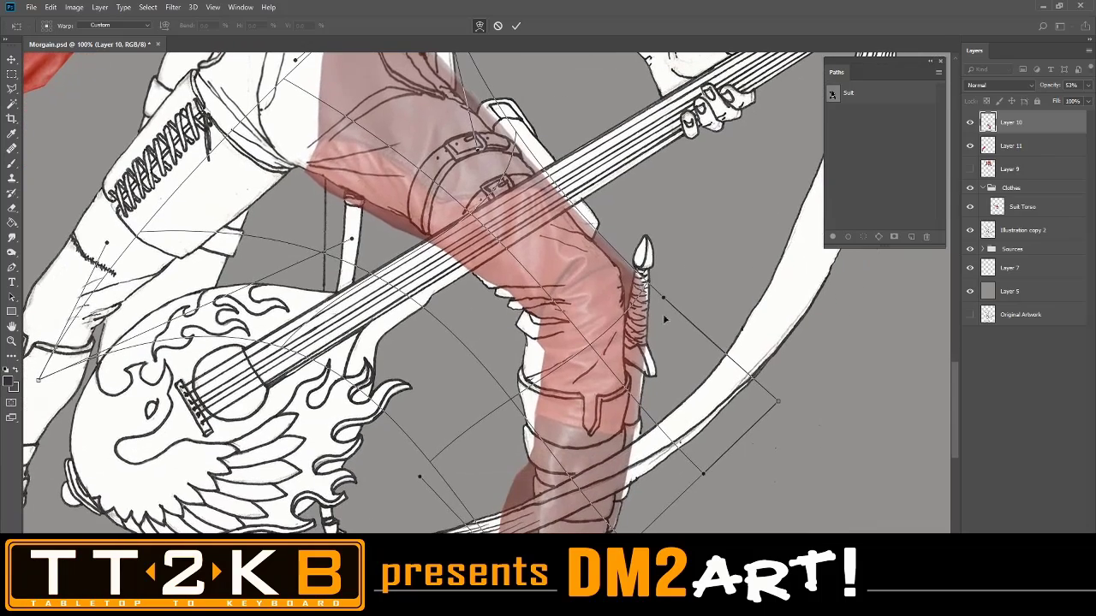
drag(613, 341, 577, 339)
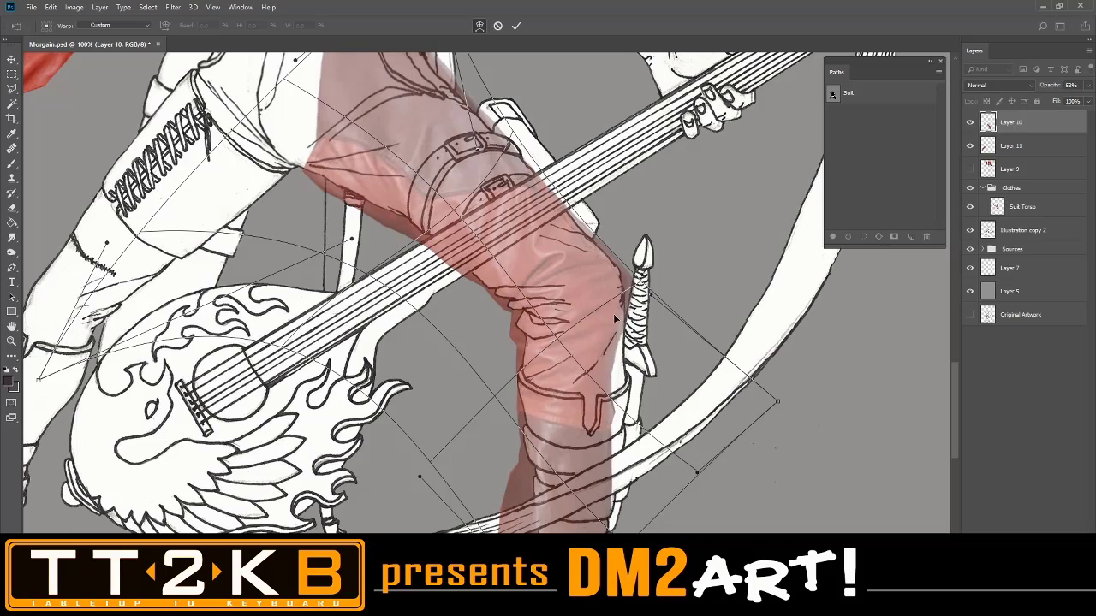
drag(668, 265, 677, 331)
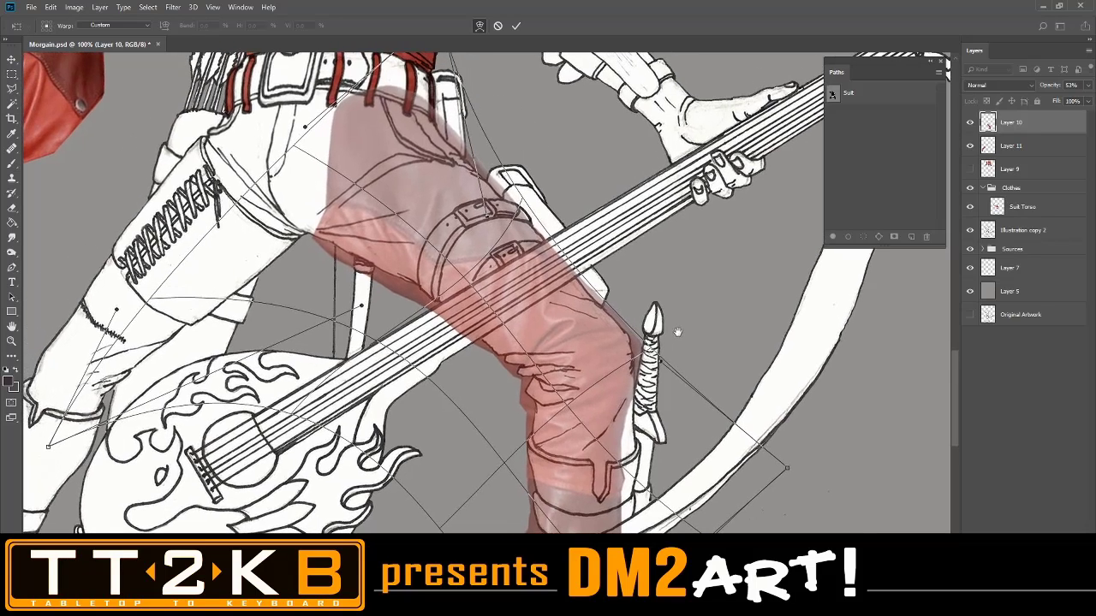
drag(573, 273, 580, 270)
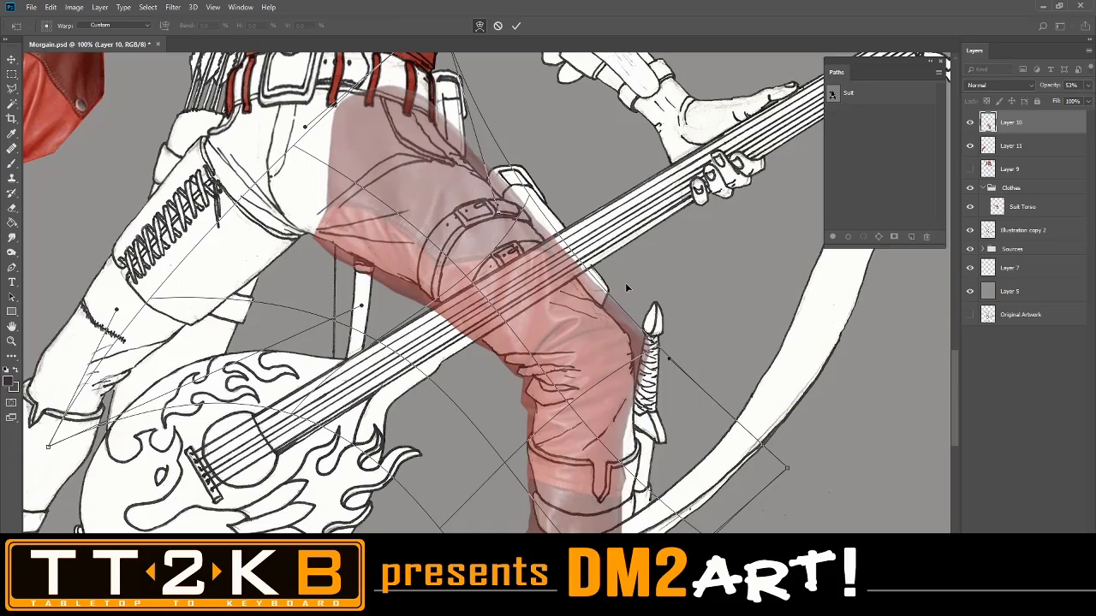
Stretch both sides of the warped leather outward around the boot cuff below the knee
drag(632, 285, 624, 184)
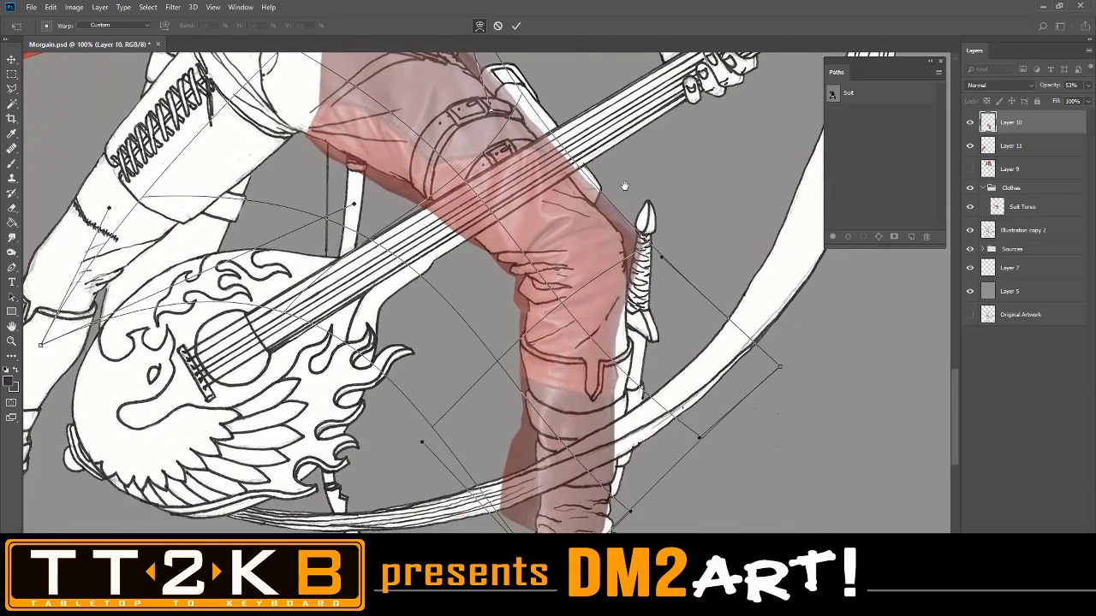
drag(625, 398, 623, 403)
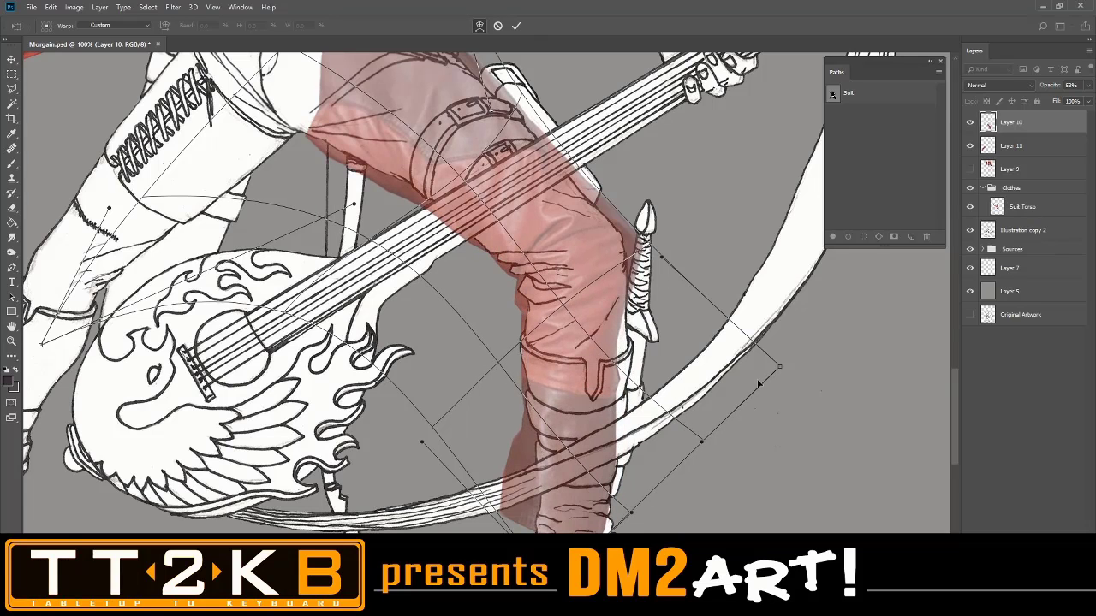
drag(724, 402, 753, 391)
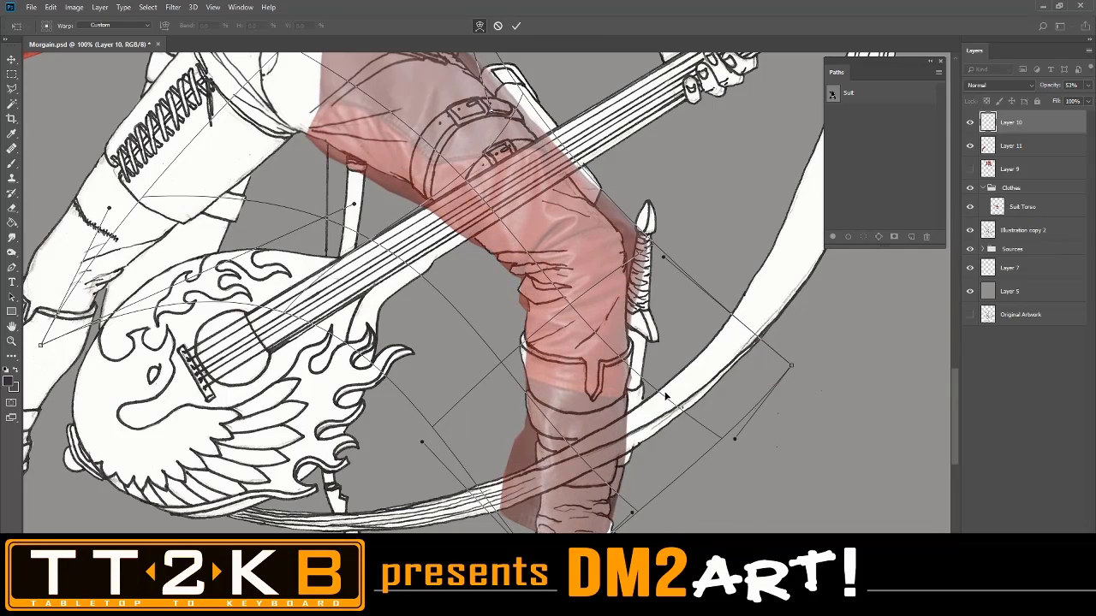
drag(444, 400, 428, 397)
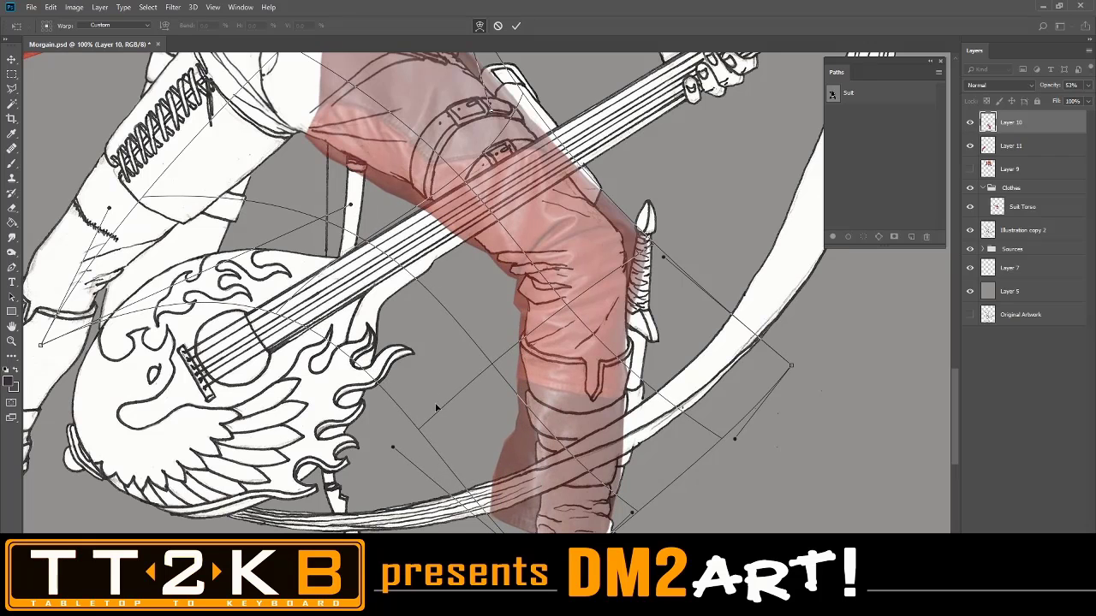
Warp the lower end of the leather to cover the wrapped shin down to the ankle
scroll(622, 511, down, 3)
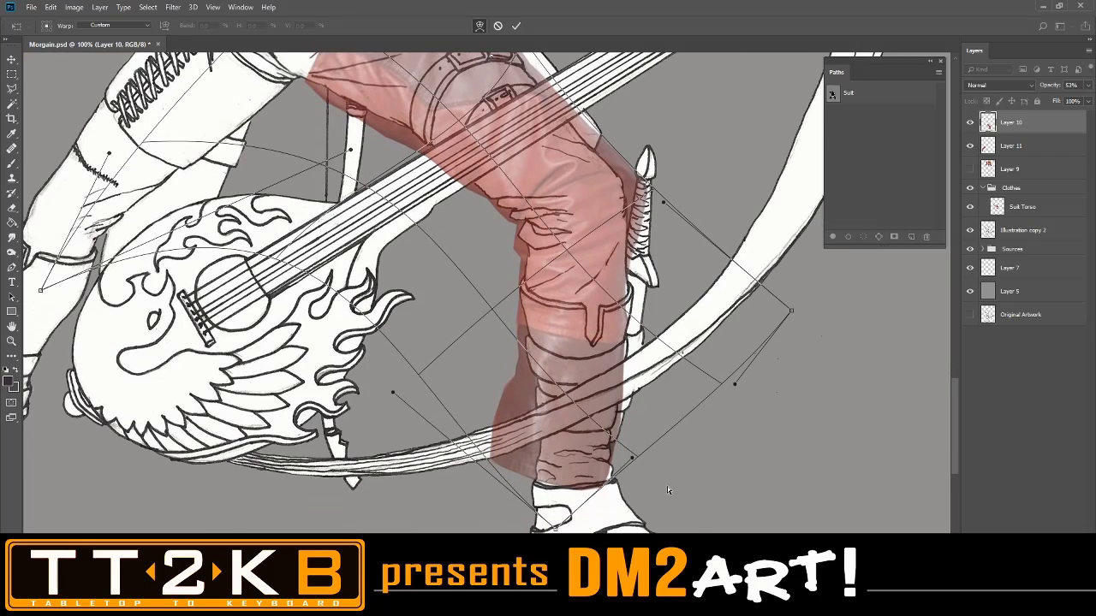
drag(560, 467, 590, 481)
drag(399, 351, 422, 409)
drag(487, 275, 472, 274)
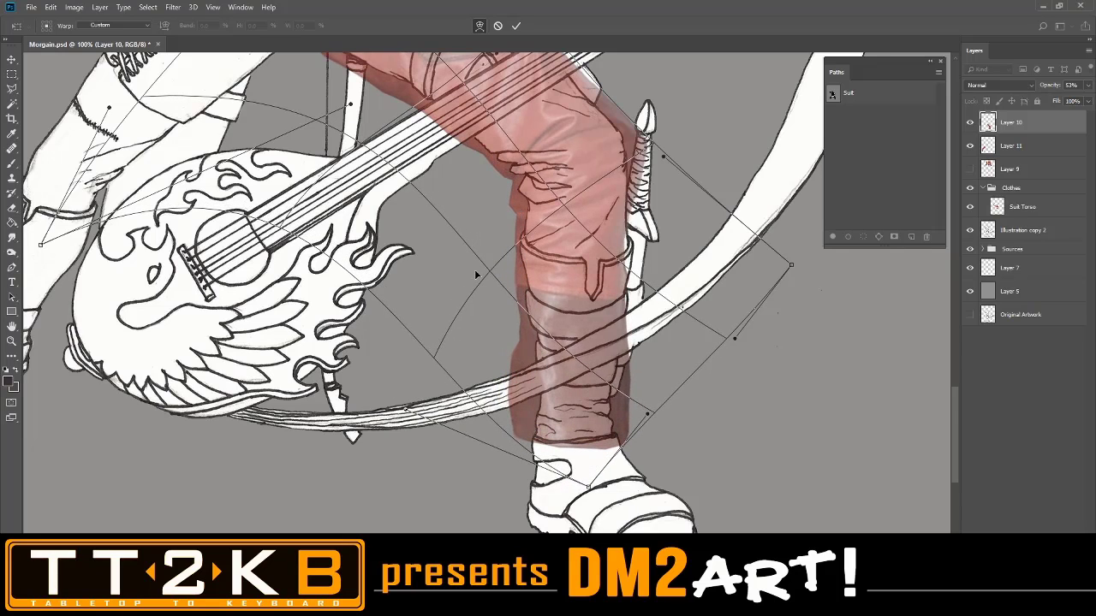
Widen the warped leather on Layer 10 along both sides of the lower leg below the knee
drag(689, 264, 696, 262)
drag(469, 249, 461, 248)
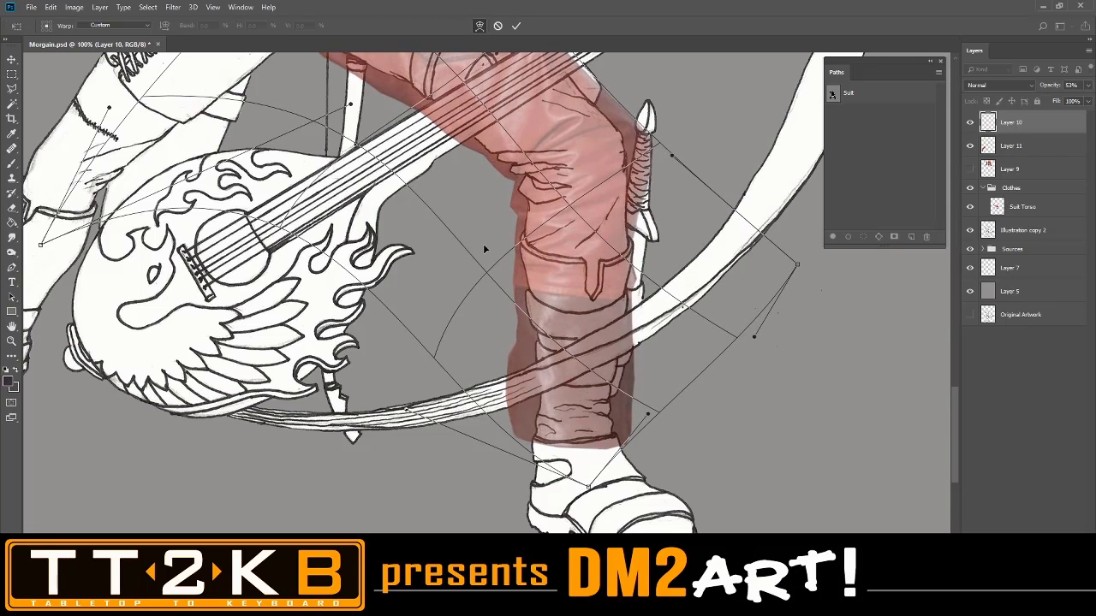
drag(717, 245, 719, 244)
scroll(715, 246, up, 3)
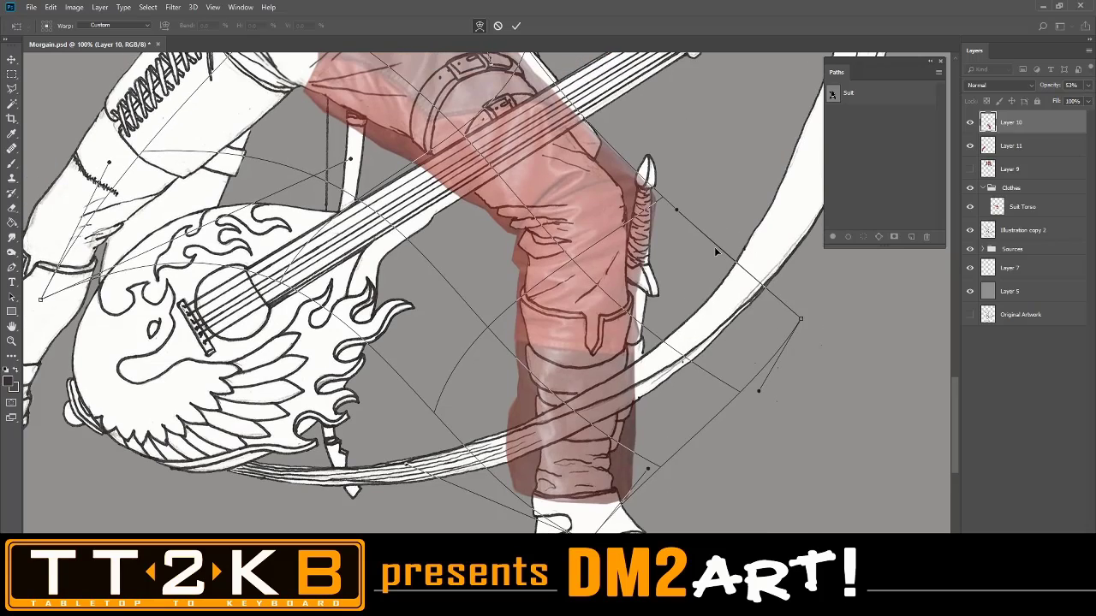
Warp the leather to follow the knee outline and the outer boot cuff, and apply the transformation
drag(663, 222, 638, 224)
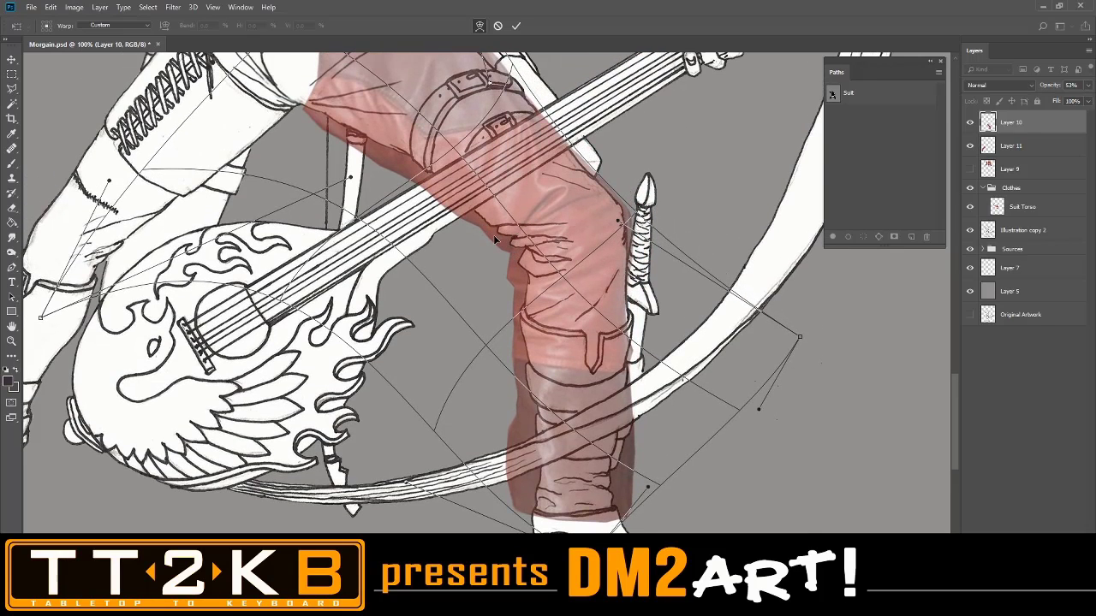
drag(496, 240, 500, 242)
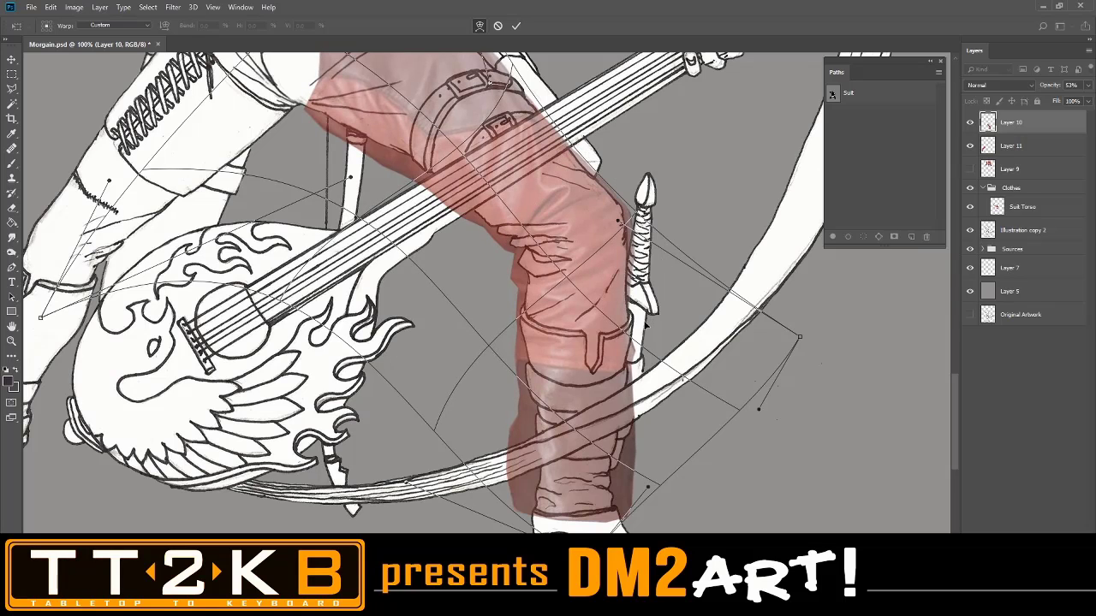
drag(657, 346, 660, 340)
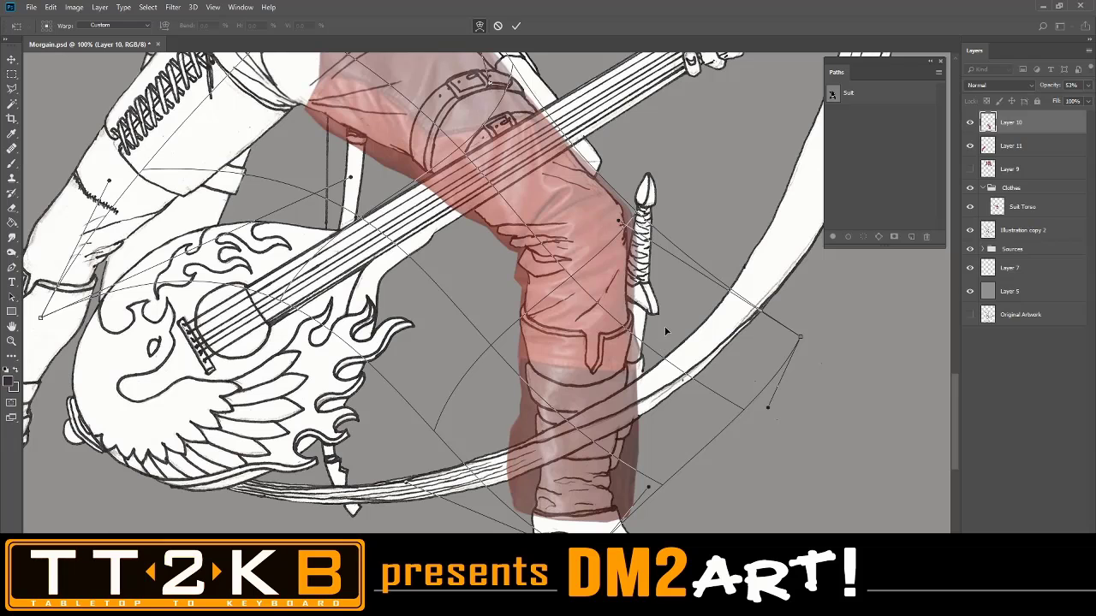
scroll(659, 279, up, 1)
scroll(658, 277, up, 5)
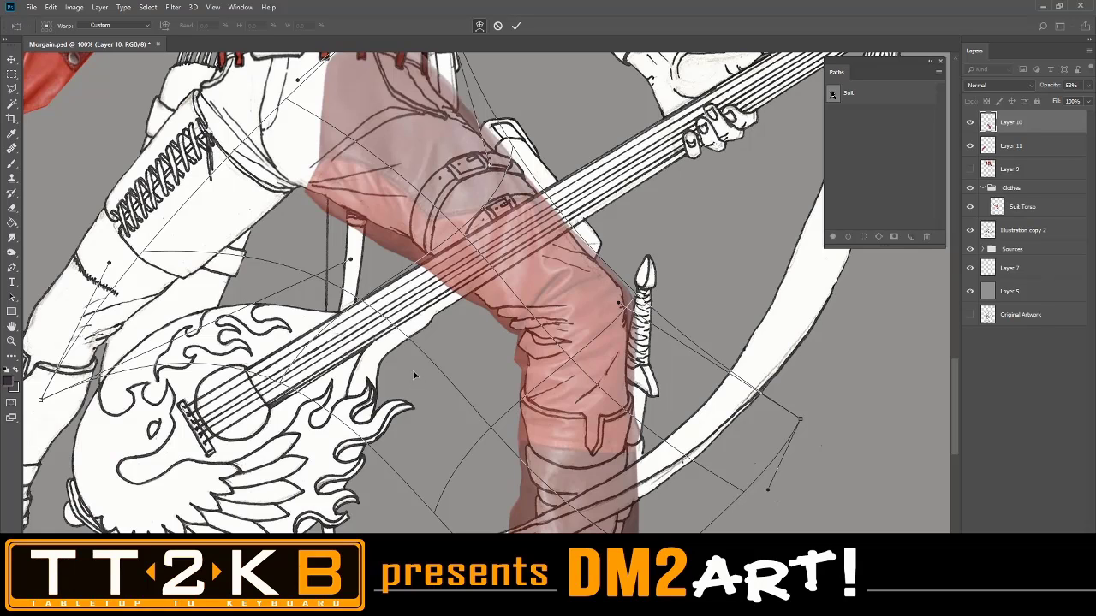
scroll(419, 375, up, 3)
scroll(425, 375, down, 4)
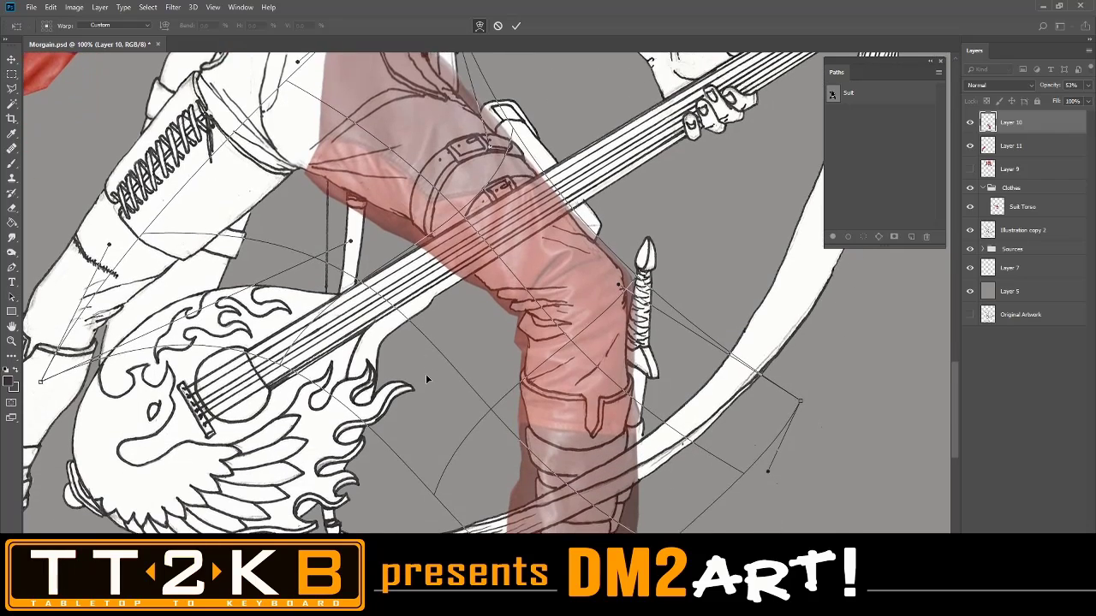
key(Return)
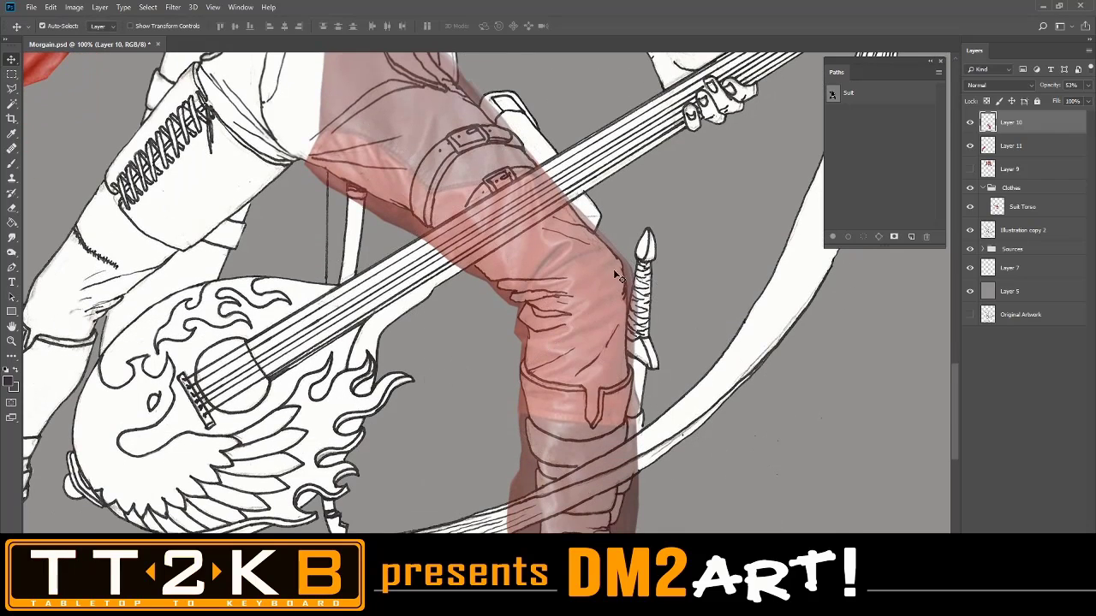
Set Layer 10's opacity to 100% and its blend mode to Multiply
click(1089, 85)
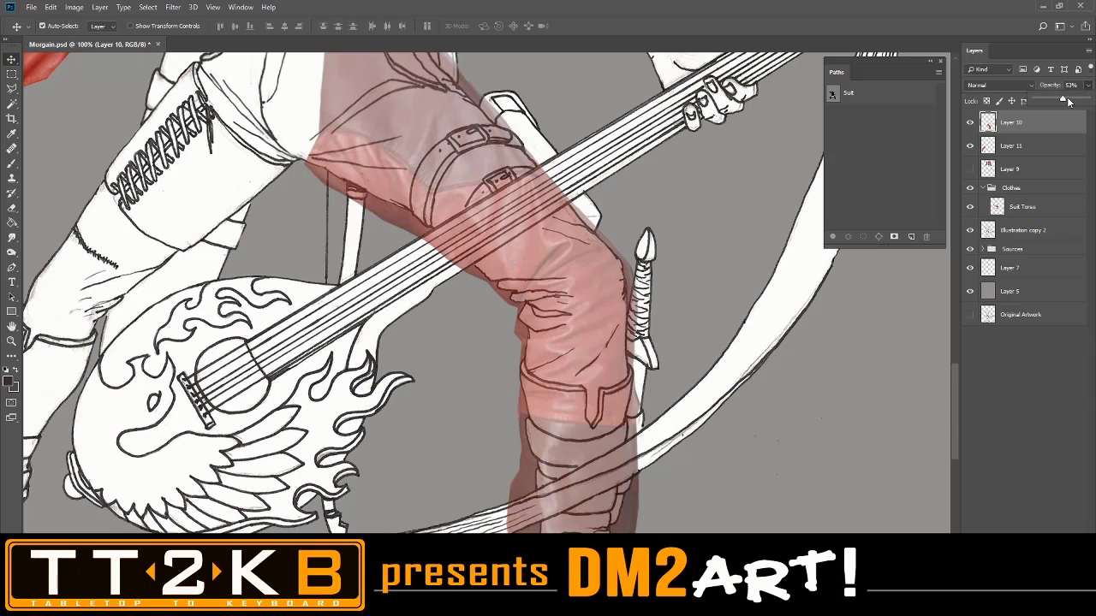
drag(1068, 100, 1087, 99)
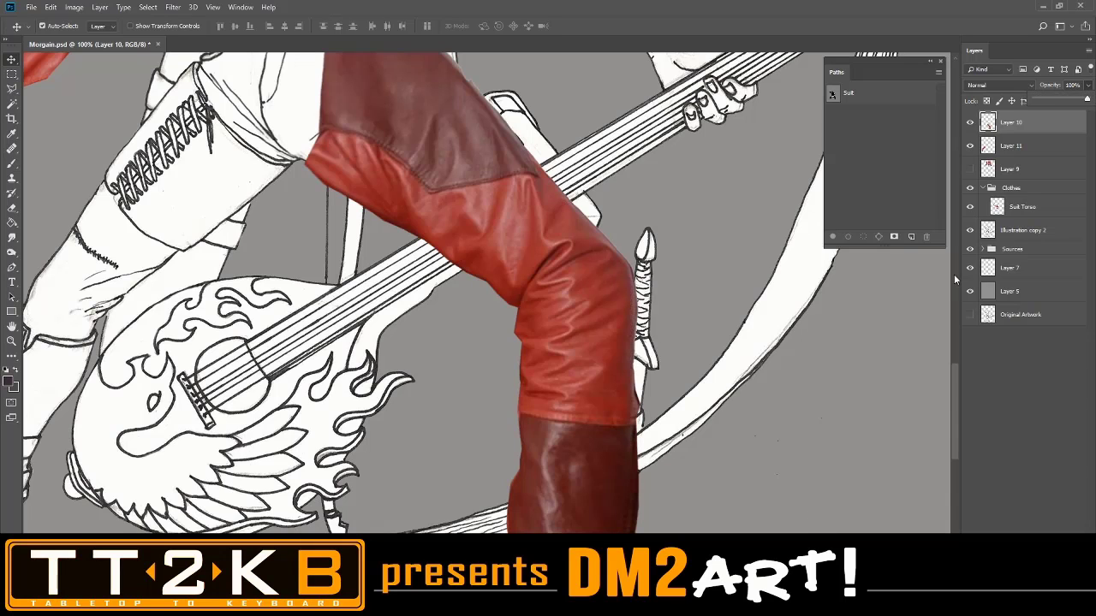
scroll(737, 490, up, 3)
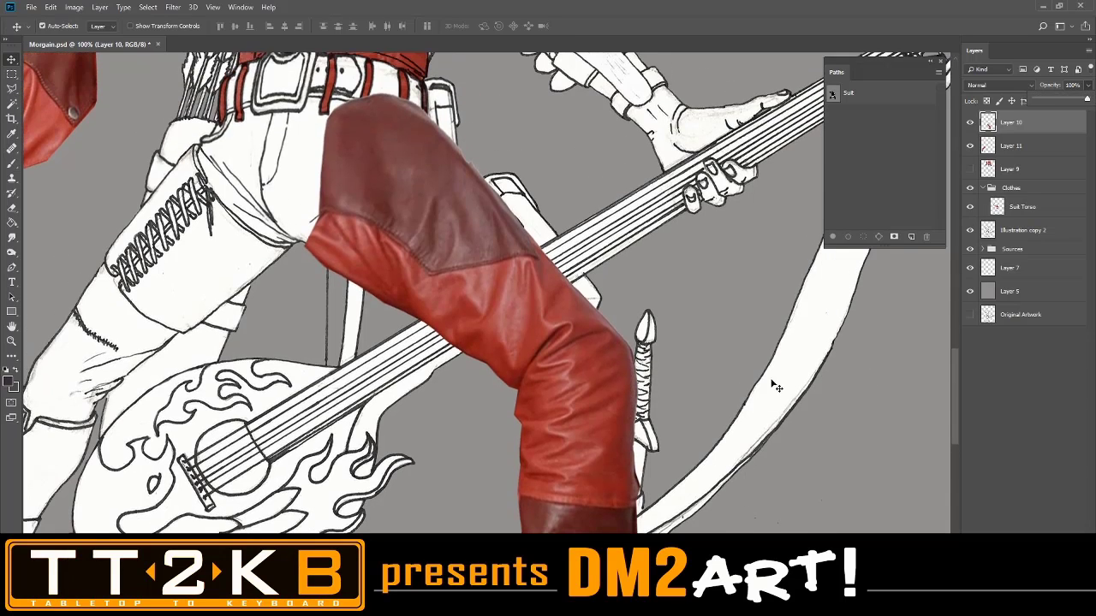
scroll(764, 388, down, 1)
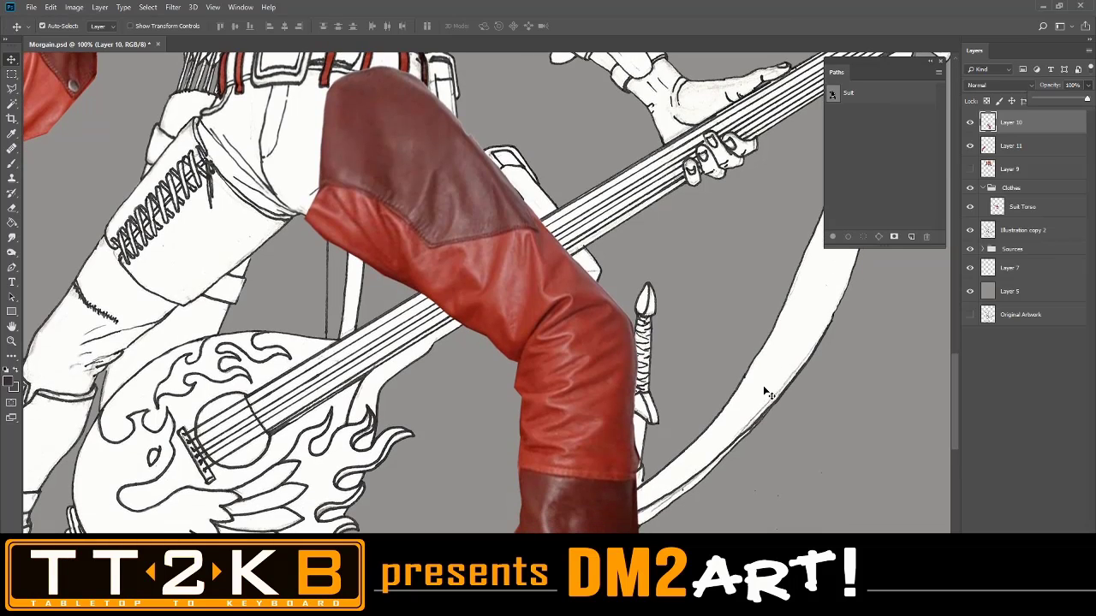
key(ctrl+minus)
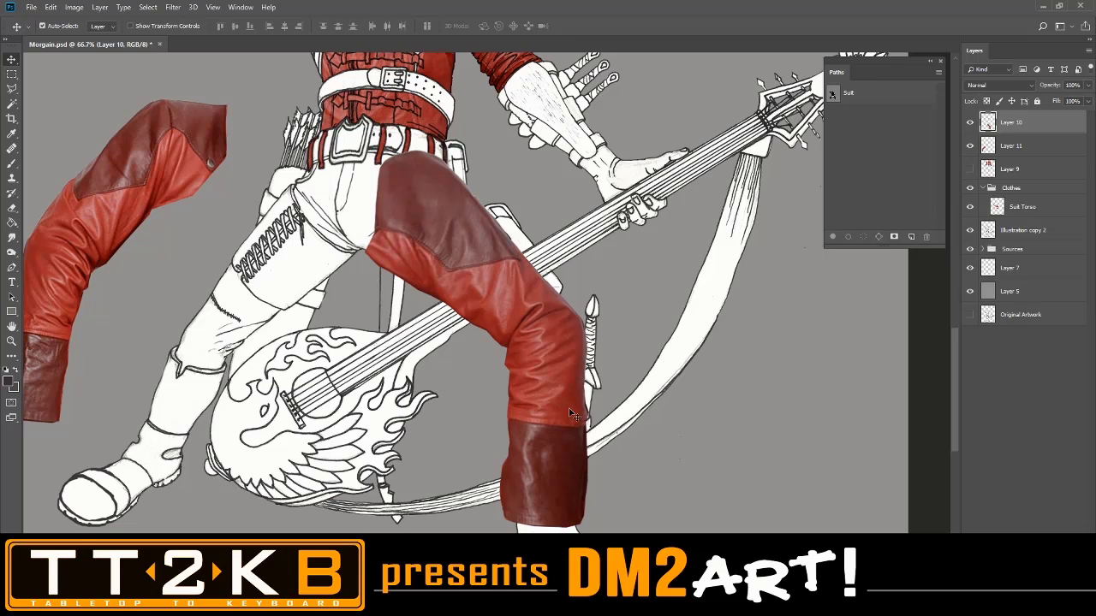
click(1015, 87)
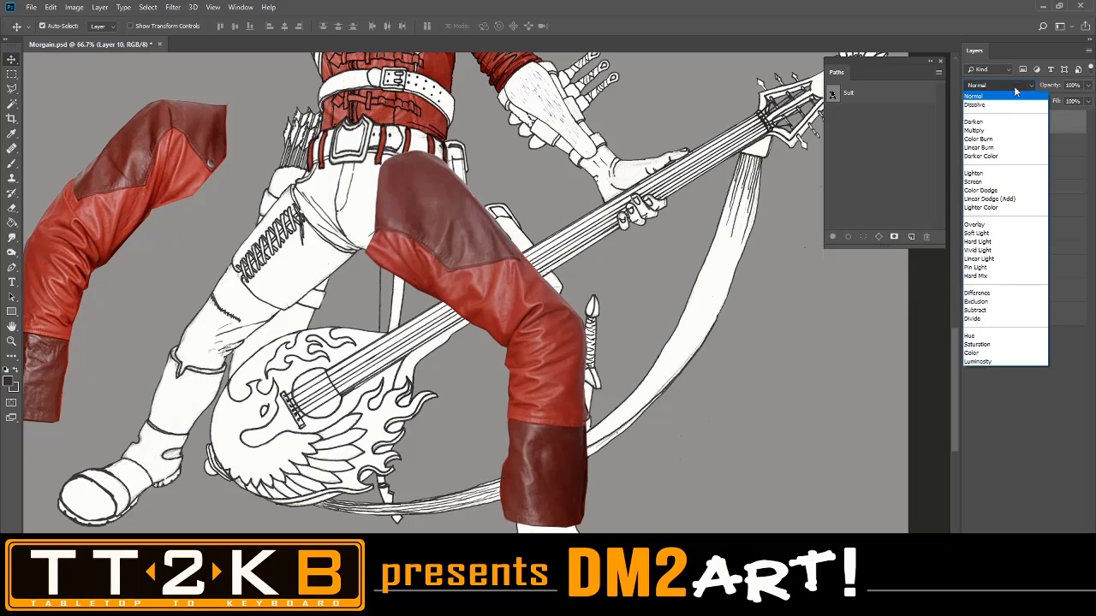
click(1007, 130)
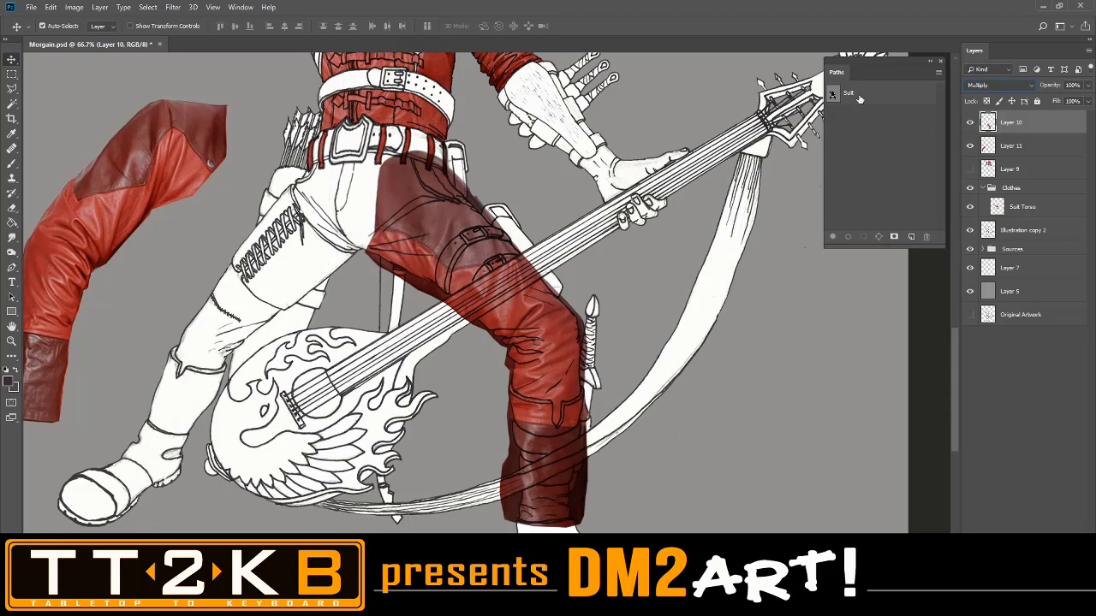
Make a new anti-aliased selection from the Suit path with a feather radius of 0 pixels
click(860, 99)
right_click(859, 99)
click(882, 129)
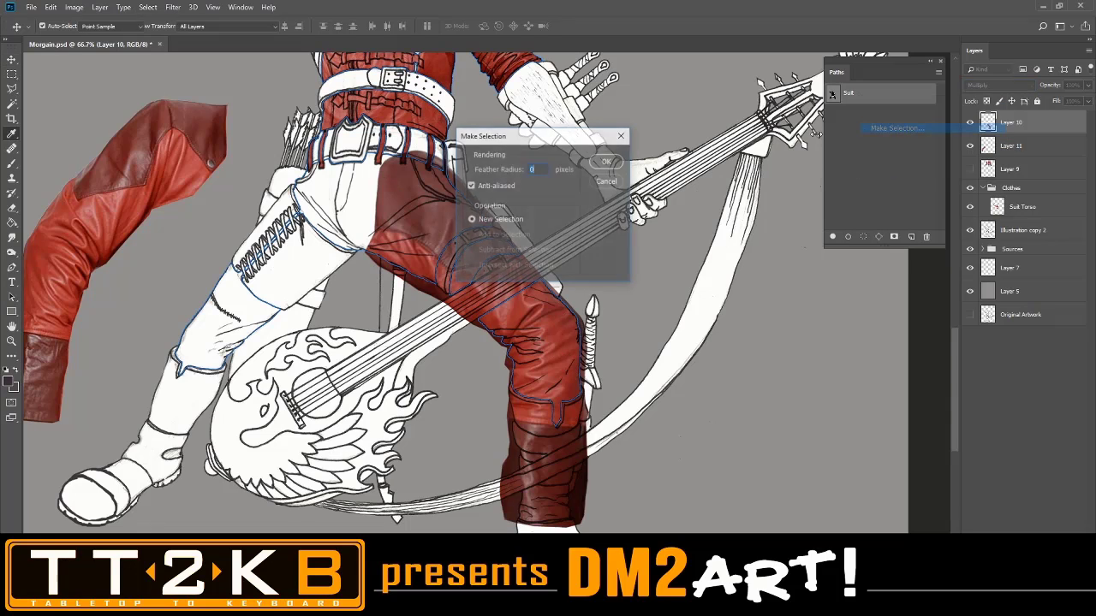
key(Return)
key(v)
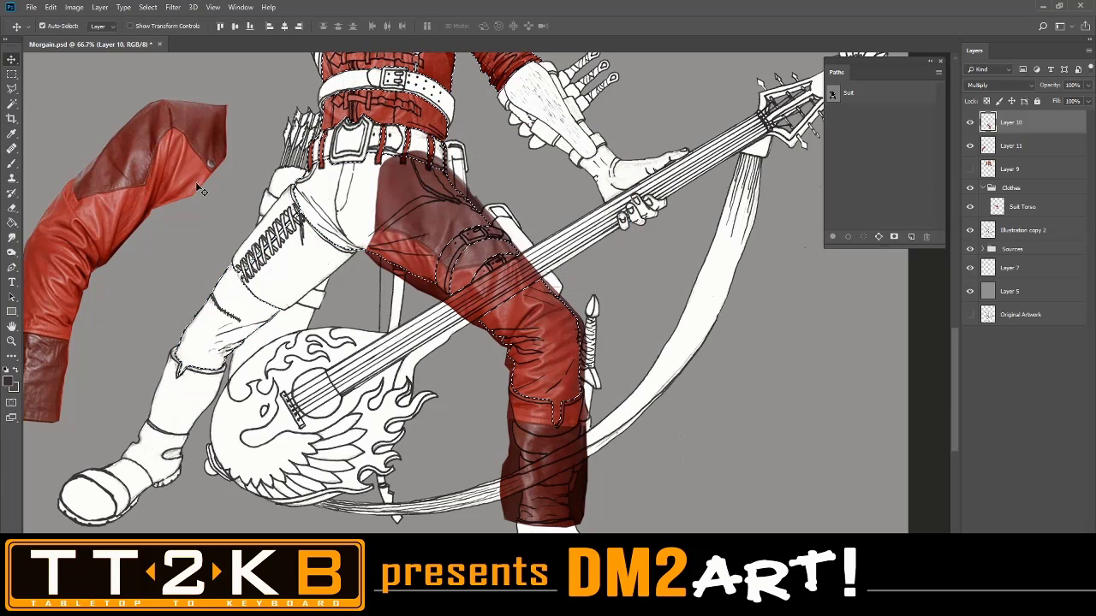
Copy the selected leather from Layer 10 to a new layer and hide Layer 10
key(w)
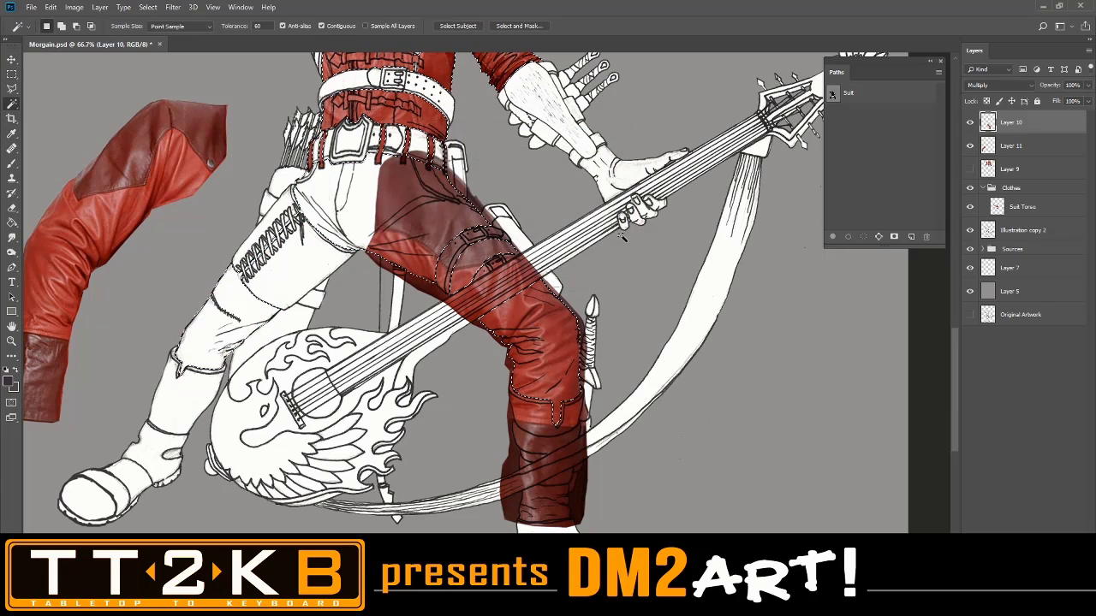
shift+click(513, 230)
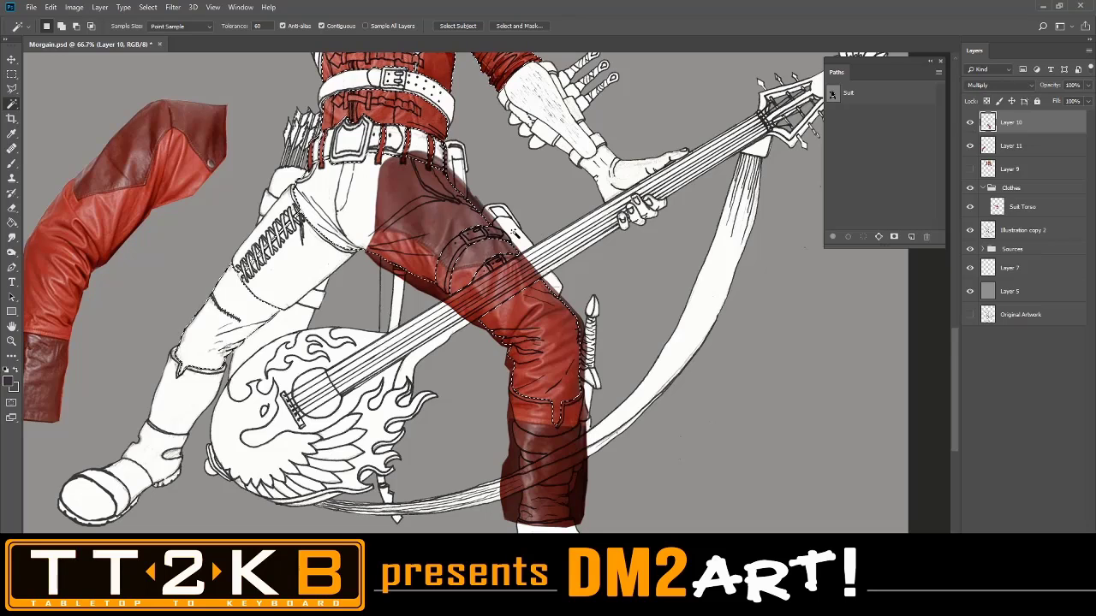
right_click(405, 233)
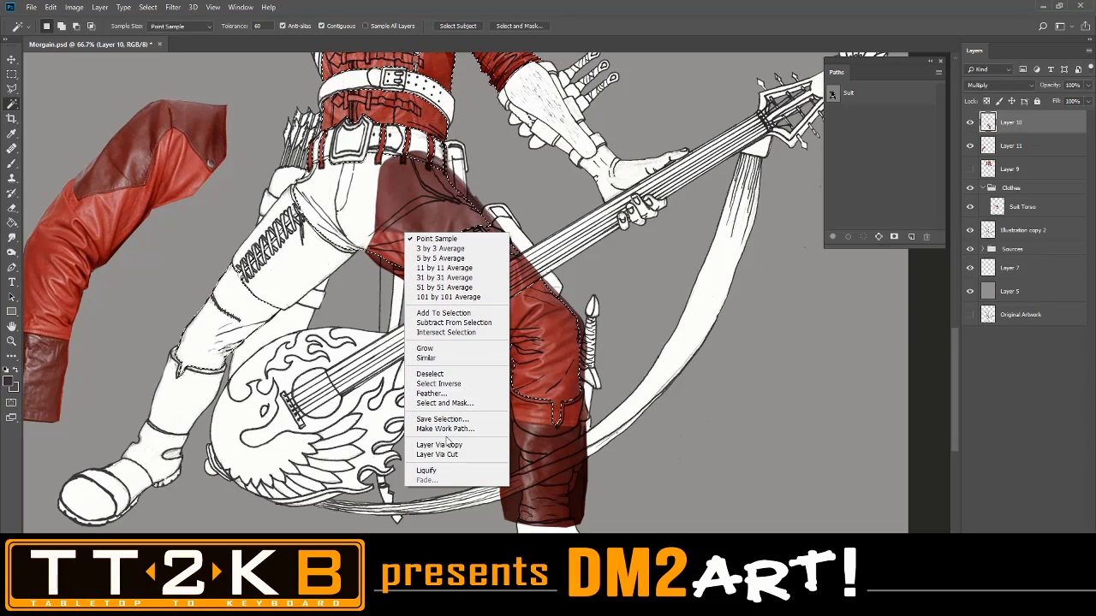
click(439, 445)
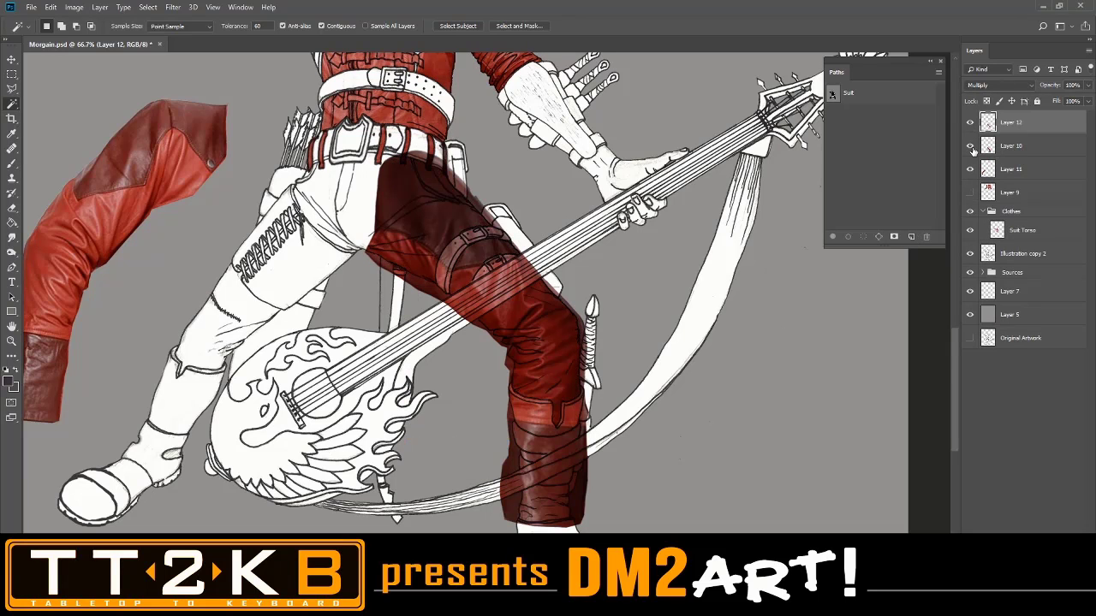
click(970, 147)
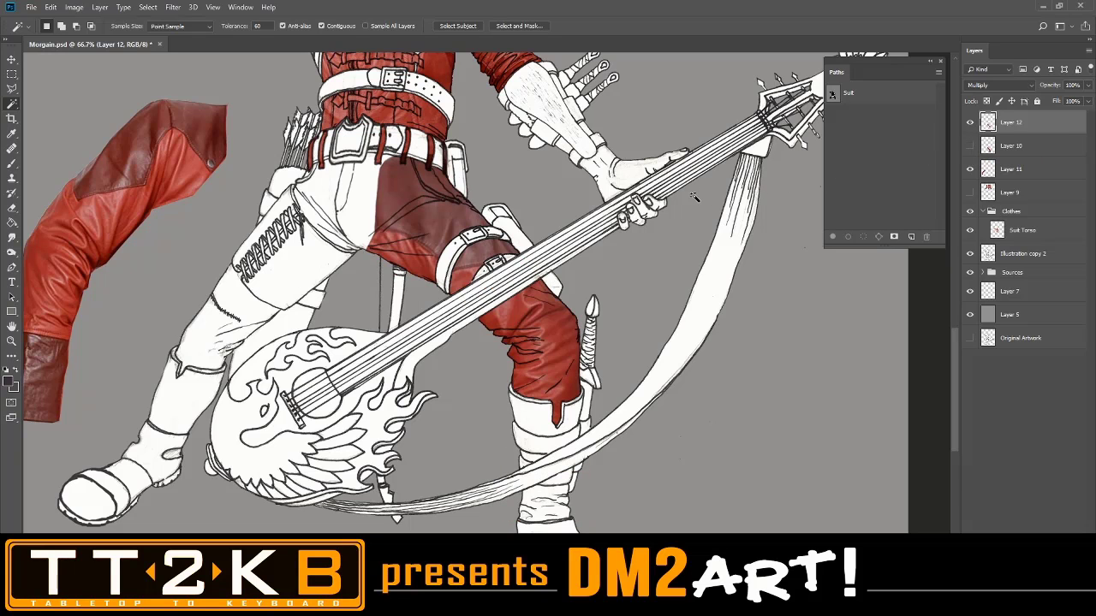
Delete the hidden Layer 10 that holds the untrimmed leather
drag(694, 197, 820, 241)
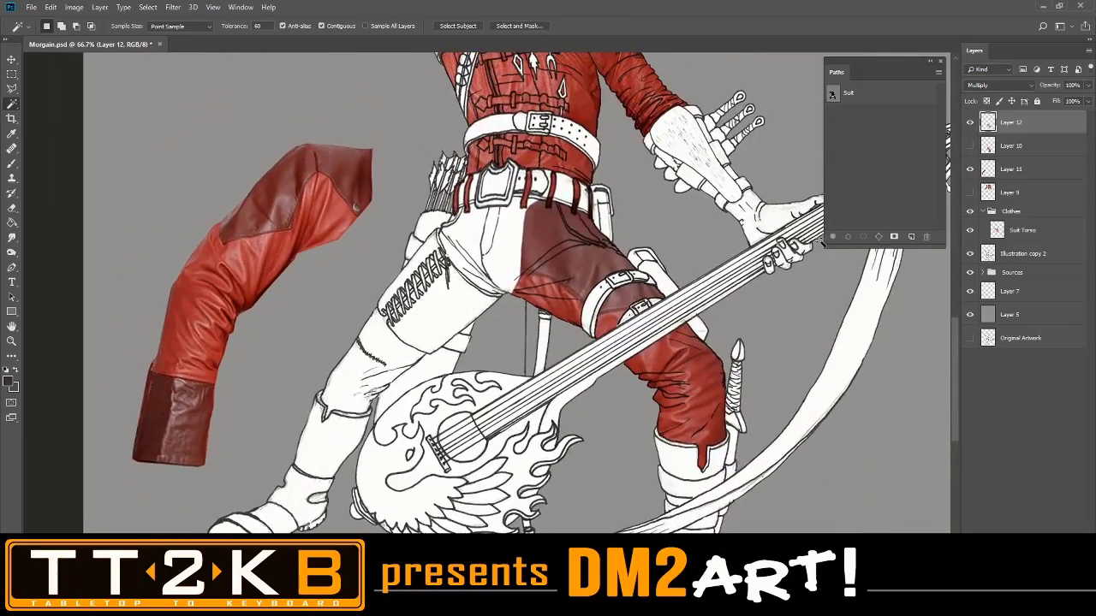
key(ctrl+plus)
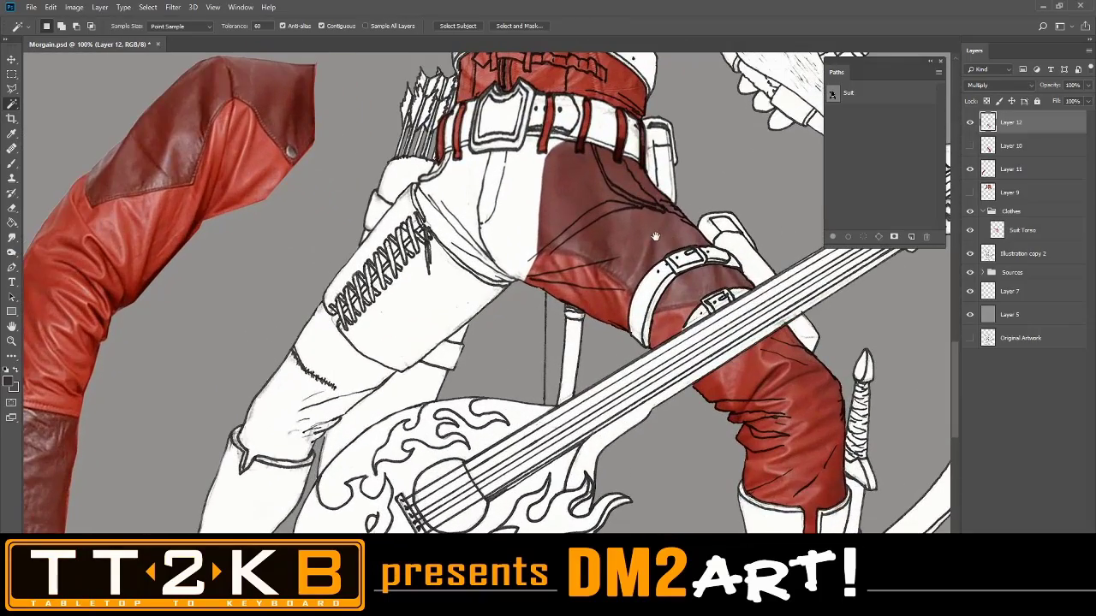
drag(655, 236, 710, 229)
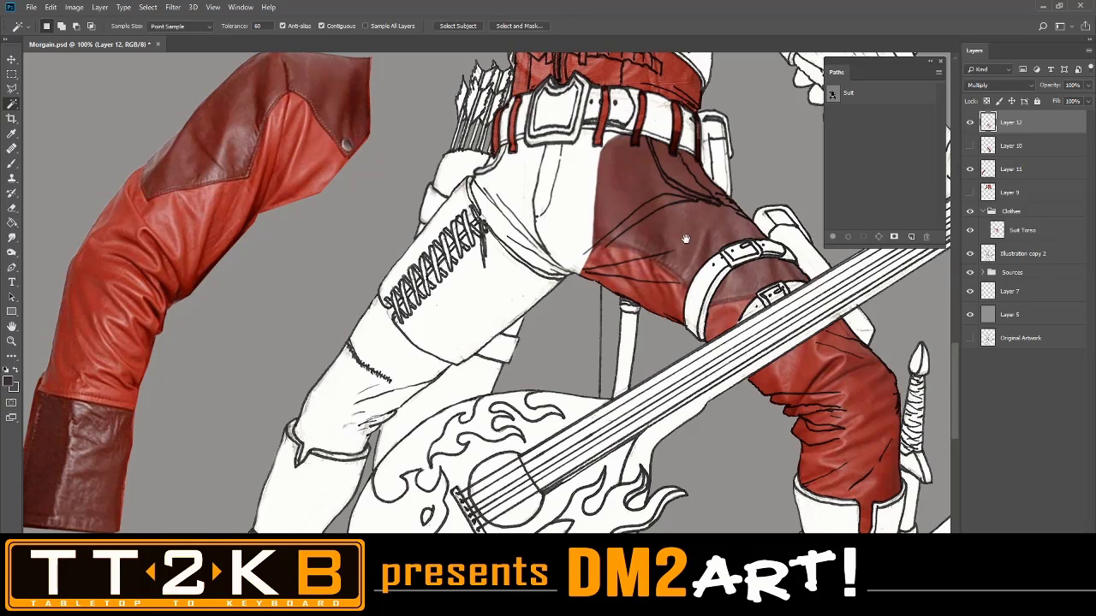
drag(685, 239, 742, 282)
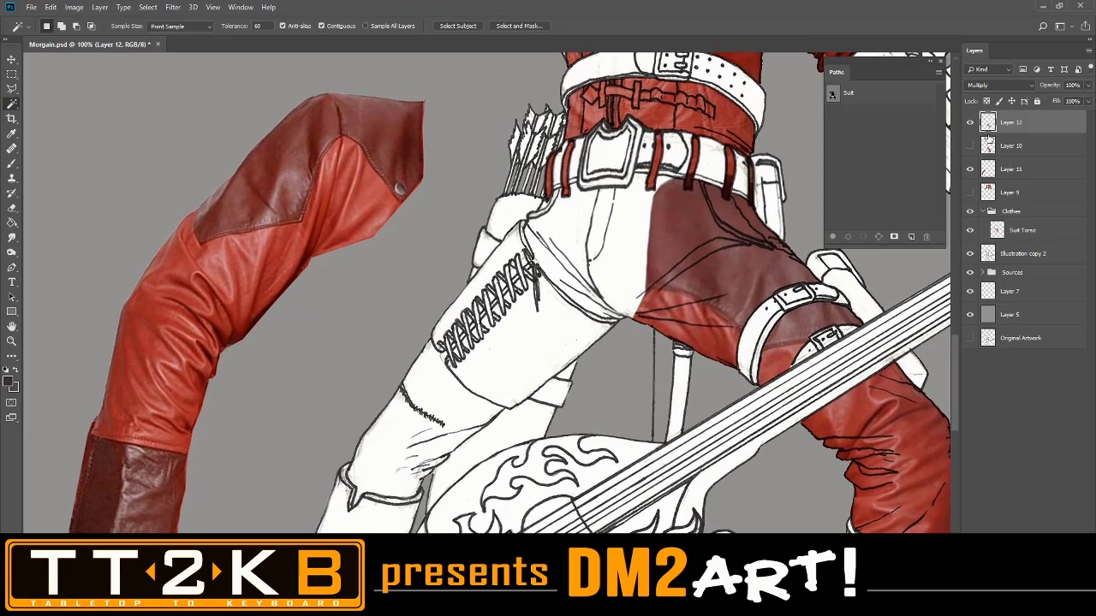
click(1003, 147)
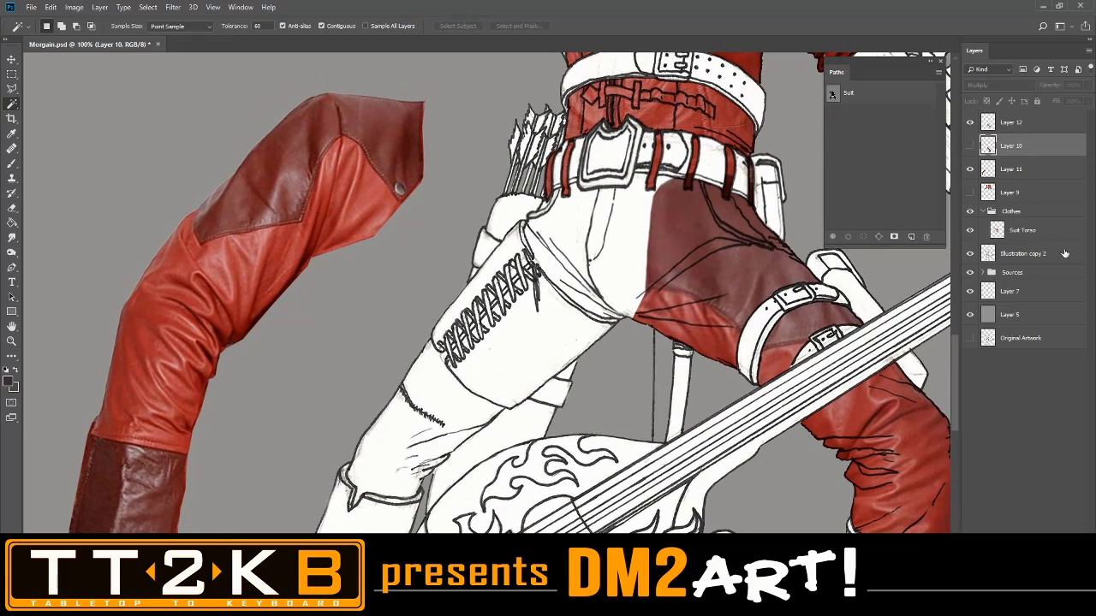
key(Delete)
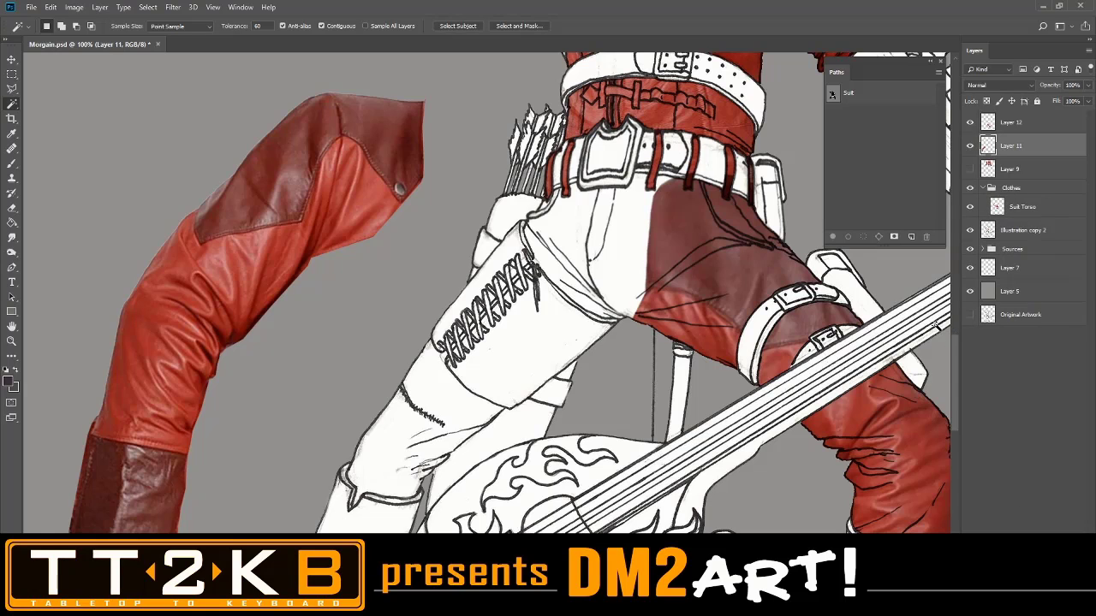
Move the spare leather sleeve on Layer 11 over the still untextured leg with the laced thigh
drag(745, 302, 808, 266)
click(11, 59)
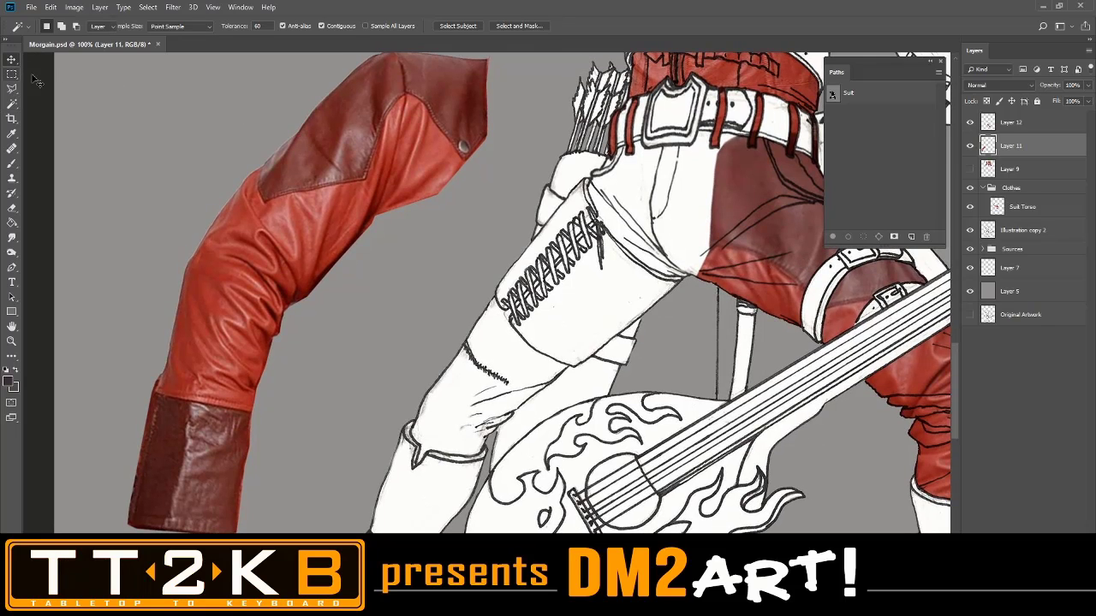
key(ctrl+minus)
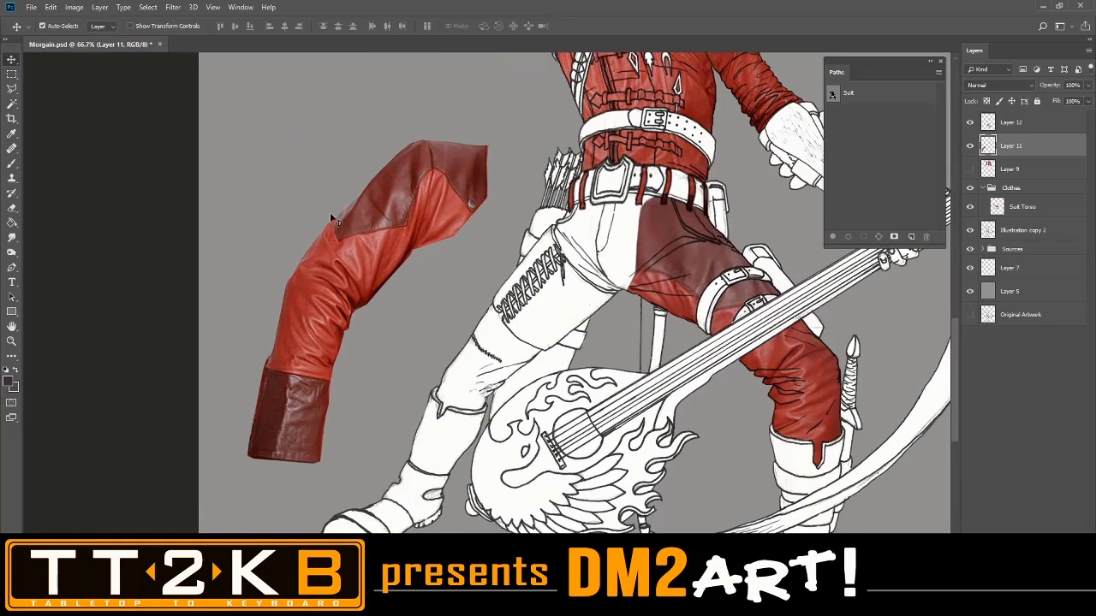
drag(349, 232, 521, 268)
Start a free transform of the Layer 11 sleeve and lower the layer's opacity to 66%
key(ctrl+t)
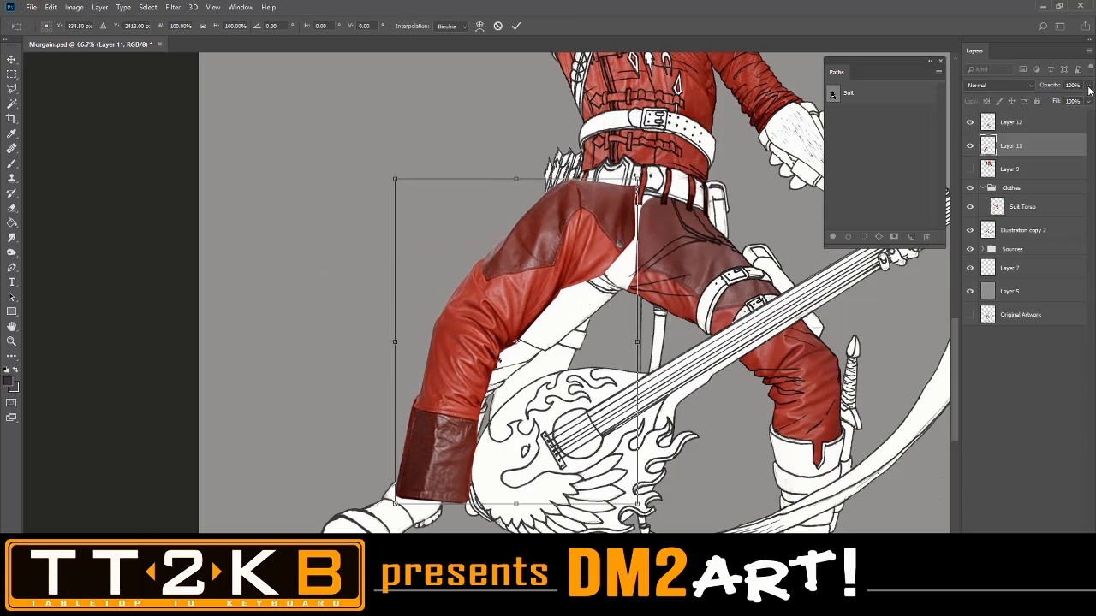
click(1089, 86)
drag(1080, 100, 1069, 102)
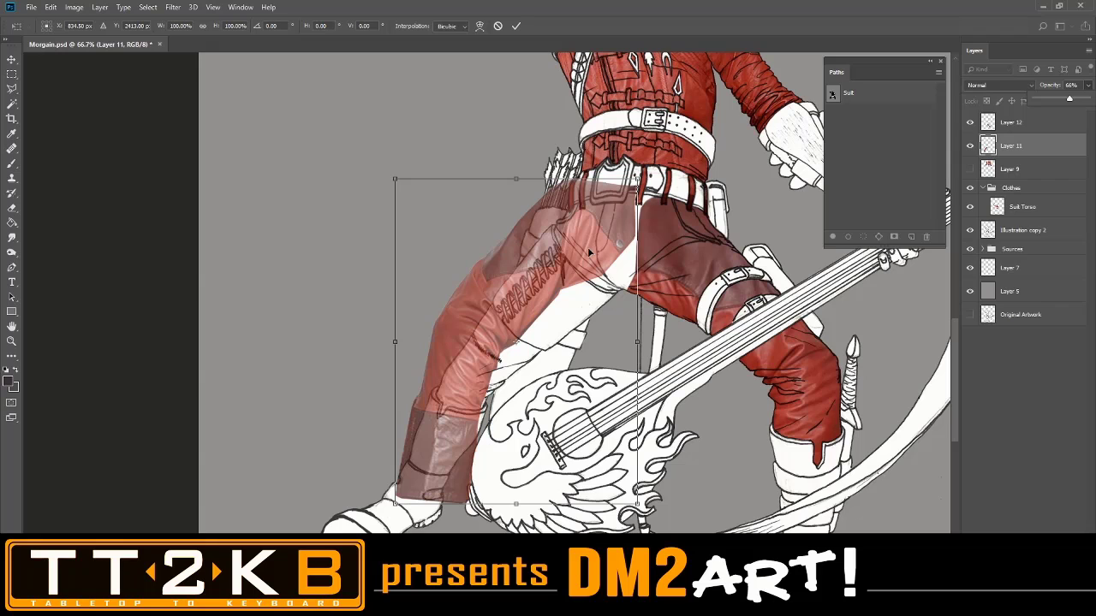
key(ctrl+plus)
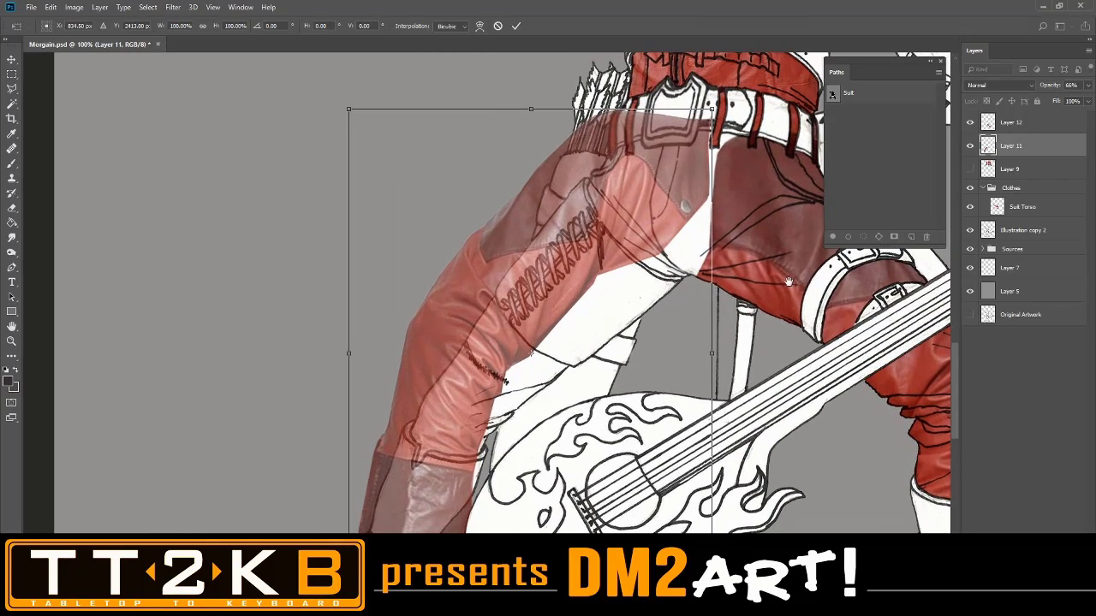
drag(787, 281, 747, 340)
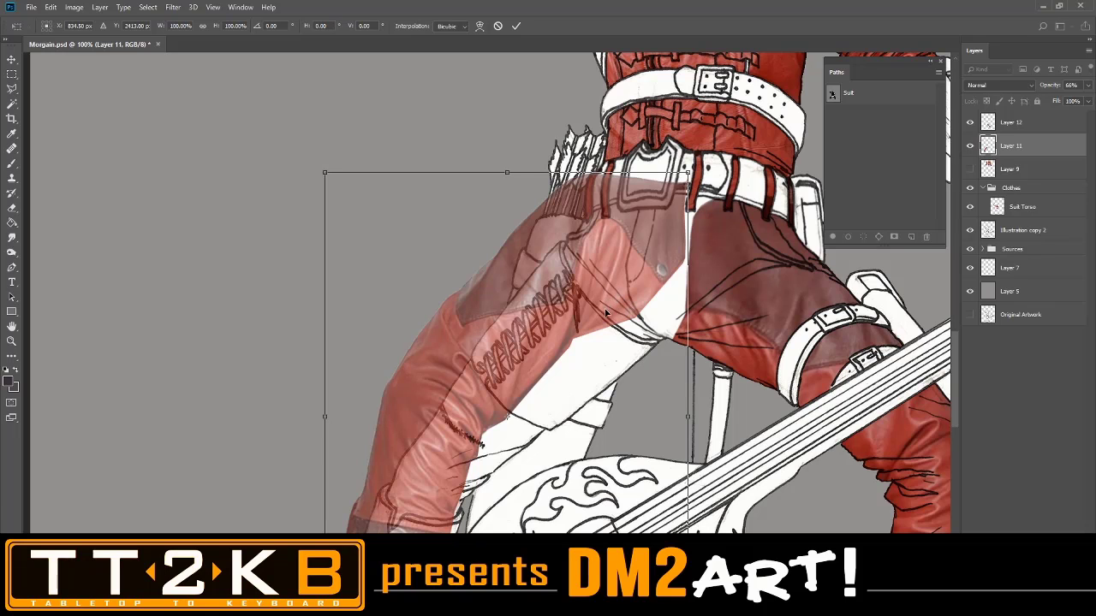
drag(676, 371, 701, 290)
key(ctrl+minus)
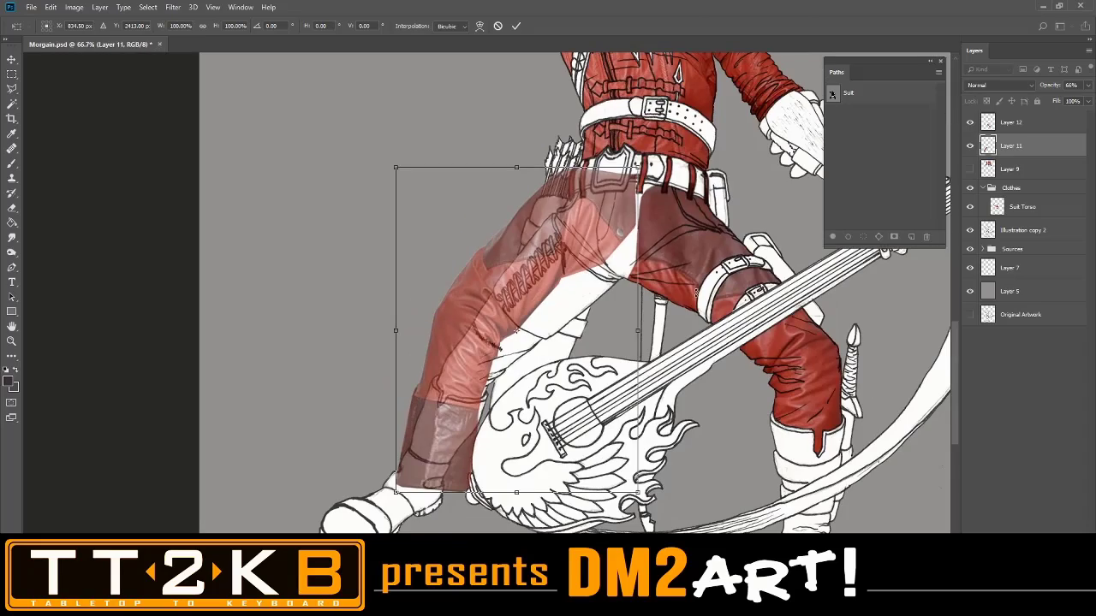
Switch the Layer 11 transform to Warp and bend the middle of the leather sleeve inward along the thigh and knee
key(ctrl+plus)
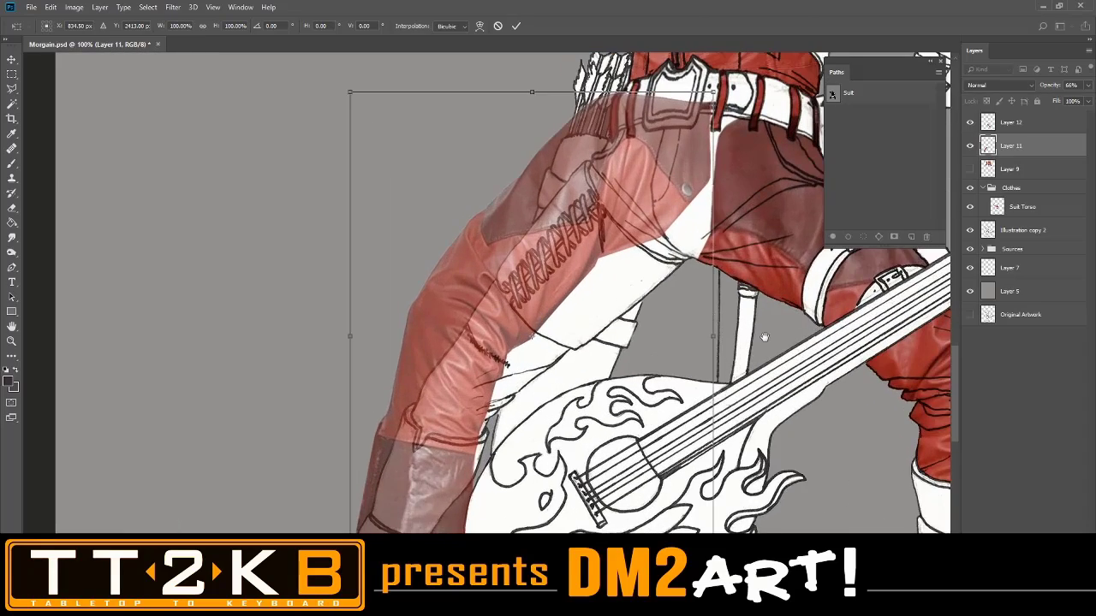
drag(764, 333, 663, 315)
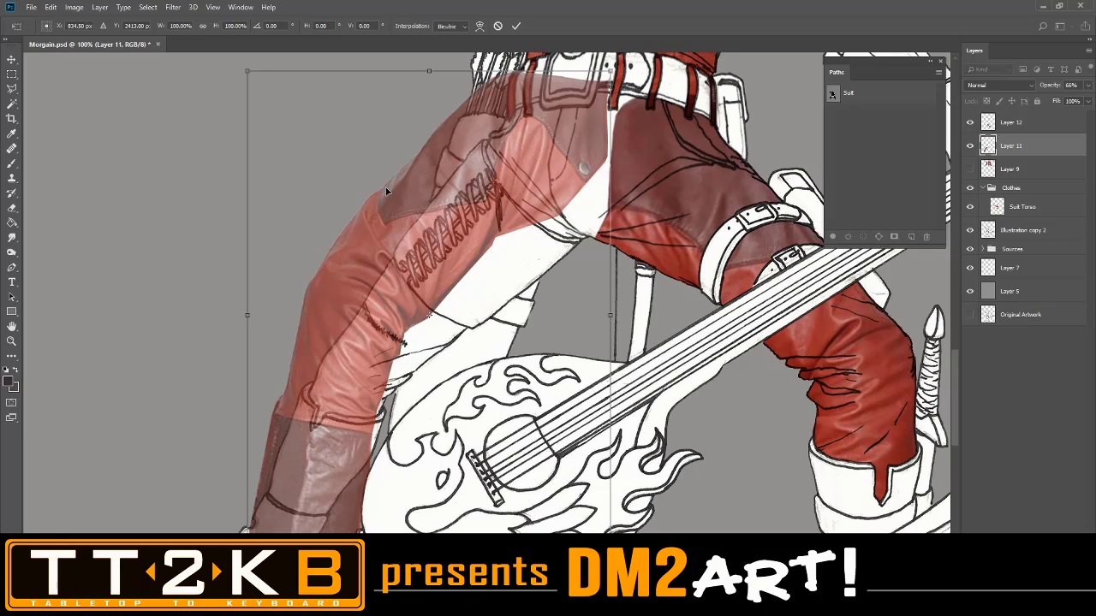
right_click(421, 201)
click(476, 275)
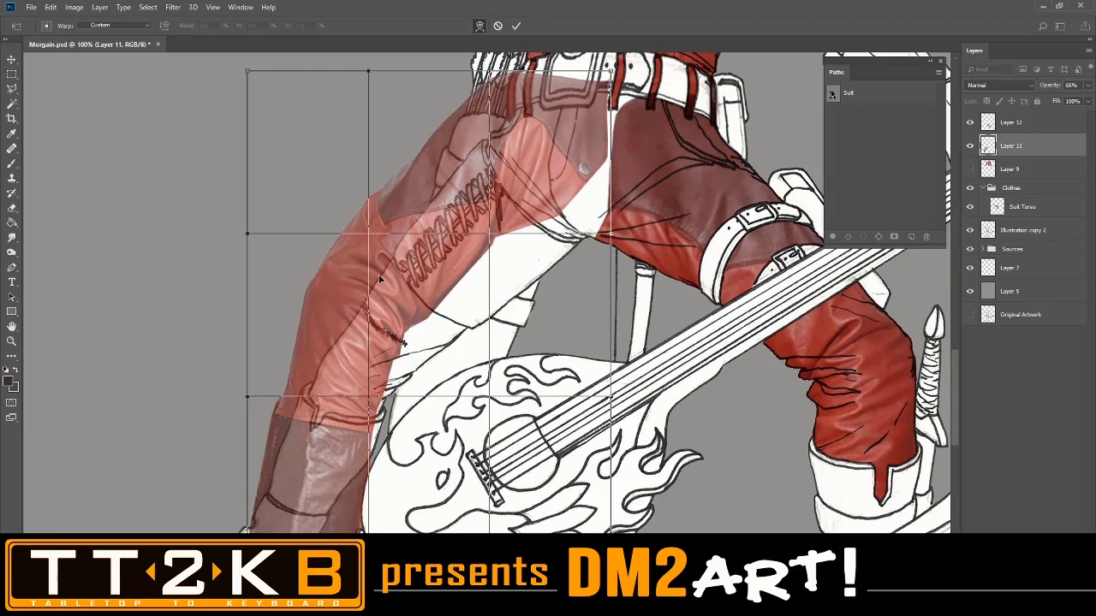
drag(445, 284, 405, 310)
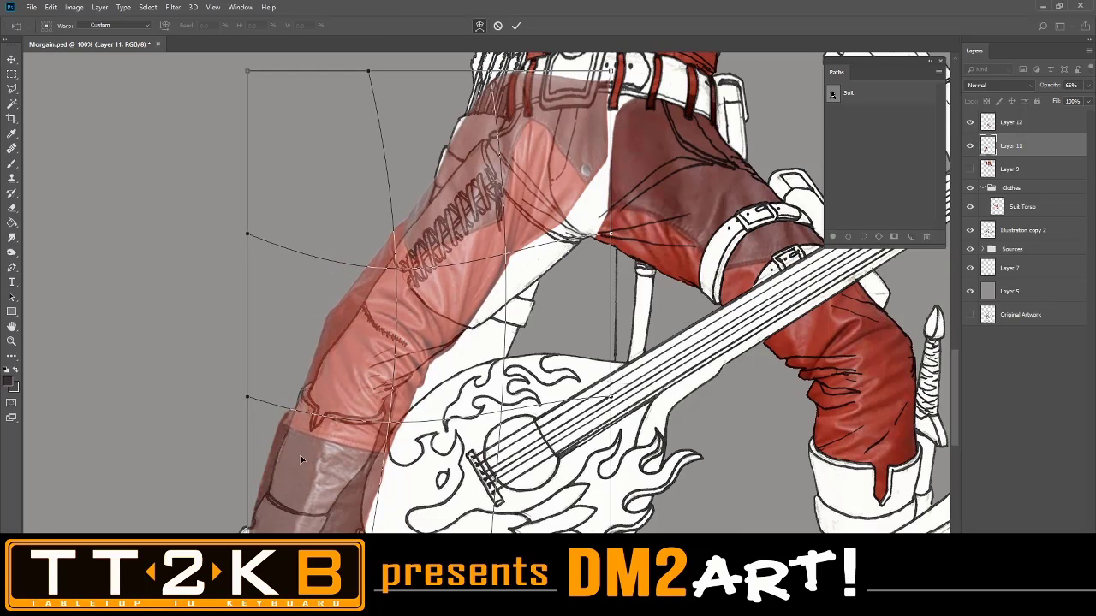
Warp the lower part of the leather sleeve to follow the knee, shin and boot down to the ankle
scroll(342, 436, down, 3)
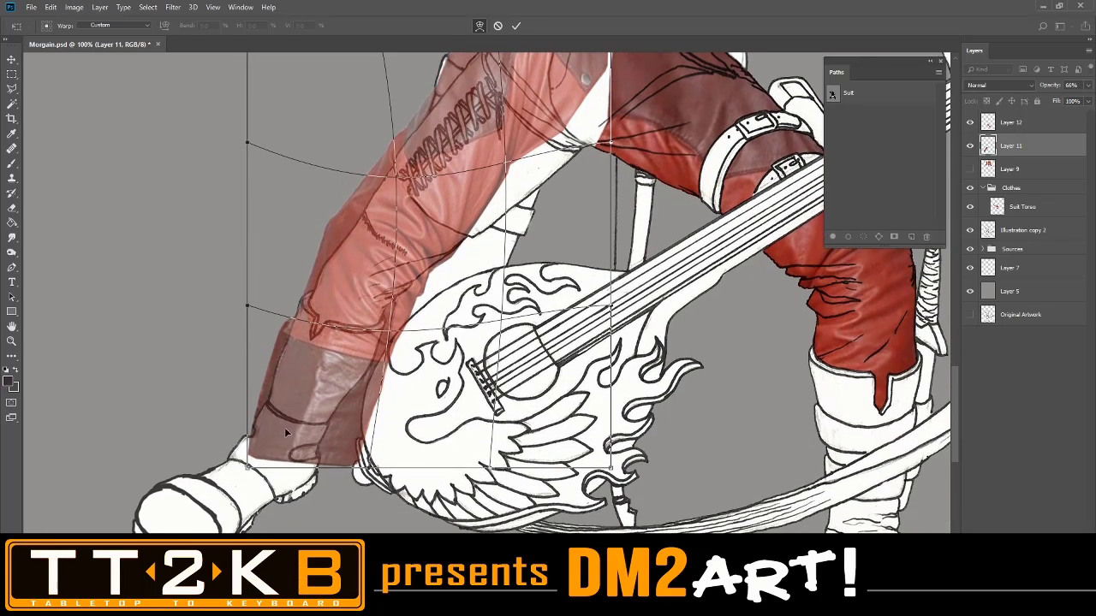
drag(248, 445, 229, 436)
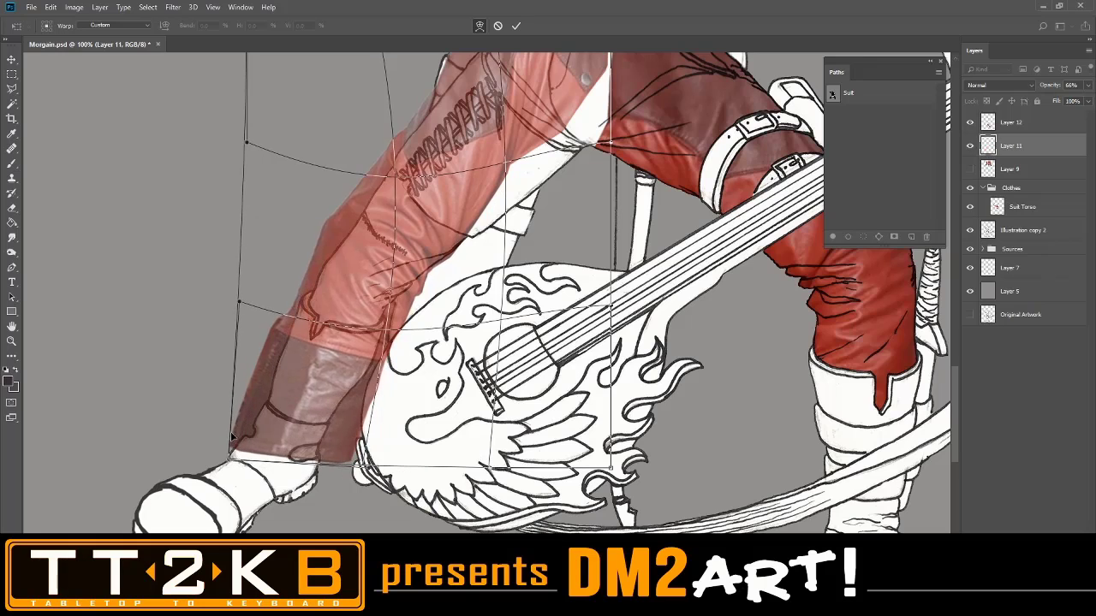
drag(350, 298, 344, 312)
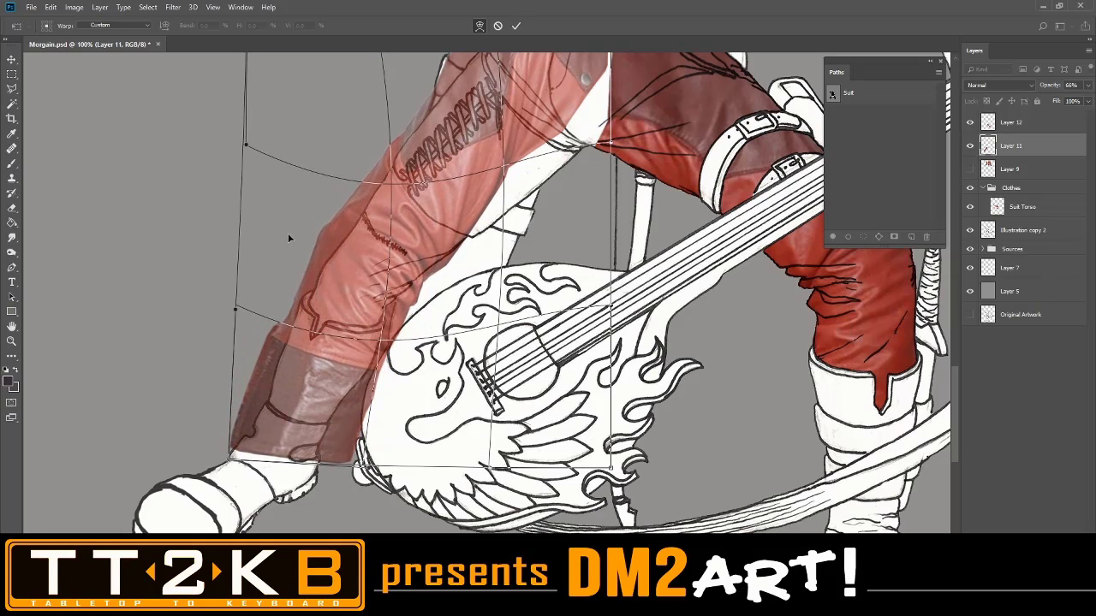
drag(290, 238, 290, 249)
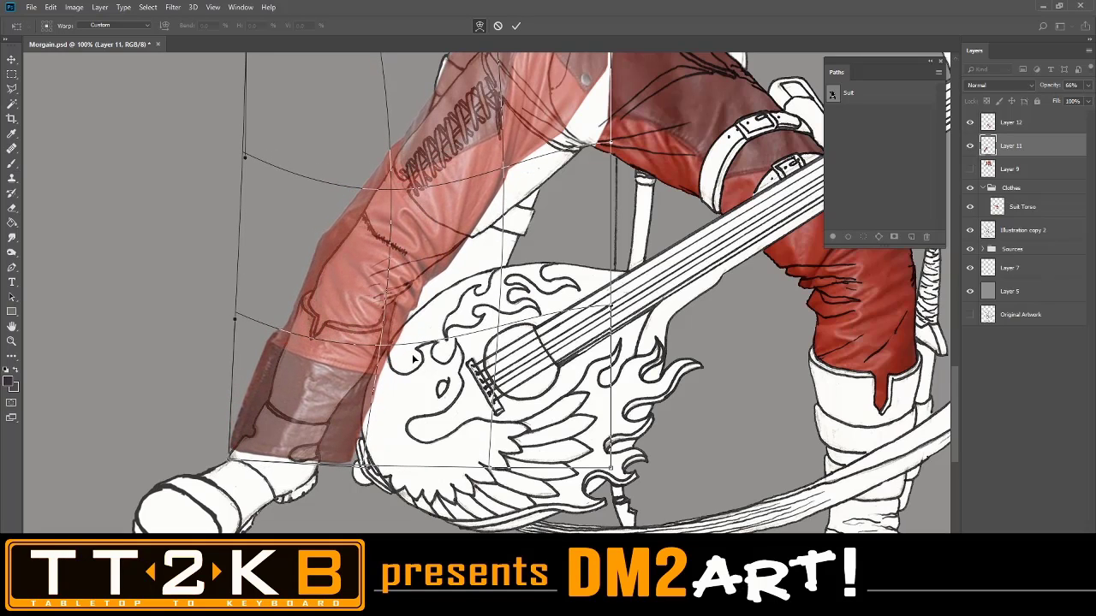
drag(414, 360, 398, 344)
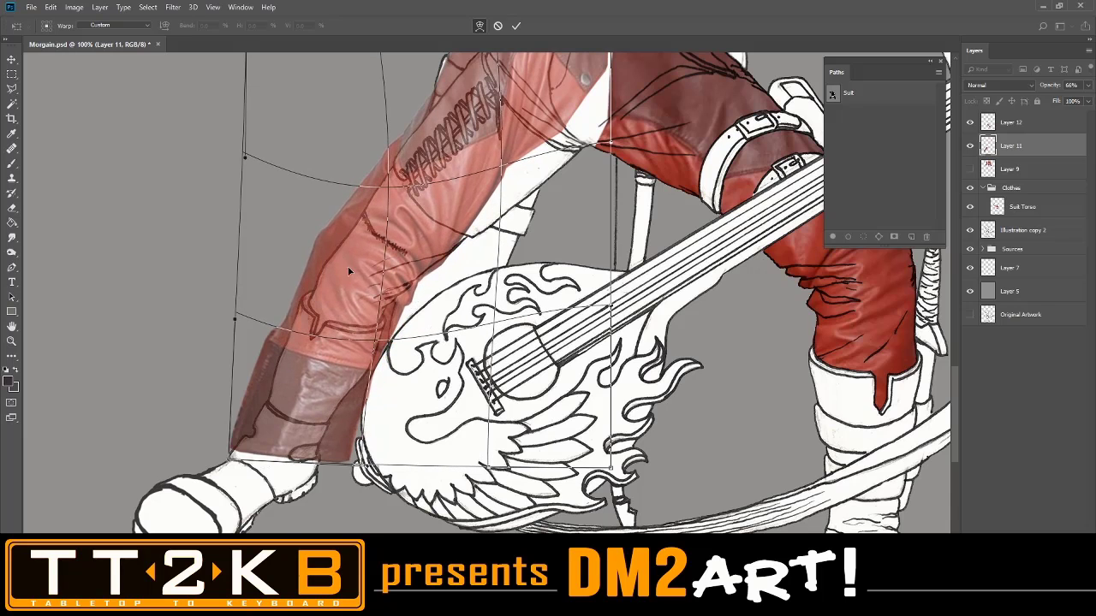
drag(314, 231, 317, 248)
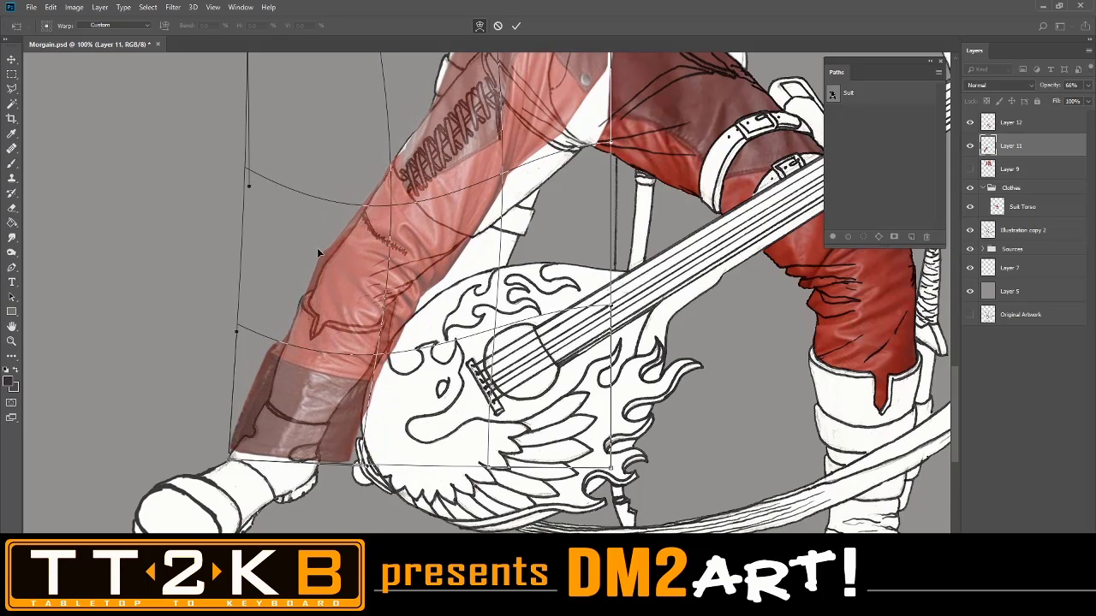
Warp the upper part of the leather sleeve toward the outer edge of the hip below the belt
scroll(460, 262, up, 5)
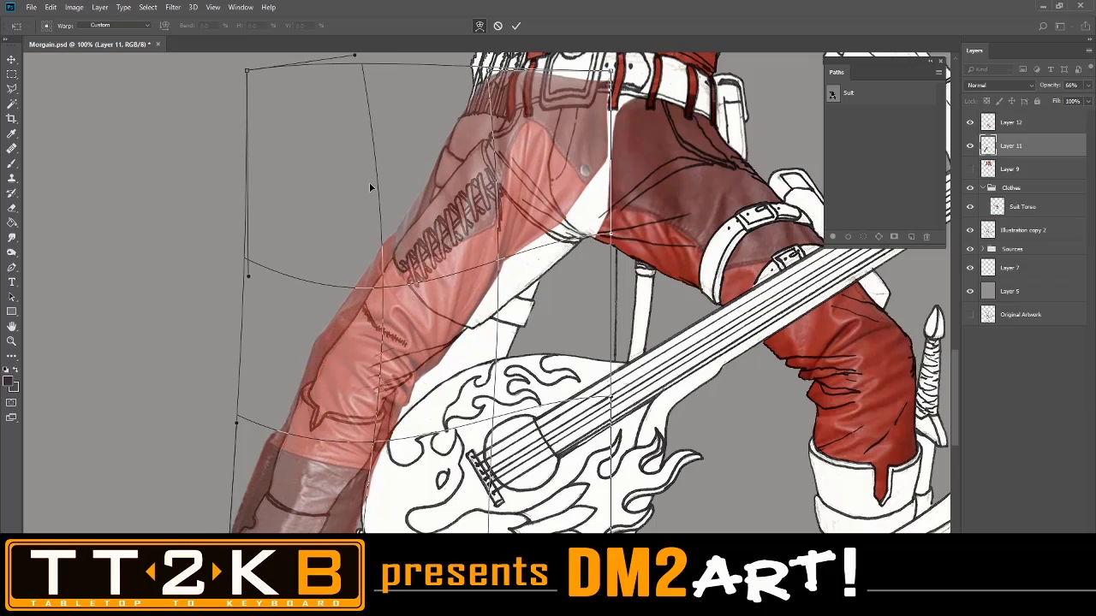
drag(371, 186, 373, 192)
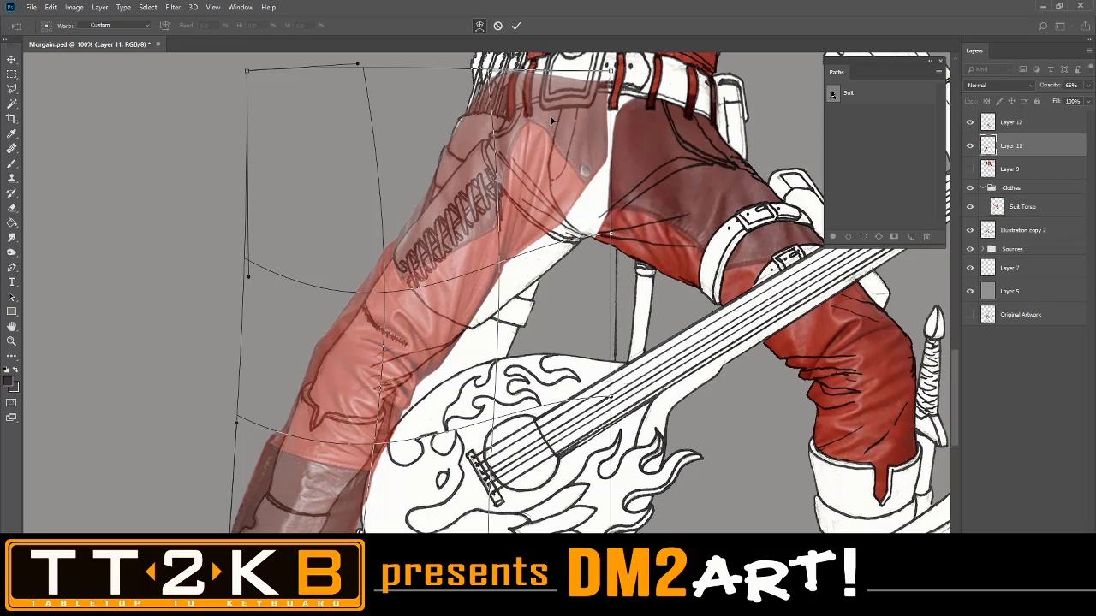
drag(550, 120, 462, 136)
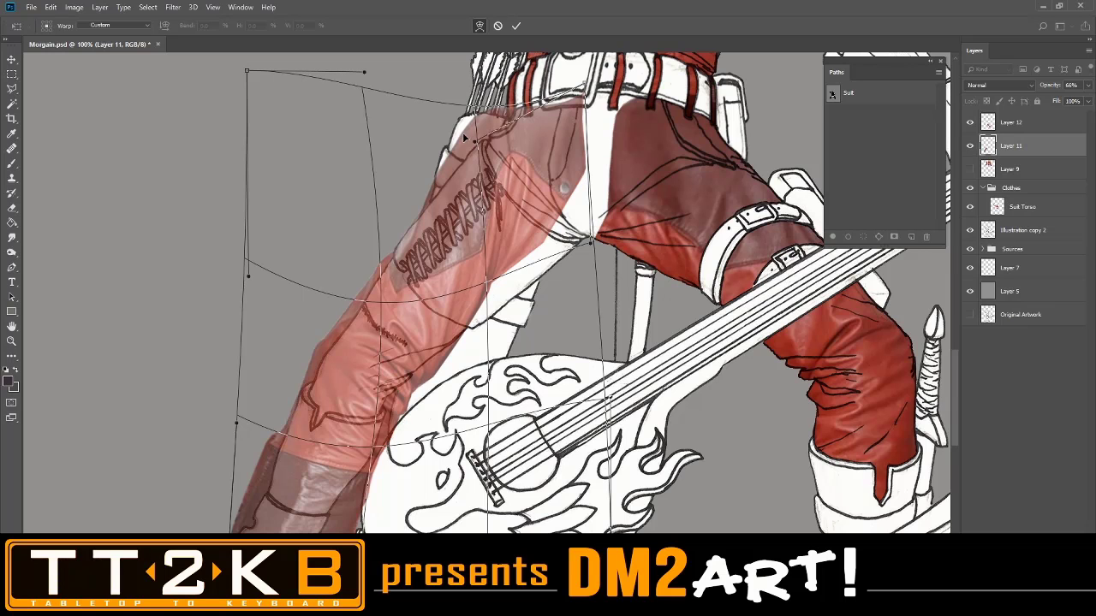
Stretch the warp's upper inner corner past the belt and spread the leather across the hips and crotch
scroll(582, 182, up, 5)
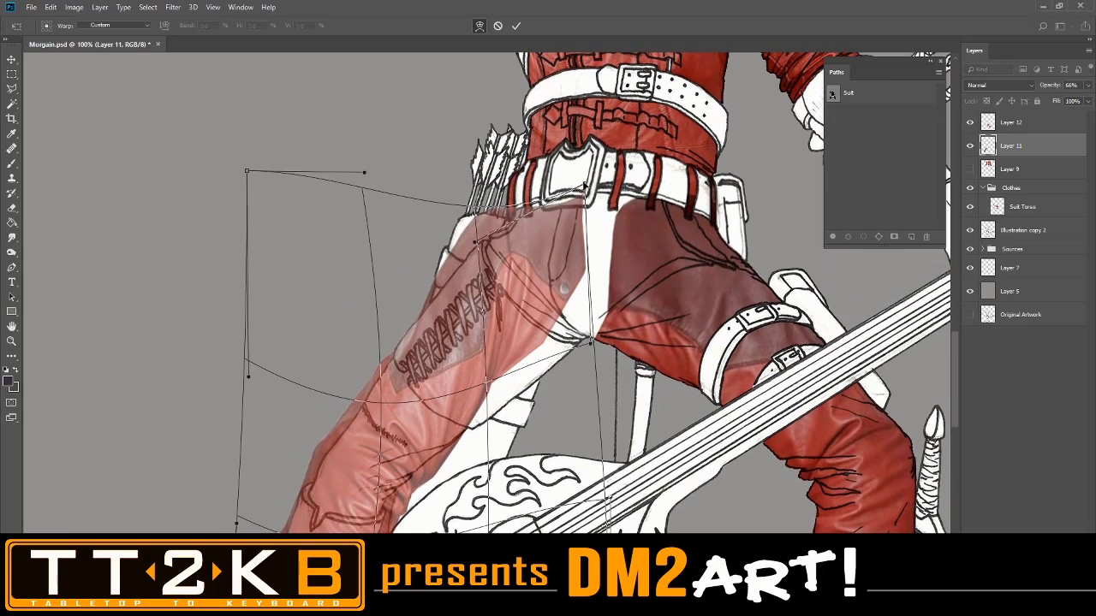
drag(585, 184, 776, 87)
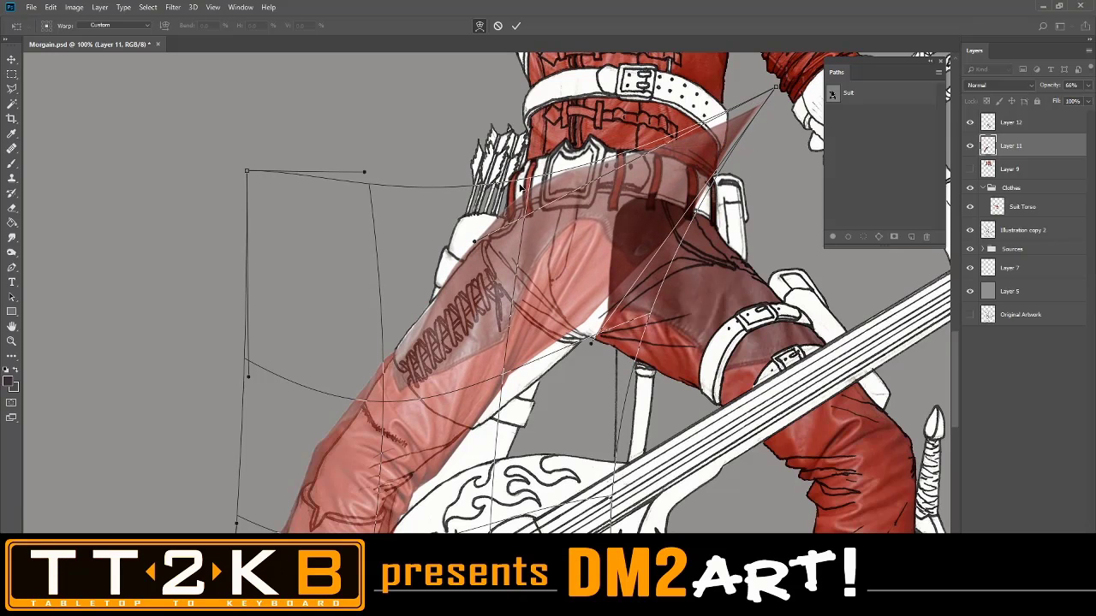
drag(520, 187, 558, 135)
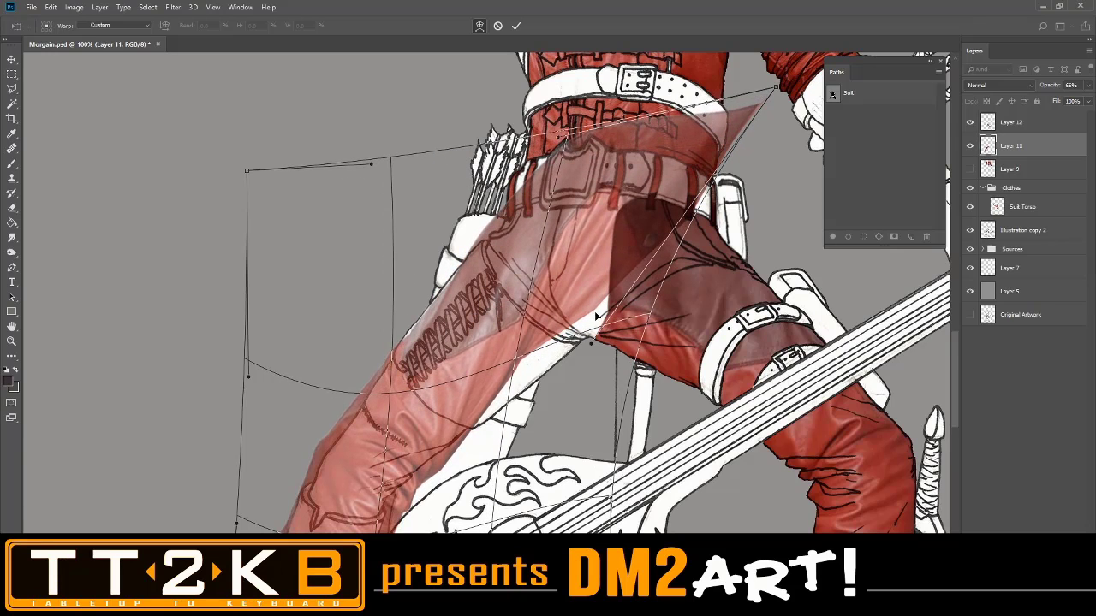
drag(597, 316, 644, 306)
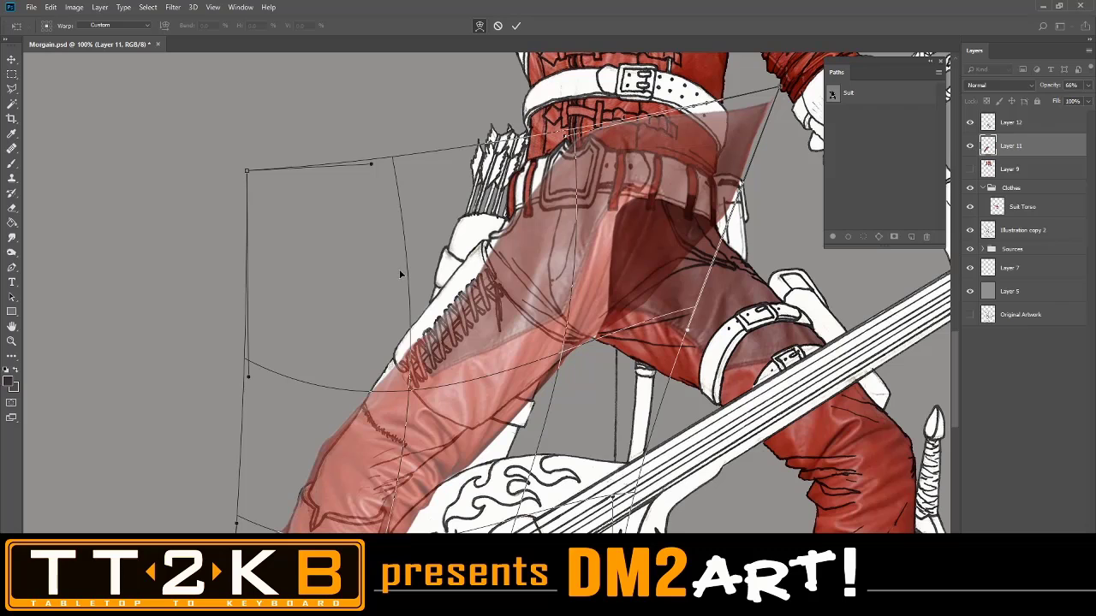
Warp the leather back over the outer hip and laced thigh while widening its inner edge toward the other leg
drag(399, 273, 382, 262)
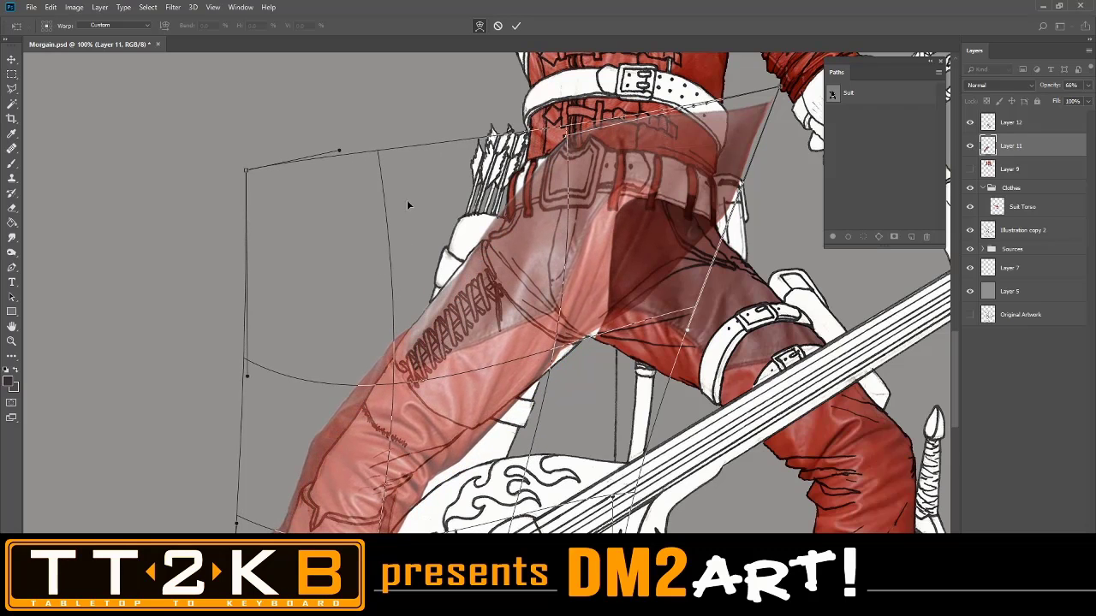
drag(382, 157, 370, 127)
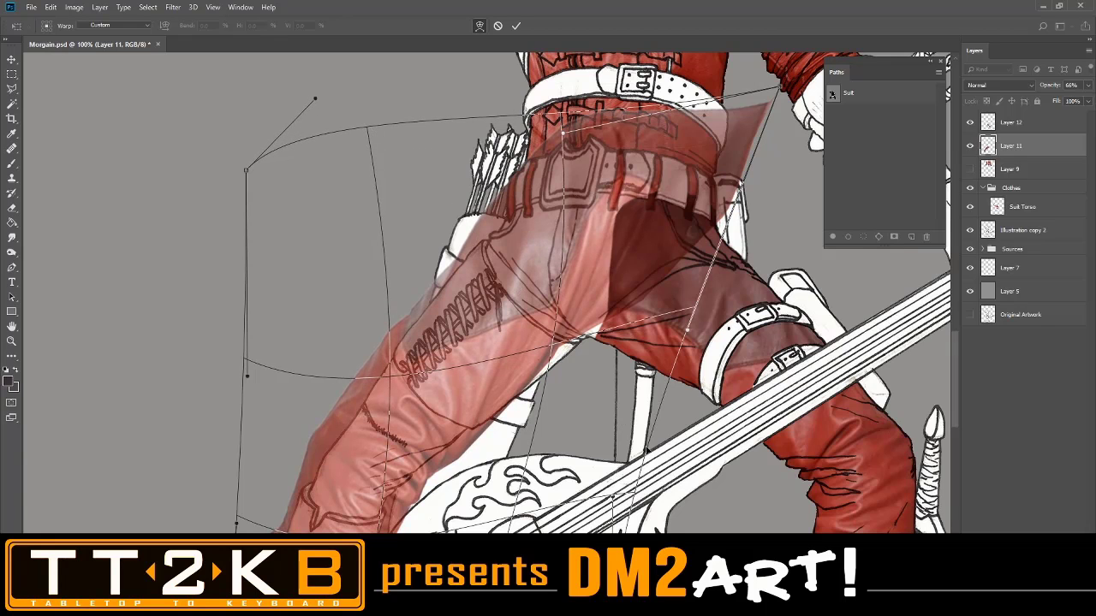
drag(647, 451, 698, 480)
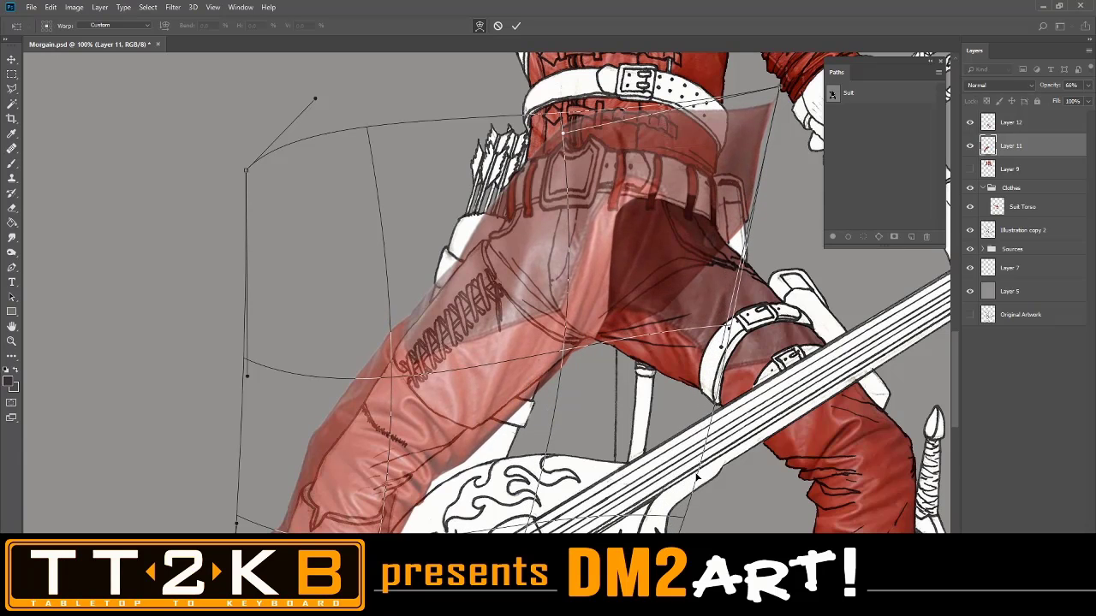
drag(550, 268, 535, 269)
mouse_move(441, 151)
mouse_down()
mouse_move(445, 142)
mouse_move(456, 155)
mouse_up()
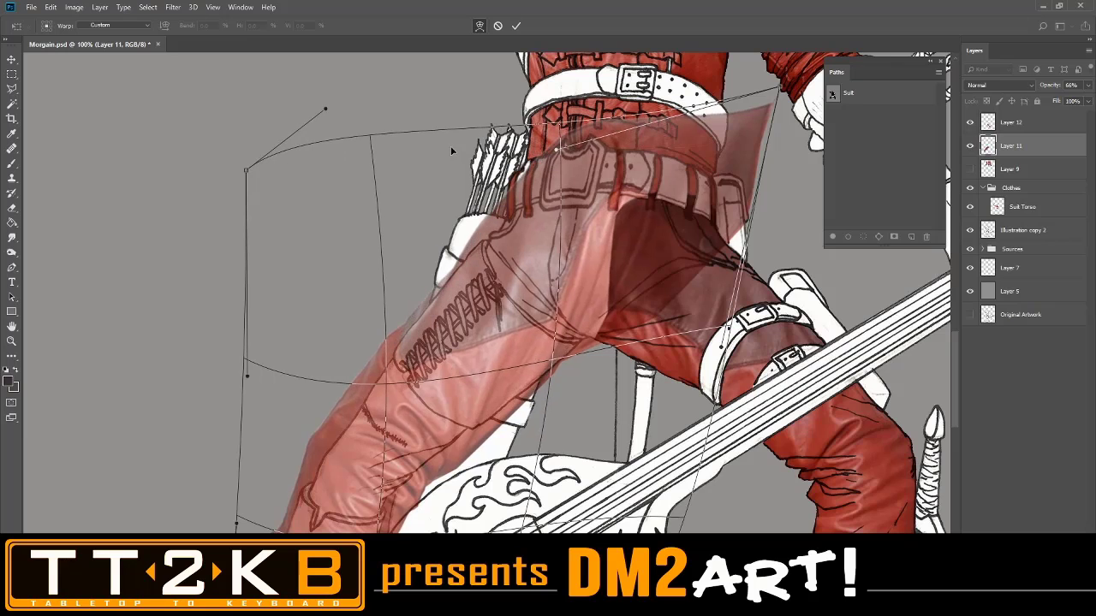
Reshape the warp's outer edge at the knee and pull its inner lower edge in along the calf
scroll(524, 283, down, 4)
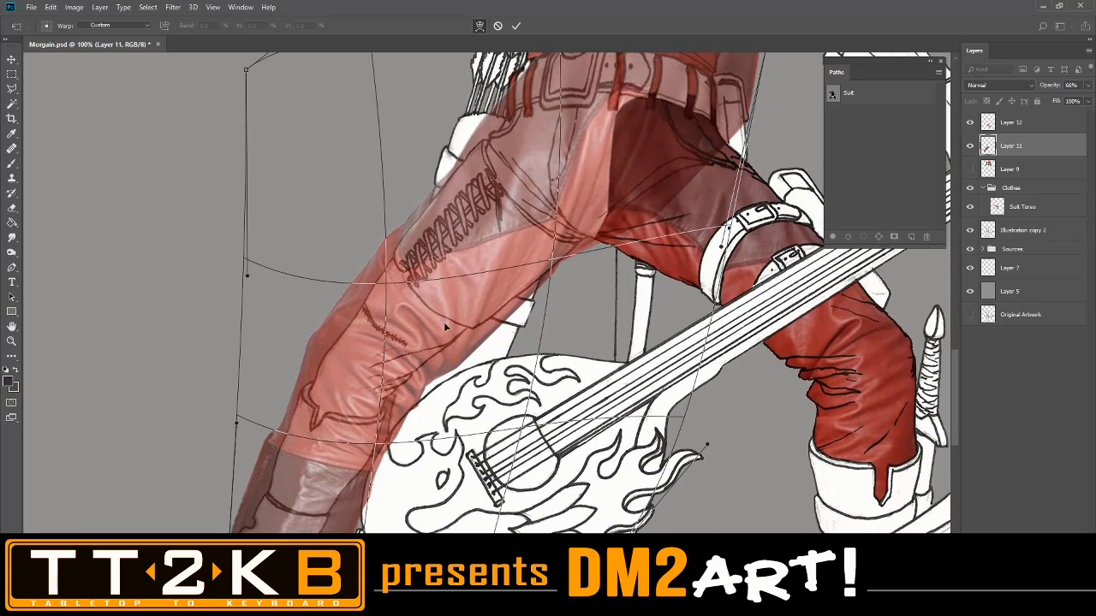
drag(255, 305, 262, 334)
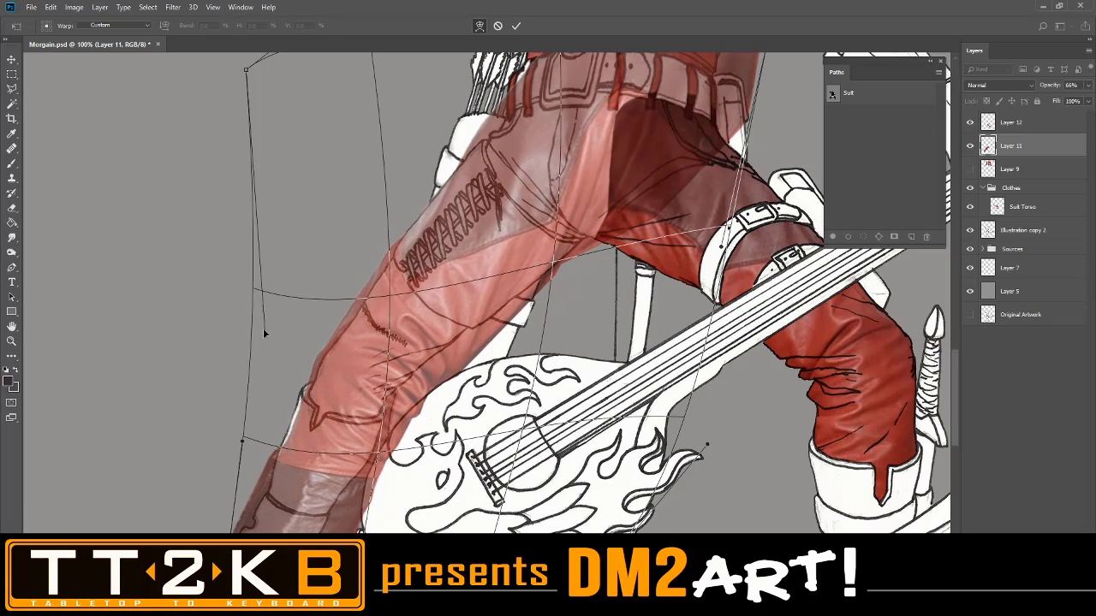
drag(377, 171, 368, 169)
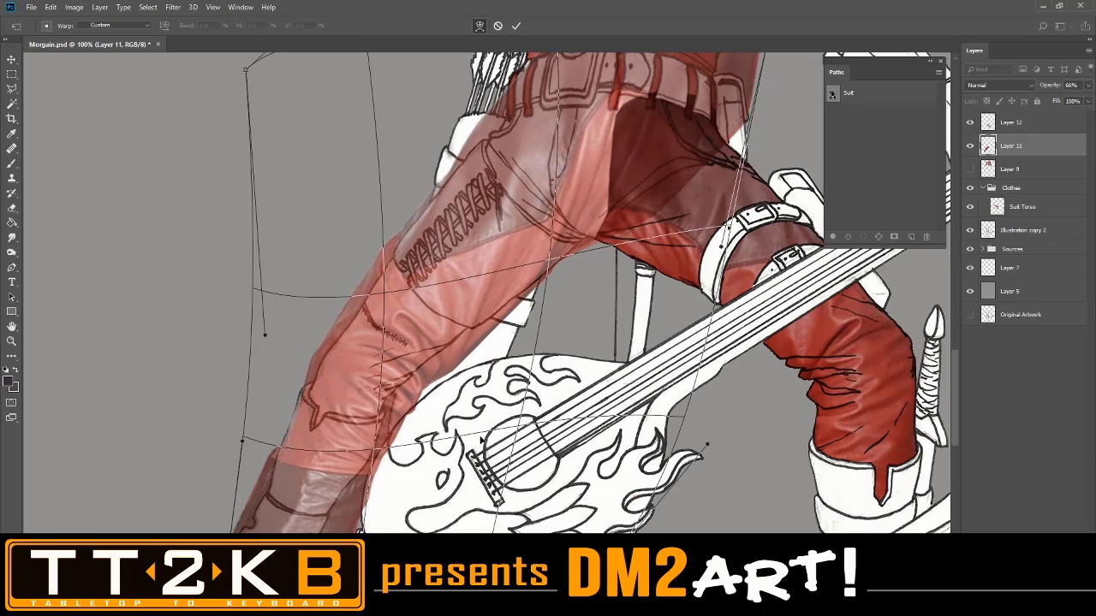
drag(590, 524, 507, 431)
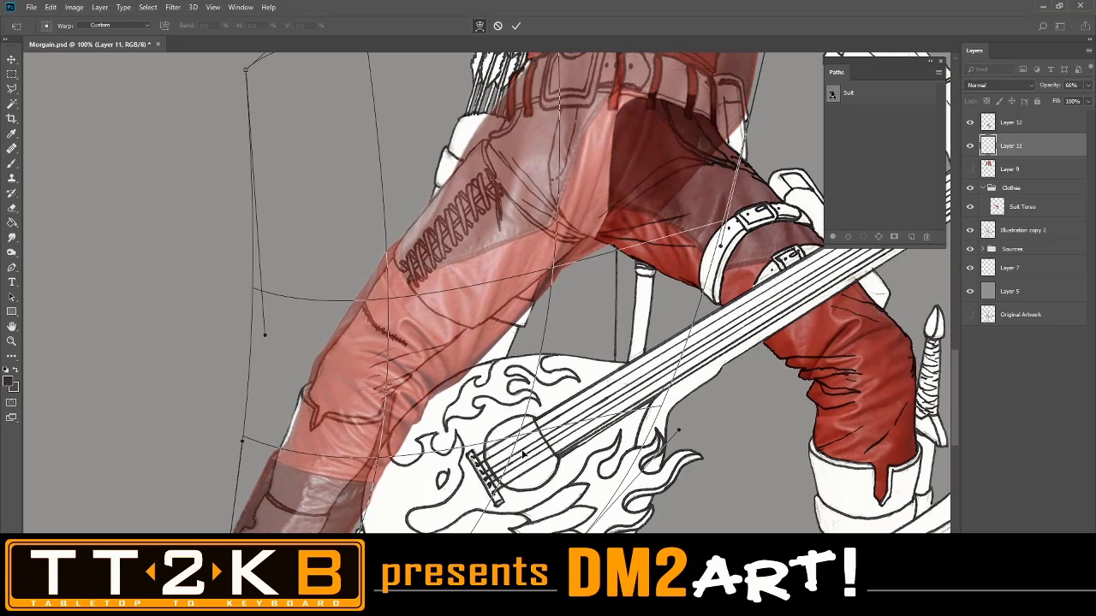
drag(563, 486, 508, 475)
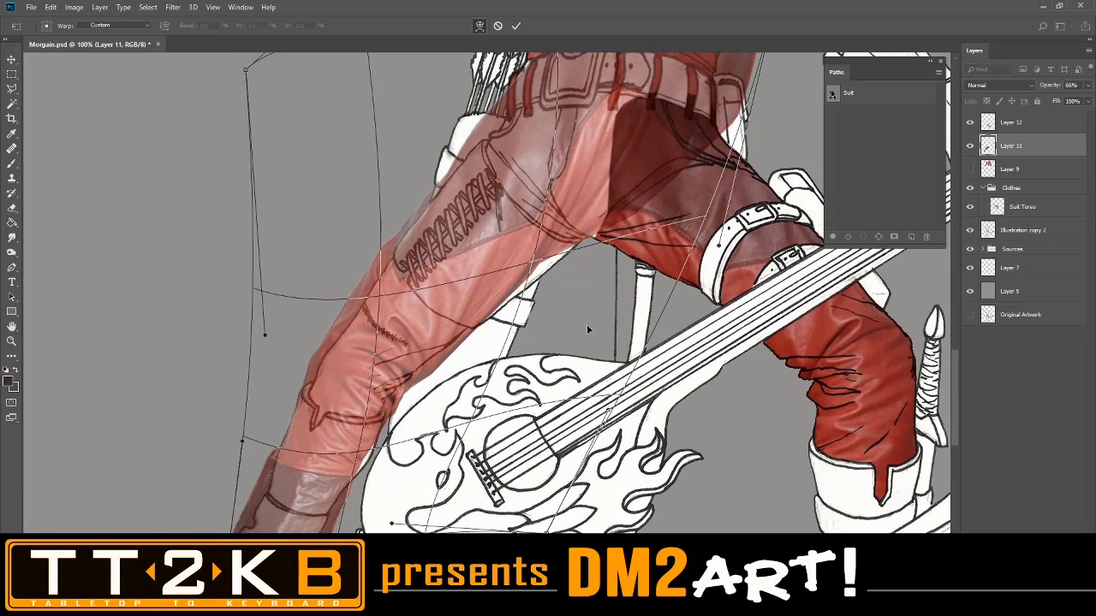
Fine-tune the warp along the inner thigh, knee and calf, and curve its outer edge inward beside the knee
mouse_move(529, 241)
mouse_down()
mouse_move(540, 249)
mouse_move(531, 243)
mouse_up()
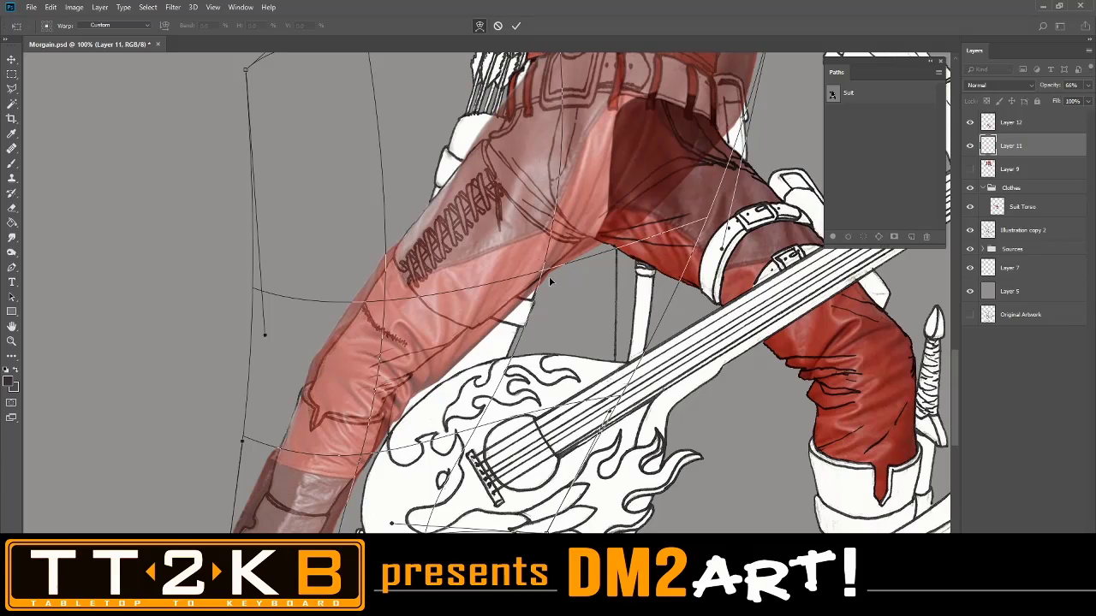
drag(438, 176, 428, 171)
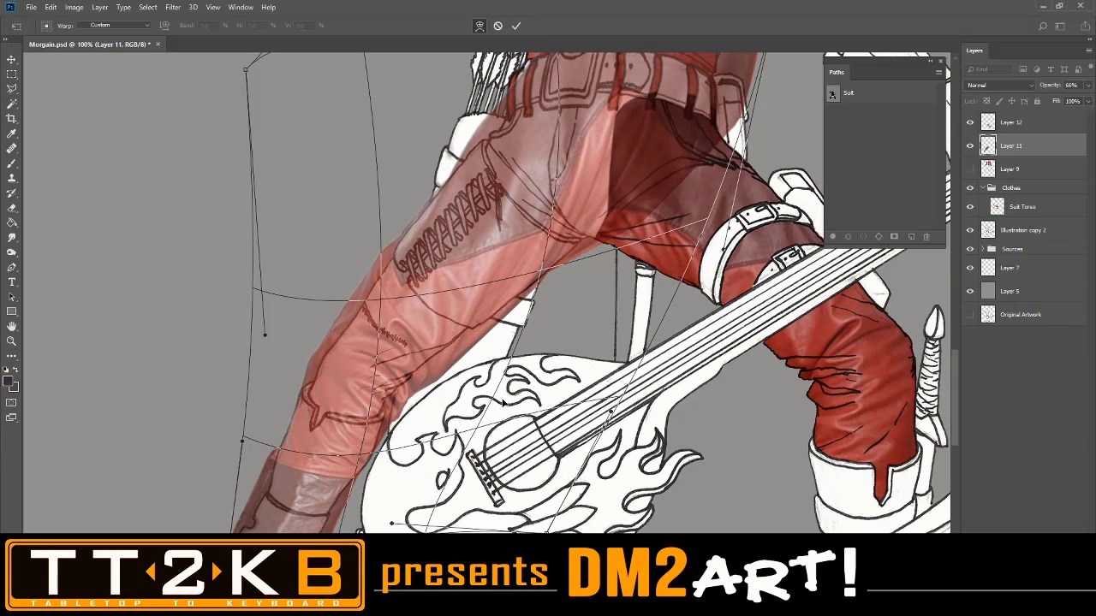
drag(463, 411, 374, 479)
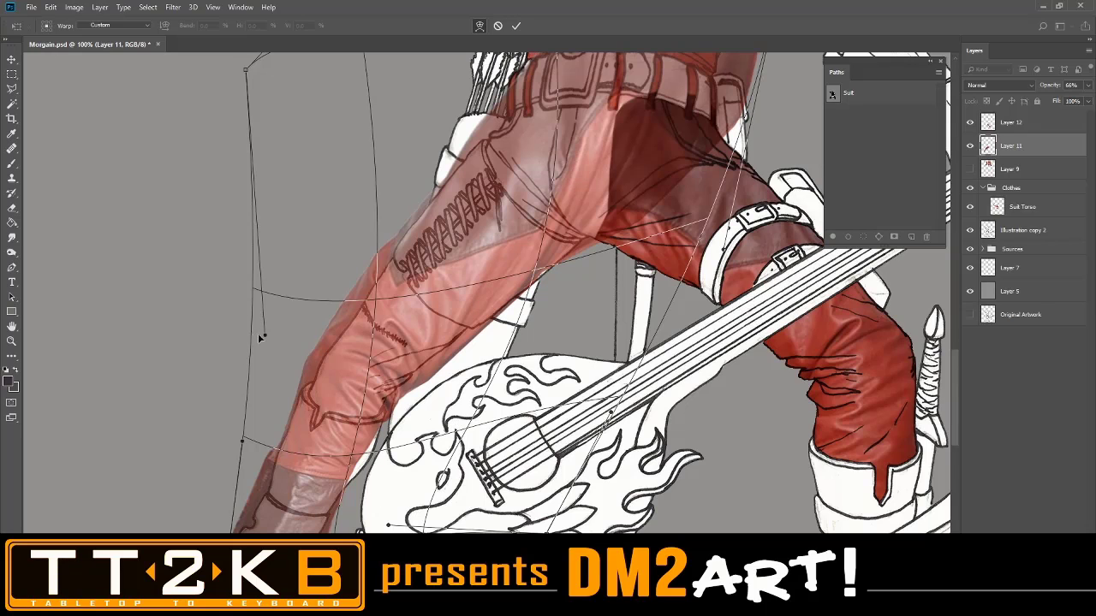
drag(260, 335, 303, 338)
Adjust the warp across the laced thigh and knee, then stretch its inner lower edge outward past the guitar neck
scroll(337, 266, up, 3)
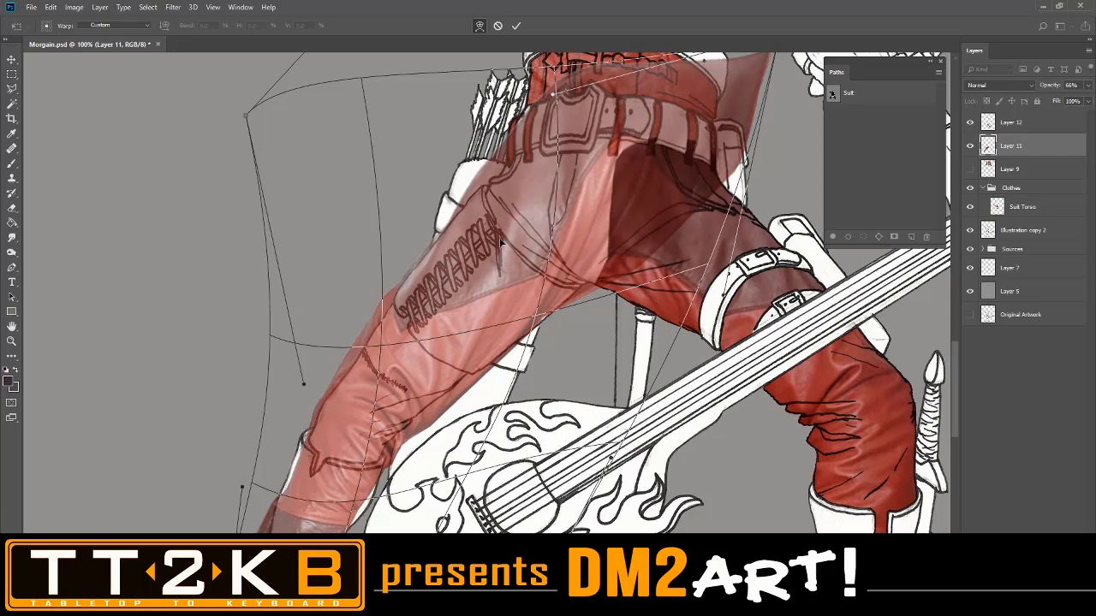
scroll(501, 244, down, 2)
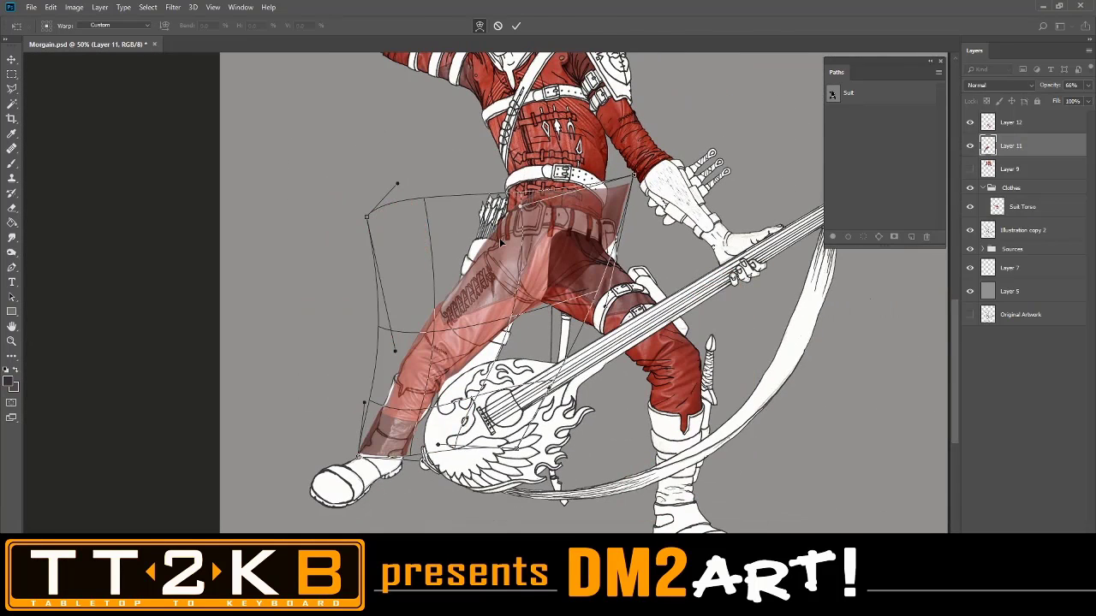
scroll(501, 244, up, 2)
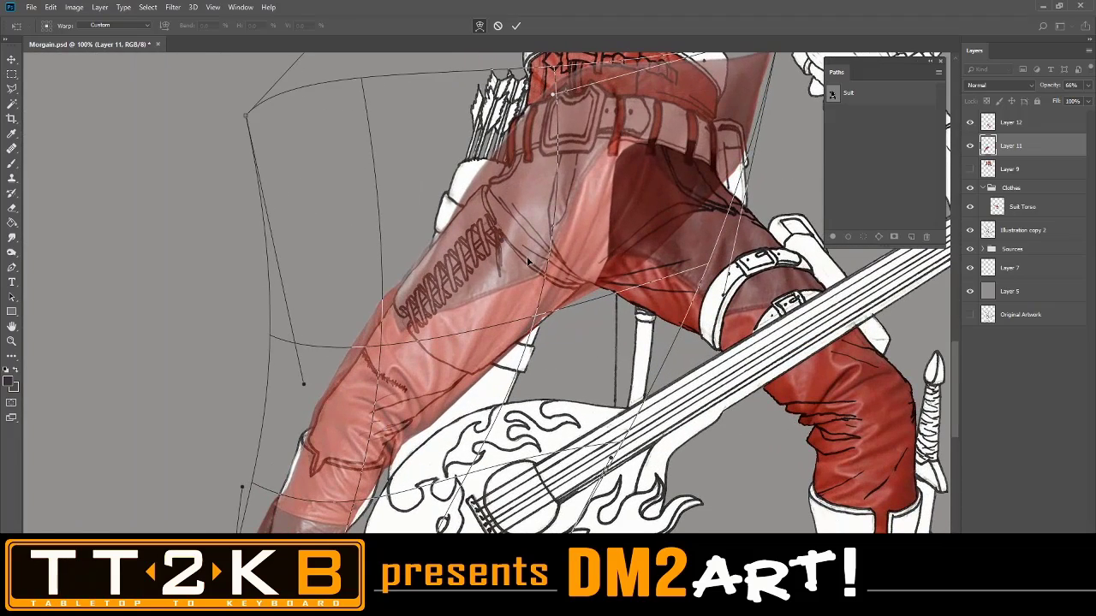
mouse_move(530, 262)
mouse_down()
mouse_move(507, 243)
mouse_move(526, 267)
mouse_up()
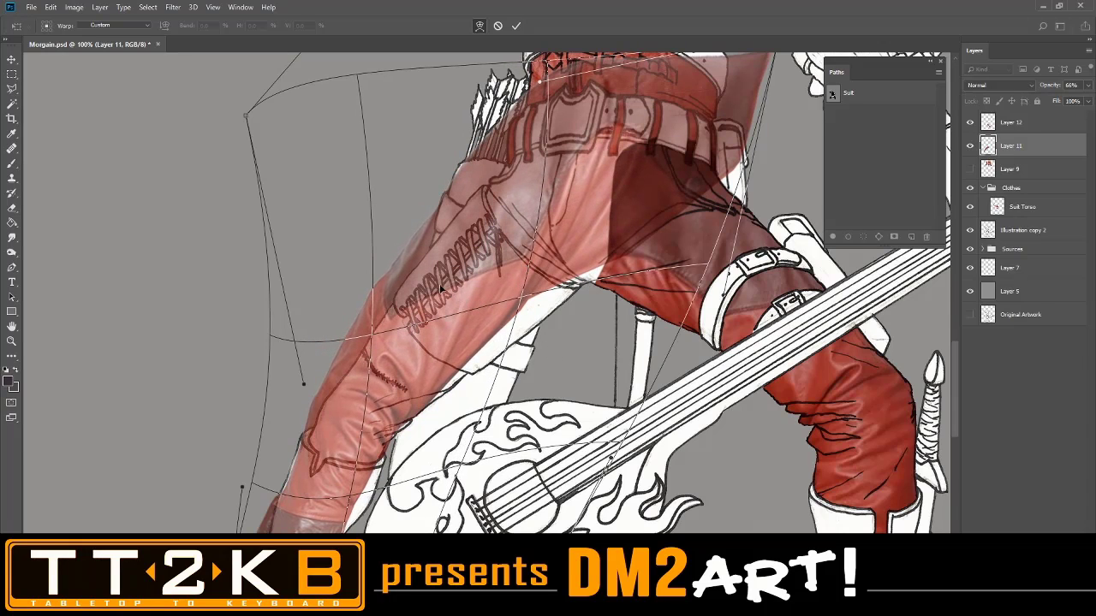
drag(351, 274, 356, 292)
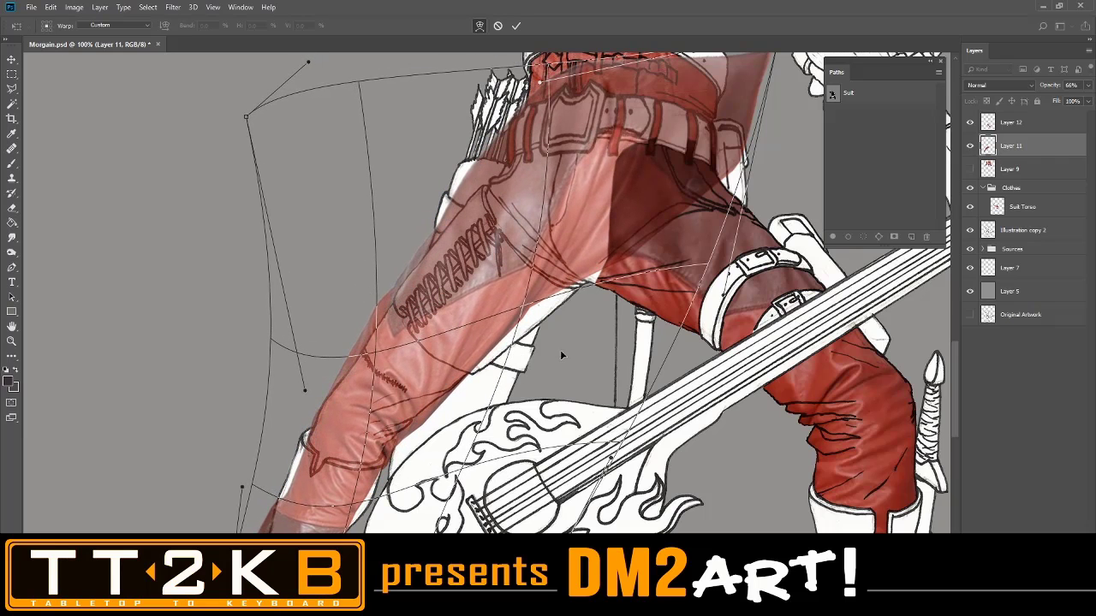
drag(562, 354, 553, 346)
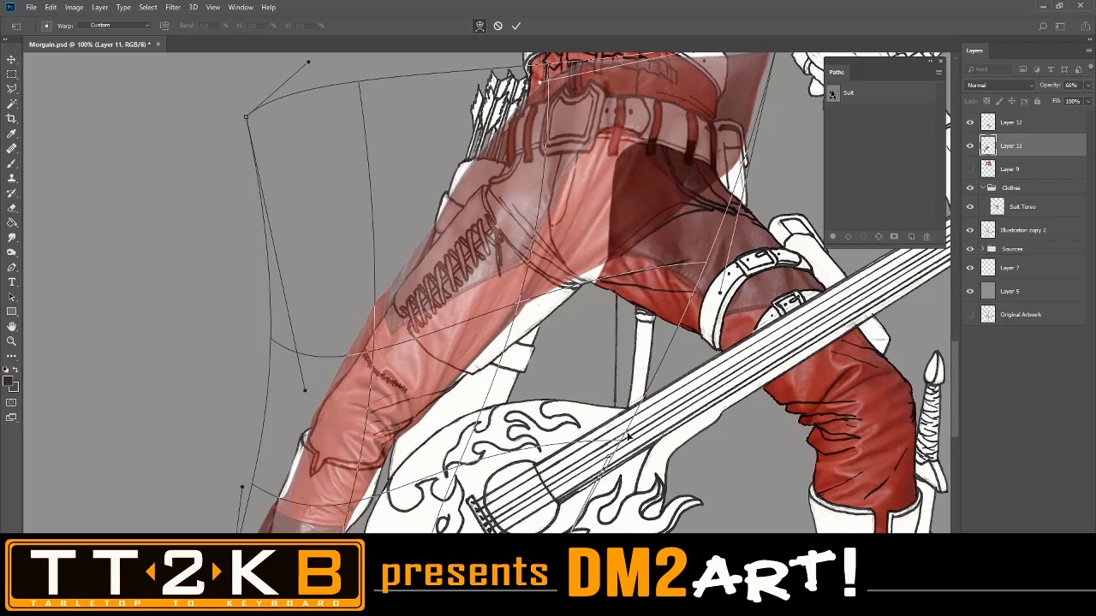
drag(629, 437, 769, 532)
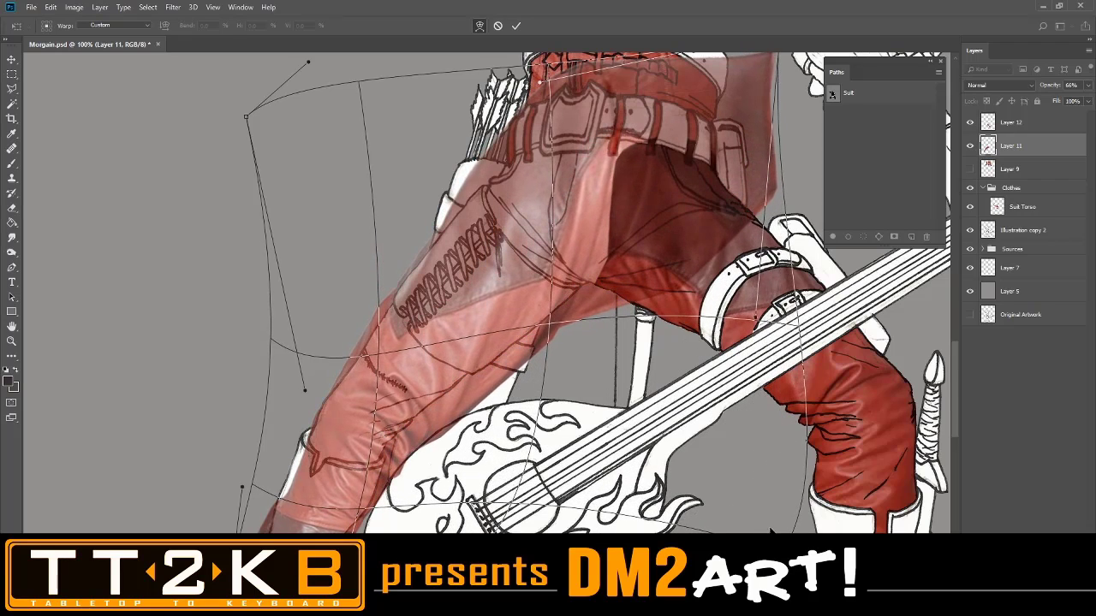
Pull the warped leather back over the outer hip and laced thigh, and bulge the warp's outer edge outward beside the calf
drag(526, 267, 511, 252)
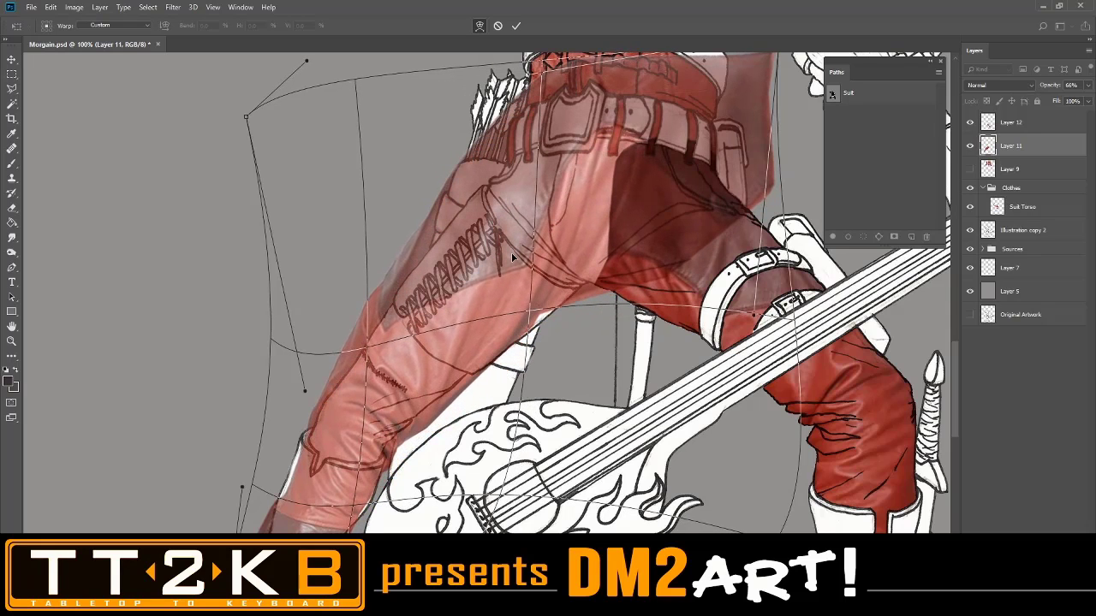
drag(633, 420, 621, 413)
drag(542, 289, 500, 239)
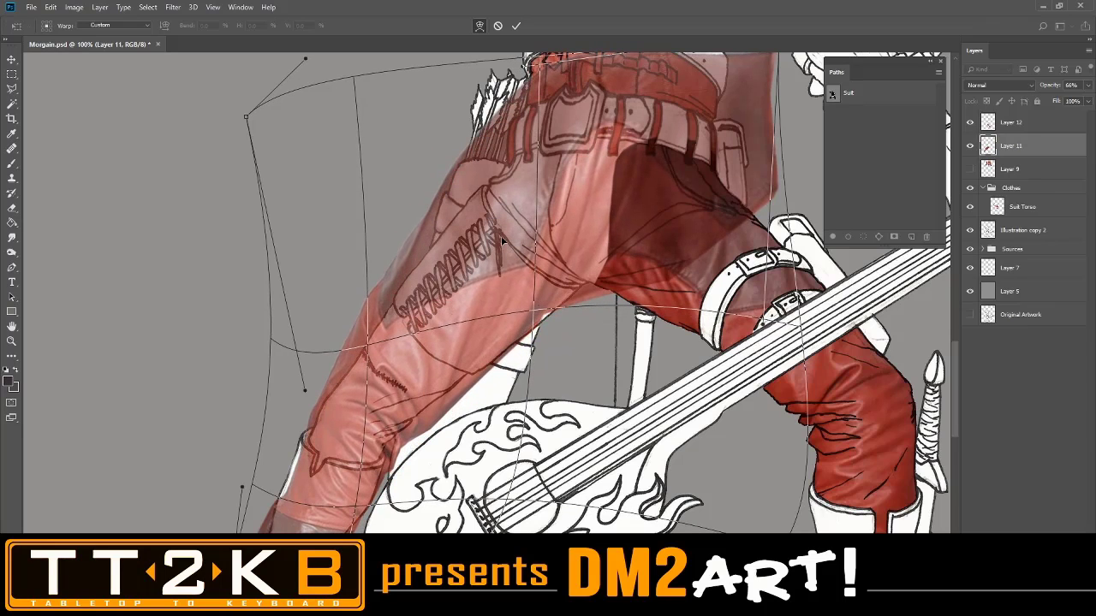
drag(500, 241, 511, 228)
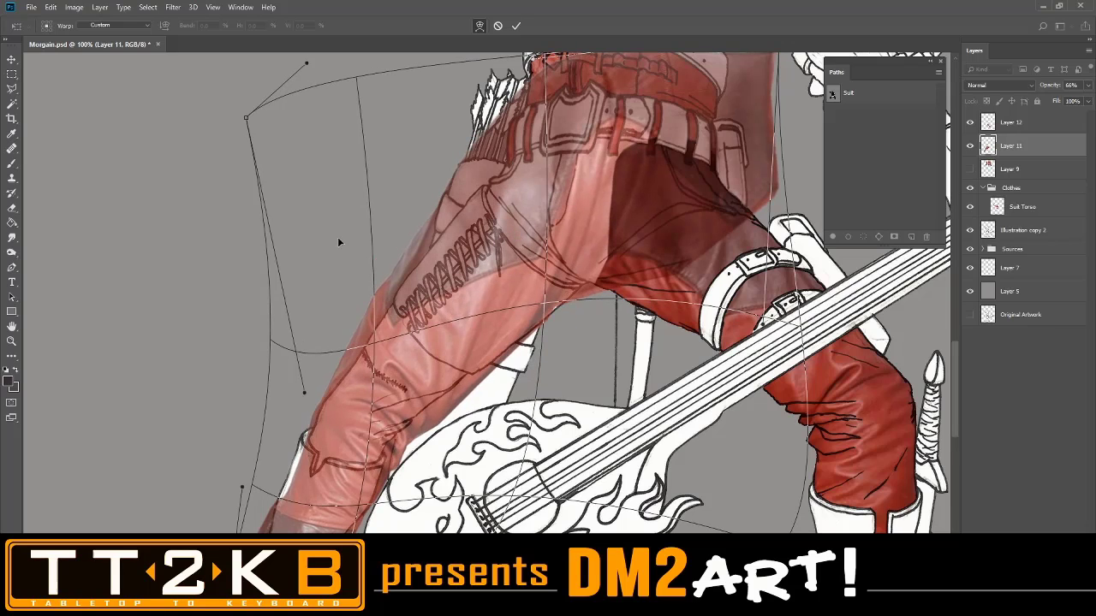
drag(339, 242, 254, 460)
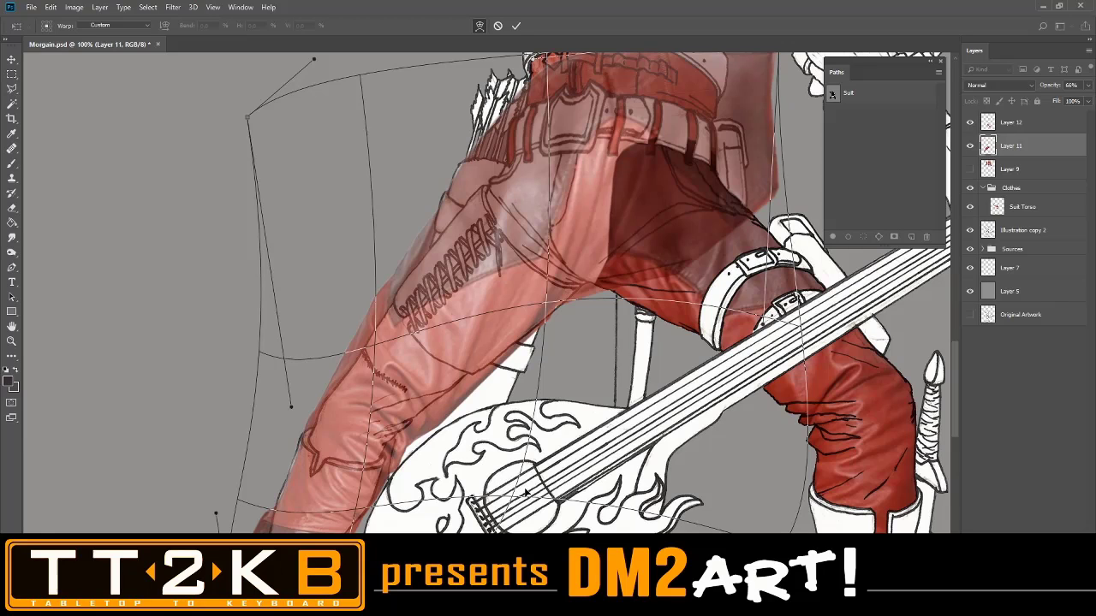
Lower the warp's upper outer corner and fine-tune the leather along the outer hip, thigh and crotch
scroll(524, 493, down, 2)
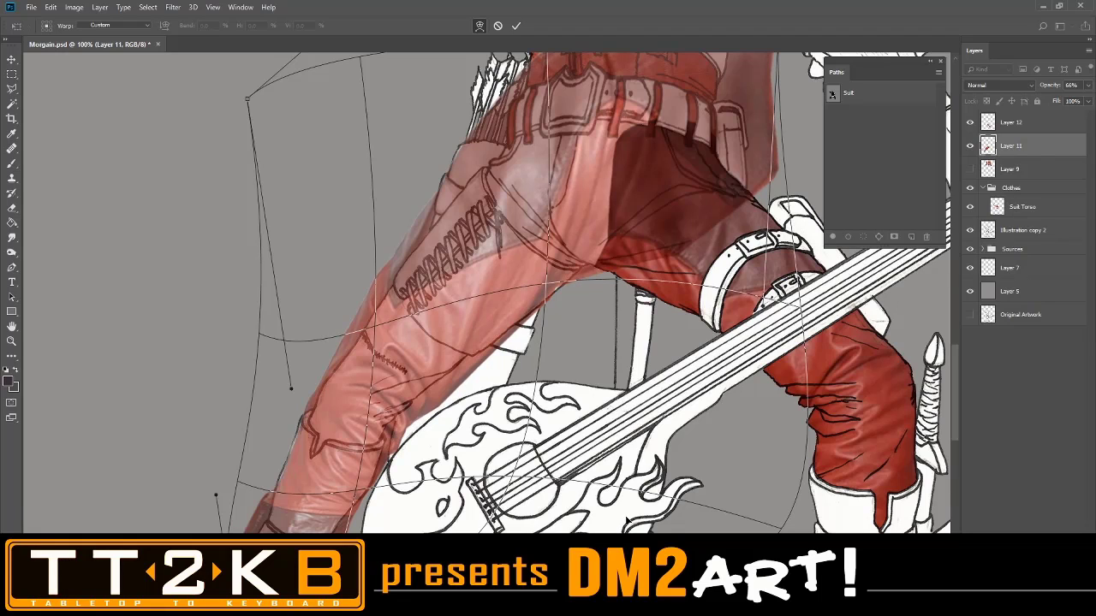
drag(627, 520, 629, 526)
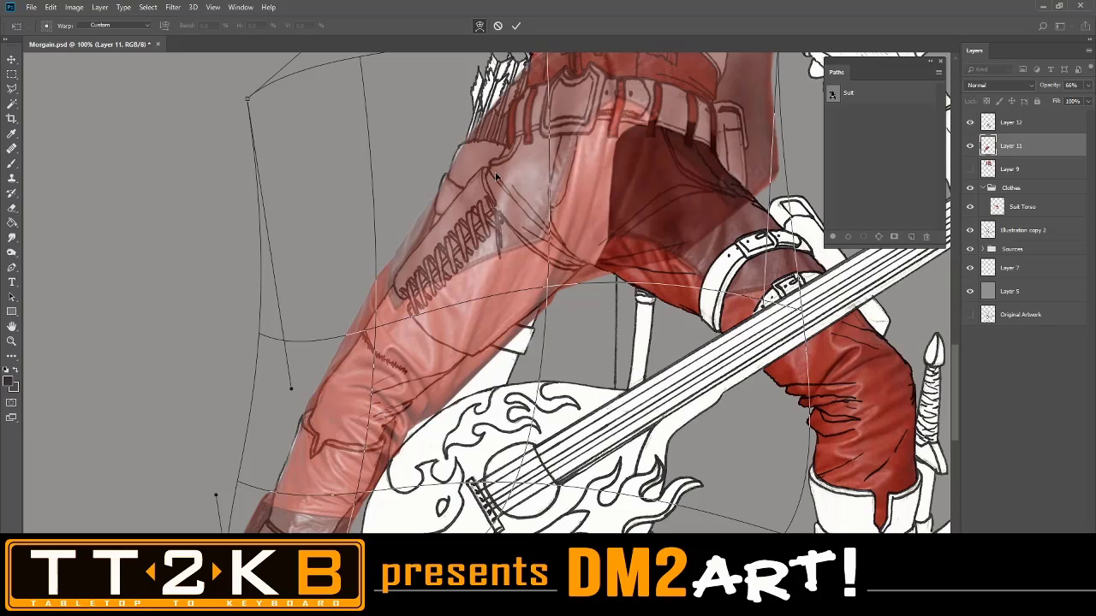
drag(496, 174, 422, 89)
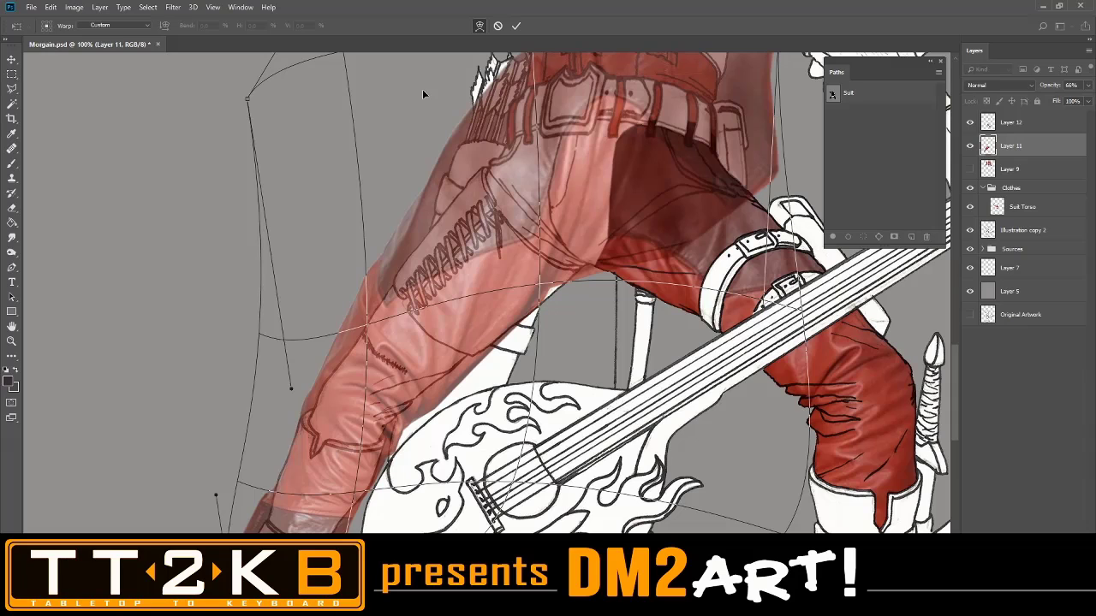
drag(286, 137, 292, 179)
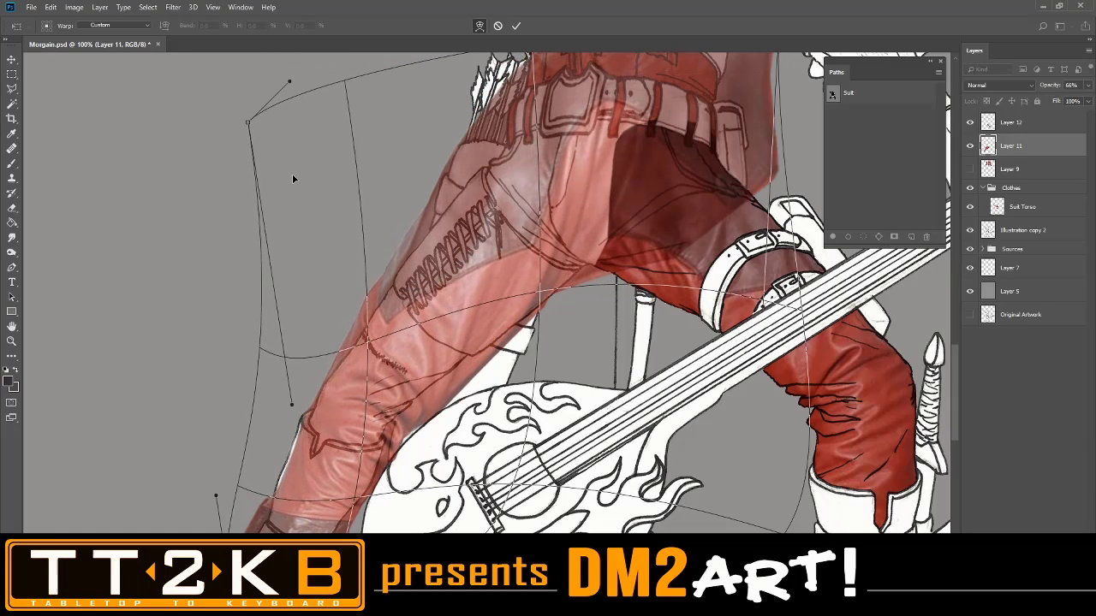
drag(443, 88, 440, 87)
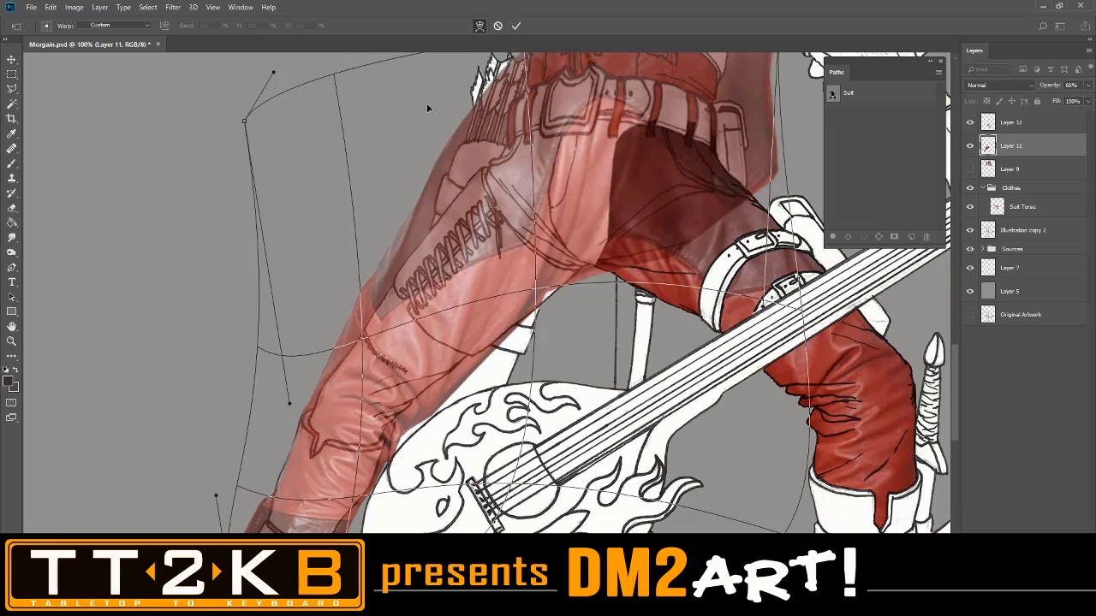
drag(429, 108, 433, 97)
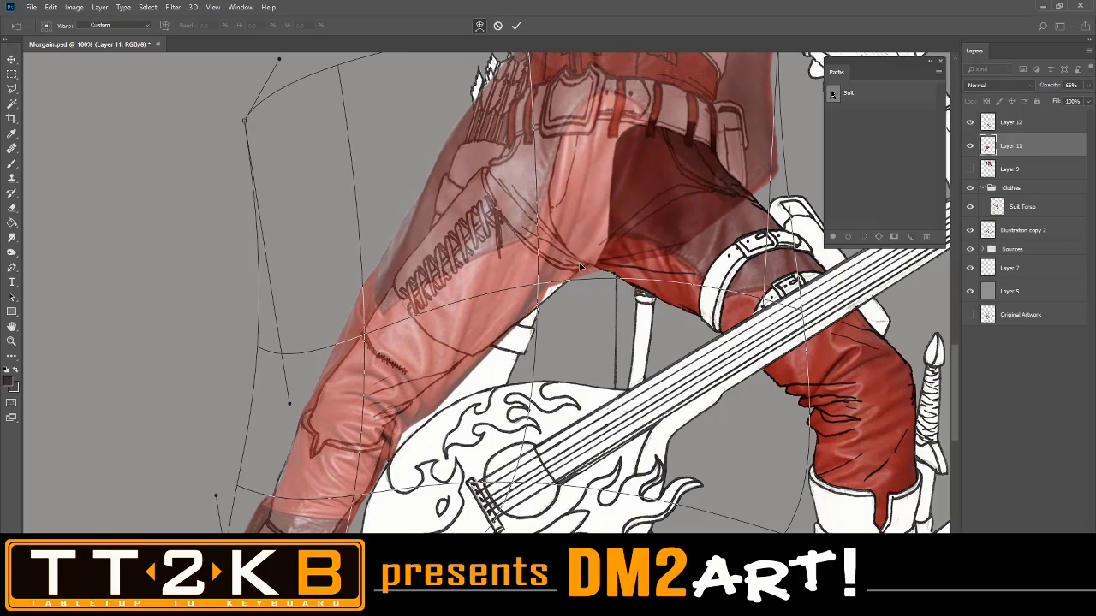
drag(626, 392, 630, 400)
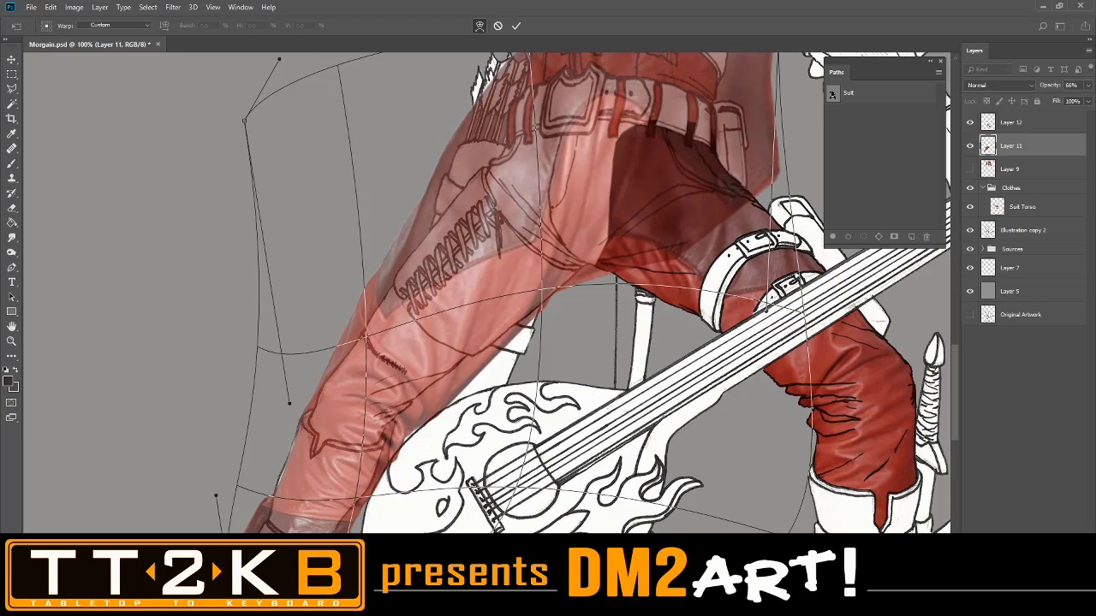
Raise the warp's lower outer corner above the ankle and fit the leather to the outer calf and knee
scroll(261, 518, down, 3)
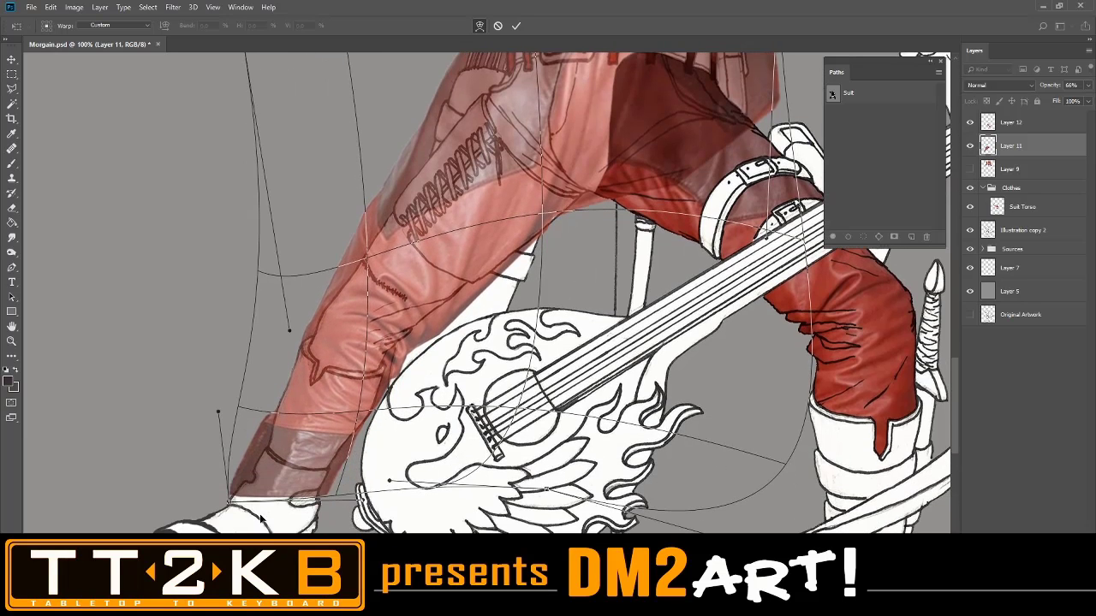
drag(256, 496, 270, 465)
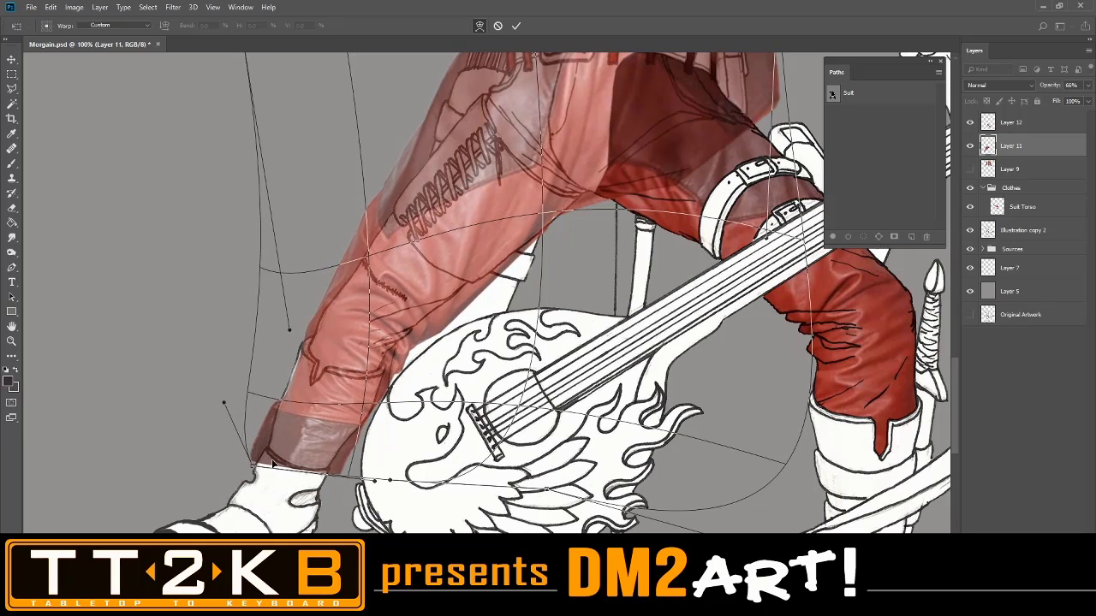
drag(262, 362, 255, 354)
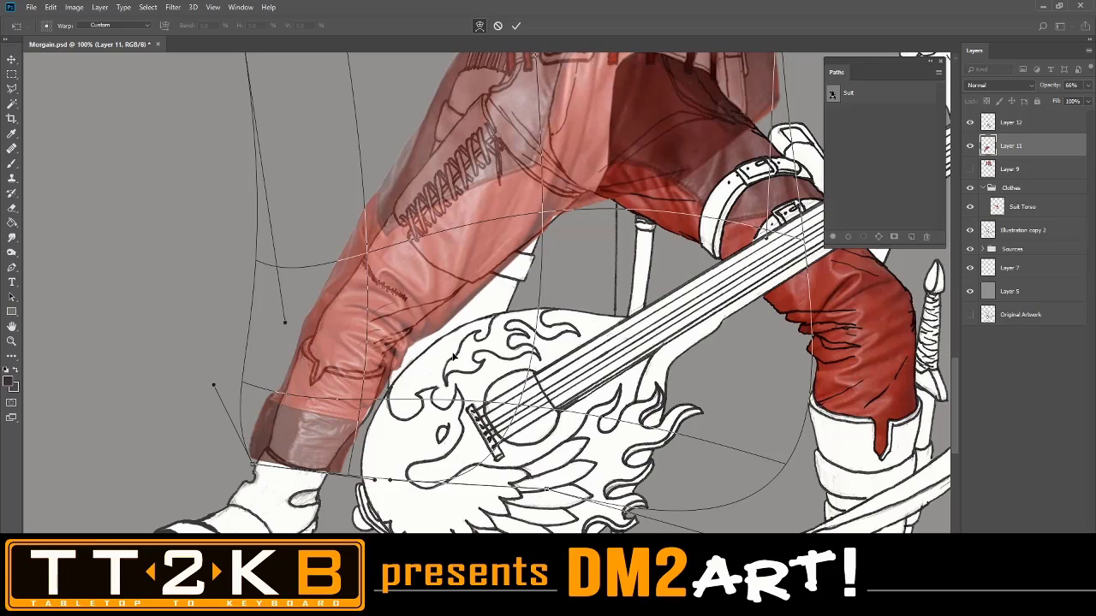
drag(378, 322, 298, 292)
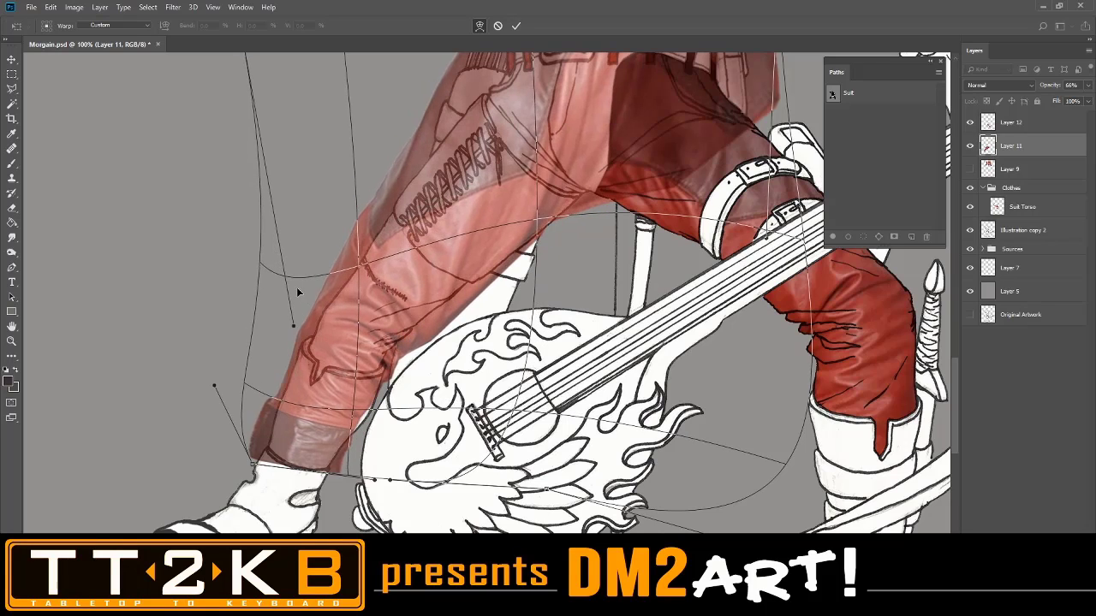
Shift the warp inward around the knee so the leather covers the inner thigh and calf
drag(501, 130, 494, 121)
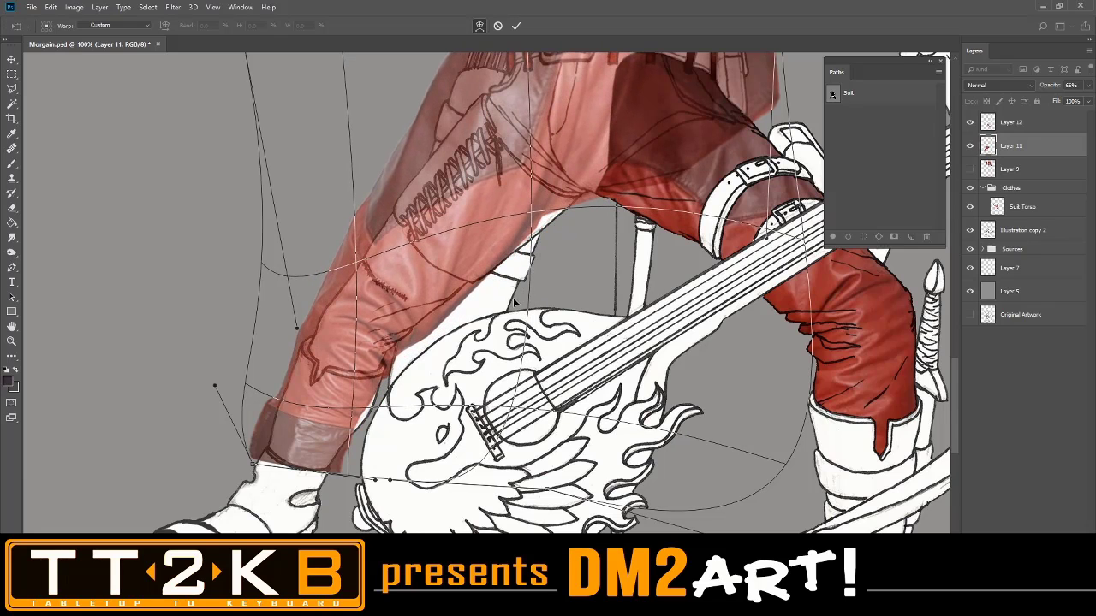
mouse_move(516, 303)
mouse_down()
mouse_move(532, 291)
mouse_move(517, 297)
mouse_move(530, 307)
mouse_up()
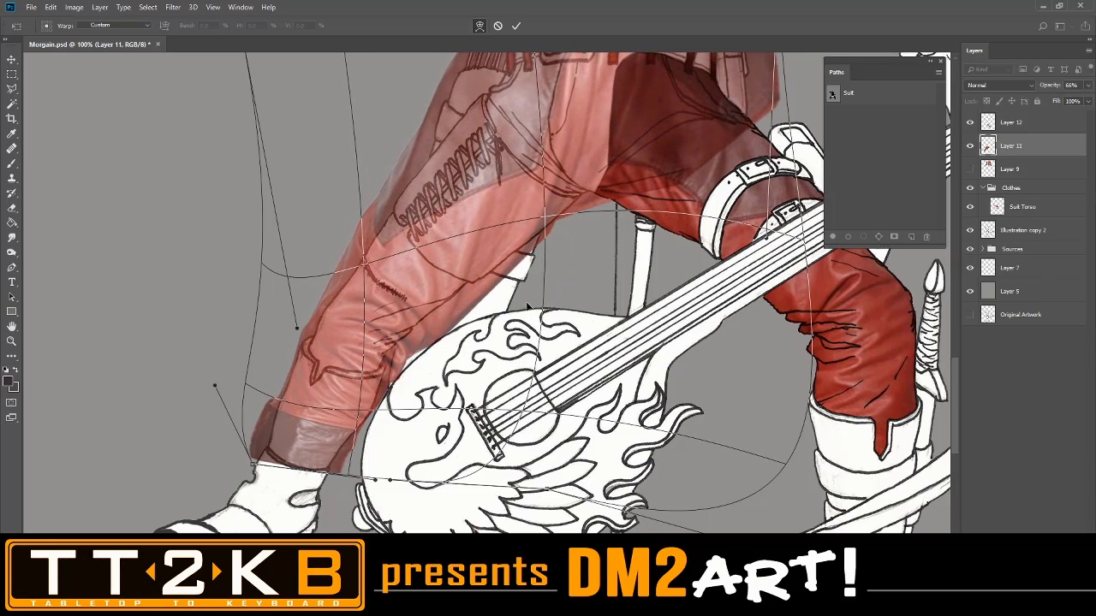
drag(399, 234, 409, 251)
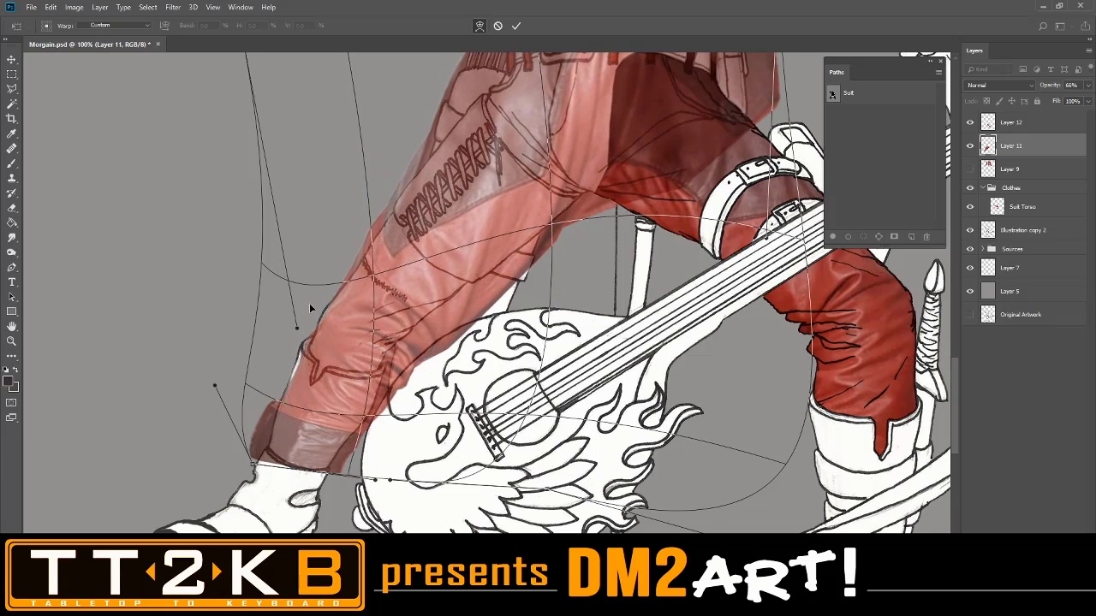
Spread the leather over the outer hip and laced thigh, move the warp's upper outer corner slightly inward, and apply the warp
scroll(416, 301, up, 2)
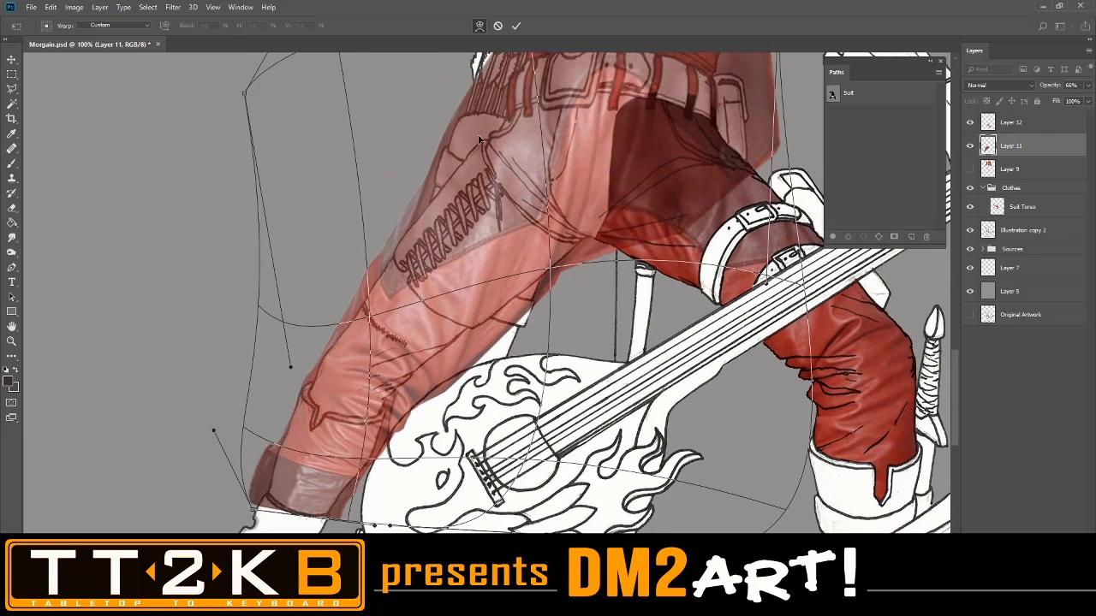
drag(480, 139, 502, 192)
drag(539, 248, 527, 226)
drag(453, 143, 439, 131)
drag(532, 281, 524, 169)
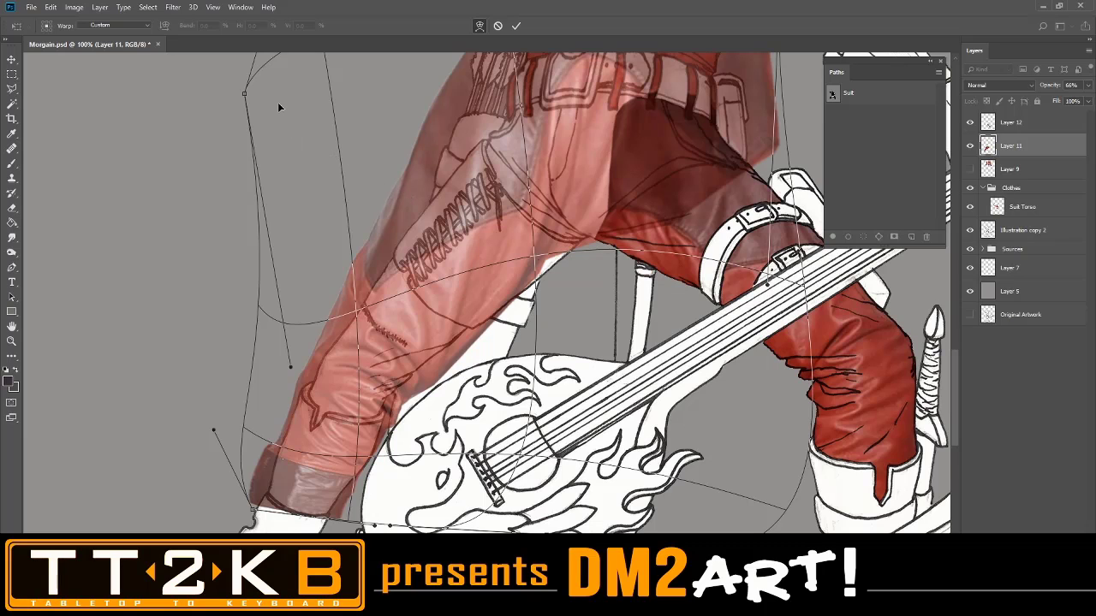
mouse_move(273, 101)
mouse_down()
mouse_move(283, 122)
mouse_move(292, 112)
mouse_up()
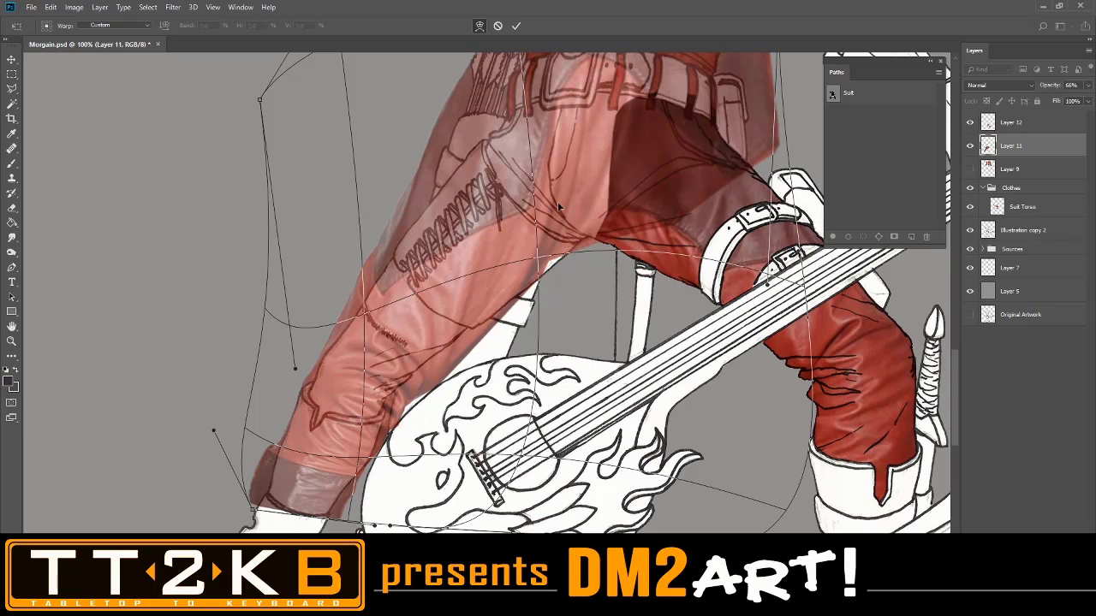
drag(531, 153, 473, 200)
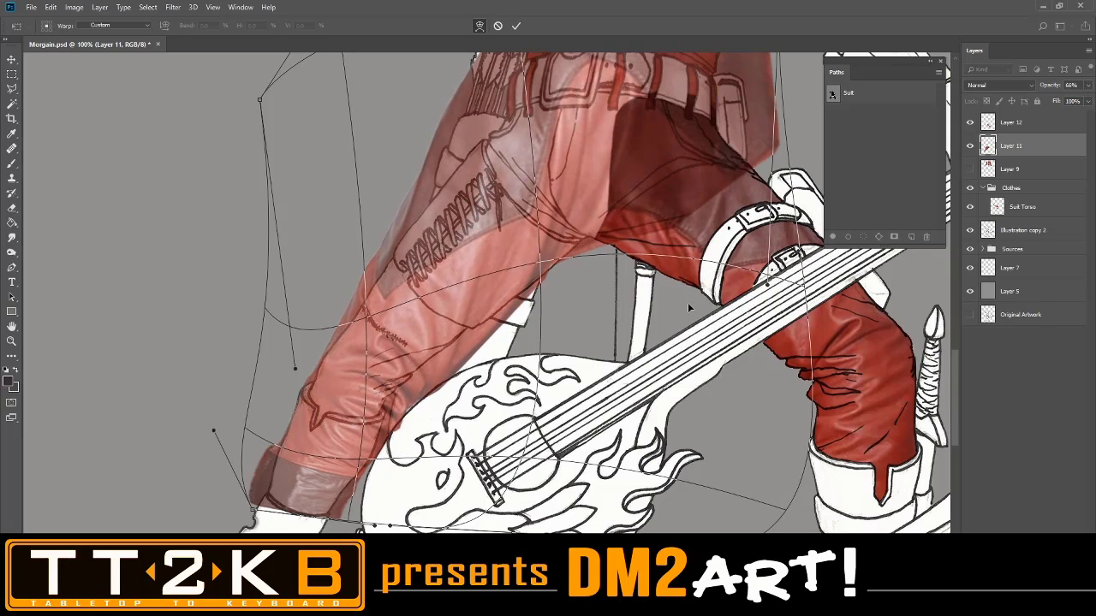
key(Return)
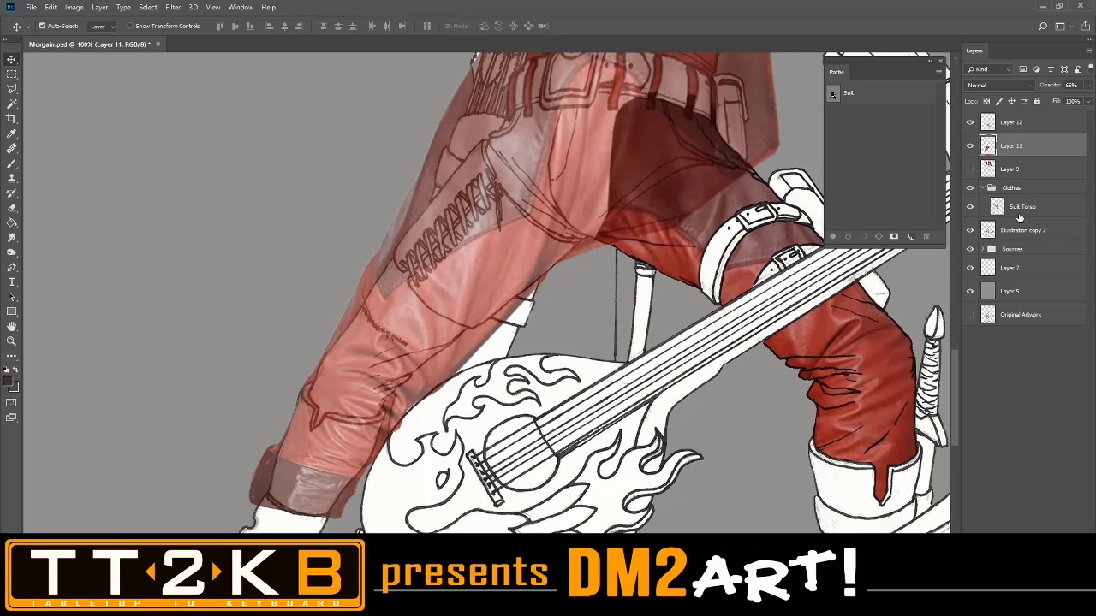
Load the Suit path as a selection over the leather on Layer 11
click(869, 94)
right_click(866, 101)
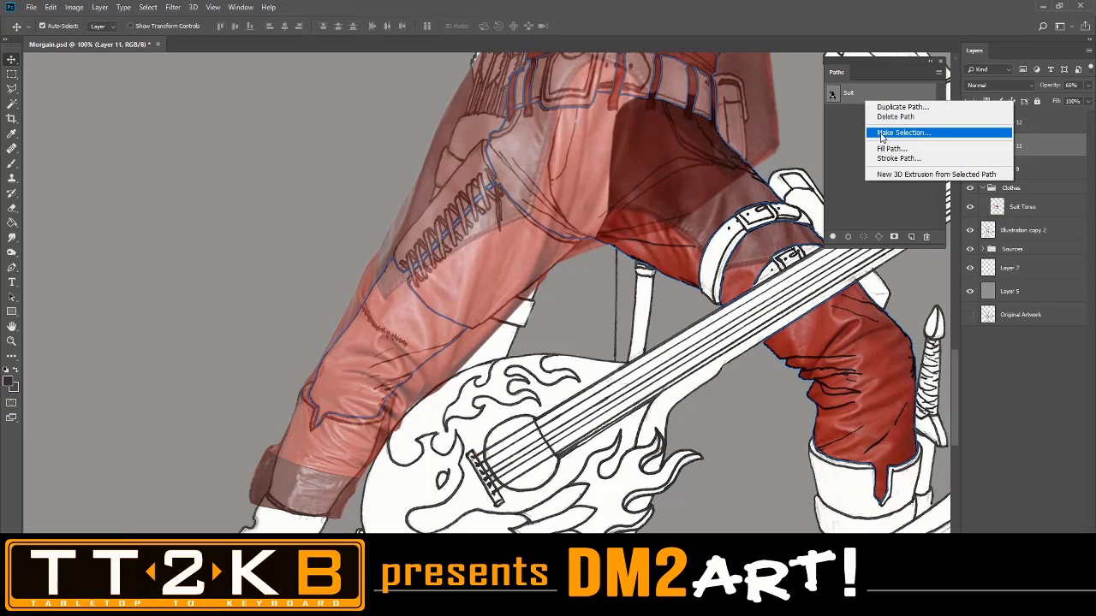
click(890, 133)
key(Return)
key(v)
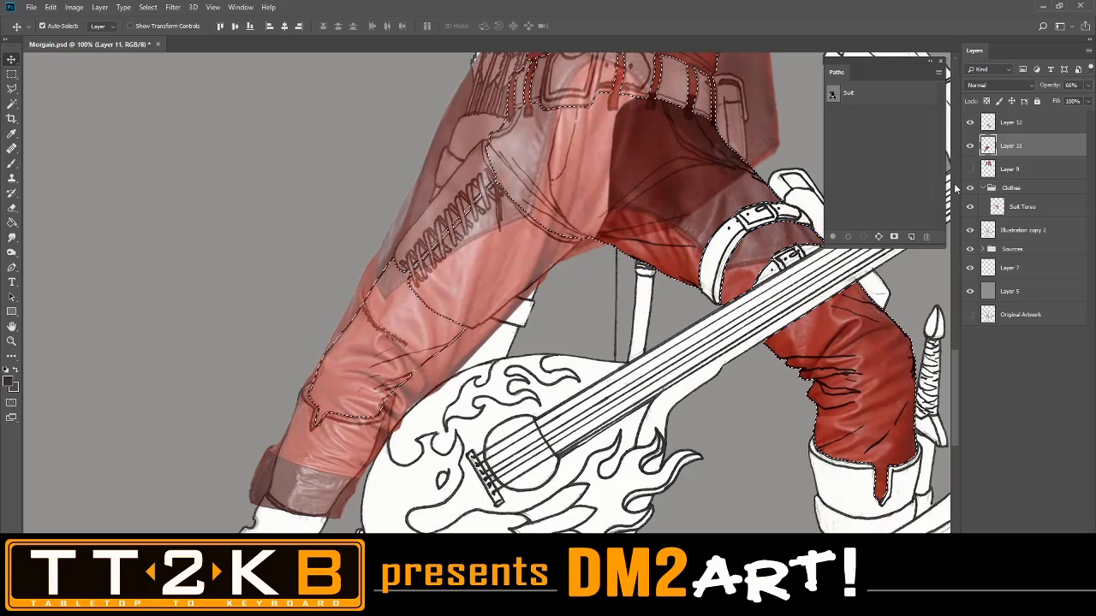
Check the leg with Layer 11 briefly hidden, then set Layer 11's opacity to 100%
click(970, 146)
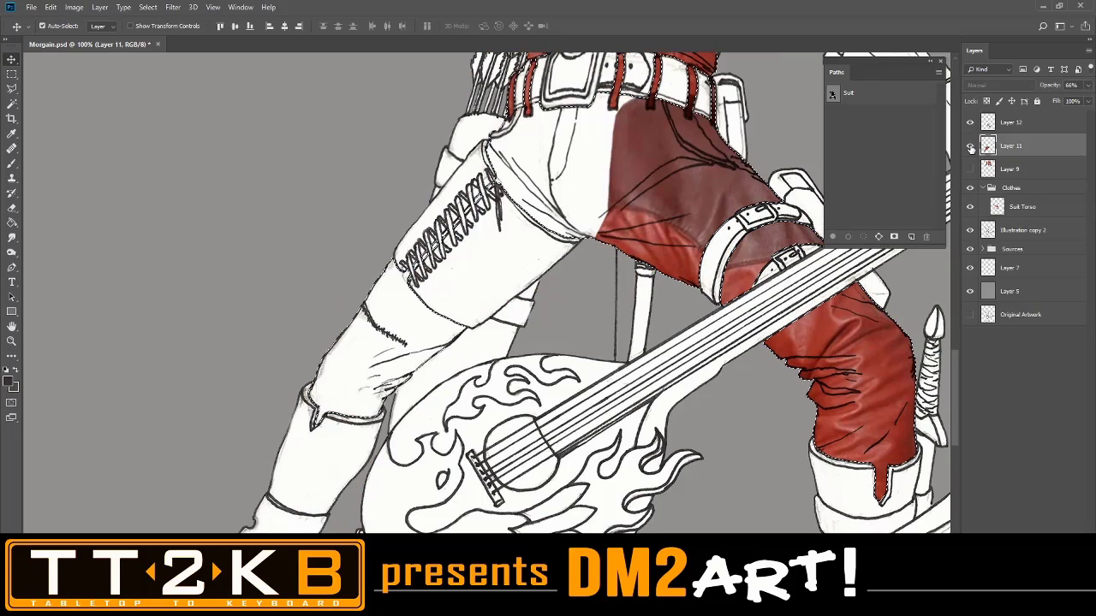
click(970, 147)
click(1087, 84)
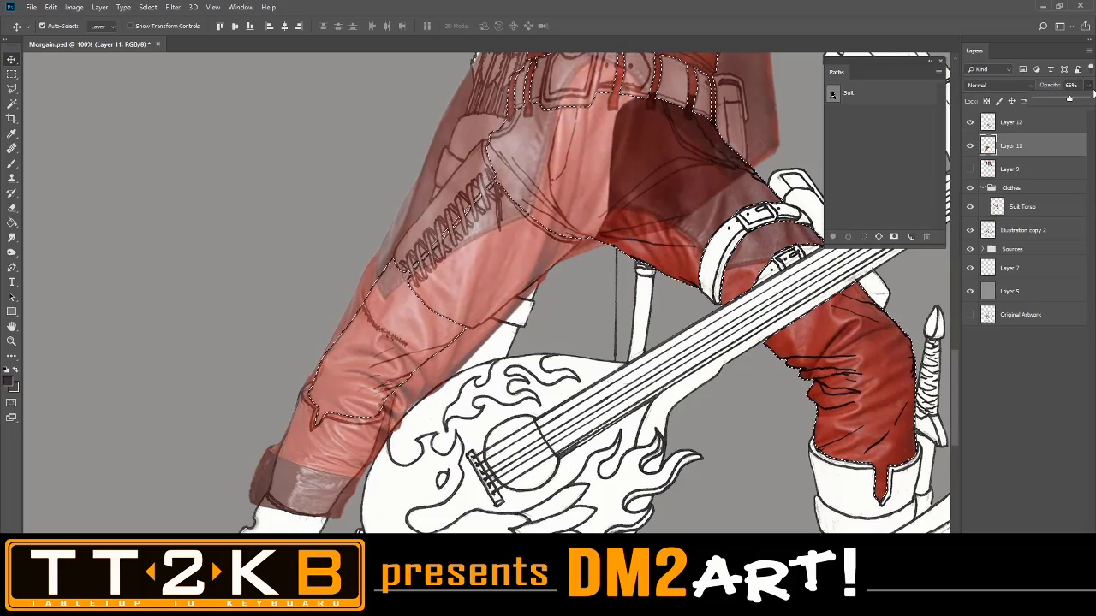
drag(1070, 100, 1088, 101)
right_click(420, 288)
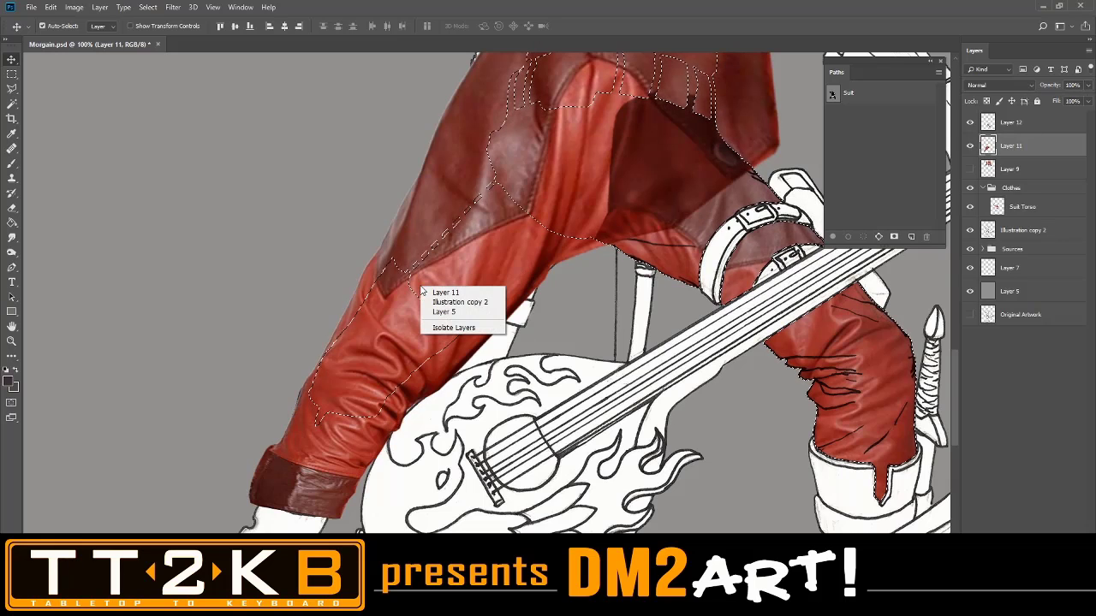
Copy the selected suit area of the Layer 11 leather to a new layer and hide Layer 11
key(Escape)
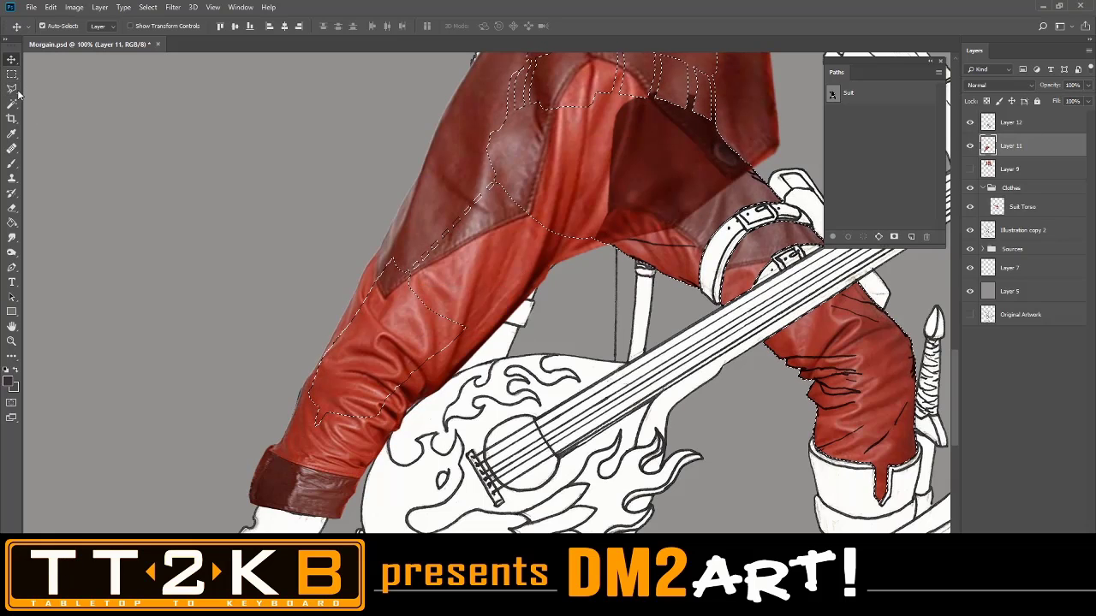
key(l)
right_click(377, 346)
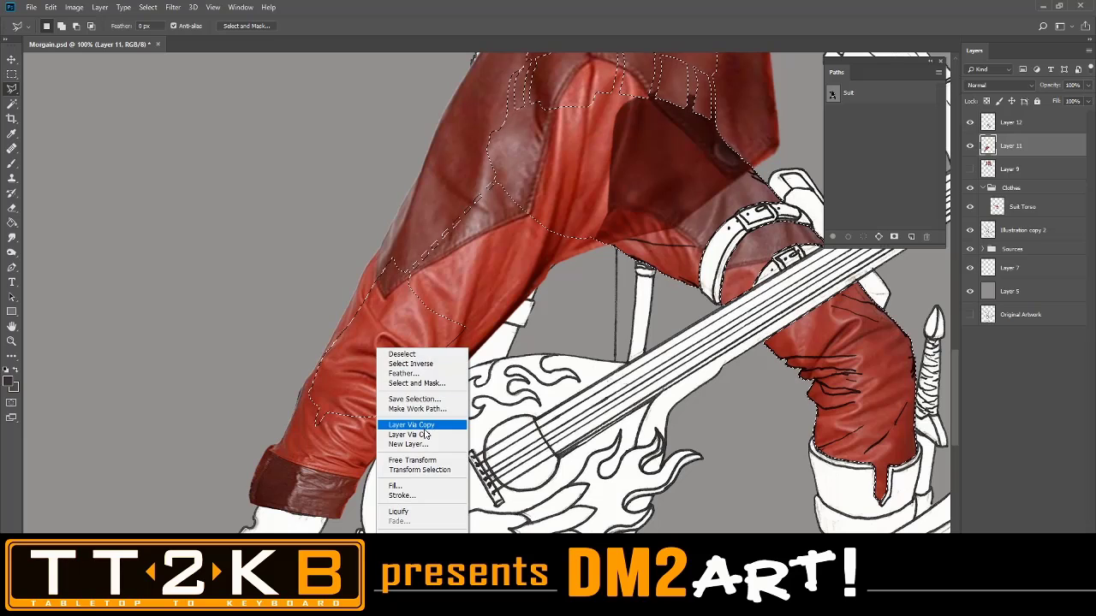
click(424, 425)
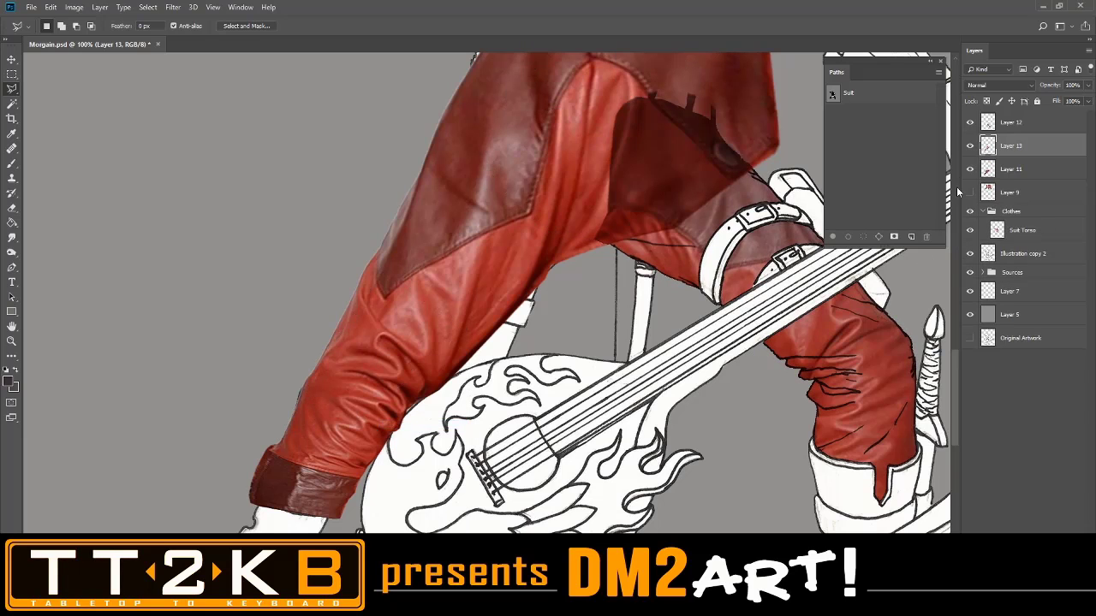
click(970, 169)
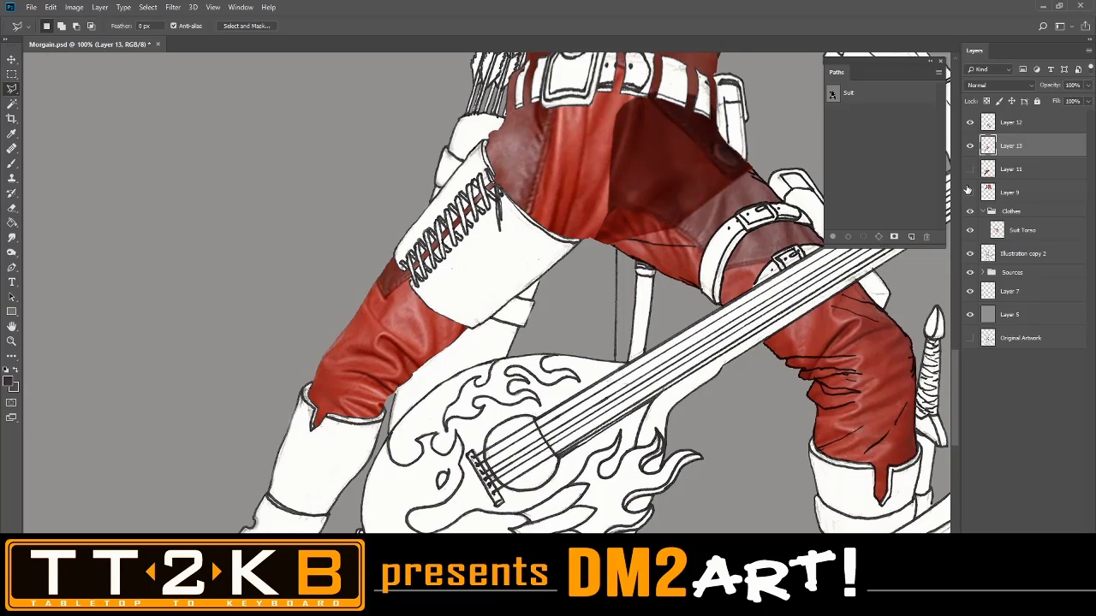
Set the blending mode of Layer 13 to Multiply
scroll(895, 261, up, 3)
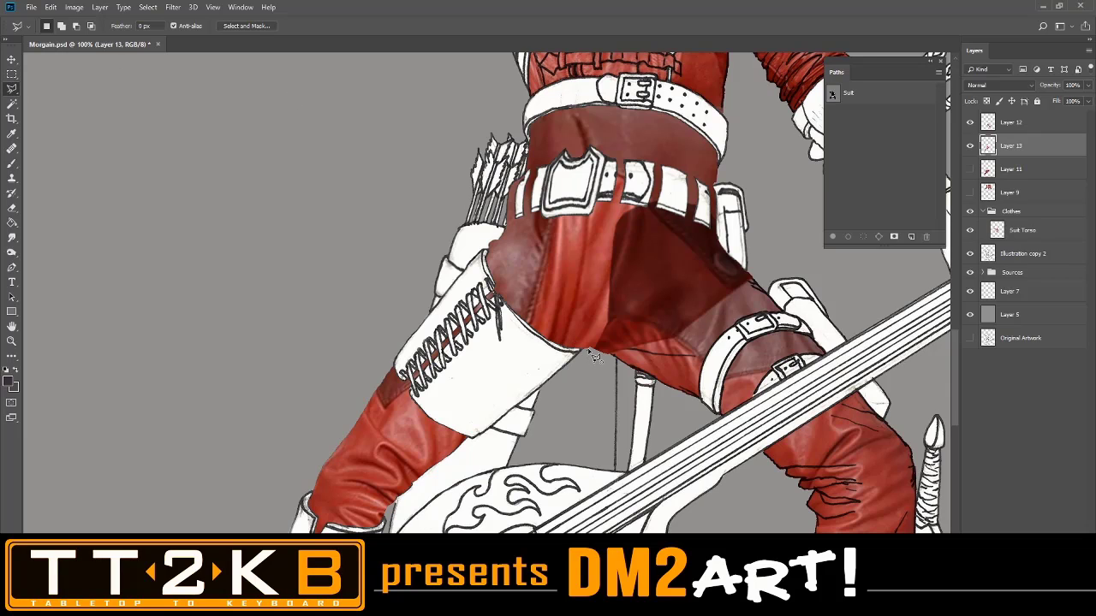
click(996, 86)
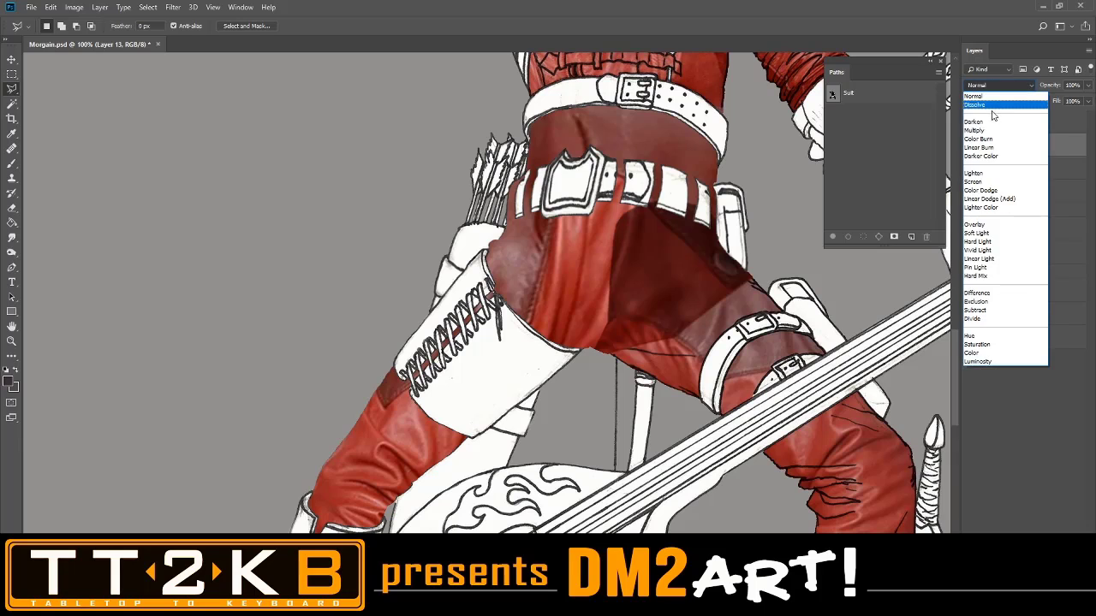
click(975, 130)
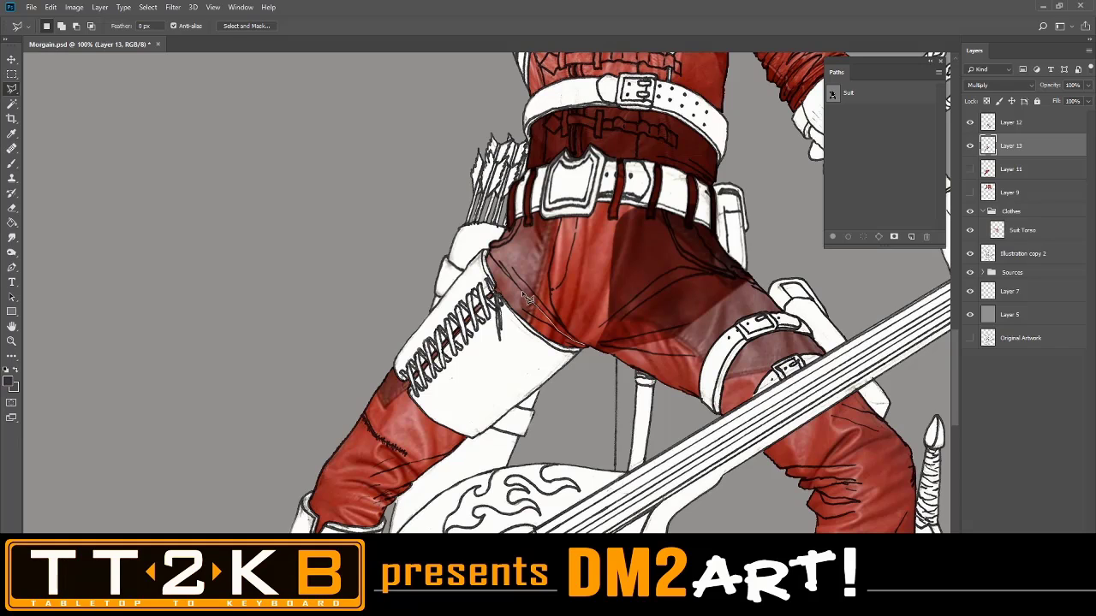
Outline the torso, hips and opposite thigh down to the laced thigh's crease with the Polygonal Lasso, and delete that leather from Layer 13
click(454, 174)
click(452, 62)
click(771, 70)
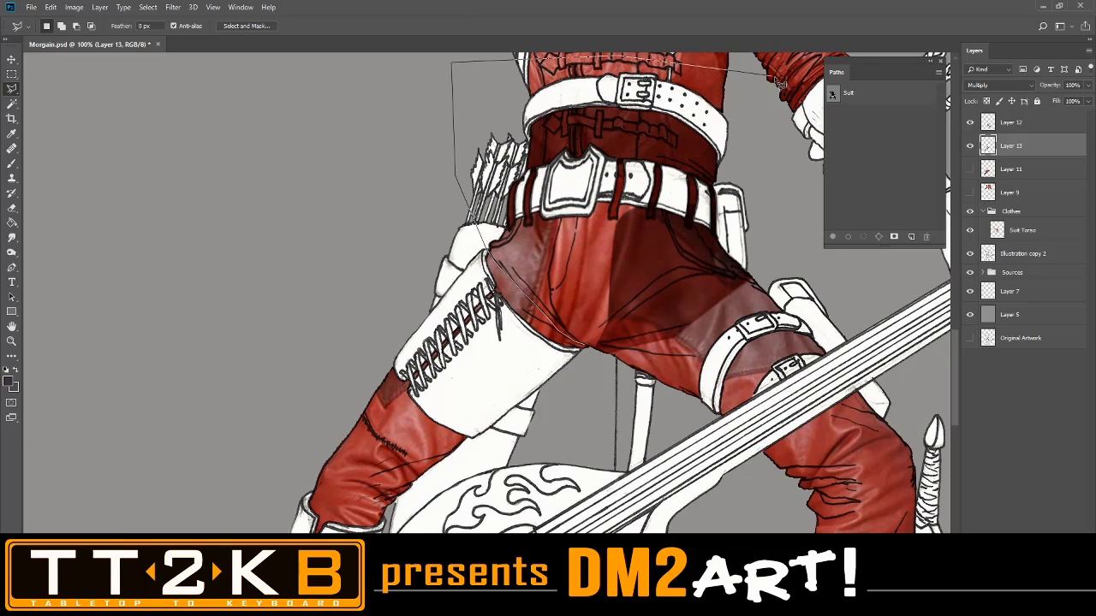
click(827, 295)
click(803, 404)
click(698, 442)
click(627, 411)
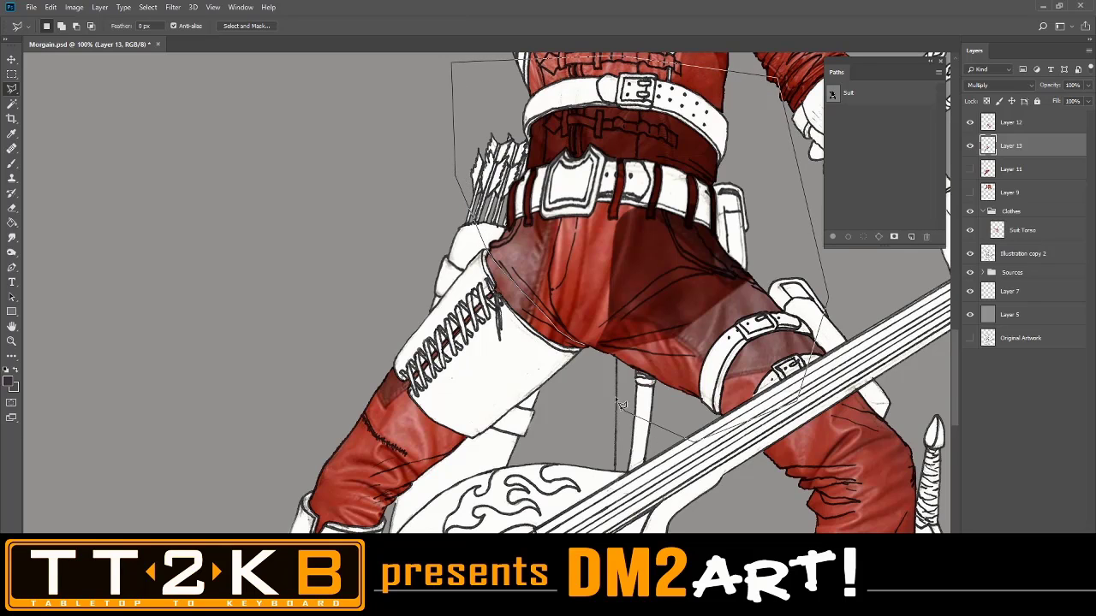
double_click(589, 350)
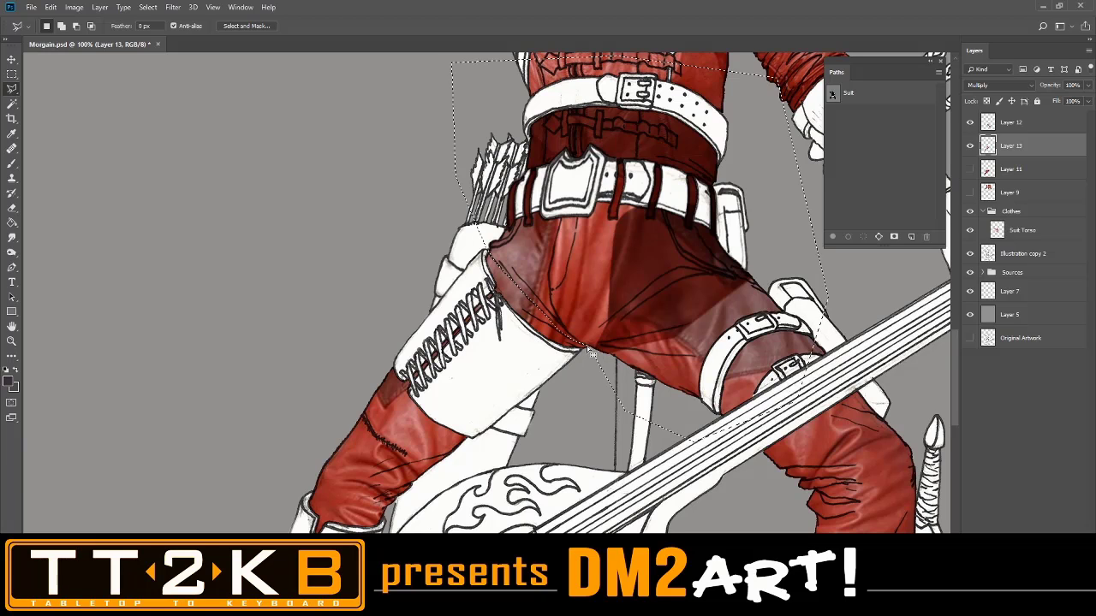
key(Delete)
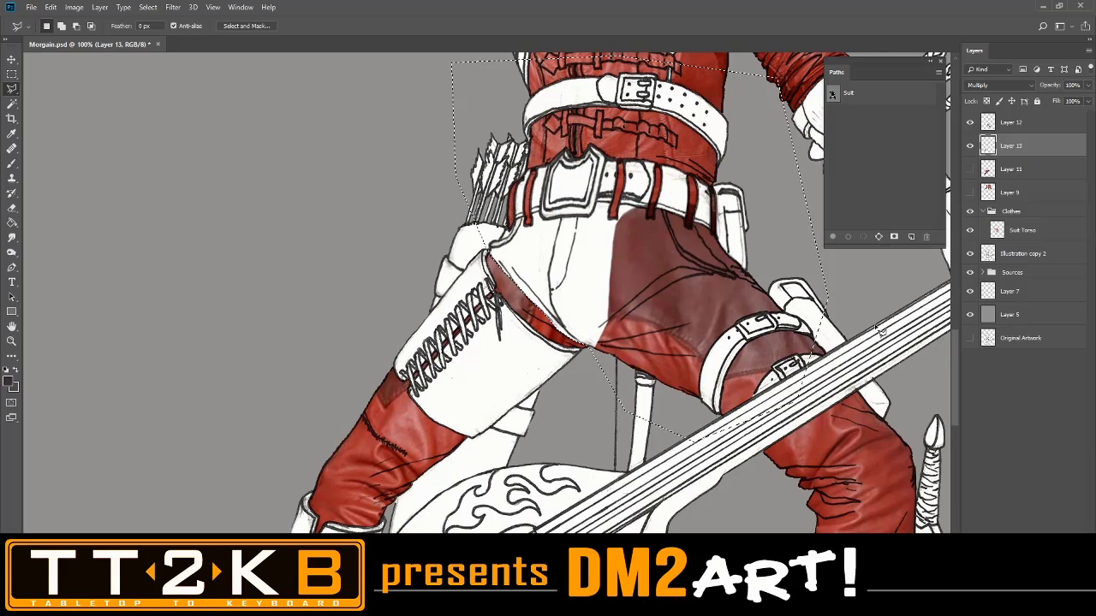
key(ctrl+d)
Outline the upper pelvis between crotch, belt and hip pocket with the Polygonal Lasso, and delete the leather inside it from Layer 12
drag(881, 280, 790, 307)
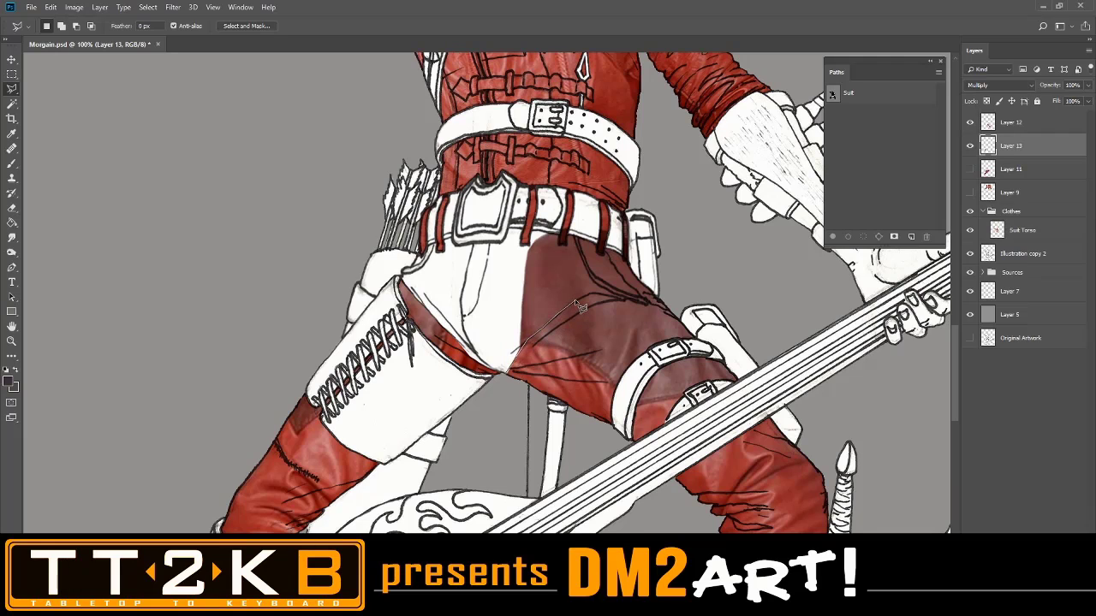
click(647, 300)
drag(527, 244, 512, 297)
drag(510, 378, 514, 380)
click(1030, 178)
click(970, 123)
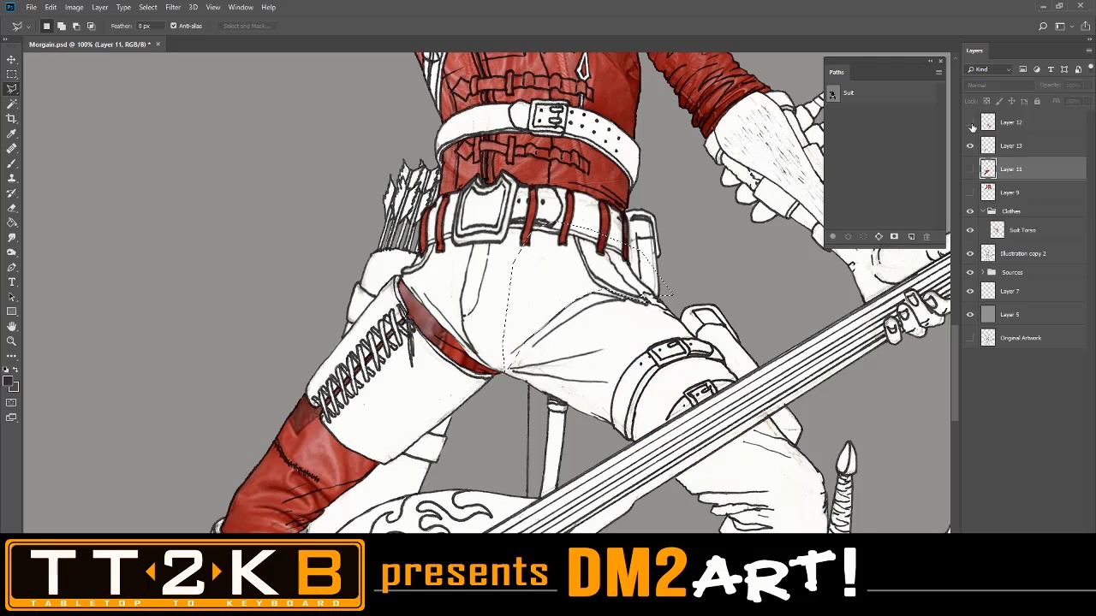
click(971, 123)
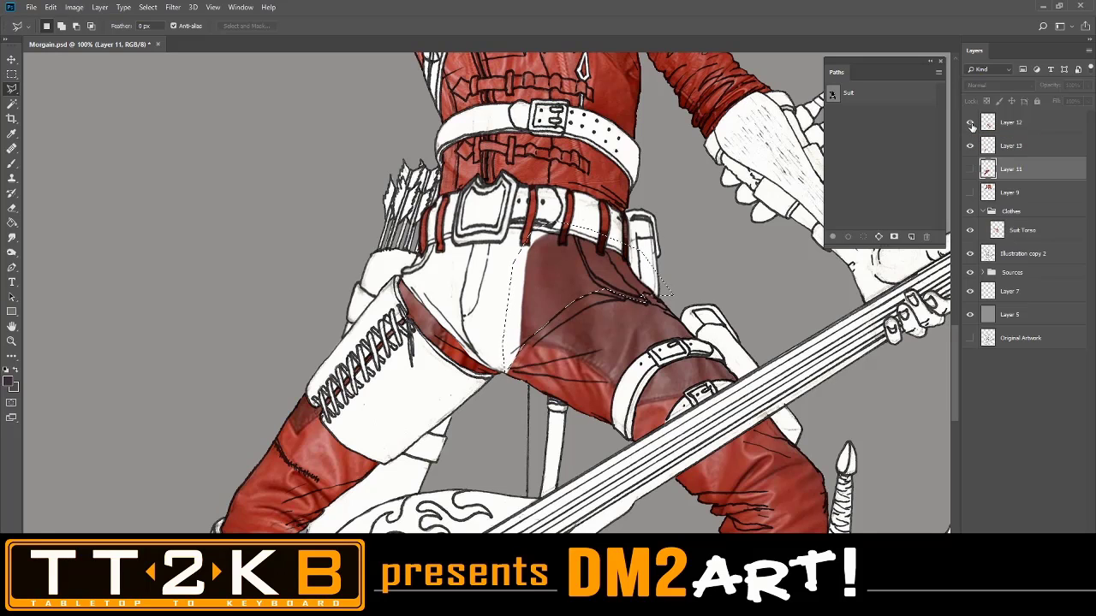
key(ctrl+d)
click(969, 124)
click(969, 123)
click(1010, 129)
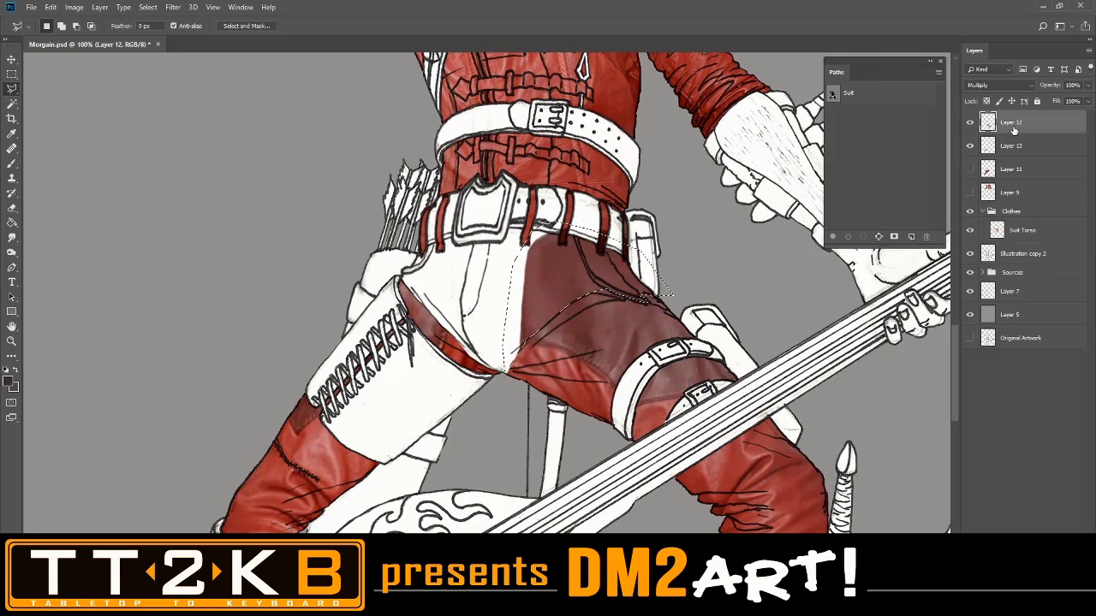
key(Delete)
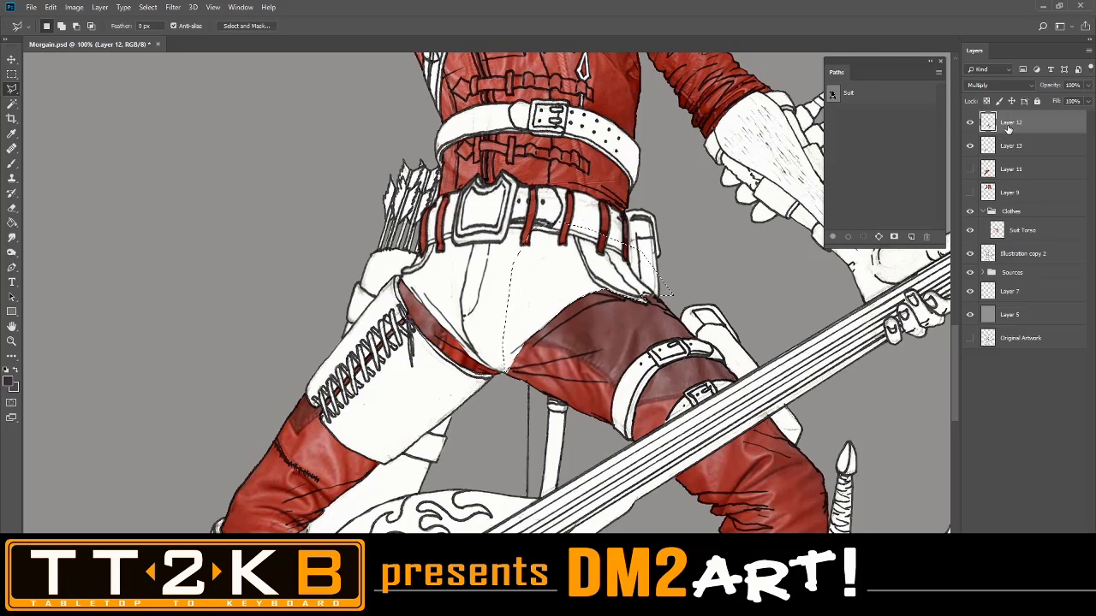
key(ctrl+d)
Outline the character's mouth and chin with the Polygonal Lasso, and add a new layer above Layer 12
click(970, 191)
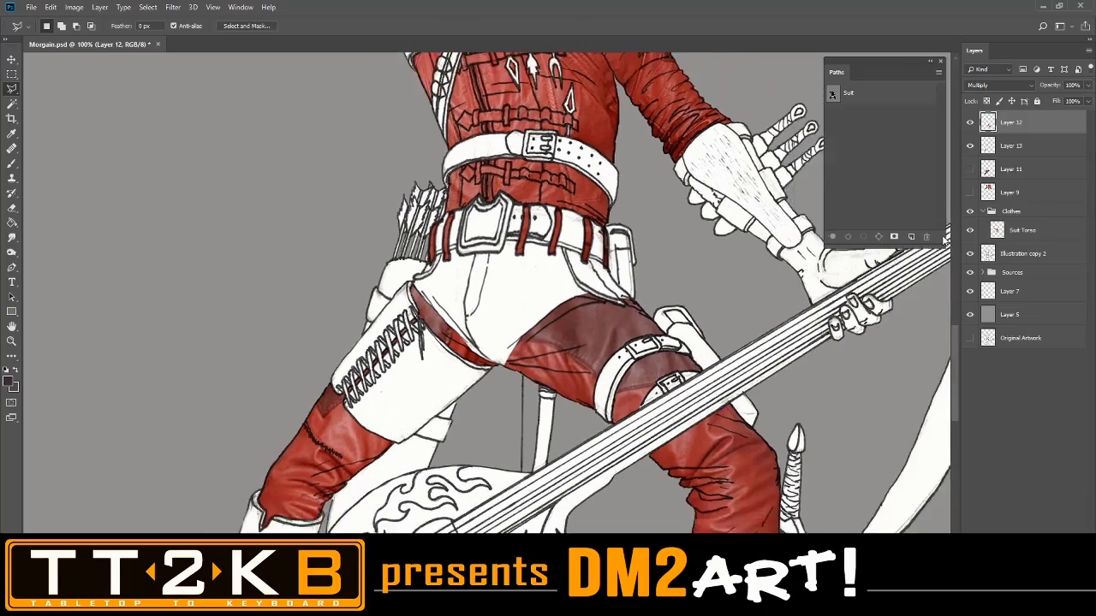
key(ctrl+minus)
key(ctrl+minus)
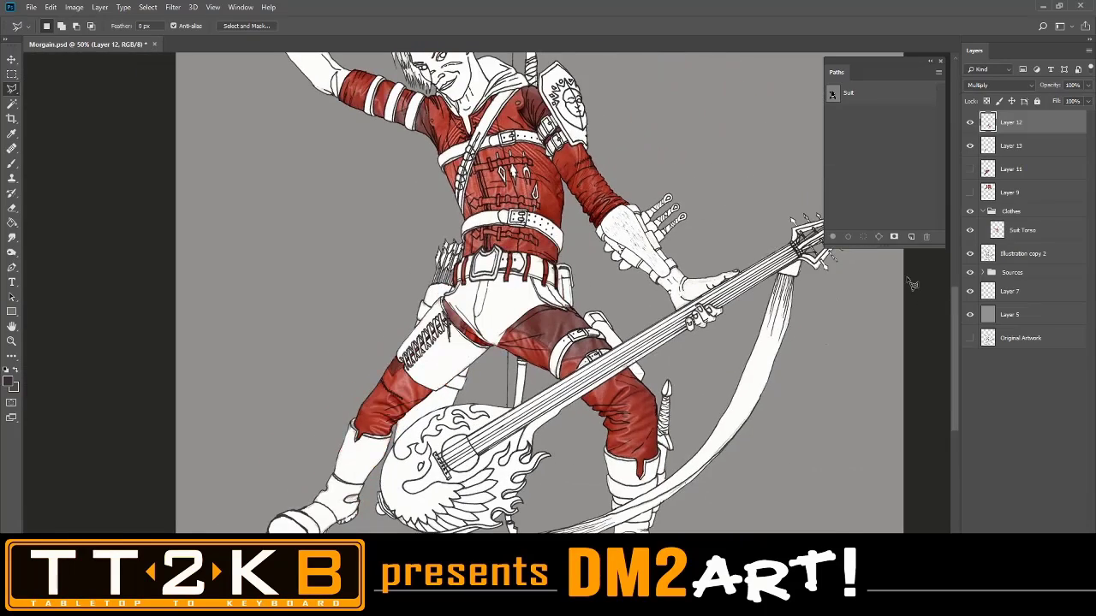
drag(738, 196, 756, 275)
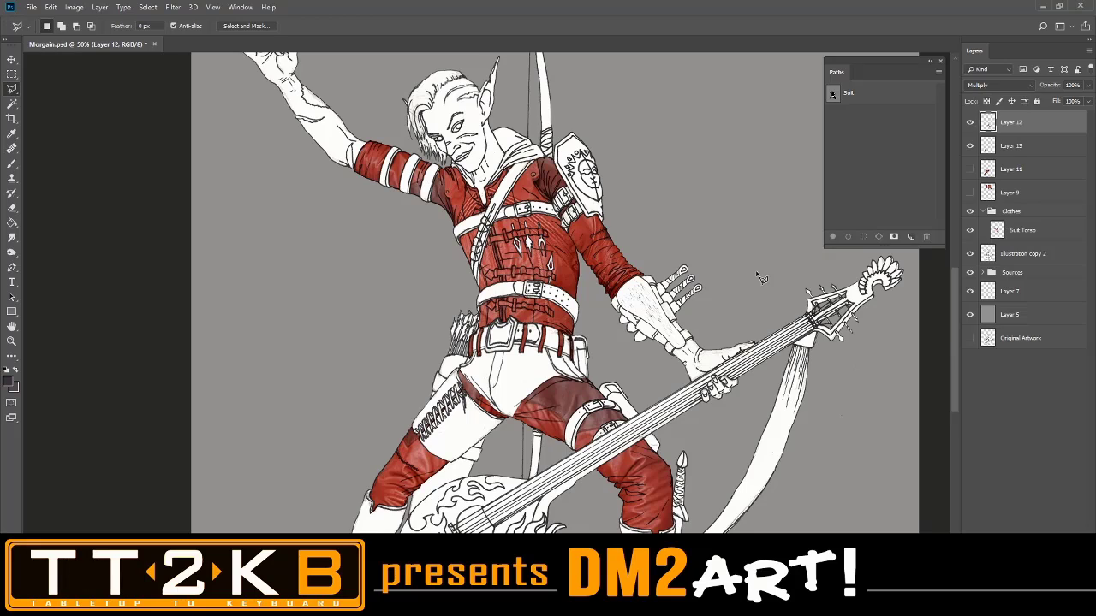
scroll(675, 221, up, 6)
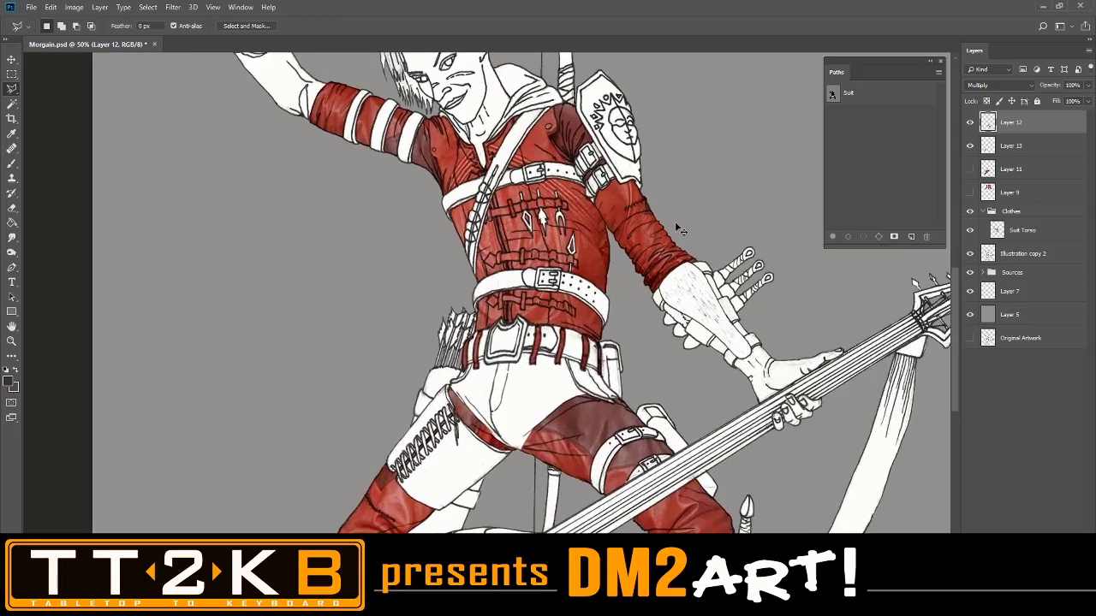
drag(652, 235, 661, 426)
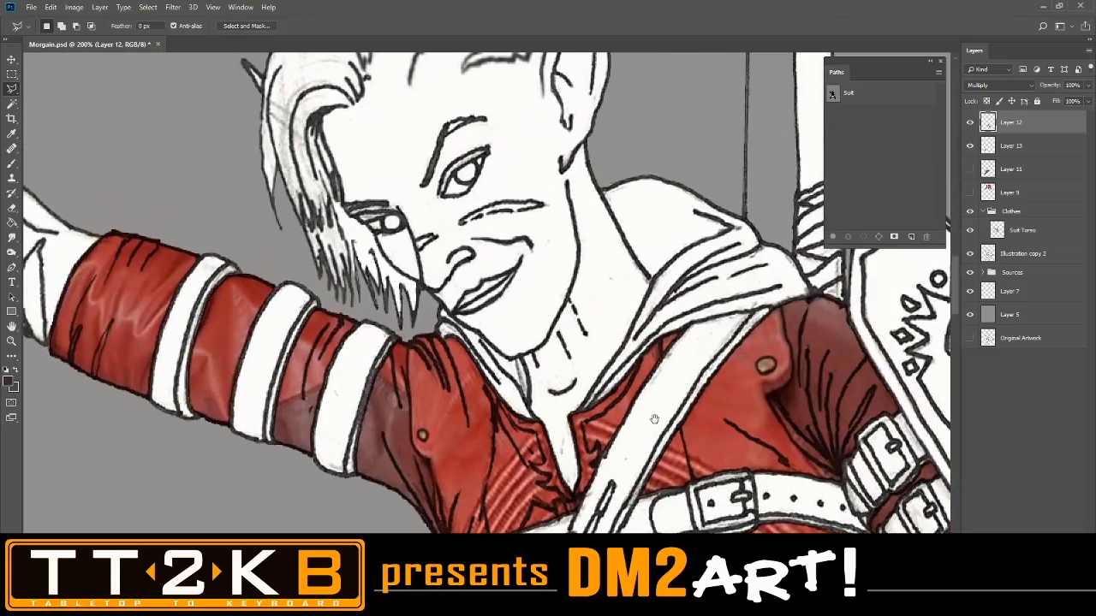
scroll(661, 425, up, 3)
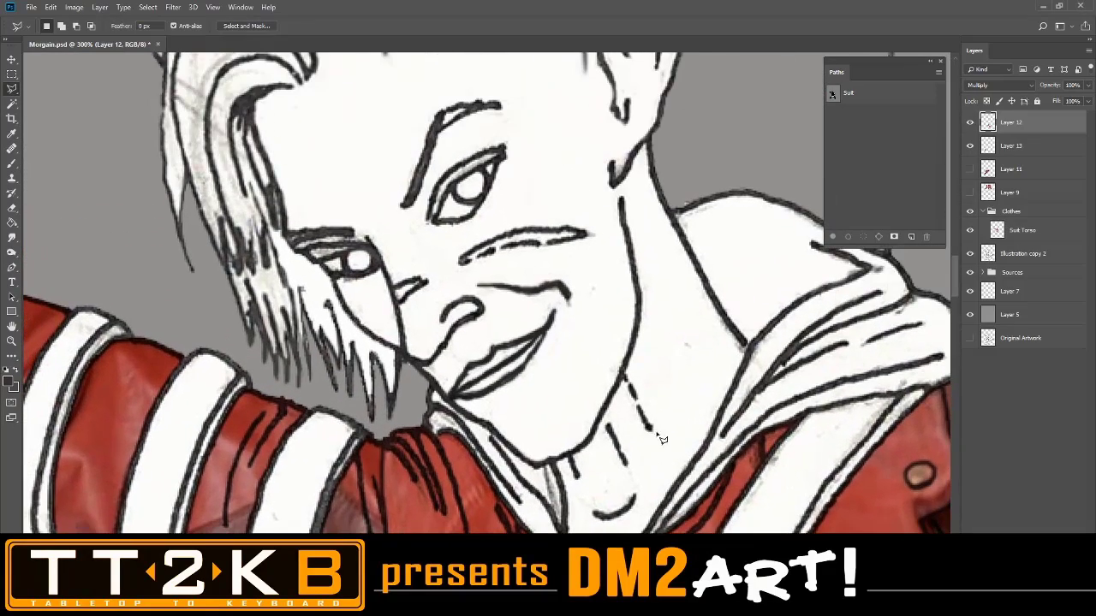
click(1039, 250)
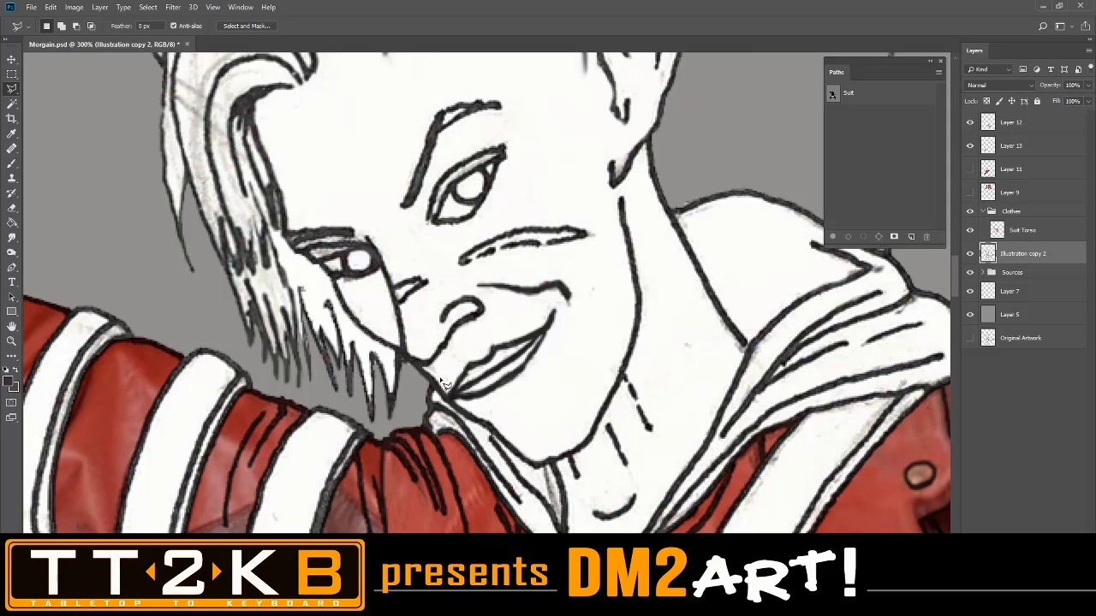
mouse_move(451, 402)
mouse_down()
mouse_move(509, 438)
mouse_move(495, 421)
mouse_move(512, 426)
mouse_move(525, 460)
mouse_move(565, 449)
mouse_move(582, 402)
mouse_move(594, 411)
mouse_move(588, 421)
mouse_move(599, 328)
mouse_move(557, 303)
mouse_up()
drag(444, 387, 444, 389)
click(1039, 126)
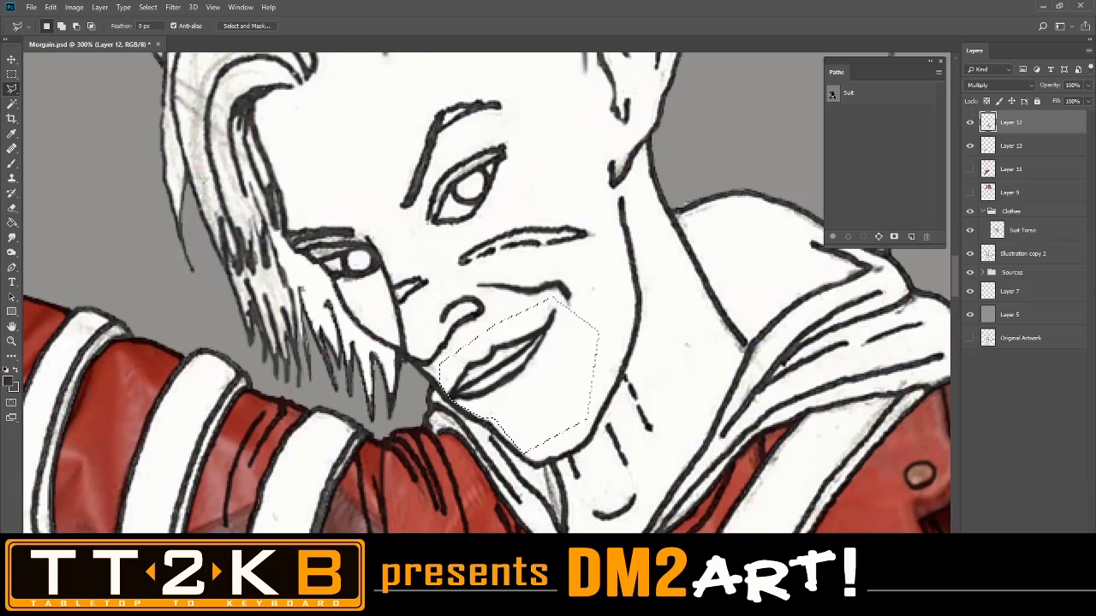
key(ctrl+j)
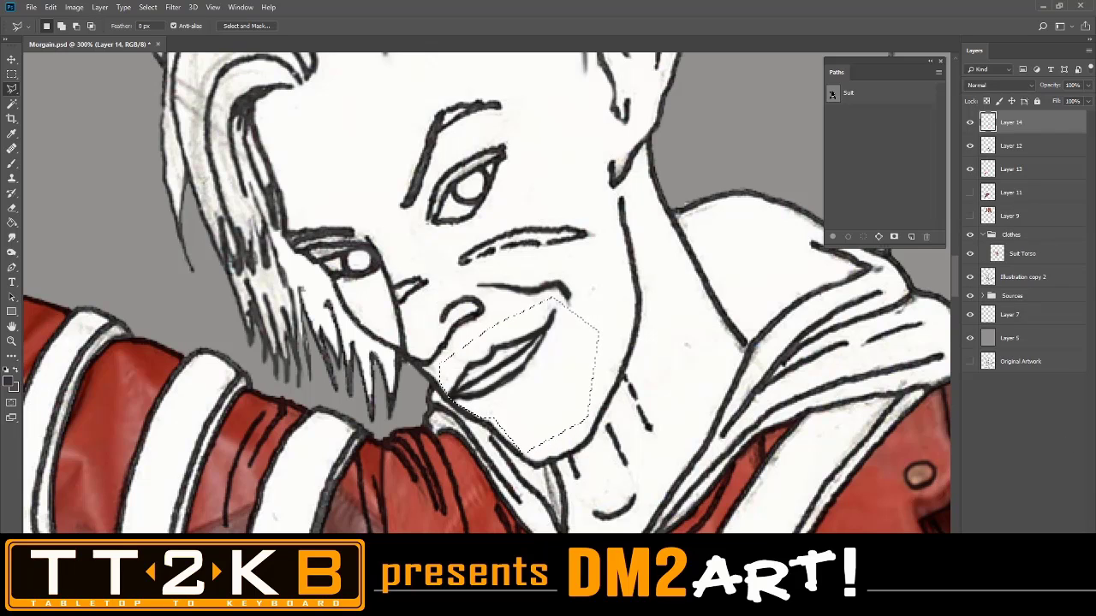
Create a layer group named Talky Mouth and move Layer 14 into it
key(ctrl+g)
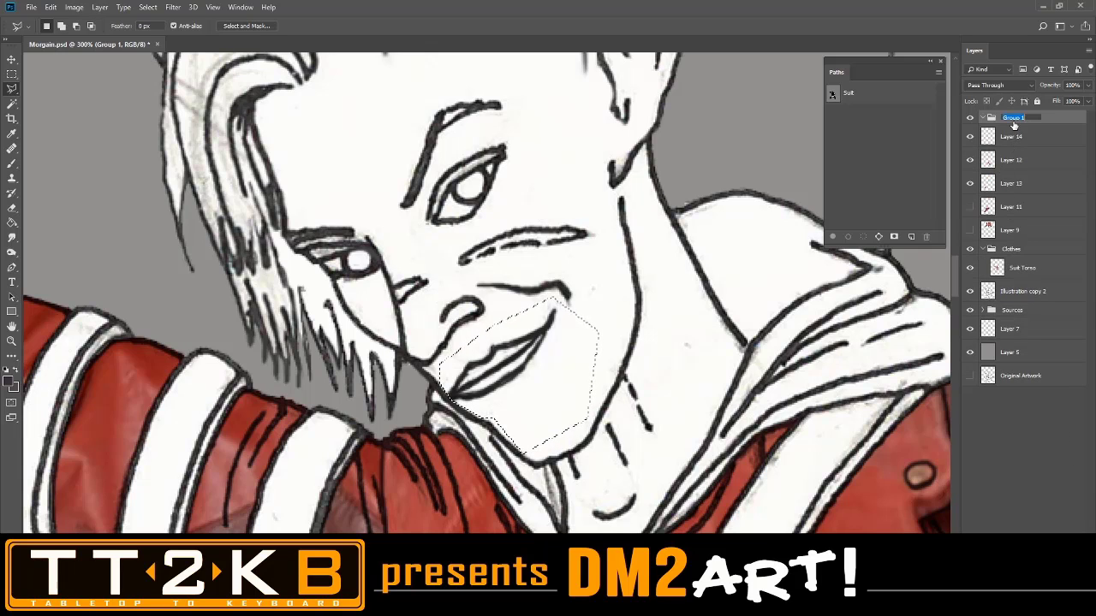
double_click(1013, 119)
text(Talky Mouth)
key(Return)
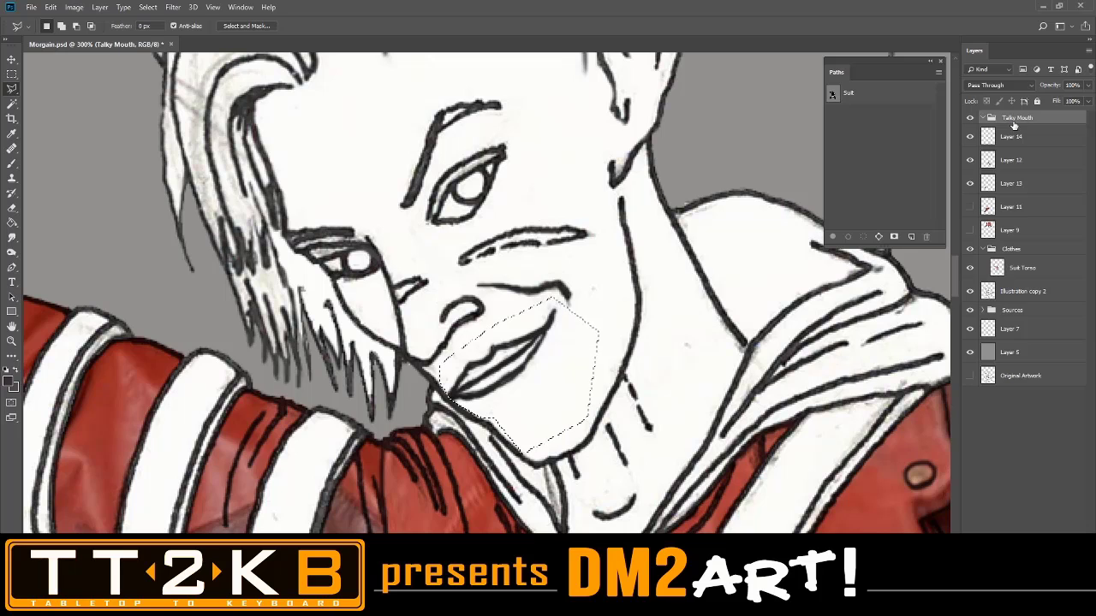
drag(1017, 143, 1021, 121)
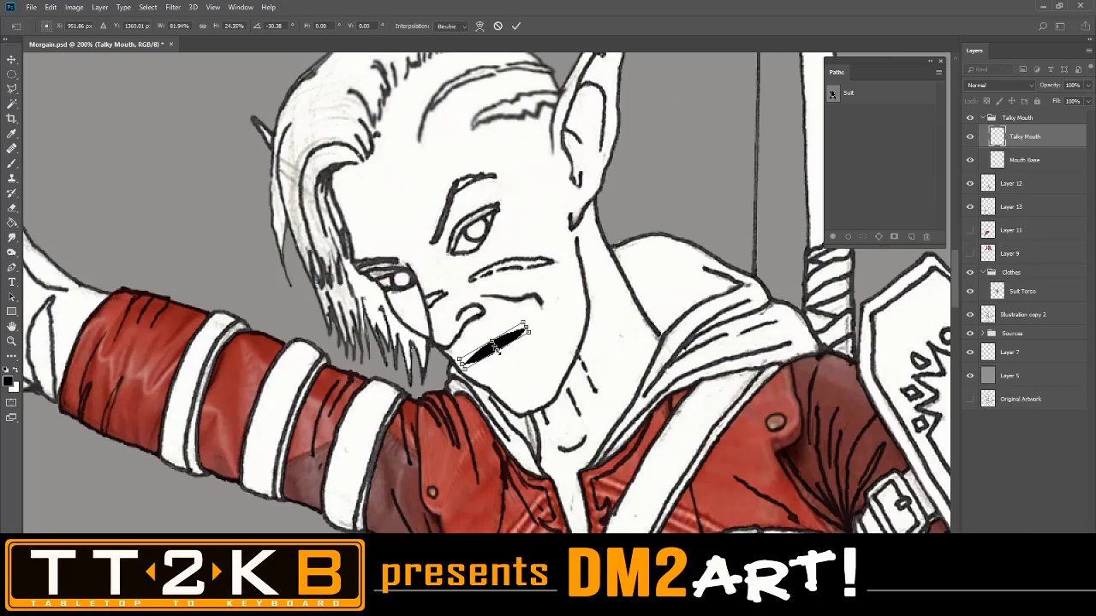
Repeatedly stretch and squash the height of the black Talky Mouth shape with Free Transform to mimic talking, ending at about 21% height
drag(496, 349, 511, 379)
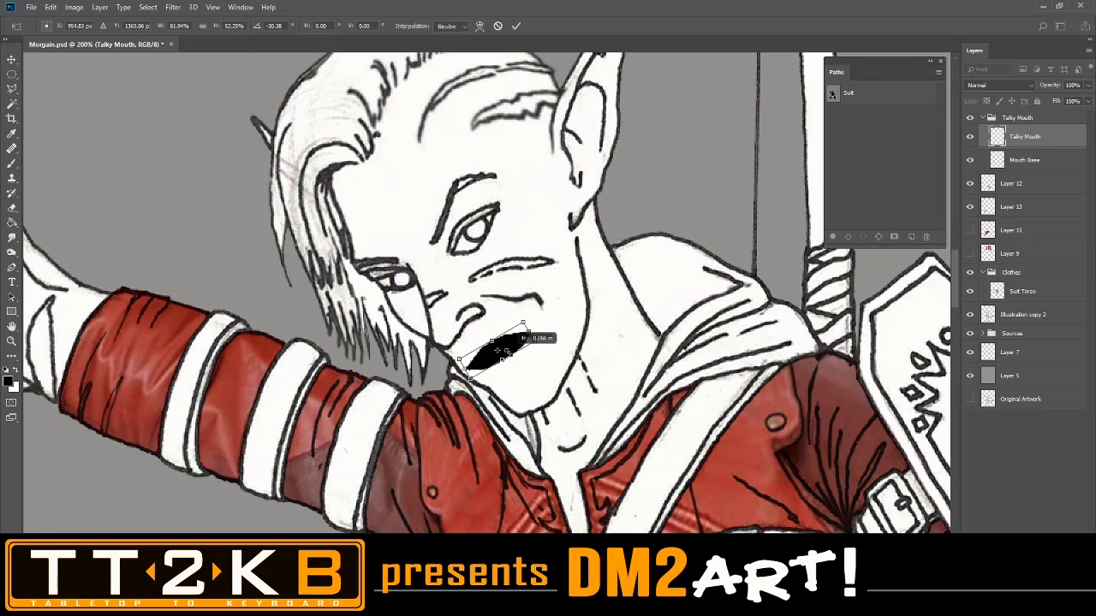
drag(507, 349, 511, 352)
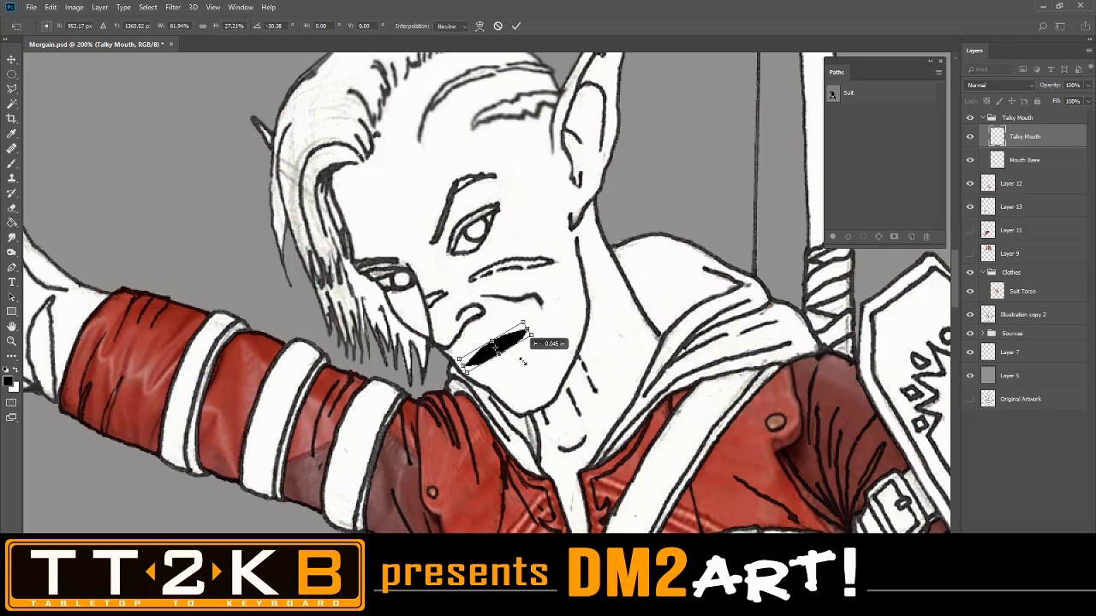
drag(522, 330, 522, 329)
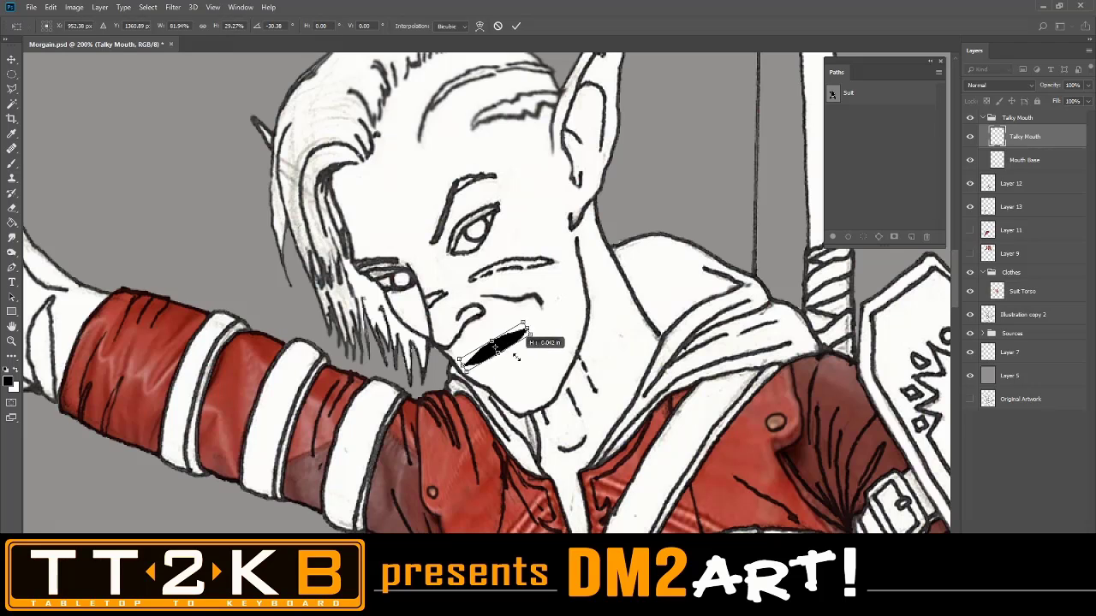
drag(521, 367, 523, 364)
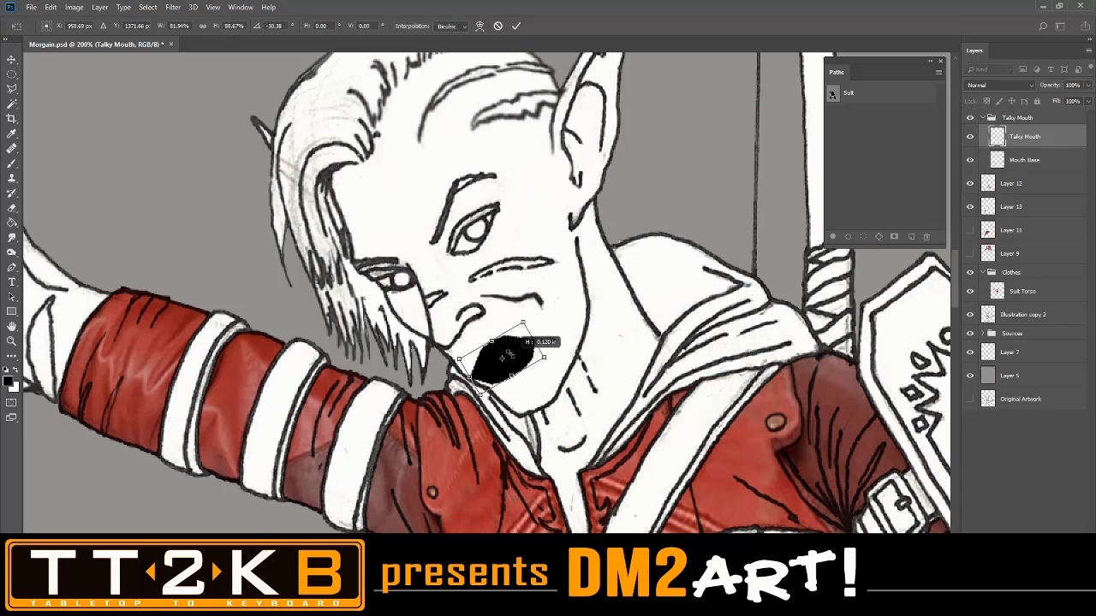
mouse_move(520, 338)
mouse_down()
mouse_move(529, 355)
mouse_move(520, 331)
mouse_up()
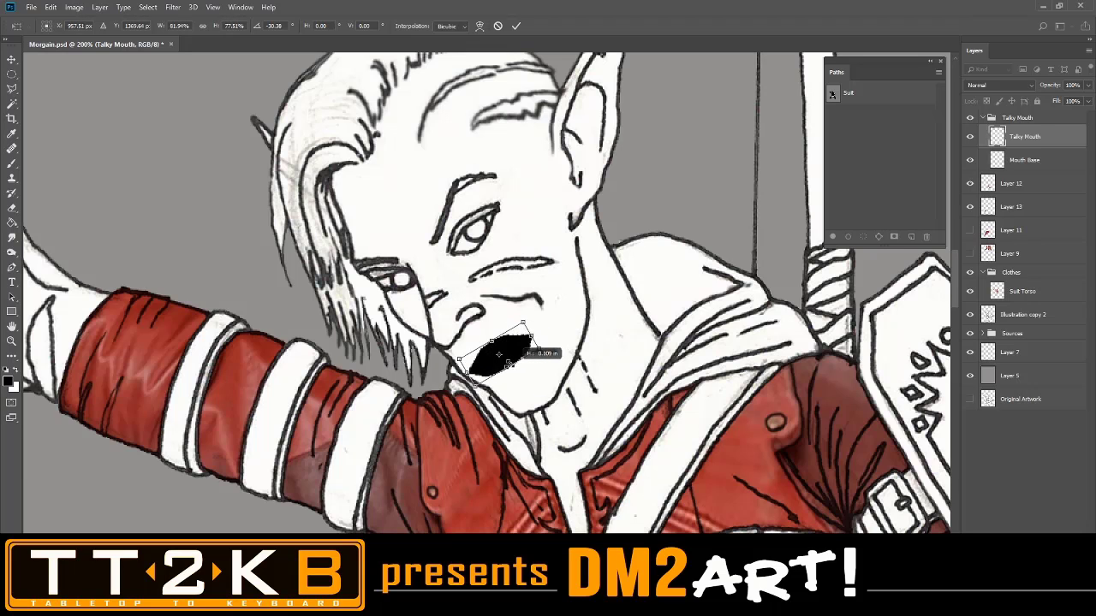
drag(515, 364, 519, 365)
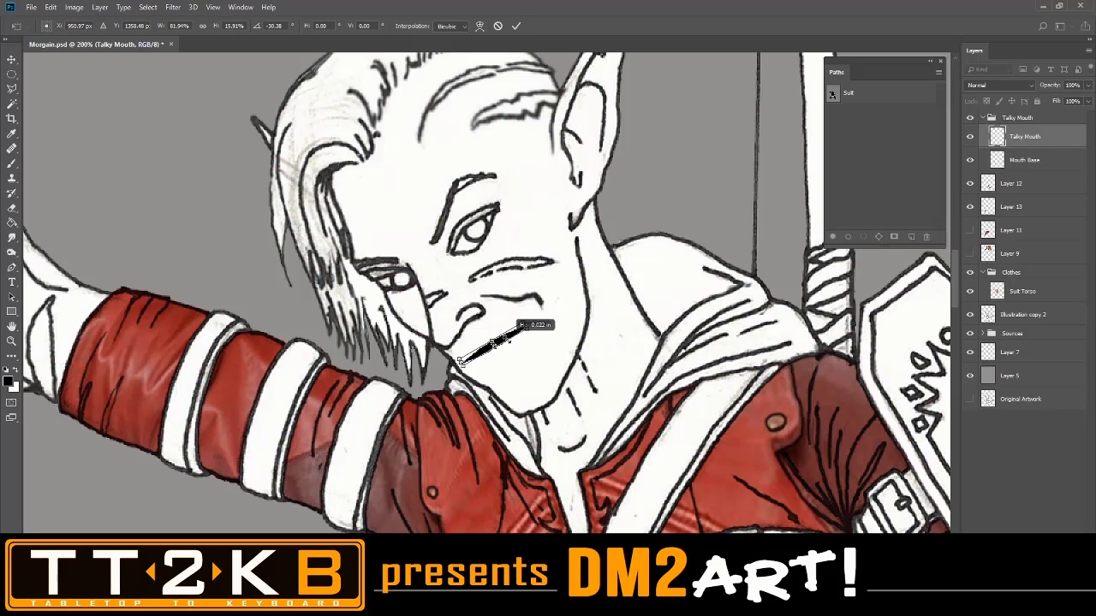
drag(518, 366, 511, 370)
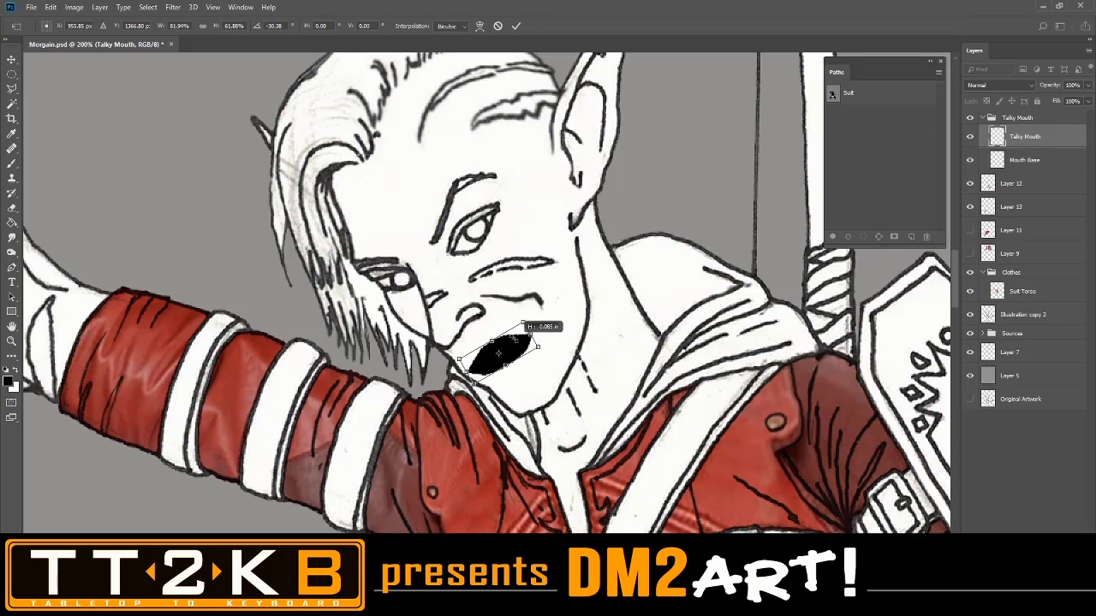
drag(530, 361, 522, 338)
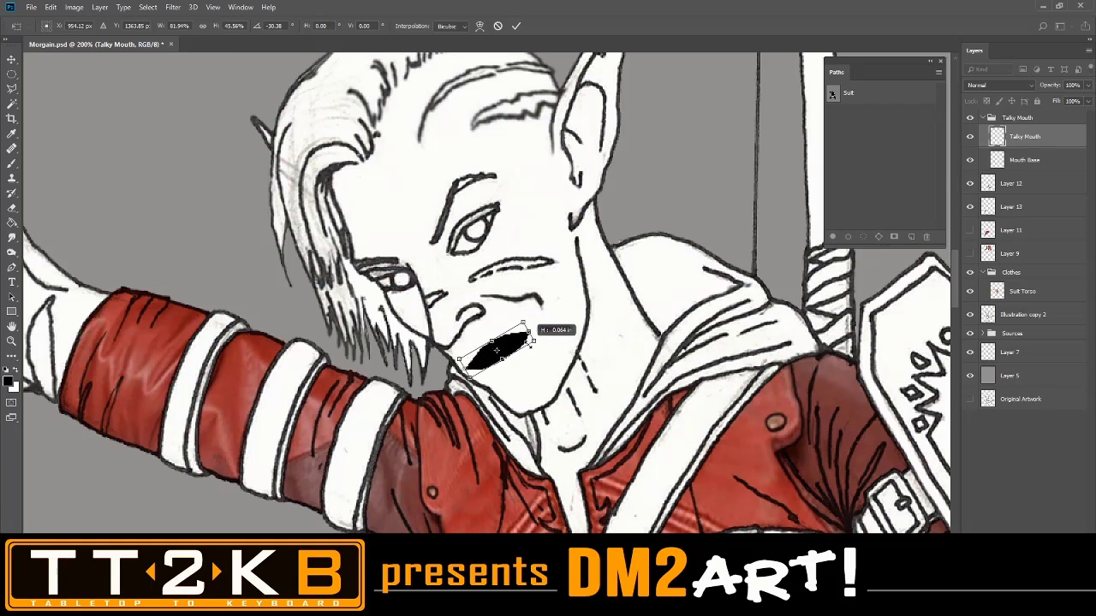
drag(528, 338, 522, 331)
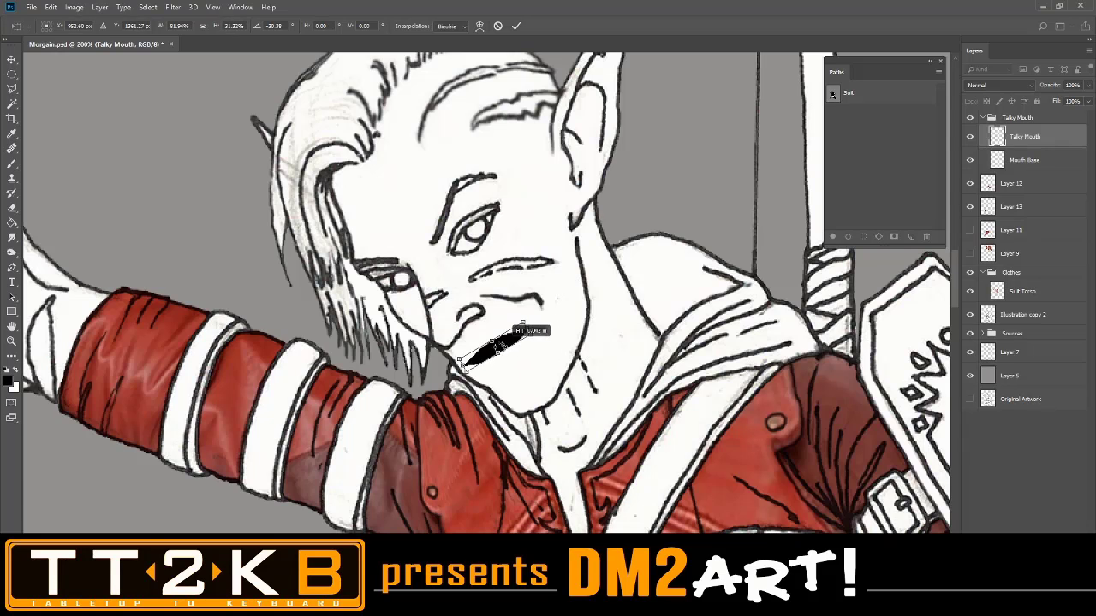
drag(514, 328, 505, 365)
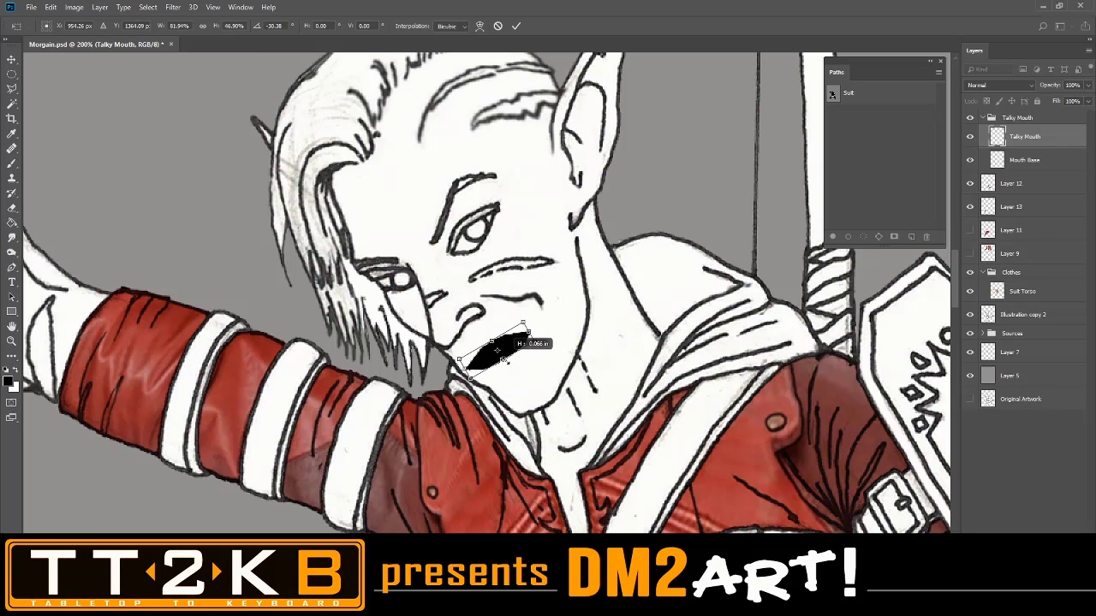
drag(505, 366, 515, 378)
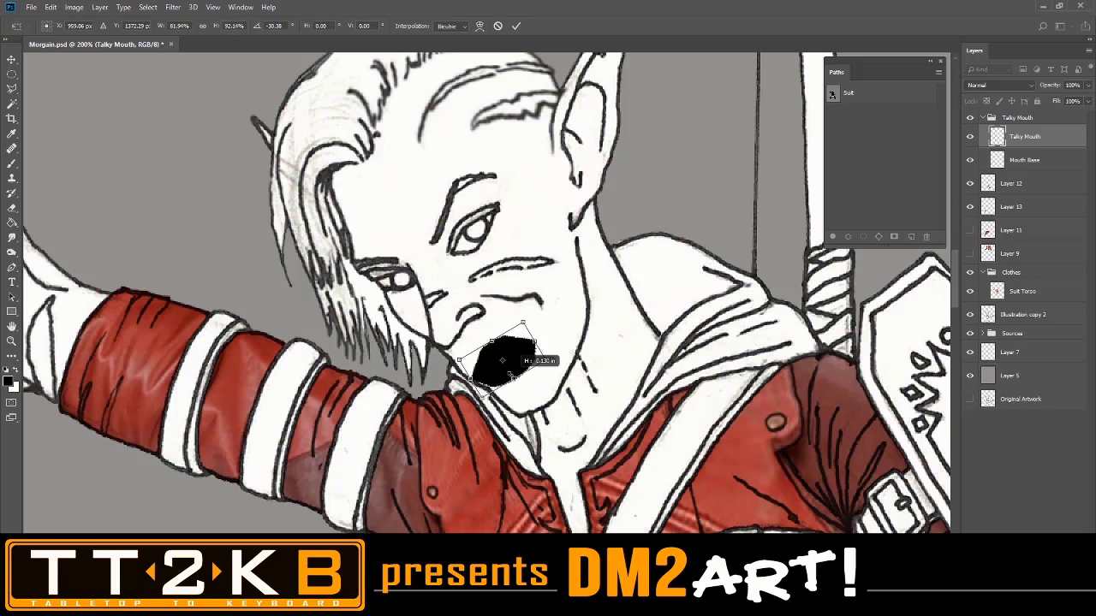
drag(514, 375, 498, 347)
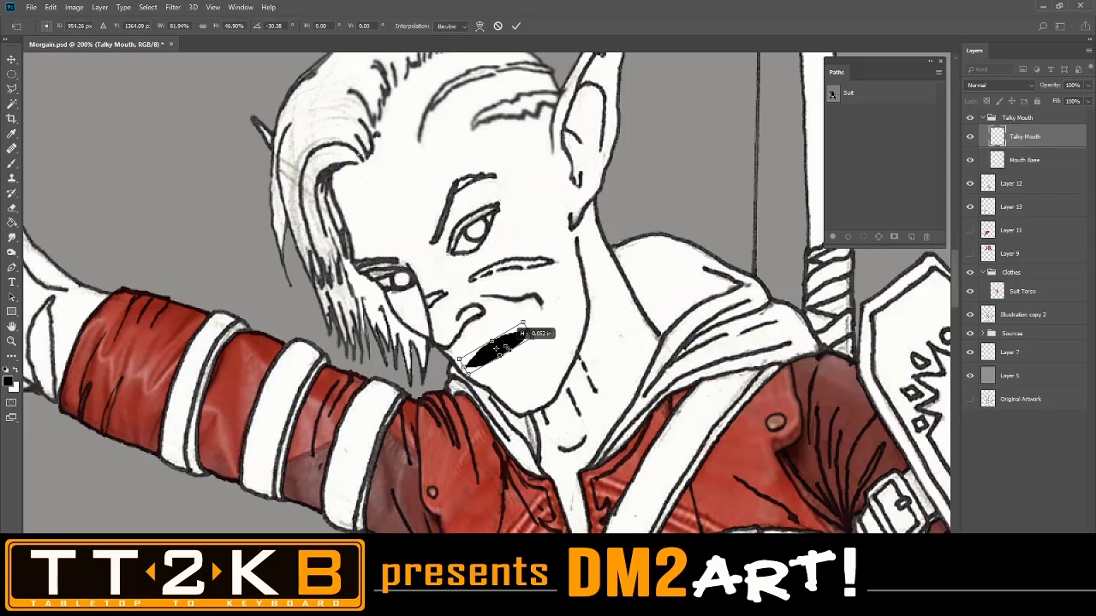
drag(517, 358, 512, 347)
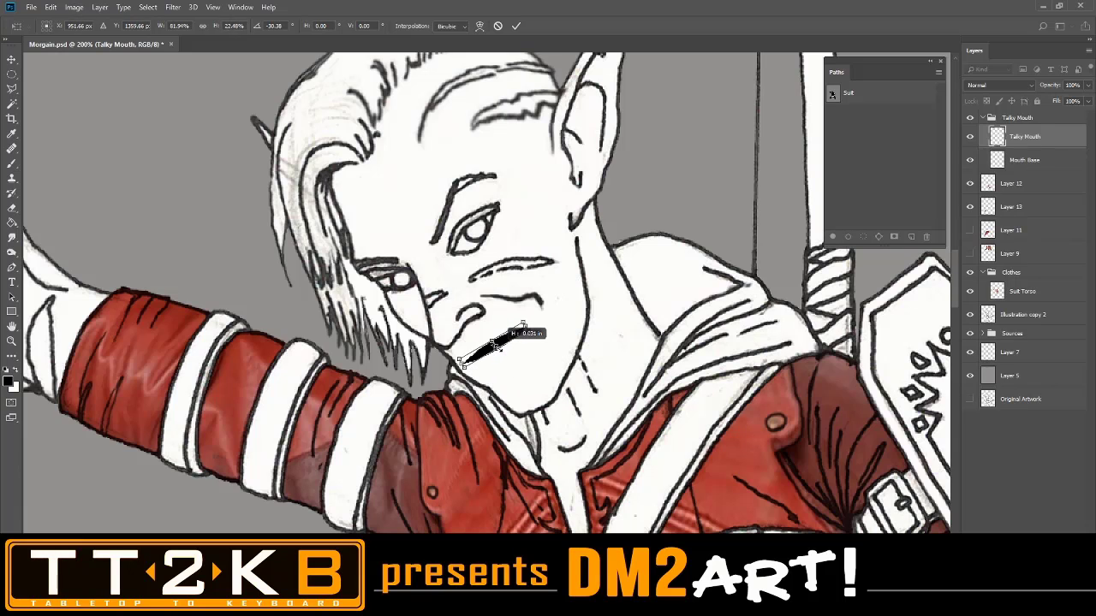
drag(505, 341, 529, 370)
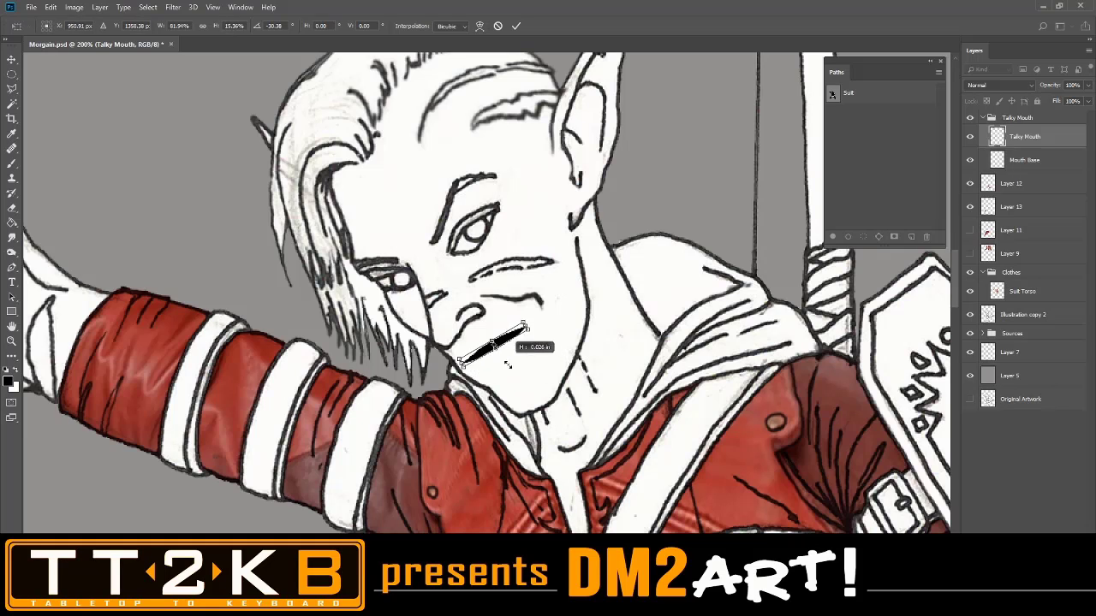
drag(507, 365, 499, 349)
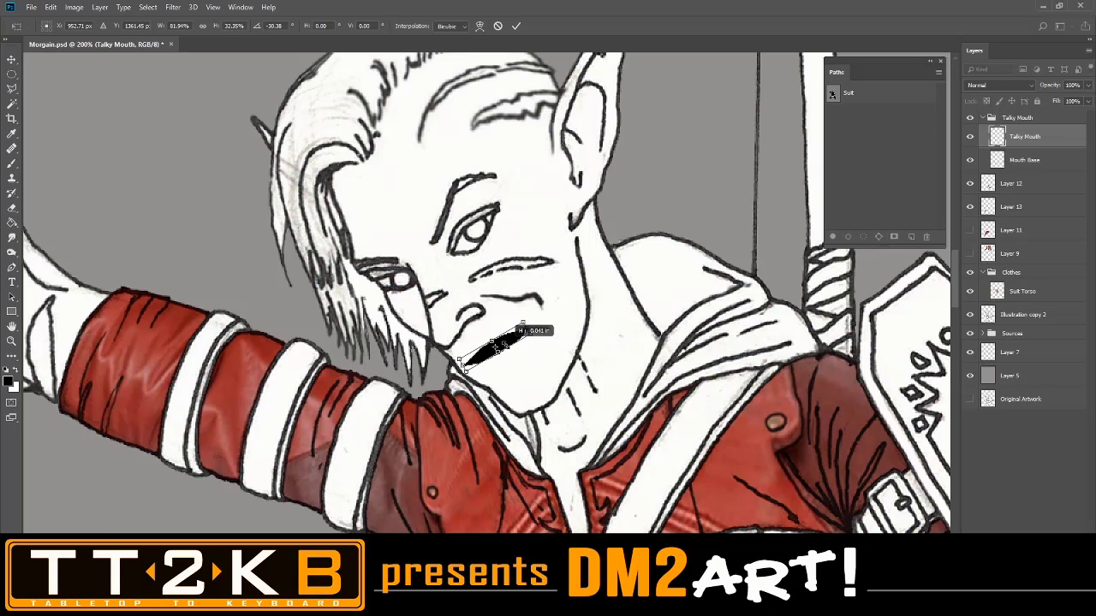
mouse_move(528, 340)
mouse_down()
mouse_move(514, 330)
mouse_move(527, 366)
mouse_up()
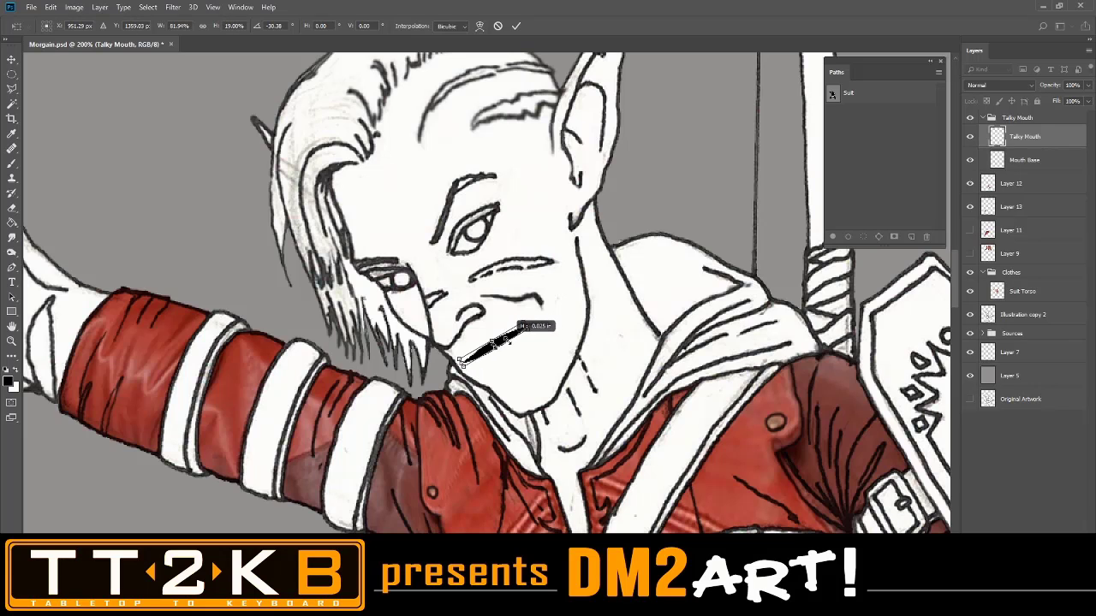
drag(514, 331, 517, 332)
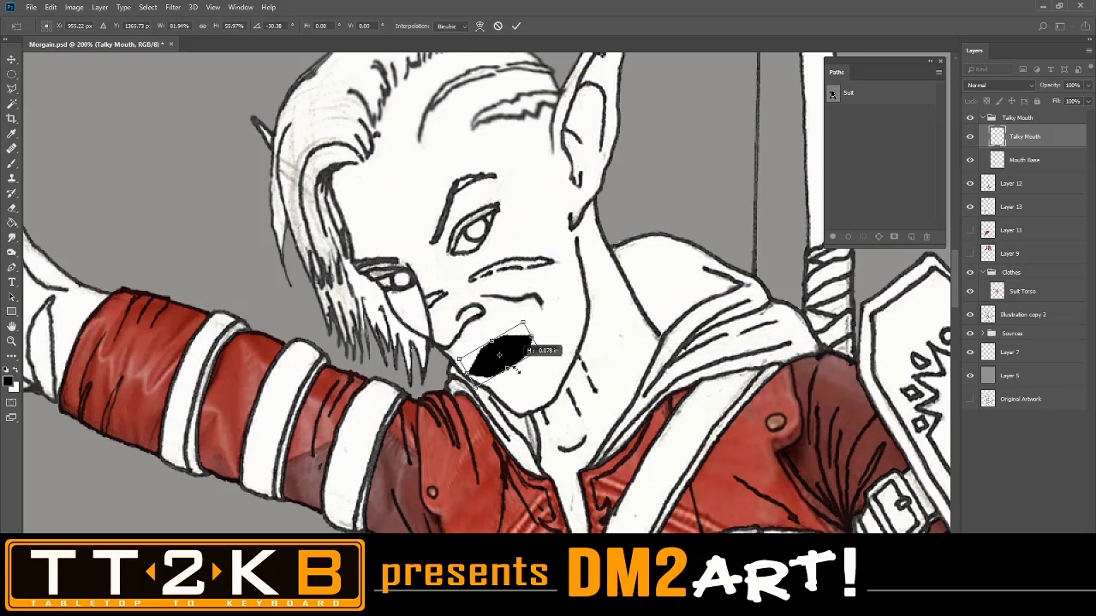
drag(514, 361, 523, 365)
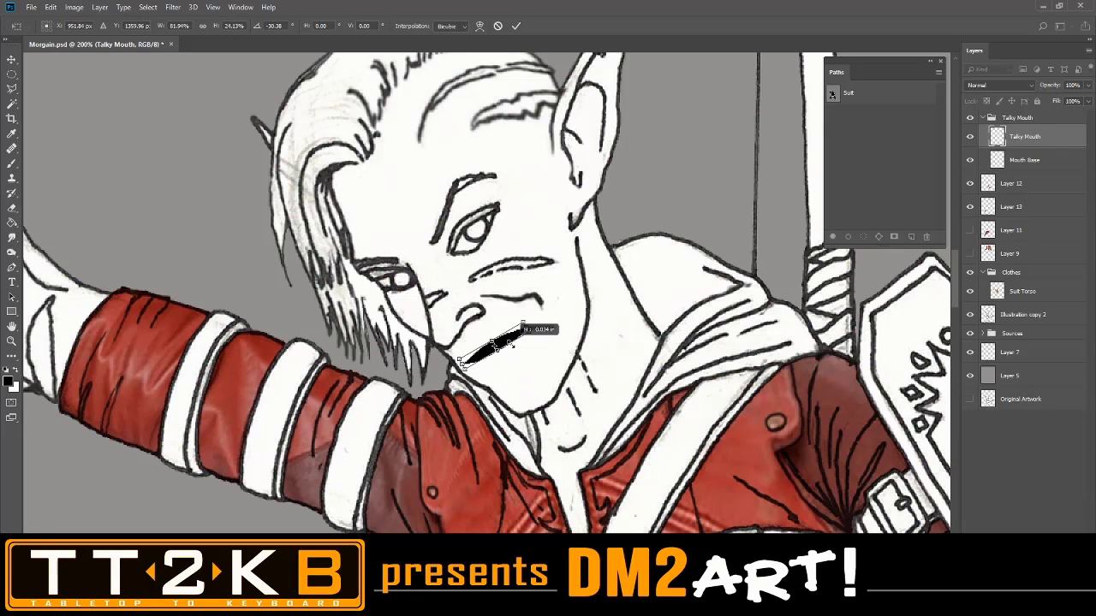
mouse_move(512, 343)
mouse_down()
mouse_move(528, 364)
mouse_move(526, 346)
mouse_up()
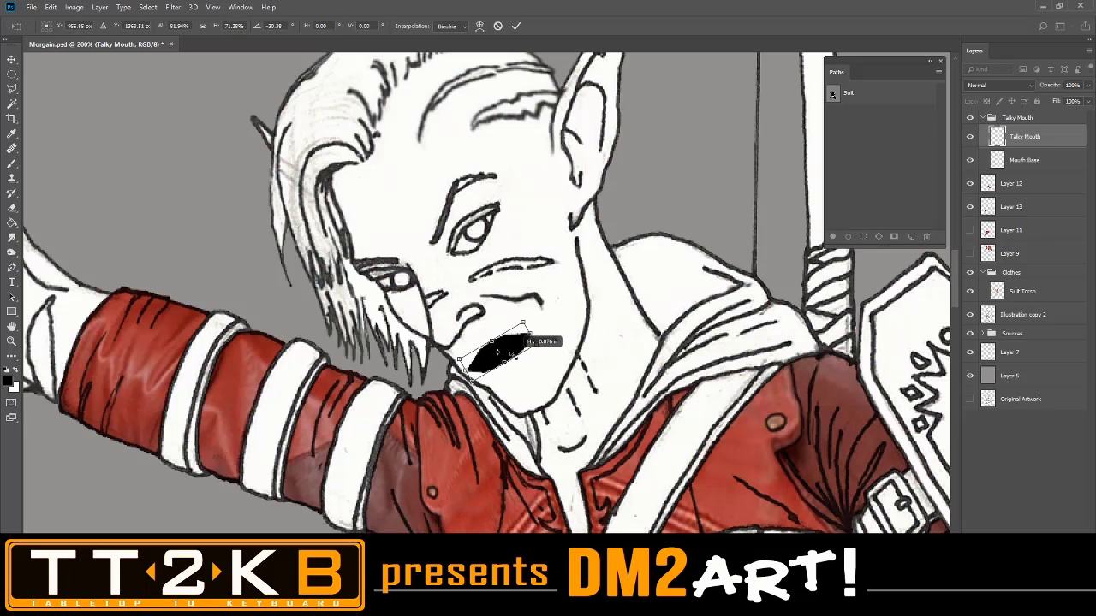
drag(517, 329, 520, 332)
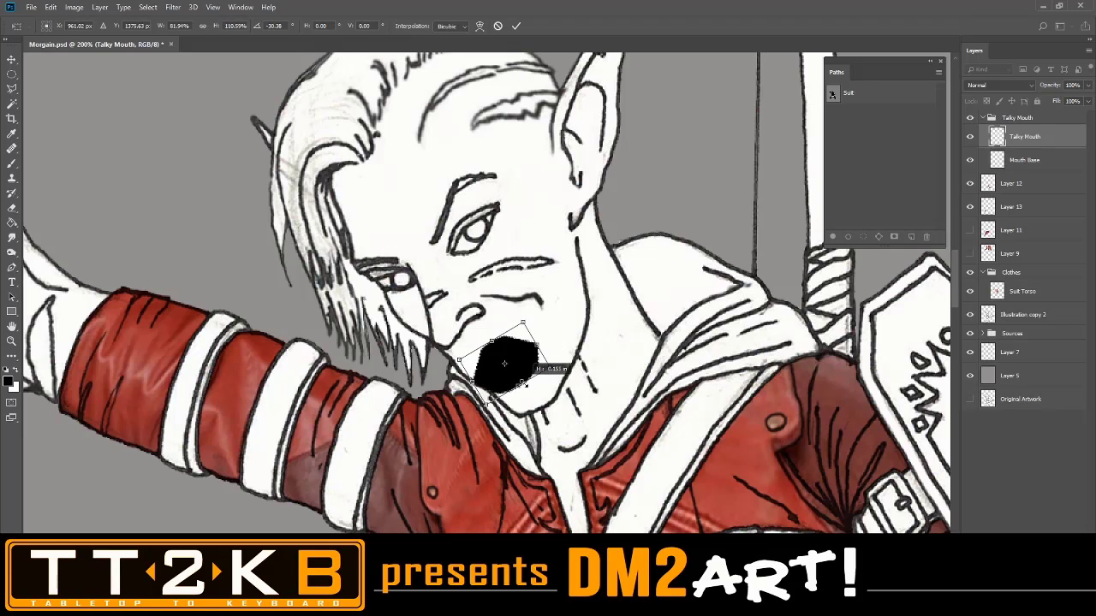
drag(536, 371, 510, 328)
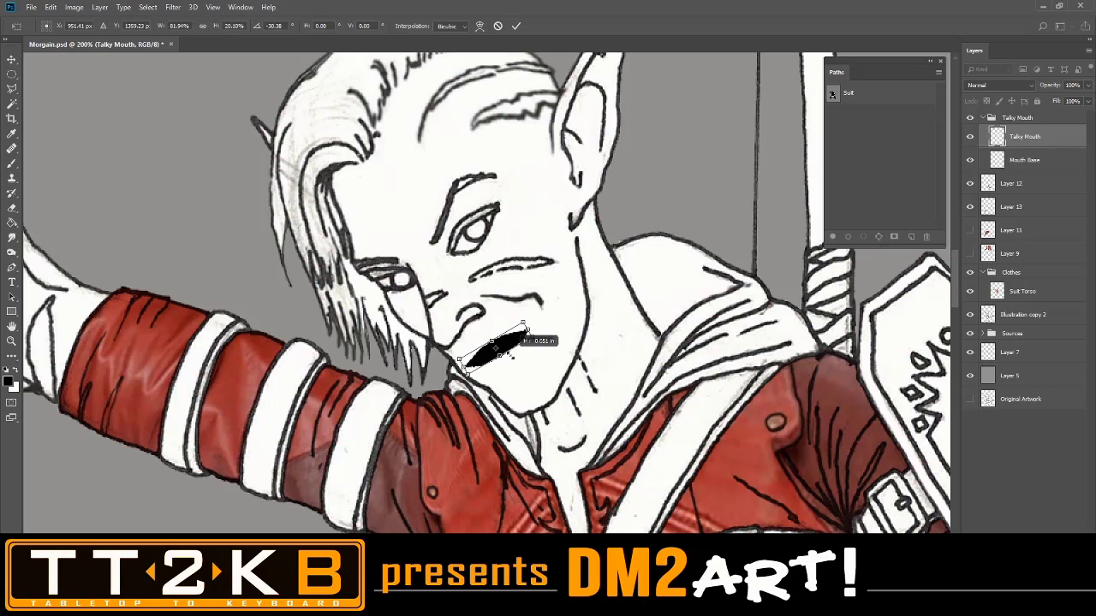
mouse_move(526, 336)
mouse_down()
mouse_move(517, 330)
mouse_move(532, 341)
mouse_up()
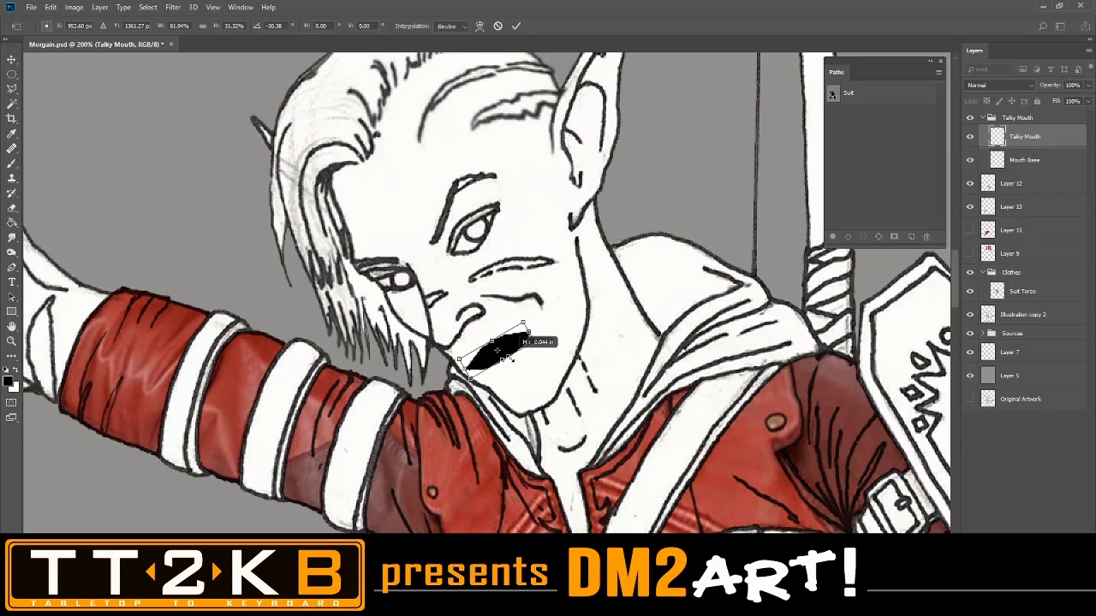
drag(511, 359, 510, 365)
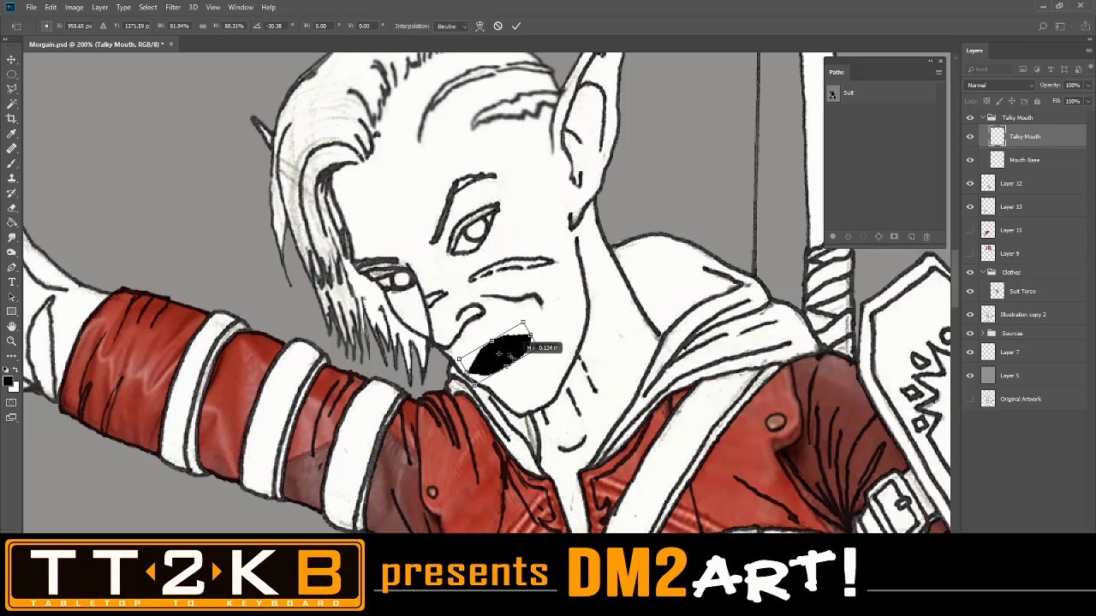
drag(510, 356, 528, 380)
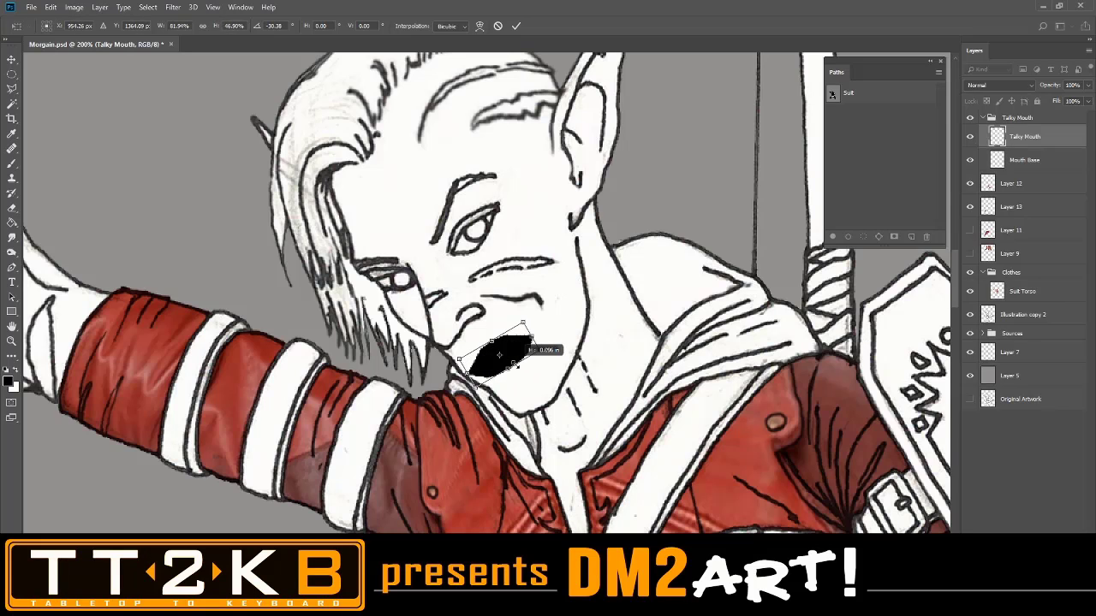
drag(515, 363, 503, 341)
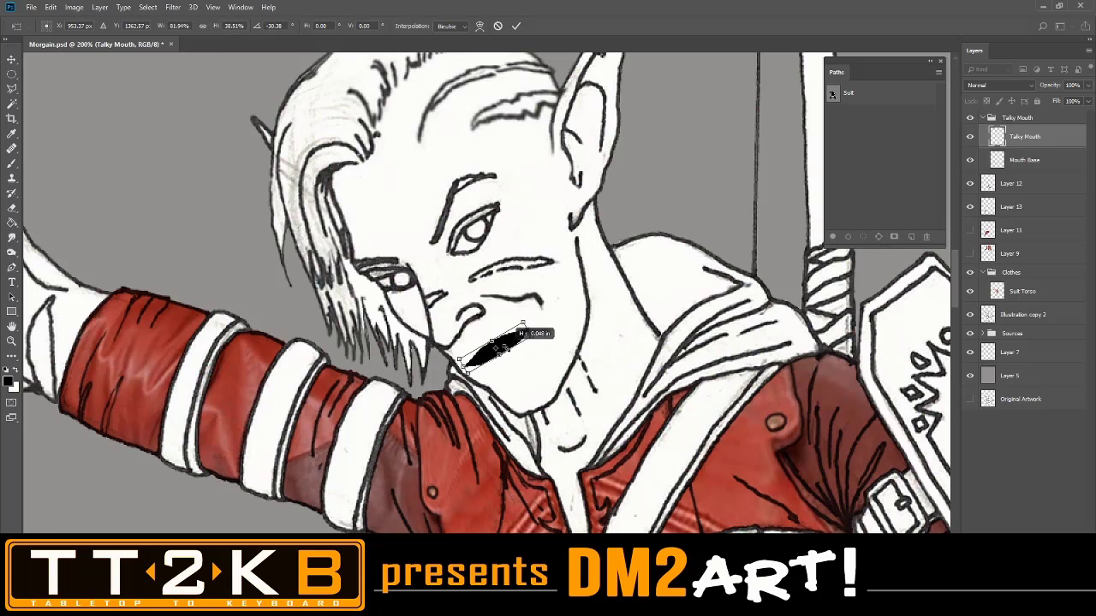
drag(510, 353, 508, 345)
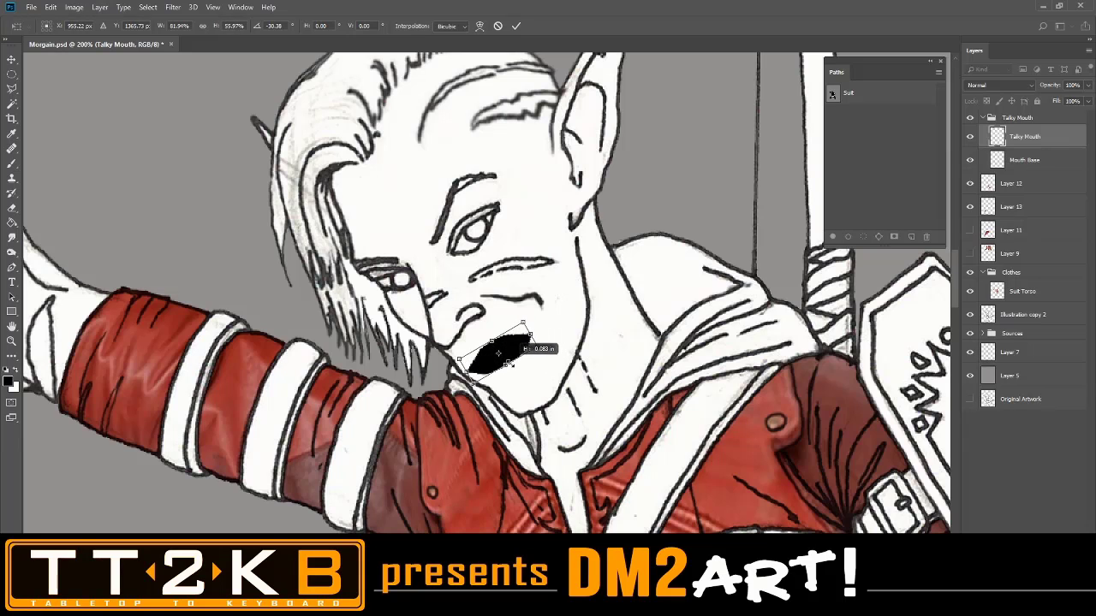
drag(518, 384, 505, 358)
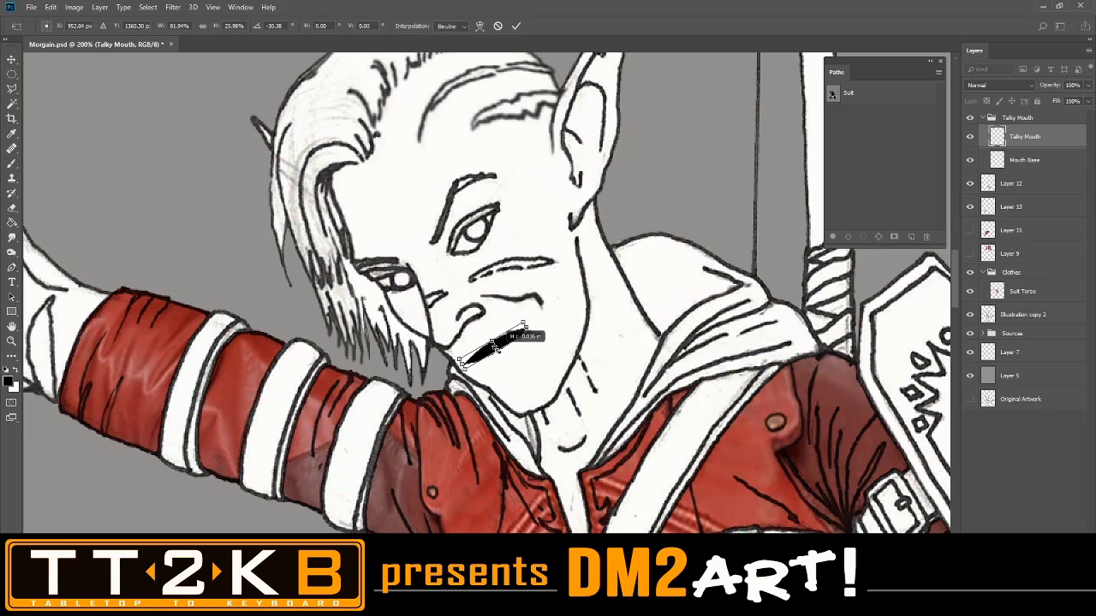
drag(493, 344, 495, 343)
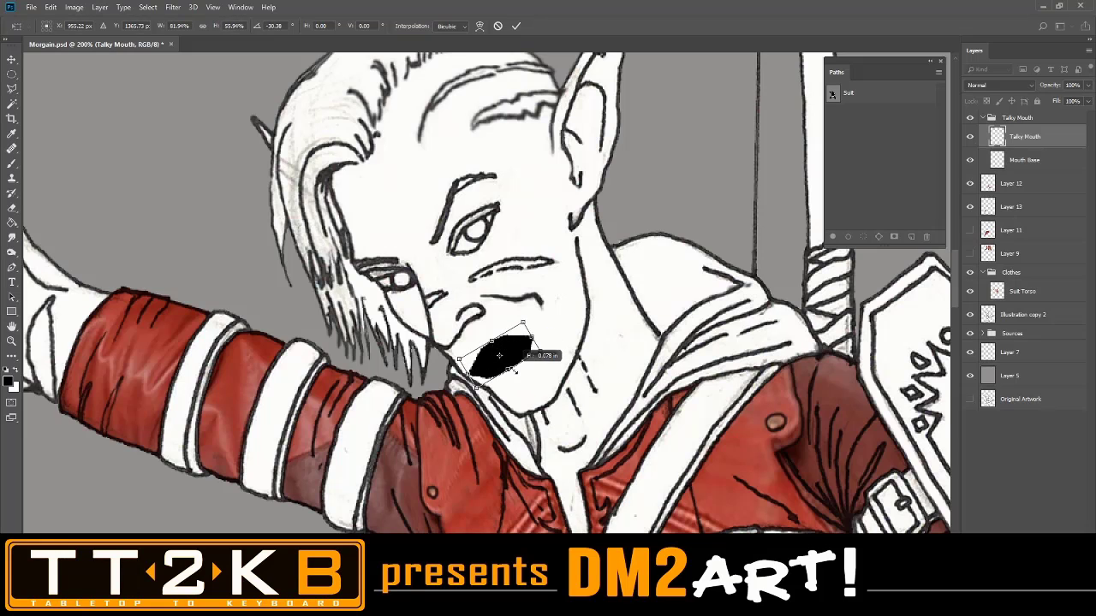
drag(513, 370, 504, 358)
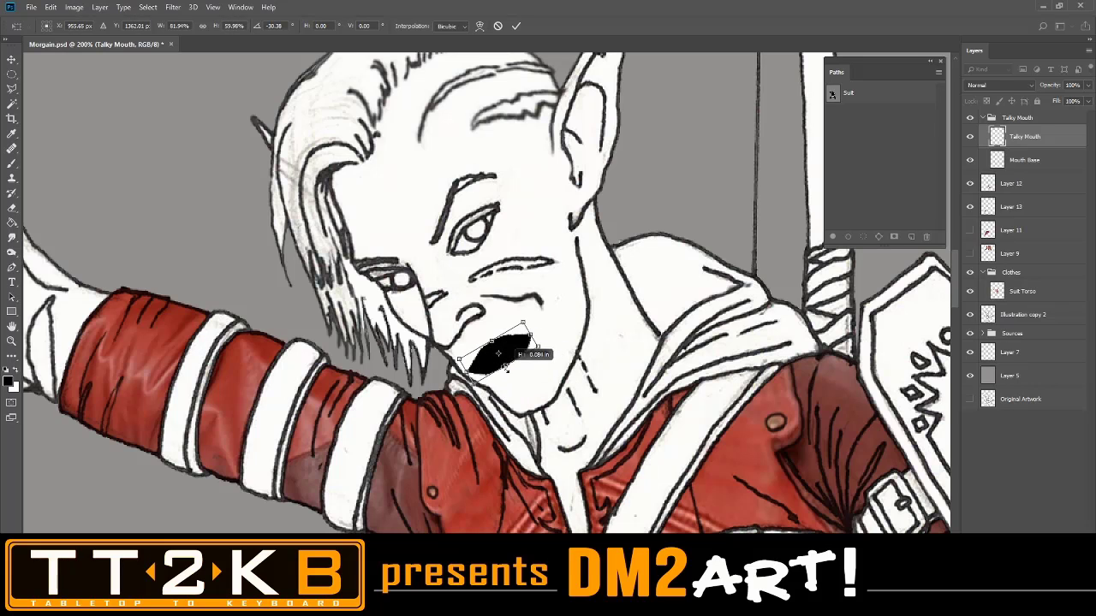
drag(497, 347, 505, 355)
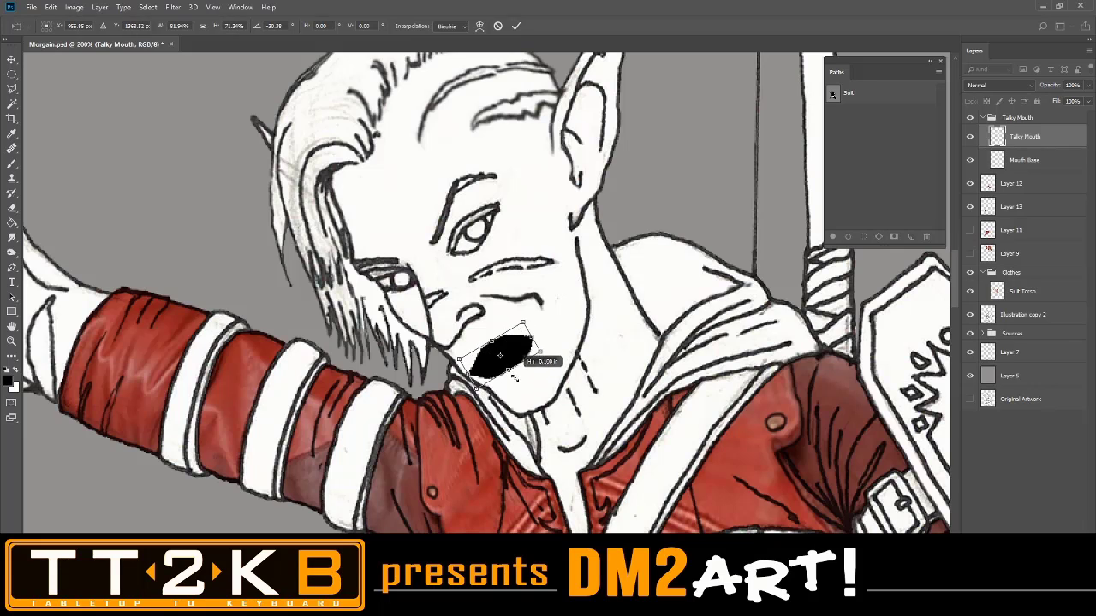
drag(514, 377, 503, 346)
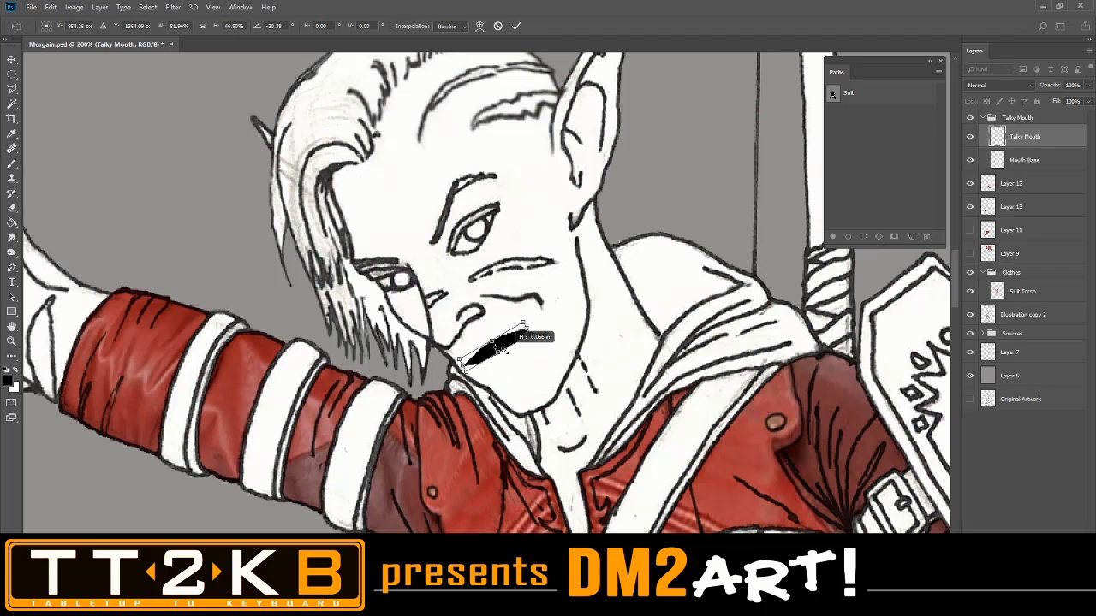
drag(514, 371, 520, 341)
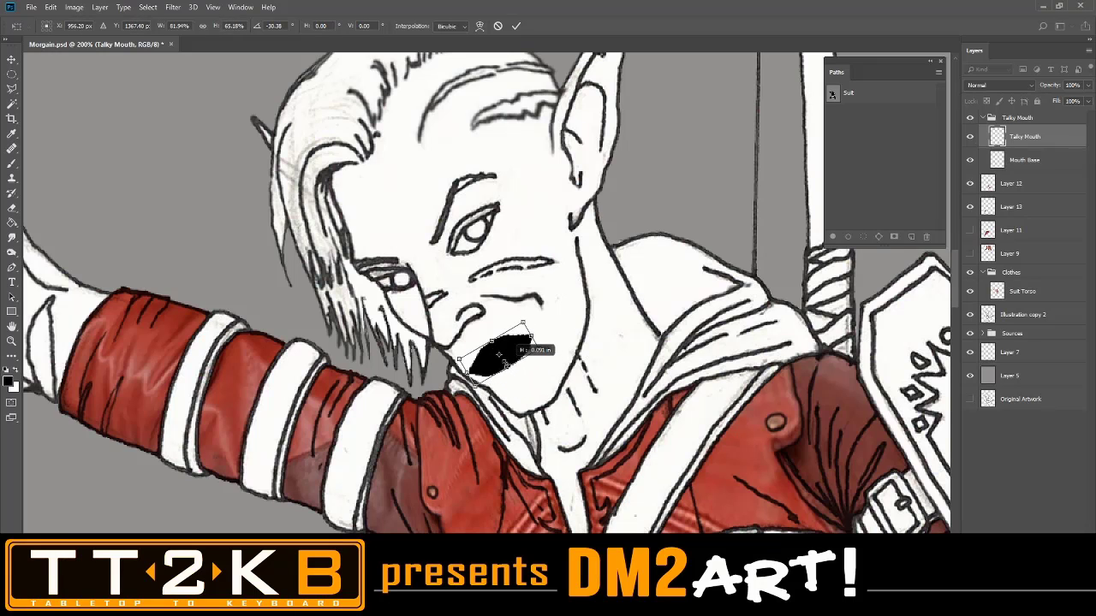
drag(505, 363, 499, 360)
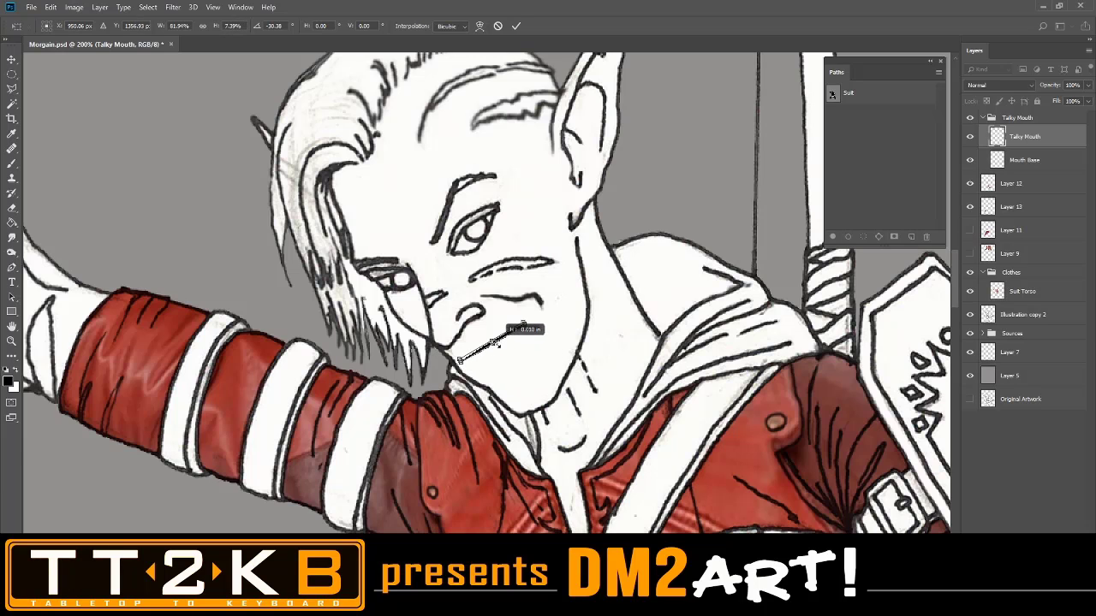
drag(512, 380, 509, 354)
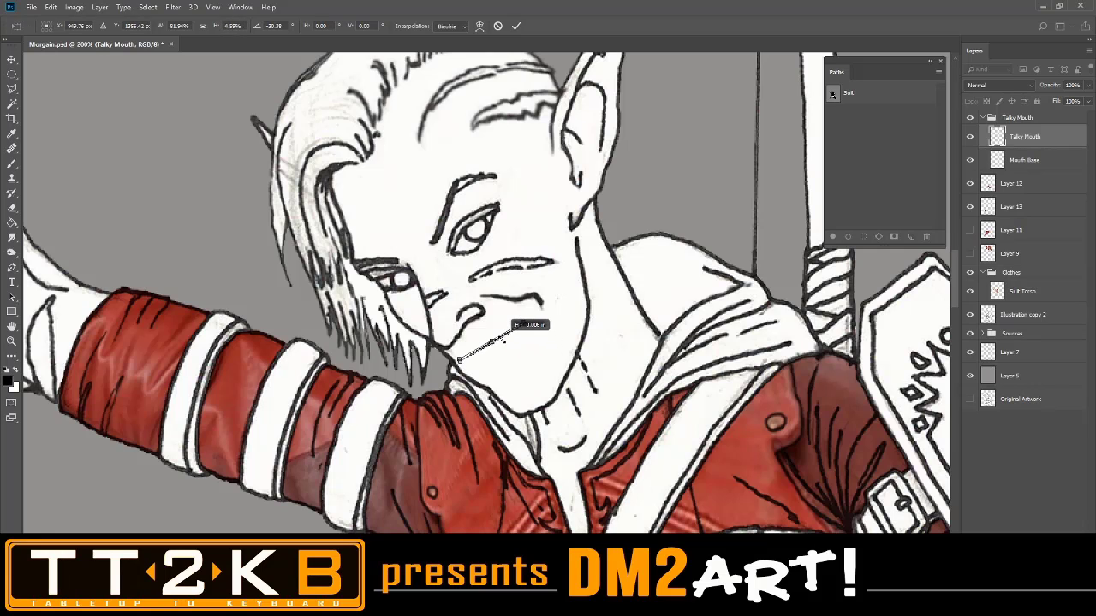
mouse_move(503, 340)
mouse_down()
mouse_move(541, 408)
mouse_move(513, 341)
mouse_up()
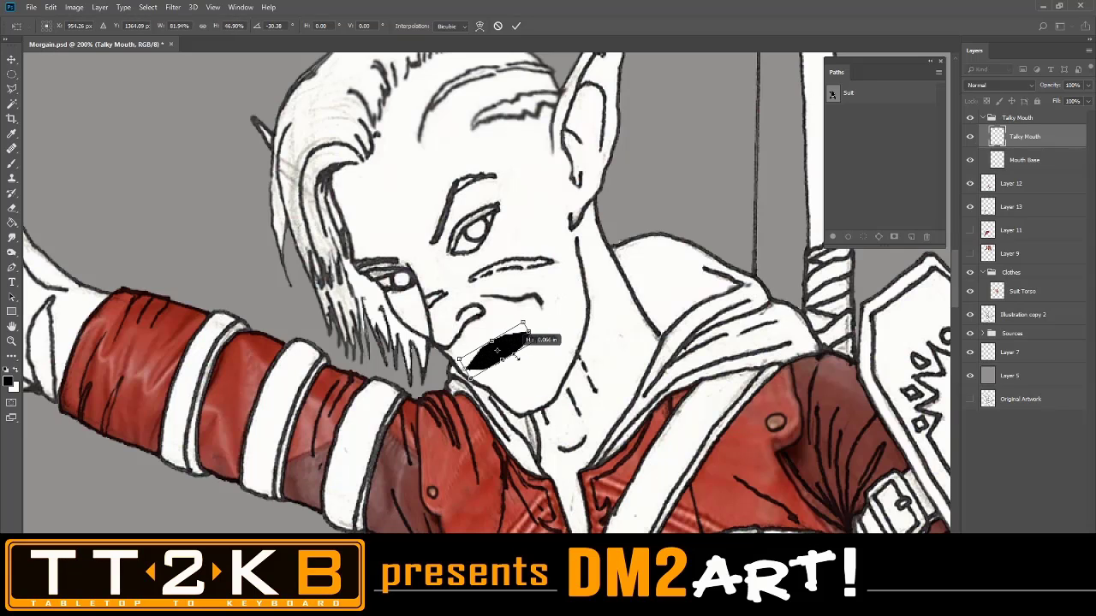
mouse_move(514, 350)
mouse_down()
mouse_move(511, 340)
mouse_move(513, 363)
mouse_move(513, 347)
mouse_up()
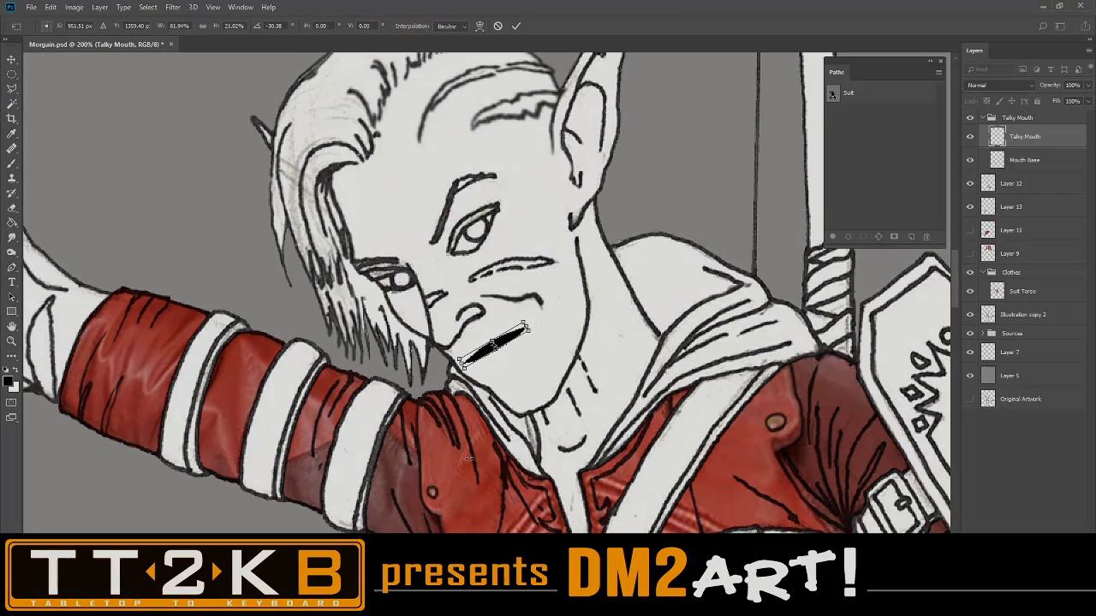